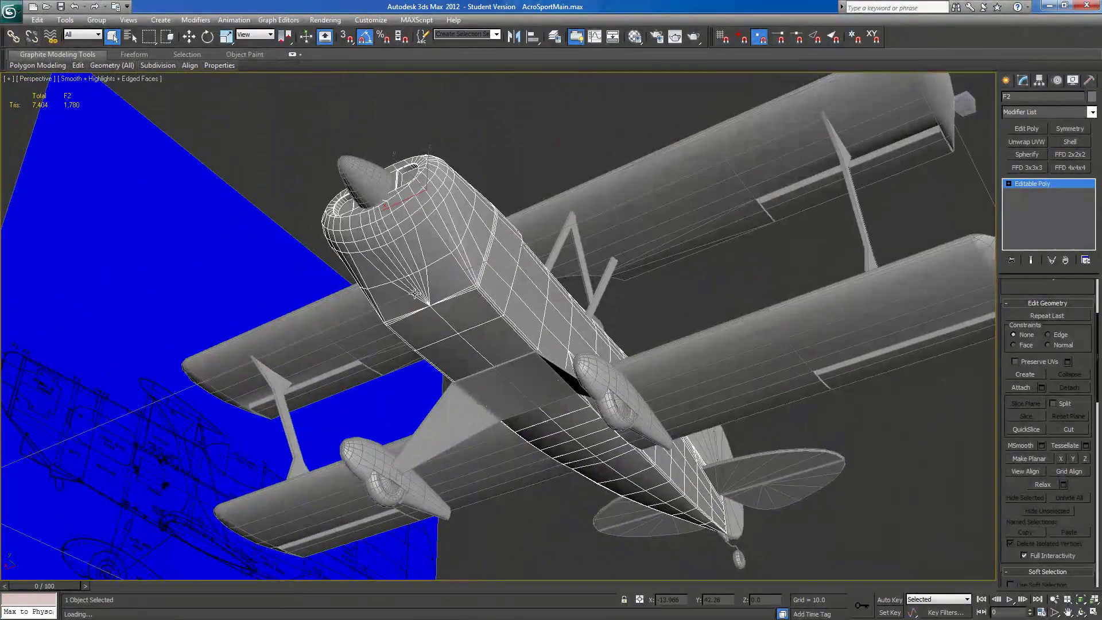
# - Render the perspective view of the fuselage underside and examine the shading where the cowling edges converge
pyautogui.keyDown('alt'); pyautogui.moveTo(416, 259); pyautogui.dragTo(529, 260, button='middle'); pyautogui.keyUp('alt')
pyautogui.moveTo(549, 309); pyautogui.dragTo(470, 280, button='middle')
pyautogui.scroll(5, 470, 281)
pyautogui.scroll(-3, 378, 167)
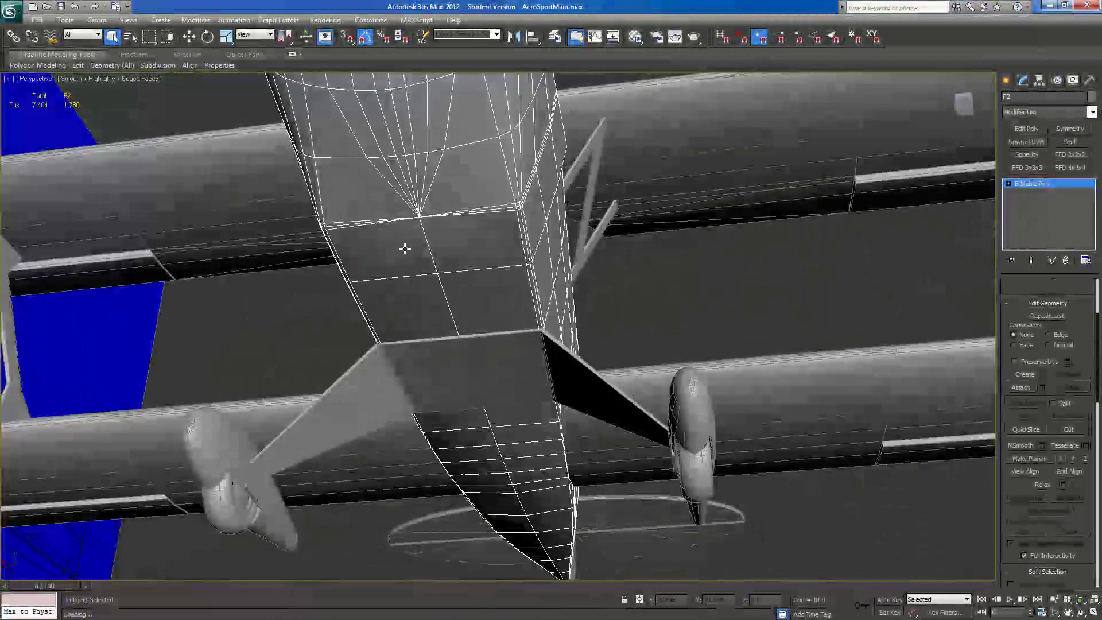
pyautogui.moveTo(447, 229); pyautogui.dragTo(564, 265, button='middle')
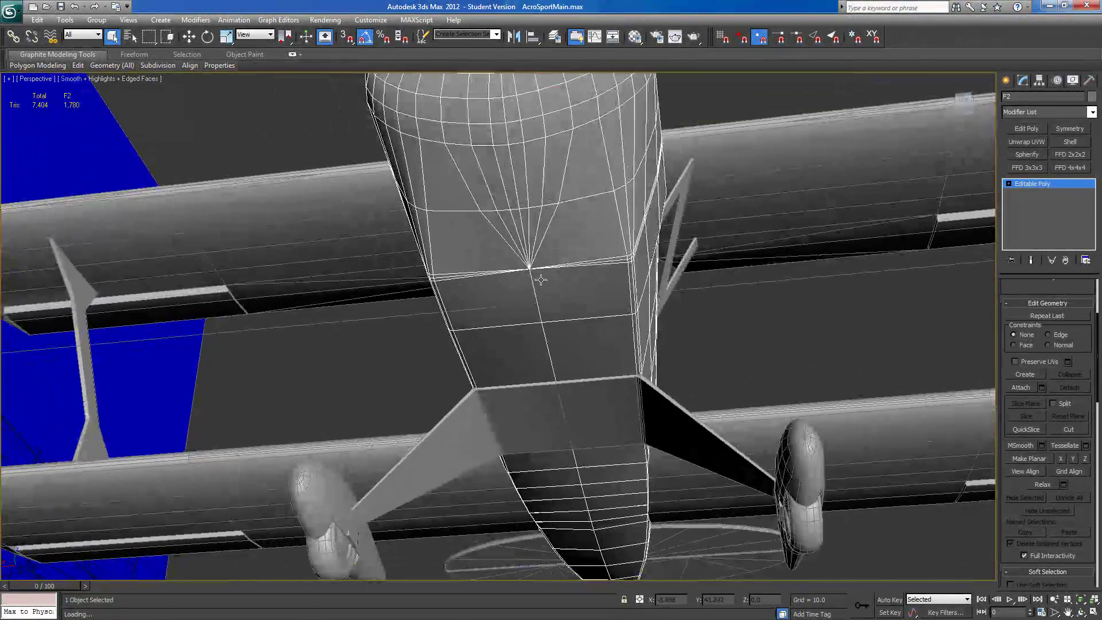
pyautogui.click(693, 37)
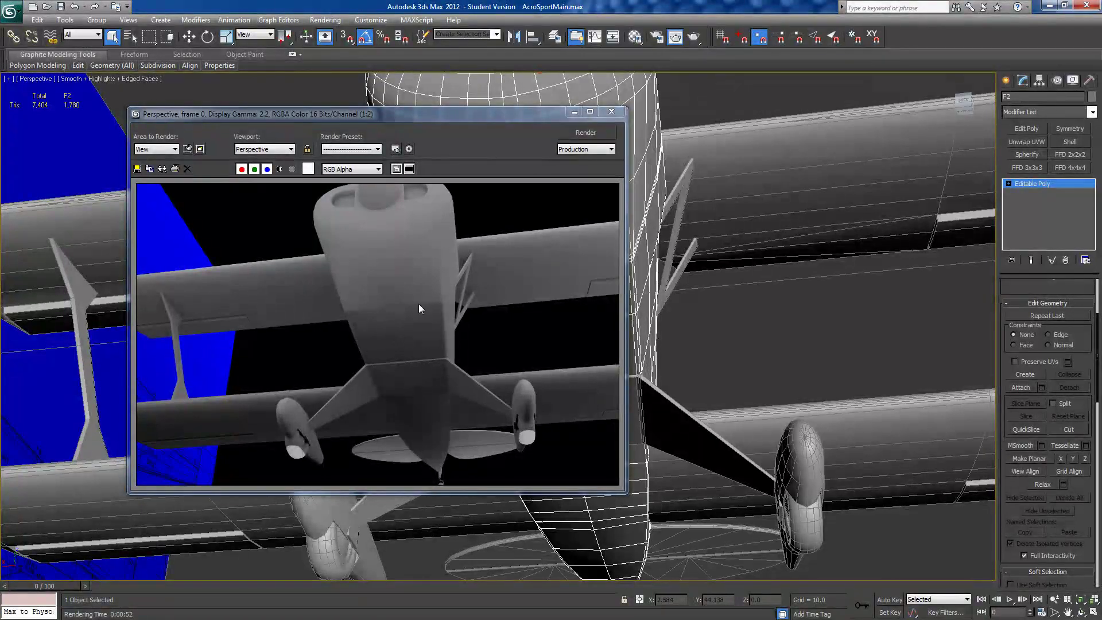
pyautogui.click(612, 111)
# - Delete the 14 underside polygons of the fuselage around the point where the cowling edges converge
pyautogui.moveTo(666, 262)
pyautogui.keyDown('alt'); pyautogui.mouseDown(button='middle')
pyautogui.moveTo(650, 260)
pyautogui.moveTo(569, 369)
pyautogui.moveTo(602, 280)
pyautogui.mouseUp(button='middle'); pyautogui.keyUp('alt')
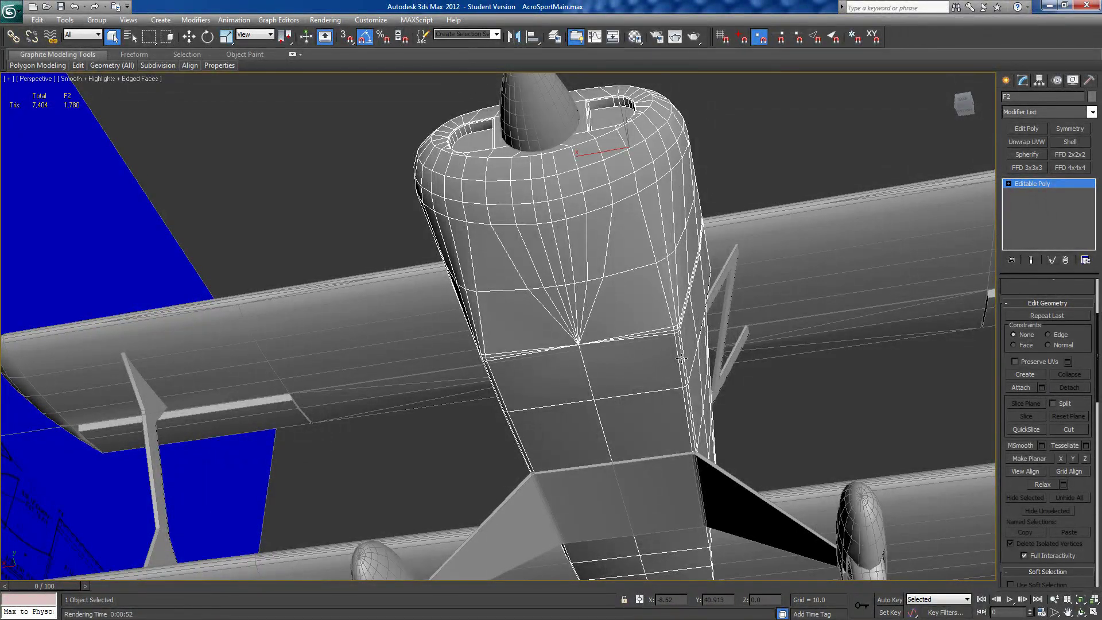
pyautogui.click(1009, 184)
pyautogui.click(1030, 220)
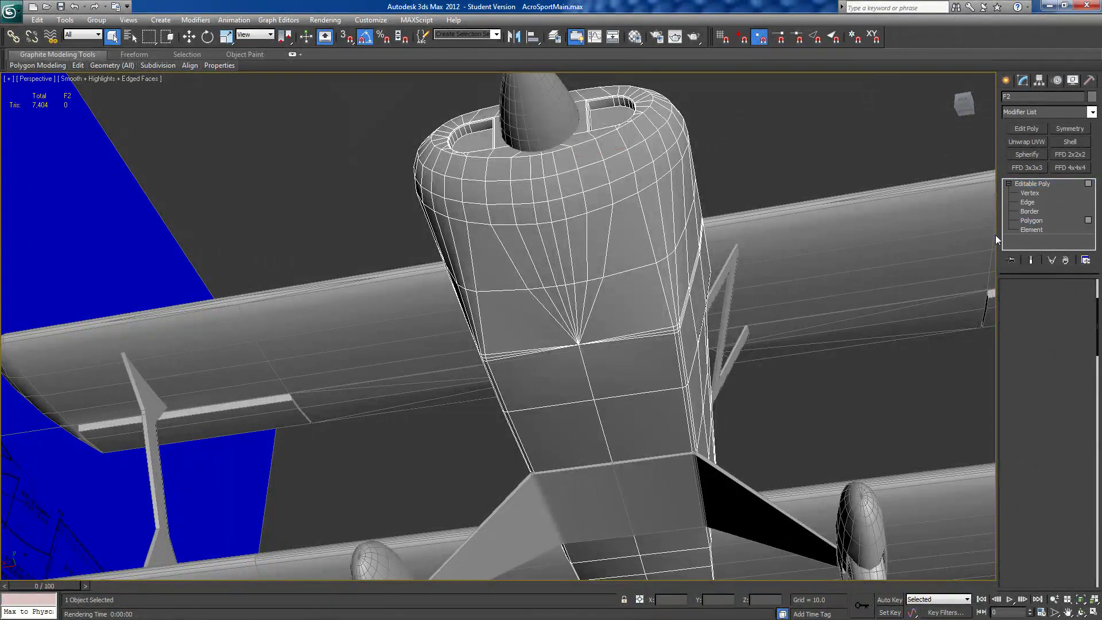
pyautogui.click(572, 359)
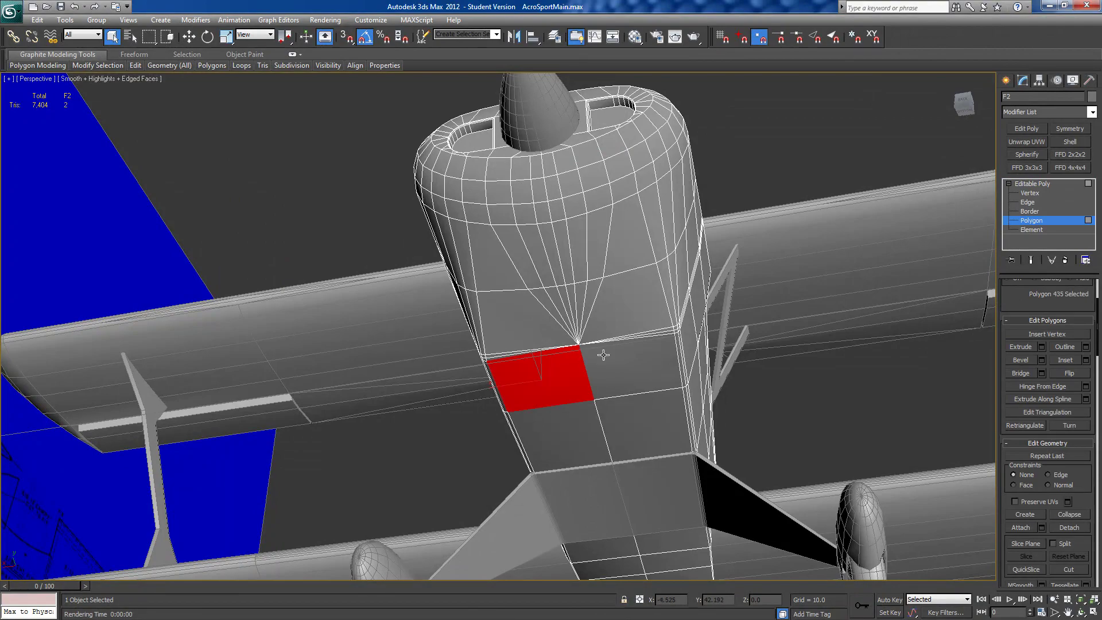
pyautogui.scroll(10, 603, 355)
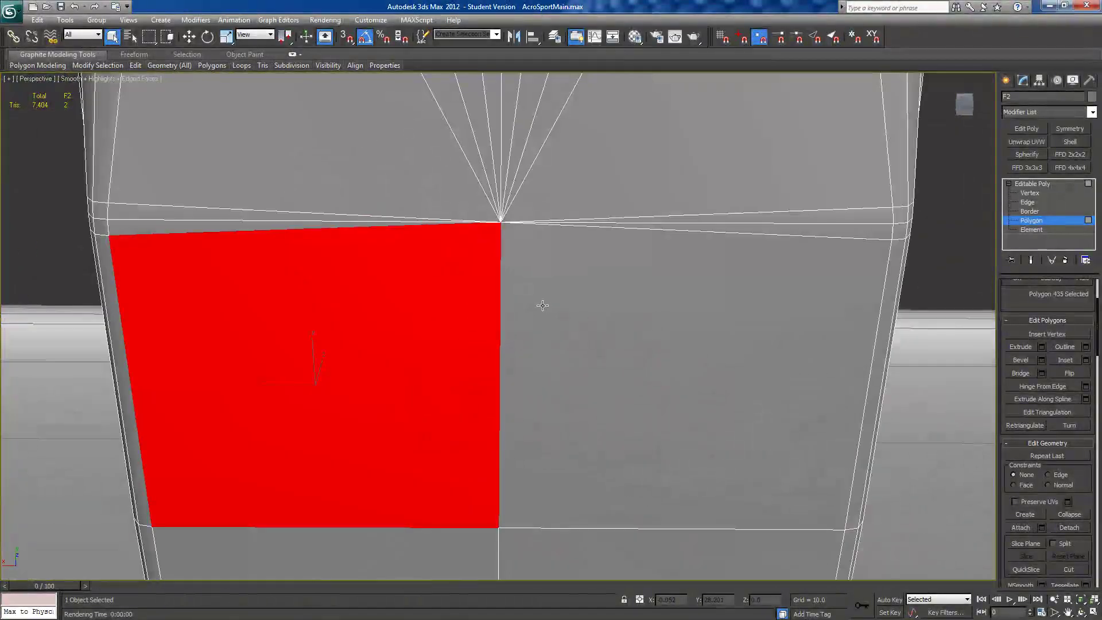
pyautogui.keyDown('ctrl'); pyautogui.click(557, 282); pyautogui.keyUp('ctrl')
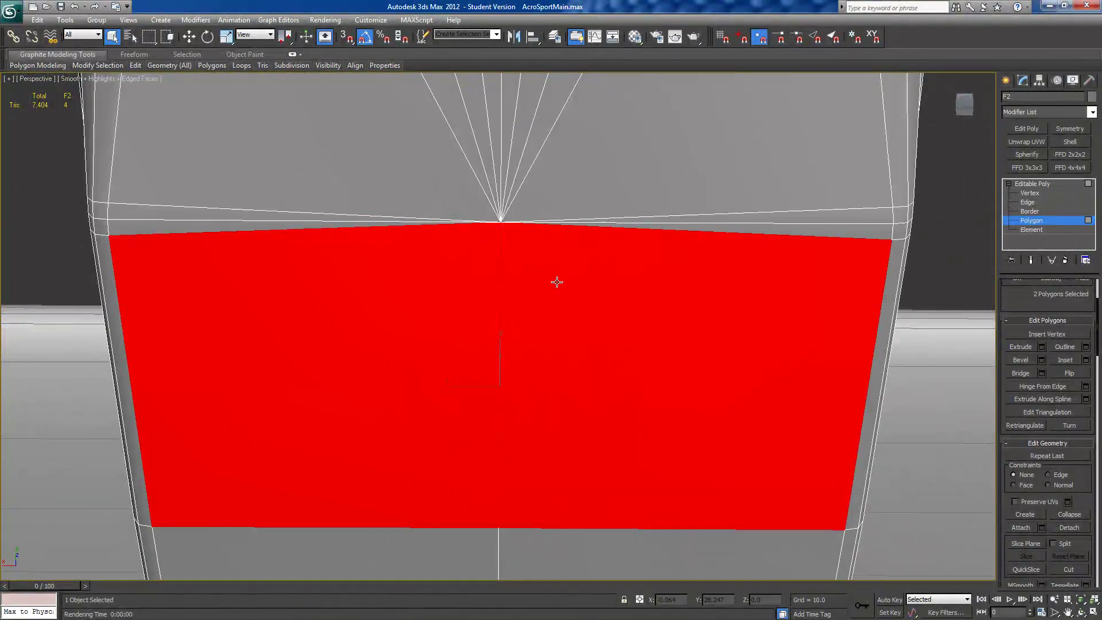
pyautogui.keyDown('ctrl'); pyautogui.click(606, 210); pyautogui.keyUp('ctrl')
pyautogui.keyDown('ctrl'); pyautogui.click(426, 226); pyautogui.keyUp('ctrl')
pyautogui.keyDown('ctrl'); pyautogui.click(422, 221); pyautogui.keyUp('ctrl')
pyautogui.keyDown('ctrl'); pyautogui.click(426, 199); pyautogui.keyUp('ctrl')
pyautogui.scroll(-5, 456, 385)
pyautogui.scroll(-4, 428, 369)
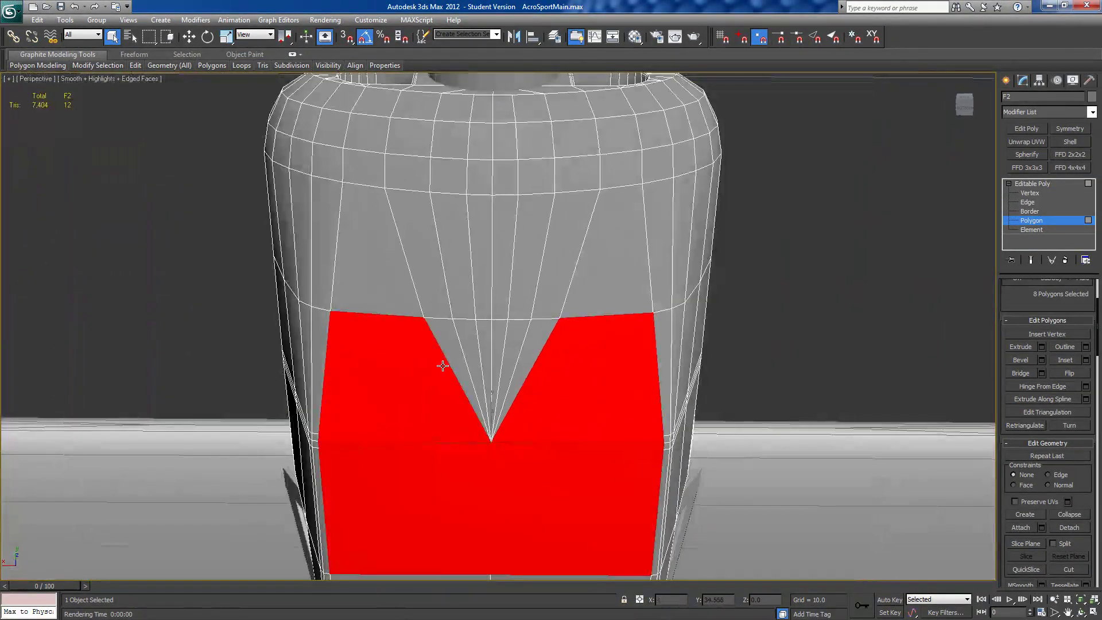
pyautogui.keyDown('ctrl'); pyautogui.click(455, 351); pyautogui.keyUp('ctrl')
pyautogui.keyDown('ctrl'); pyautogui.click(463, 345); pyautogui.keyUp('ctrl')
pyautogui.keyDown('ctrl'); pyautogui.click(485, 337); pyautogui.keyUp('ctrl')
pyautogui.keyDown('ctrl'); pyautogui.click(500, 340); pyautogui.keyUp('ctrl')
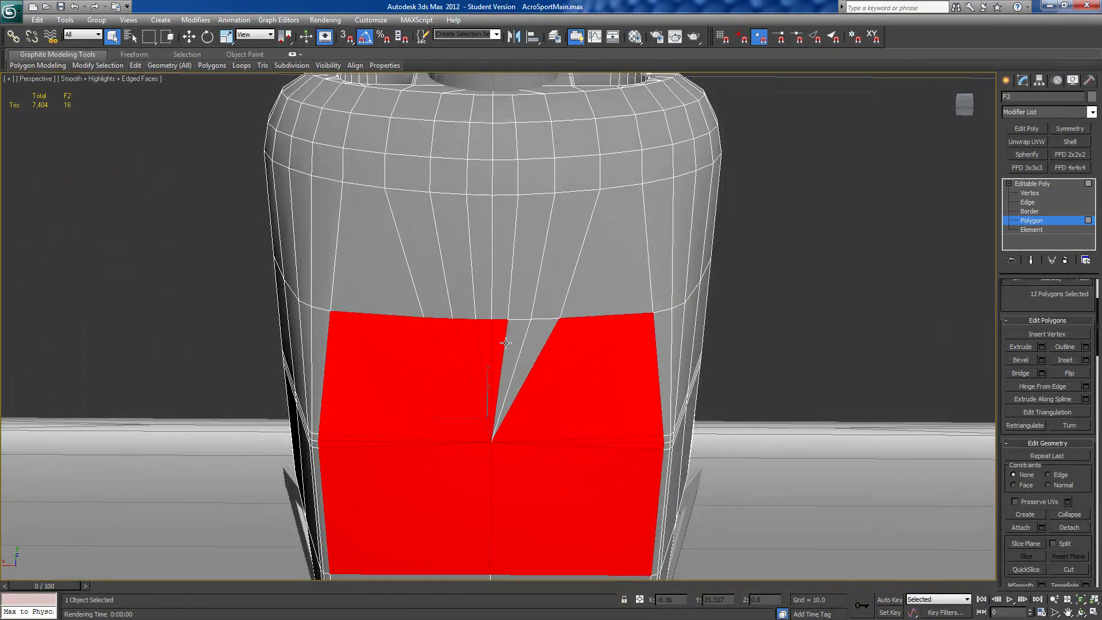
pyautogui.keyDown('ctrl'); pyautogui.click(524, 345); pyautogui.keyUp('ctrl')
pyautogui.keyDown('ctrl'); pyautogui.click(525, 345); pyautogui.keyUp('ctrl')
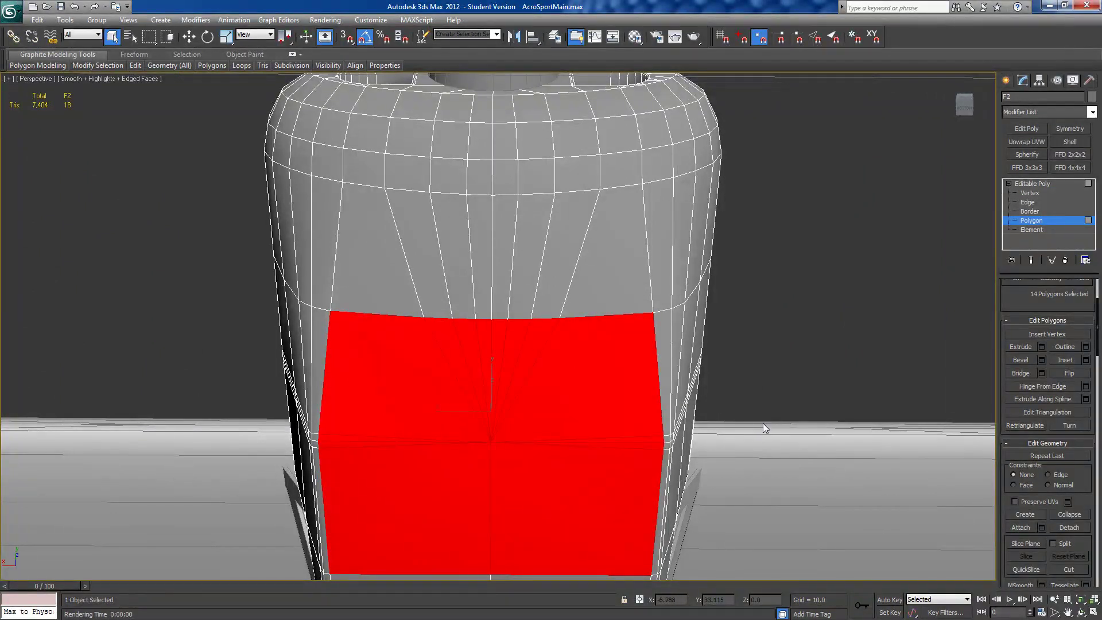
pyautogui.press('Delete')
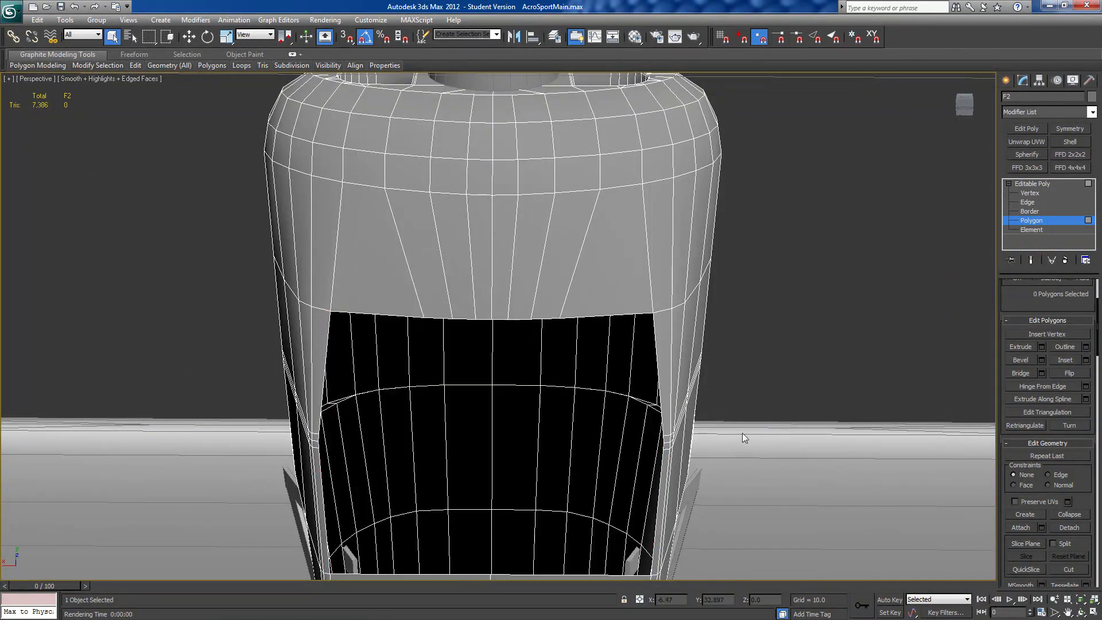
# - Extend the eight edges along the front of the underside hole about 4.7 units rearward and 2.4 units down as new polygons
pyautogui.click(1028, 202)
pyautogui.click(602, 316)
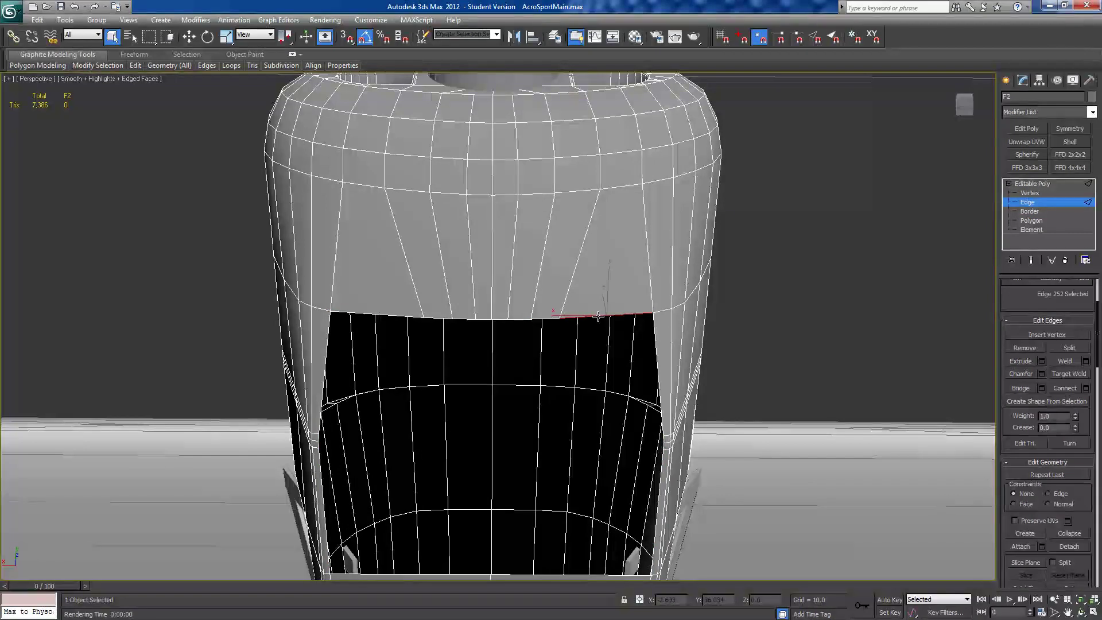
pyautogui.keyDown('ctrl'); pyautogui.click(526, 317); pyautogui.keyUp('ctrl')
pyautogui.keyDown('ctrl'); pyautogui.click(508, 319); pyautogui.keyUp('ctrl')
pyautogui.keyDown('ctrl'); pyautogui.click(495, 320); pyautogui.keyUp('ctrl')
pyautogui.keyDown('ctrl'); pyautogui.click(483, 319); pyautogui.keyUp('ctrl')
pyautogui.keyDown('ctrl'); pyautogui.click(460, 320); pyautogui.keyUp('ctrl')
pyautogui.keyDown('ctrl'); pyautogui.click(431, 319); pyautogui.keyUp('ctrl')
pyautogui.keyDown('ctrl'); pyautogui.click(411, 318); pyautogui.keyUp('ctrl')
pyautogui.moveTo(438, 350); pyautogui.dragTo(226, 130, button='middle')
pyautogui.scroll(-4, 465, 300)
pyautogui.press('w')
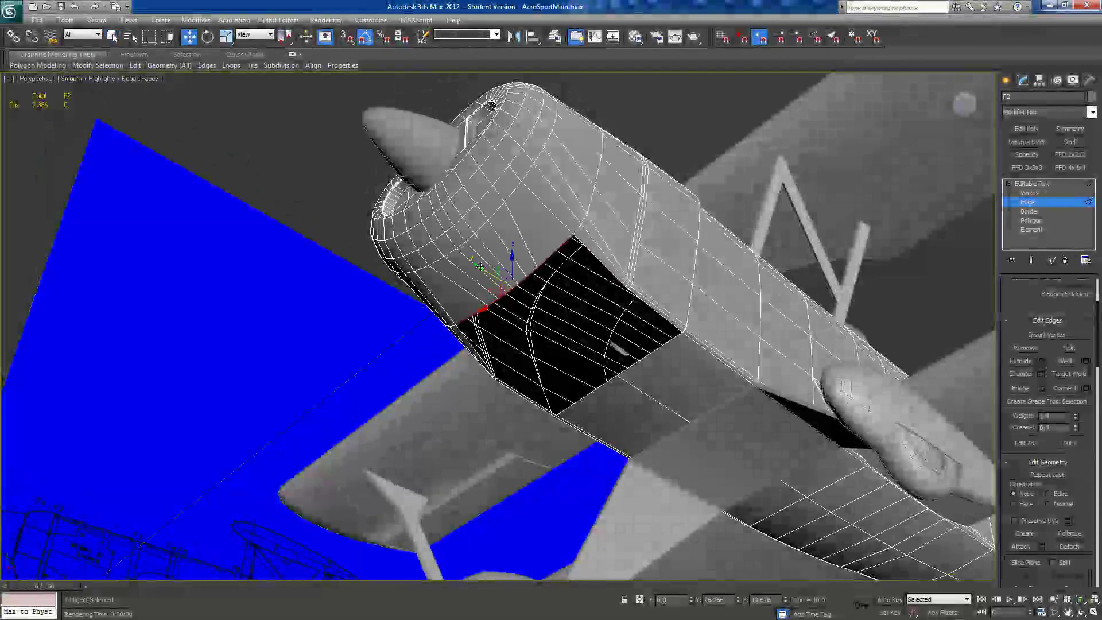
pyautogui.moveTo(502, 270); pyautogui.dragTo(549, 320)
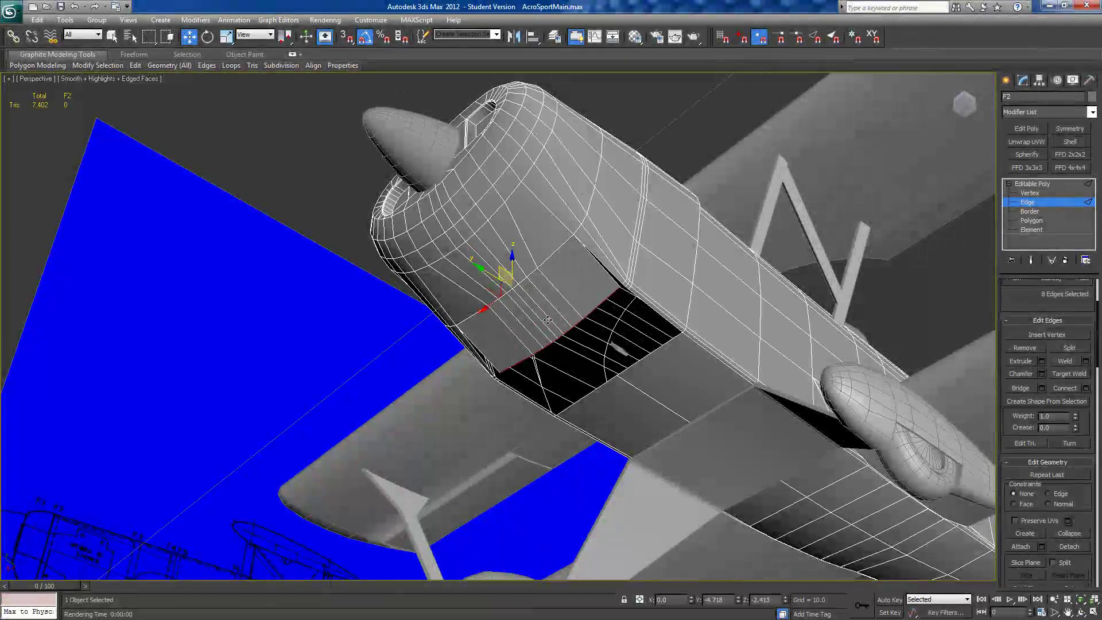
# - Target weld both rear corner vertices of the new underside panel to the adjacent fuselage side vertices
pyautogui.keyDown('alt'); pyautogui.moveTo(614, 295); pyautogui.dragTo(676, 276, button='middle'); pyautogui.keyUp('alt')
pyautogui.scroll(8, 671, 288)
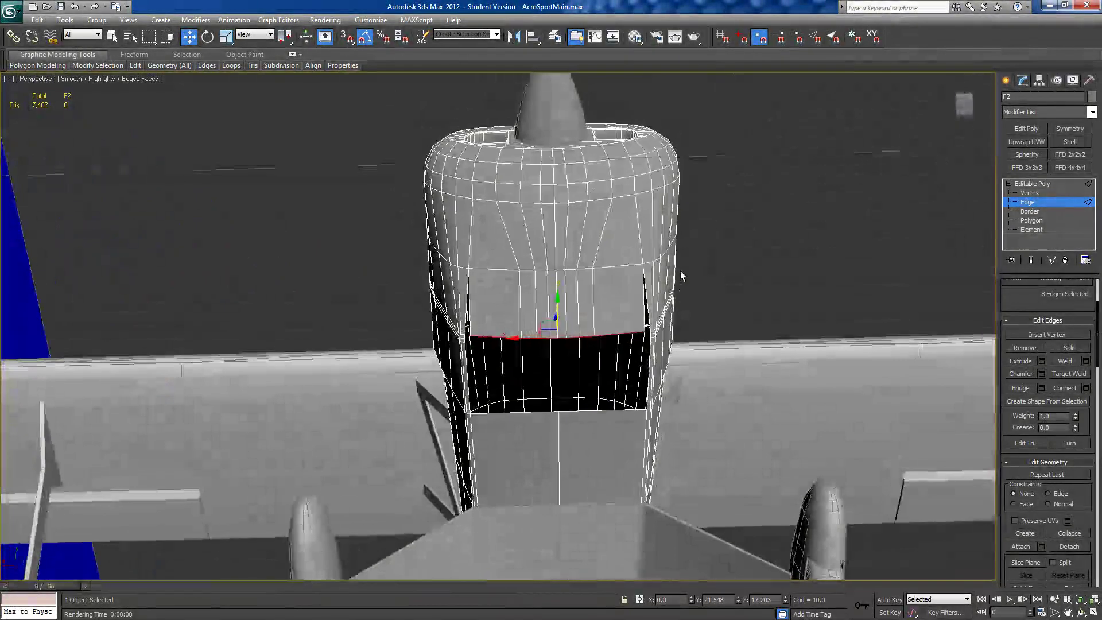
pyautogui.scroll(-6, 672, 289)
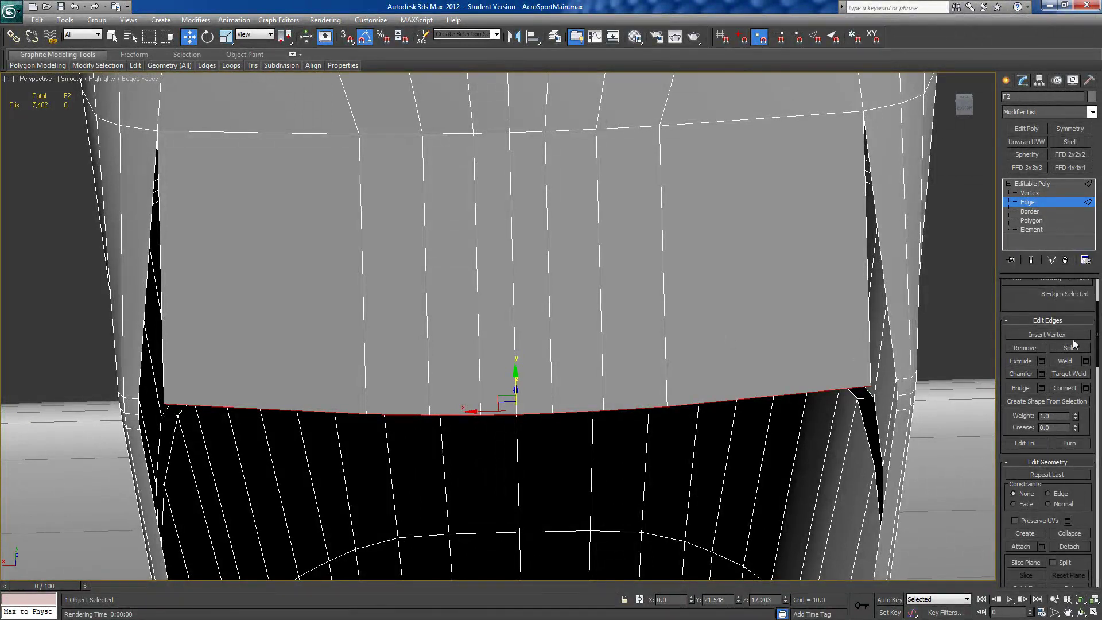
pyautogui.click(1069, 374)
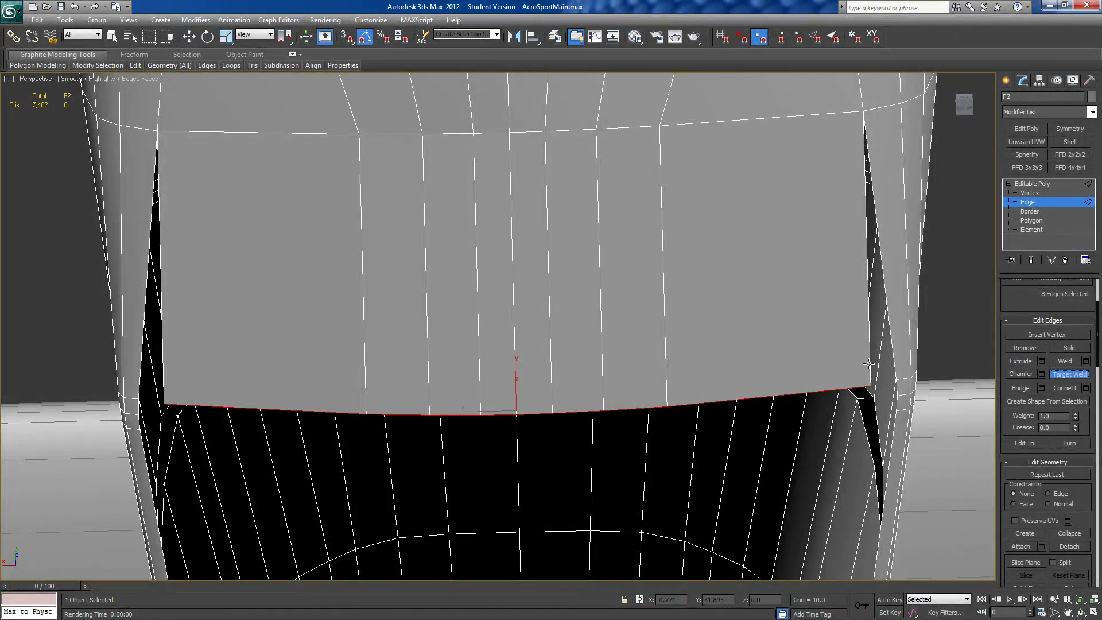
pyautogui.click(887, 365)
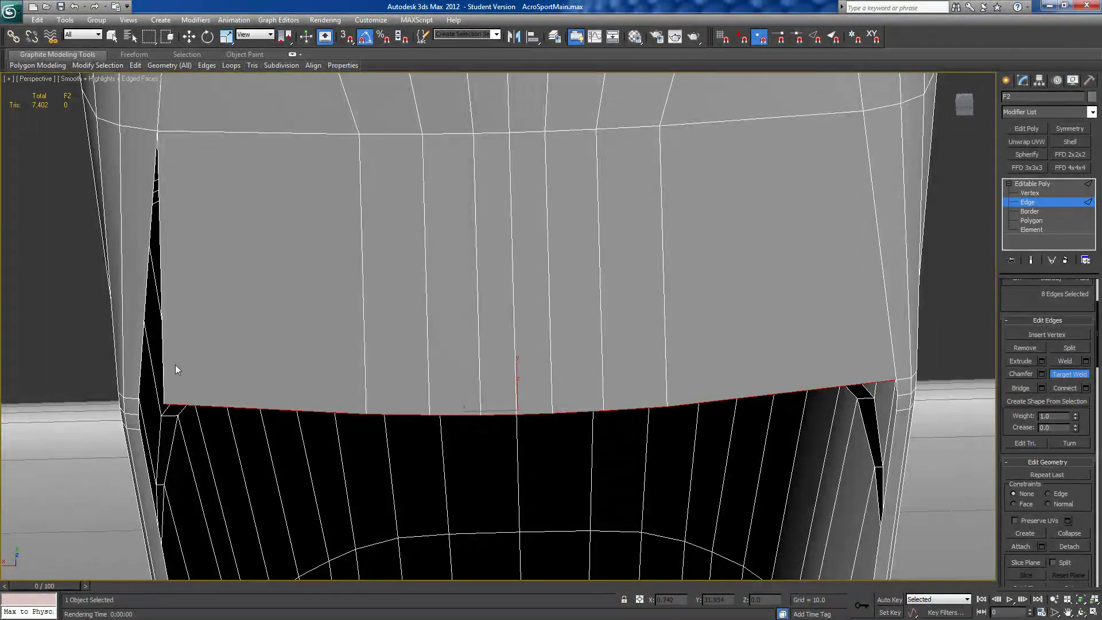
pyautogui.click(140, 363)
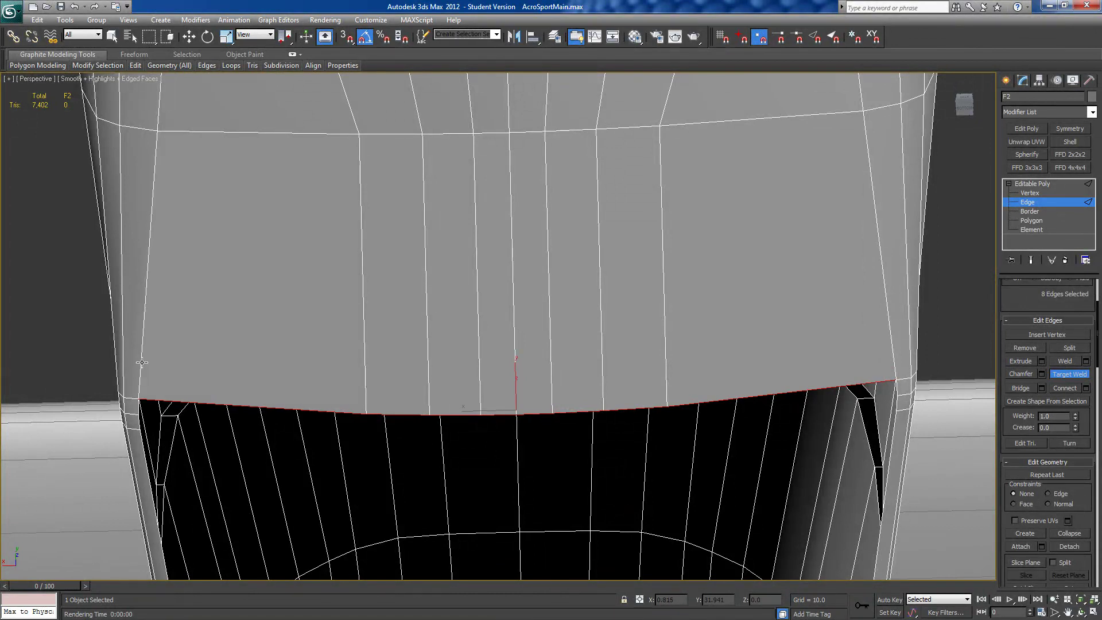
# - Extend the panel's eight rear edges rearward twice as narrow strips, the second about 0.4 units wide
pyautogui.press('z')
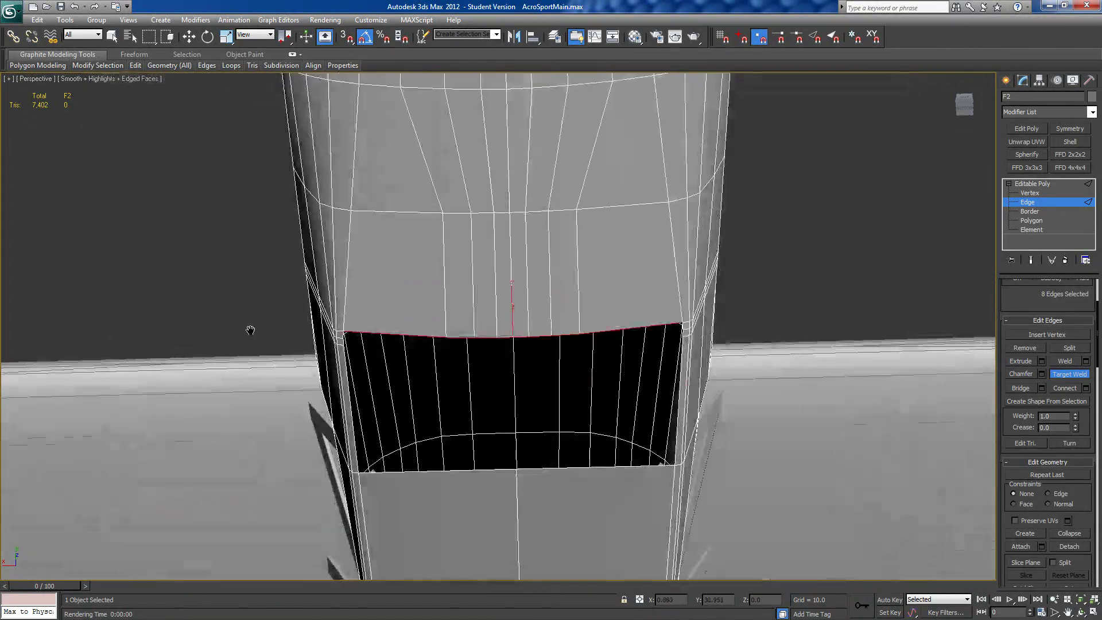
pyautogui.click(189, 36)
pyautogui.moveTo(512, 300); pyautogui.dragTo(512, 307)
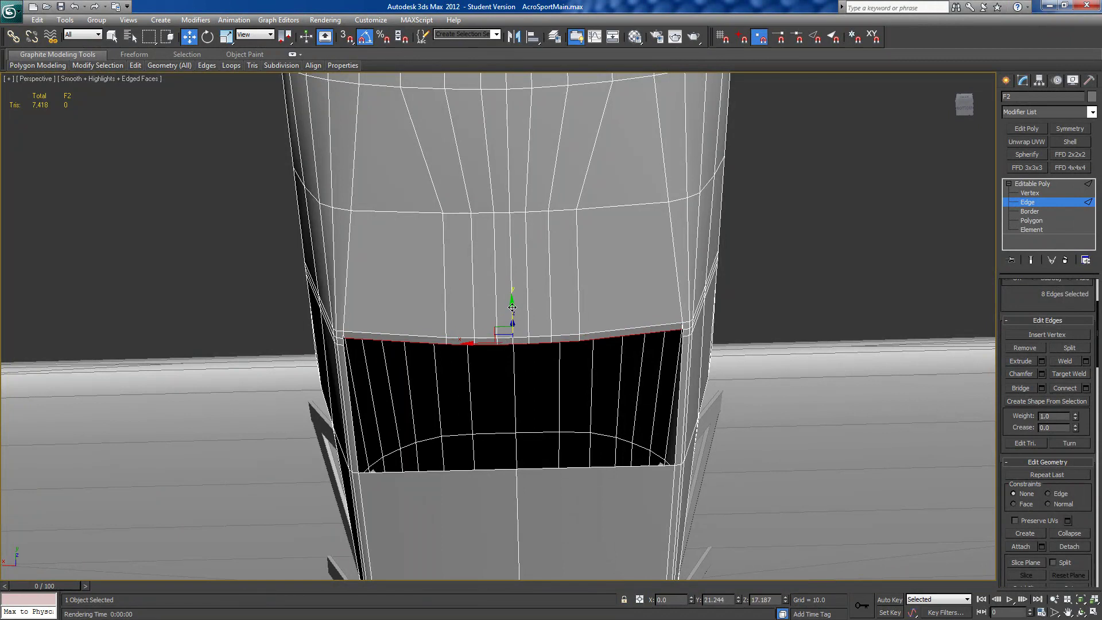
pyautogui.moveTo(512, 308); pyautogui.dragTo(511, 315)
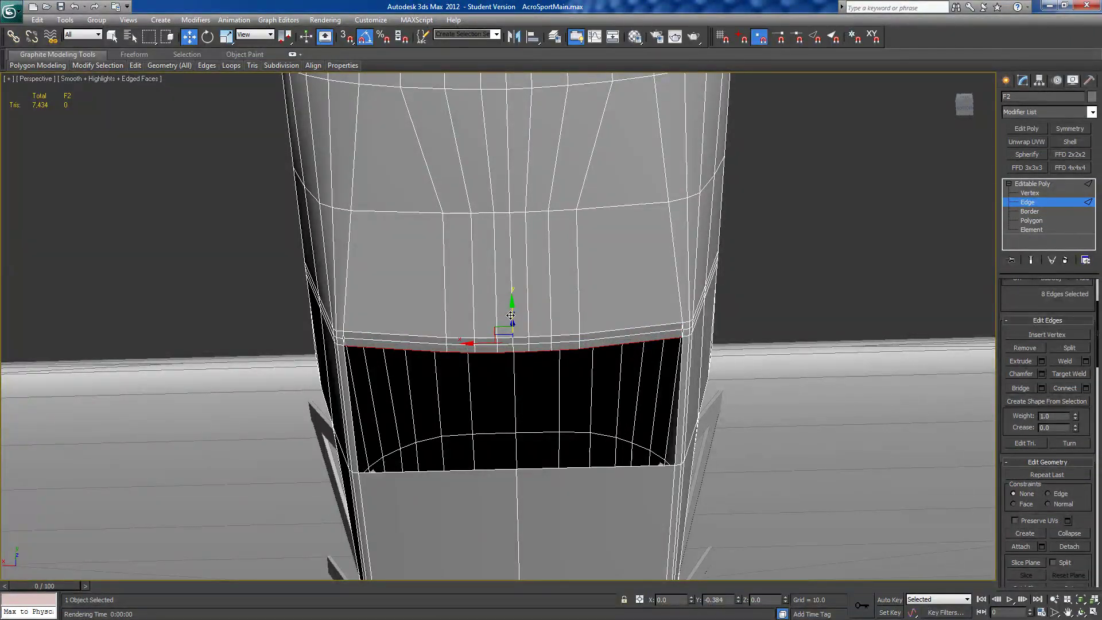
# - Target weld the open corner vertices of the two narrow strips to the fuselage corner on one side
pyautogui.click(1066, 372)
pyautogui.moveTo(873, 374); pyautogui.dragTo(758, 367, button='middle')
pyautogui.scroll(8, 705, 368)
pyautogui.scroll(-8, 705, 373)
pyautogui.scroll(10, 532, 343)
pyautogui.scroll(-6, 507, 344)
pyautogui.scroll(6, 500, 383)
pyautogui.scroll(-5, 498, 381)
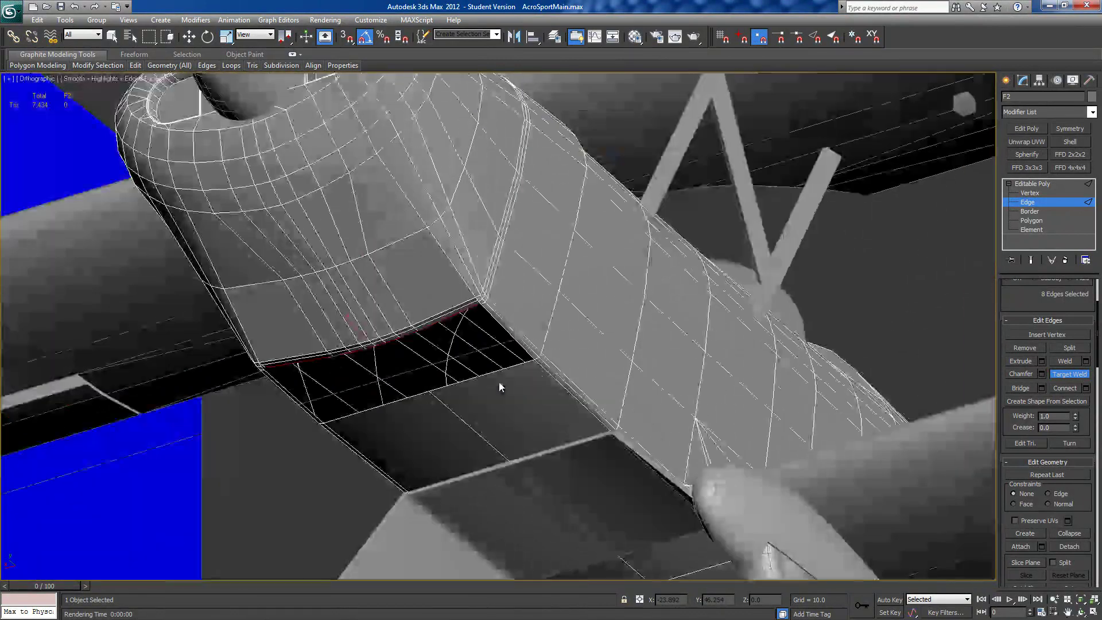
pyautogui.scroll(9, 517, 367)
pyautogui.keyDown('alt'); pyautogui.moveTo(510, 331); pyautogui.dragTo(541, 355, button='middle'); pyautogui.keyUp('alt')
pyautogui.moveTo(525, 405); pyautogui.dragTo(579, 357, button='middle')
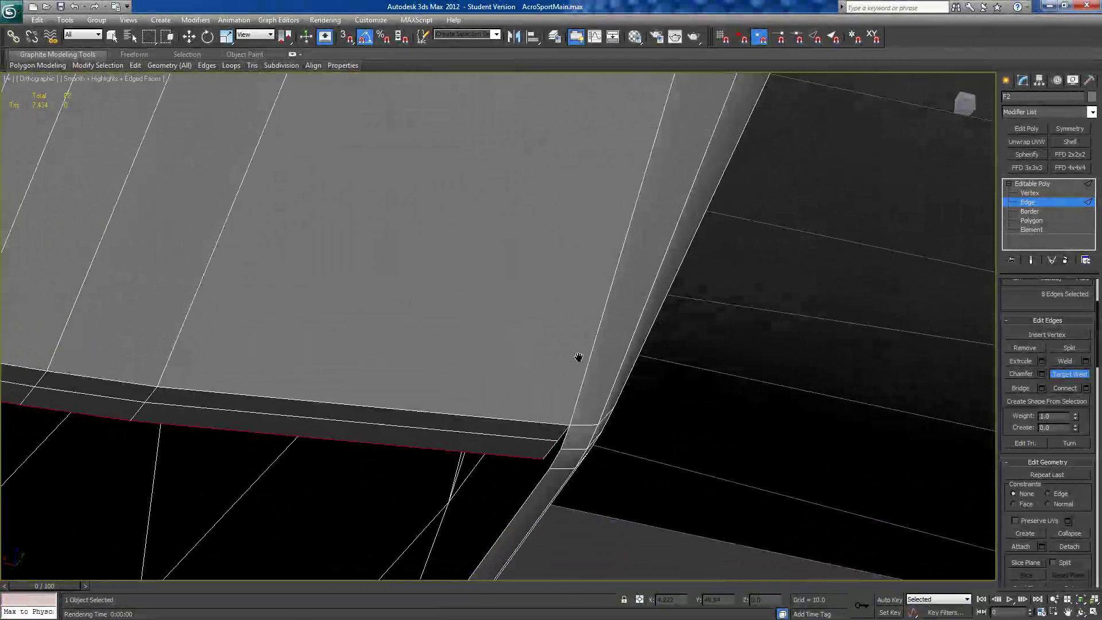
pyautogui.click(553, 458)
# - Target weld the narrow strips' corner vertices at the opposite end to the fuselage corner there
pyautogui.moveTo(362, 459); pyautogui.dragTo(833, 434, button='middle')
pyautogui.scroll(-3, 849, 442)
pyautogui.moveTo(476, 430); pyautogui.dragTo(621, 436, button='middle')
pyautogui.keyDown('alt'); pyautogui.moveTo(305, 311); pyautogui.dragTo(236, 306, button='middle'); pyautogui.keyUp('alt')
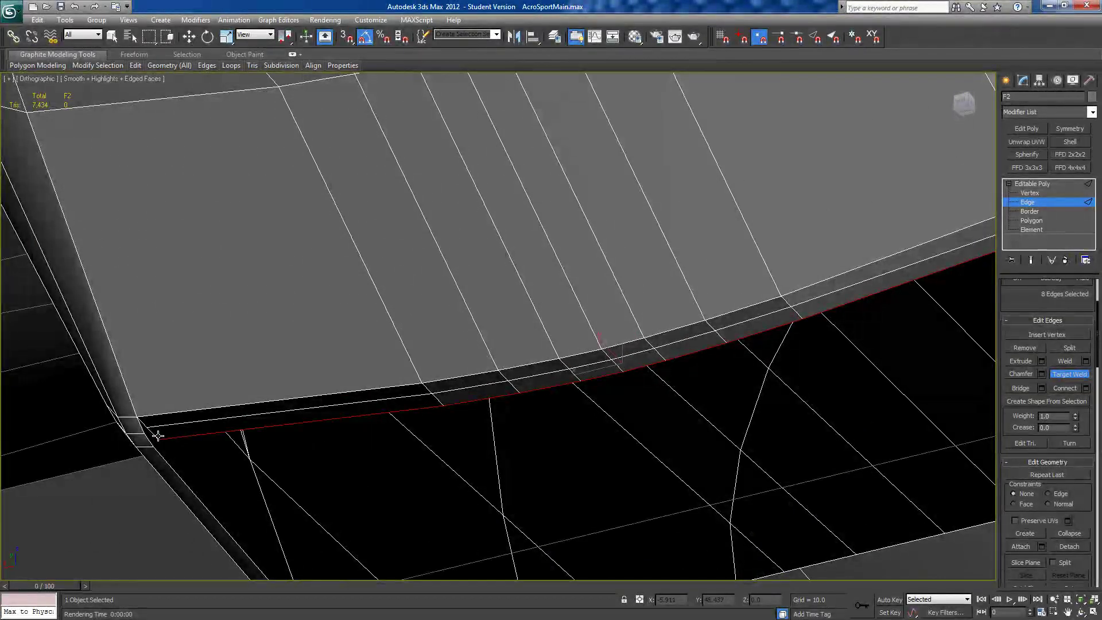
pyautogui.click(145, 438)
# - Extend the eight open edges rearward as a wide panel, stopping just short of the hole's rear edge
pyautogui.keyDown('alt'); pyautogui.moveTo(212, 438); pyautogui.dragTo(214, 425, button='middle'); pyautogui.keyUp('alt')
pyautogui.scroll(-4, 494, 403)
pyautogui.keyDown('alt'); pyautogui.moveTo(494, 401); pyautogui.dragTo(439, 419, button='middle'); pyautogui.keyUp('alt')
pyautogui.scroll(3, 529, 293)
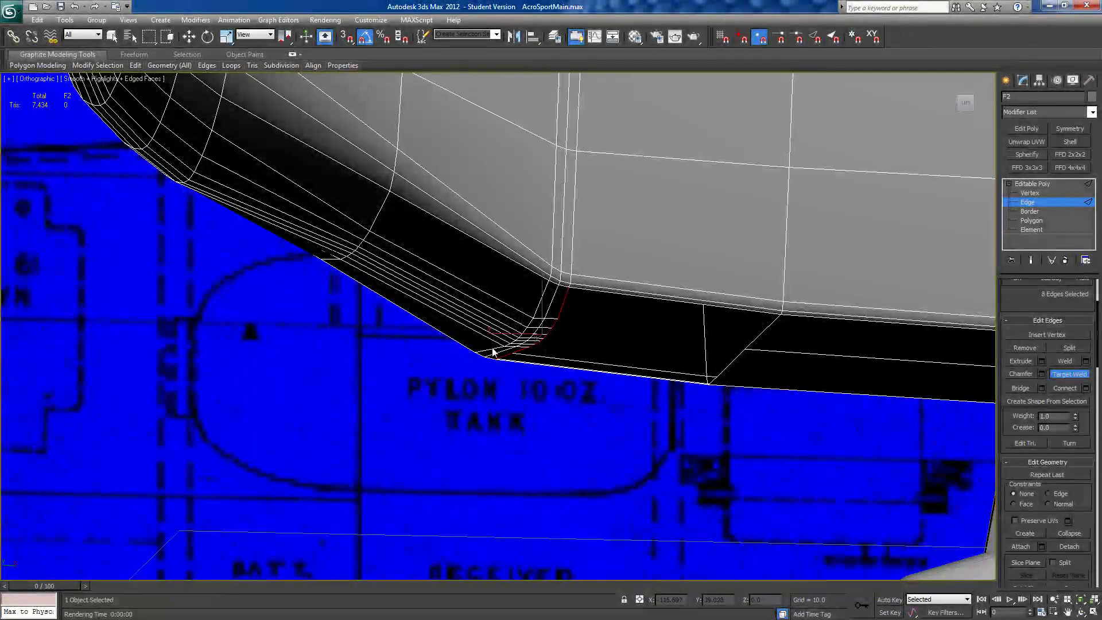
pyautogui.keyDown('alt'); pyautogui.moveTo(560, 309); pyautogui.dragTo(583, 228, button='middle'); pyautogui.keyUp('alt')
pyautogui.scroll(-5, 583, 228)
pyautogui.scroll(4, 629, 229)
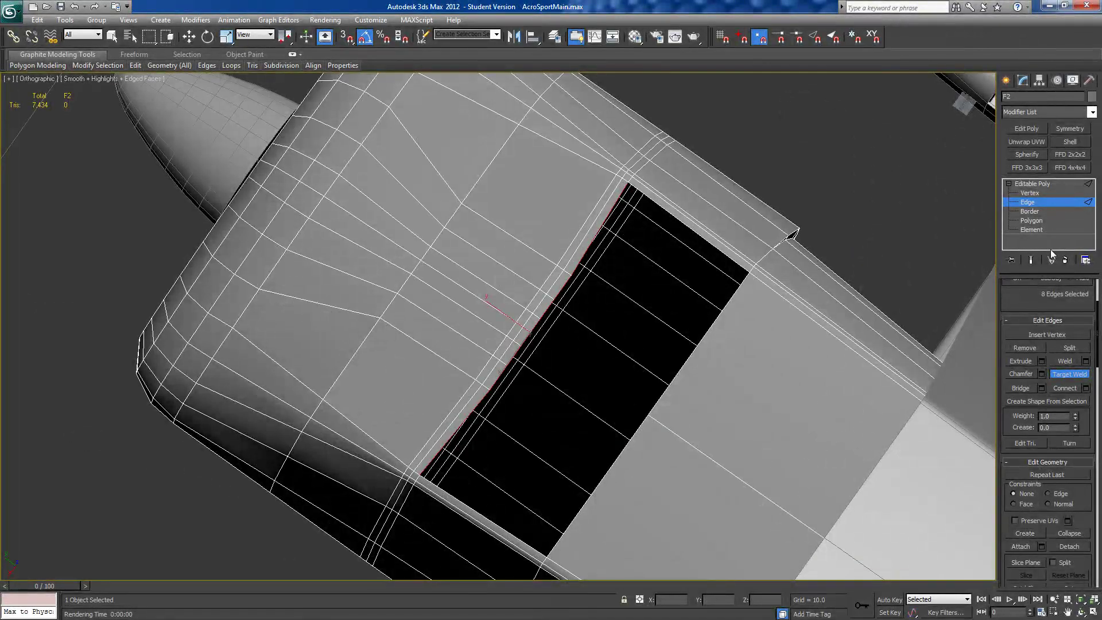
pyautogui.click(189, 36)
pyautogui.keyDown('shift'); pyautogui.moveTo(494, 310); pyautogui.dragTo(574, 387); pyautogui.keyUp('shift')
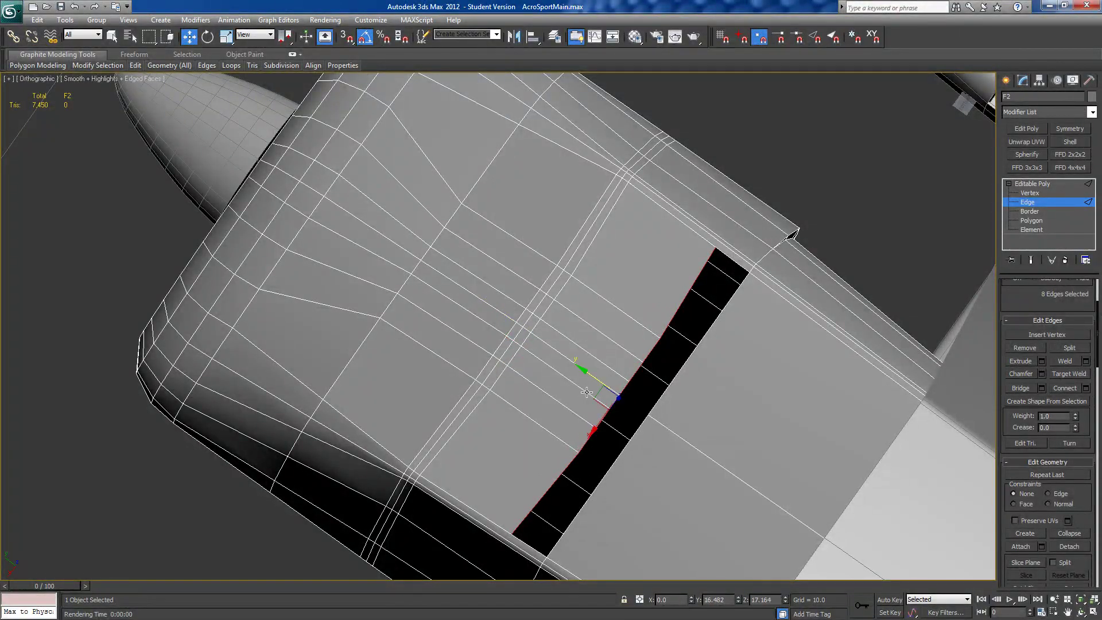
# - Collapse the seven inner vertices on the new panel's rear edge into a single central vertex
pyautogui.click(1029, 193)
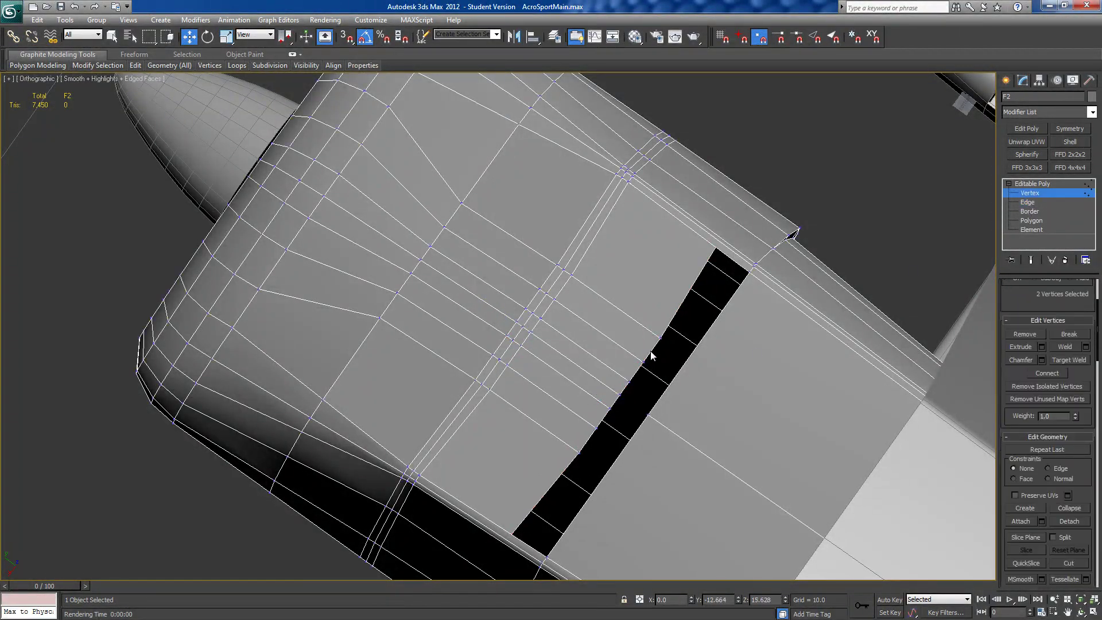
pyautogui.click(659, 343)
pyautogui.keyDown('ctrl'); pyautogui.click(643, 363); pyautogui.keyUp('ctrl')
pyautogui.keyDown('ctrl'); pyautogui.click(629, 384); pyautogui.keyUp('ctrl')
pyautogui.keyDown('ctrl'); pyautogui.click(612, 408); pyautogui.keyUp('ctrl')
pyautogui.keyDown('ctrl'); pyautogui.click(597, 427); pyautogui.keyUp('ctrl')
pyautogui.keyDown('ctrl'); pyautogui.click(597, 427); pyautogui.keyUp('ctrl')
pyautogui.keyDown('ctrl'); pyautogui.click(580, 452); pyautogui.keyUp('ctrl')
pyautogui.keyDown('alt'); pyautogui.moveTo(720, 425); pyautogui.dragTo(711, 396, button='middle'); pyautogui.keyUp('alt')
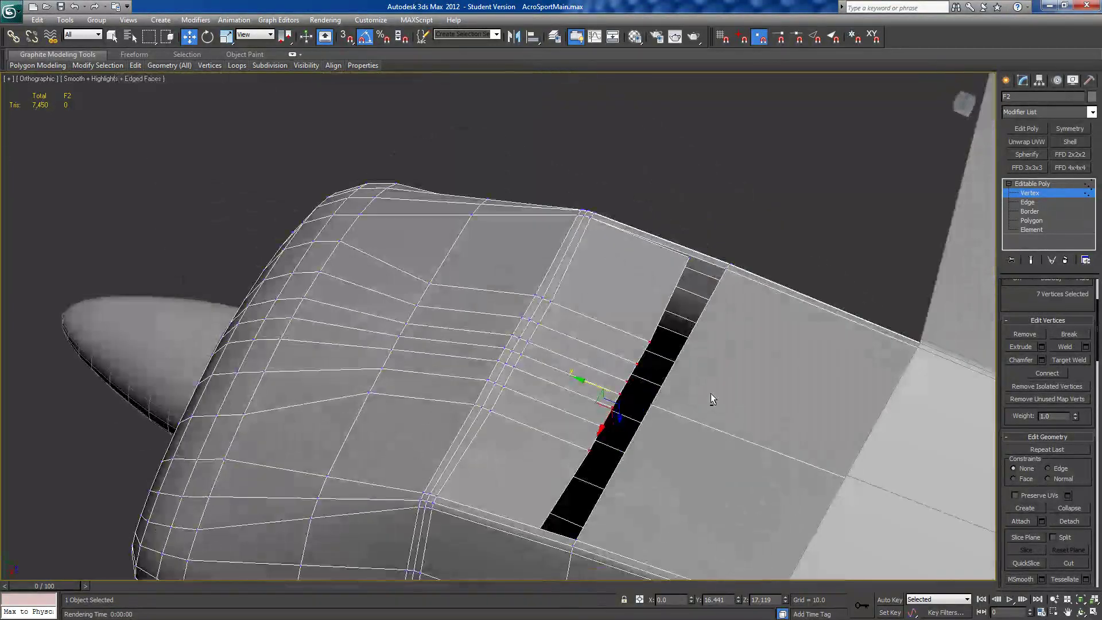
pyautogui.click(1067, 508)
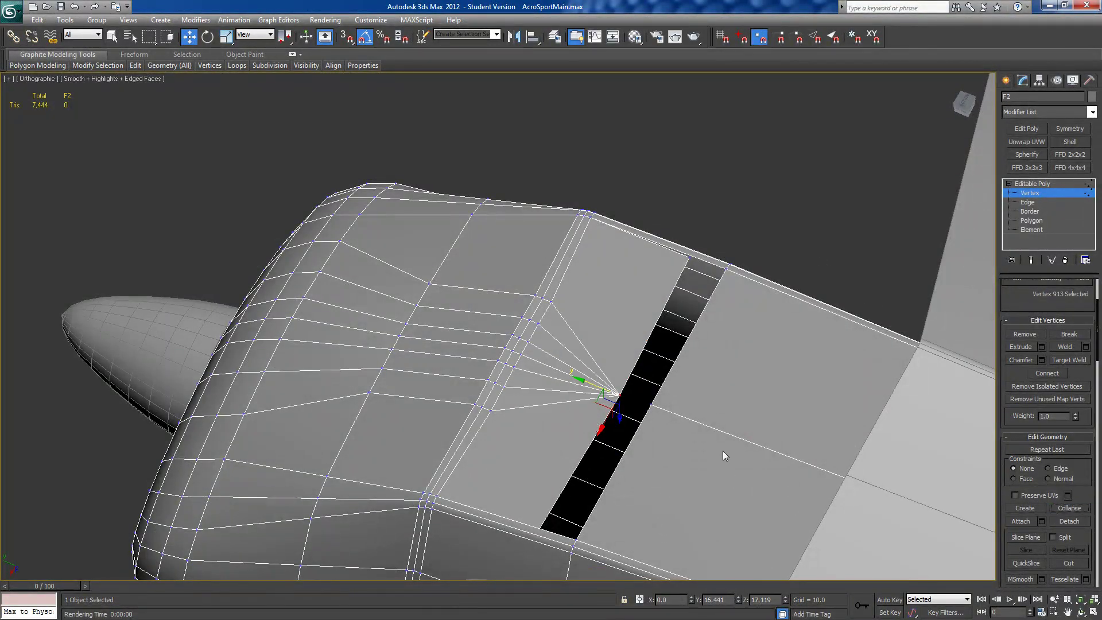
# - Target weld the new panel's two rear corners and its central vertex to the matching vertices on the hole's rear edge
pyautogui.click(1067, 360)
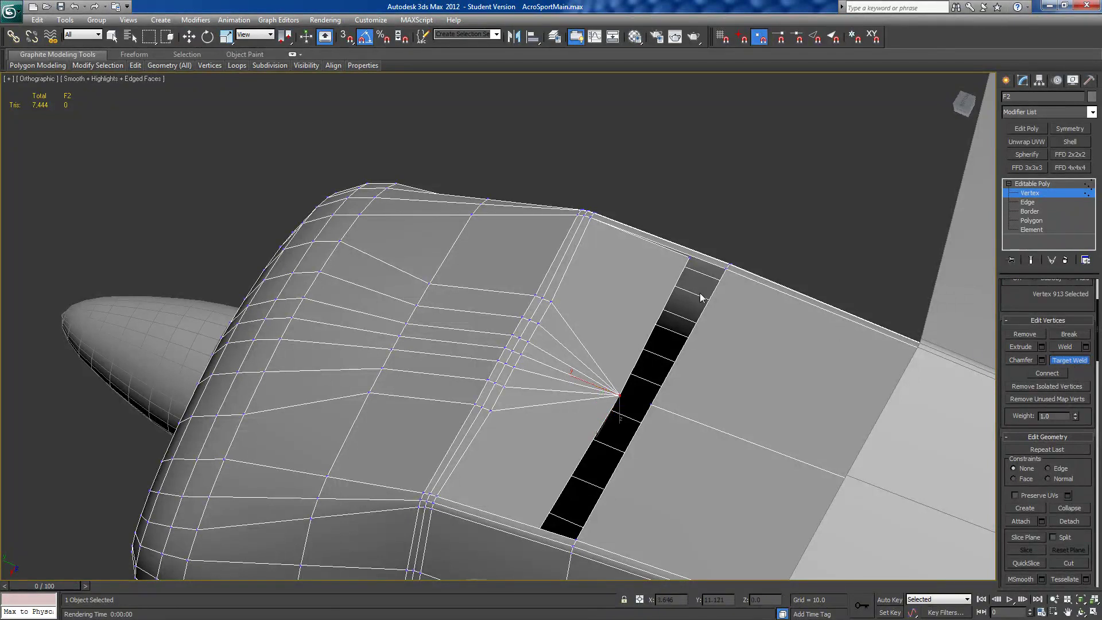
pyautogui.click(728, 267)
pyautogui.click(619, 394)
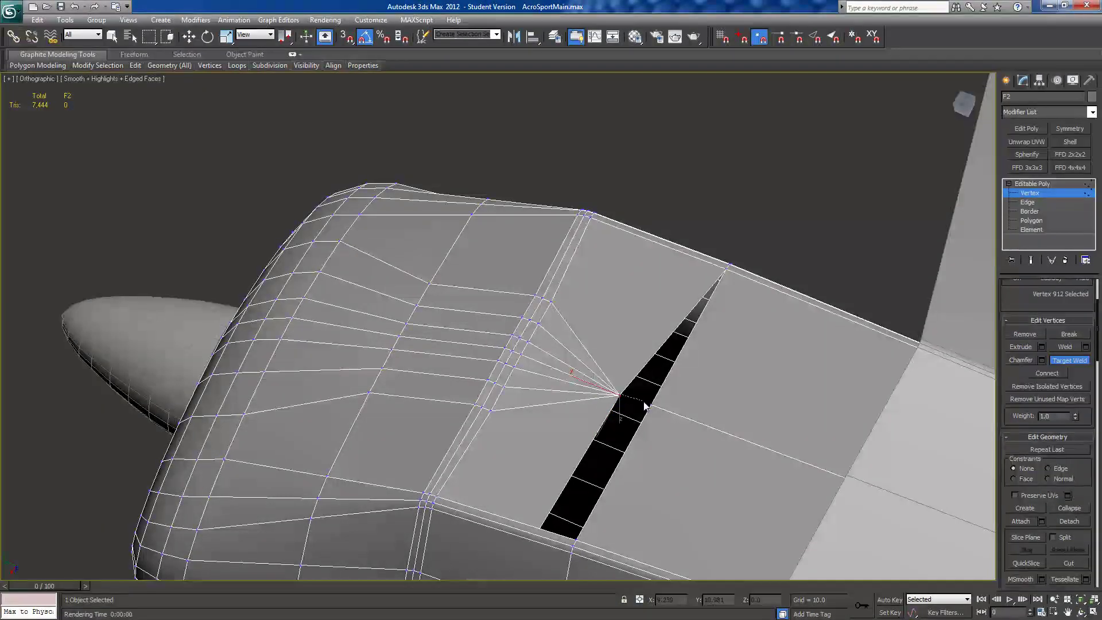
pyautogui.click(651, 404)
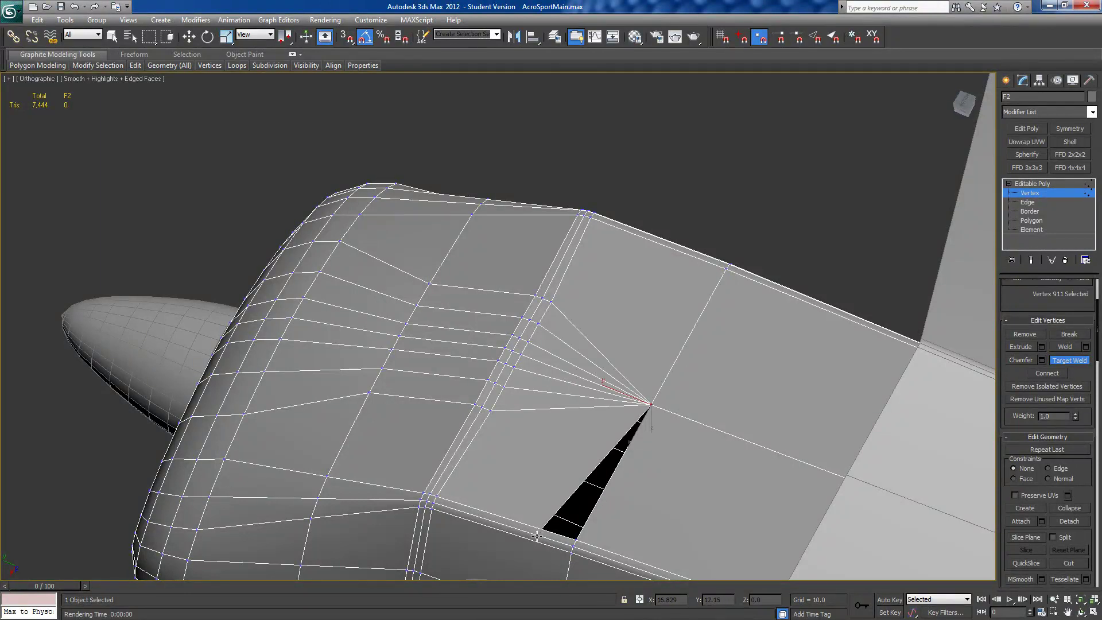
pyautogui.click(576, 538)
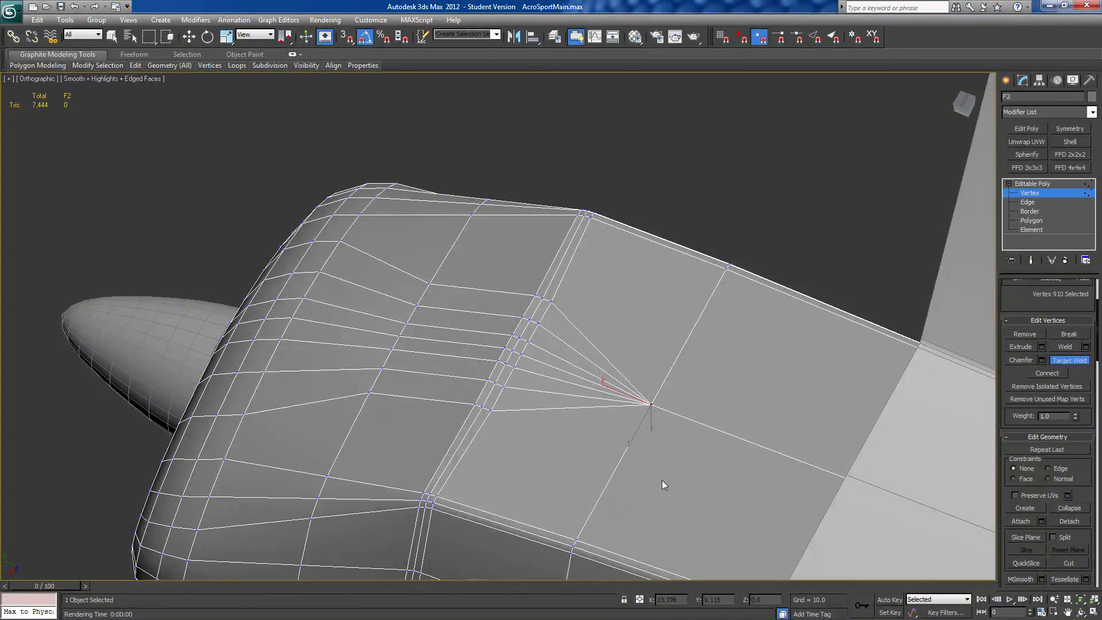
# - Make vertex selection ignore backfacing geometry on the fuselage
pyautogui.keyDown('alt'); pyautogui.moveTo(690, 443); pyautogui.dragTo(844, 436, button='middle'); pyautogui.keyUp('alt')
pyautogui.scroll(-1, 1009, 293)
pyautogui.scroll(3, 1009, 293)
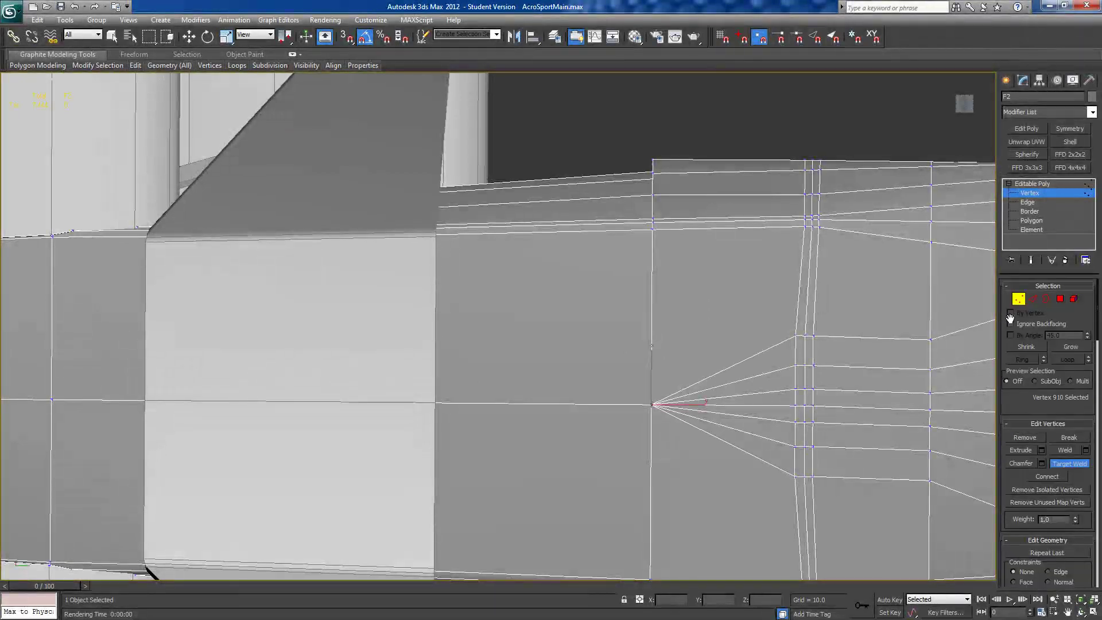
pyautogui.click(1010, 324)
pyautogui.scroll(-3, 819, 405)
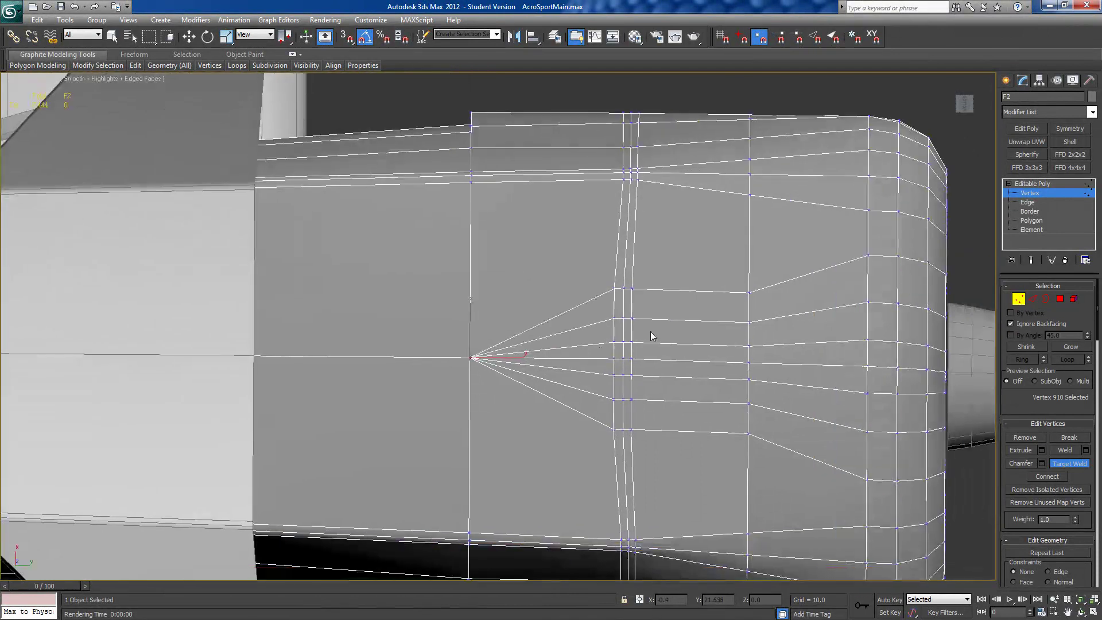
# - In a straight bottom view, move the three narrow rows of seven inner vertices about 0.2 units toward the nose
pyautogui.click(964, 105)
pyautogui.scroll(-5, 689, 299)
pyautogui.moveTo(536, 376); pyautogui.dragTo(583, 379, button='middle')
pyautogui.scroll(7, 660, 362)
pyautogui.moveTo(689, 355); pyautogui.dragTo(406, 356, button='middle')
pyautogui.scroll(5, 559, 339)
pyautogui.moveTo(562, 336); pyautogui.dragTo(452, 316, button='middle')
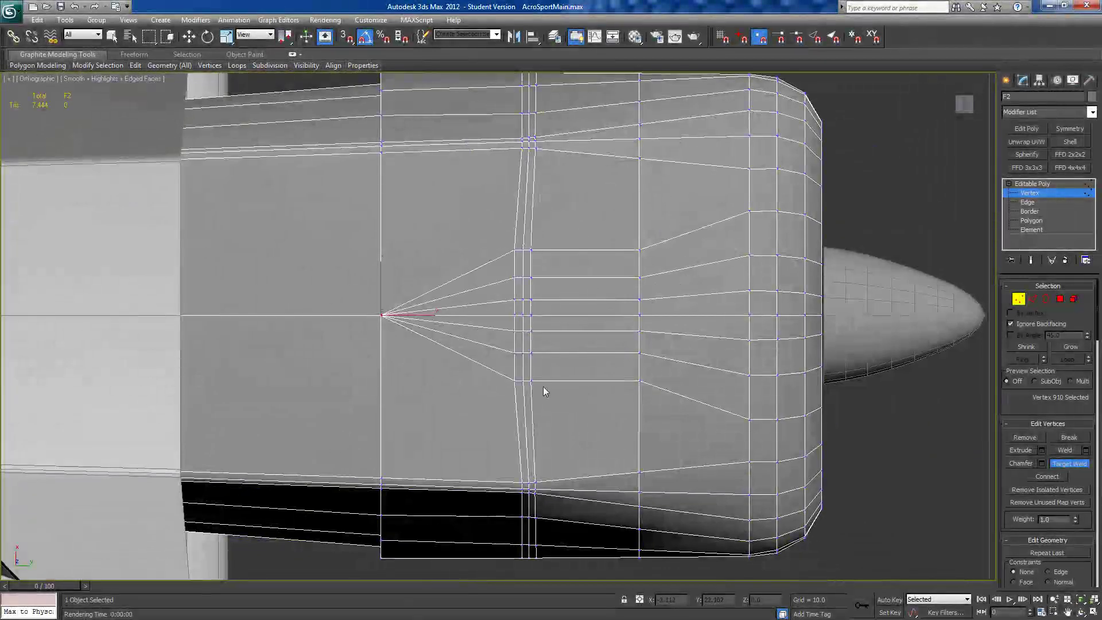
pyautogui.click(1059, 466)
pyautogui.moveTo(554, 245); pyautogui.dragTo(548, 385)
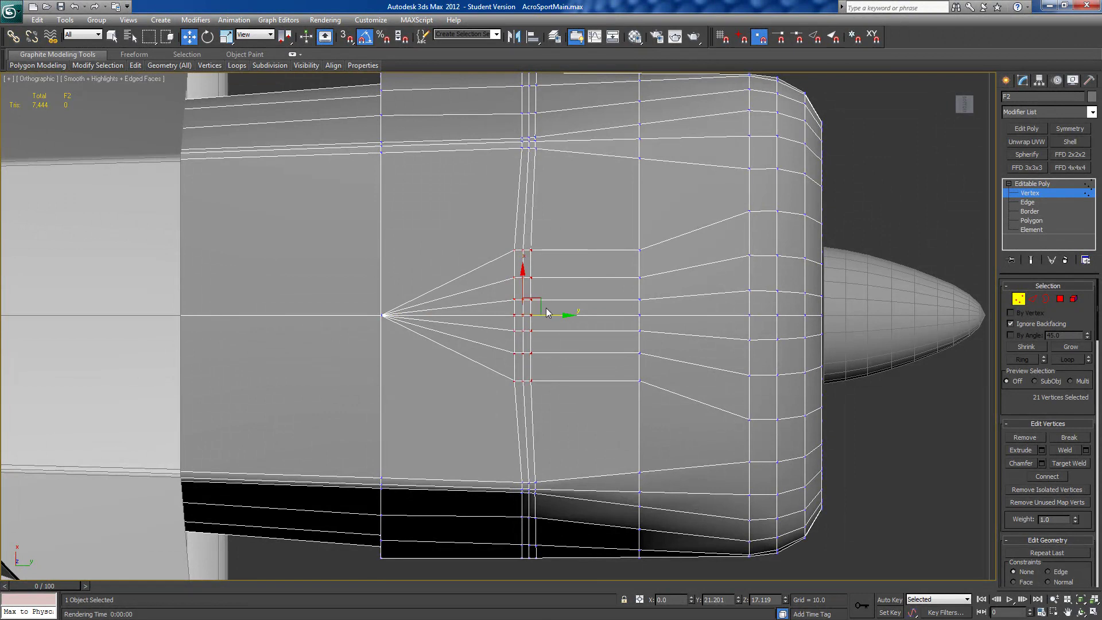
pyautogui.moveTo(553, 315); pyautogui.dragTo(559, 315)
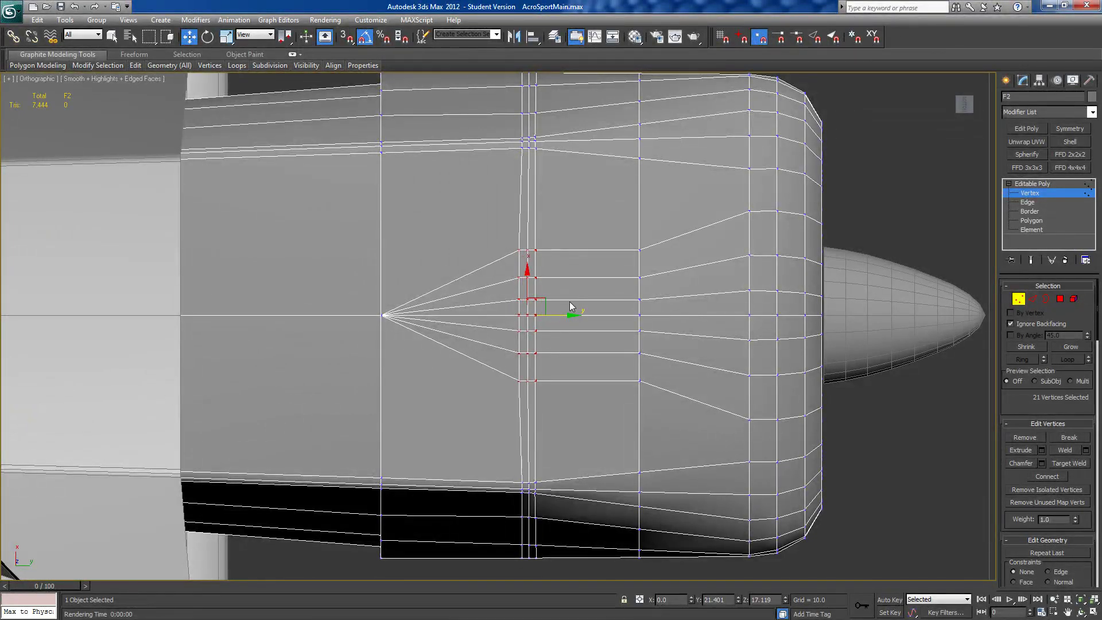
# - Allow backfacing selection again and flatten the foremost of the three full vertex rings along the fuselage's length
pyautogui.scroll(-2, 557, 301)
pyautogui.moveTo(537, 108); pyautogui.dragTo(520, 516)
pyautogui.click(1011, 324)
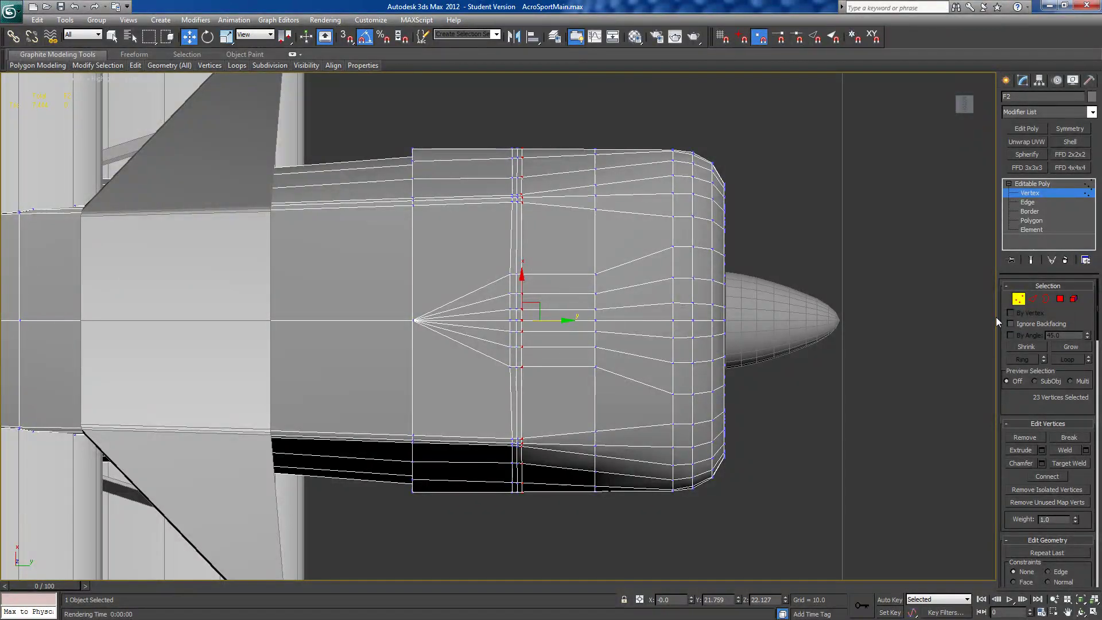
pyautogui.moveTo(543, 105); pyautogui.dragTo(519, 547)
pyautogui.click(227, 38)
pyautogui.moveTo(575, 320); pyautogui.dragTo(492, 310)
pyautogui.moveTo(166, 289); pyautogui.dragTo(166, 289)
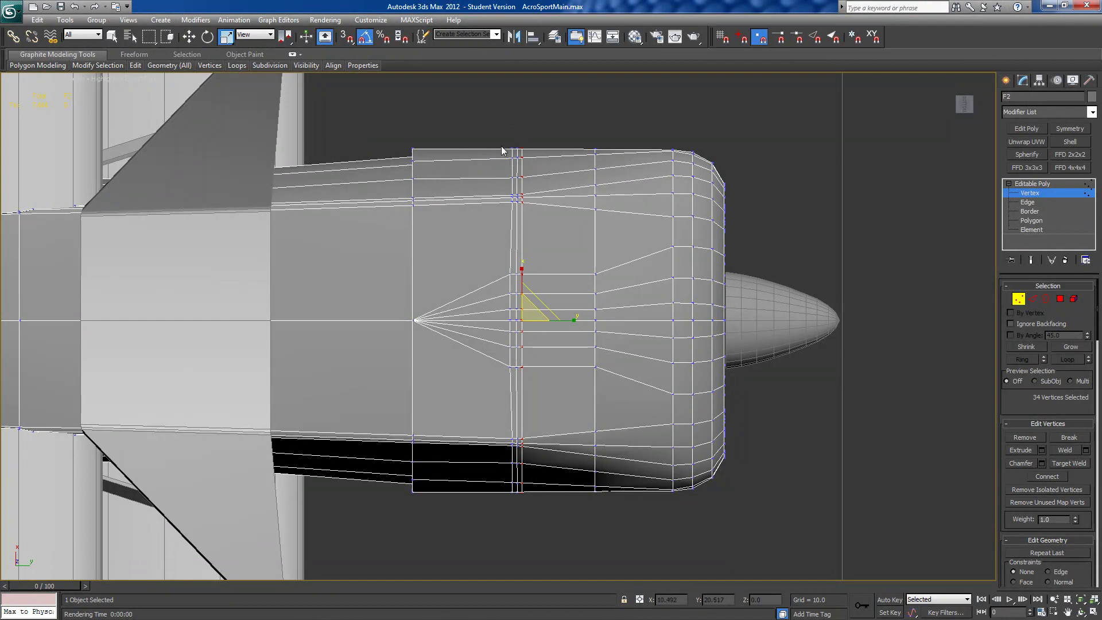
# - Flatten the rearmost and middle vertex rings along the fuselage's length by scaling each one separately
pyautogui.moveTo(501, 127); pyautogui.dragTo(515, 525)
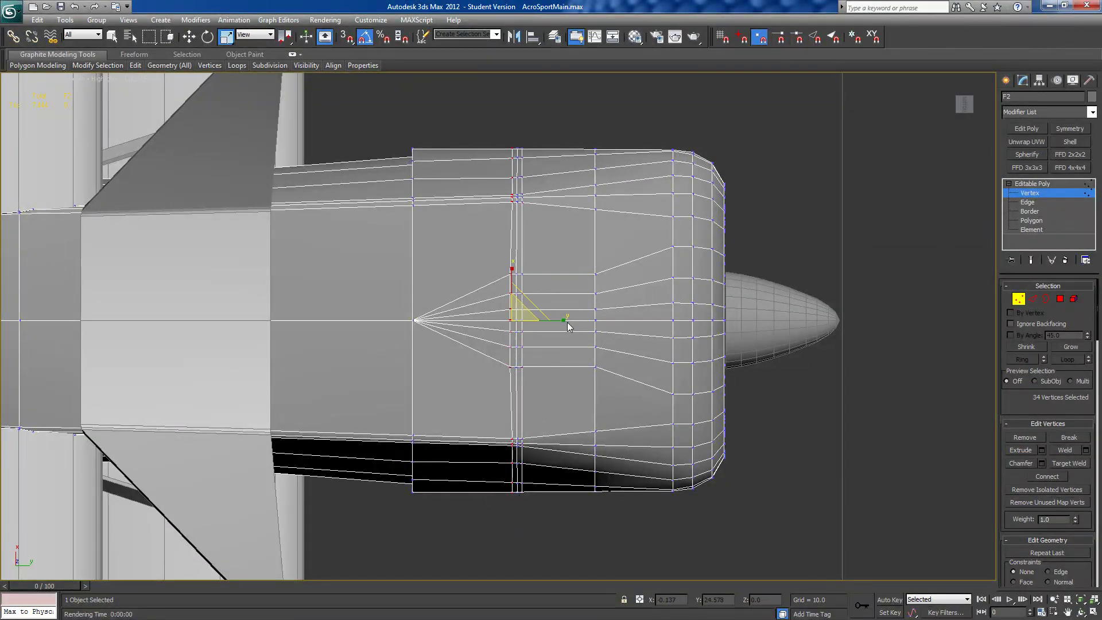
pyautogui.moveTo(566, 319); pyautogui.dragTo(365, 288)
pyautogui.moveTo(515, 135); pyautogui.dragTo(518, 511)
pyautogui.moveTo(564, 320); pyautogui.dragTo(532, 320)
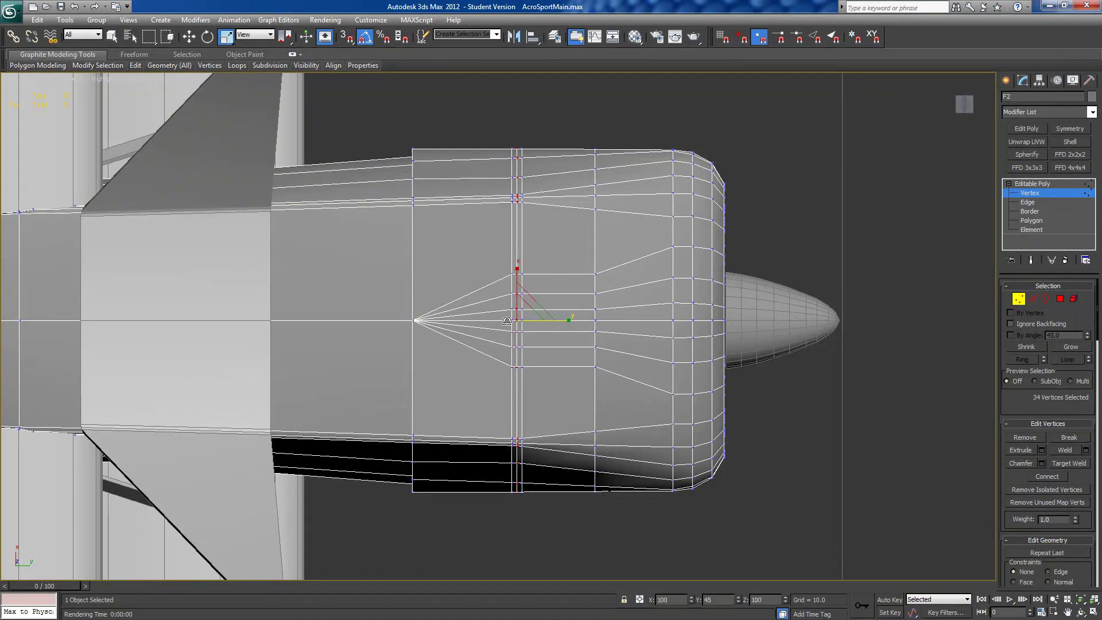
# - Select the seven inner underside vertices of the foremost row and make the fuselage see-through over the side-view blueprint
pyautogui.keyDown('alt'); pyautogui.moveTo(602, 263); pyautogui.dragTo(561, 300, button='middle'); pyautogui.keyUp('alt')
pyautogui.moveTo(519, 429); pyautogui.dragTo(538, 322)
pyautogui.keyDown('alt'); pyautogui.moveTo(668, 261); pyautogui.dragTo(622, 317, button='middle'); pyautogui.keyUp('alt')
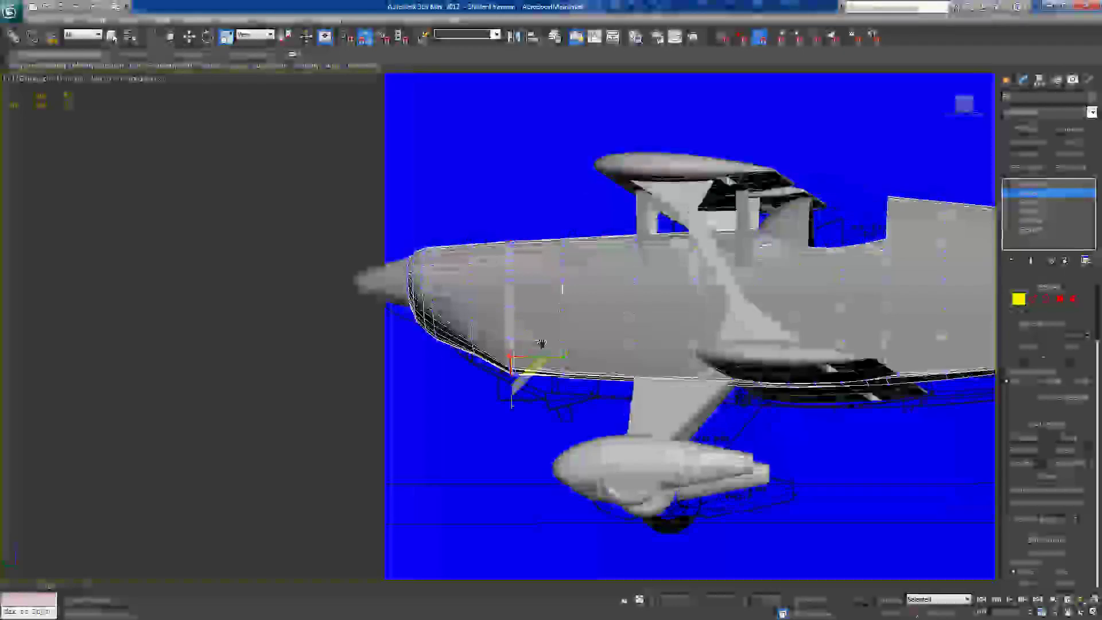
pyautogui.keyDown('alt'); pyautogui.moveTo(563, 288); pyautogui.dragTo(504, 393, button='middle'); pyautogui.keyUp('alt')
pyautogui.moveTo(289, 175); pyautogui.dragTo(1001, 342)
pyautogui.keyDown('alt'); pyautogui.moveTo(757, 423); pyautogui.dragTo(751, 393, button='middle'); pyautogui.keyUp('alt')
pyautogui.click(966, 105)
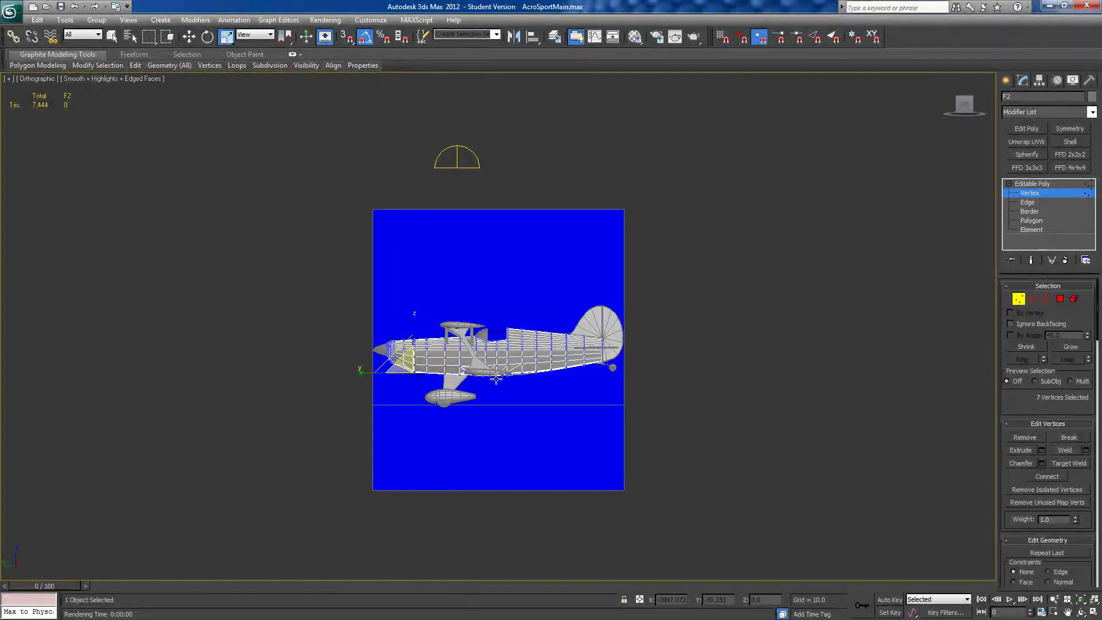
pyautogui.moveTo(493, 389); pyautogui.dragTo(563, 341, button='middle')
pyautogui.scroll(6, 562, 341)
pyautogui.moveTo(415, 353); pyautogui.dragTo(418, 414, button='middle')
pyautogui.scroll(4, 528, 383)
pyautogui.scroll(-1, 411, 416)
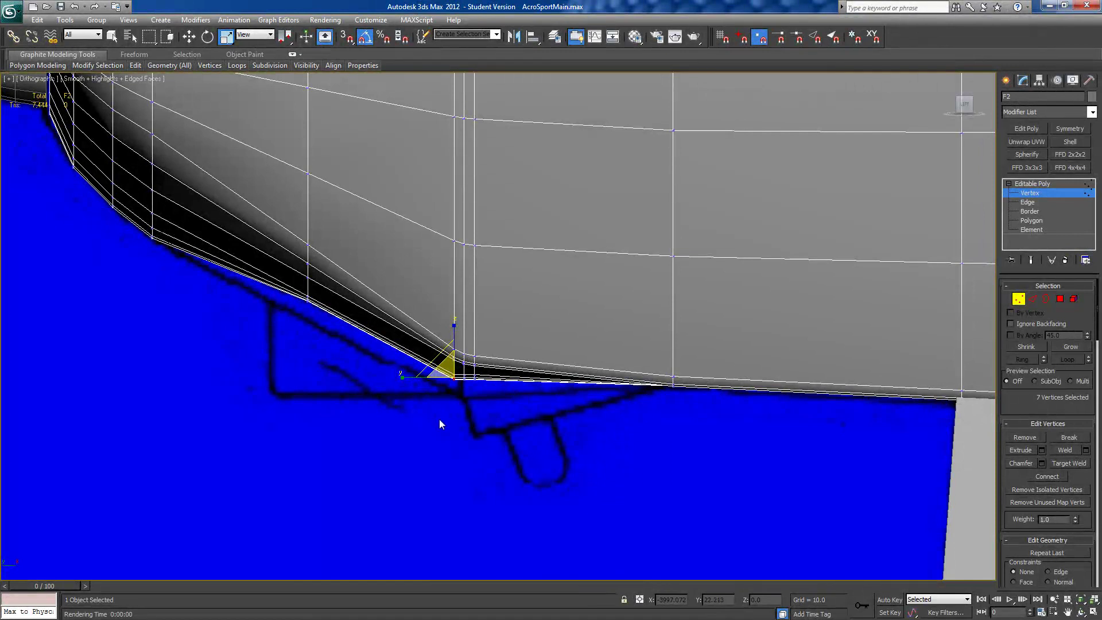
pyautogui.hotkey('alt', 'x')
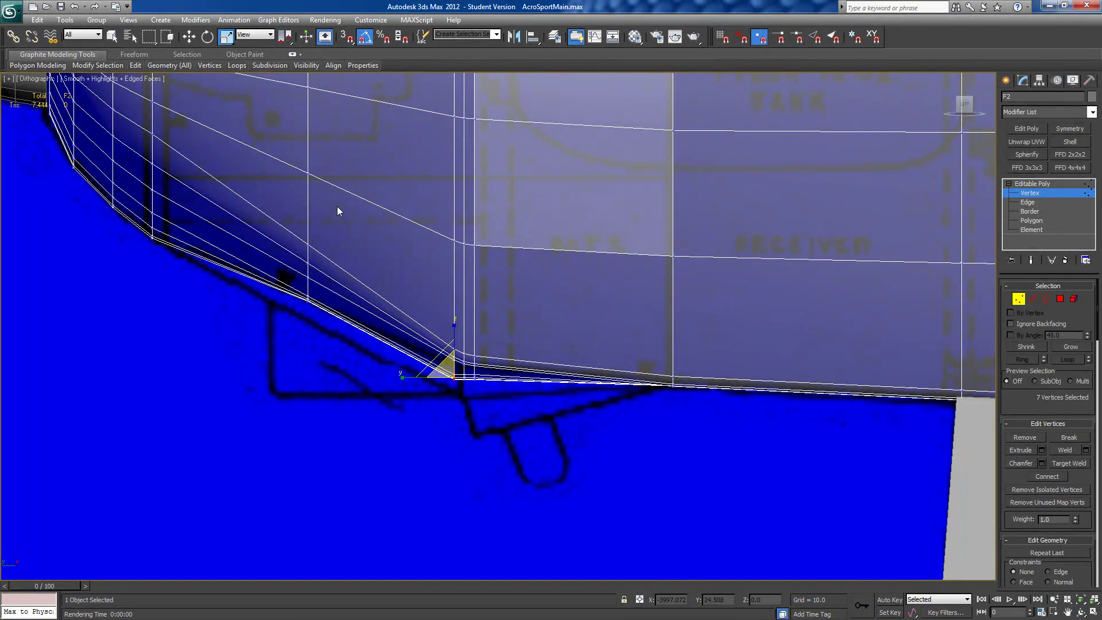
# - Scale the seven foremost-row vertices flat vertically and raise them to smooth the fuselage's lower profile
pyautogui.click(225, 38)
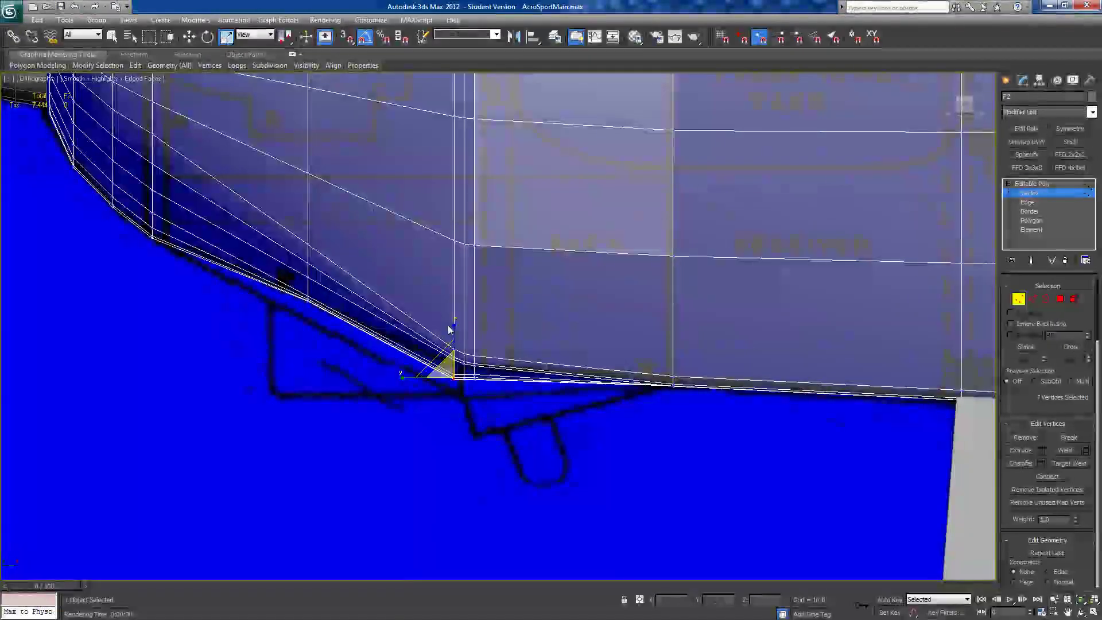
pyautogui.moveTo(455, 323); pyautogui.dragTo(415, 595)
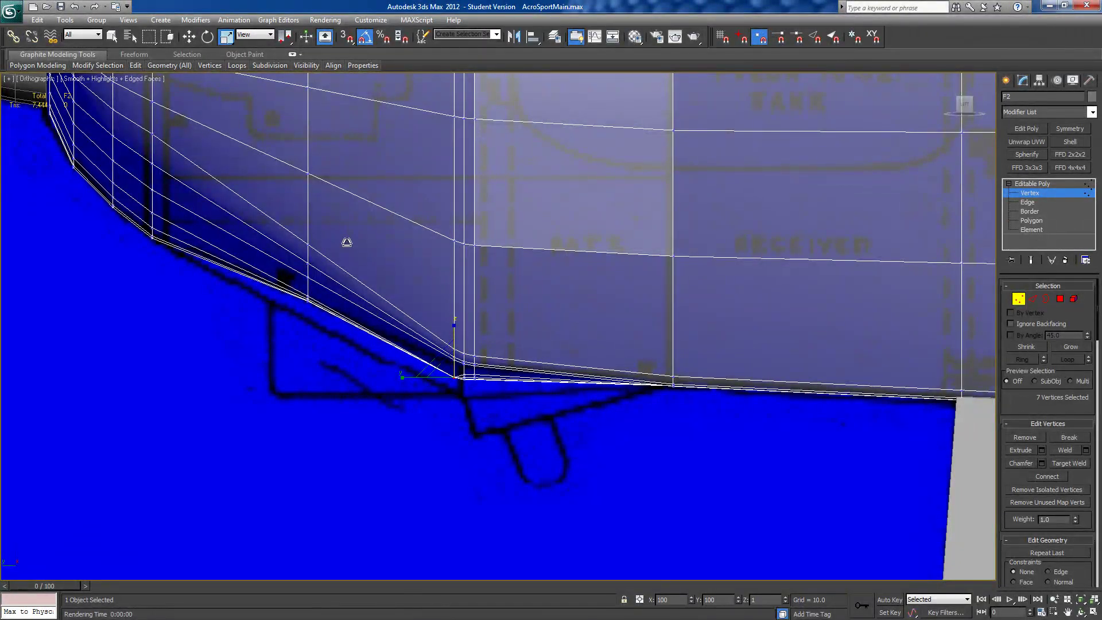
pyautogui.press('w')
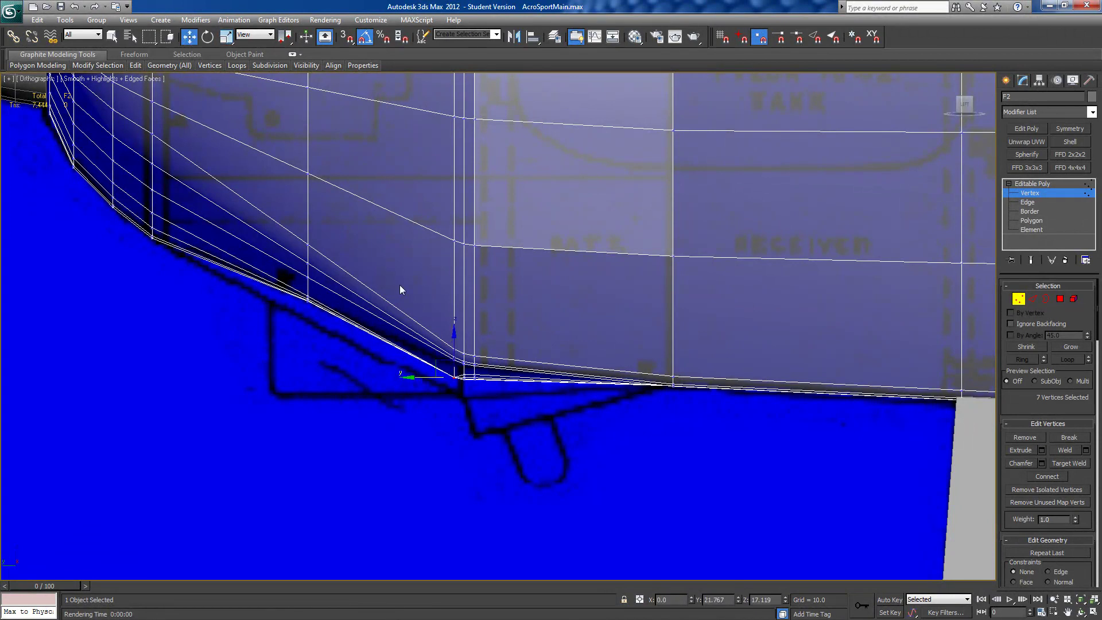
pyautogui.moveTo(450, 338); pyautogui.dragTo(454, 323)
pyautogui.scroll(6, 453, 324)
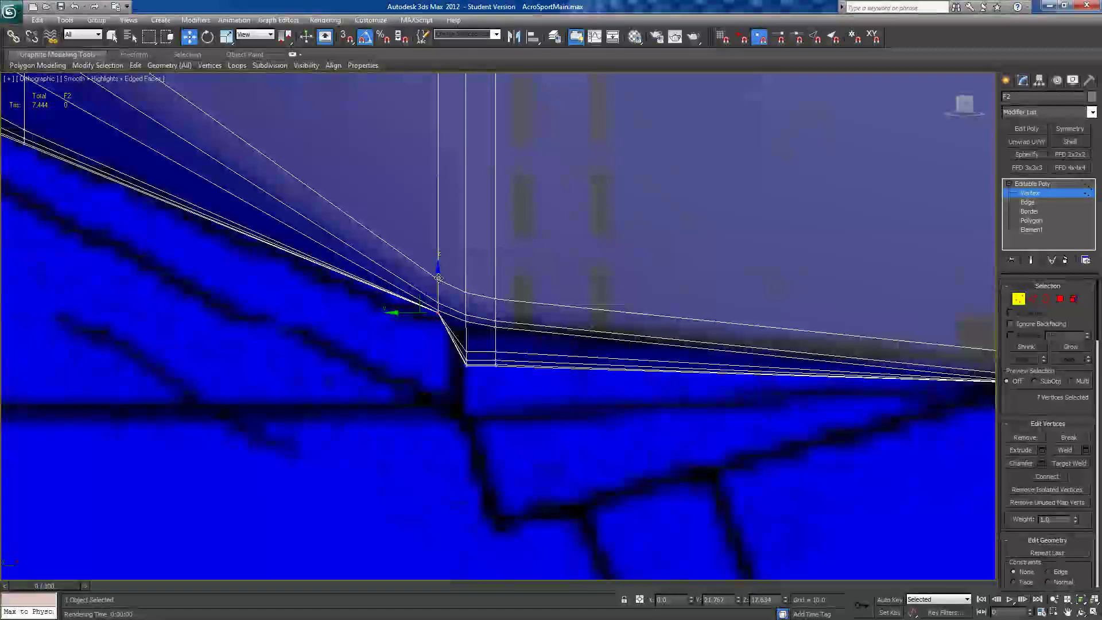
pyautogui.moveTo(439, 276); pyautogui.dragTo(439, 274)
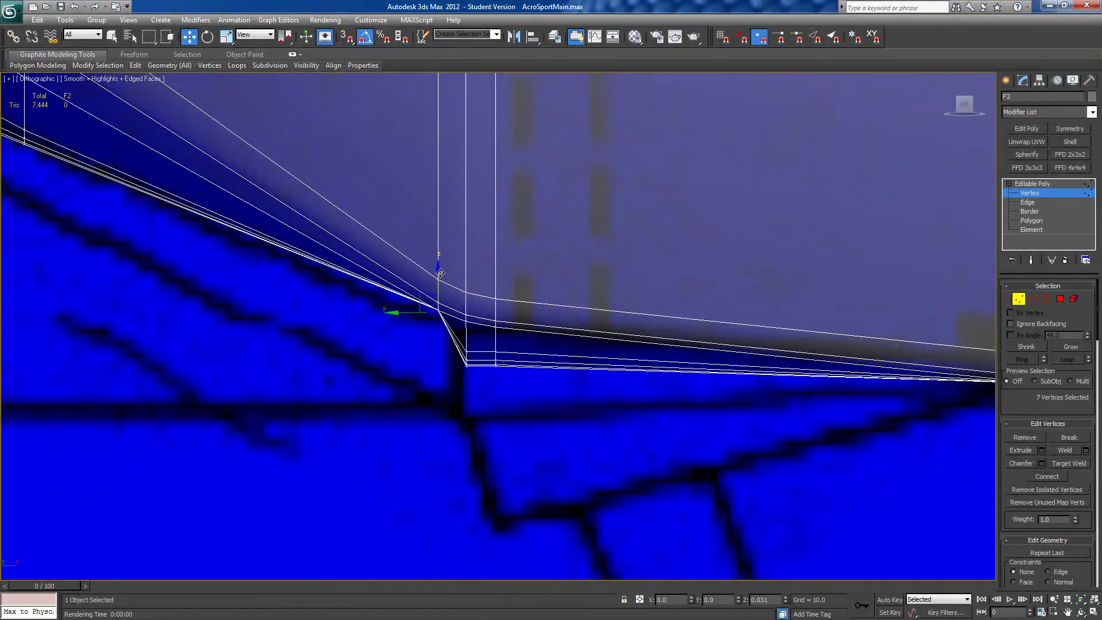
# - Flatten the middle row's seven inner underside vertices vertically and raise them into line with the fuselage's lower edge
pyautogui.click(473, 359)
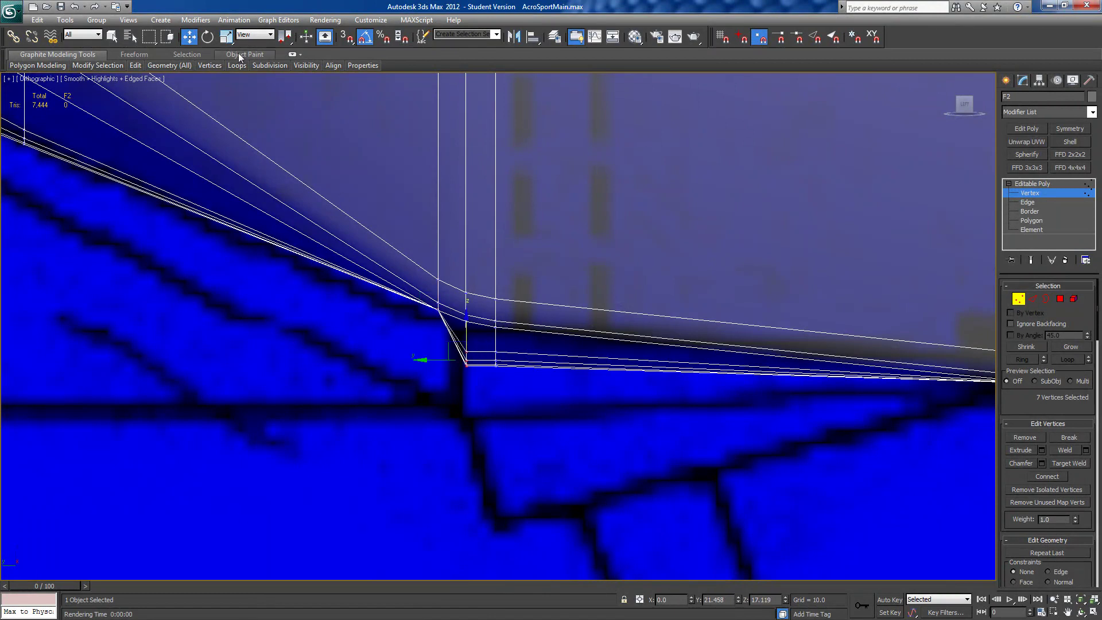
pyautogui.click(223, 39)
pyautogui.moveTo(467, 307); pyautogui.dragTo(469, 6)
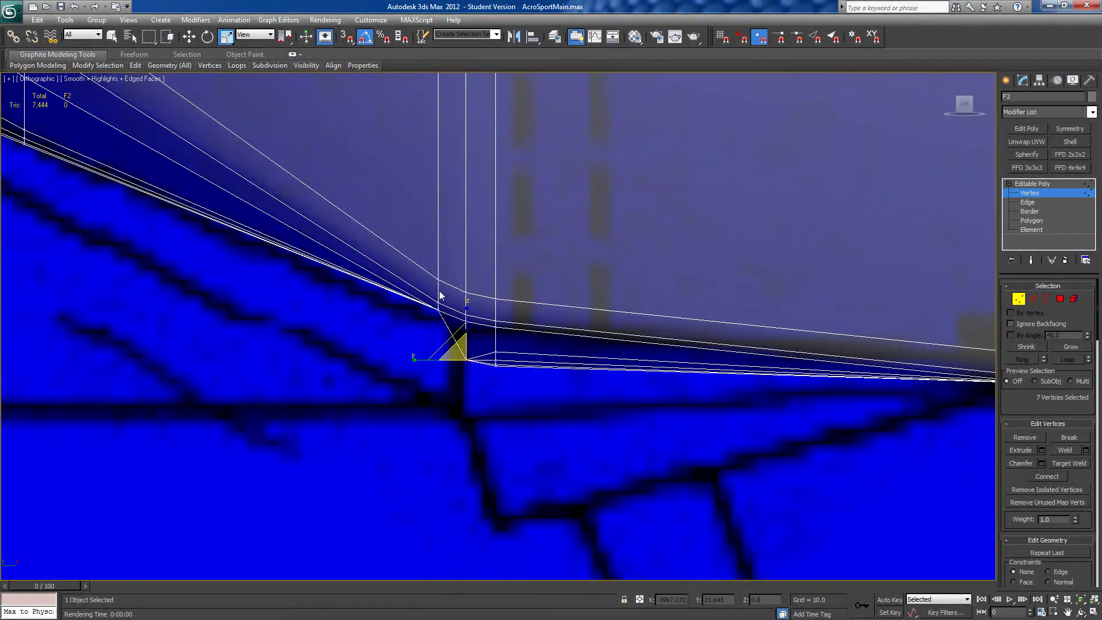
pyautogui.press('w')
pyautogui.moveTo(466, 327); pyautogui.dragTo(462, 282)
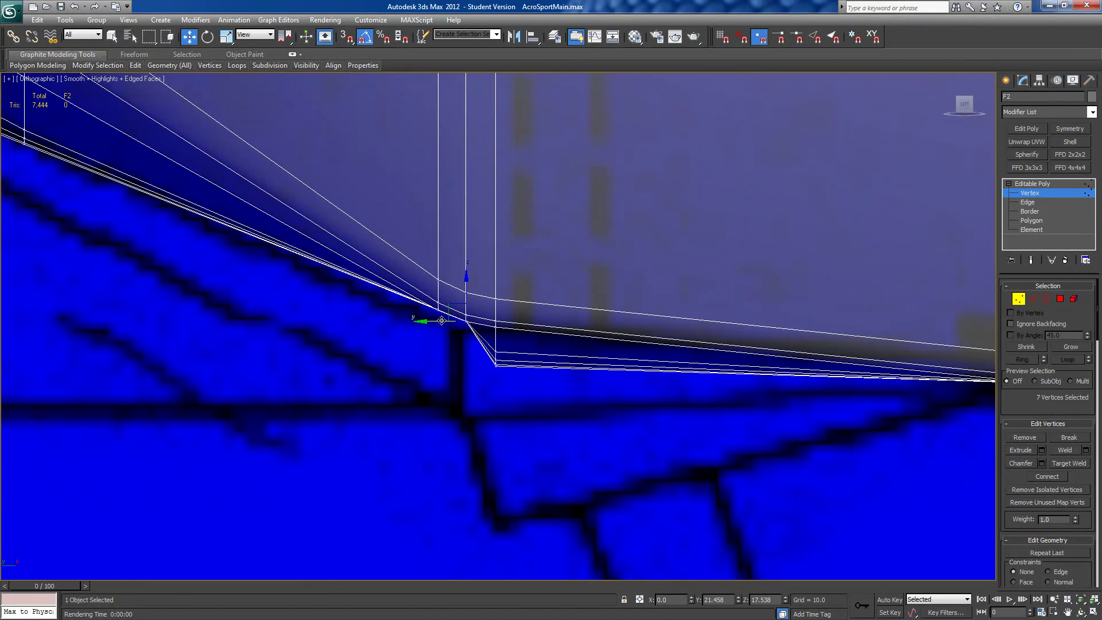
pyautogui.moveTo(441, 320); pyautogui.dragTo(441, 321)
# - Flatten the rearmost row's seven inner underside vertices vertically and raise them to continue the fuselage's lower edge
pyautogui.press('r')
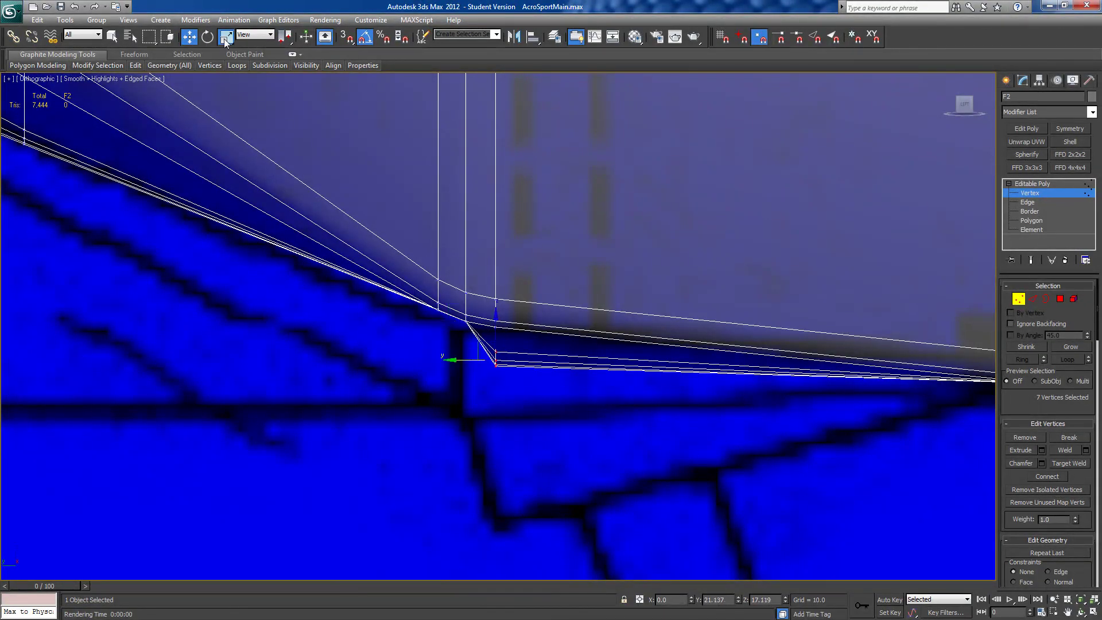
pyautogui.moveTo(493, 308); pyautogui.dragTo(460, 116)
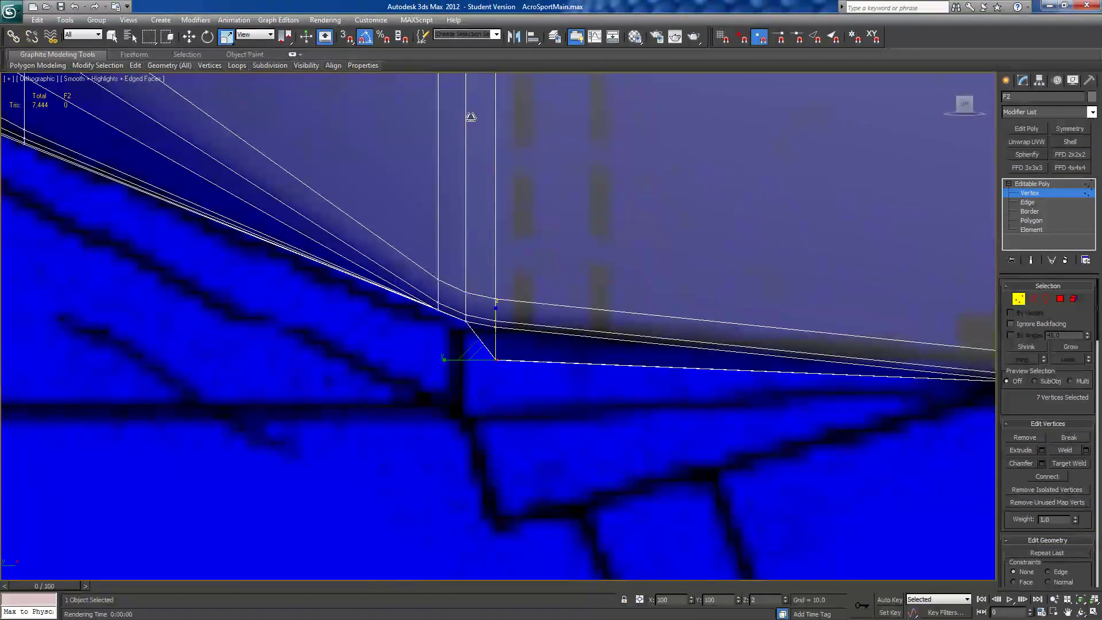
pyautogui.press('q')
pyautogui.press('w')
pyautogui.moveTo(495, 317); pyautogui.dragTo(493, 285)
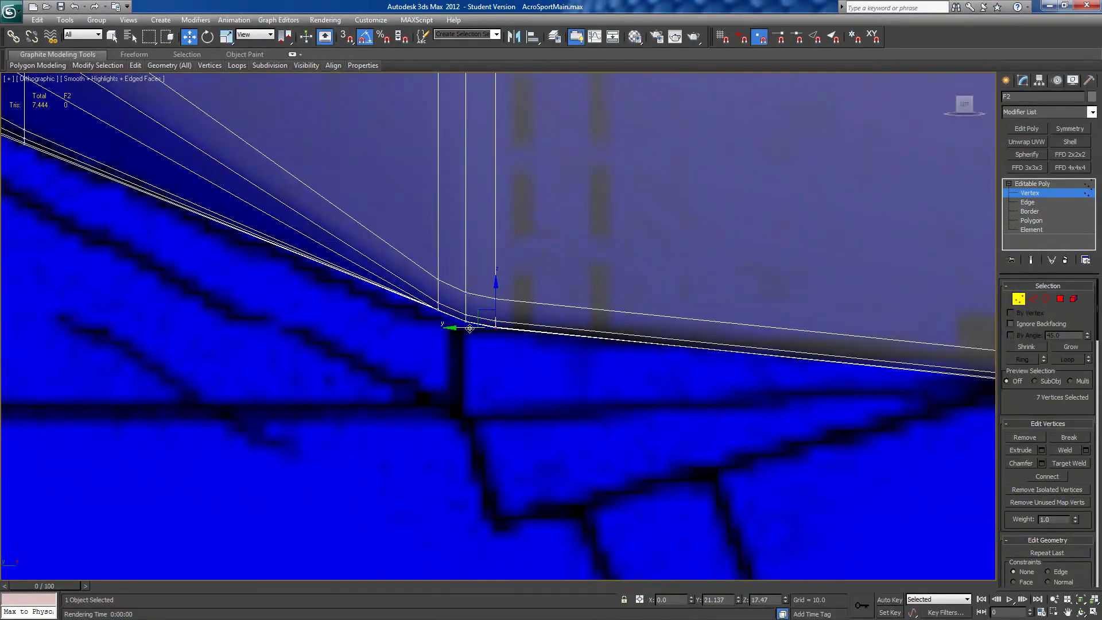
pyautogui.moveTo(495, 293); pyautogui.dragTo(495, 293)
# - Clear the vertex selection and turn off the fuselage's see-through display
pyautogui.scroll(-2, 540, 419)
pyautogui.scroll(-2, 541, 421)
pyautogui.moveTo(546, 343); pyautogui.dragTo(540, 306)
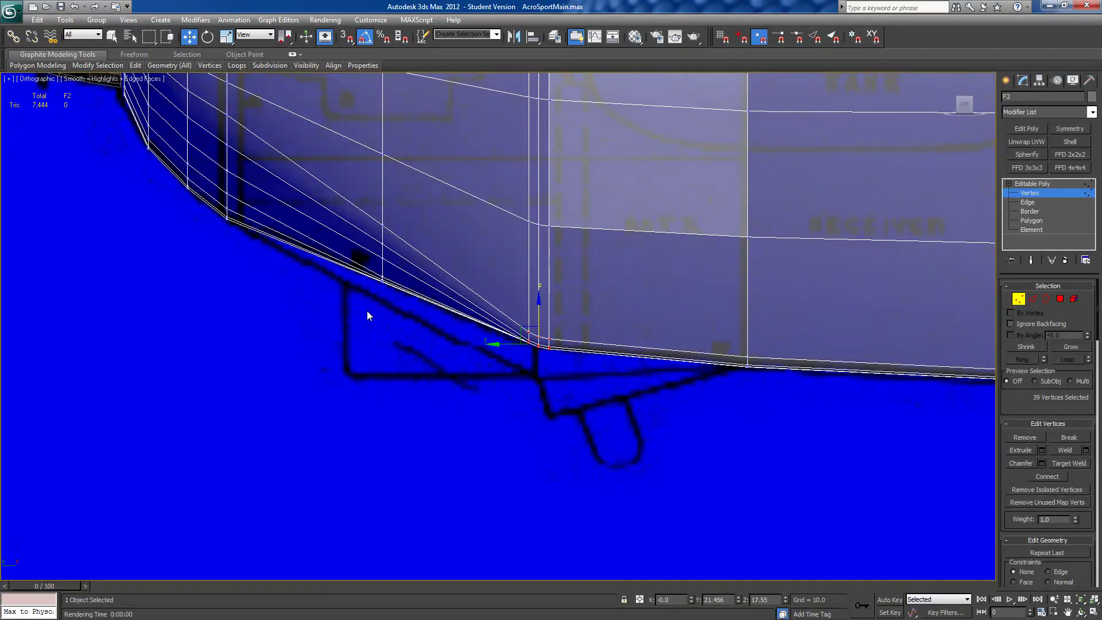
pyautogui.moveTo(369, 304); pyautogui.dragTo(298, 342, button='middle')
pyautogui.moveTo(323, 304); pyautogui.dragTo(325, 295)
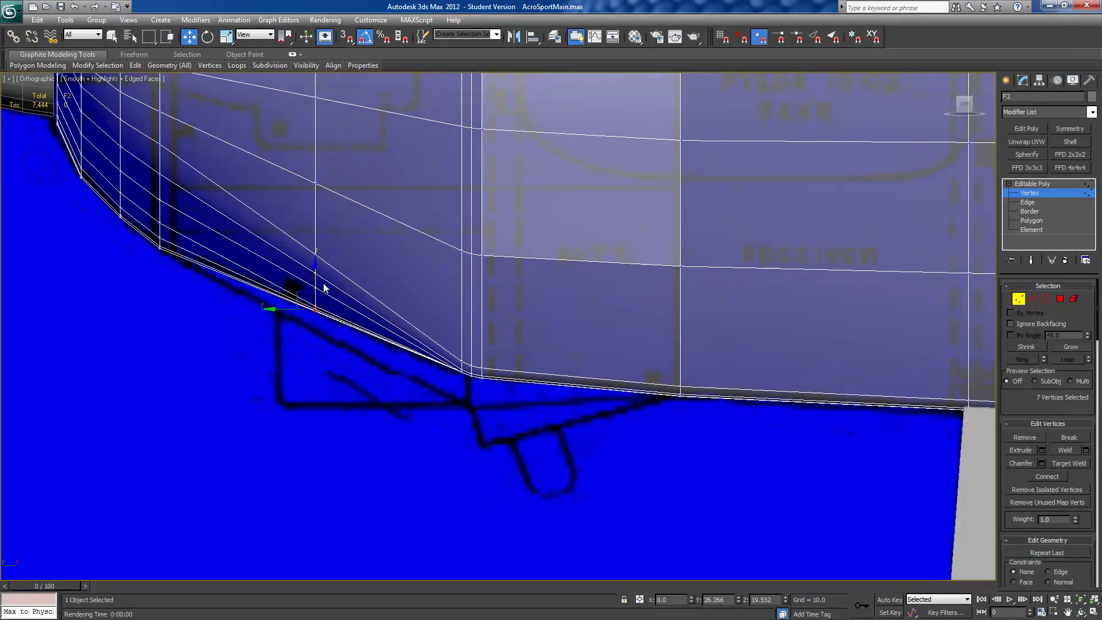
pyautogui.click(329, 364)
pyautogui.scroll(-6, 320, 357)
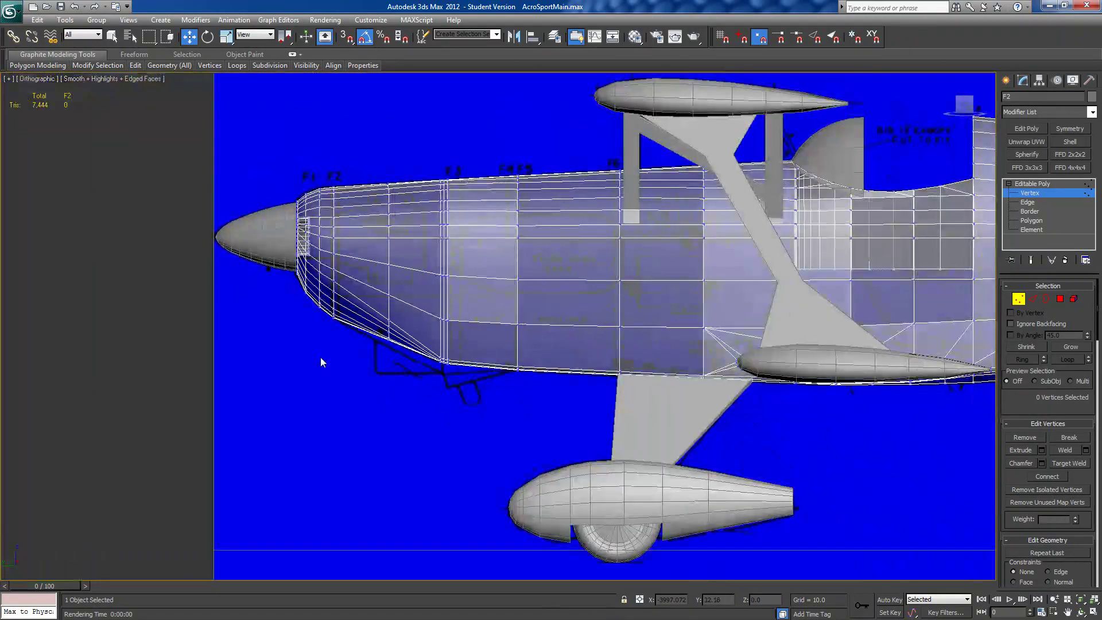
pyautogui.hotkey('alt', 'x')
# - Turn on Ignore Backfacing for vertex selection in a straight bottom view of the plane
pyautogui.moveTo(507, 441); pyautogui.dragTo(445, 582, button='middle')
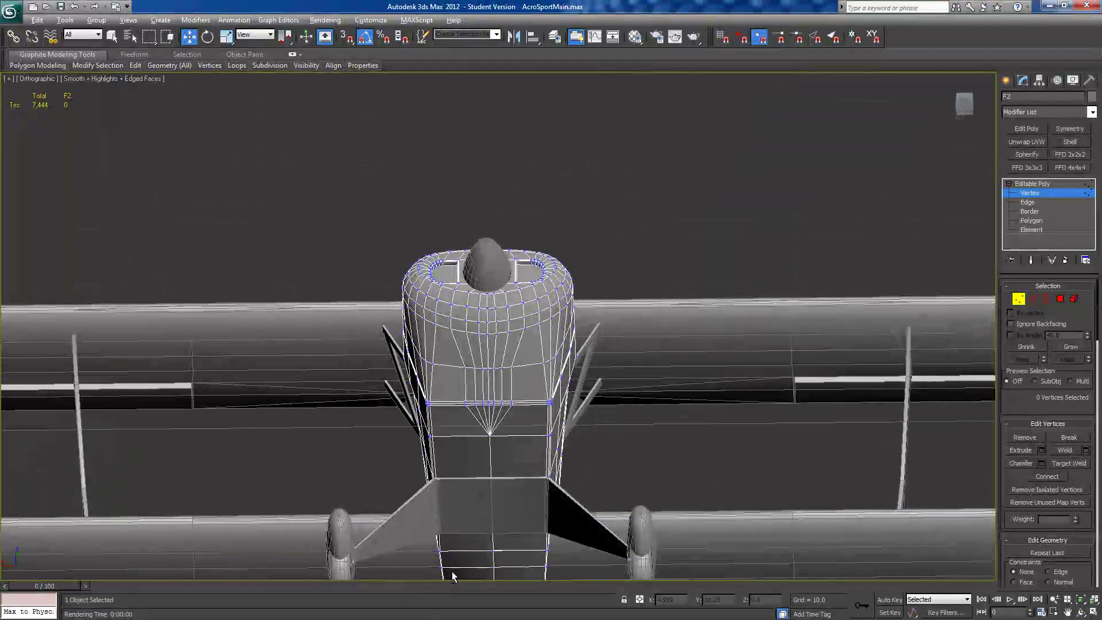
pyautogui.keyDown('alt'); pyautogui.moveTo(475, 505); pyautogui.dragTo(557, 434, button='middle'); pyautogui.keyUp('alt')
pyautogui.moveTo(513, 387); pyautogui.dragTo(719, 366, button='middle')
pyautogui.scroll(2, 575, 451)
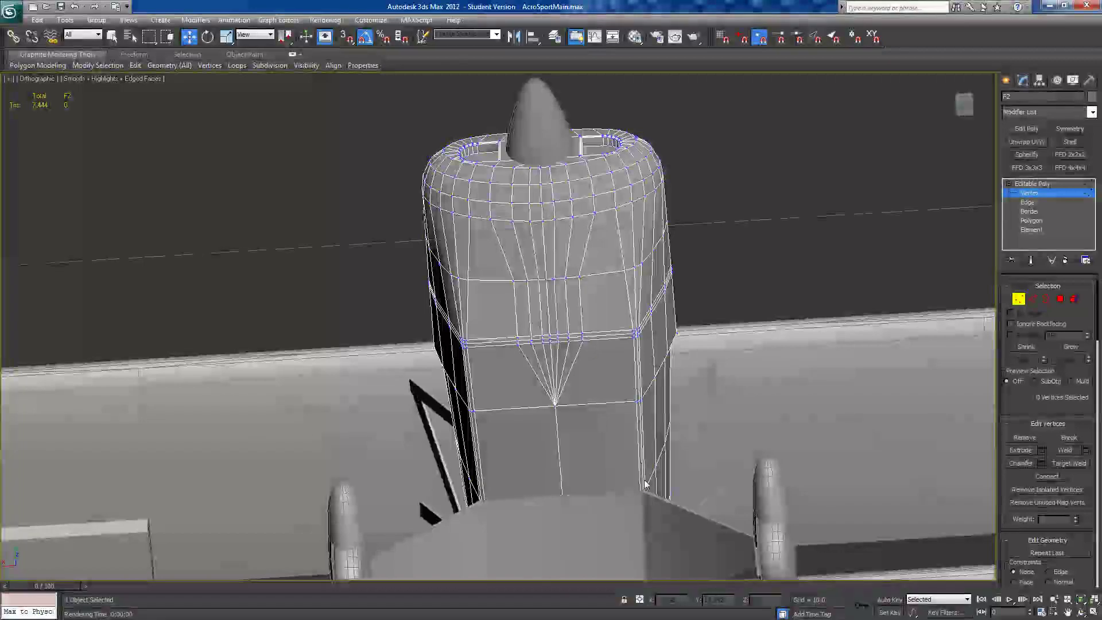
pyautogui.click(964, 112)
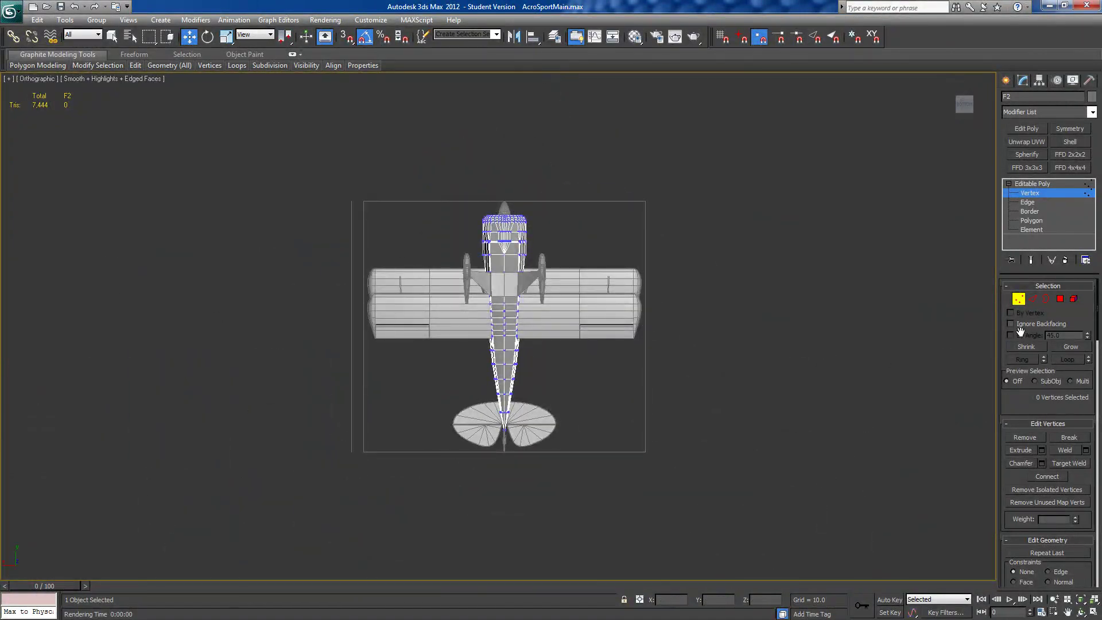
pyautogui.click(1010, 324)
pyautogui.scroll(4, 539, 315)
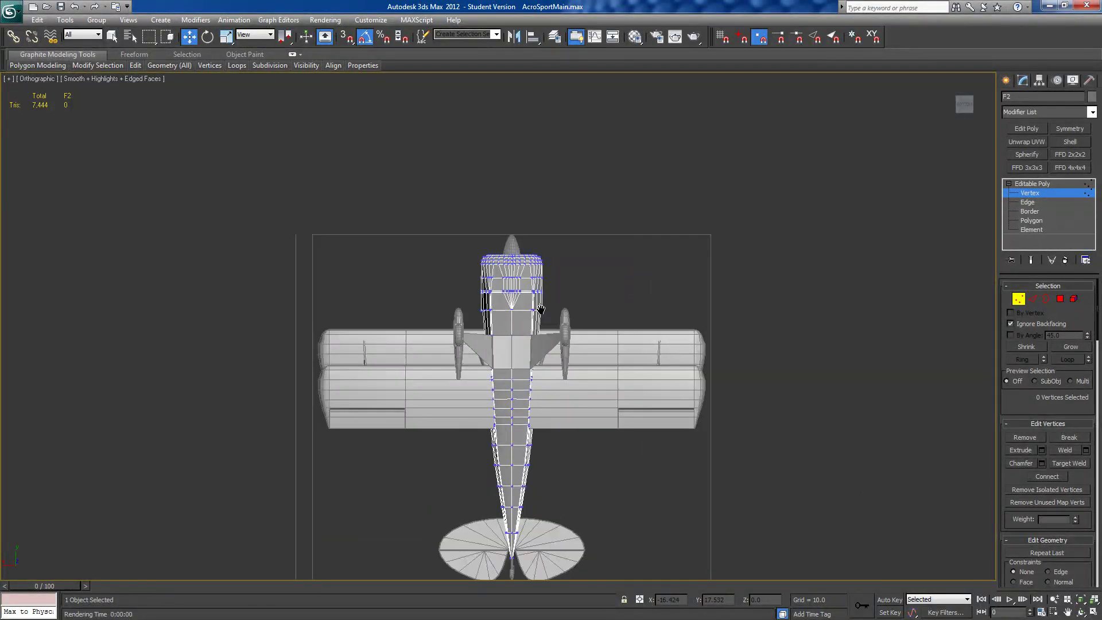
# - Select the front row's seven inner underside vertices behind the cowling and set the editing constraint to Edge
pyautogui.scroll(4, 542, 298)
pyautogui.moveTo(550, 205); pyautogui.dragTo(499, 406, button='middle')
pyautogui.scroll(3, 478, 391)
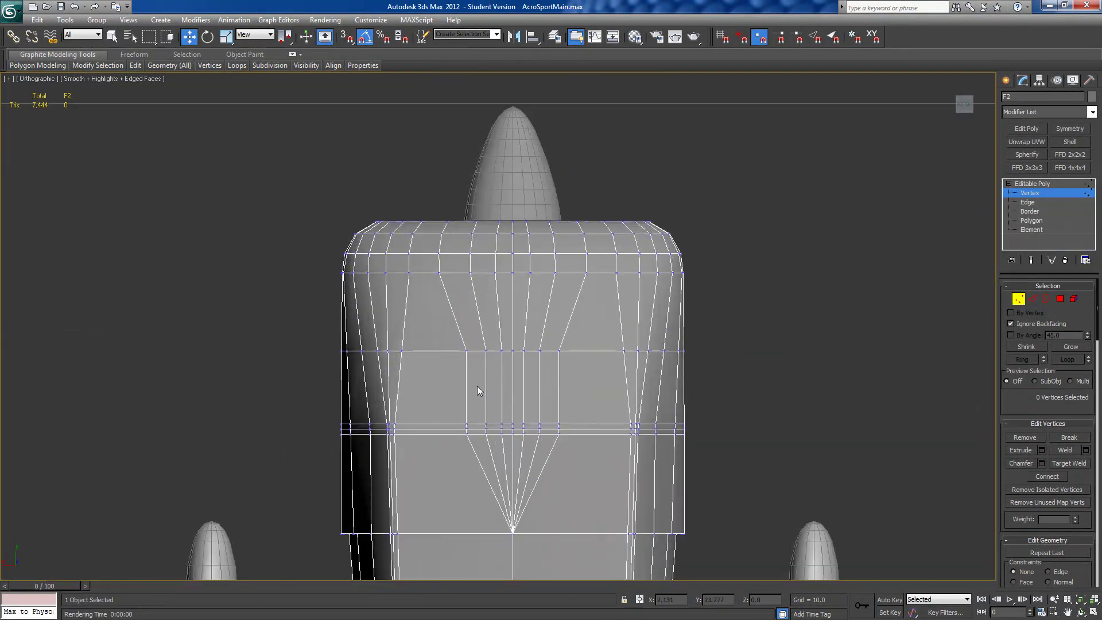
pyautogui.moveTo(573, 339); pyautogui.dragTo(574, 338)
pyautogui.keyDown('alt'); pyautogui.moveTo(756, 425); pyautogui.dragTo(690, 523, button='middle'); pyautogui.keyUp('alt')
pyautogui.keyDown('alt'); pyautogui.moveTo(583, 250); pyautogui.dragTo(554, 278, button='middle'); pyautogui.keyUp('alt')
pyautogui.keyDown('alt'); pyautogui.moveTo(575, 163); pyautogui.dragTo(654, 80, button='middle'); pyautogui.keyUp('alt')
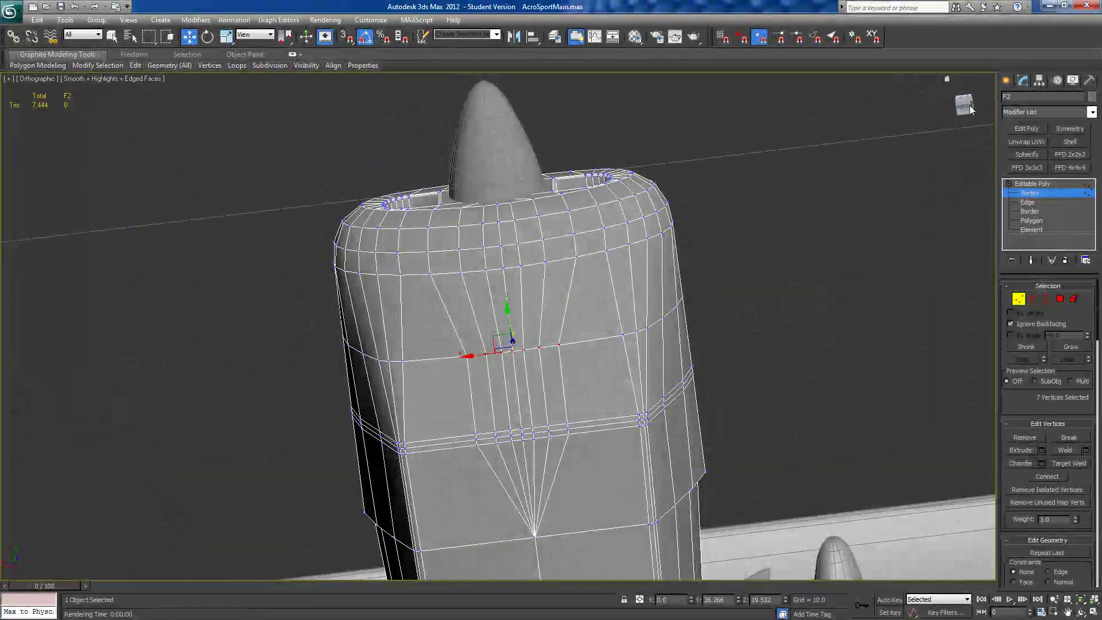
pyautogui.click(965, 106)
pyautogui.scroll(6, 603, 287)
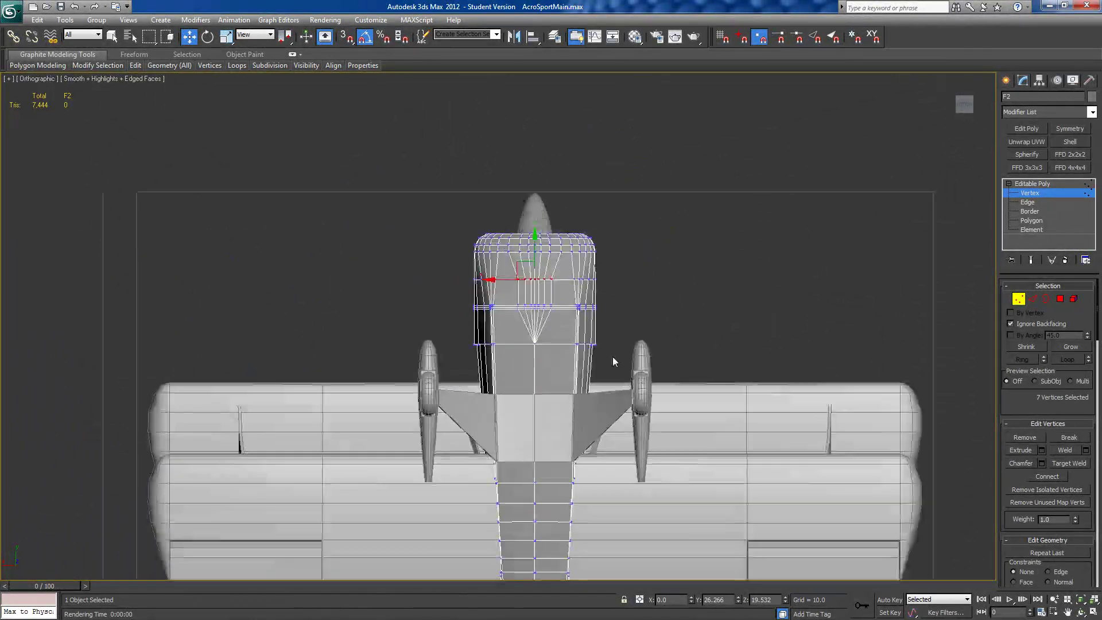
pyautogui.scroll(5, 602, 298)
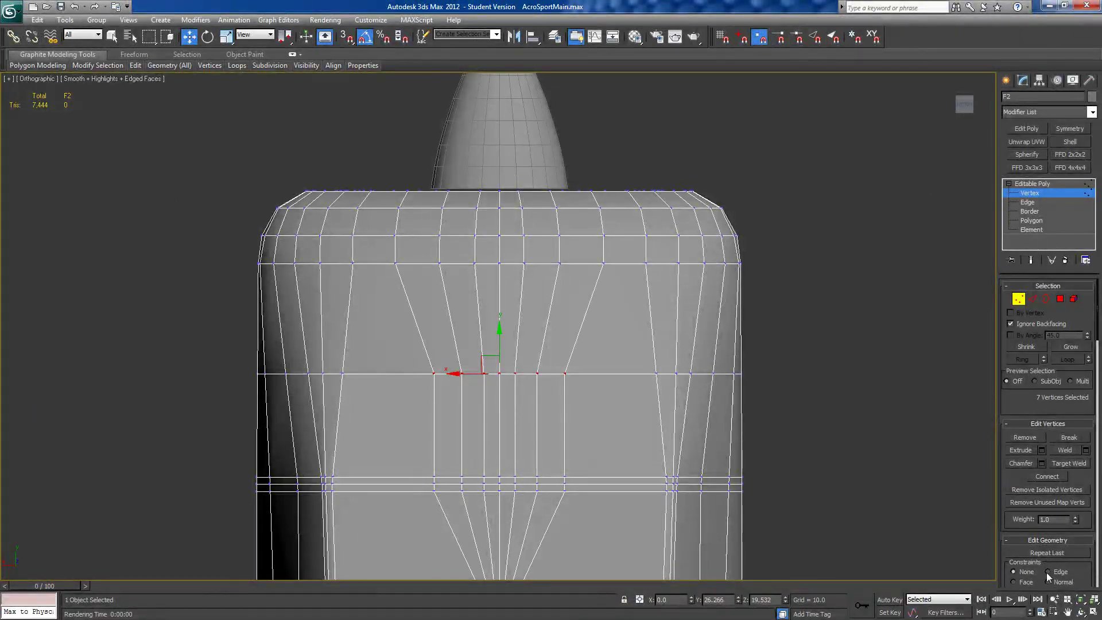
# - Add the inner vertices of the three rows behind to the selection and scale all 28 wider apart sideways
pyautogui.click(226, 37)
pyautogui.moveTo(455, 374); pyautogui.dragTo(432, 373)
pyautogui.hotkey('ctrl', 'z')
pyautogui.scroll(2, 487, 368)
pyautogui.moveTo(463, 466); pyautogui.dragTo(472, 349, button='middle')
pyautogui.keyDown('ctrl'); pyautogui.moveTo(408, 448); pyautogui.dragTo(606, 398); pyautogui.keyUp('ctrl')
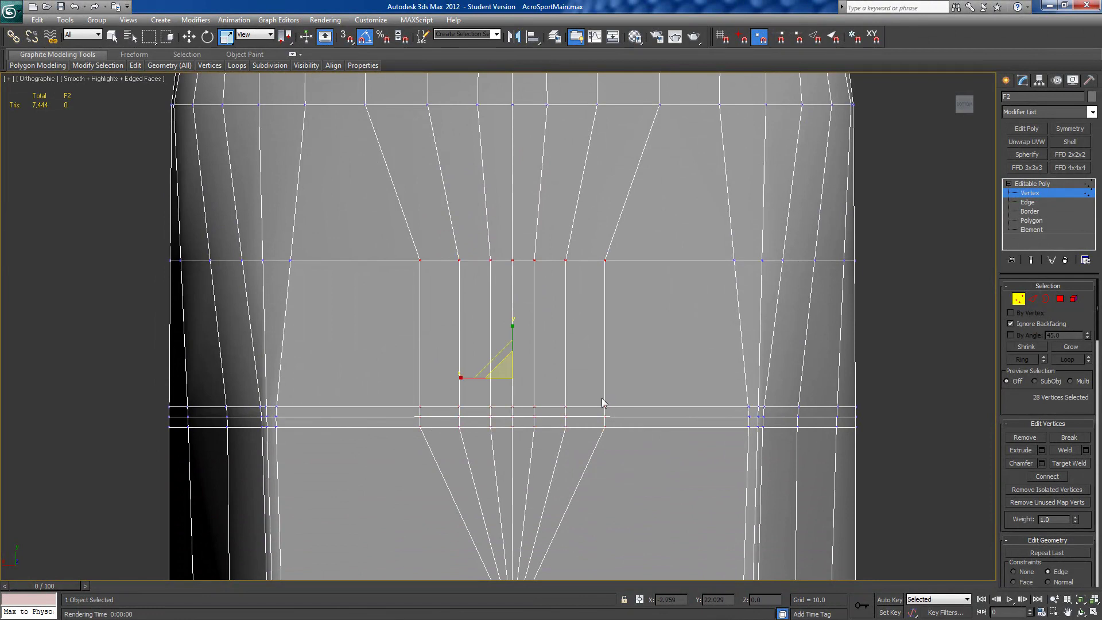
pyautogui.moveTo(465, 377); pyautogui.dragTo(433, 381)
pyautogui.scroll(-4, 455, 408)
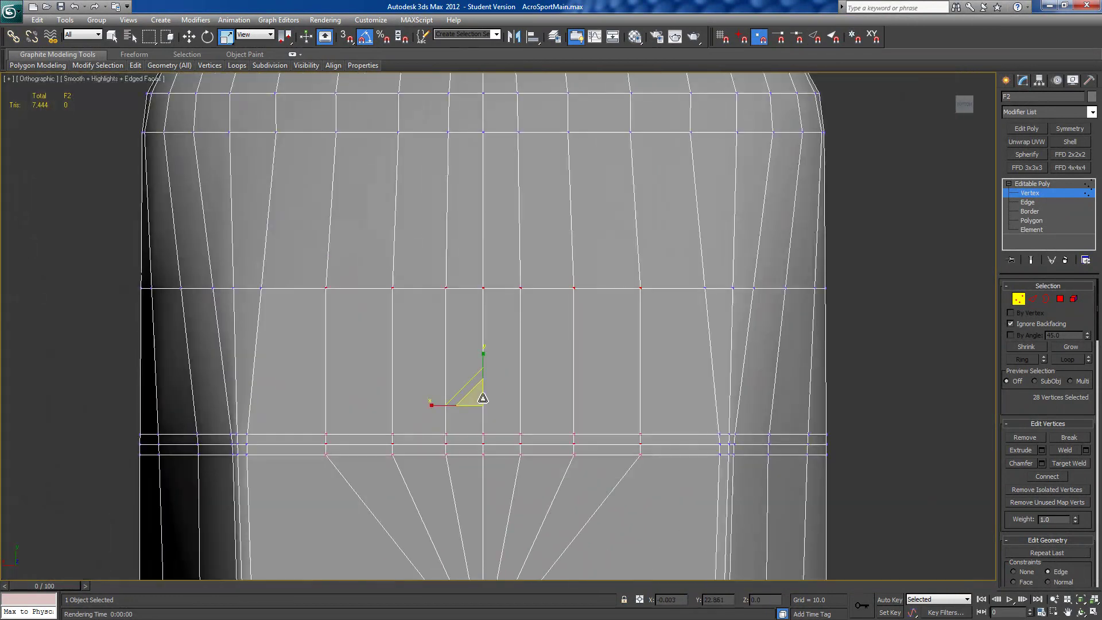
pyautogui.moveTo(438, 381); pyautogui.dragTo(435, 382)
# - Deselect the front row and scale the remaining three rows' inner vertices slightly wider apart sideways
pyautogui.keyDown('alt'); pyautogui.moveTo(368, 320); pyautogui.dragTo(634, 285); pyautogui.keyUp('alt')
pyautogui.moveTo(436, 410); pyautogui.dragTo(432, 412)
pyautogui.moveTo(542, 412); pyautogui.dragTo(551, 373, button='middle')
# - Select all 32 underside polygons directly in front of and behind the narrow edge rings and assign them to smoothing group 1
pyautogui.press('4')
pyautogui.click(587, 324)
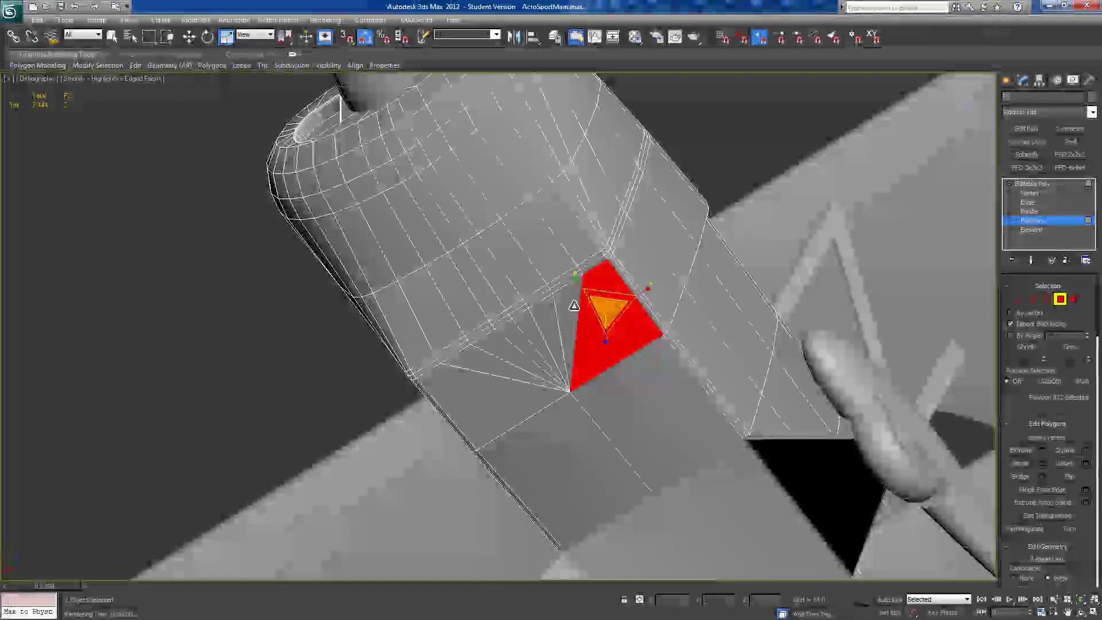
pyautogui.keyDown('ctrl'); pyautogui.click(567, 306); pyautogui.keyUp('ctrl')
pyautogui.keyDown('ctrl'); pyautogui.click(566, 281); pyautogui.keyUp('ctrl')
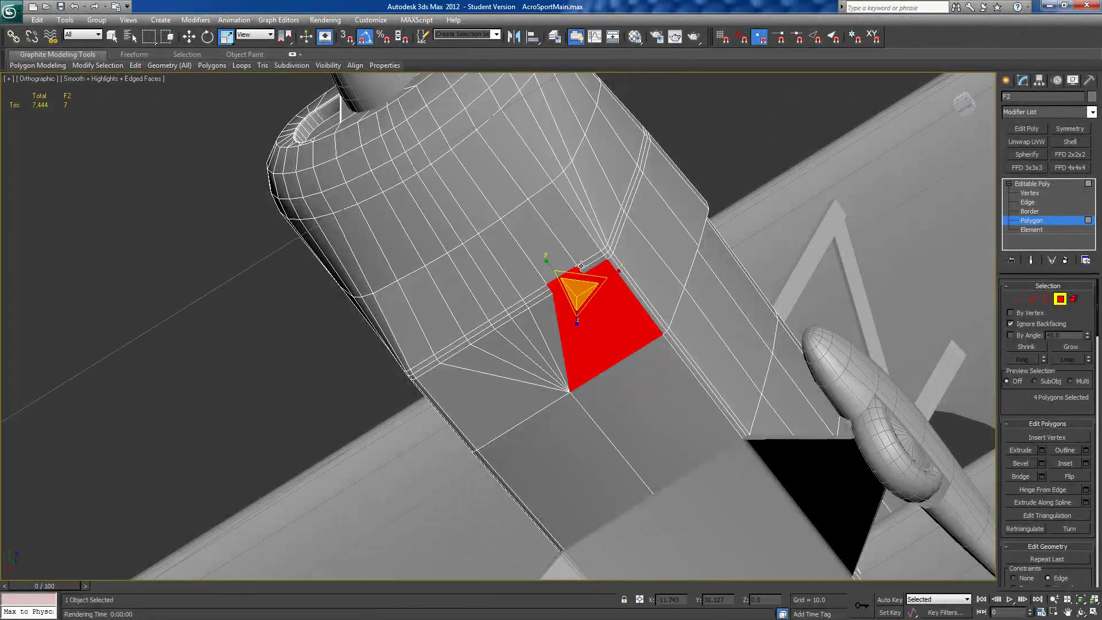
pyautogui.keyDown('ctrl'); pyautogui.click(555, 273); pyautogui.keyUp('ctrl')
pyautogui.keyDown('ctrl'); pyautogui.click(534, 285); pyautogui.keyUp('ctrl')
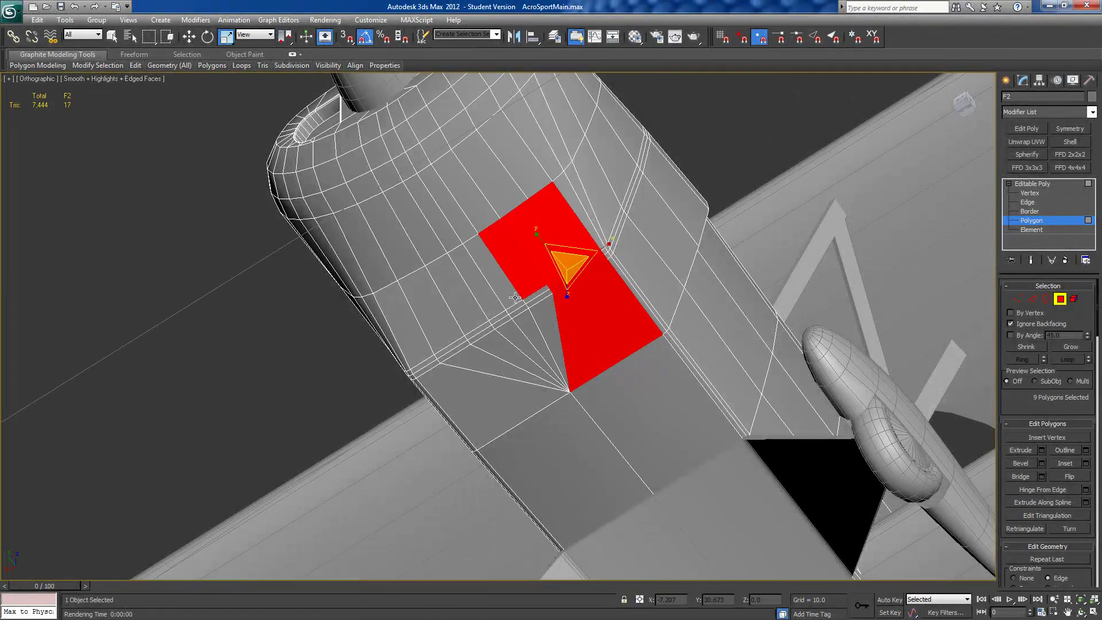
pyautogui.keyDown('ctrl'); pyautogui.click(515, 297); pyautogui.keyUp('ctrl')
pyautogui.click(114, 38)
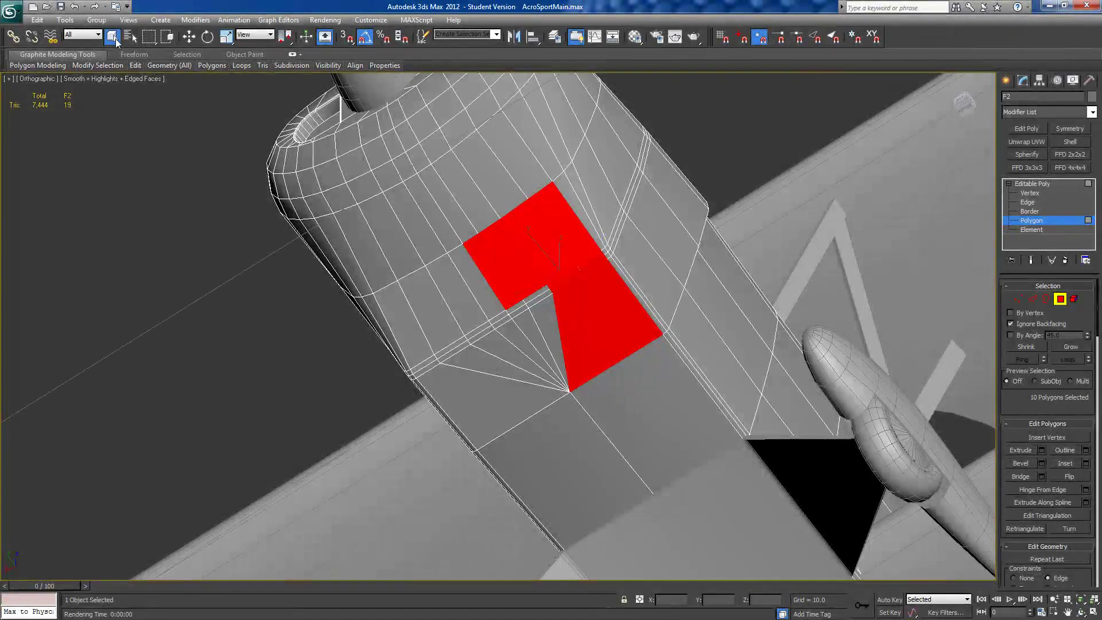
pyautogui.keyDown('ctrl'); pyautogui.click(476, 282); pyautogui.keyUp('ctrl')
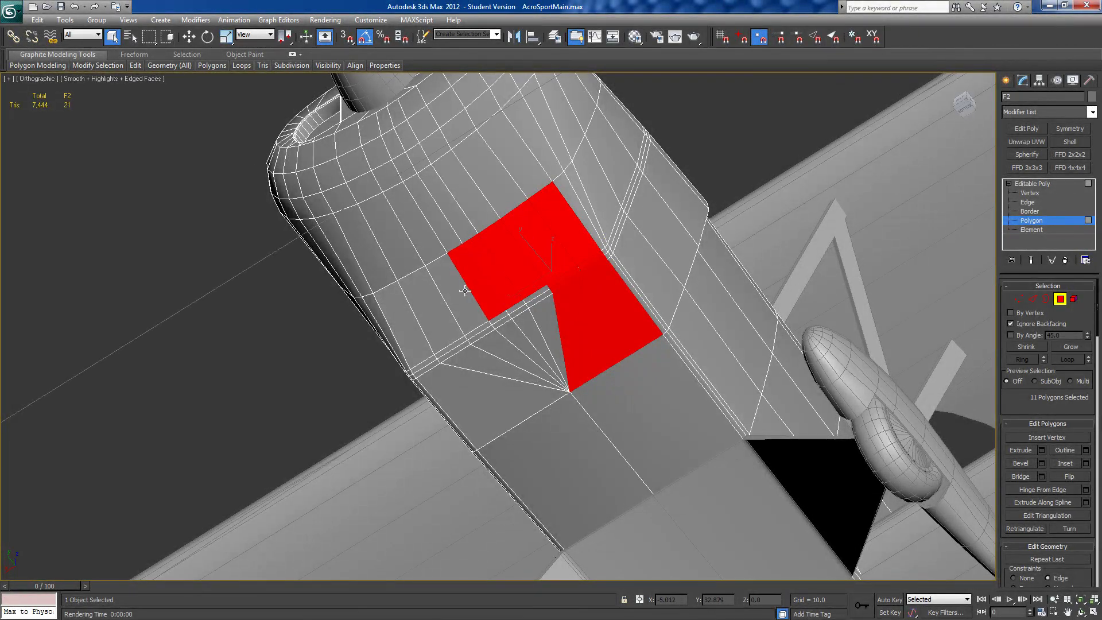
pyautogui.keyDown('ctrl'); pyautogui.click(465, 290); pyautogui.keyUp('ctrl')
pyautogui.keyDown('ctrl'); pyautogui.click(434, 311); pyautogui.keyUp('ctrl')
pyautogui.keyDown('ctrl'); pyautogui.click(425, 348); pyautogui.keyUp('ctrl')
pyautogui.keyDown('ctrl'); pyautogui.click(430, 367); pyautogui.keyUp('ctrl')
pyautogui.keyDown('ctrl'); pyautogui.click(439, 372); pyautogui.keyUp('ctrl')
pyautogui.keyDown('ctrl'); pyautogui.click(445, 365); pyautogui.keyUp('ctrl')
pyautogui.keyDown('ctrl'); pyautogui.click(449, 359); pyautogui.keyUp('ctrl')
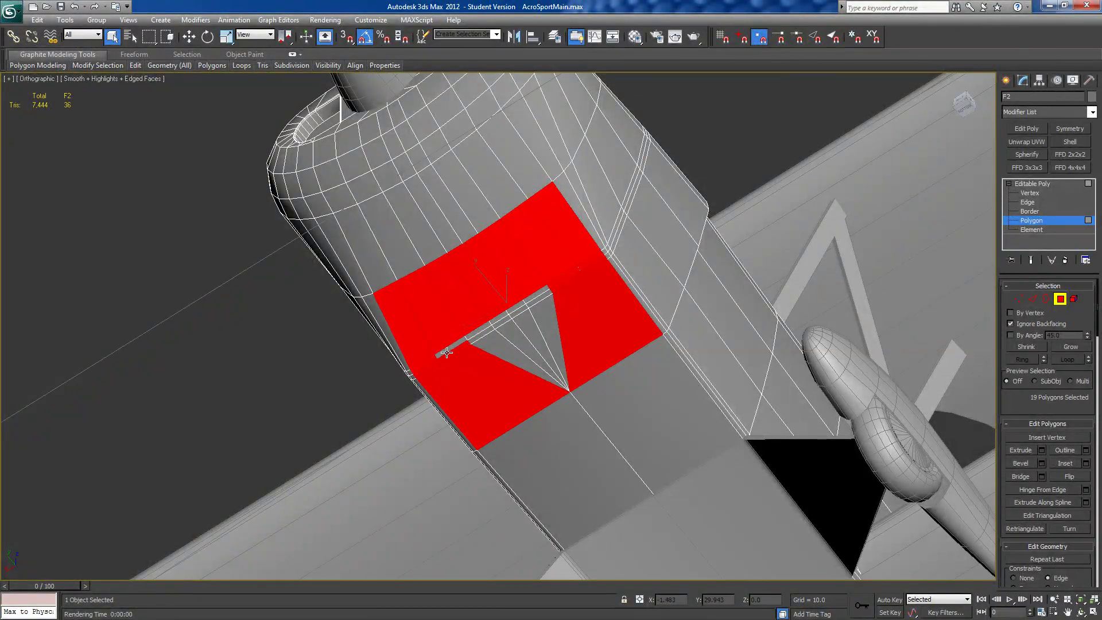
pyautogui.keyDown('ctrl'); pyautogui.click(494, 342); pyautogui.keyUp('ctrl')
pyautogui.keyDown('ctrl'); pyautogui.click(508, 328); pyautogui.keyUp('ctrl')
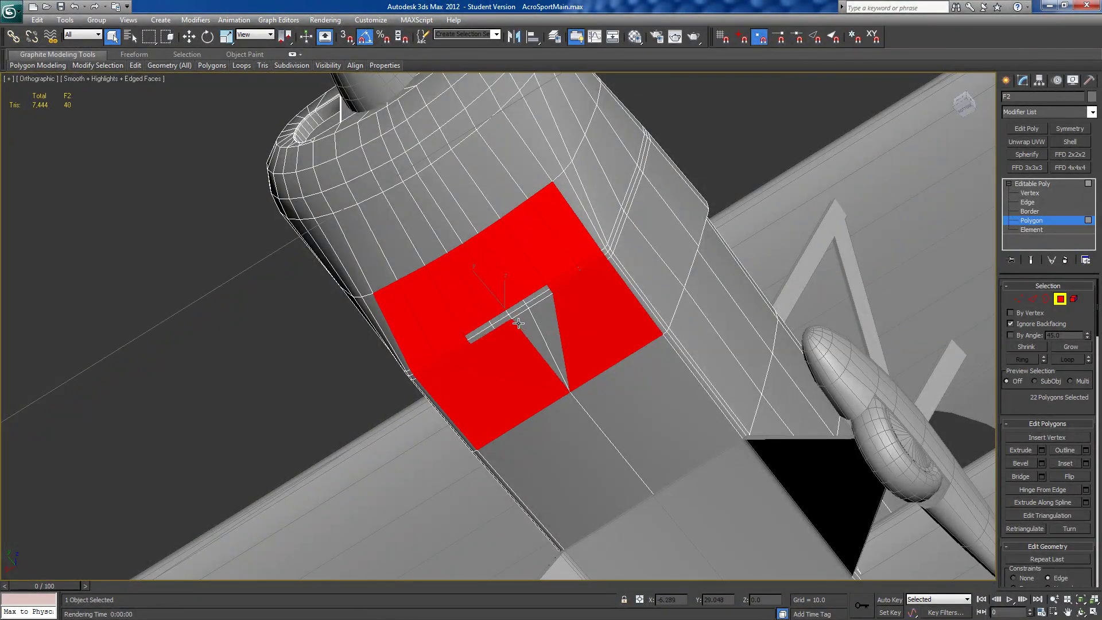
pyautogui.keyDown('ctrl'); pyautogui.click(521, 320); pyautogui.keyUp('ctrl')
pyautogui.keyDown('ctrl'); pyautogui.click(535, 305); pyautogui.keyUp('ctrl')
pyautogui.keyDown('ctrl'); pyautogui.click(533, 297); pyautogui.keyUp('ctrl')
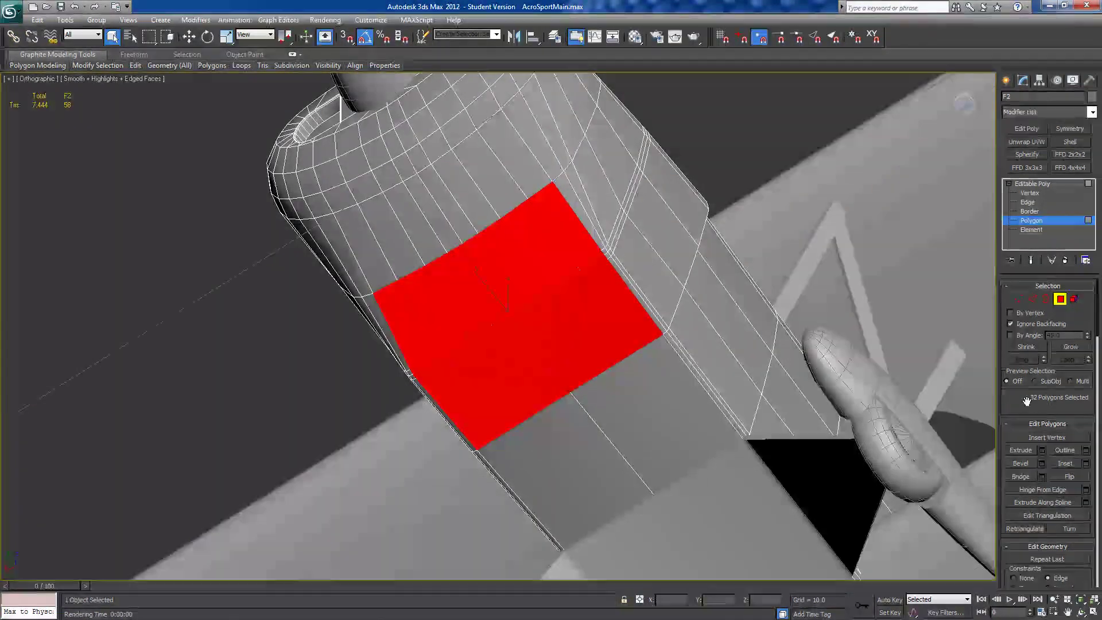
pyautogui.scroll(-10, 1016, 406)
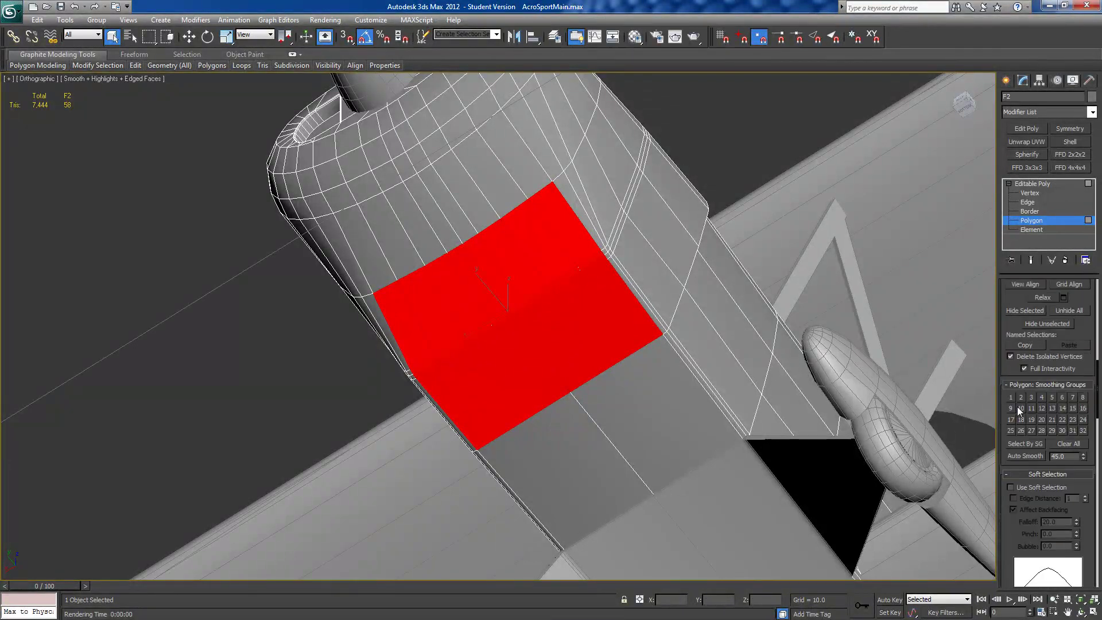
pyautogui.click(1010, 397)
# - Examine the underside's shading from several angles and check the smoothing groups of individual polygons around the smoothed area
pyautogui.keyDown('alt'); pyautogui.moveTo(679, 309); pyautogui.dragTo(683, 309, button='middle'); pyautogui.keyUp('alt')
pyautogui.keyDown('alt'); pyautogui.moveTo(723, 372); pyautogui.dragTo(678, 357, button='middle'); pyautogui.keyUp('alt')
pyautogui.click(353, 322)
pyautogui.keyDown('alt'); pyautogui.moveTo(395, 327); pyautogui.dragTo(396, 300, button='middle'); pyautogui.keyUp('alt')
pyautogui.keyDown('alt'); pyautogui.moveTo(551, 242); pyautogui.dragTo(499, 401, button='middle'); pyautogui.keyUp('alt')
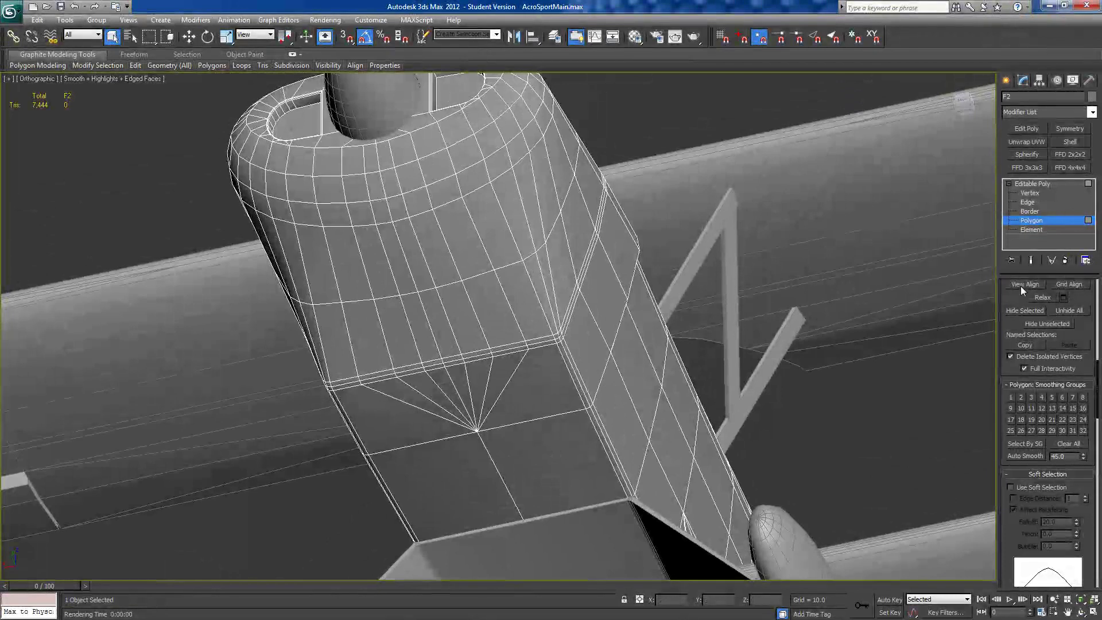
pyautogui.hotkey('ctrl', 'z')
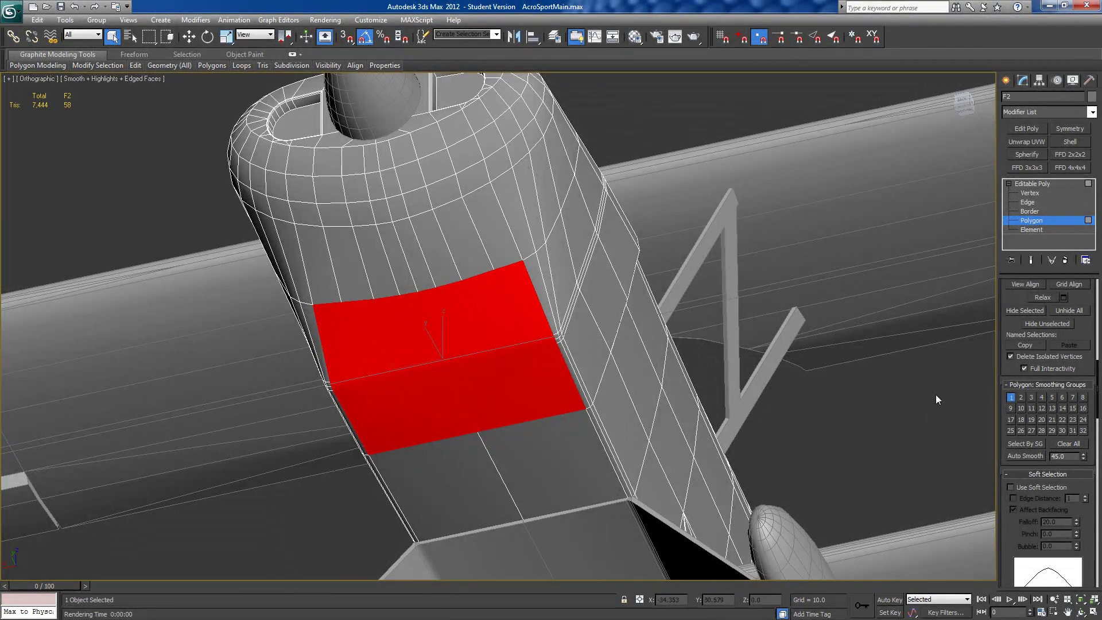
pyautogui.keyDown('alt'); pyautogui.moveTo(450, 331); pyautogui.dragTo(519, 276, button='middle'); pyautogui.keyUp('alt')
pyautogui.click(519, 276)
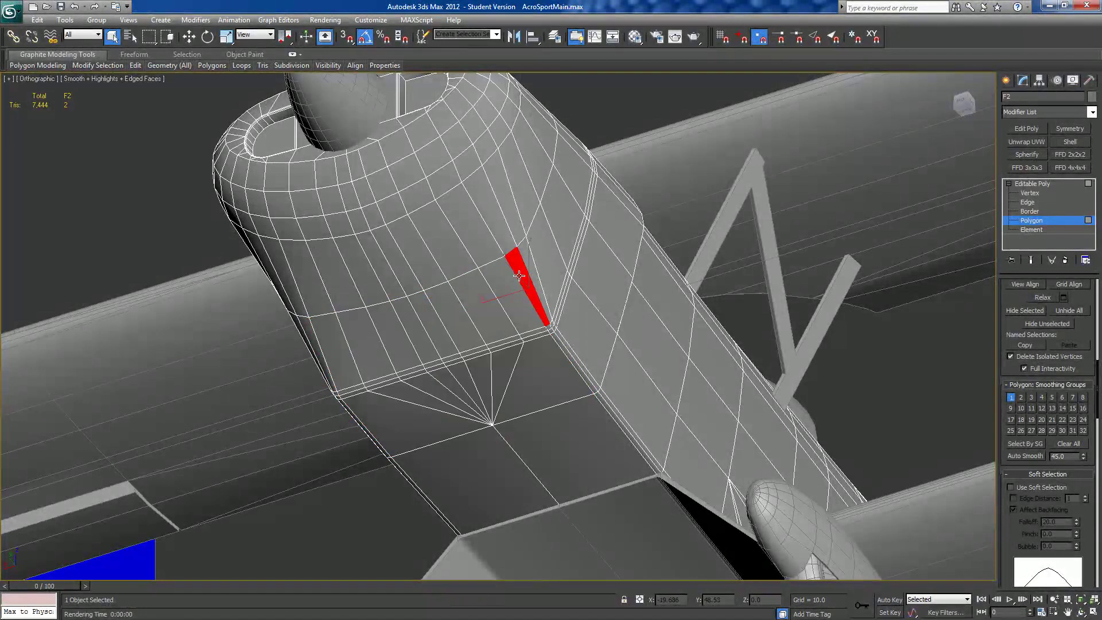
pyautogui.click(470, 245)
pyautogui.click(455, 253)
pyautogui.click(562, 428)
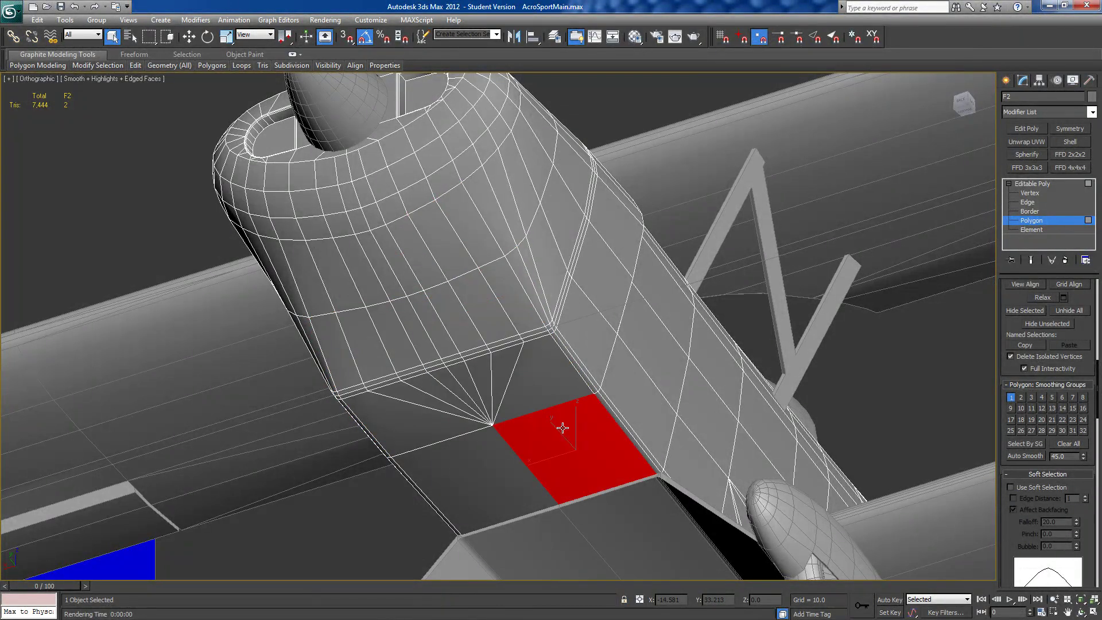
pyautogui.click(842, 372)
pyautogui.keyDown('alt'); pyautogui.moveTo(842, 371); pyautogui.dragTo(571, 359, button='middle'); pyautogui.keyUp('alt')
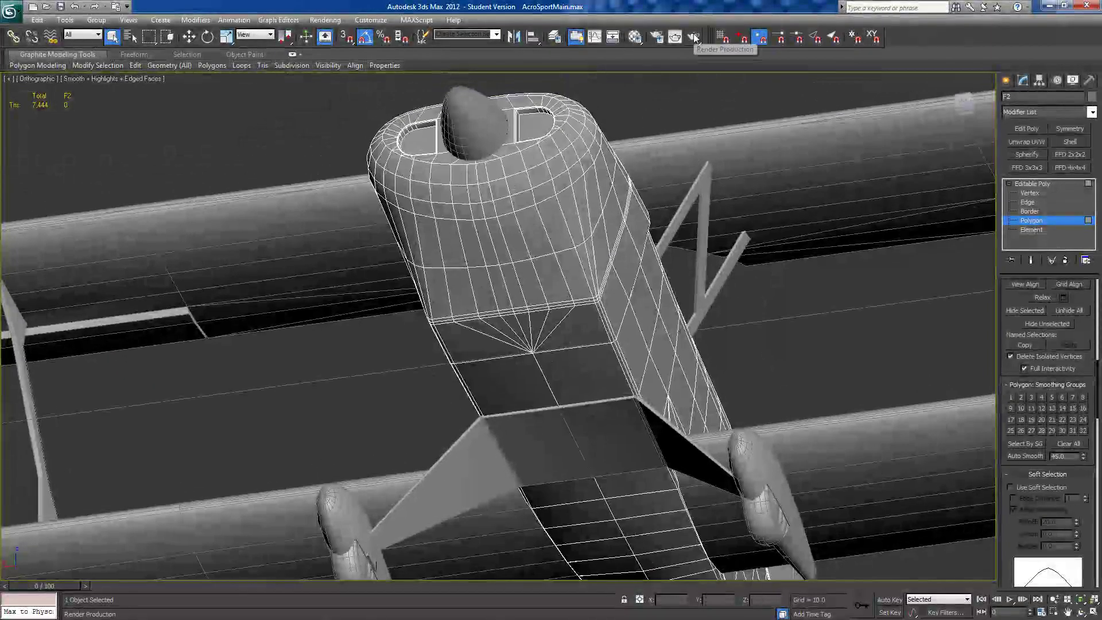
# - Render the current underside view of the plane, review the image and close it
pyautogui.click(675, 36)
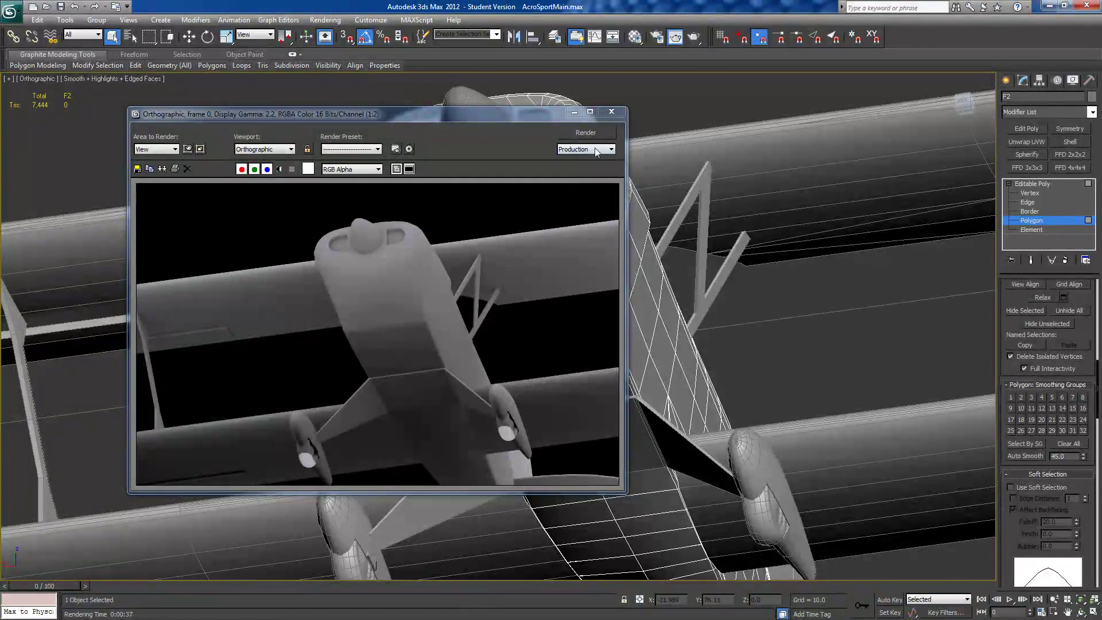
pyautogui.click(615, 116)
pyautogui.keyDown('alt'); pyautogui.moveTo(574, 367); pyautogui.dragTo(583, 307, button='middle'); pyautogui.keyUp('alt')
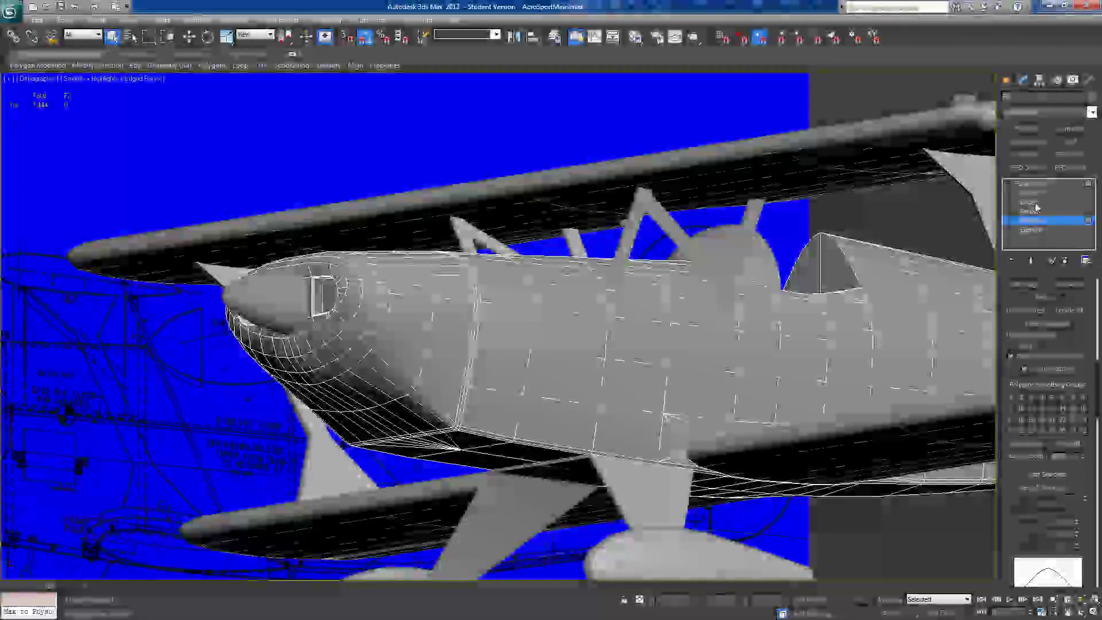
# - Return to vertex editing in a straight side view with the editing constraint set to None
pyautogui.click(1031, 193)
pyautogui.click(966, 104)
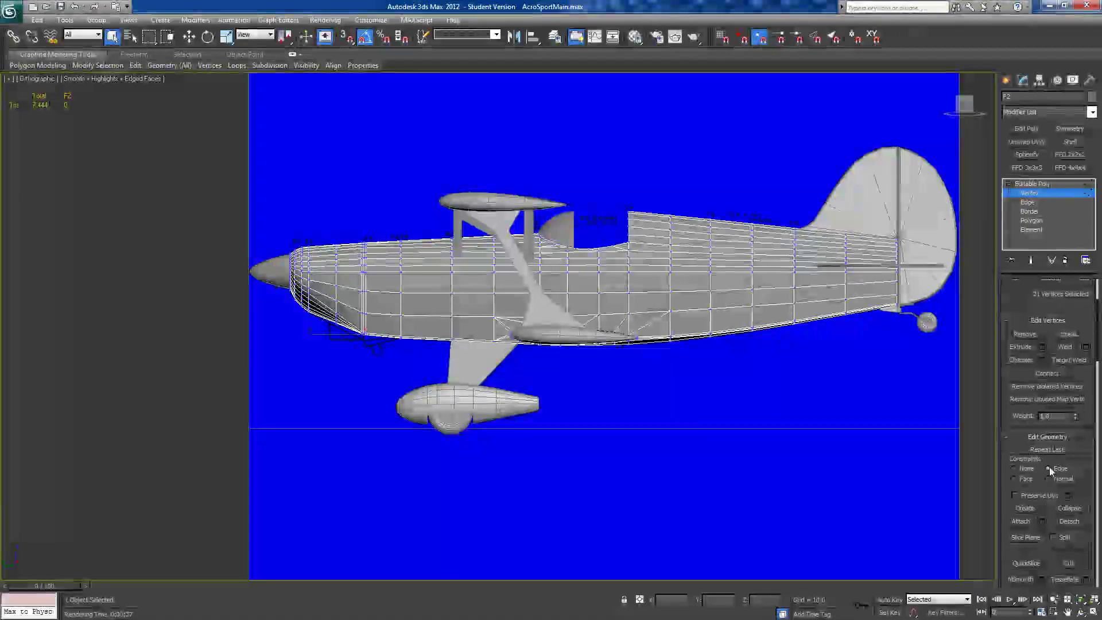
pyautogui.click(1025, 469)
pyautogui.moveTo(645, 377); pyautogui.dragTo(817, 428, button='middle')
pyautogui.scroll(3, 557, 338)
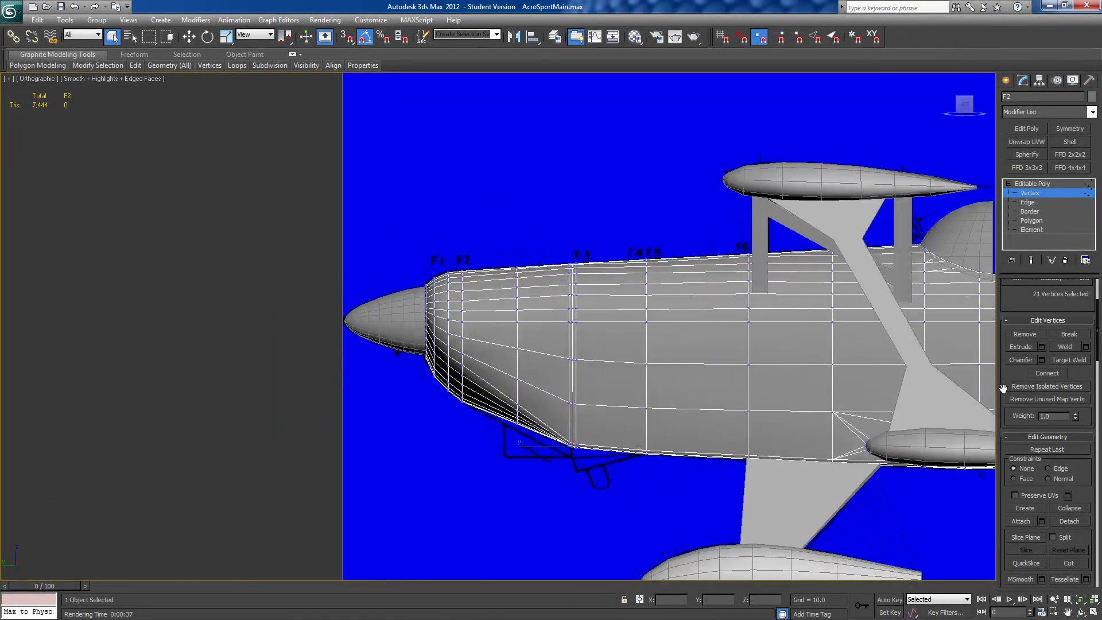
pyautogui.scroll(3, 1004, 380)
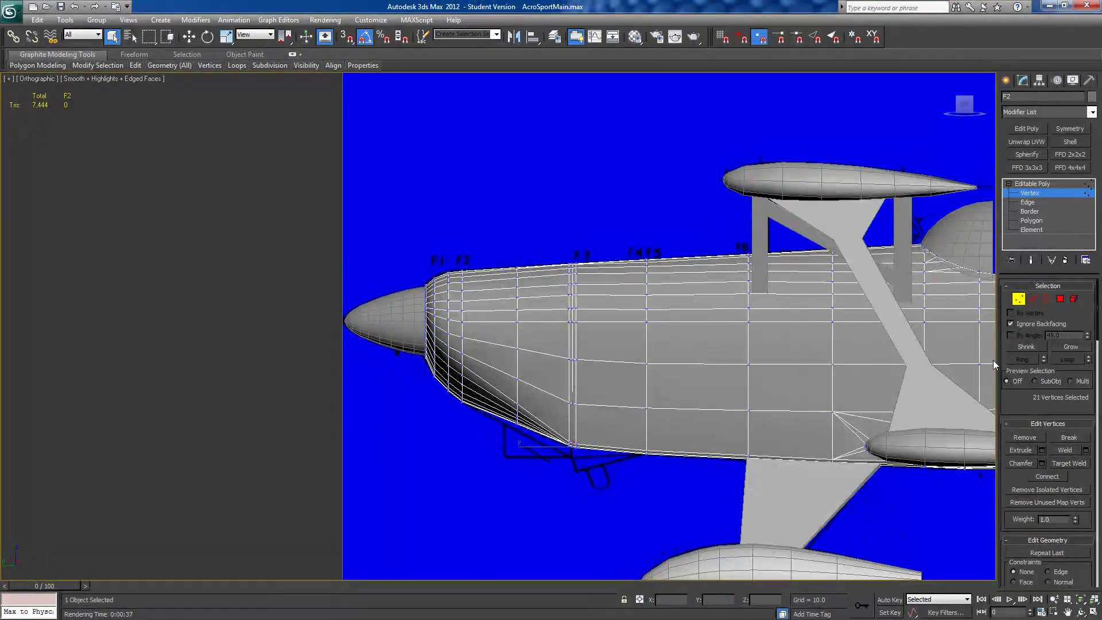
pyautogui.scroll(3, 726, 353)
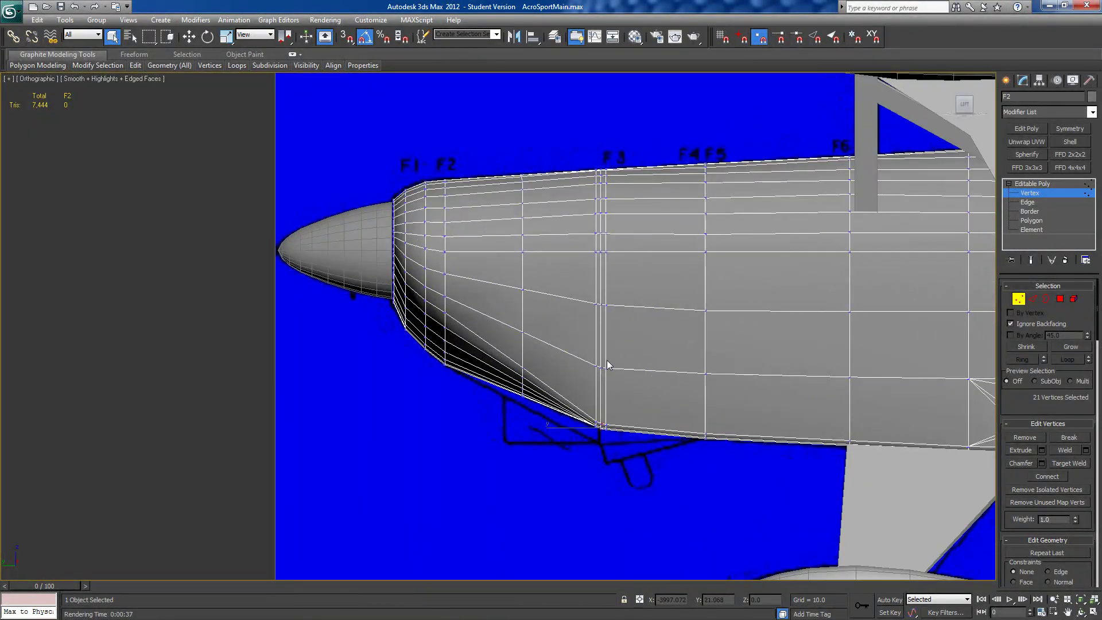
# - Collapse the two lowest groups of three side vertices on the F3 rings, each into a single vertex
pyautogui.moveTo(591, 359); pyautogui.dragTo(612, 377)
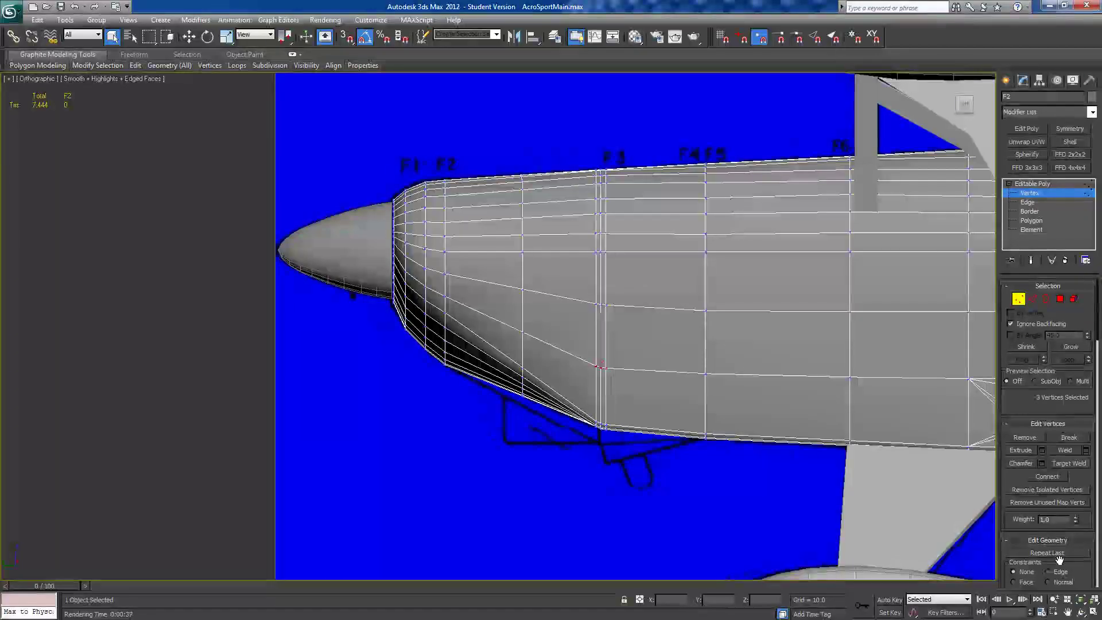
pyautogui.moveTo(721, 428); pyautogui.dragTo(677, 386, button='middle')
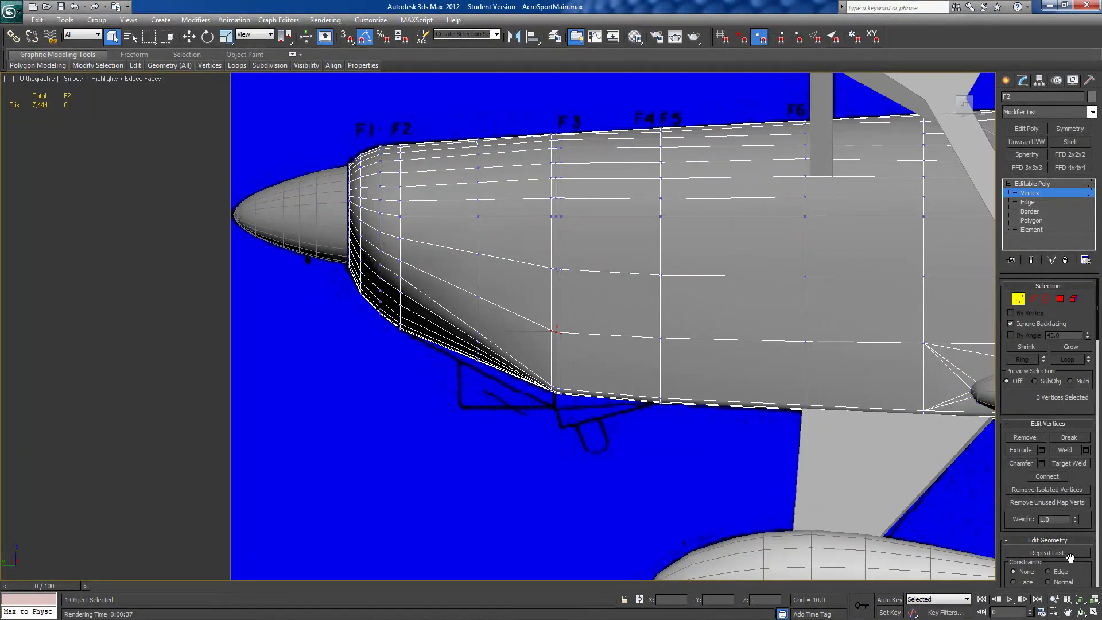
pyautogui.scroll(-3, 1084, 563)
pyautogui.click(1069, 477)
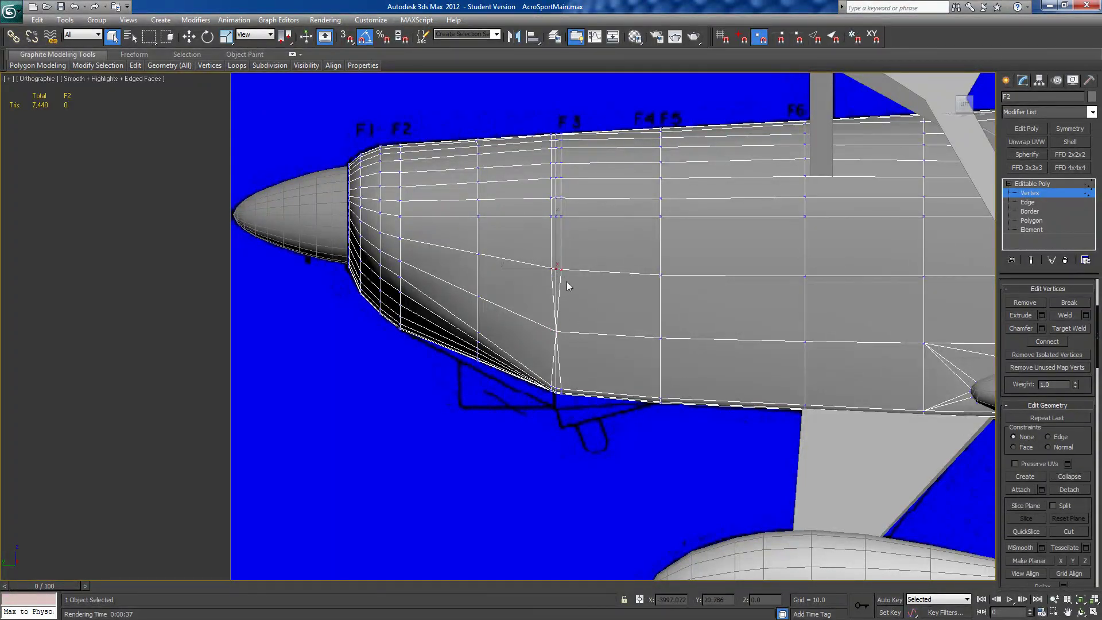
pyautogui.click(1056, 476)
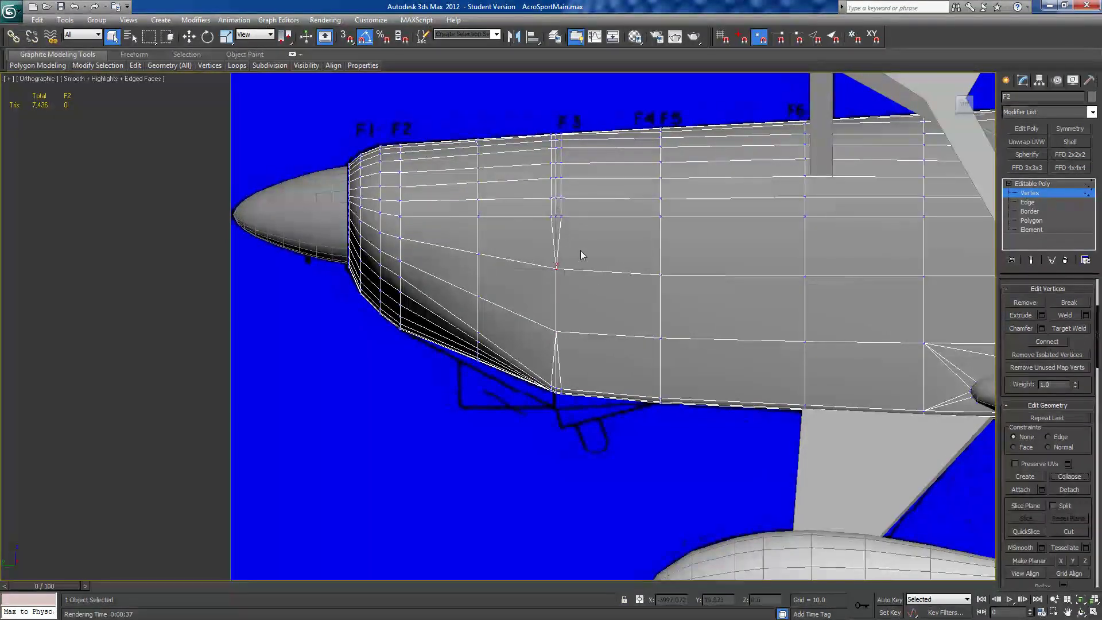
# - Collapse the three vertex groups directly above on the F3 rings, each into a single vertex
pyautogui.moveTo(545, 209)
pyautogui.mouseDown()
pyautogui.moveTo(567, 222)
pyautogui.moveTo(566, 204)
pyautogui.mouseUp()
pyautogui.click(1068, 477)
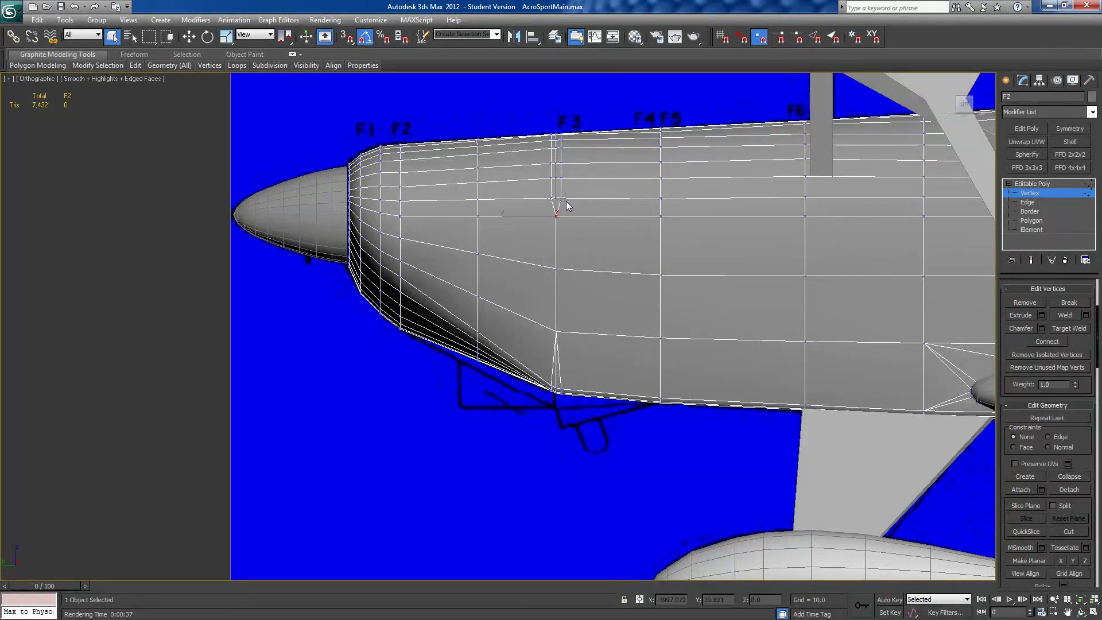
pyautogui.click(1067, 477)
pyautogui.moveTo(567, 185); pyautogui.dragTo(567, 187)
pyautogui.click(1065, 477)
# - Collapse the three remaining vertex groups near the fuselage's upper edge on the F3 rings, each into one vertex
pyautogui.moveTo(532, 159); pyautogui.dragTo(498, 275, button='middle')
pyautogui.moveTo(508, 286); pyautogui.dragTo(532, 273)
pyautogui.click(1066, 480)
pyautogui.moveTo(530, 262); pyautogui.dragTo(532, 259)
pyautogui.click(1059, 476)
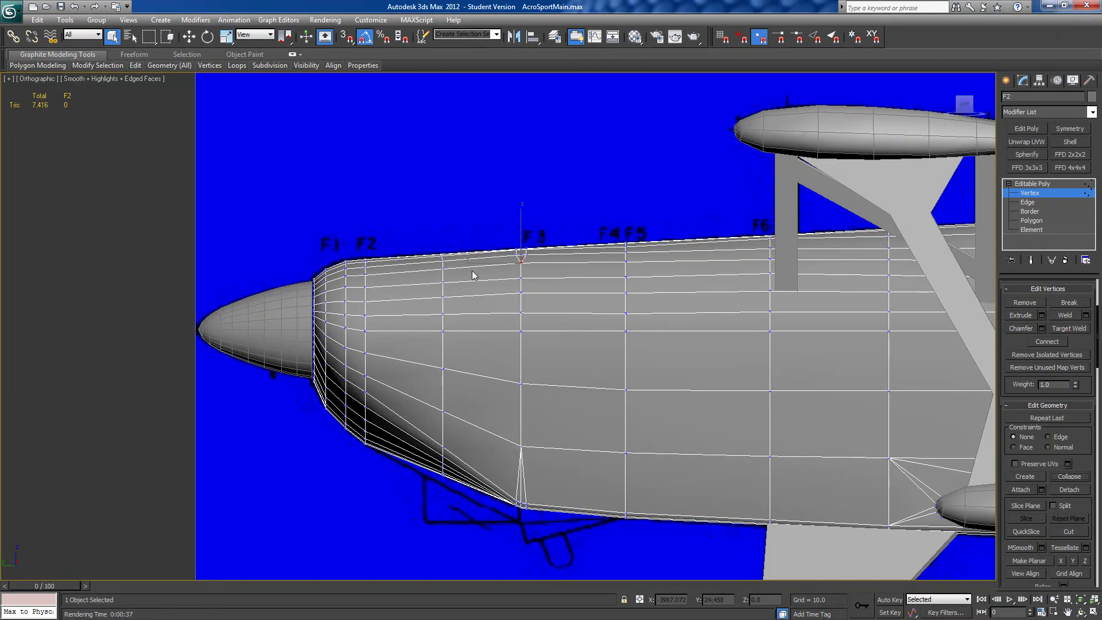
pyautogui.moveTo(475, 277); pyautogui.dragTo(467, 320, button='middle')
pyautogui.scroll(3, 526, 314)
pyautogui.moveTo(523, 296); pyautogui.dragTo(555, 271)
pyautogui.click(1060, 477)
# - Collapse the next F3 vertex group on the fuselage's upper surface, working from a top view, into a single vertex
pyautogui.keyDown('alt'); pyautogui.moveTo(536, 280); pyautogui.dragTo(548, 383, button='middle'); pyautogui.keyUp('alt')
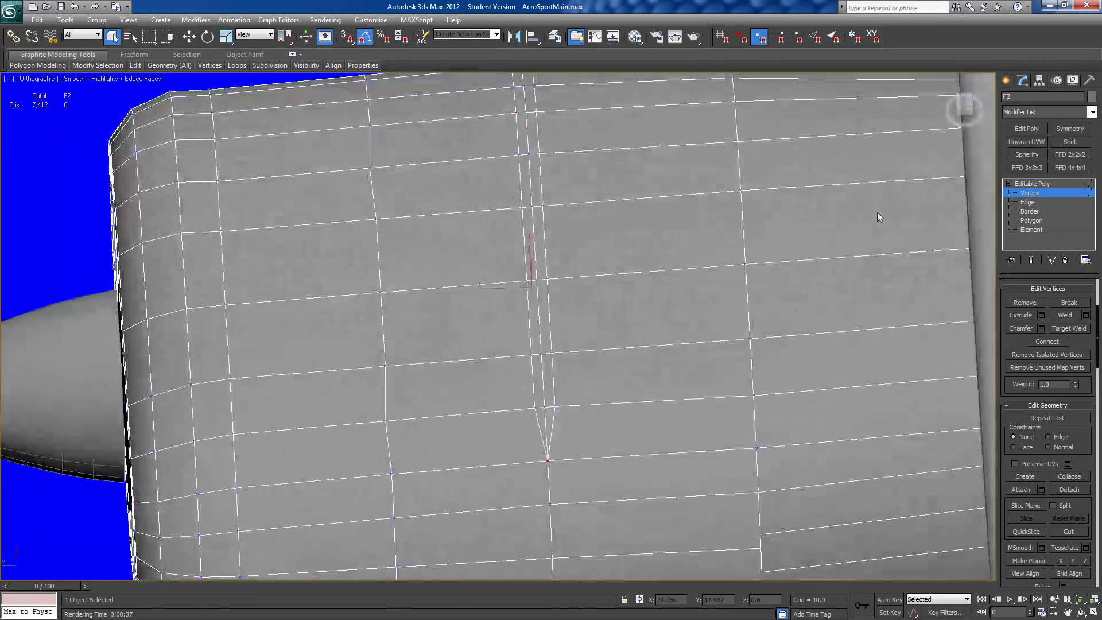
pyautogui.click(966, 109)
pyautogui.scroll(5, 561, 396)
pyautogui.scroll(6, 562, 396)
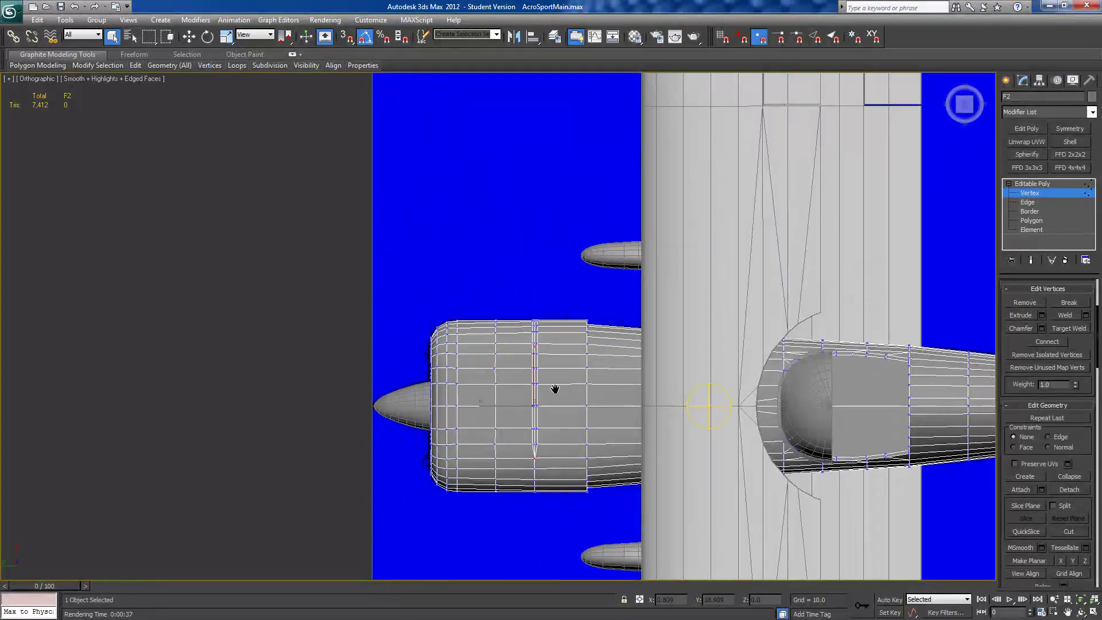
pyautogui.click(519, 287)
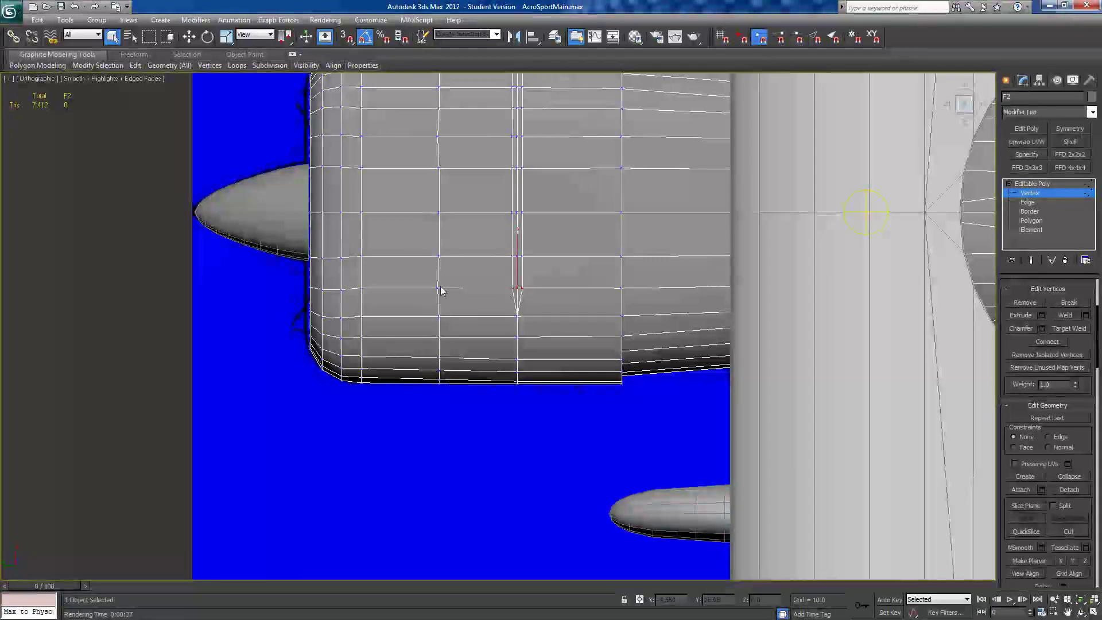
pyautogui.click(1081, 477)
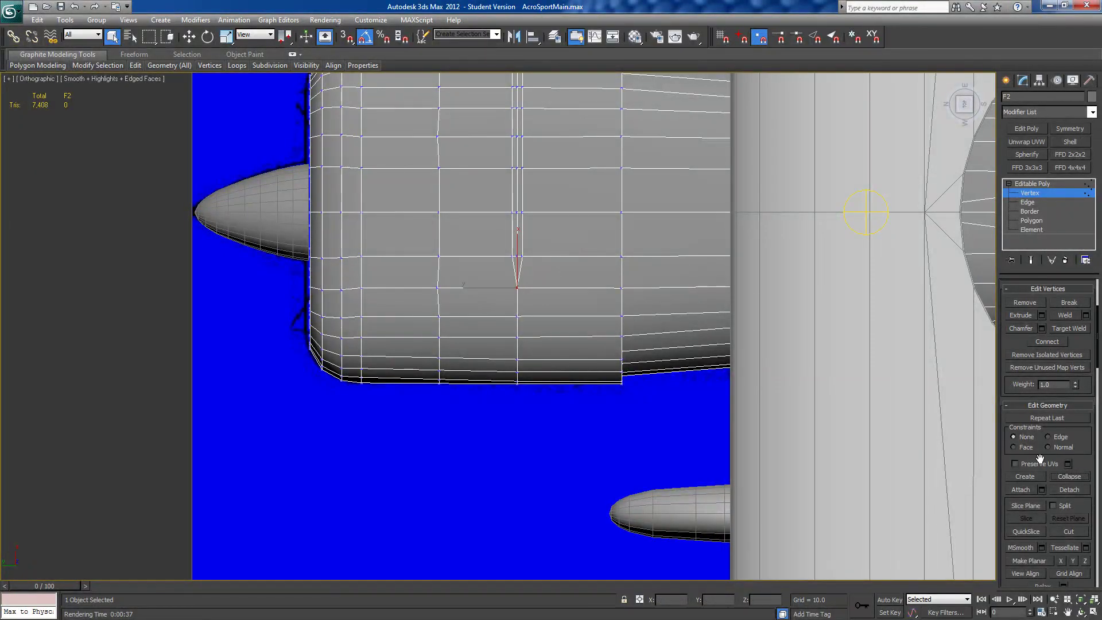
# - Collapse the adjacent F3 vertex group and the one on the fuselage centreline, each into a single vertex
pyautogui.moveTo(500, 164); pyautogui.dragTo(500, 210, button='middle')
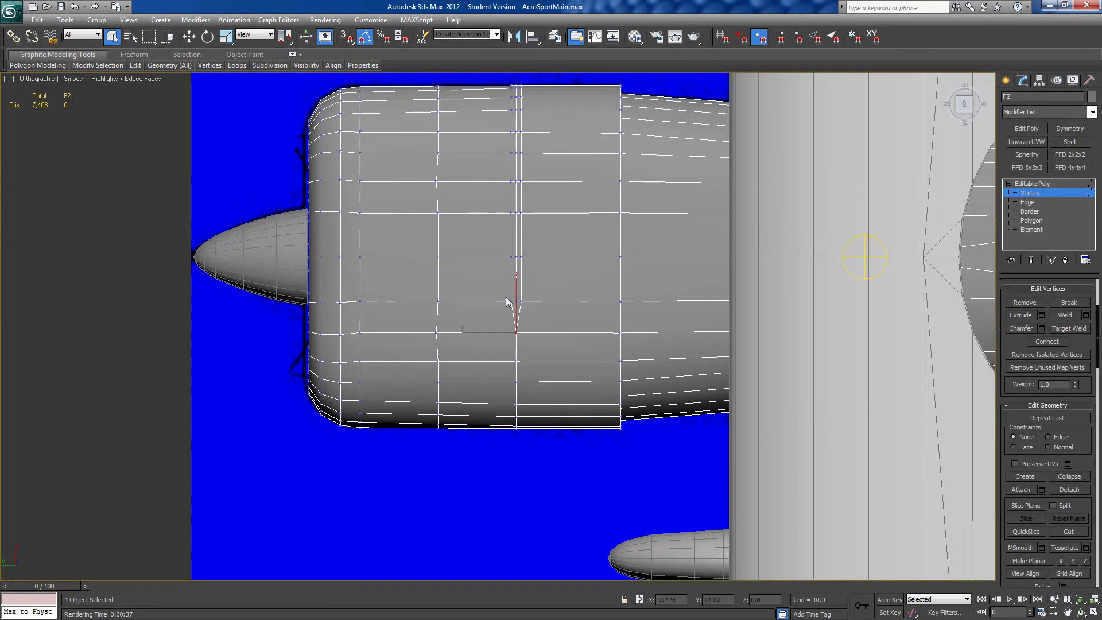
pyautogui.click(512, 300)
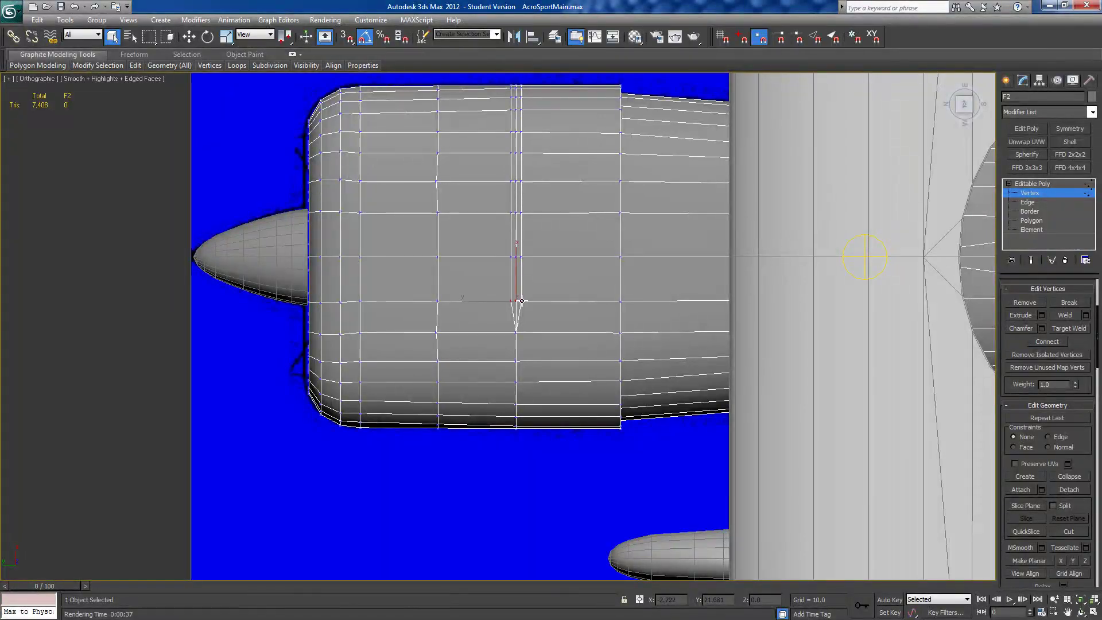
pyautogui.click(1060, 477)
pyautogui.moveTo(507, 253); pyautogui.dragTo(527, 265)
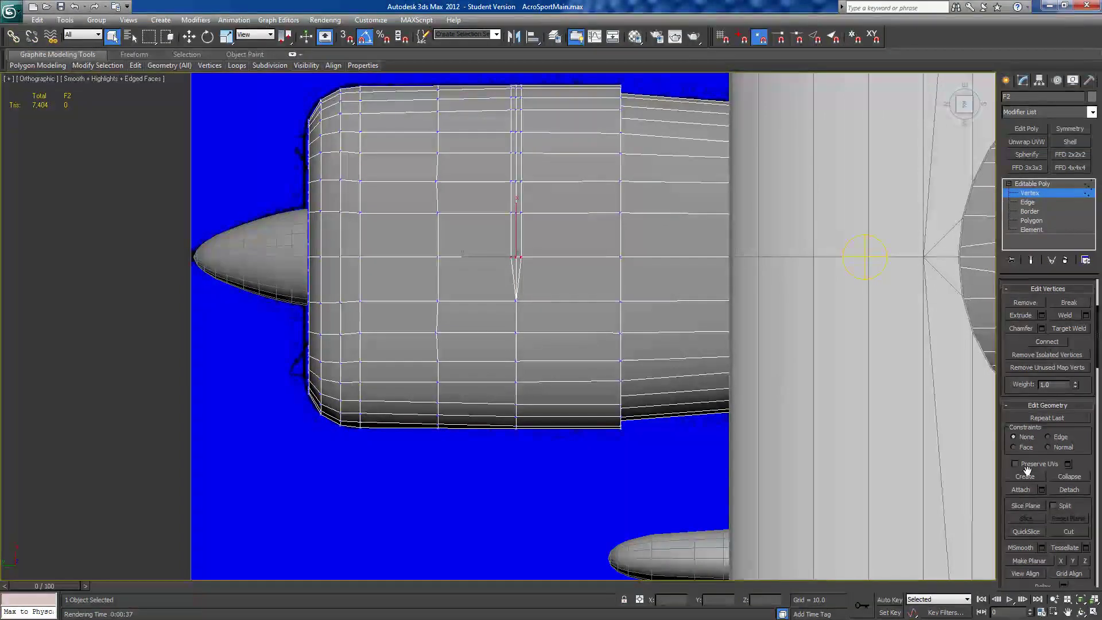
pyautogui.click(1070, 477)
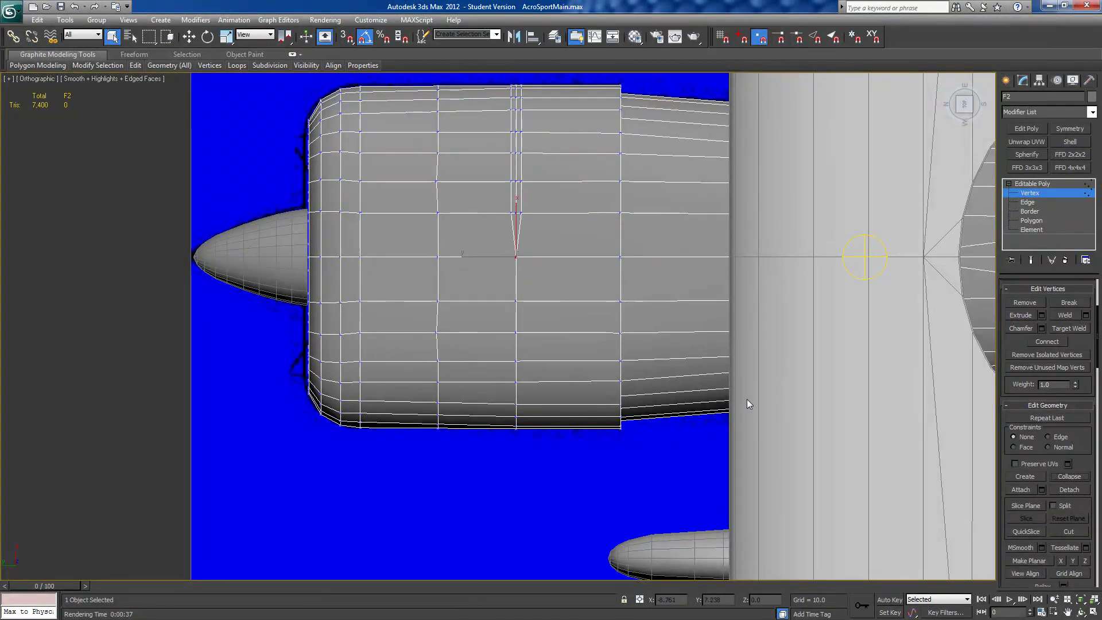
# - Move the two slightly offset vertices on the ring between F2 and F3 lengthwise into line with that ring
pyautogui.click(438, 180)
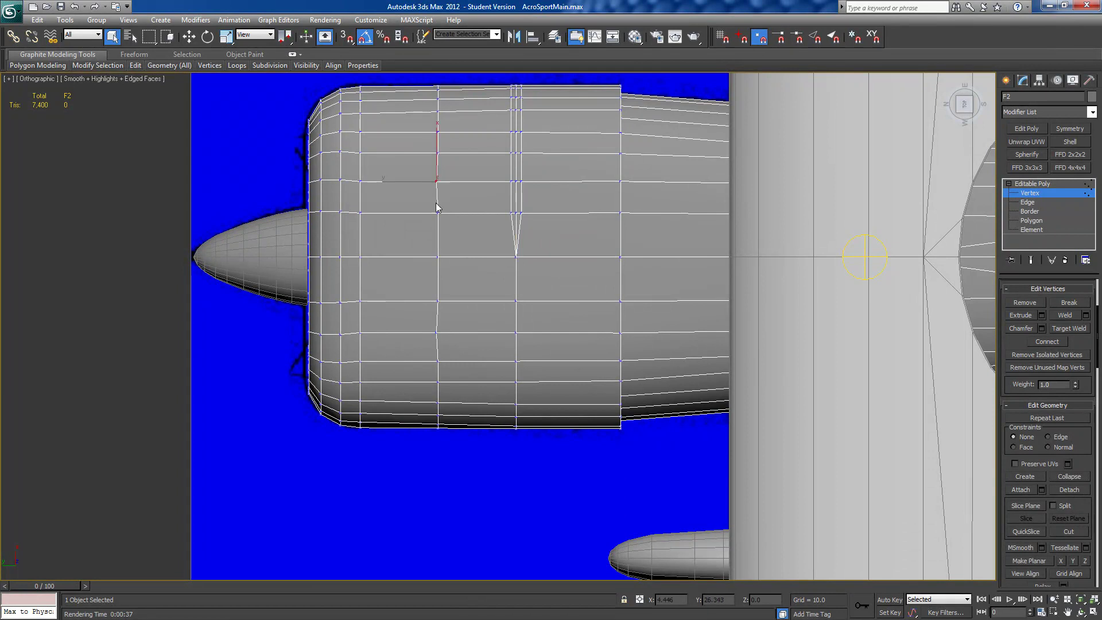
pyautogui.keyDown('ctrl'); pyautogui.click(438, 332); pyautogui.keyUp('ctrl')
pyautogui.press('w')
pyautogui.moveTo(406, 255); pyautogui.dragTo(407, 255)
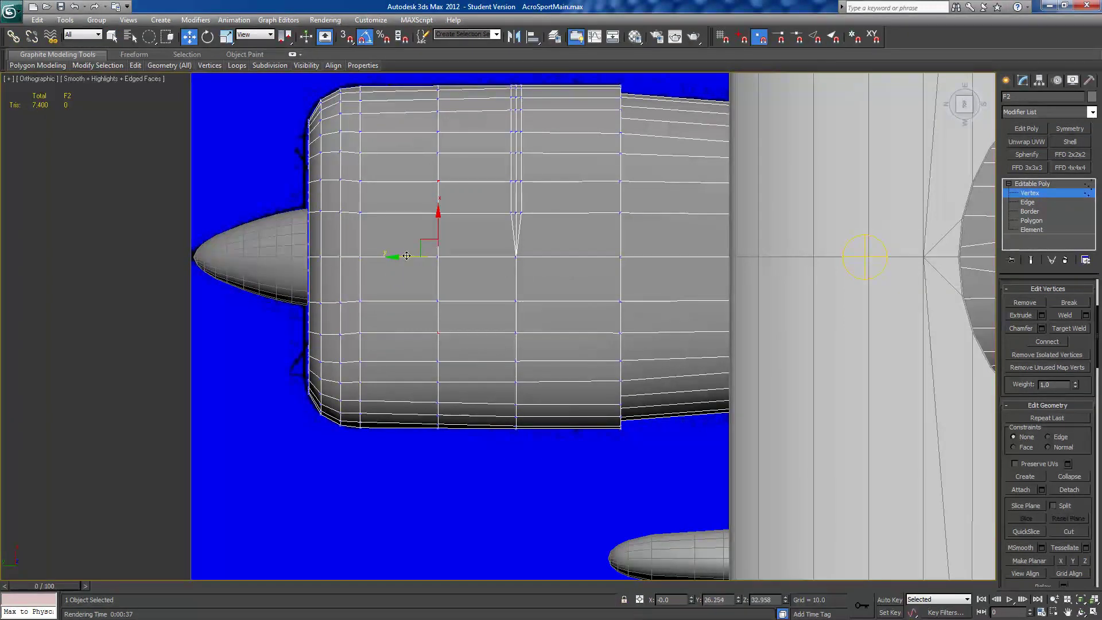
pyautogui.moveTo(519, 247); pyautogui.dragTo(535, 217, button='middle')
pyautogui.hotkey('alt', 'w')
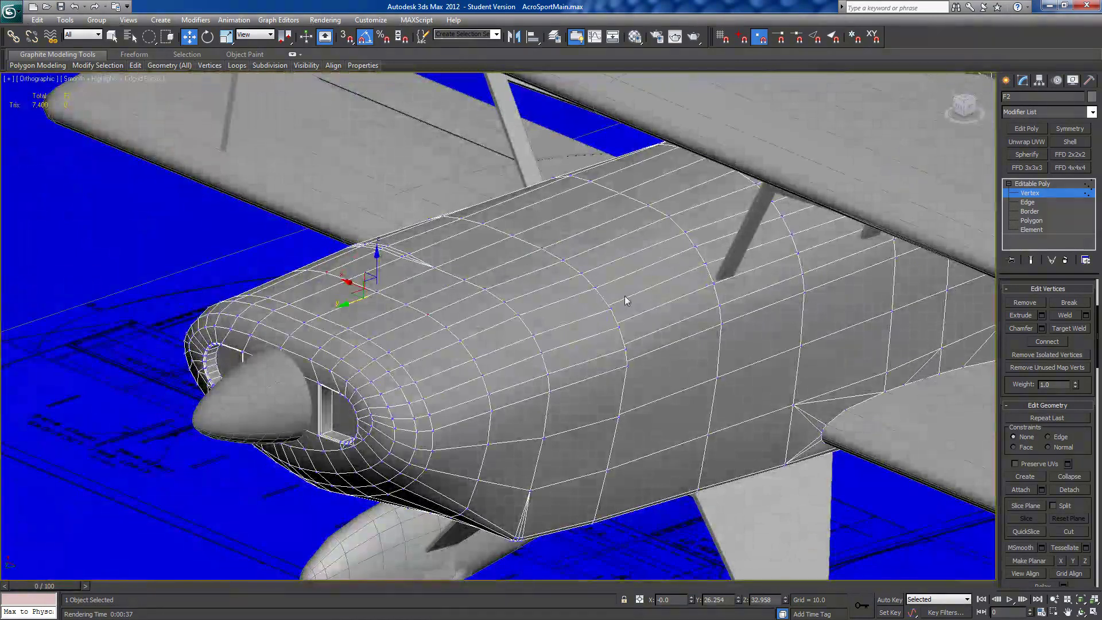
# - Add a Symmetry modifier to the fuselage and place its mirror plane at X 0
pyautogui.click(1031, 184)
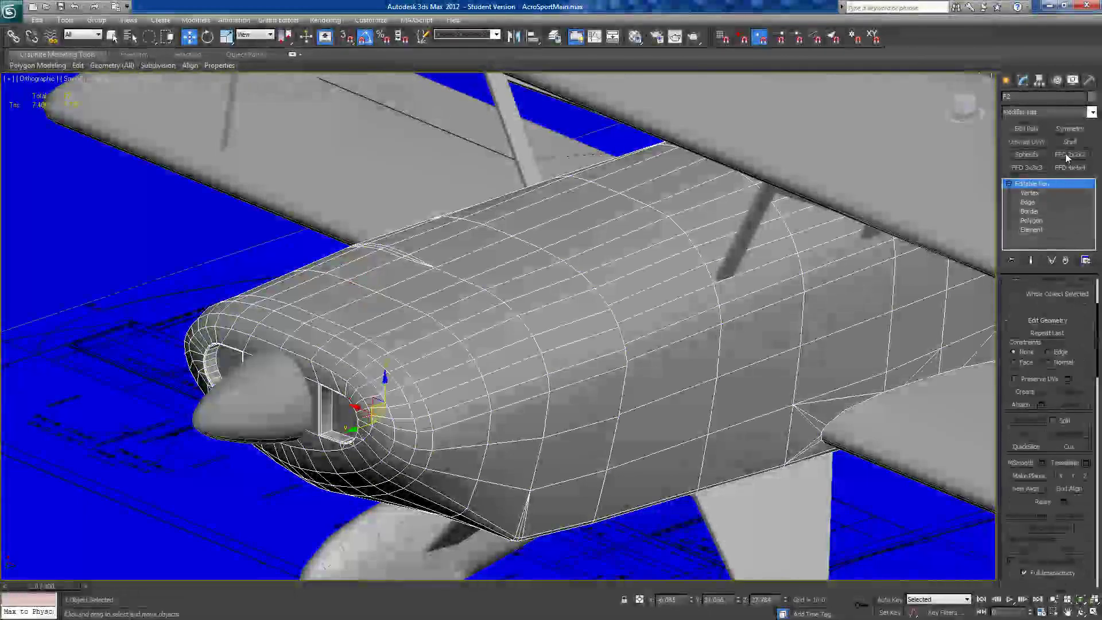
pyautogui.click(1065, 127)
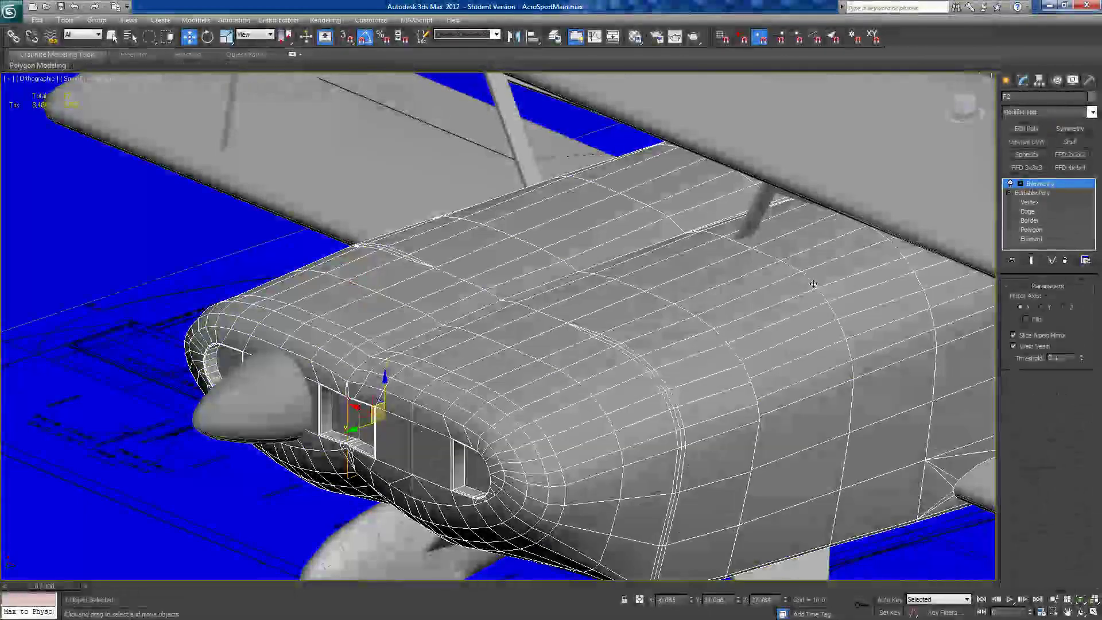
pyautogui.click(1020, 184)
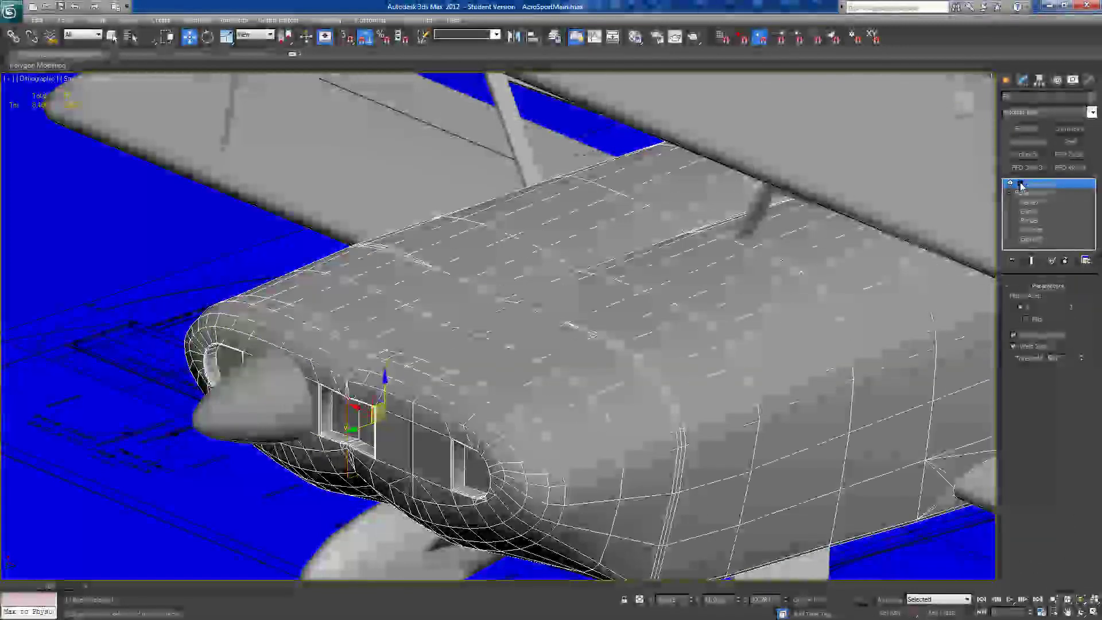
pyautogui.click(1037, 192)
pyautogui.keyDown('alt'); pyautogui.moveTo(676, 450); pyautogui.dragTo(645, 337, button='middle'); pyautogui.keyUp('alt')
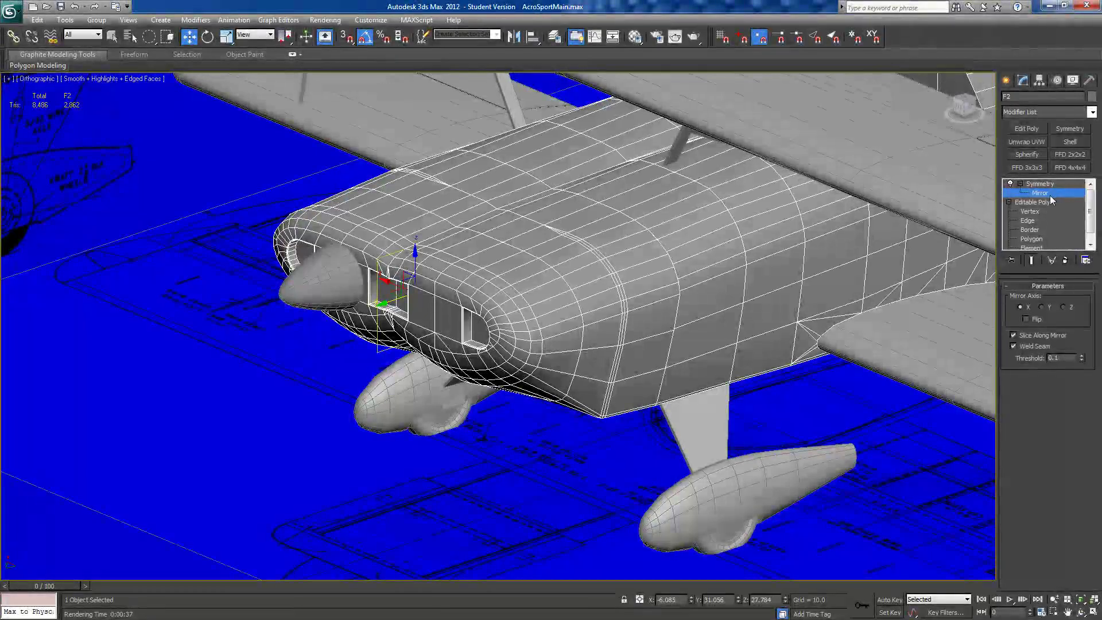
pyautogui.rightClick(691, 602)
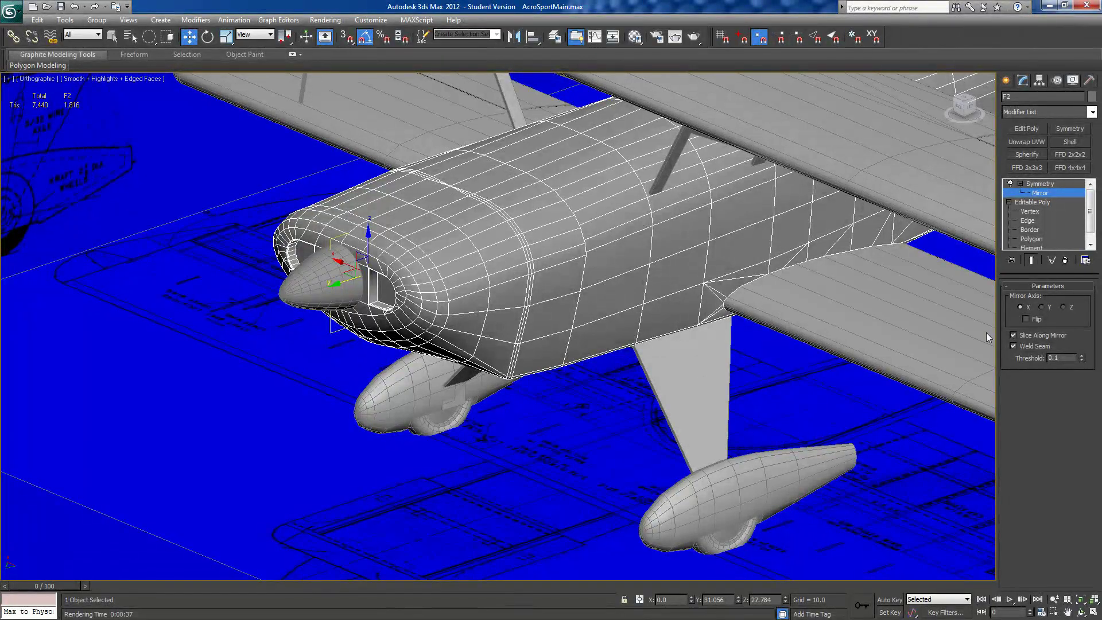
# - Flip the Symmetry direction along the X axis and set the weld seam threshold to 0.01
pyautogui.click(1026, 320)
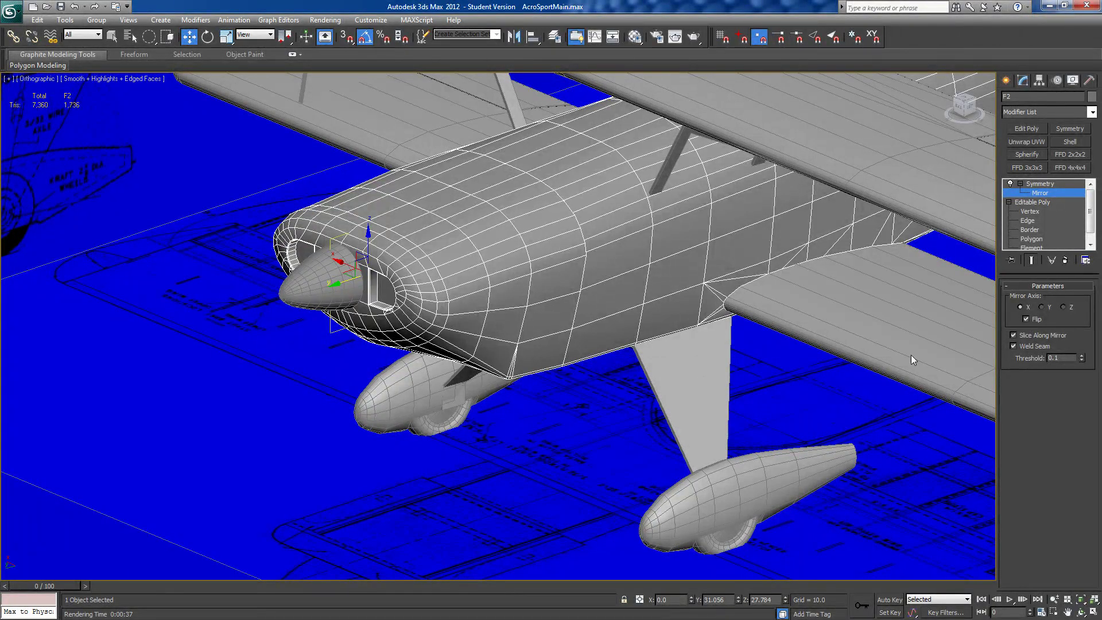
pyautogui.keyDown('alt'); pyautogui.moveTo(553, 306); pyautogui.dragTo(659, 301, button='middle'); pyautogui.keyUp('alt')
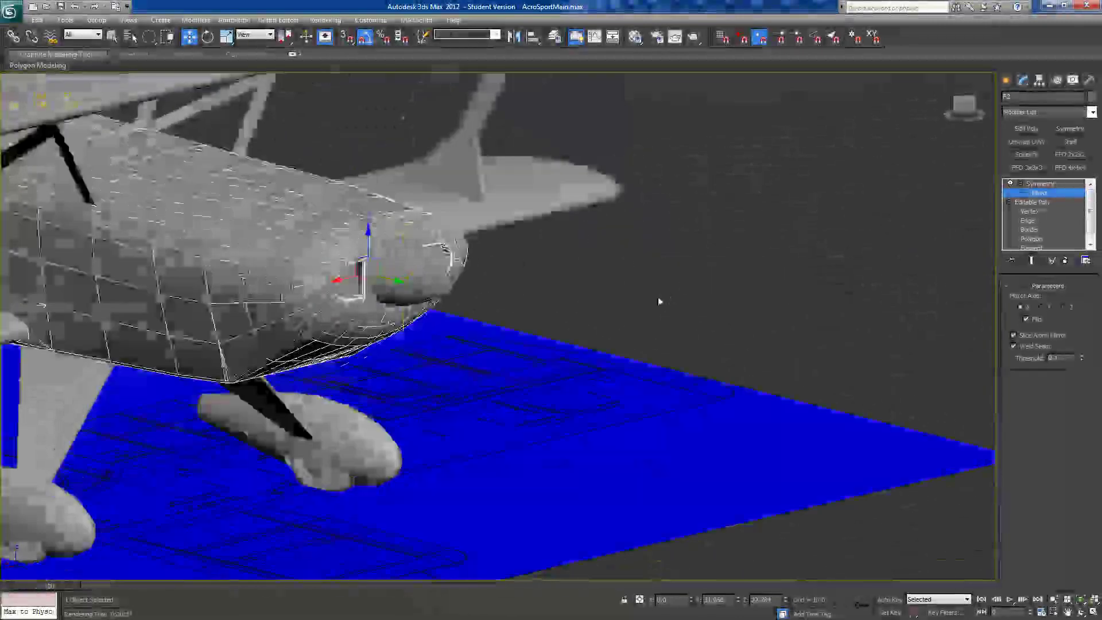
pyautogui.keyDown('alt'); pyautogui.moveTo(658, 301); pyautogui.dragTo(554, 303, button='middle'); pyautogui.keyUp('alt')
pyautogui.doubleClick(1057, 358)
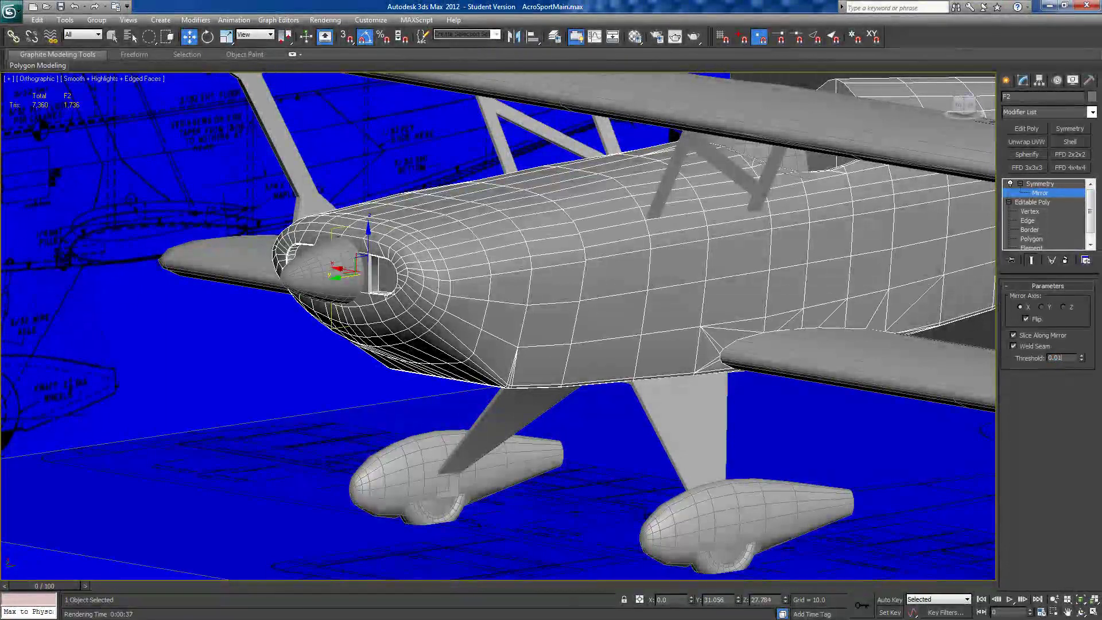
pyautogui.keyDown('alt'); pyautogui.moveTo(624, 328); pyautogui.dragTo(667, 370, button='middle'); pyautogui.keyUp('alt')
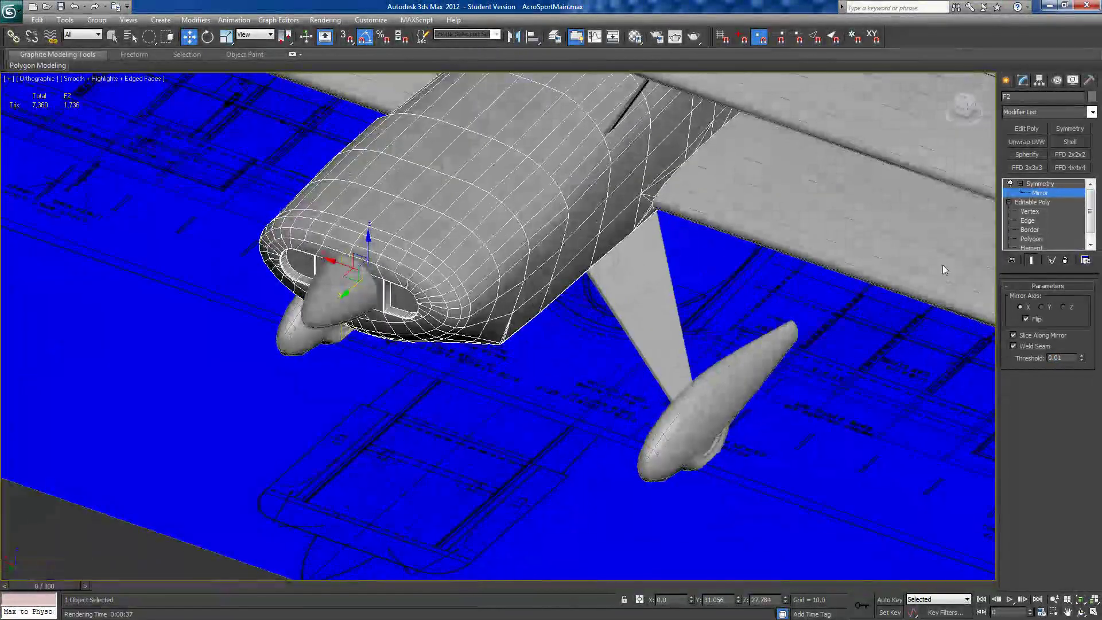
# - Nudge the three centreline vertices on the rings ahead of and behind F3 slightly sideways in vertex editing
pyautogui.click(1029, 211)
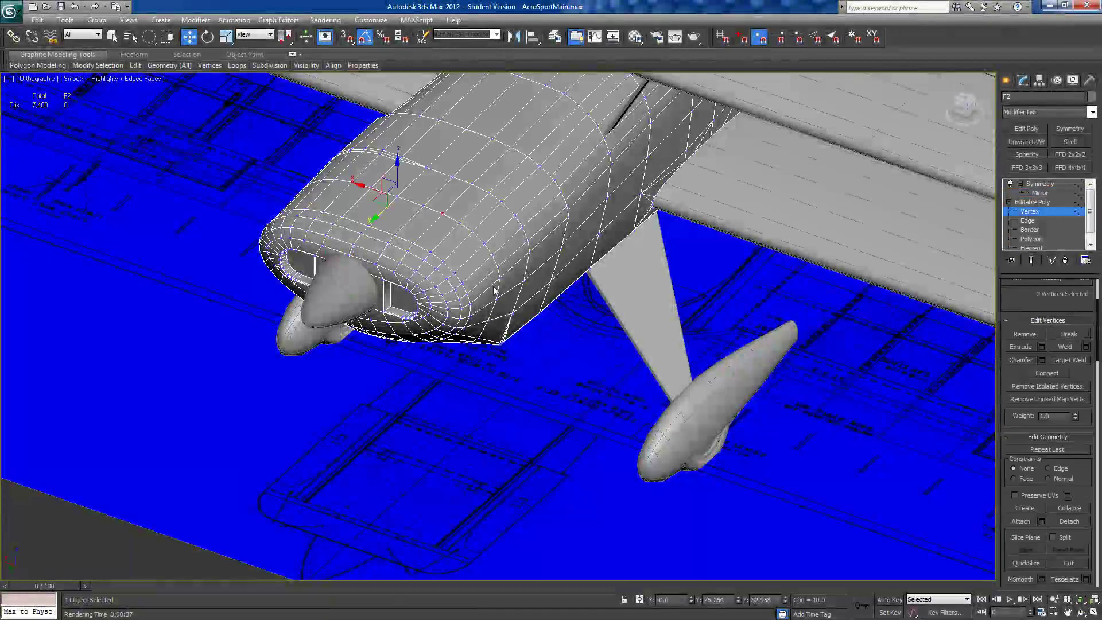
pyautogui.scroll(5, 619, 413)
pyautogui.click(543, 322)
pyautogui.moveTo(514, 312); pyautogui.dragTo(505, 311)
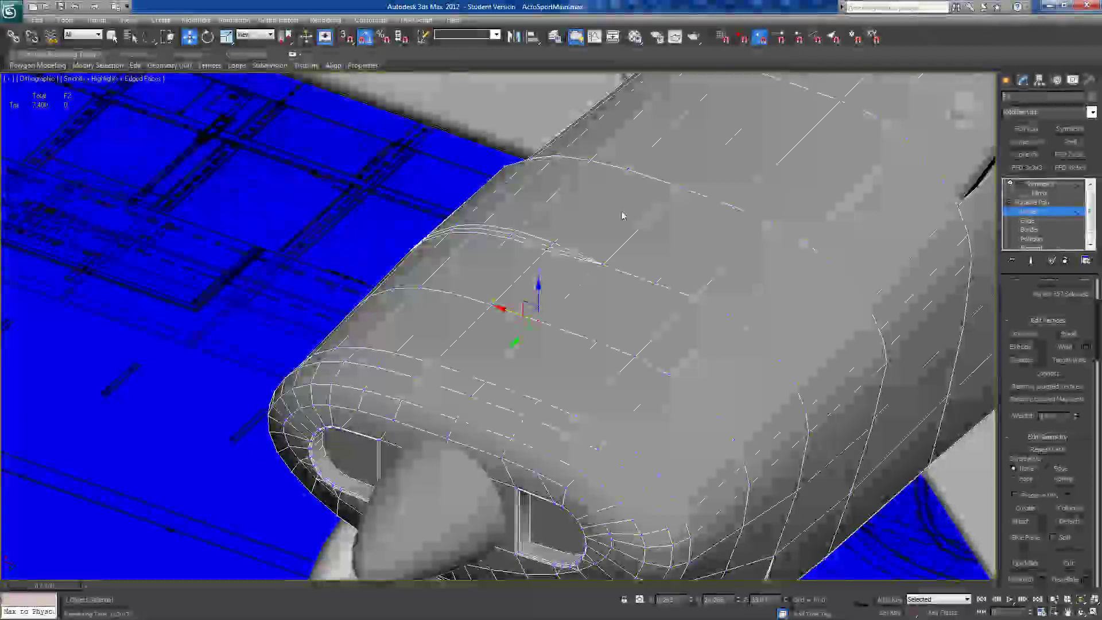
pyautogui.click(682, 188)
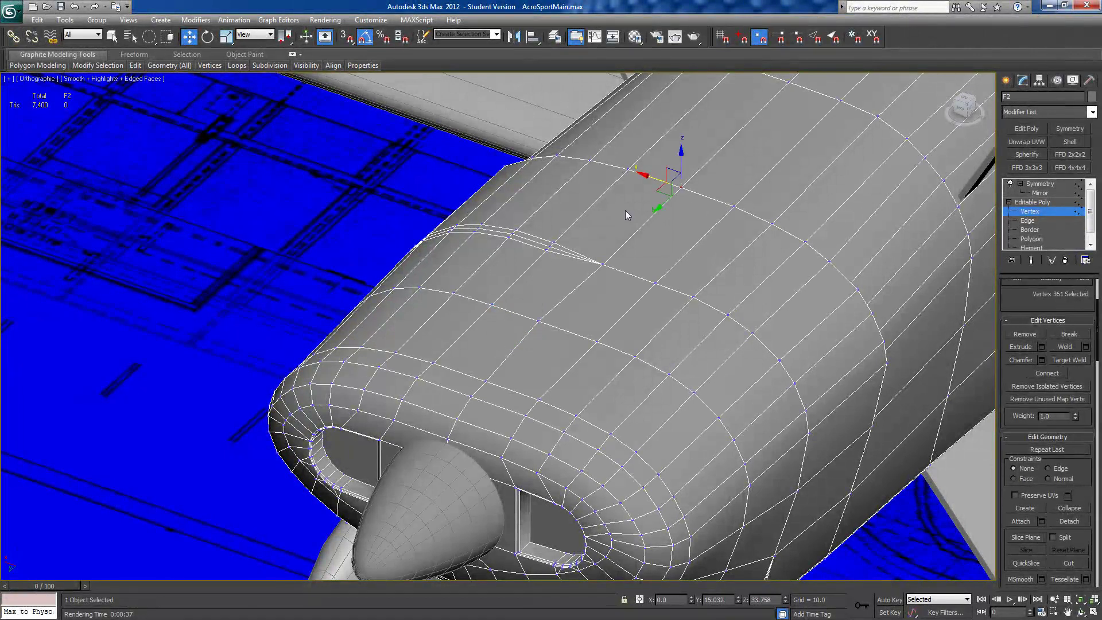
pyautogui.moveTo(645, 176); pyautogui.dragTo(653, 178)
pyautogui.moveTo(738, 166); pyautogui.dragTo(574, 384, button='middle')
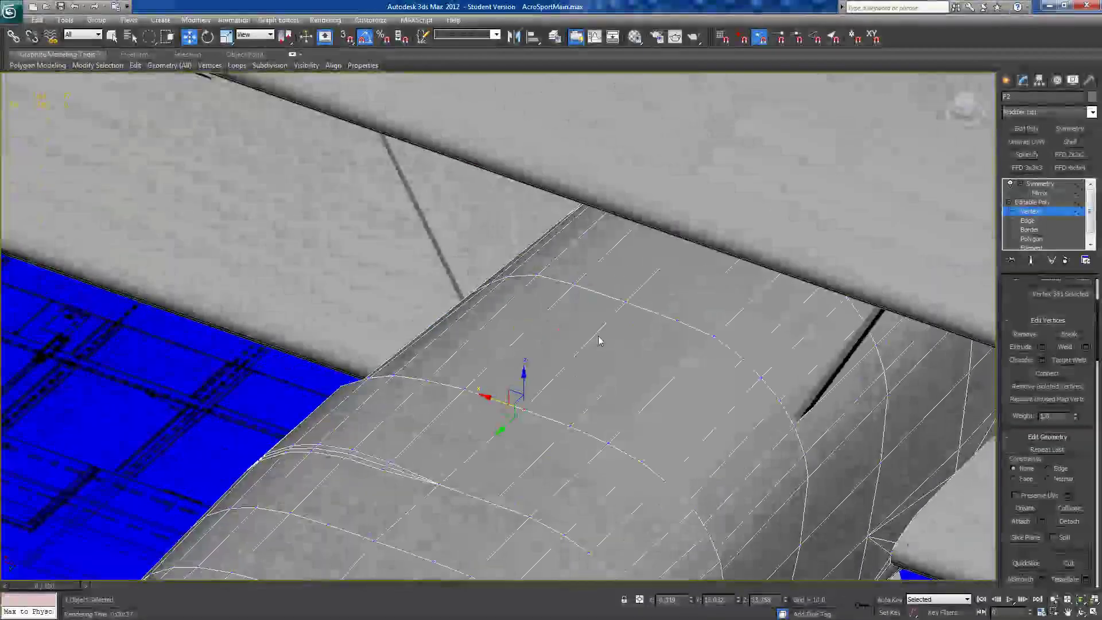
pyautogui.click(626, 301)
pyautogui.moveTo(590, 290); pyautogui.dragTo(585, 291)
pyautogui.scroll(-5, 491, 338)
pyautogui.keyDown('alt'); pyautogui.moveTo(493, 341); pyautogui.dragTo(515, 341, button='middle'); pyautogui.keyUp('alt')
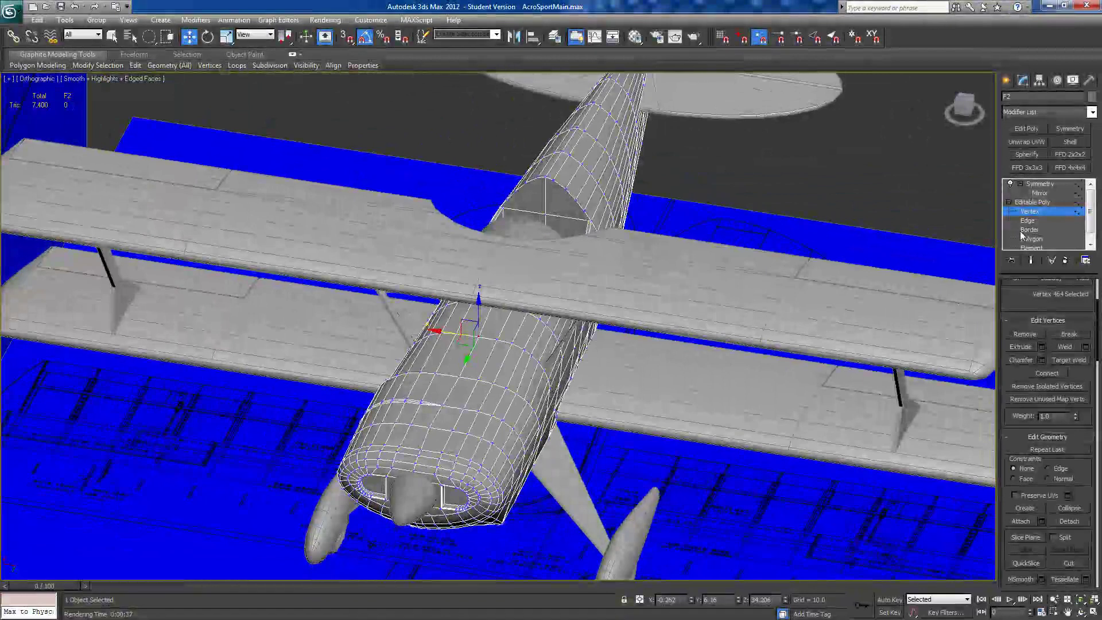
# - Check the Symmetry result along the top seam and set the X position of the centreline vertex ahead of F3 to 0
pyautogui.click(1039, 184)
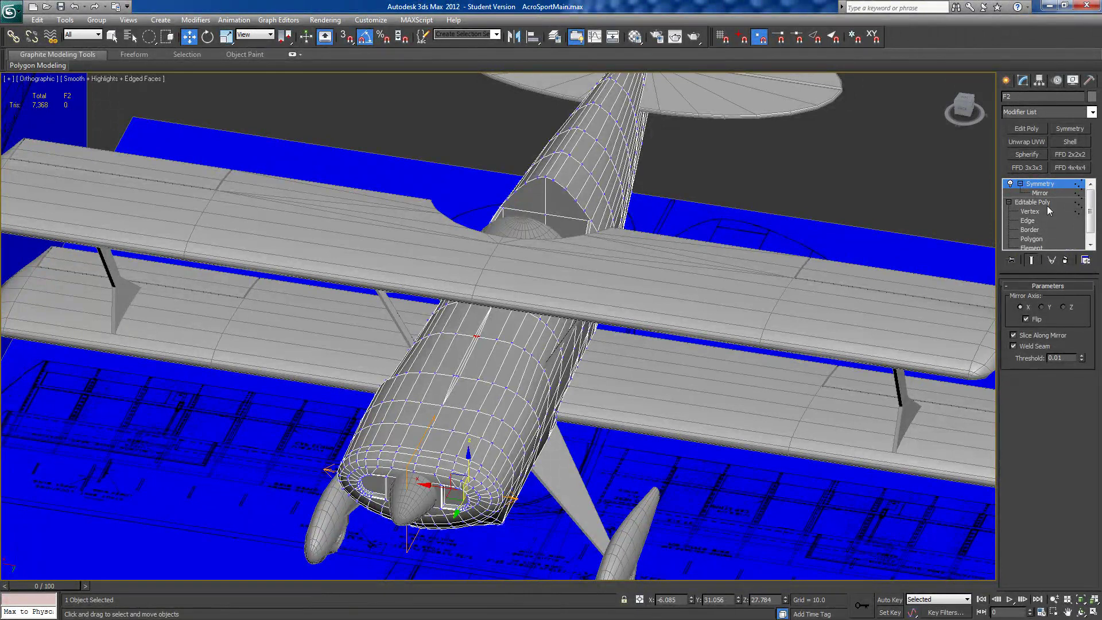
pyautogui.keyDown('alt'); pyautogui.moveTo(775, 343); pyautogui.dragTo(749, 327, button='middle'); pyautogui.keyUp('alt')
pyautogui.scroll(5, 749, 328)
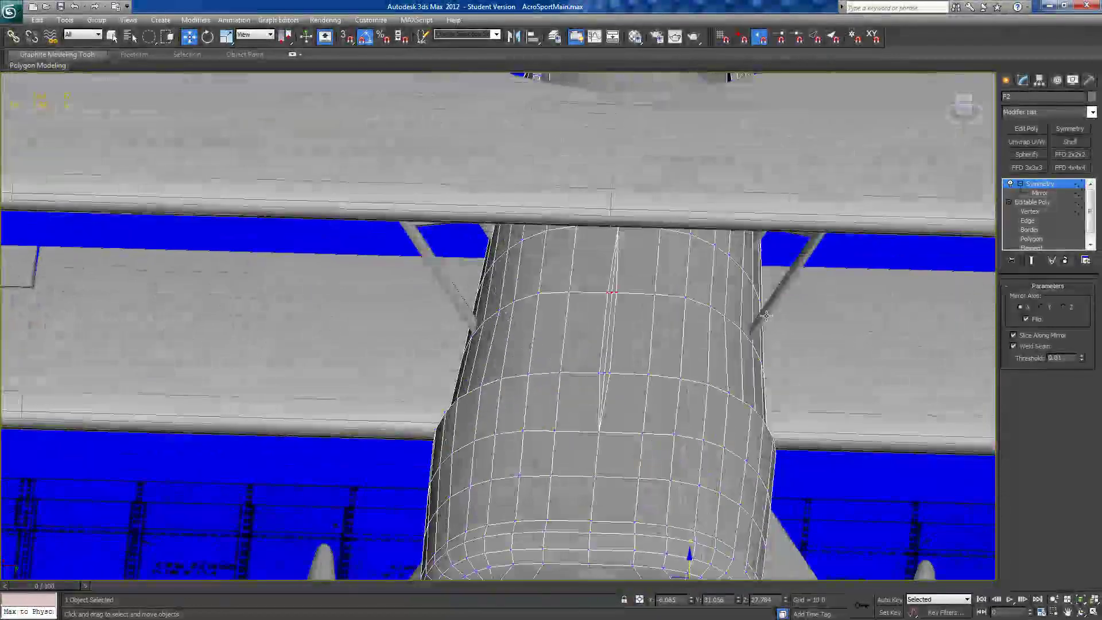
pyautogui.click(1030, 211)
pyautogui.moveTo(690, 408); pyautogui.dragTo(697, 302, button='middle')
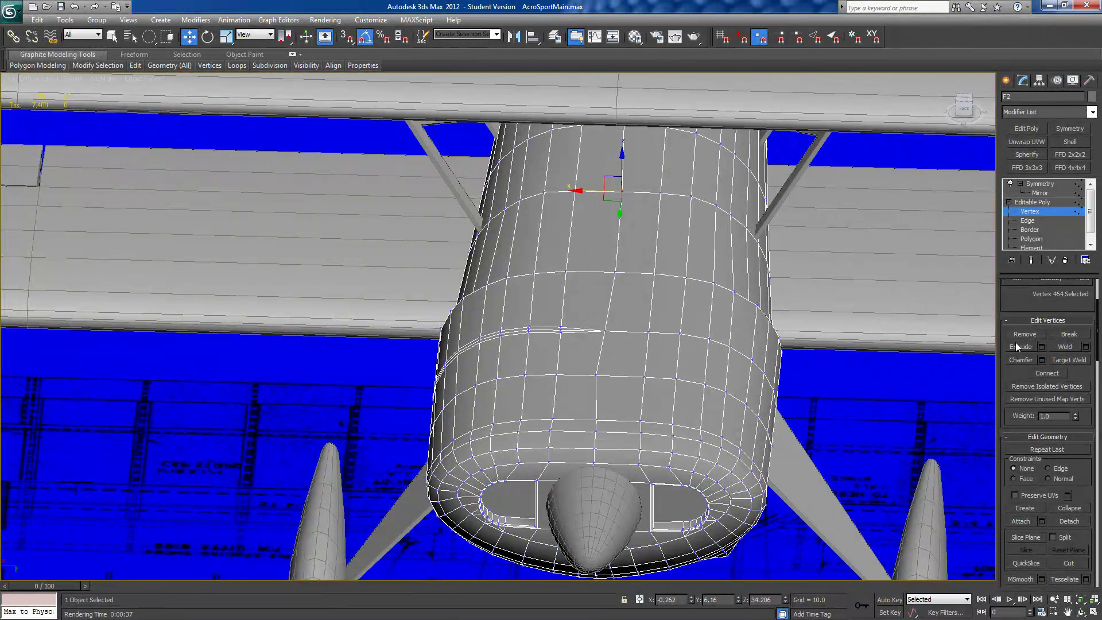
pyautogui.keyDown('alt'); pyautogui.moveTo(760, 367); pyautogui.dragTo(635, 366, button='middle'); pyautogui.keyUp('alt')
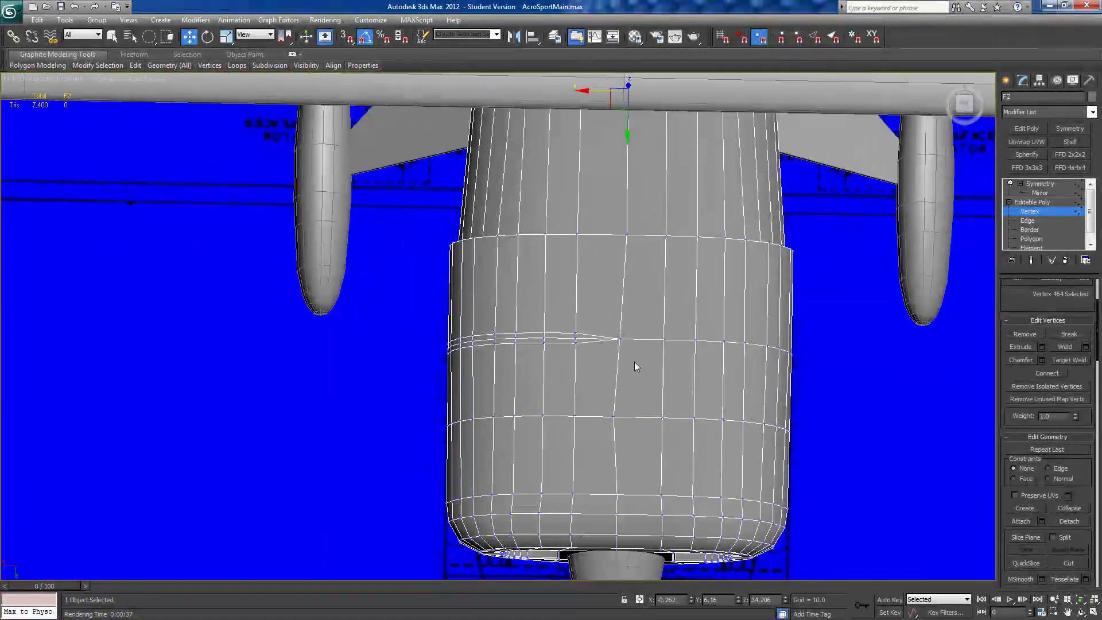
pyautogui.click(615, 418)
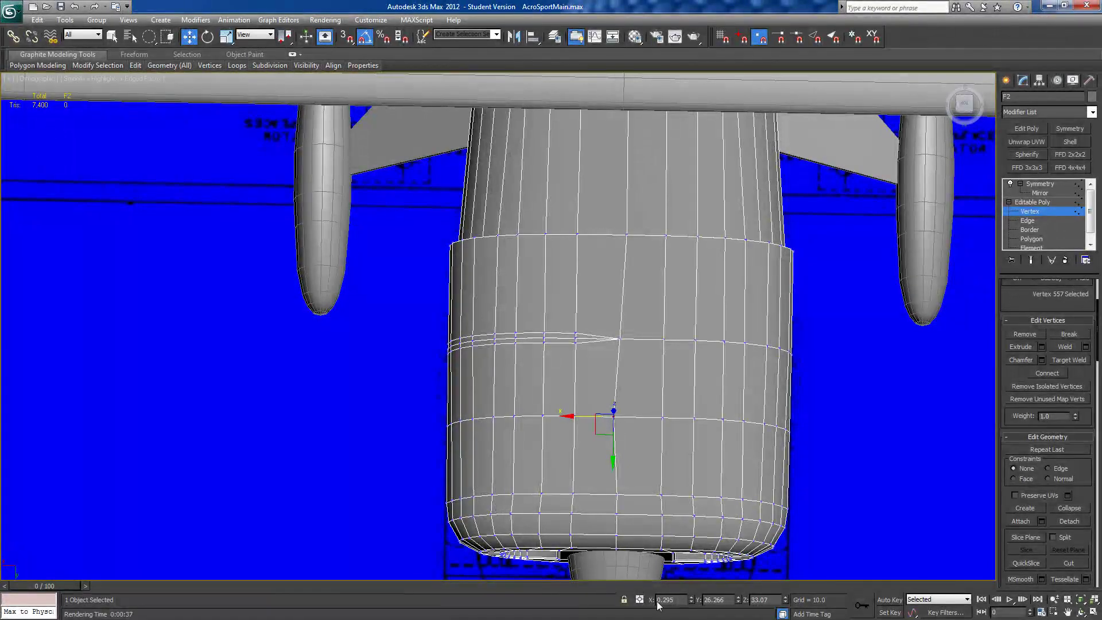
pyautogui.rightClick(692, 600)
# - Switch to a straight back view and hide every object except the fuselage
pyautogui.moveTo(665, 345); pyautogui.dragTo(664, 406, button='middle')
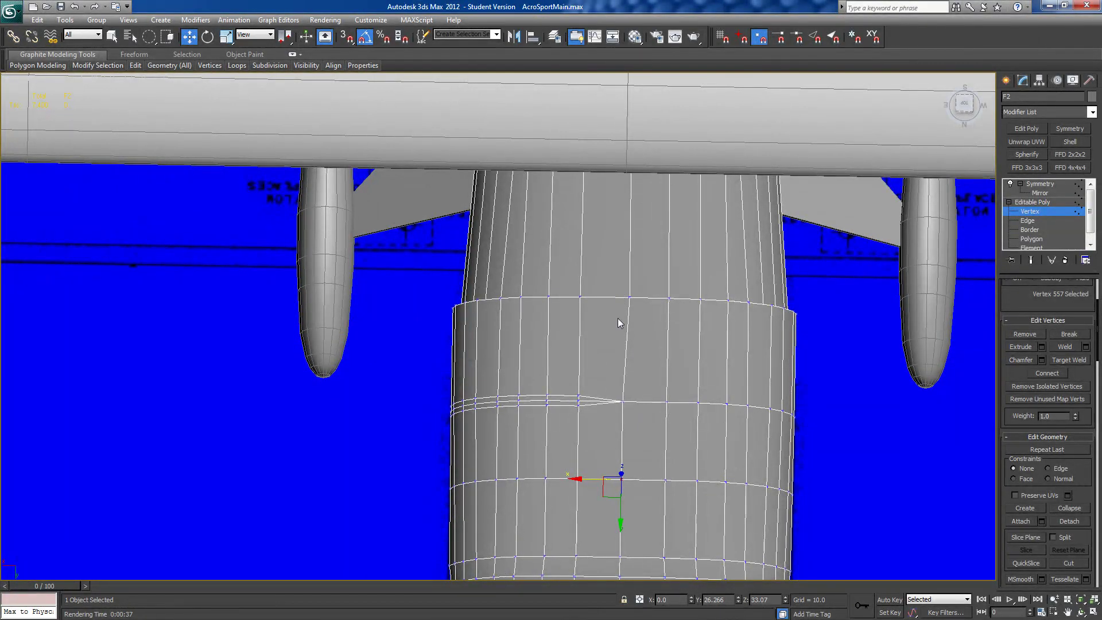
pyautogui.scroll(-2, 667, 344)
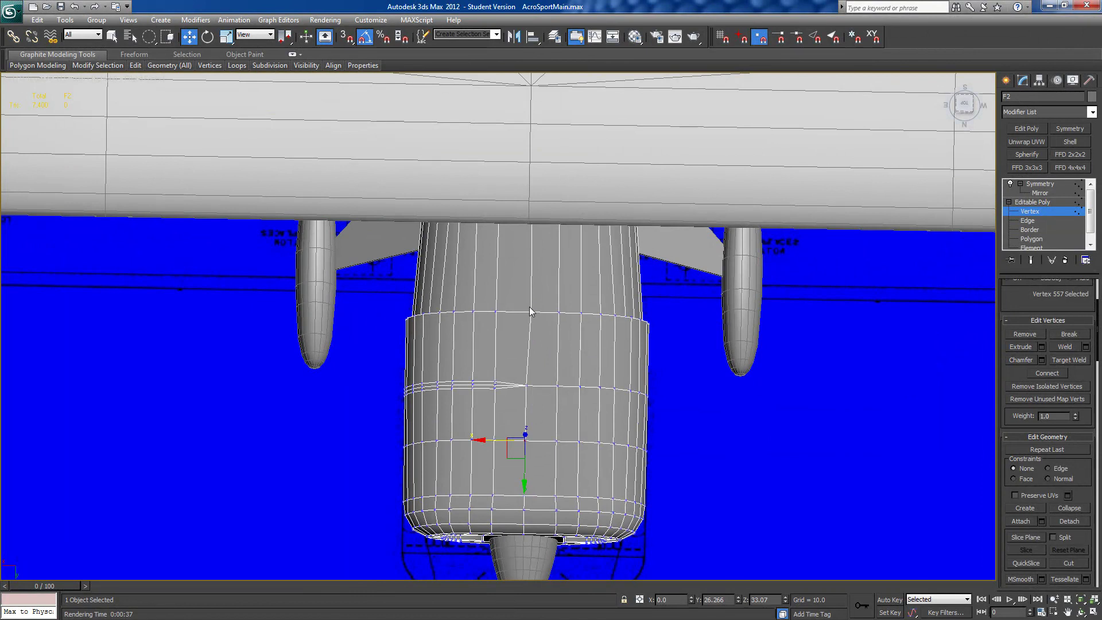
pyautogui.keyDown('alt'); pyautogui.moveTo(556, 313); pyautogui.dragTo(577, 246, button='middle'); pyautogui.keyUp('alt')
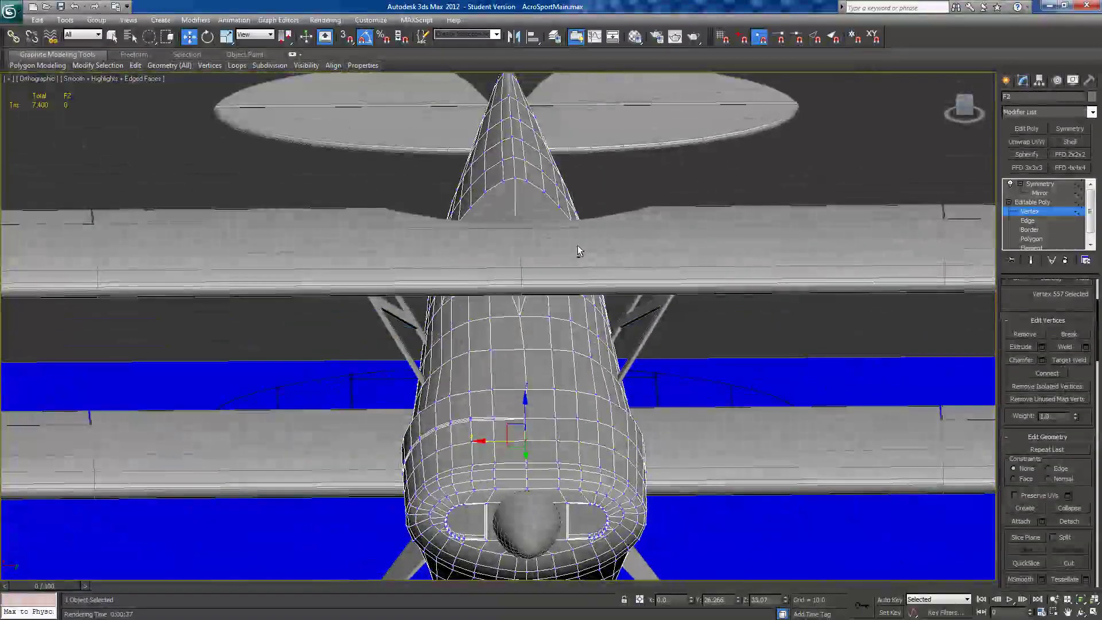
pyautogui.click(968, 109)
pyautogui.rightClick(705, 364)
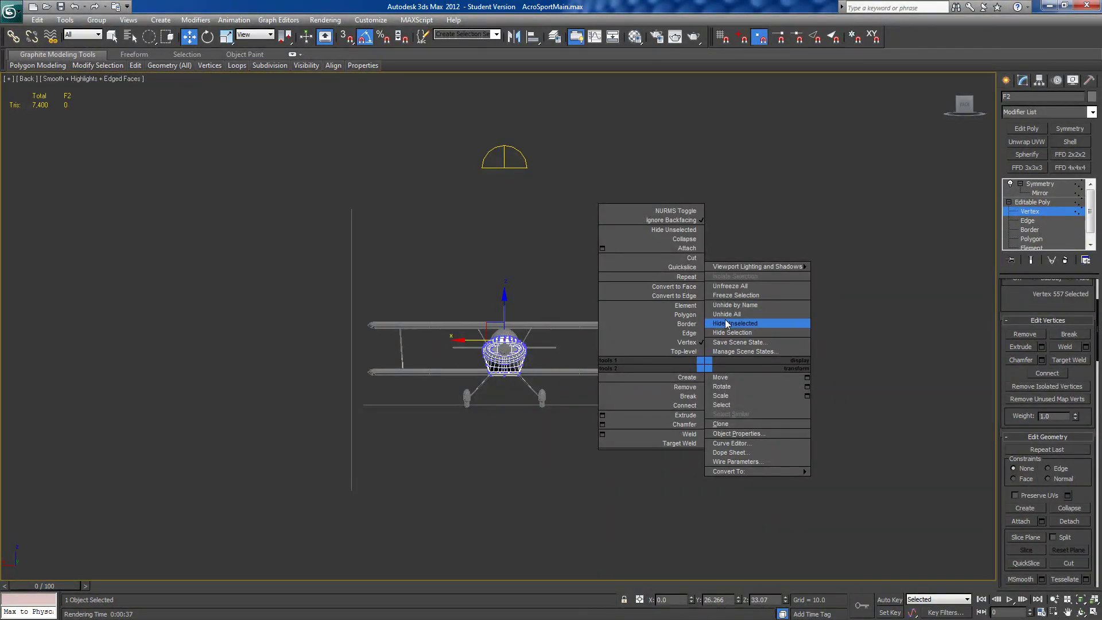
pyautogui.click(731, 333)
pyautogui.moveTo(581, 413); pyautogui.dragTo(625, 410, button='middle')
pyautogui.scroll(5, 625, 410)
pyautogui.click(964, 112)
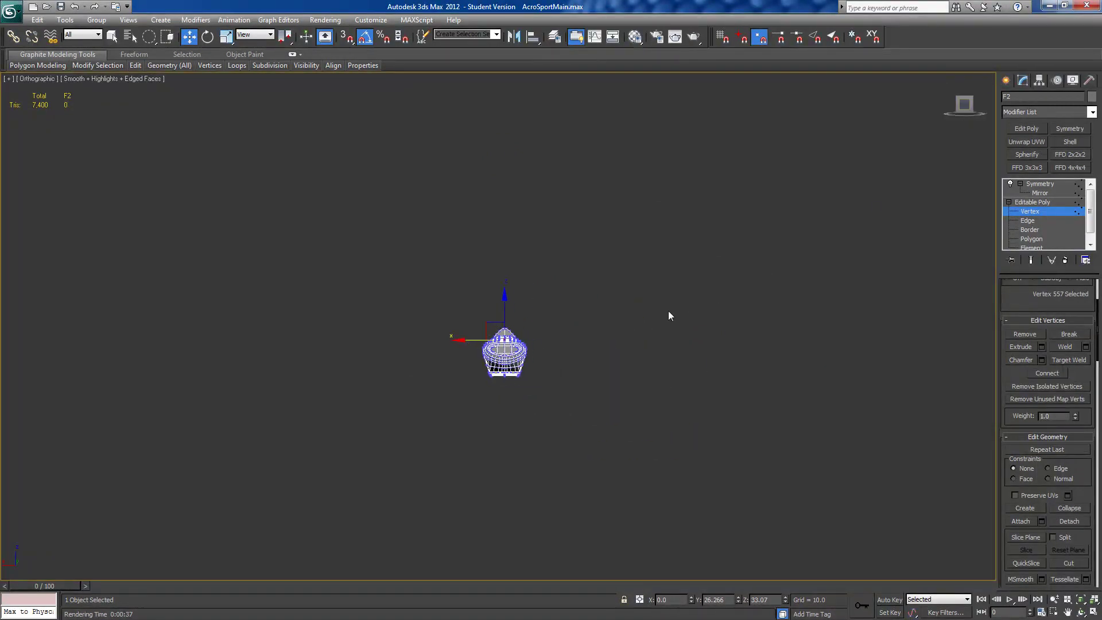
# - Switch the fuselage to polygon editing and select the visible polygons on one half in the back view
pyautogui.scroll(10, 667, 308)
pyautogui.moveTo(666, 309); pyautogui.dragTo(669, 195, button='middle')
pyautogui.scroll(-4, 664, 223)
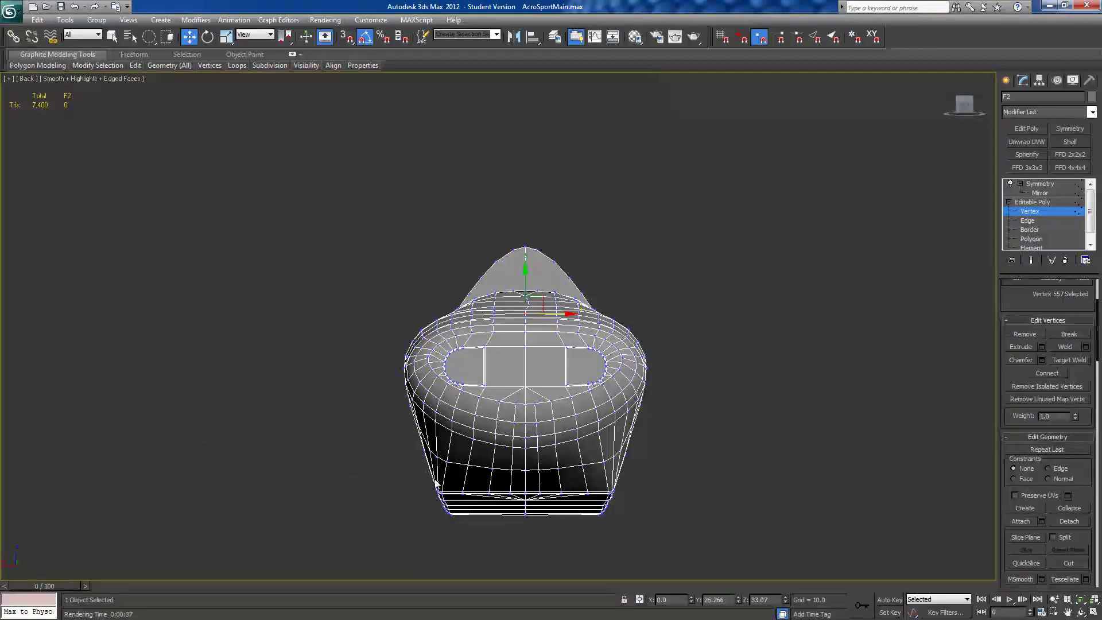
pyautogui.moveTo(154, 43); pyautogui.dragTo(150, 37)
pyautogui.moveTo(317, 179); pyautogui.dragTo(524, 567)
pyautogui.click(1033, 239)
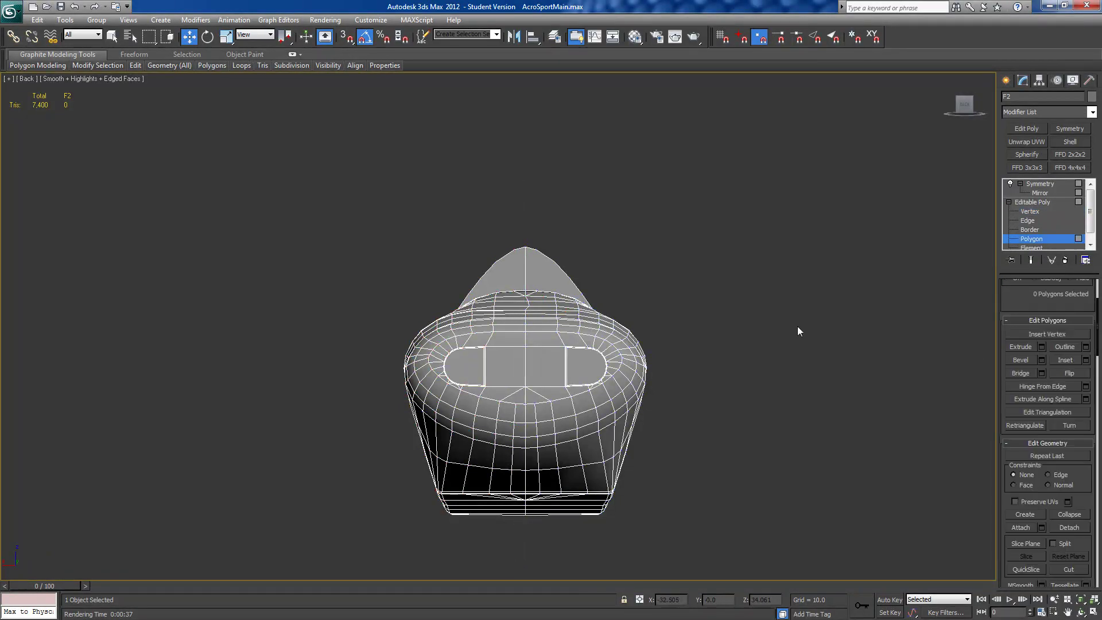
pyautogui.moveTo(525, 171); pyautogui.dragTo(452, 470)
pyautogui.moveTo(520, 225); pyautogui.dragTo(383, 540)
pyautogui.keyDown('alt'); pyautogui.moveTo(383, 539); pyautogui.dragTo(545, 451, button='middle'); pyautogui.keyUp('alt')
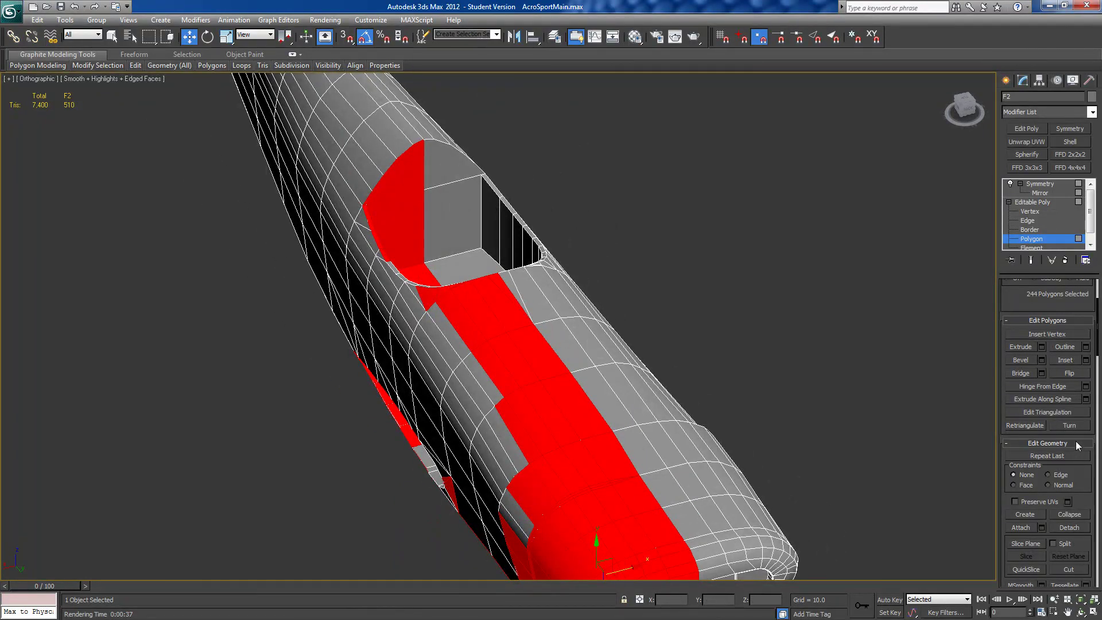
# - Turn off Ignore Backfacing and reselect the polygons on the same fuselage half from the back view
pyautogui.scroll(3, 1073, 431)
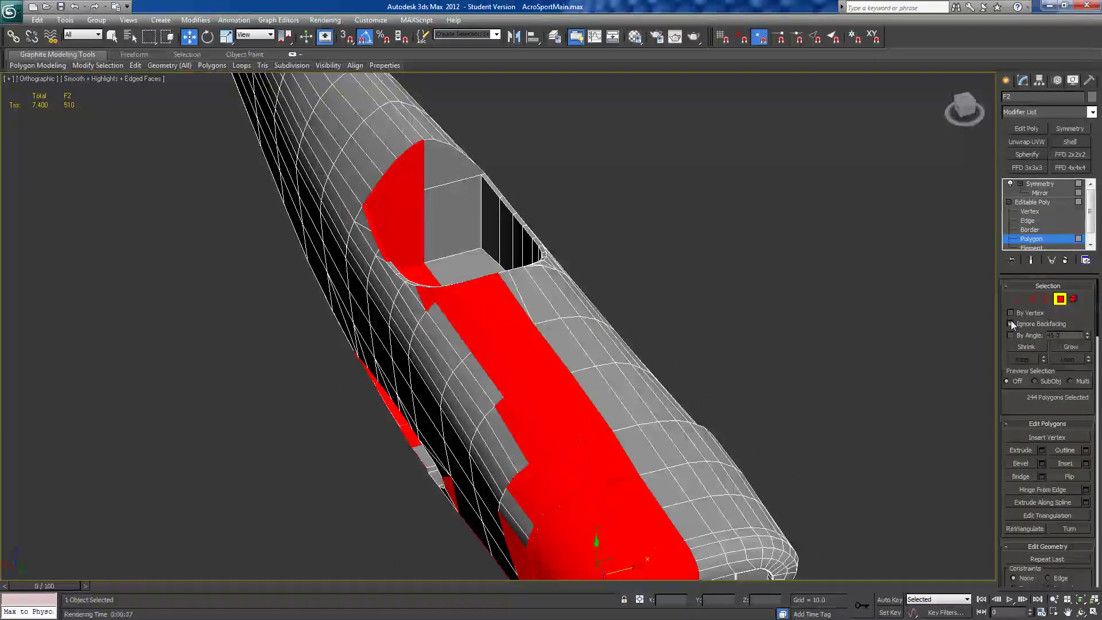
pyautogui.click(969, 114)
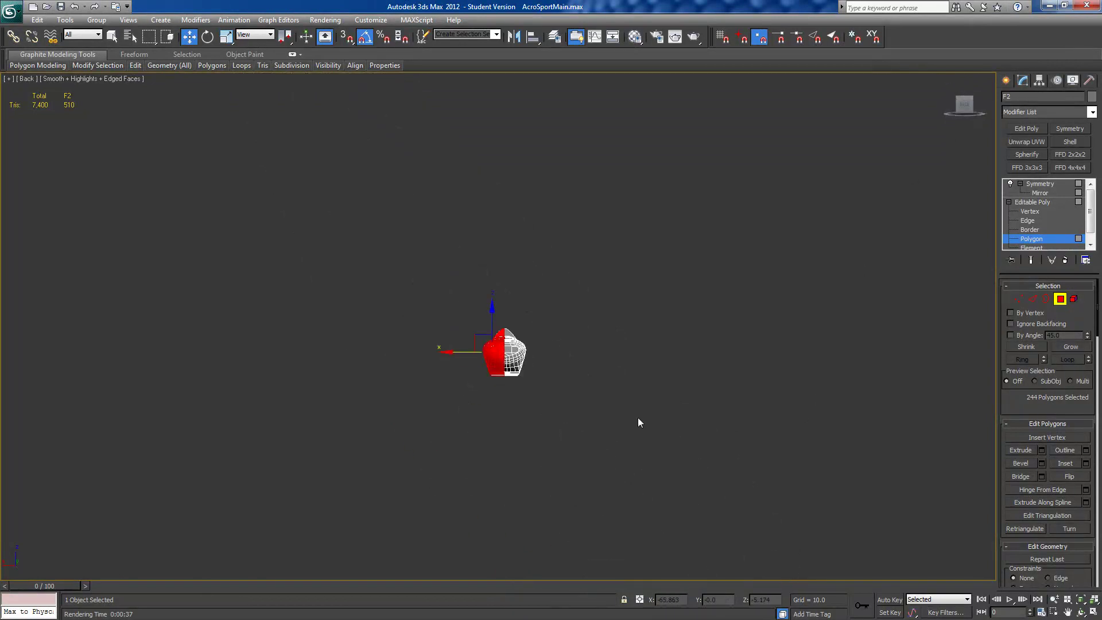
pyautogui.scroll(5, 638, 418)
pyautogui.moveTo(521, 533); pyautogui.dragTo(408, 290)
pyautogui.keyDown('alt'); pyautogui.moveTo(408, 290); pyautogui.dragTo(512, 353, button='middle'); pyautogui.keyUp('alt')
pyautogui.scroll(4, 430, 358)
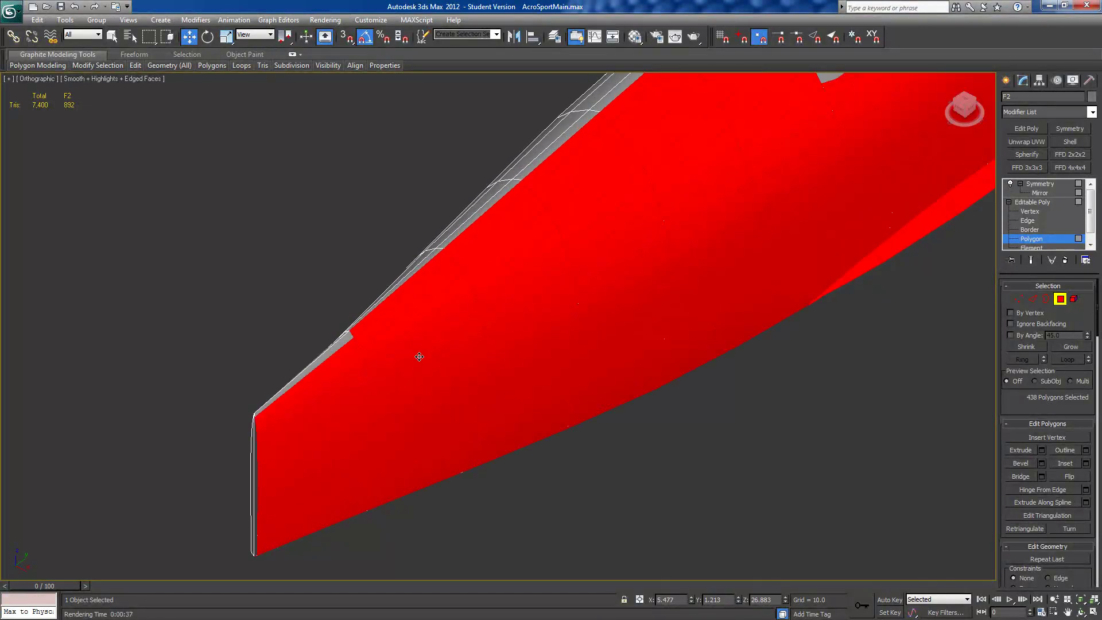
# - Add the missed polygons at the tail to the selection and delete that half of the fuselage
pyautogui.keyDown('ctrl'); pyautogui.click(320, 362); pyautogui.keyUp('ctrl')
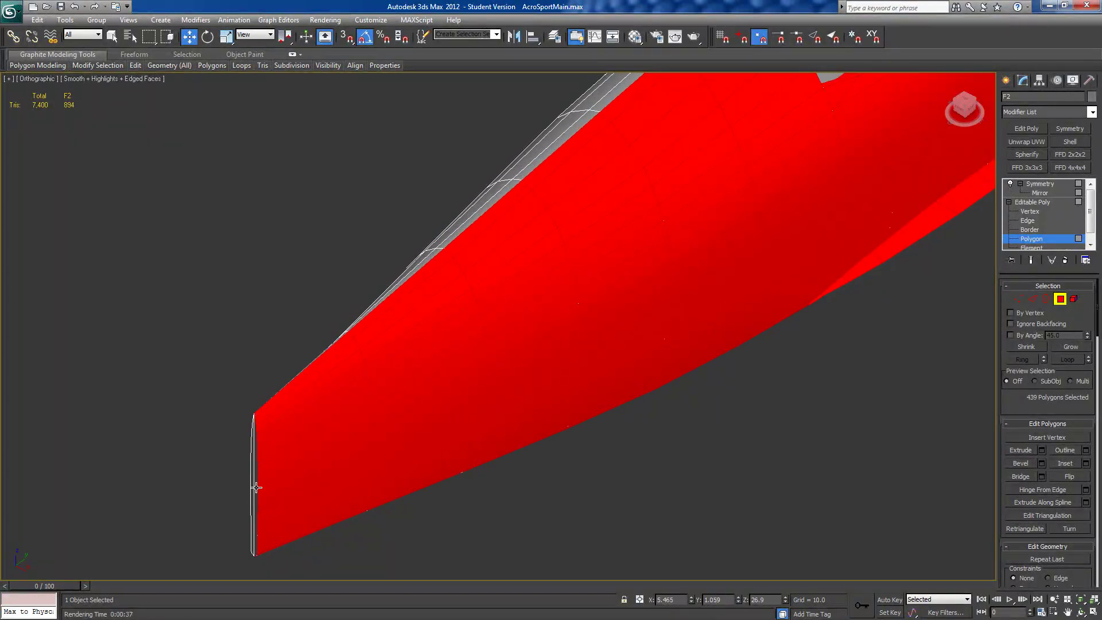
pyautogui.scroll(-5, 293, 487)
pyautogui.keyDown('alt'); pyautogui.moveTo(528, 443); pyautogui.dragTo(405, 405, button='middle'); pyautogui.keyUp('alt')
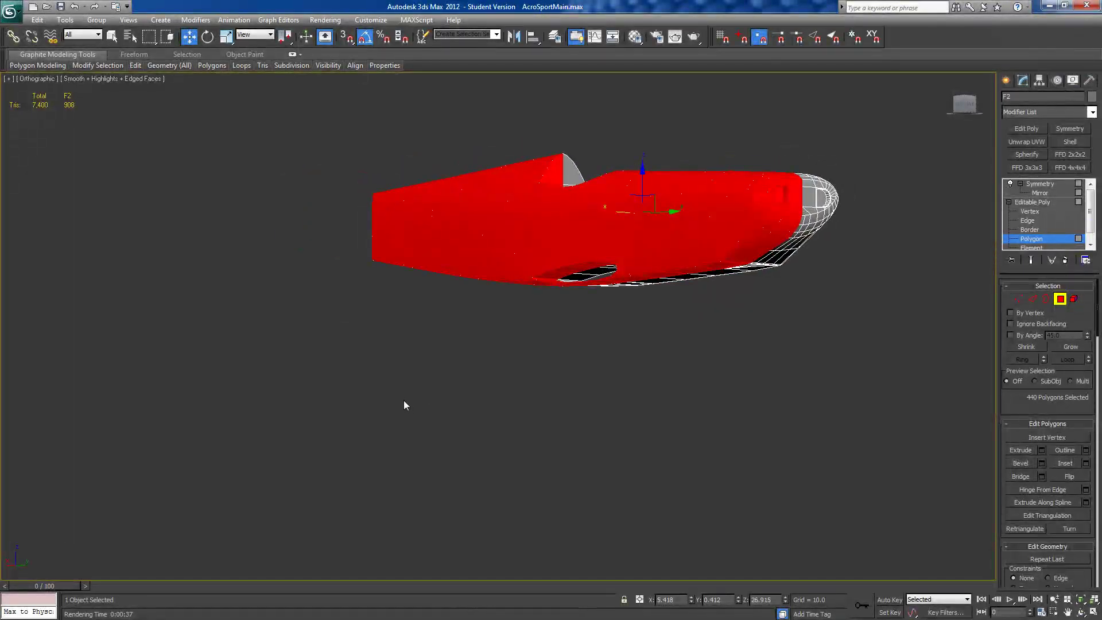
pyautogui.click(470, 475)
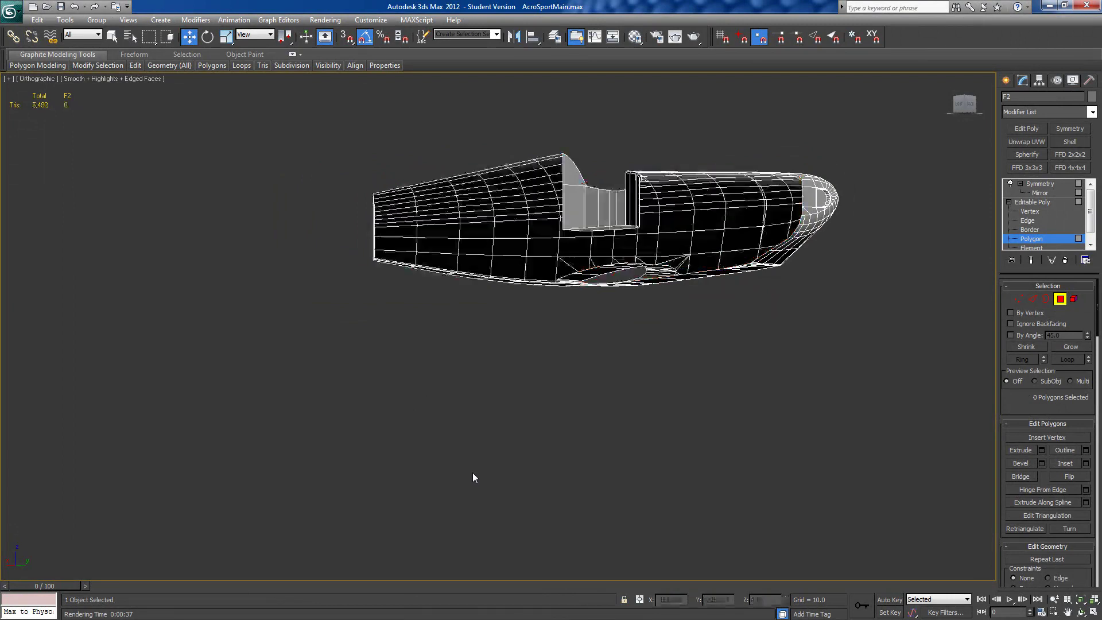
pyautogui.keyDown('alt'); pyautogui.moveTo(657, 440); pyautogui.dragTo(931, 354, button='middle'); pyautogui.keyUp('alt')
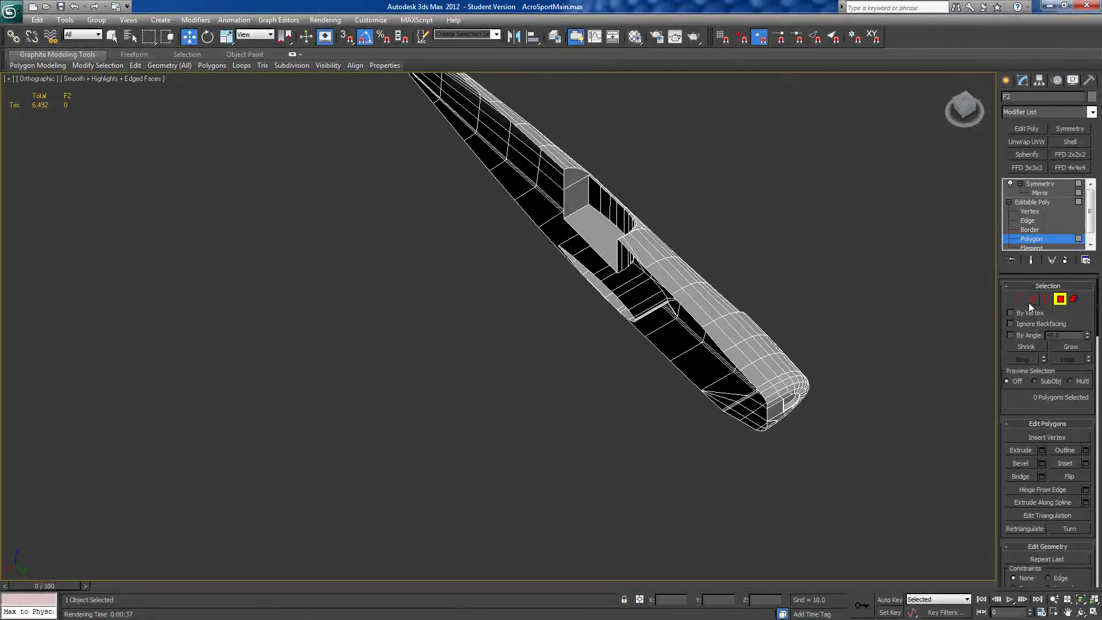
# - Select the open centreline border of the remaining fuselage half and convert the selection to vertices
pyautogui.click(1046, 299)
pyautogui.keyDown('alt'); pyautogui.moveTo(631, 334); pyautogui.dragTo(451, 360, button='middle'); pyautogui.keyUp('alt')
pyautogui.click(450, 352)
pyautogui.moveTo(475, 402)
pyautogui.keyDown('alt'); pyautogui.mouseDown(button='middle')
pyautogui.moveTo(589, 378)
pyautogui.moveTo(555, 422)
pyautogui.moveTo(579, 390)
pyautogui.moveTo(489, 406)
pyautogui.mouseUp(button='middle'); pyautogui.keyUp('alt')
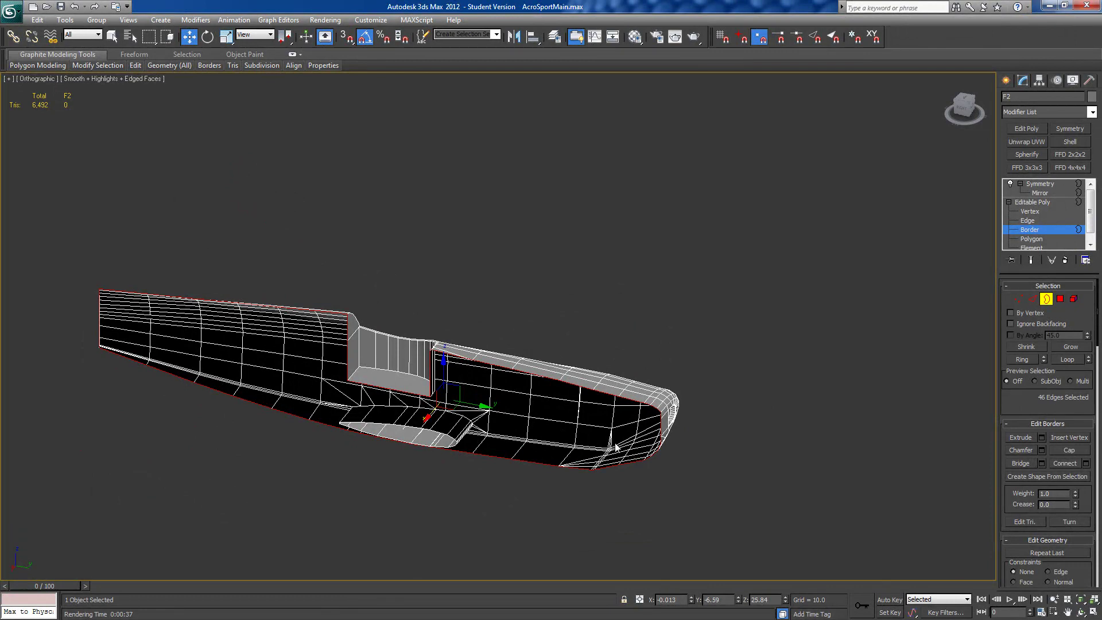
pyautogui.keyDown('ctrl'); pyautogui.click(1020, 299); pyautogui.keyUp('ctrl')
# - Flatten the selected centreline vertices into a straight line by scaling them along the X axis
pyautogui.click(230, 41)
pyautogui.keyDown('alt'); pyautogui.moveTo(518, 297); pyautogui.dragTo(505, 356, button='middle'); pyautogui.keyUp('alt')
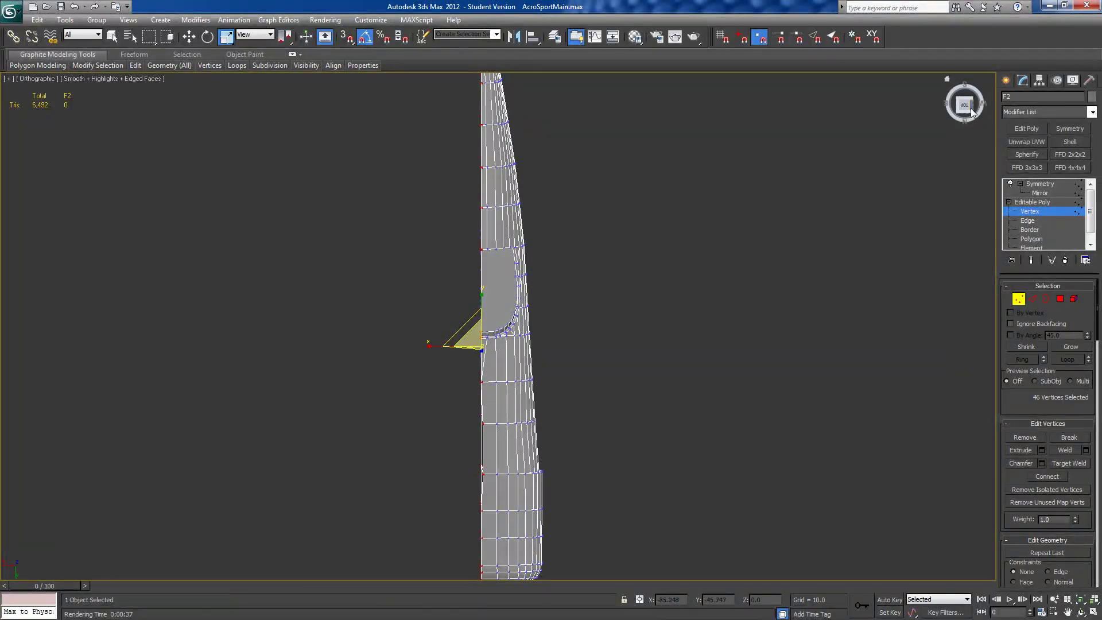
pyautogui.scroll(-3, 541, 468)
pyautogui.moveTo(541, 467); pyautogui.dragTo(547, 449, button='middle')
pyautogui.scroll(4, 546, 448)
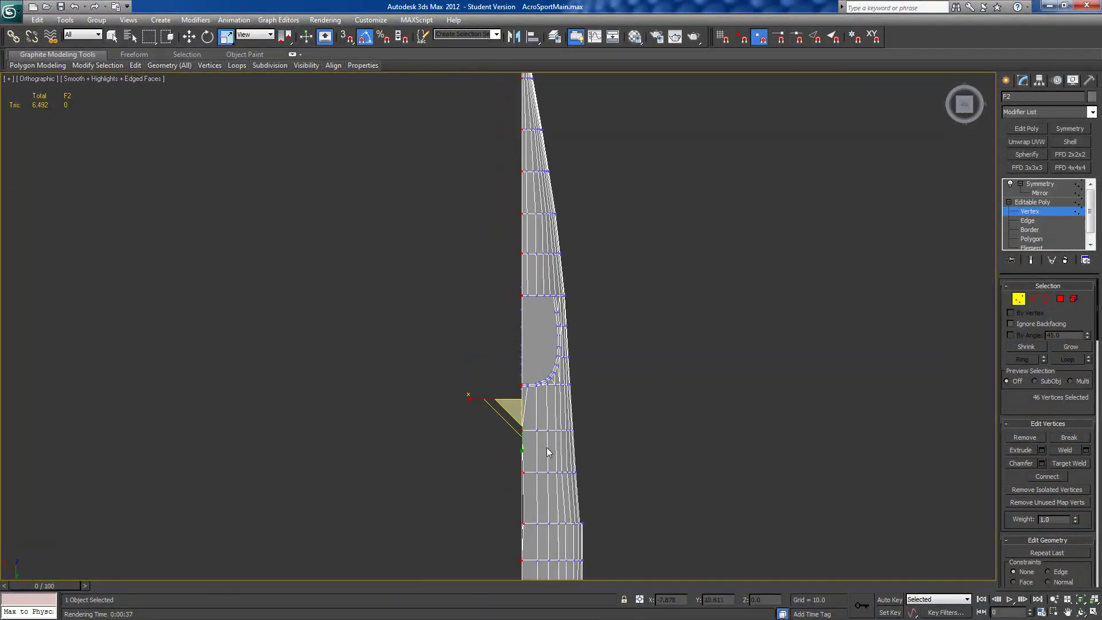
pyautogui.moveTo(441, 323); pyautogui.dragTo(509, 334)
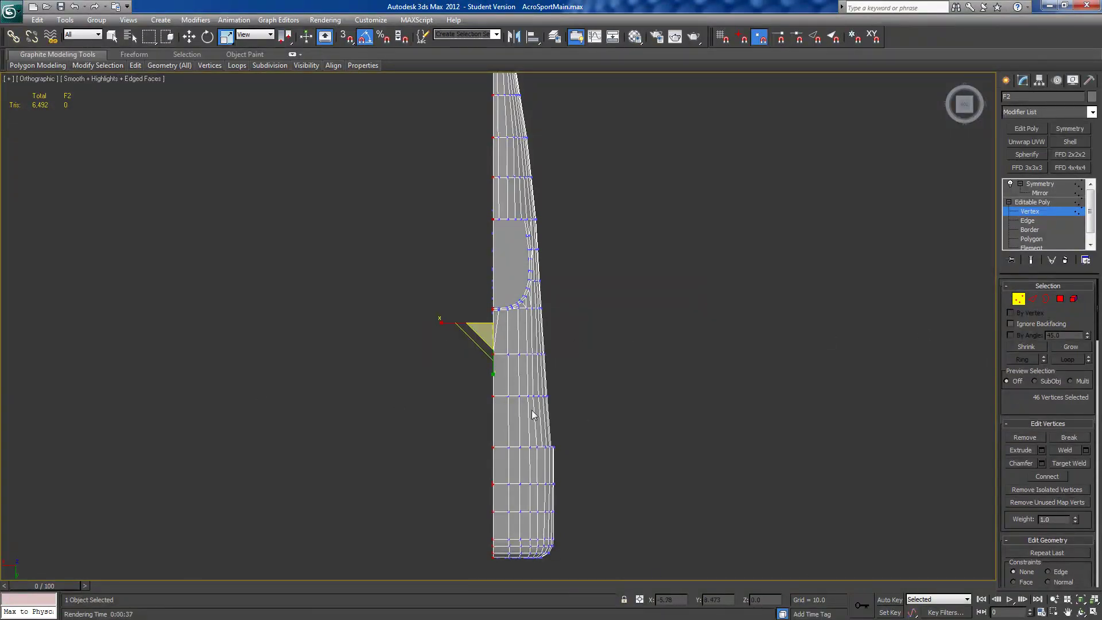
# - Set the X position of the centreline vertices to 0 and clear the selection
pyautogui.click(184, 37)
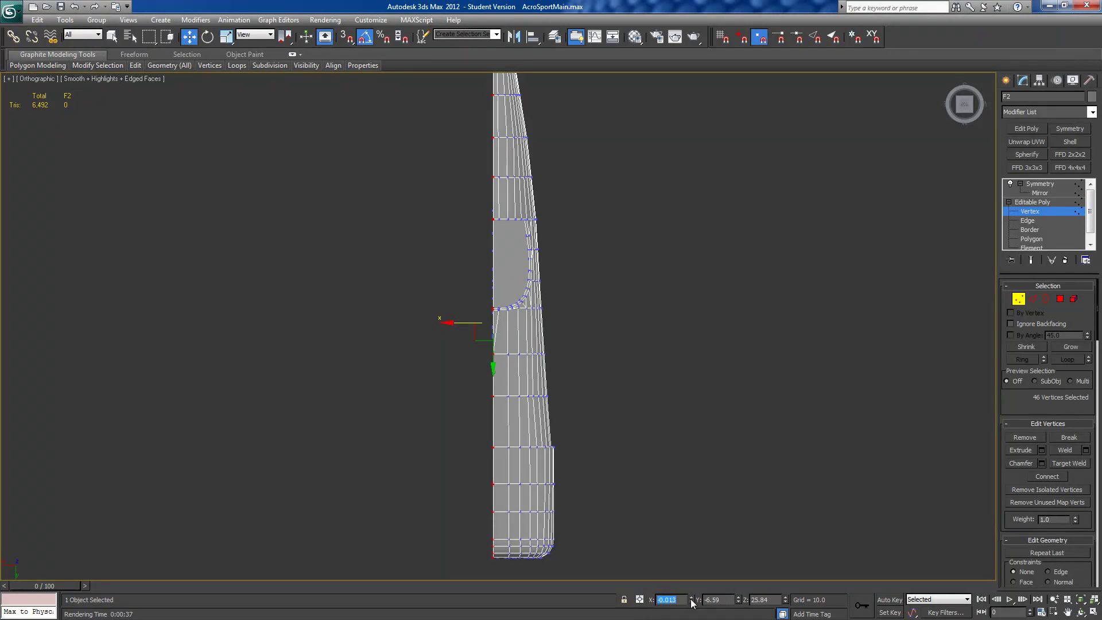
pyautogui.click(617, 374)
pyautogui.keyDown('alt'); pyautogui.moveTo(491, 508); pyautogui.dragTo(581, 424, button='middle'); pyautogui.keyUp('alt')
pyautogui.scroll(3, 580, 424)
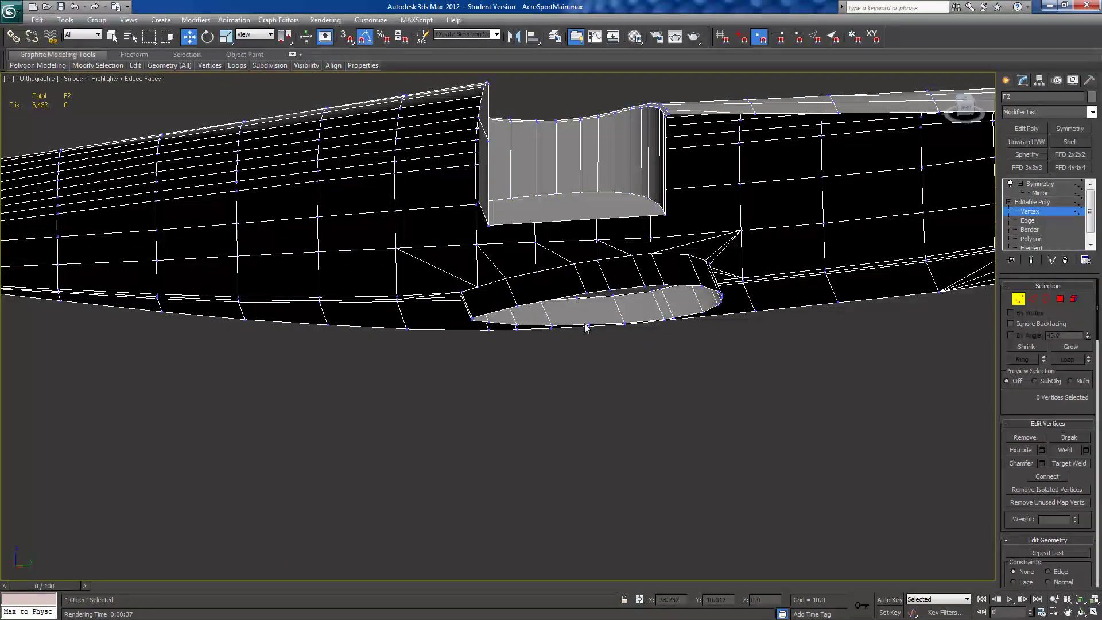
# - Select the open border of the belly recess beneath the cockpit and convert the selection to vertices
pyautogui.click(1045, 299)
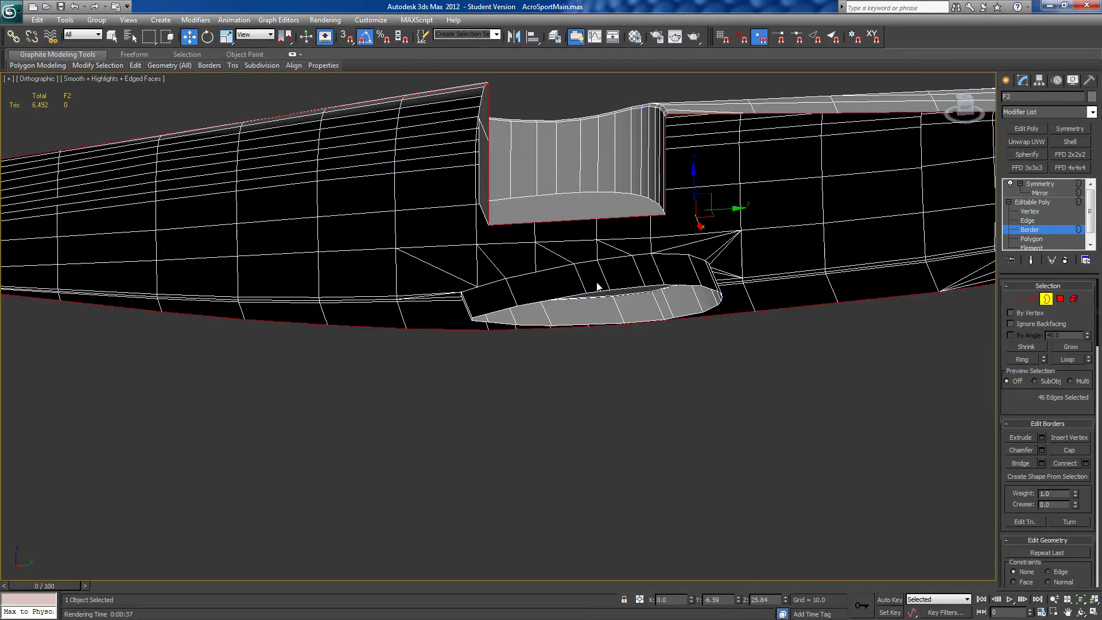
pyautogui.click(670, 283)
pyautogui.keyDown('alt'); pyautogui.moveTo(670, 283); pyautogui.dragTo(935, 376, button='middle'); pyautogui.keyUp('alt')
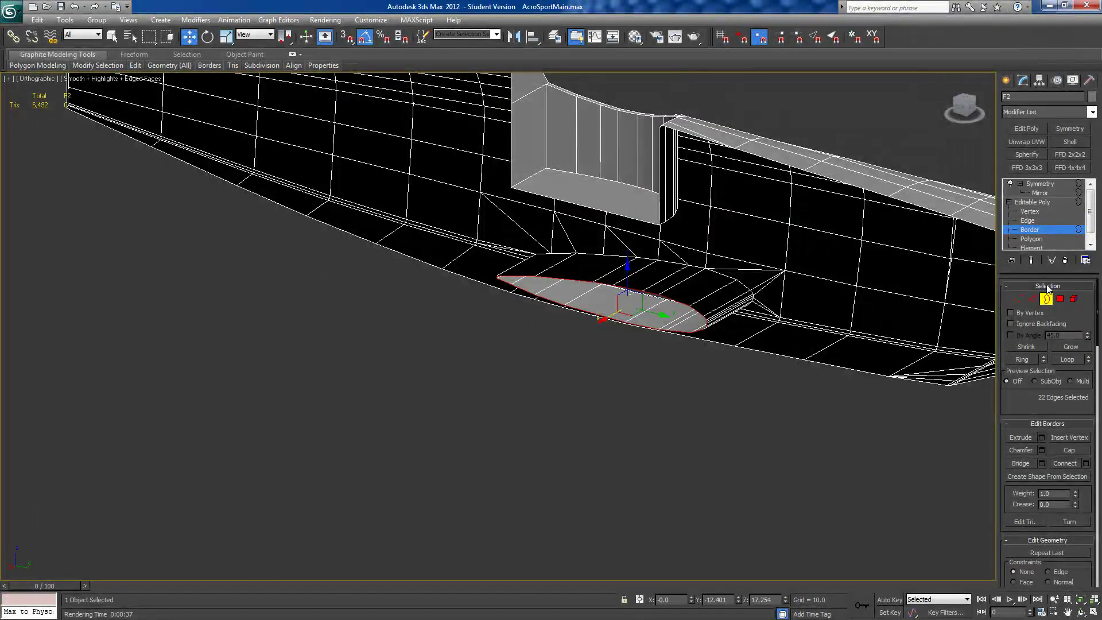
pyautogui.keyDown('ctrl'); pyautogui.click(1017, 299); pyautogui.keyUp('ctrl')
pyautogui.keyDown('alt'); pyautogui.moveTo(523, 402); pyautogui.dragTo(440, 195, button='middle'); pyautogui.keyUp('alt')
# - Align the belly recess border vertices to the centreline at X position 0
pyautogui.click(226, 37)
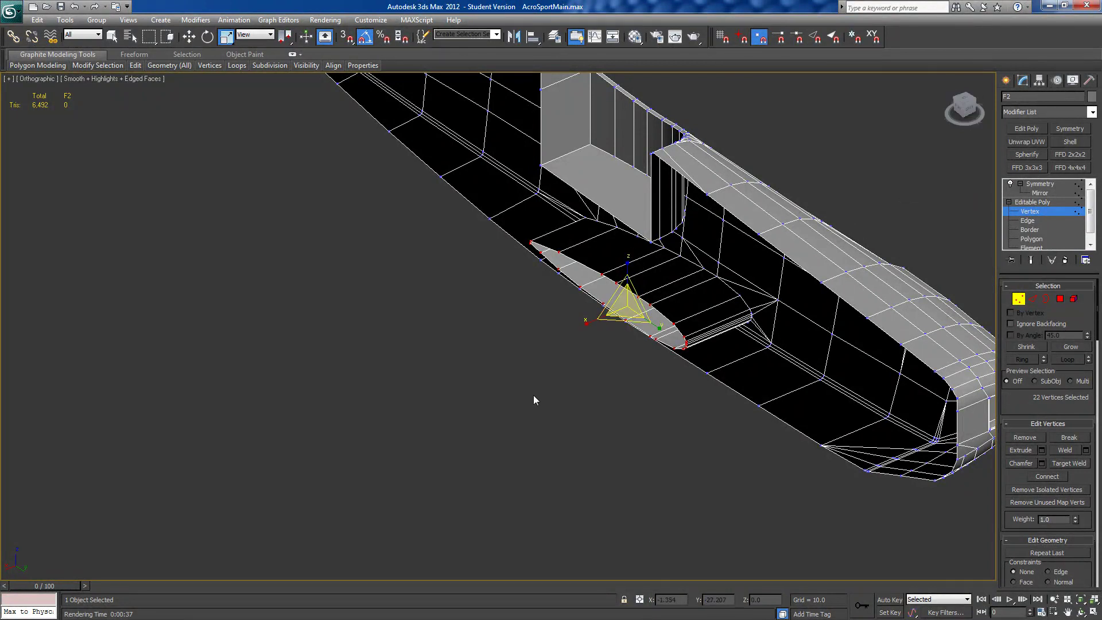
pyautogui.keyDown('alt'); pyautogui.moveTo(523, 401); pyautogui.dragTo(523, 365, button='middle'); pyautogui.keyUp('alt')
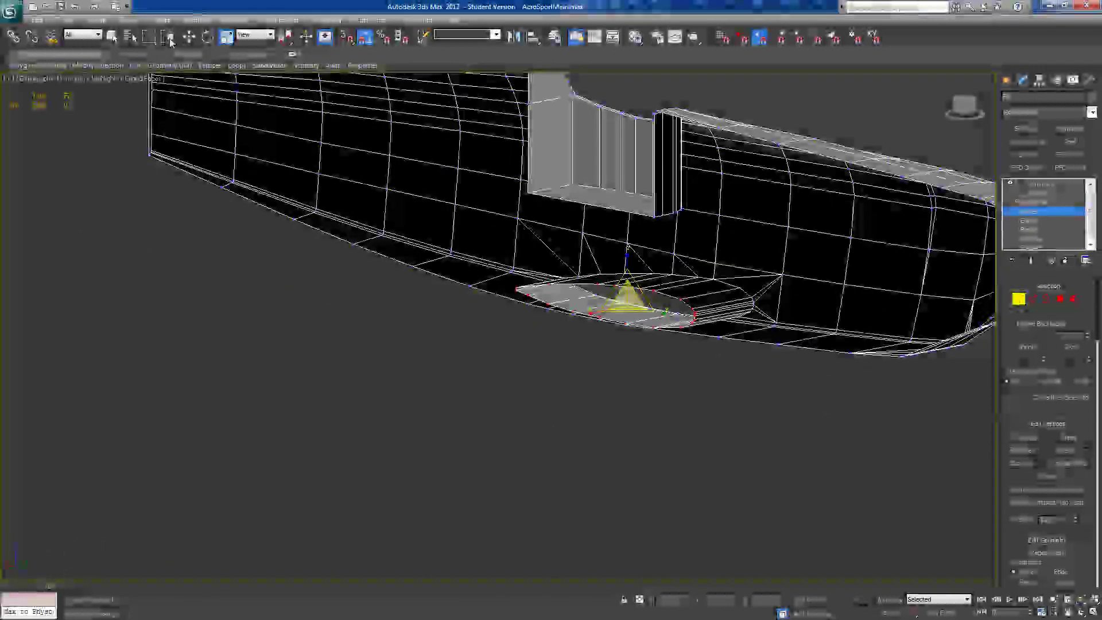
pyautogui.click(190, 38)
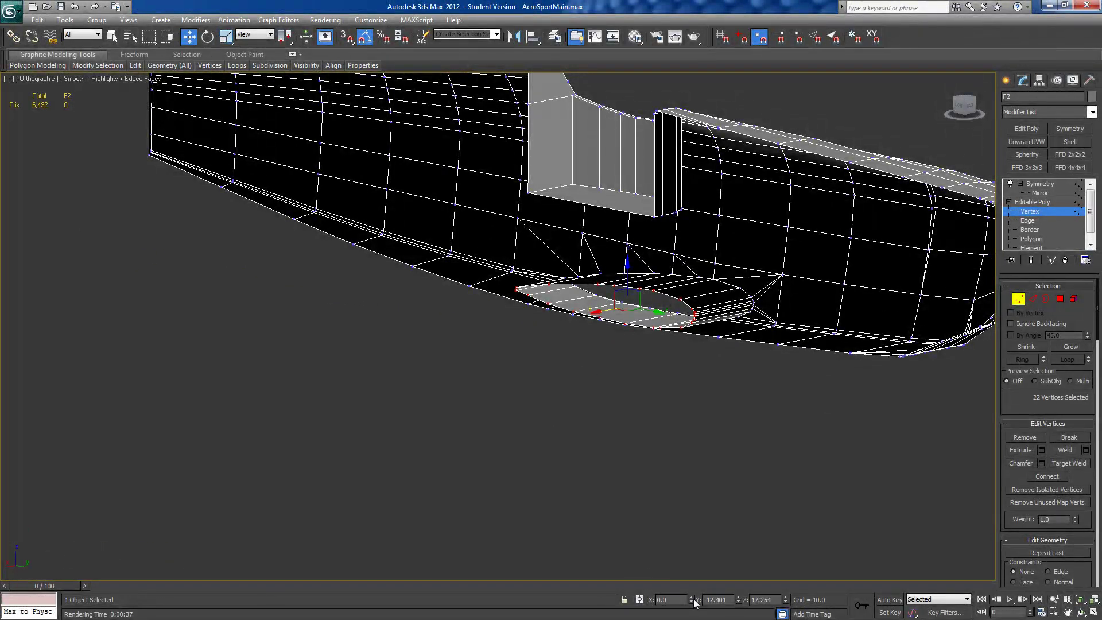
pyautogui.keyDown('alt'); pyautogui.moveTo(664, 401); pyautogui.dragTo(543, 462, button='middle'); pyautogui.keyUp('alt')
pyautogui.scroll(-2, 543, 462)
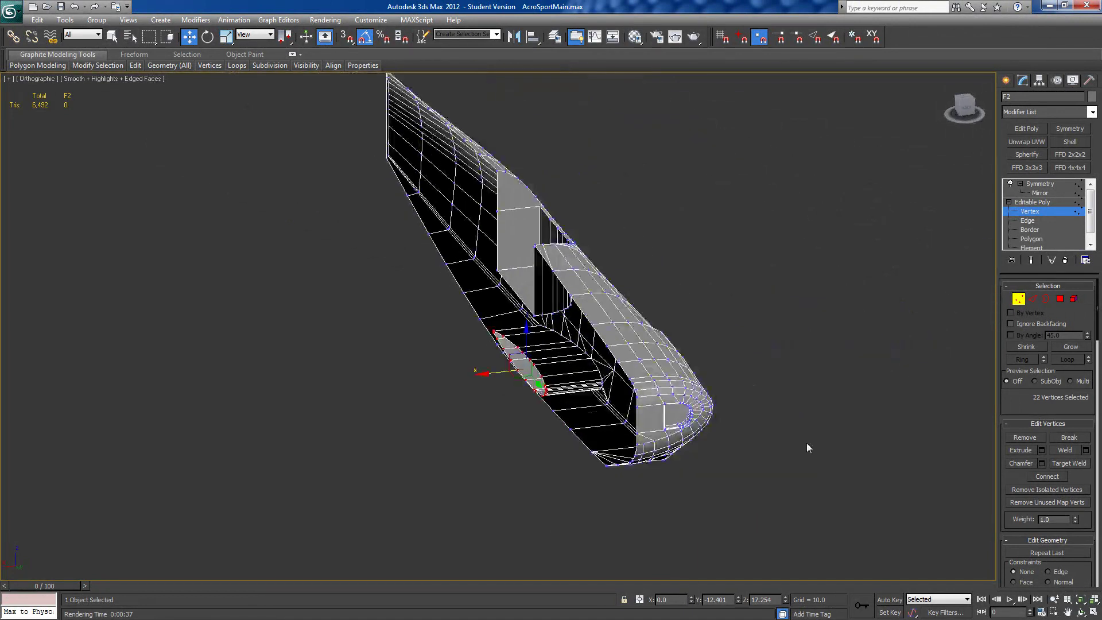
# - Leave vertex editing and return to the Symmetry modifier to show the full mirrored fuselage
pyautogui.click(1015, 298)
pyautogui.moveTo(816, 339)
pyautogui.keyDown('alt'); pyautogui.mouseDown(button='middle')
pyautogui.moveTo(715, 379)
pyautogui.moveTo(815, 324)
pyautogui.mouseUp(button='middle'); pyautogui.keyUp('alt')
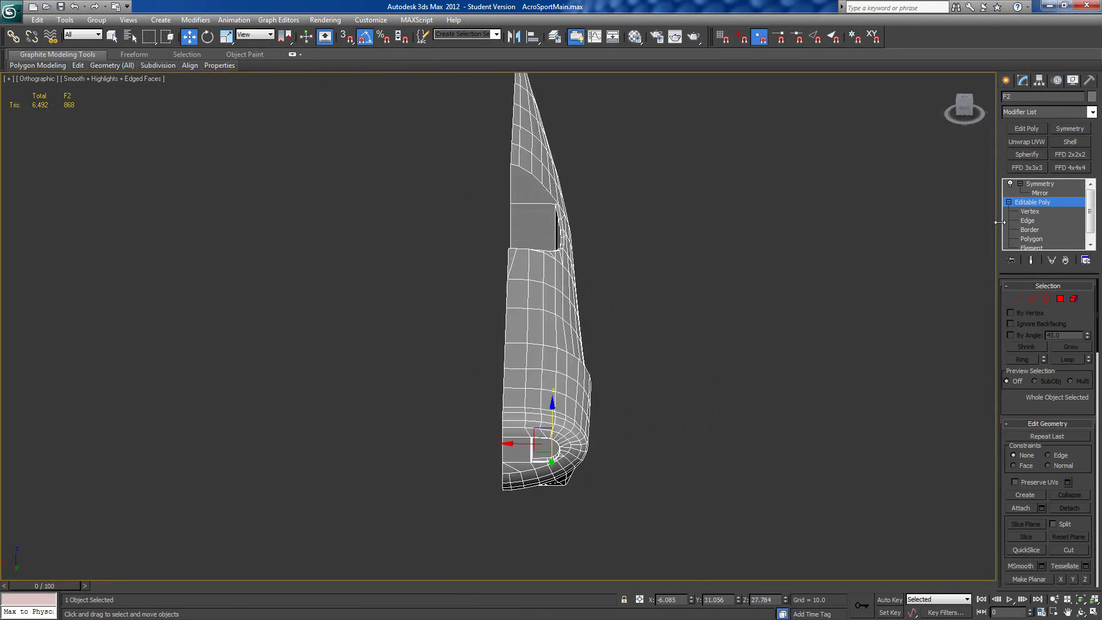
pyautogui.click(1037, 184)
pyautogui.keyDown('alt'); pyautogui.moveTo(683, 322); pyautogui.dragTo(609, 360, button='middle'); pyautogui.keyUp('alt')
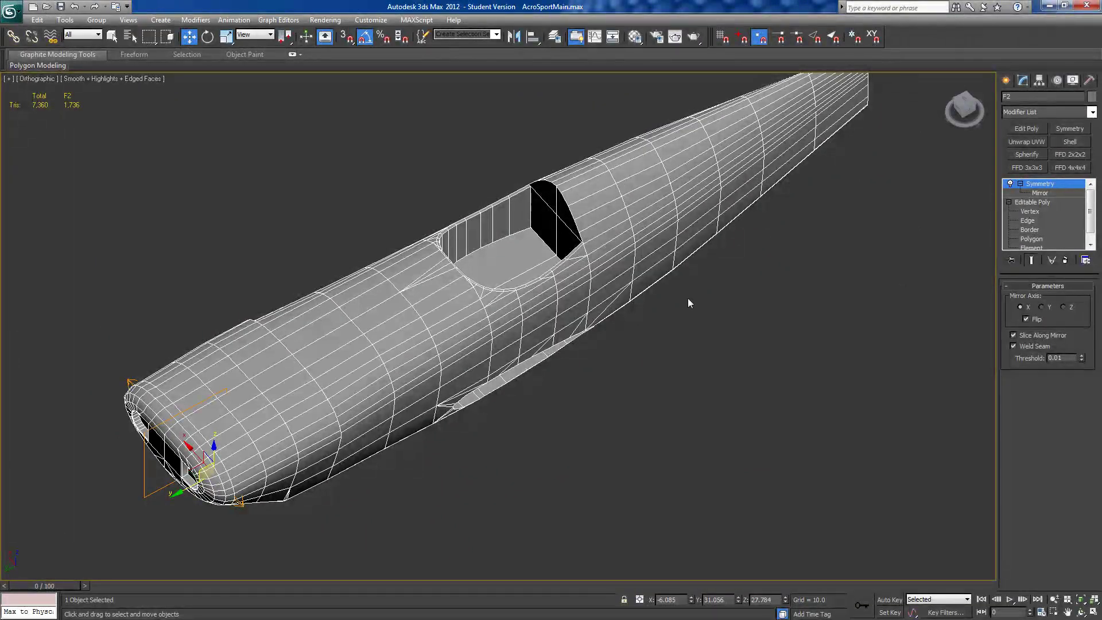
# - Check the mirrored fuselage from several sides and collapse its whole modifier stack into an Editable Poly
pyautogui.keyDown('alt'); pyautogui.moveTo(594, 358); pyautogui.dragTo(619, 225, button='middle'); pyautogui.keyUp('alt')
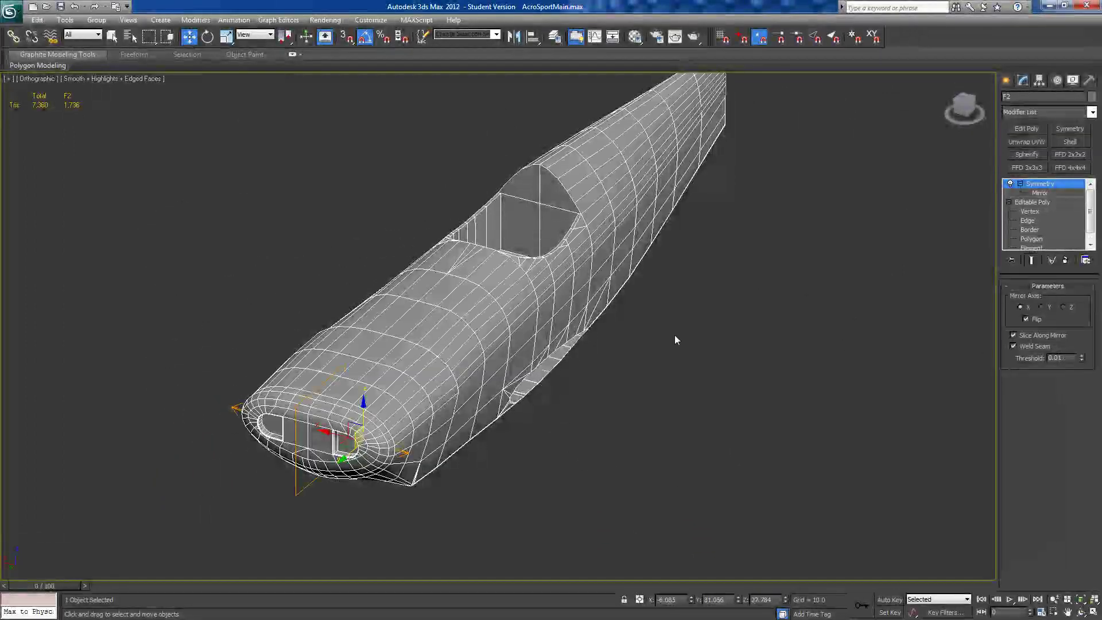
pyautogui.moveTo(651, 323); pyautogui.dragTo(714, 325, button='middle')
pyautogui.scroll(2, 780, 328)
pyautogui.keyDown('alt'); pyautogui.moveTo(714, 324); pyautogui.dragTo(687, 315); pyautogui.keyUp('alt')
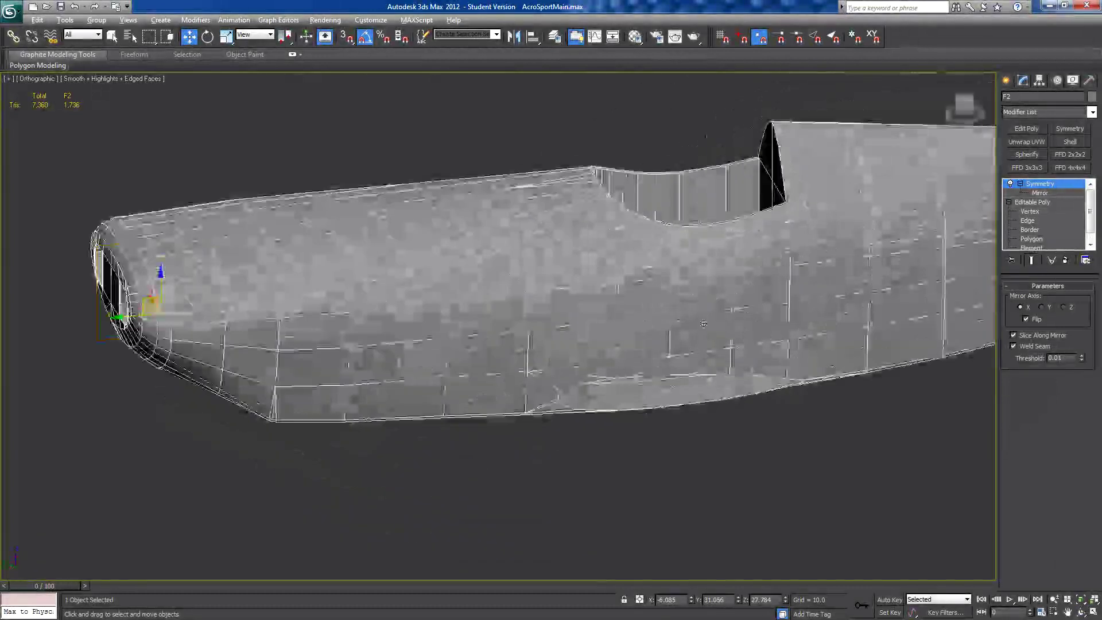
pyautogui.keyDown('alt'); pyautogui.moveTo(277, 342); pyautogui.dragTo(364, 315, button='middle'); pyautogui.keyUp('alt')
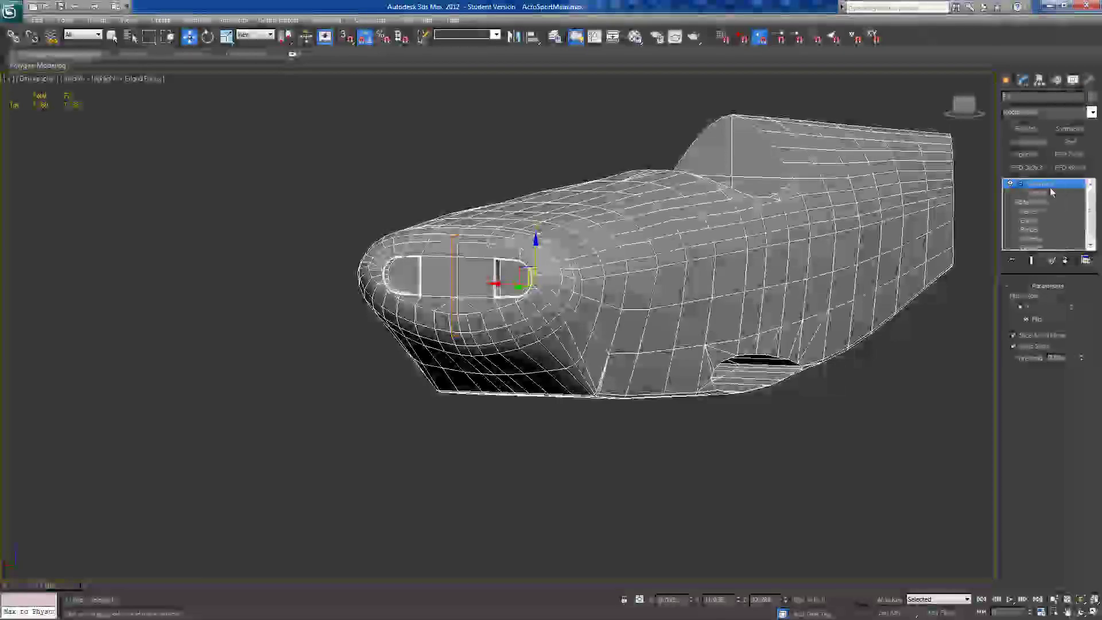
pyautogui.rightClick(1050, 184)
pyautogui.click(983, 300)
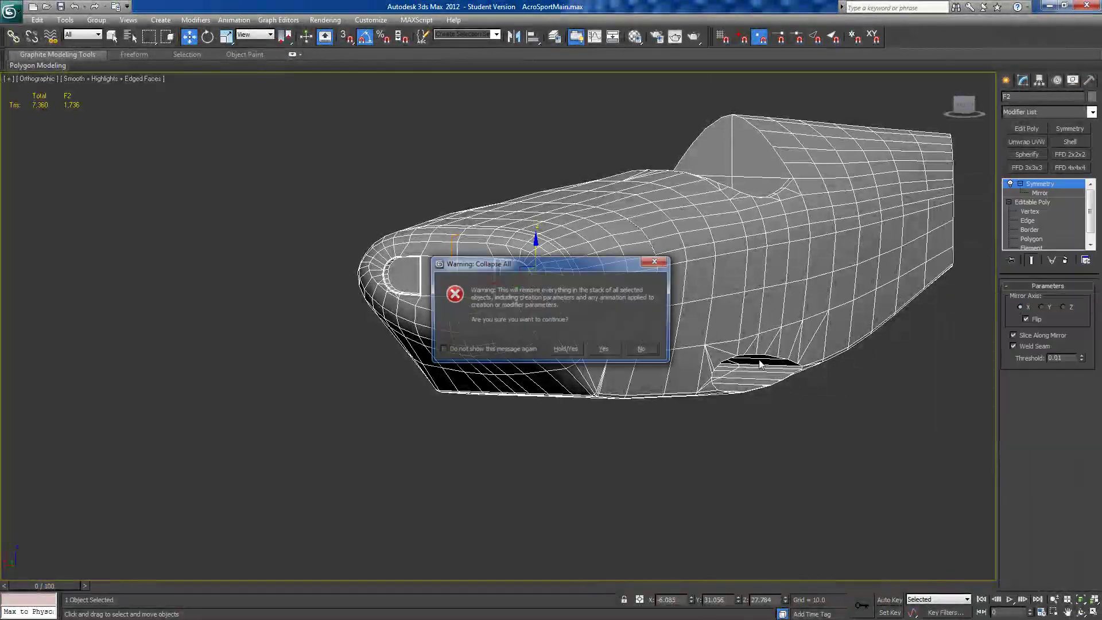
pyautogui.click(637, 346)
pyautogui.moveTo(722, 309); pyautogui.dragTo(551, 340, button='middle')
pyautogui.scroll(-2, 642, 347)
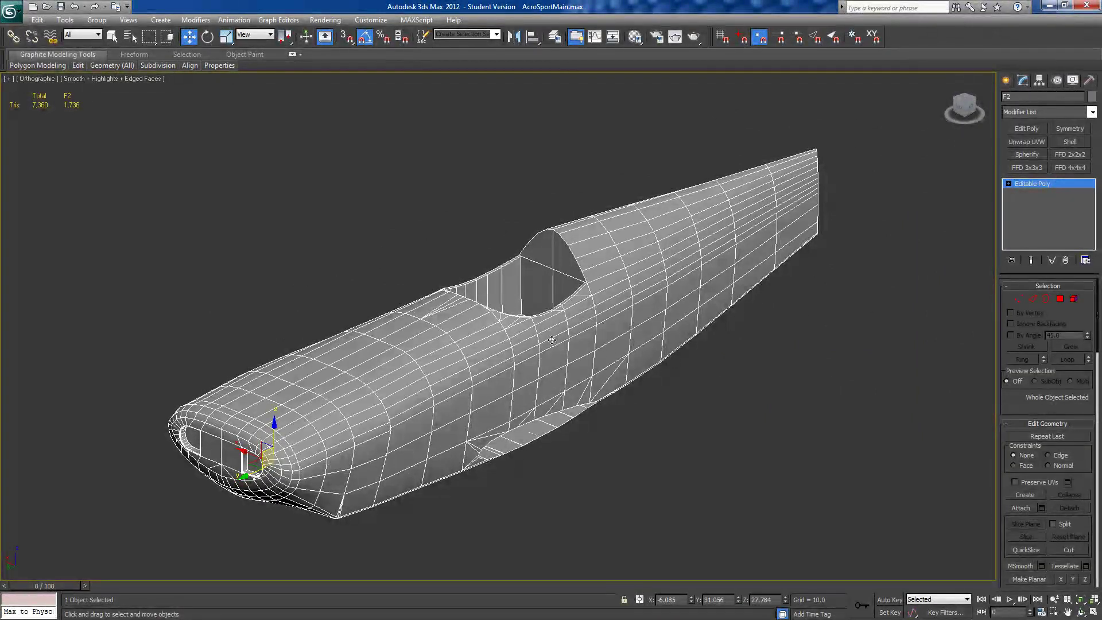
# - Switch to a perspective view and unhide all the objects in the scene
pyautogui.press('p')
pyautogui.rightClick(677, 343)
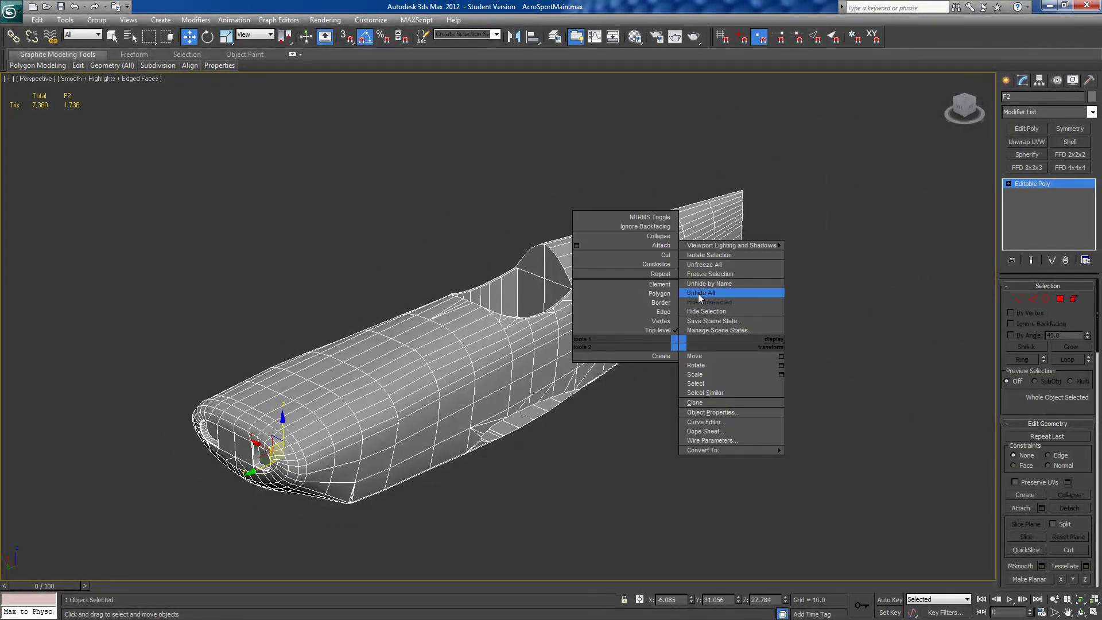
pyautogui.click(699, 295)
# - Examine how the rear fuselage meets the fin, rudder and tailplane
pyautogui.moveTo(699, 295)
pyautogui.keyDown('alt'); pyautogui.mouseDown(button='middle')
pyautogui.moveTo(571, 344)
pyautogui.moveTo(571, 307)
pyautogui.moveTo(571, 337)
pyautogui.moveTo(566, 327)
pyautogui.moveTo(602, 350)
pyautogui.mouseUp(button='middle'); pyautogui.keyUp('alt')
pyautogui.moveTo(682, 301); pyautogui.dragTo(376, 389, button='middle')
pyautogui.scroll(4, 548, 302)
pyautogui.scroll(1, 376, 389)
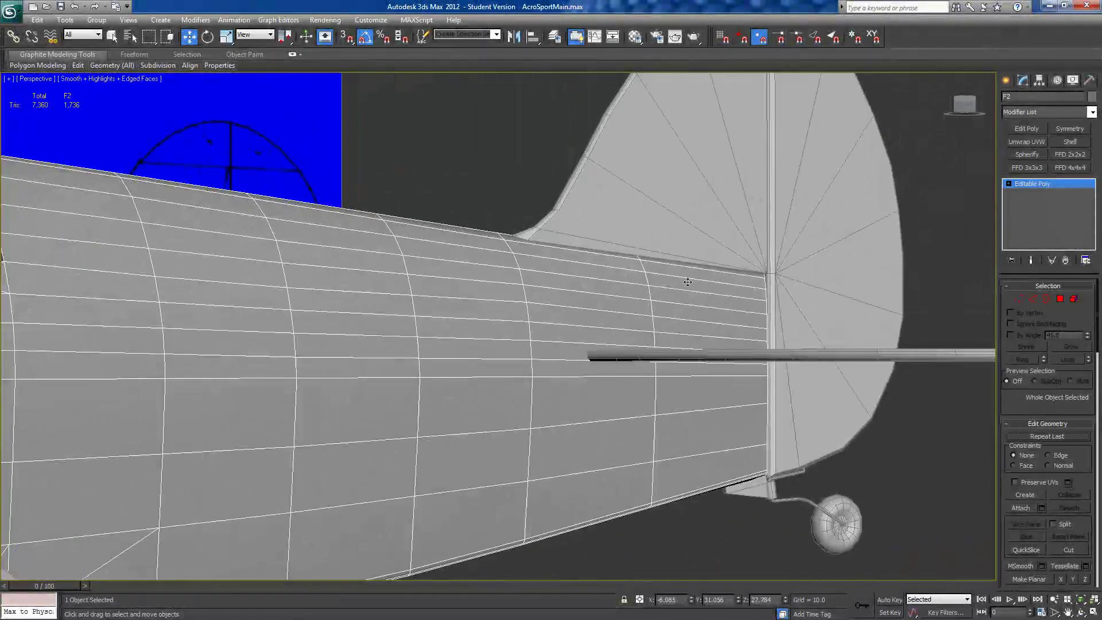
pyautogui.keyDown('alt'); pyautogui.moveTo(717, 283); pyautogui.dragTo(617, 353, button='middle'); pyautogui.keyUp('alt')
pyautogui.scroll(-4, 633, 263)
pyautogui.moveTo(505, 427); pyautogui.dragTo(494, 347, button='middle')
pyautogui.scroll(-4, 509, 191)
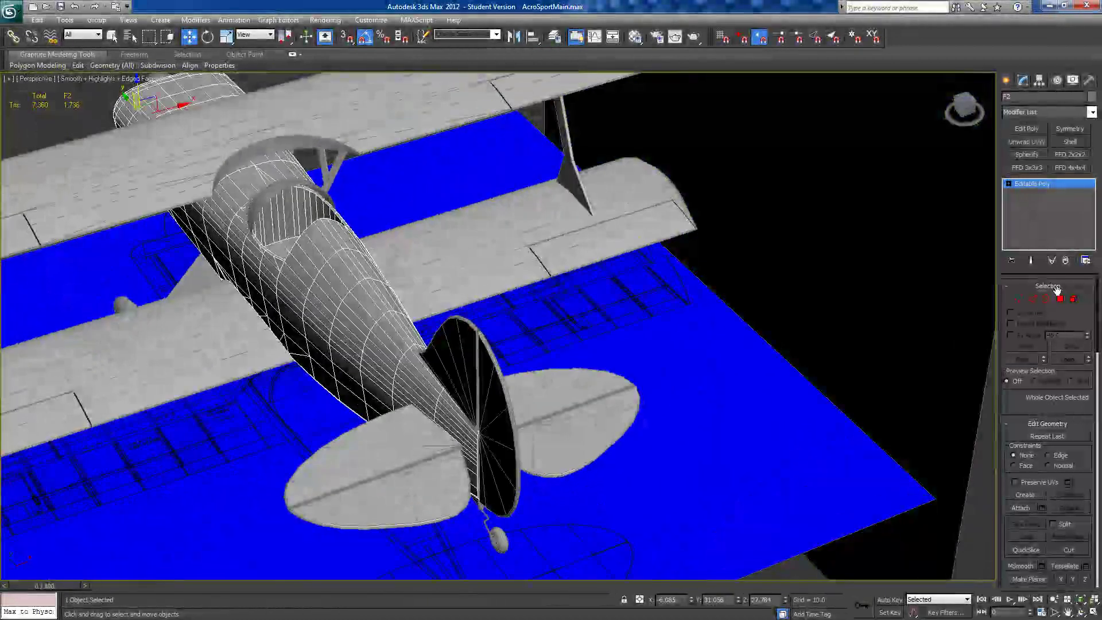
# - Select the two uppermost vertices at the fuselage's tail end and scale them along X beside the fin post
pyautogui.click(1018, 298)
pyautogui.moveTo(485, 385); pyautogui.dragTo(508, 351, button='middle')
pyautogui.scroll(5, 508, 351)
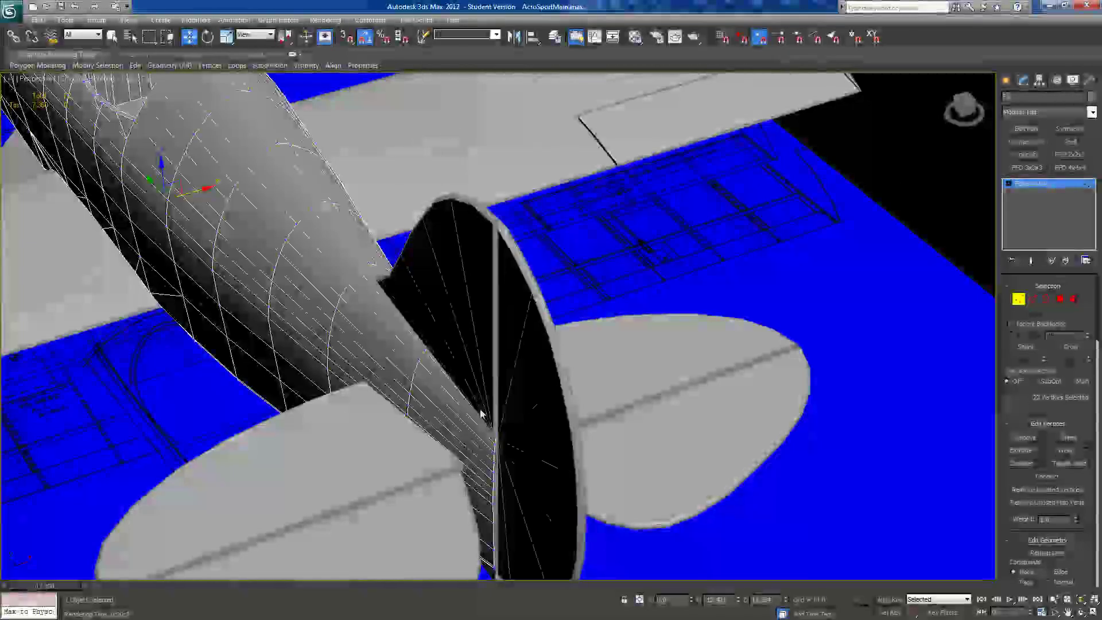
pyautogui.click(495, 436)
pyautogui.moveTo(539, 451)
pyautogui.keyDown('alt'); pyautogui.mouseDown(button='middle')
pyautogui.moveTo(505, 428)
pyautogui.moveTo(495, 442)
pyautogui.moveTo(561, 467)
pyautogui.moveTo(571, 449)
pyautogui.moveTo(541, 451)
pyautogui.moveTo(585, 507)
pyautogui.mouseUp(button='middle'); pyautogui.keyUp('alt')
pyautogui.click(497, 437)
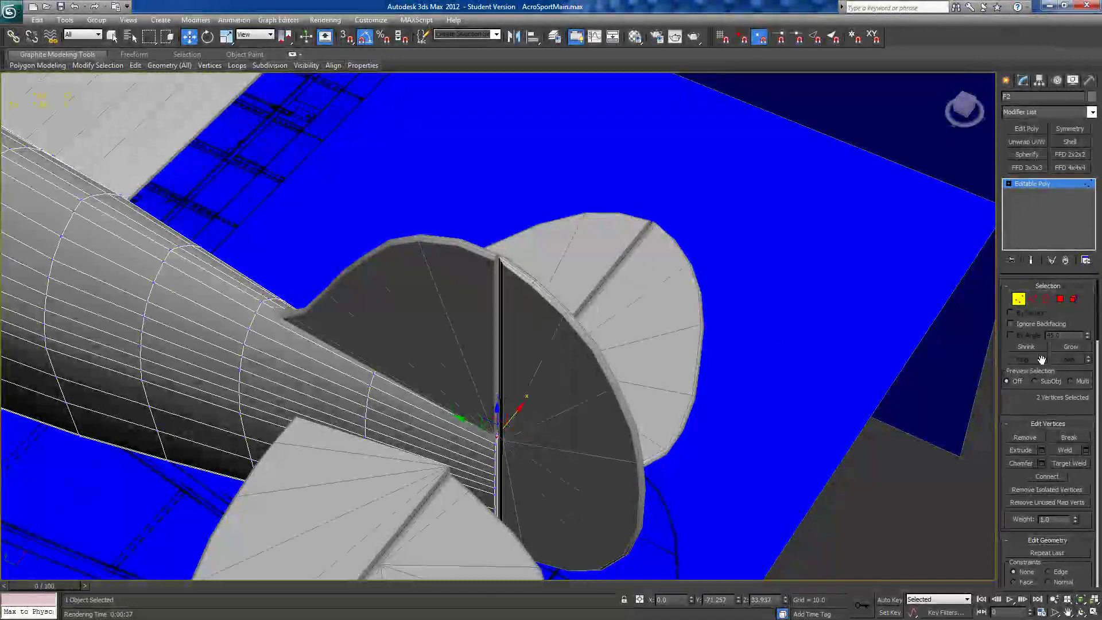
pyautogui.click(226, 37)
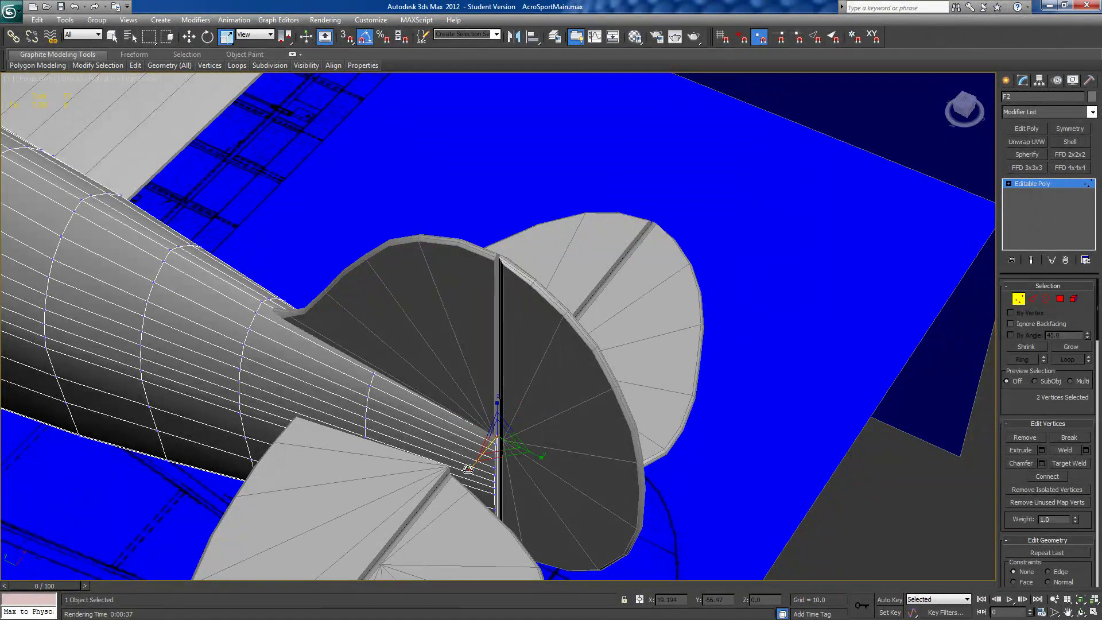
pyautogui.moveTo(409, 508)
pyautogui.keyDown('alt'); pyautogui.mouseDown(button='middle')
pyautogui.moveTo(388, 524)
pyautogui.moveTo(333, 494)
pyautogui.moveTo(327, 443)
pyautogui.moveTo(343, 486)
pyautogui.moveTo(396, 489)
pyautogui.mouseUp(button='middle'); pyautogui.keyUp('alt')
pyautogui.moveTo(441, 446); pyautogui.dragTo(411, 447)
pyautogui.keyDown('alt'); pyautogui.moveTo(411, 447); pyautogui.dragTo(394, 517, button='middle'); pyautogui.keyUp('alt')
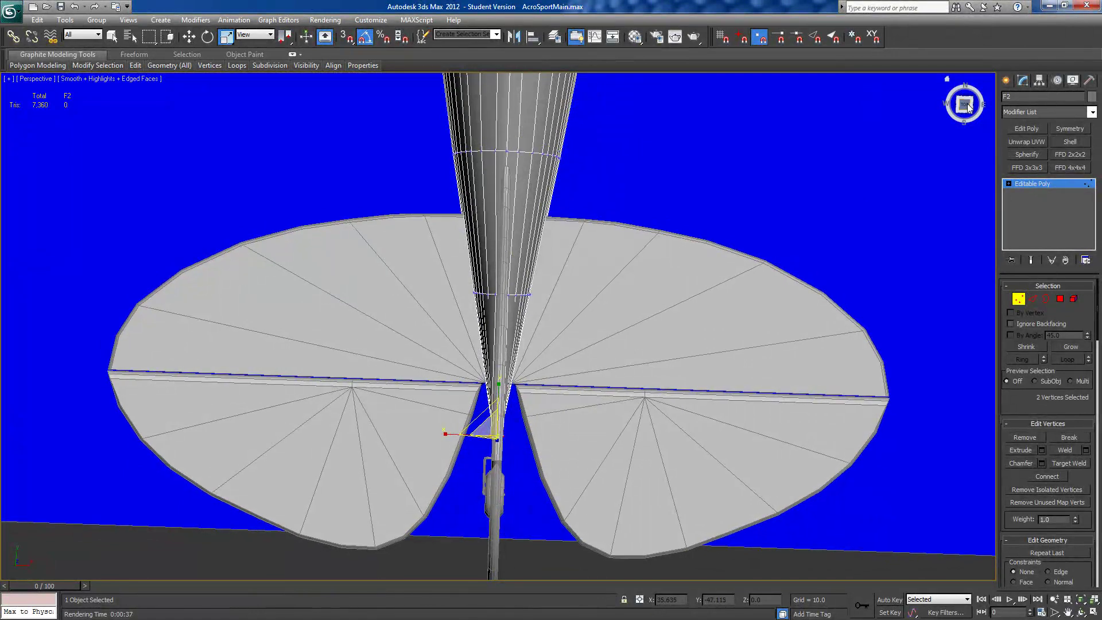
# - Fine-tune the X scale of the uppermost tail vertices from above to match the fin's thickness
pyautogui.click(968, 107)
pyautogui.moveTo(573, 432); pyautogui.dragTo(503, 381, button='middle')
pyautogui.scroll(8, 600, 343)
pyautogui.scroll(5, 495, 335)
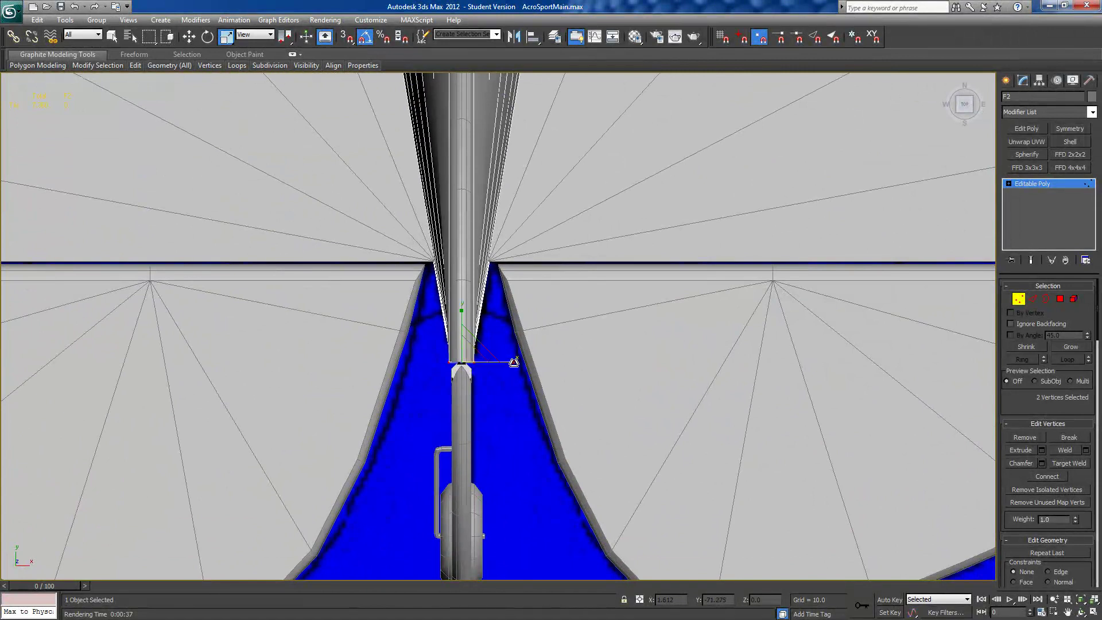
pyautogui.moveTo(518, 361)
pyautogui.mouseDown()
pyautogui.moveTo(630, 373)
pyautogui.moveTo(506, 375)
pyautogui.mouseUp()
# - Widen the second and third vertex pairs down the fuselage's rear edge along X to fit the fin post
pyautogui.keyDown('alt'); pyautogui.moveTo(505, 375); pyautogui.dragTo(527, 284, button='middle'); pyautogui.keyUp('alt')
pyautogui.click(484, 280)
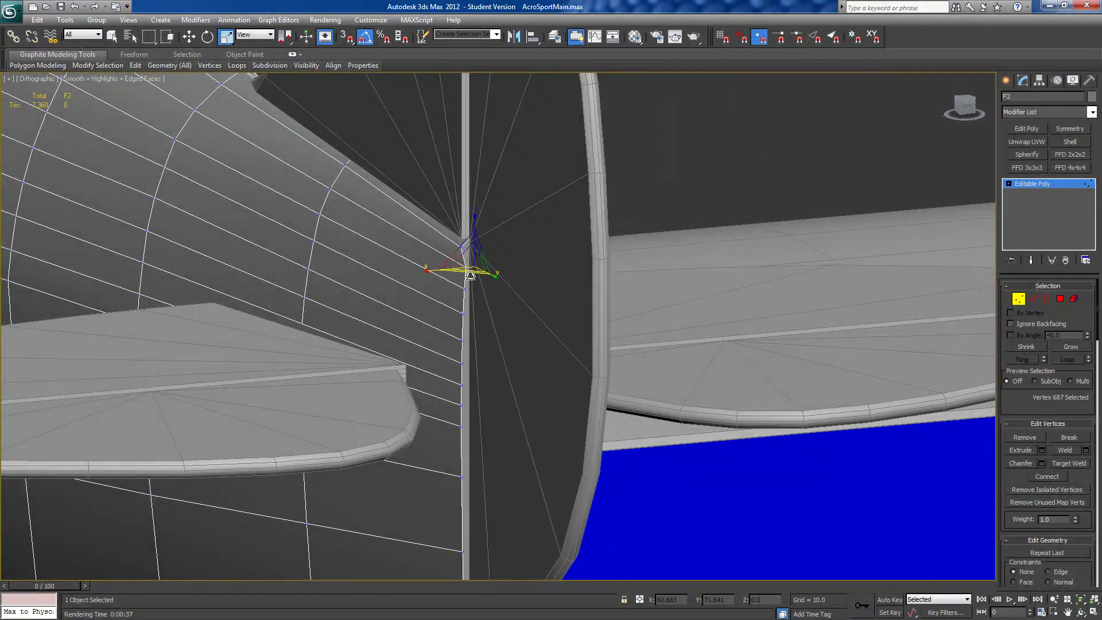
pyautogui.keyDown('alt'); pyautogui.moveTo(486, 292); pyautogui.dragTo(520, 269, button='middle'); pyautogui.keyUp('alt')
pyautogui.moveTo(520, 269); pyautogui.dragTo(524, 268)
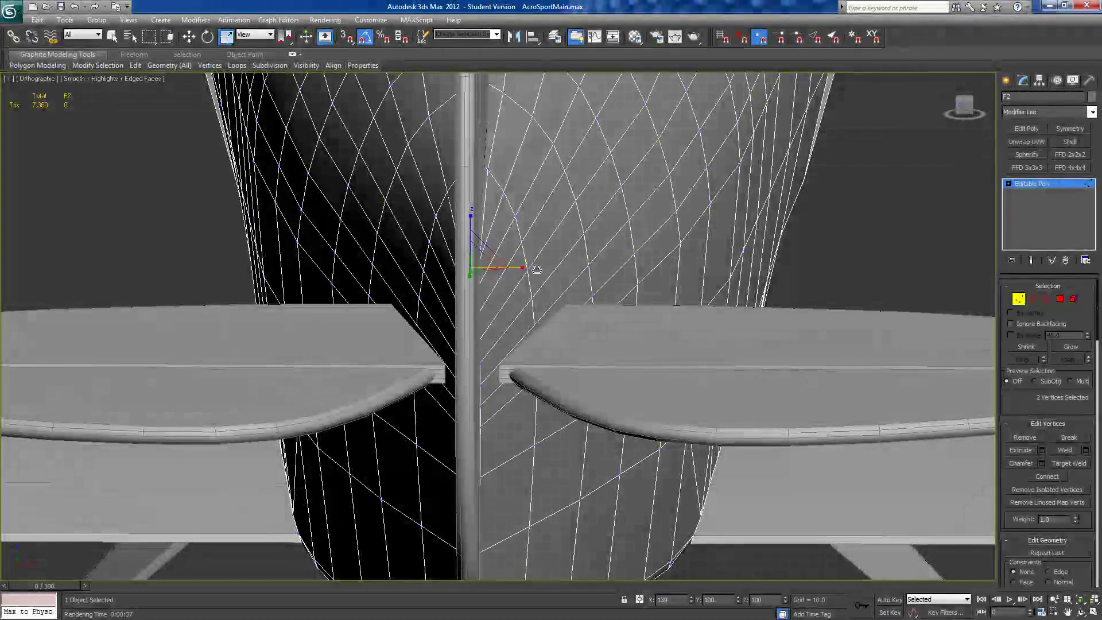
pyautogui.keyDown('alt'); pyautogui.moveTo(567, 273); pyautogui.dragTo(557, 287, button='middle'); pyautogui.keyUp('alt')
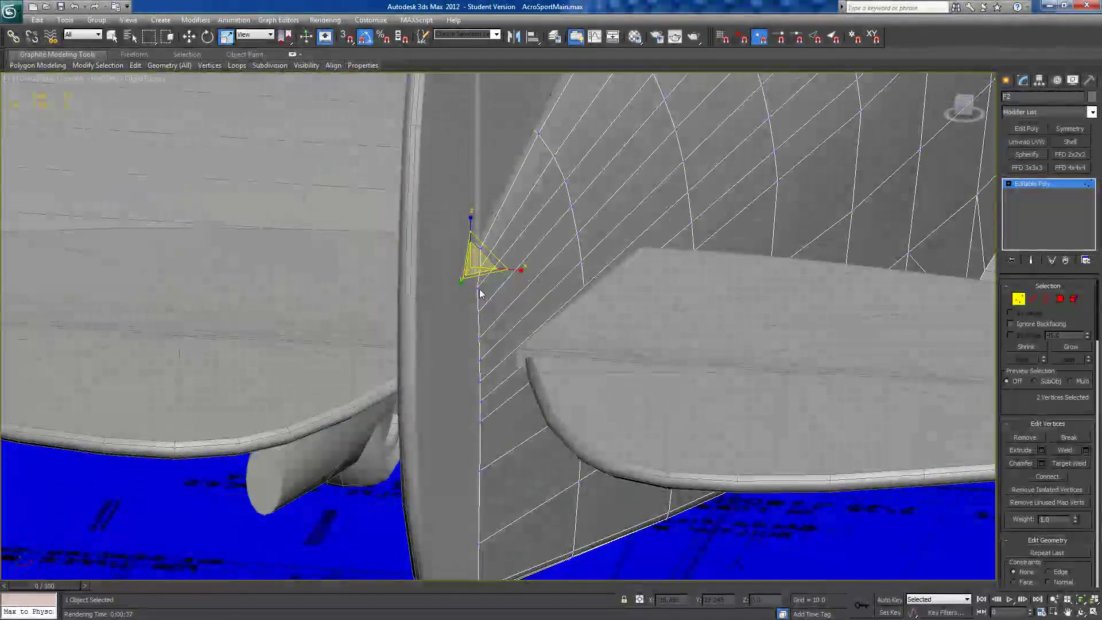
pyautogui.keyDown('alt'); pyautogui.moveTo(478, 290); pyautogui.dragTo(462, 296, button='middle'); pyautogui.keyUp('alt')
pyautogui.moveTo(453, 296); pyautogui.dragTo(401, 300)
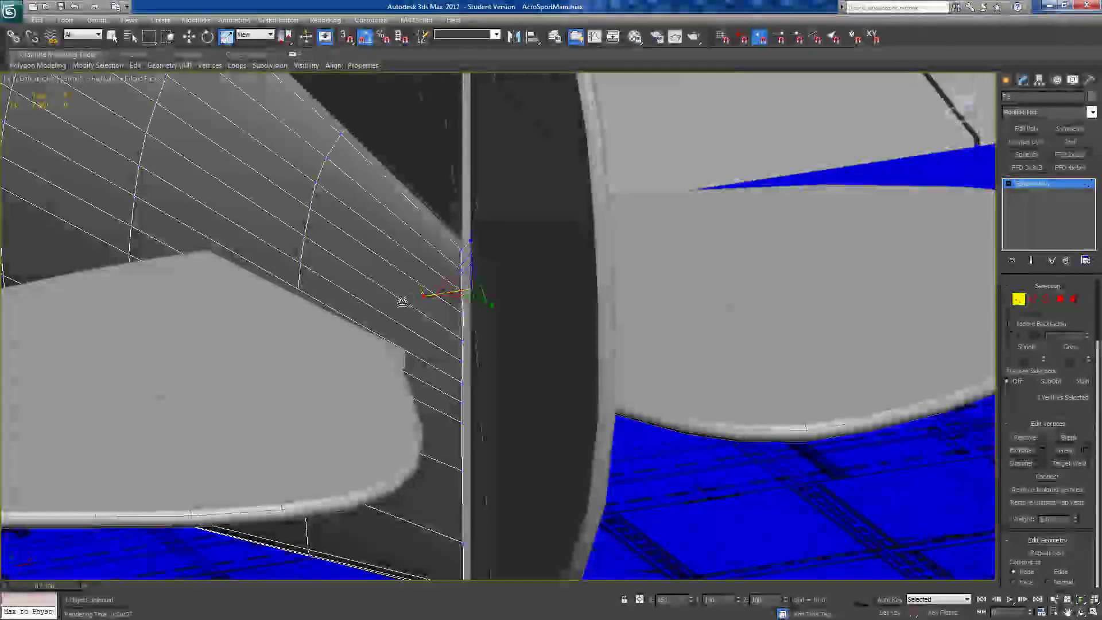
pyautogui.keyDown('alt'); pyautogui.moveTo(398, 305); pyautogui.dragTo(405, 344, button='middle'); pyautogui.keyUp('alt')
# - Hide all objects except the fuselage and widen the next vertex pair down its rear edge along X
pyautogui.rightClick(404, 343)
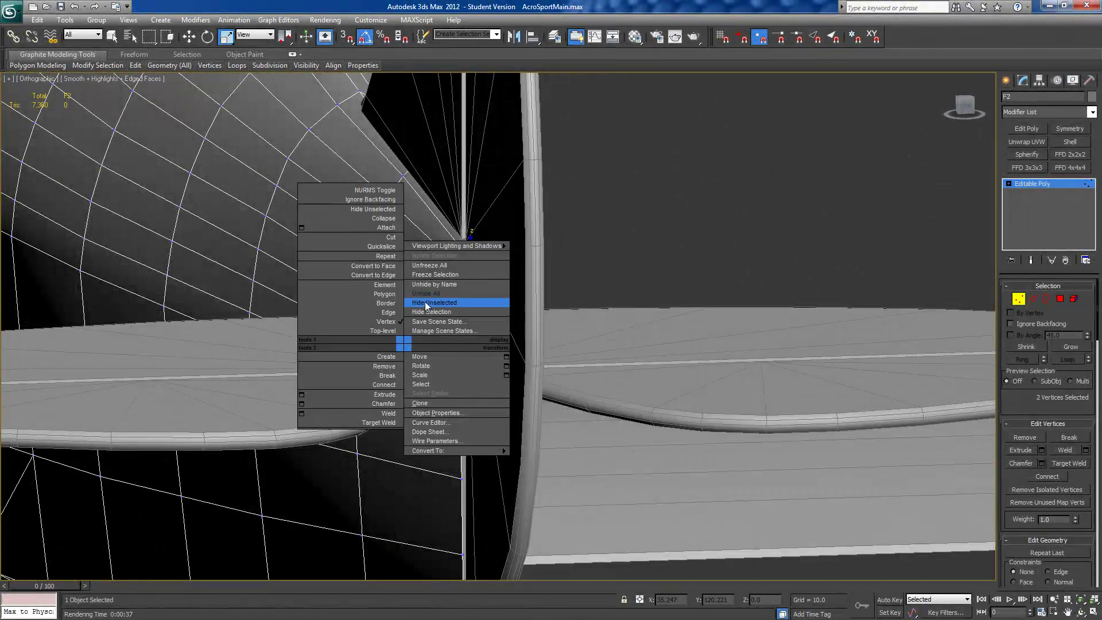
pyautogui.click(425, 302)
pyautogui.keyDown('alt'); pyautogui.moveTo(424, 301); pyautogui.dragTo(465, 322, button='middle'); pyautogui.keyUp('alt')
pyautogui.click(464, 313)
pyautogui.keyDown('ctrl'); pyautogui.click(478, 313); pyautogui.keyUp('ctrl')
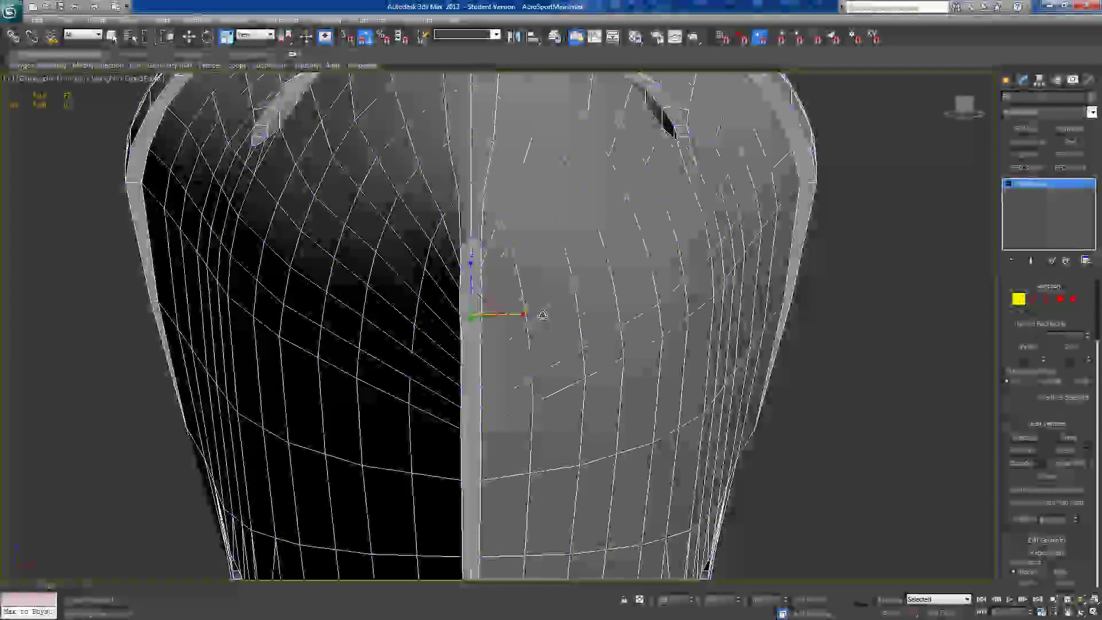
# - Widen the following four opposing vertex pairs down the fuselage's rear edge along X, one pair at a time
pyautogui.click(462, 343)
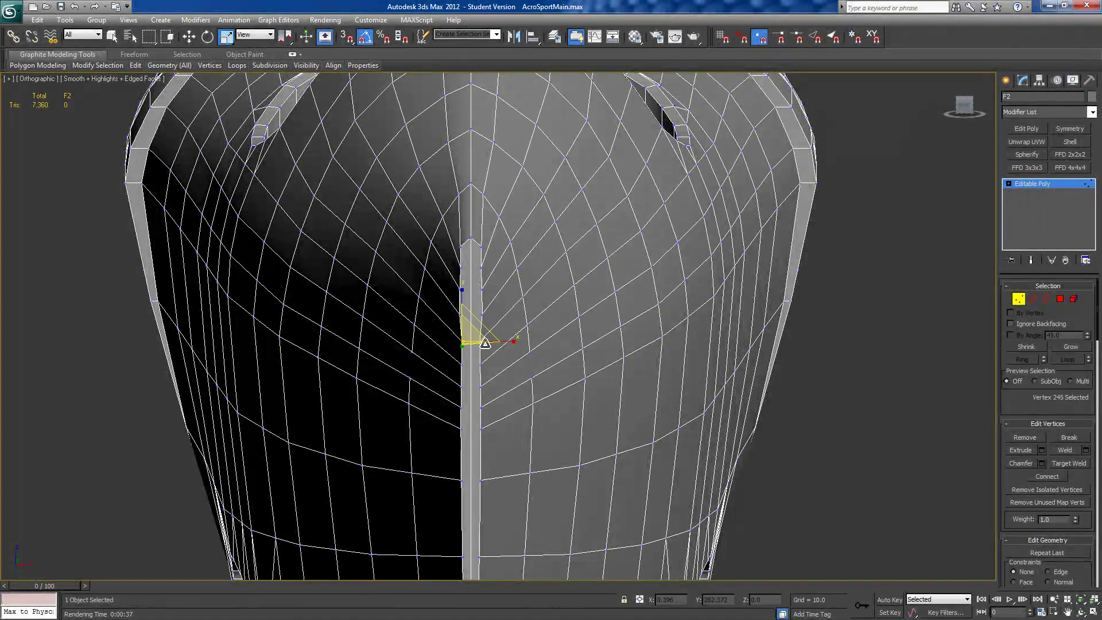
pyautogui.keyDown('ctrl'); pyautogui.click(479, 341); pyautogui.keyUp('ctrl')
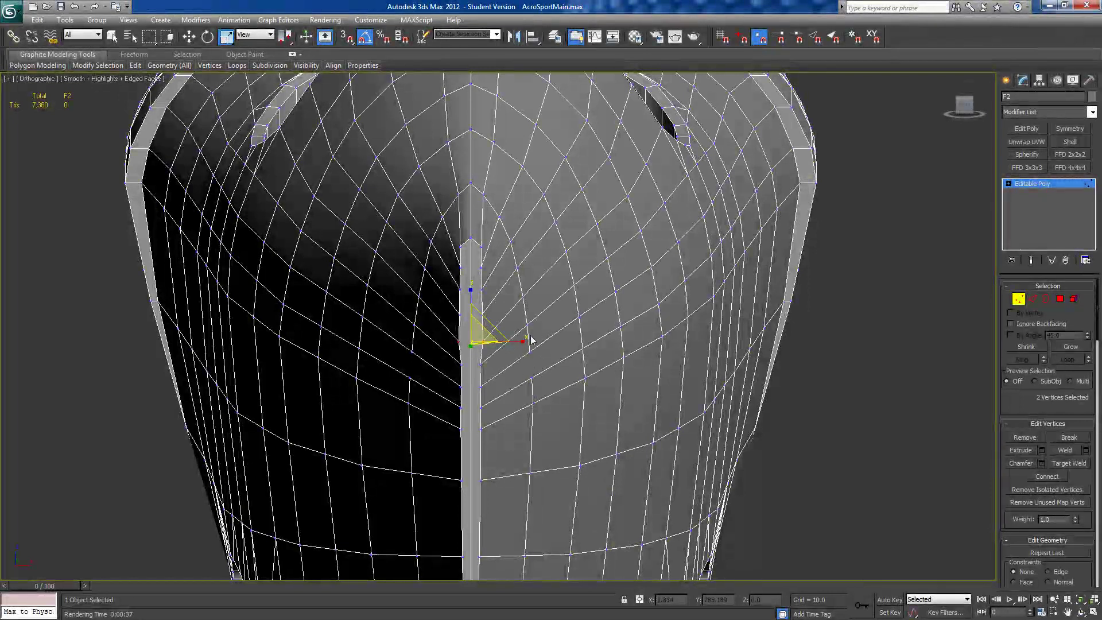
pyautogui.click(462, 364)
pyautogui.keyDown('ctrl'); pyautogui.click(481, 364); pyautogui.keyUp('ctrl')
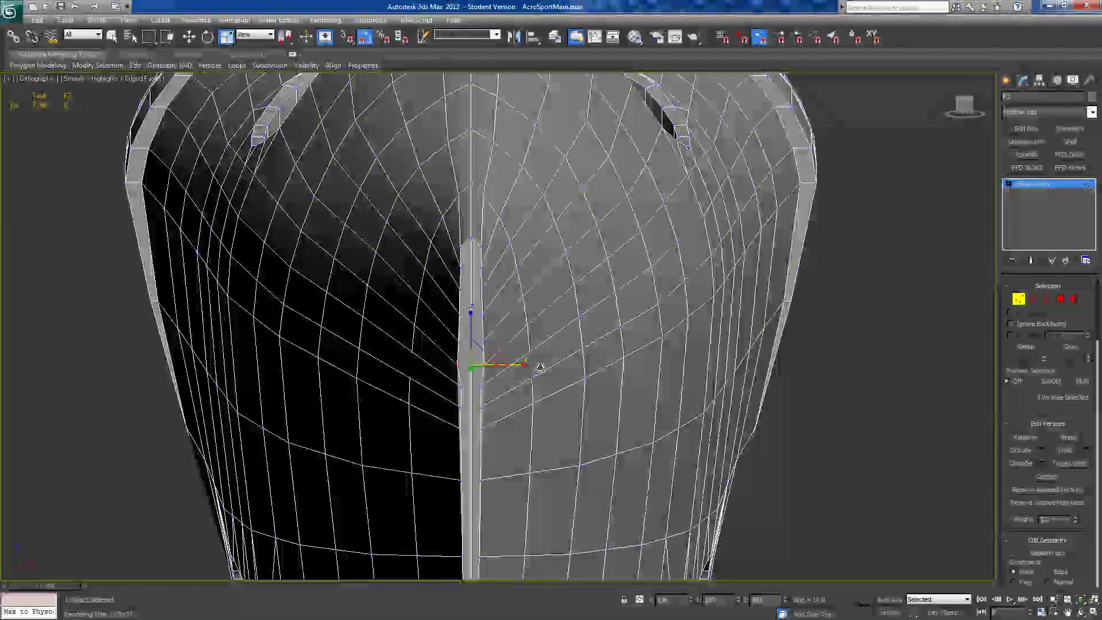
pyautogui.click(463, 387)
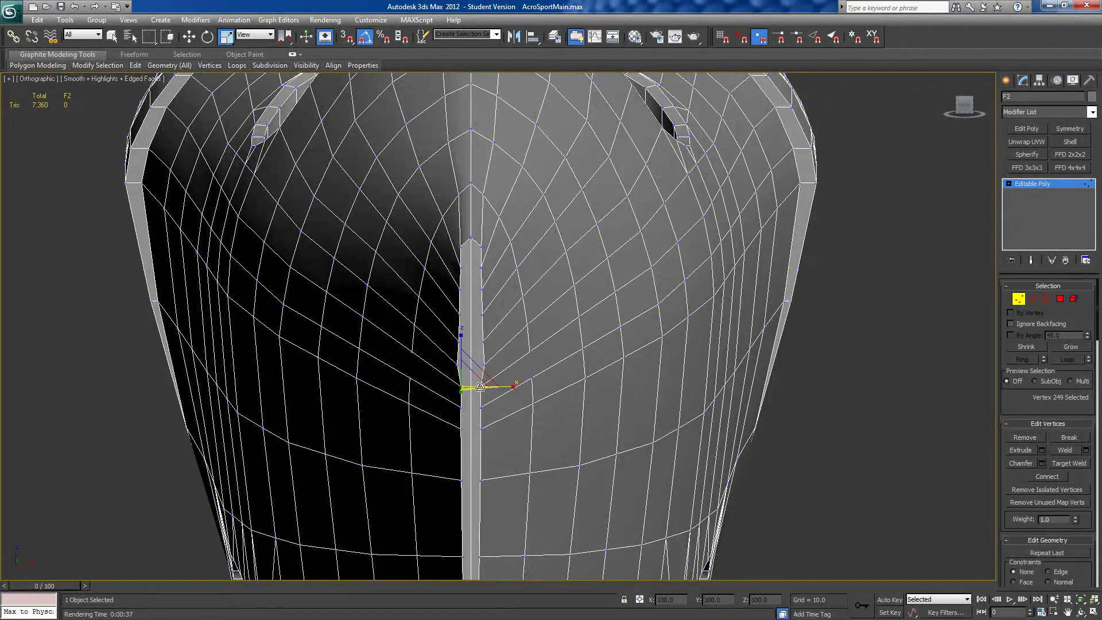
pyautogui.keyDown('ctrl'); pyautogui.click(481, 387); pyautogui.keyUp('ctrl')
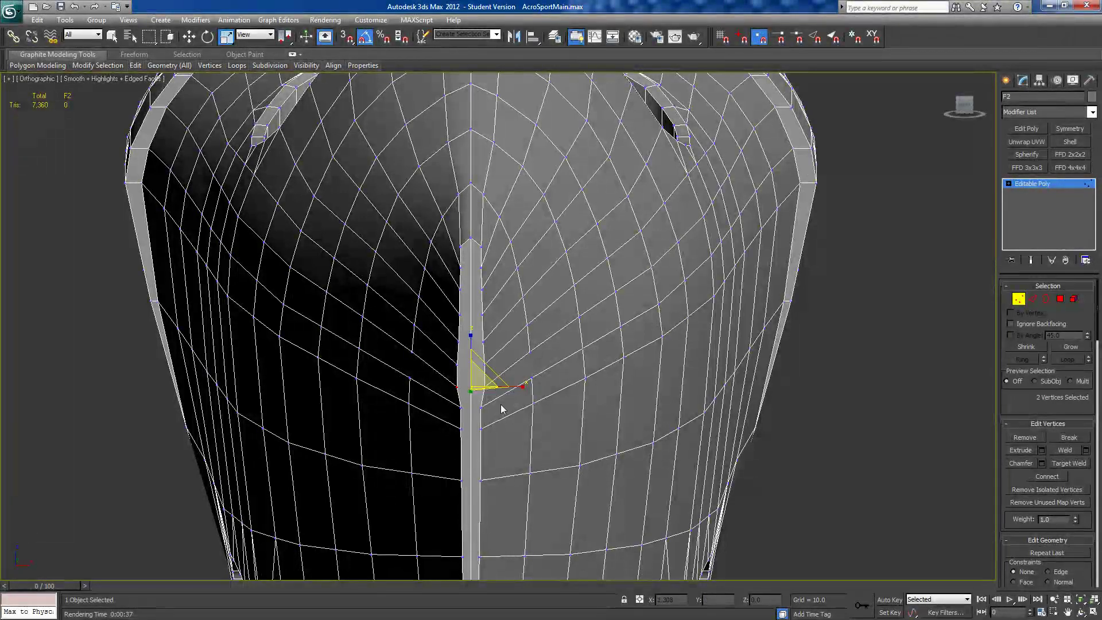
pyautogui.moveTo(461, 407); pyautogui.dragTo(534, 408)
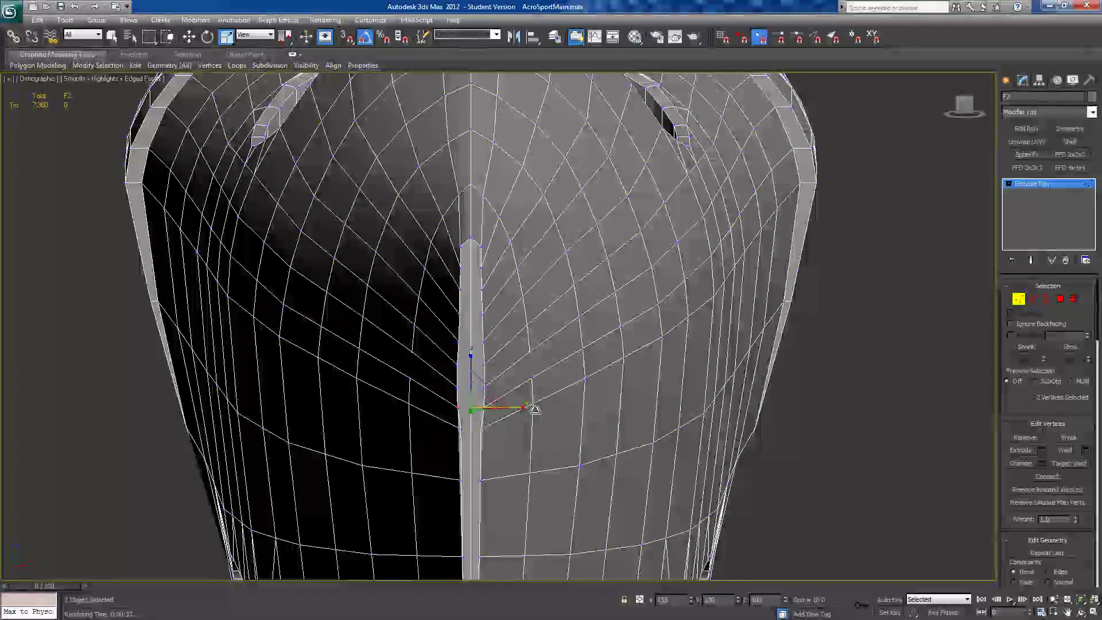
# - Widen the three lower vertex pairs above the bottom corner of the fuselage's rear edge along X
pyautogui.moveTo(473, 436); pyautogui.dragTo(493, 299, button='middle')
pyautogui.click(481, 292)
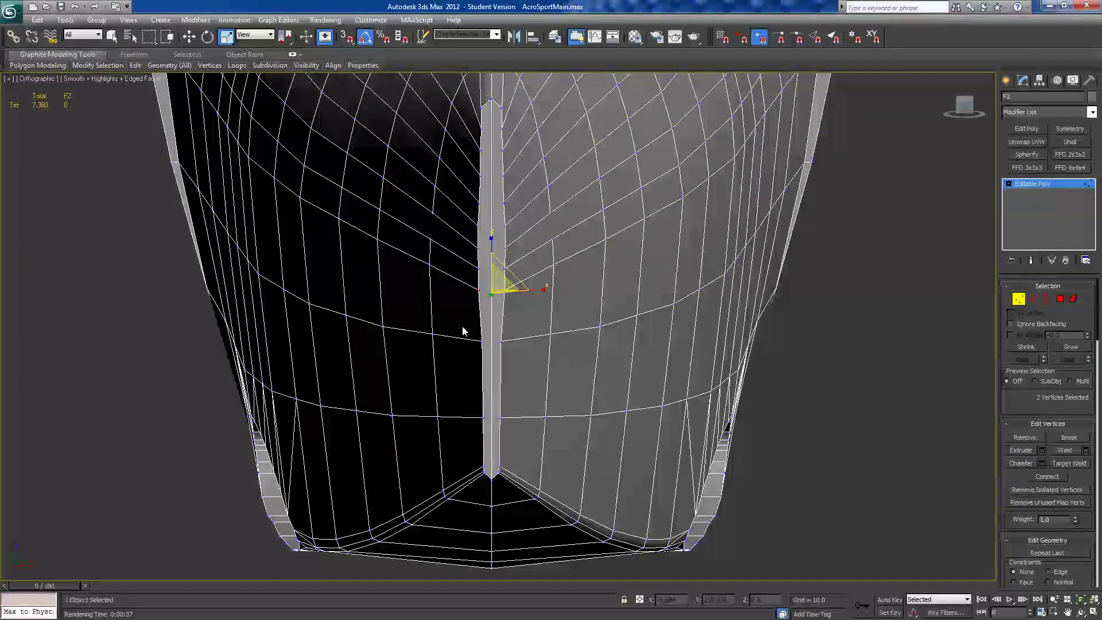
pyautogui.click(481, 345)
pyautogui.keyDown('ctrl'); pyautogui.click(502, 343); pyautogui.keyUp('ctrl')
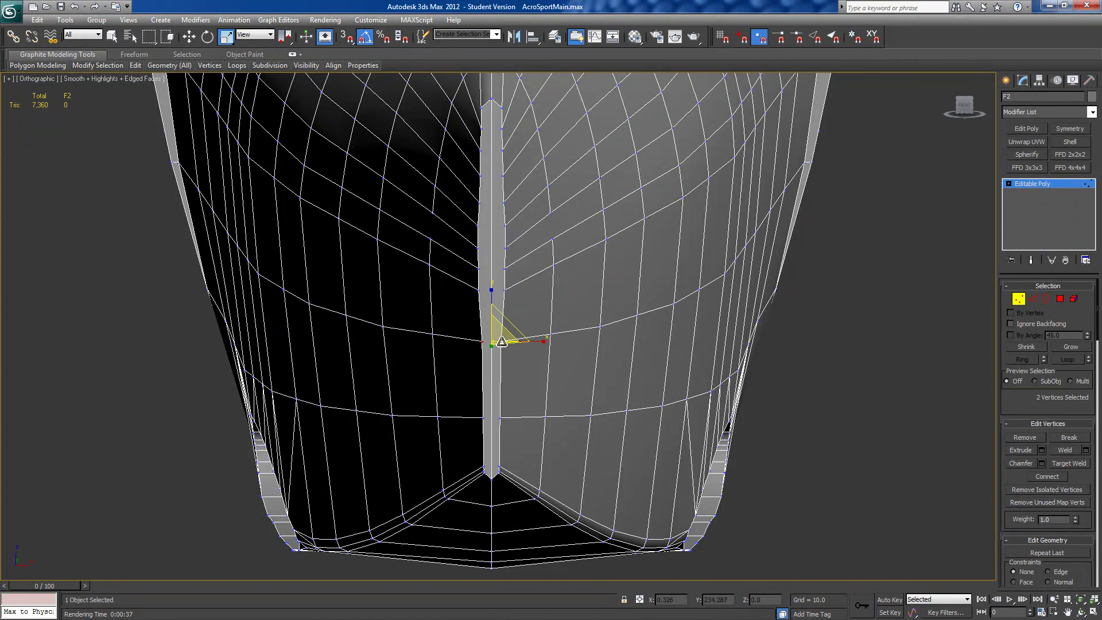
pyautogui.moveTo(545, 341); pyautogui.dragTo(551, 341)
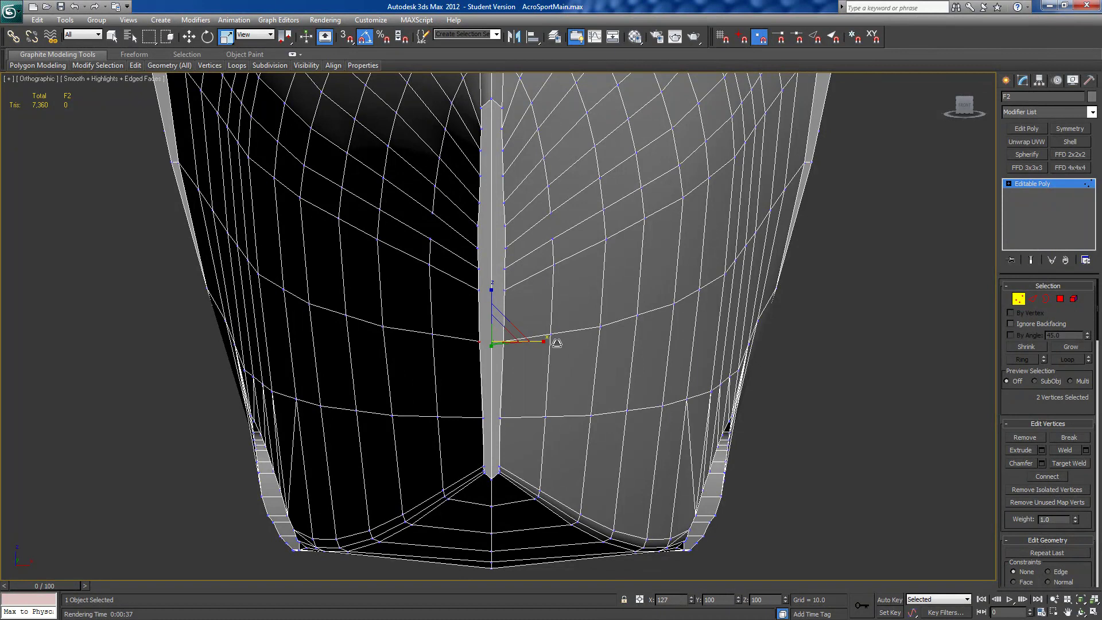
pyautogui.click(496, 419)
pyautogui.keyDown('ctrl'); pyautogui.click(501, 418); pyautogui.keyUp('ctrl')
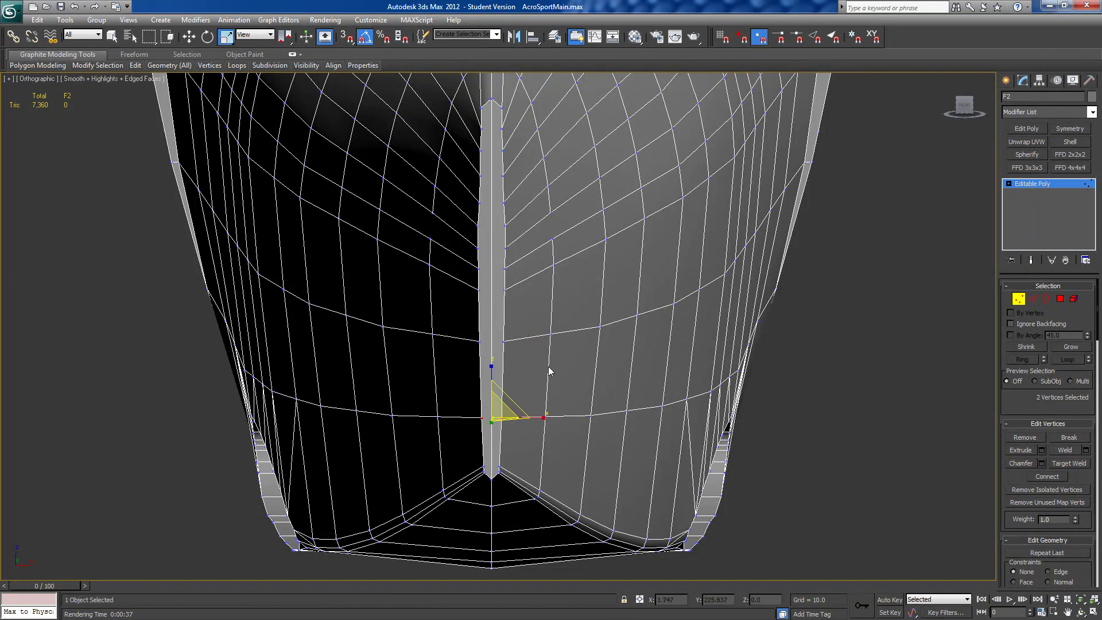
# - Connect the two loose vertices with an edge on each side of the fuselage near the tail
pyautogui.click(550, 211)
pyautogui.keyDown('ctrl'); pyautogui.click(554, 240); pyautogui.keyUp('ctrl')
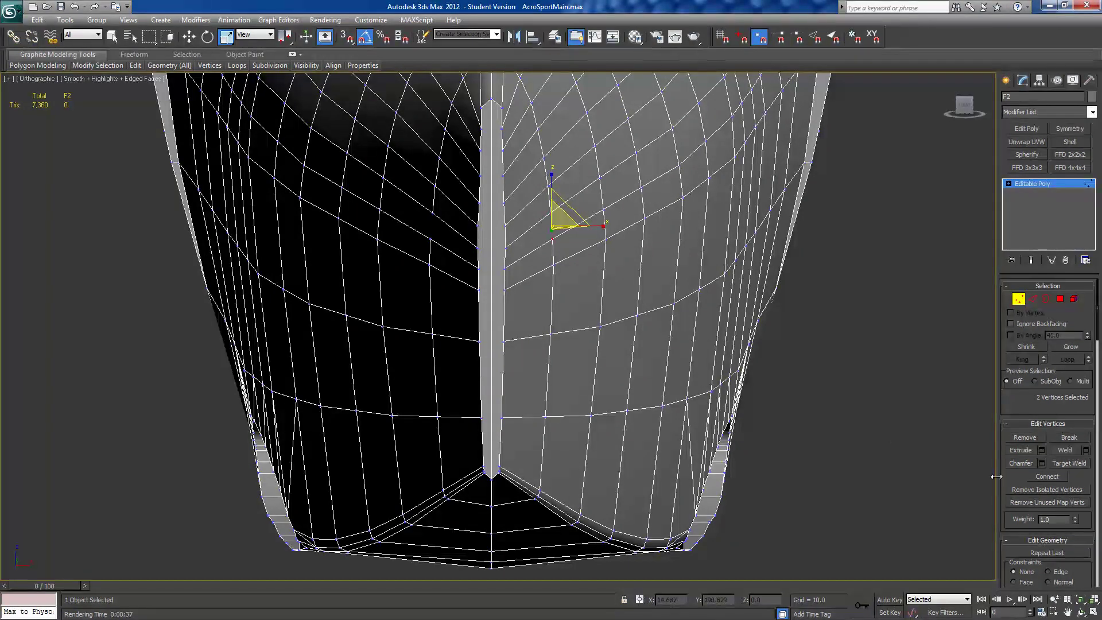
pyautogui.click(435, 214)
pyautogui.keyDown('ctrl'); pyautogui.click(430, 236); pyautogui.keyUp('ctrl')
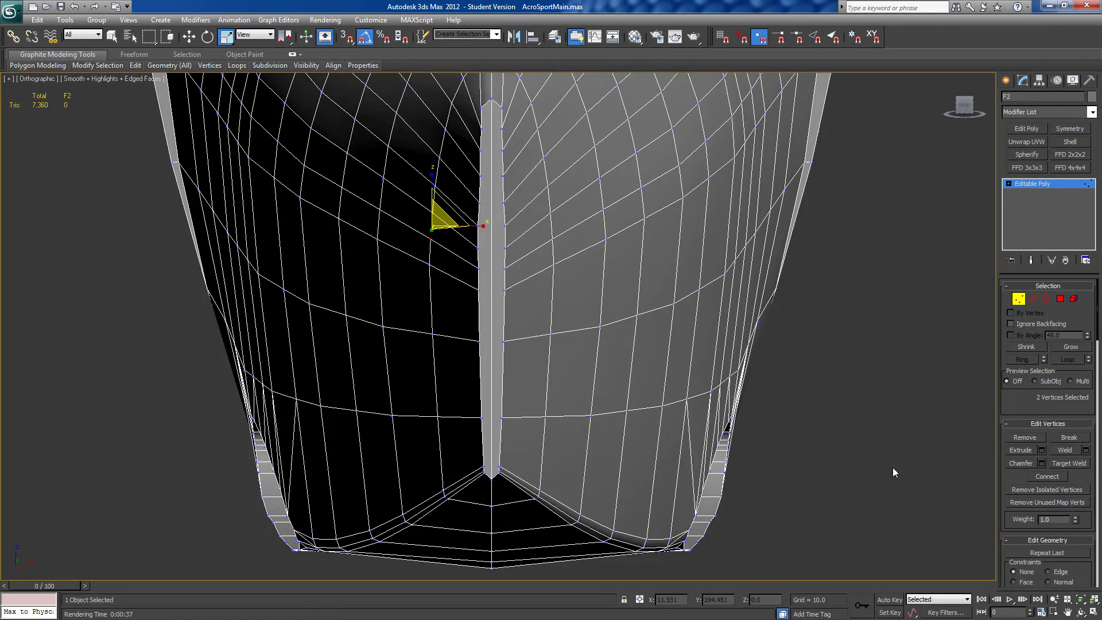
# - Unhide all the objects and bring the joint between the fuselage and the fin into close view
pyautogui.scroll(-5, 604, 305)
pyautogui.keyDown('alt'); pyautogui.moveTo(632, 322); pyautogui.dragTo(730, 350, button='middle'); pyautogui.keyUp('alt')
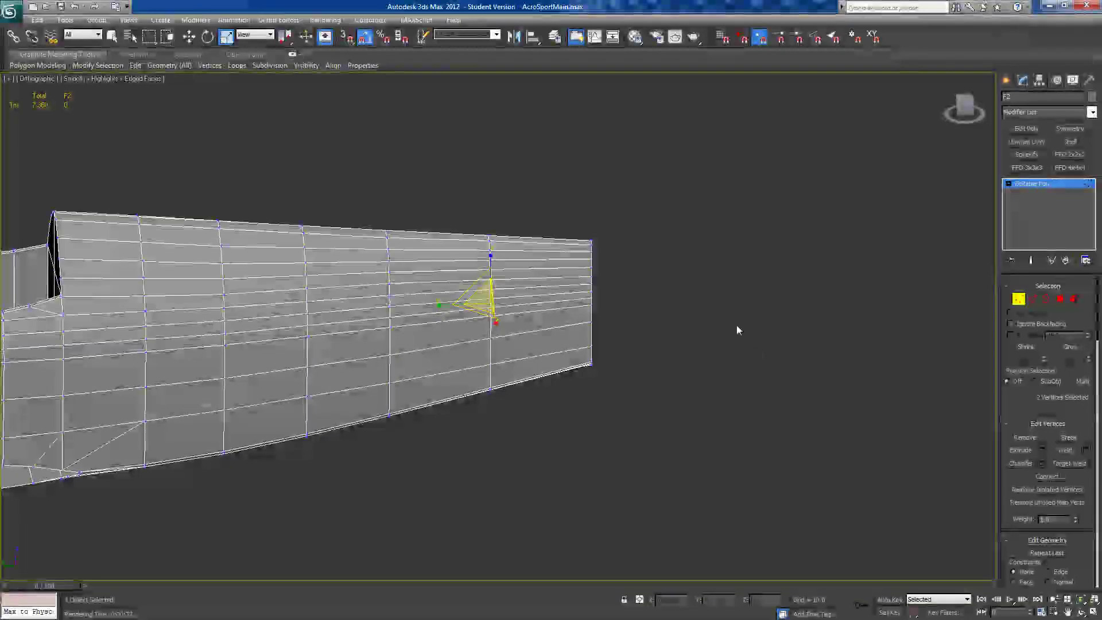
pyautogui.rightClick(736, 324)
pyautogui.click(757, 271)
pyautogui.keyDown('alt'); pyautogui.moveTo(581, 322); pyautogui.dragTo(571, 347, button='middle'); pyautogui.keyUp('alt')
pyautogui.scroll(5, 578, 342)
pyautogui.scroll(3, 578, 341)
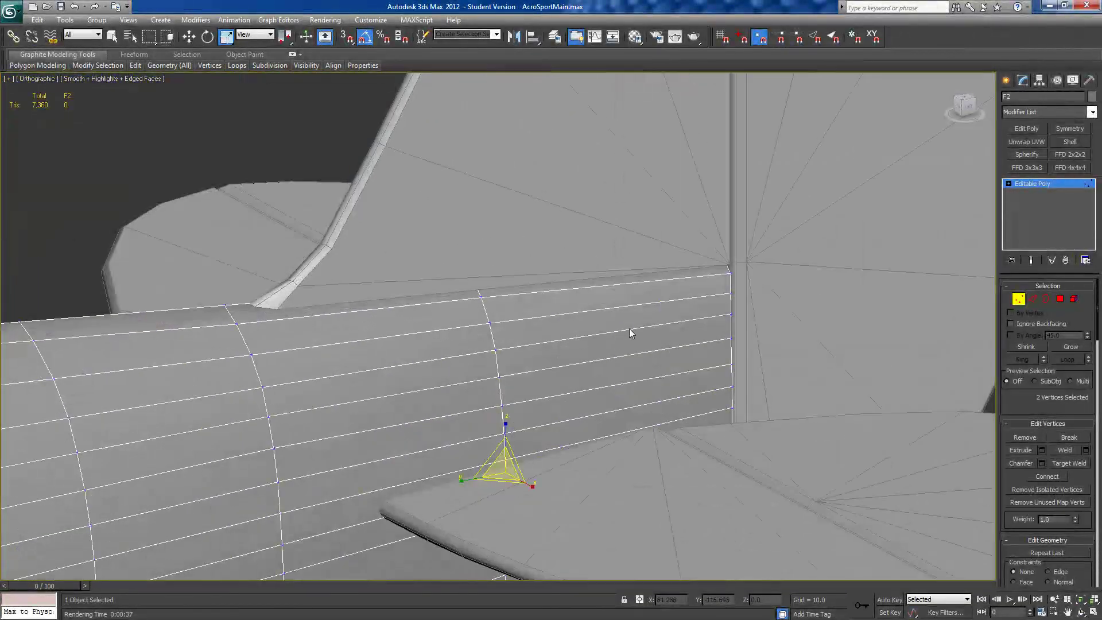
# - Leave fuselage vertex editing, select the fin's lower rear corner vertices and move them down onto the fuselage
pyautogui.press('1')
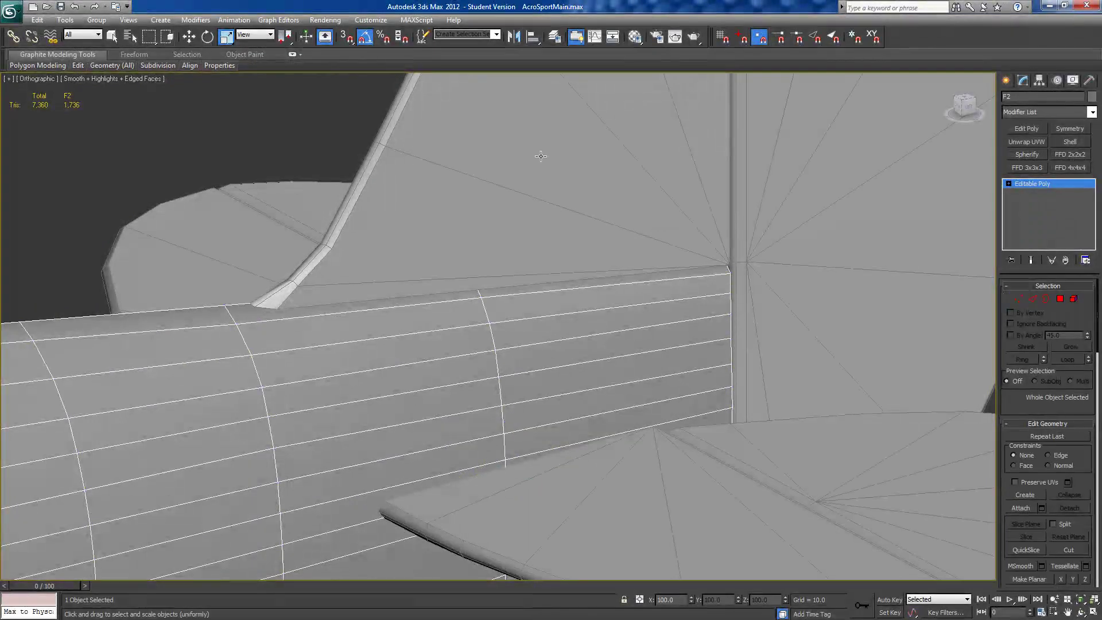
pyautogui.click(559, 165)
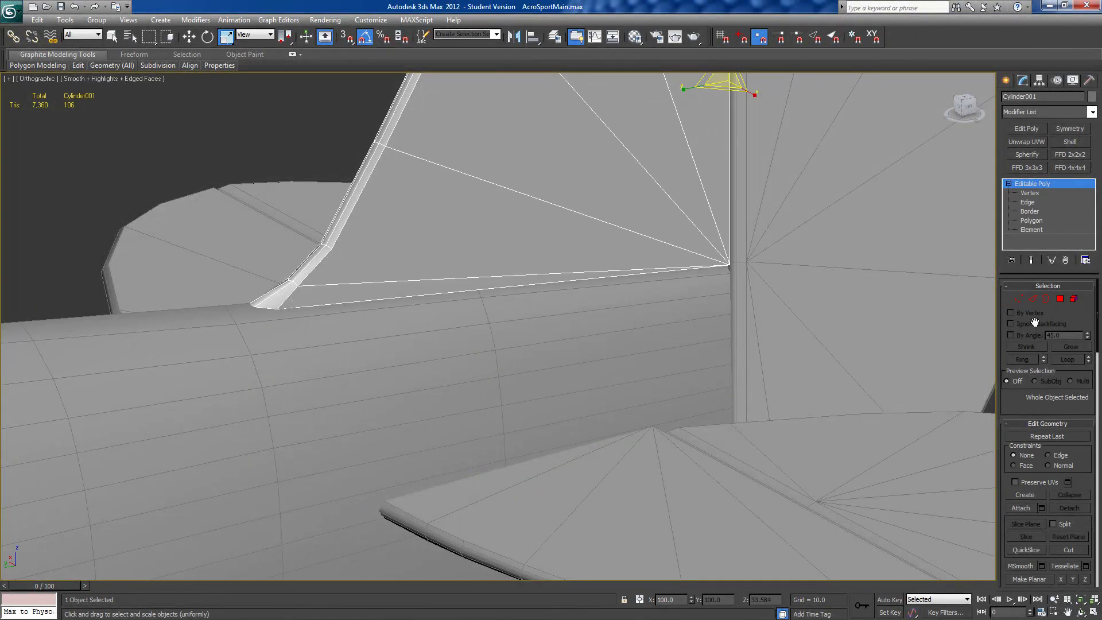
pyautogui.click(1019, 299)
pyautogui.moveTo(691, 299); pyautogui.dragTo(770, 228)
pyautogui.click(191, 39)
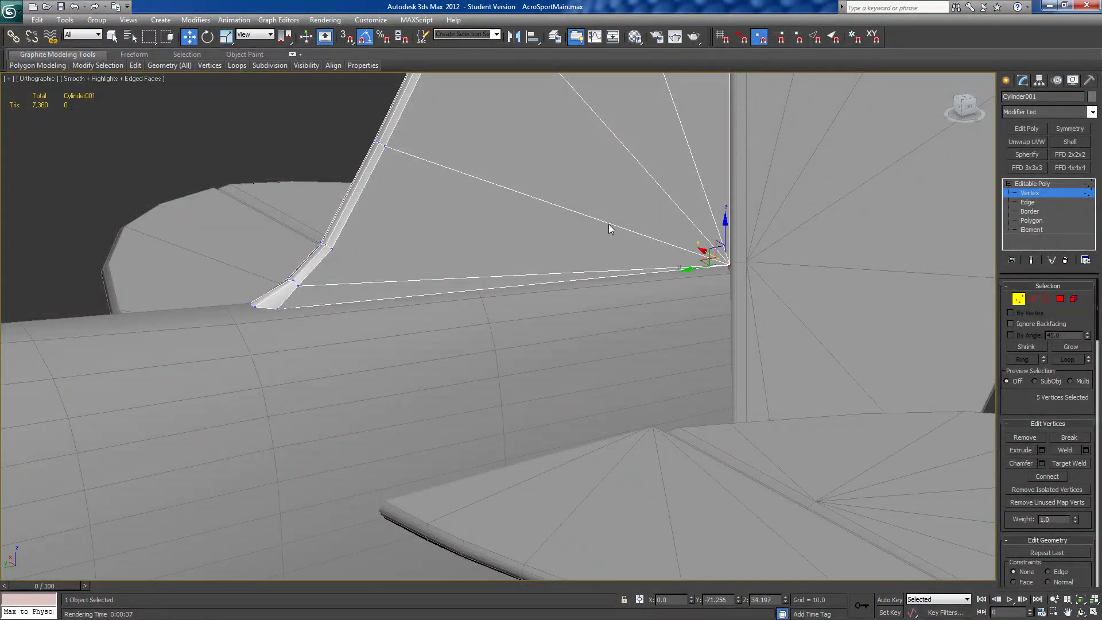
pyautogui.moveTo(726, 229); pyautogui.dragTo(723, 238)
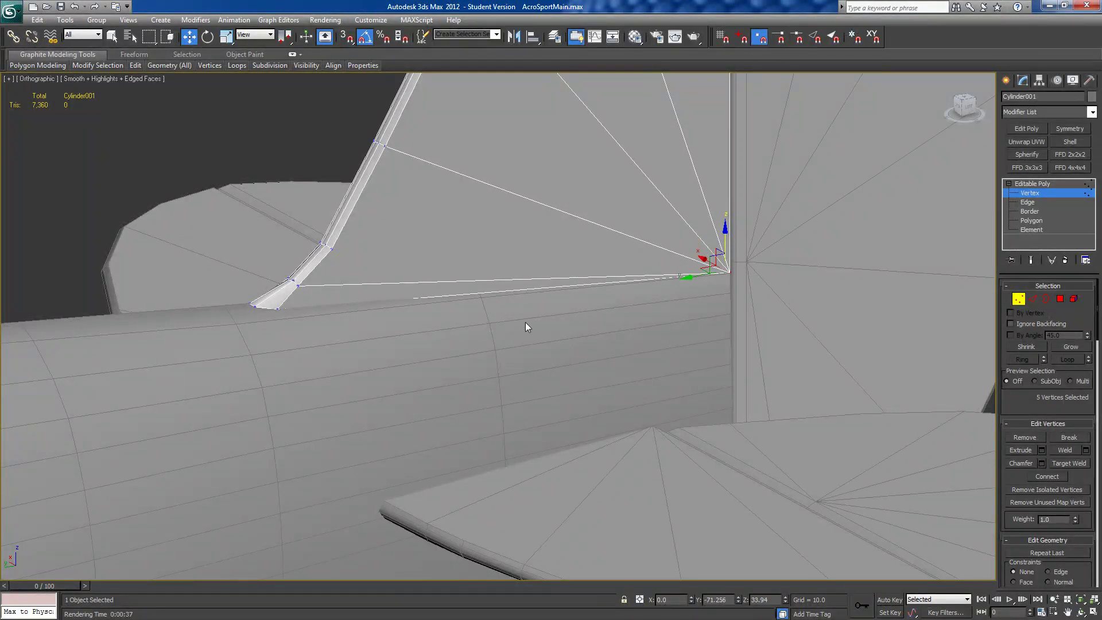
# - Select the single middle vertex at the fin's lower rear corner and raise it slightly along Z
pyautogui.keyDown('alt'); pyautogui.moveTo(745, 297); pyautogui.dragTo(268, 377, button='middle'); pyautogui.keyUp('alt')
pyautogui.scroll(5, 641, 329)
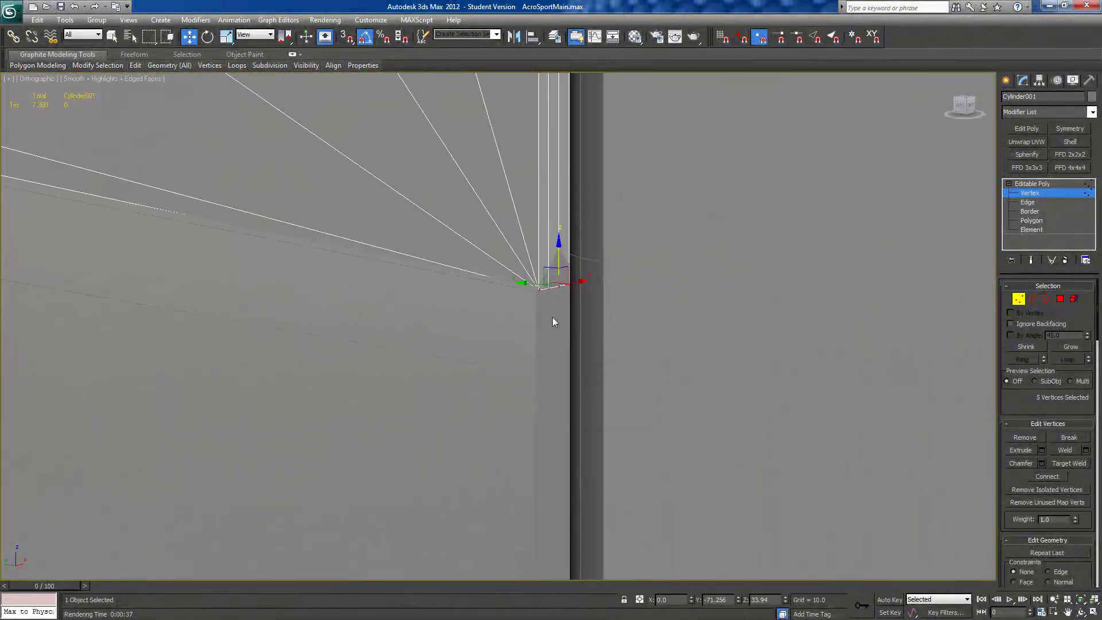
pyautogui.moveTo(543, 298); pyautogui.dragTo(574, 275)
pyautogui.moveTo(559, 230); pyautogui.dragTo(556, 280)
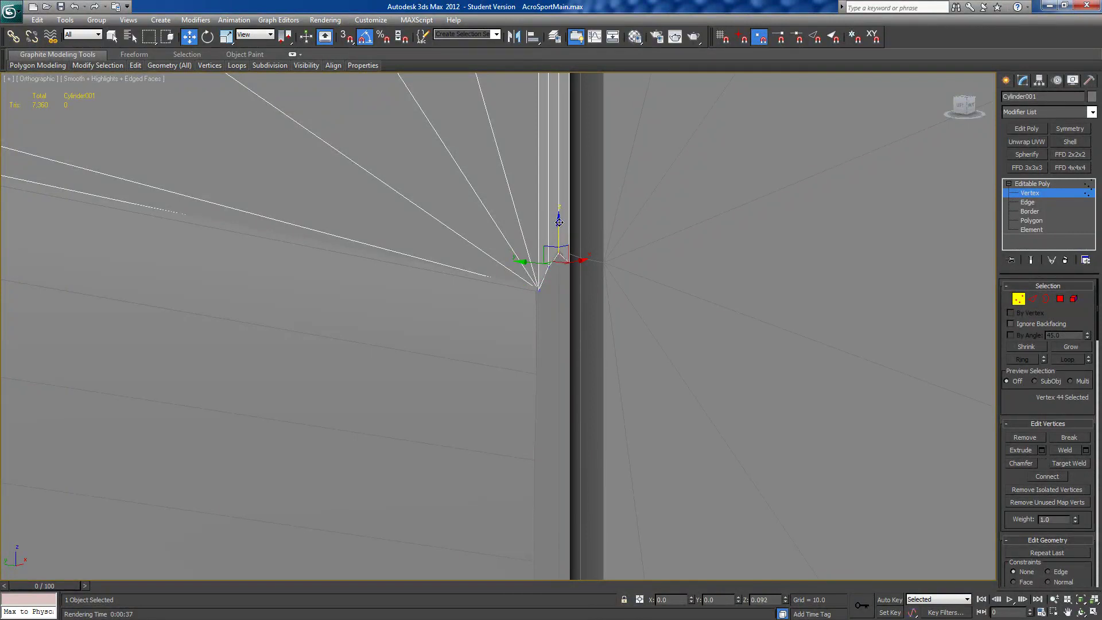
# - Reselect all the fin's lower rear corner vertices and compare the tail with the blueprint in side view
pyautogui.moveTo(486, 334); pyautogui.dragTo(627, 278, button='middle')
pyautogui.scroll(-5, 626, 279)
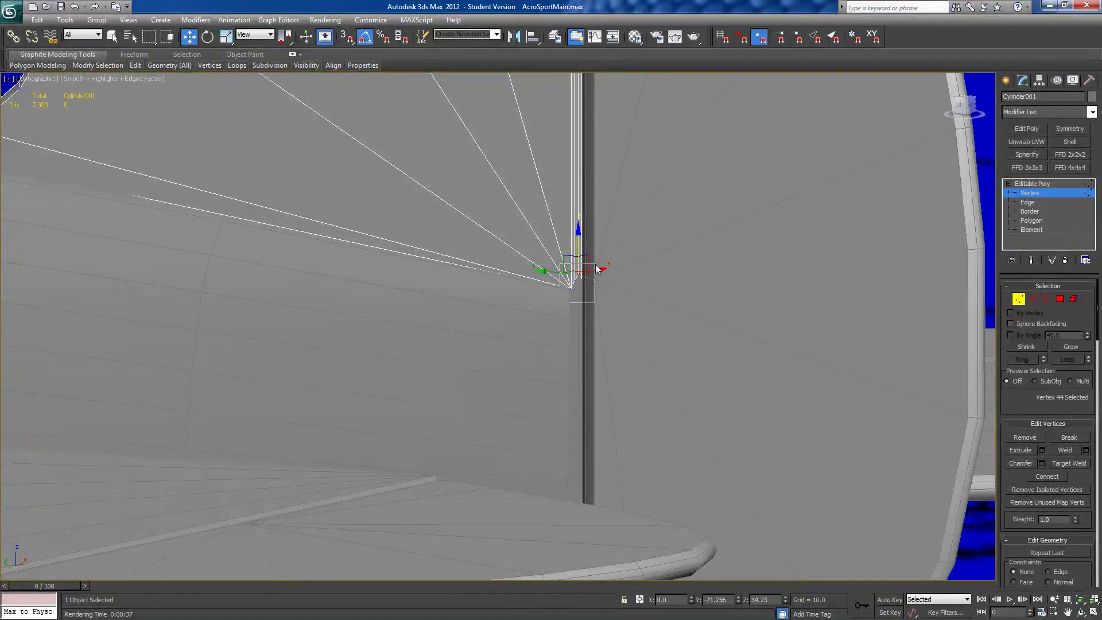
pyautogui.moveTo(607, 258); pyautogui.dragTo(578, 245)
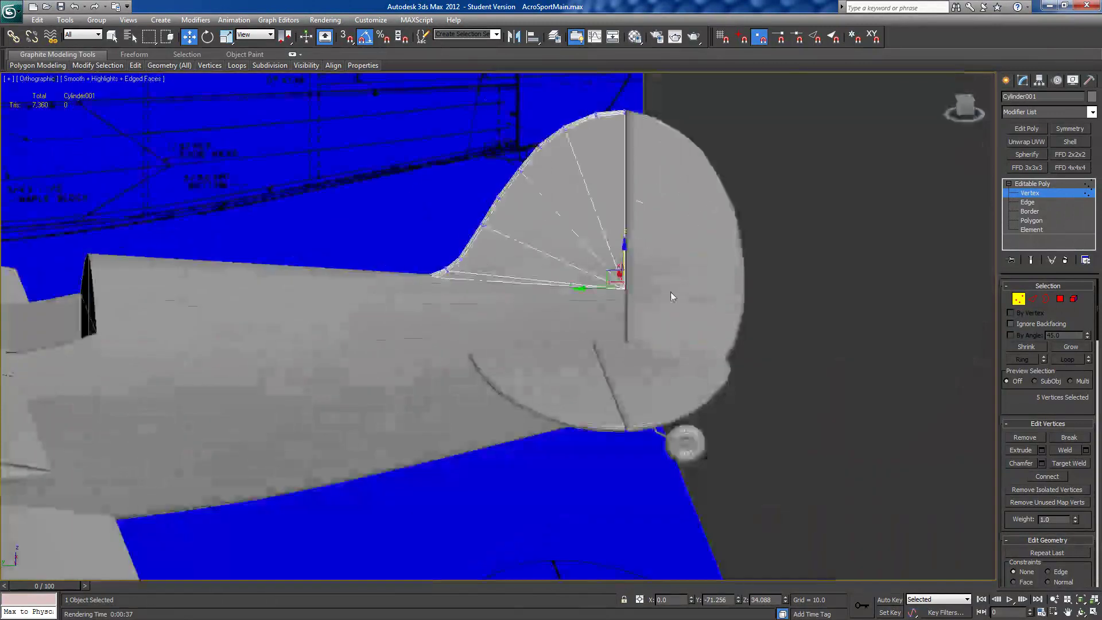
pyautogui.keyDown('alt'); pyautogui.moveTo(400, 370); pyautogui.dragTo(509, 322, button='middle'); pyautogui.keyUp('alt')
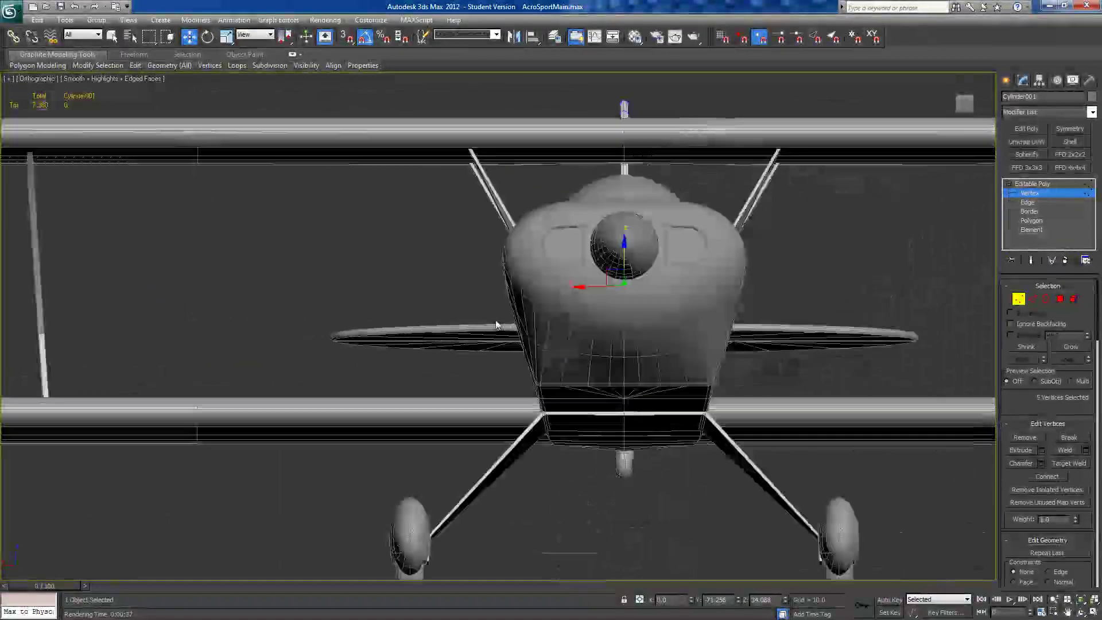
pyautogui.keyDown('alt'); pyautogui.moveTo(496, 325); pyautogui.dragTo(393, 323, button='middle'); pyautogui.keyUp('alt')
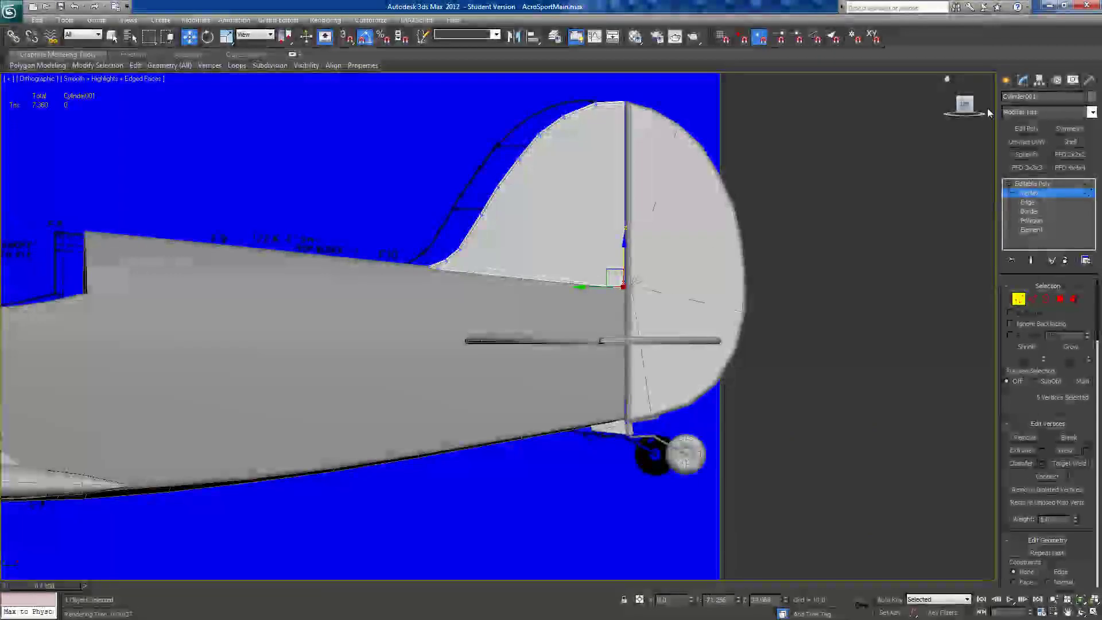
# - Leave the fin's vertex editing and frame the tail closely in the Left view
pyautogui.click(964, 108)
pyautogui.click(1019, 301)
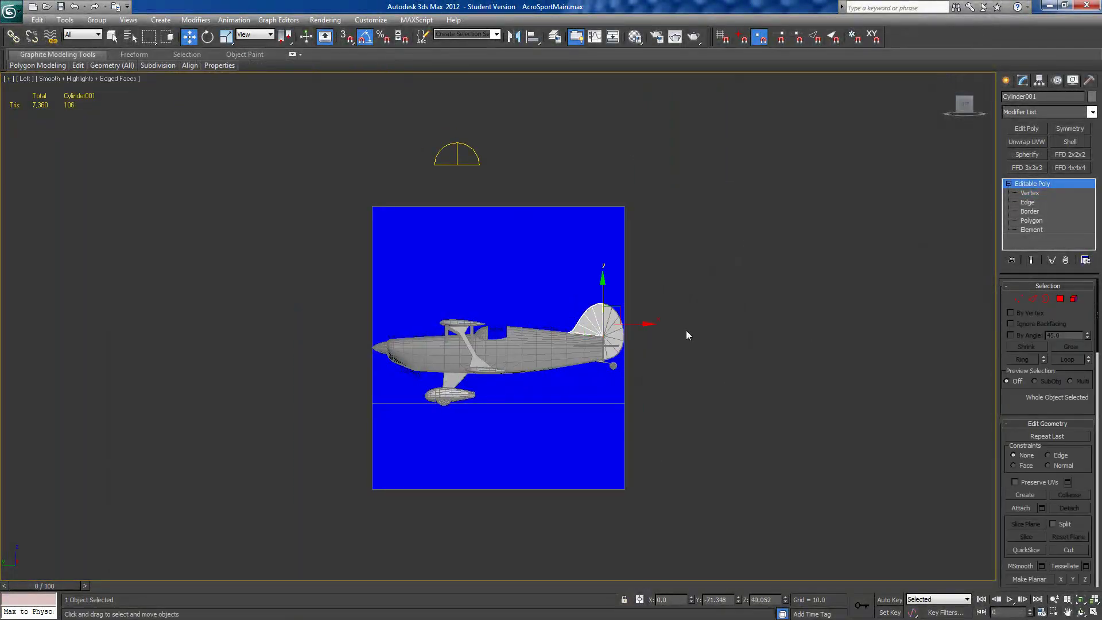
pyautogui.scroll(4, 683, 343)
pyautogui.moveTo(660, 351); pyautogui.dragTo(534, 270, button='middle')
pyautogui.scroll(4, 534, 270)
pyautogui.moveTo(408, 267); pyautogui.dragTo(695, 498, button='middle')
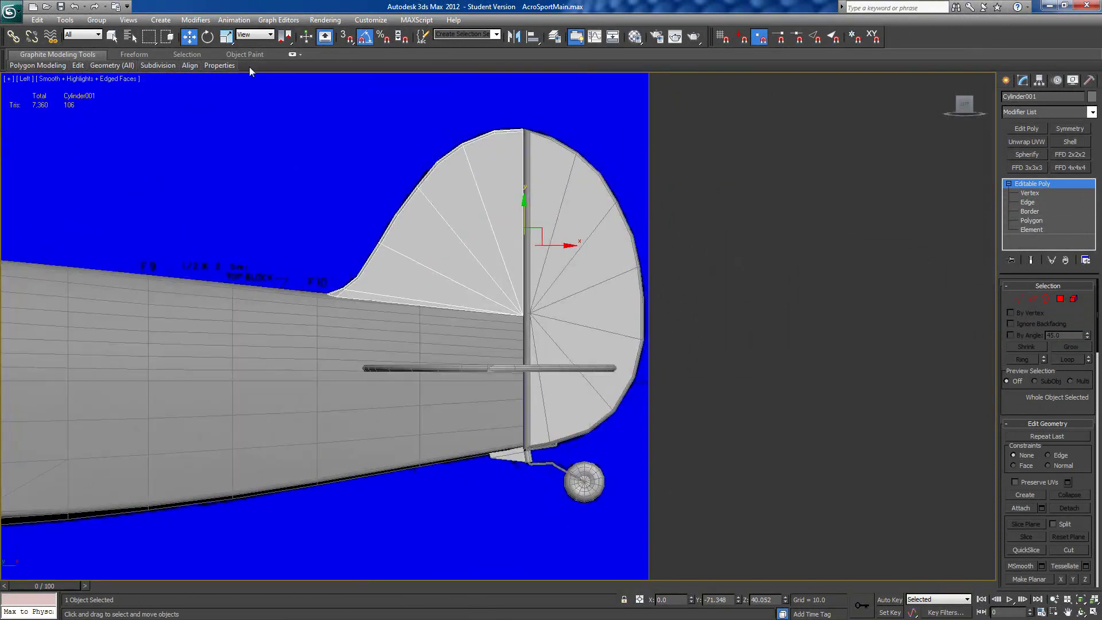
# - Try rotating the fin and the rudder about the vertical axis, undoing the trial rotations
pyautogui.click(207, 41)
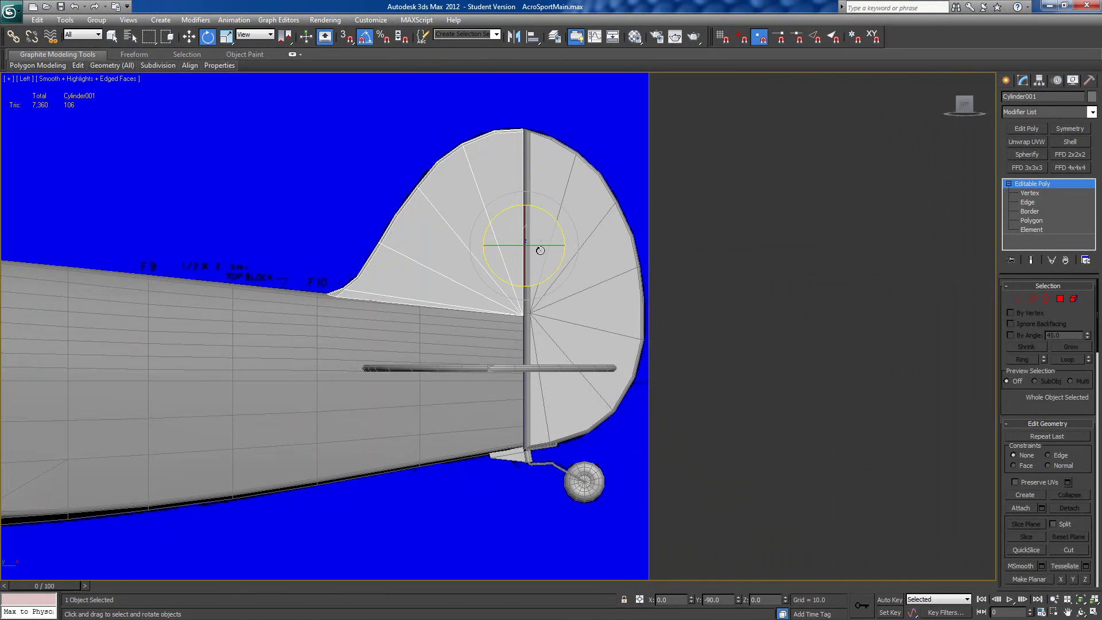
pyautogui.moveTo(537, 246); pyautogui.dragTo(498, 251)
pyautogui.hotkey('ctrl', 'z')
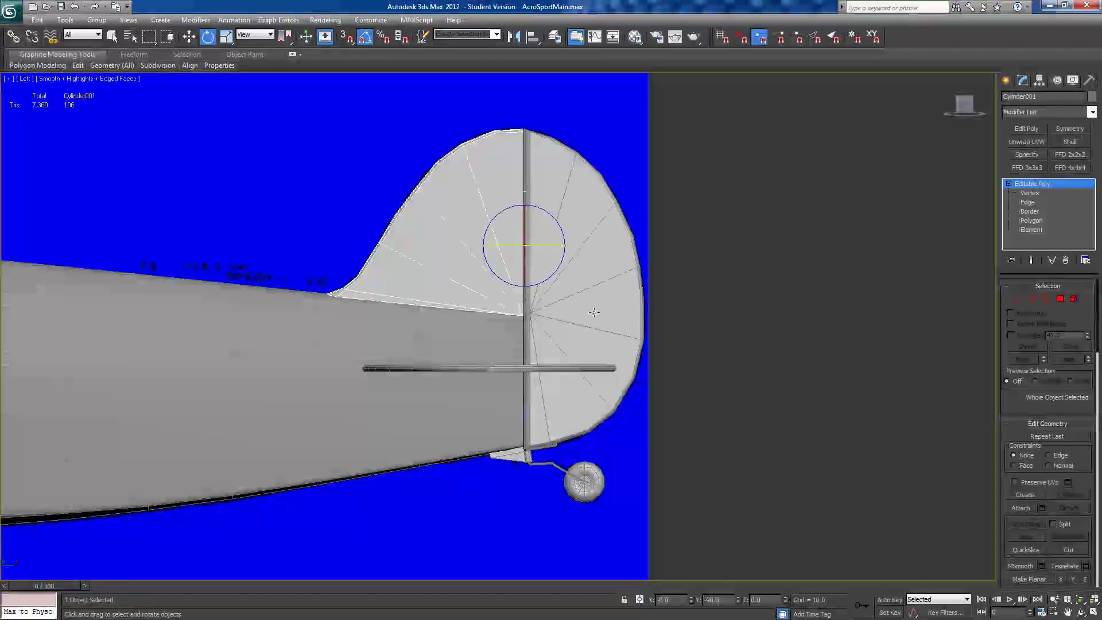
pyautogui.click(593, 310)
pyautogui.moveTo(548, 291); pyautogui.dragTo(557, 311)
pyautogui.hotkey('ctrl', 'z')
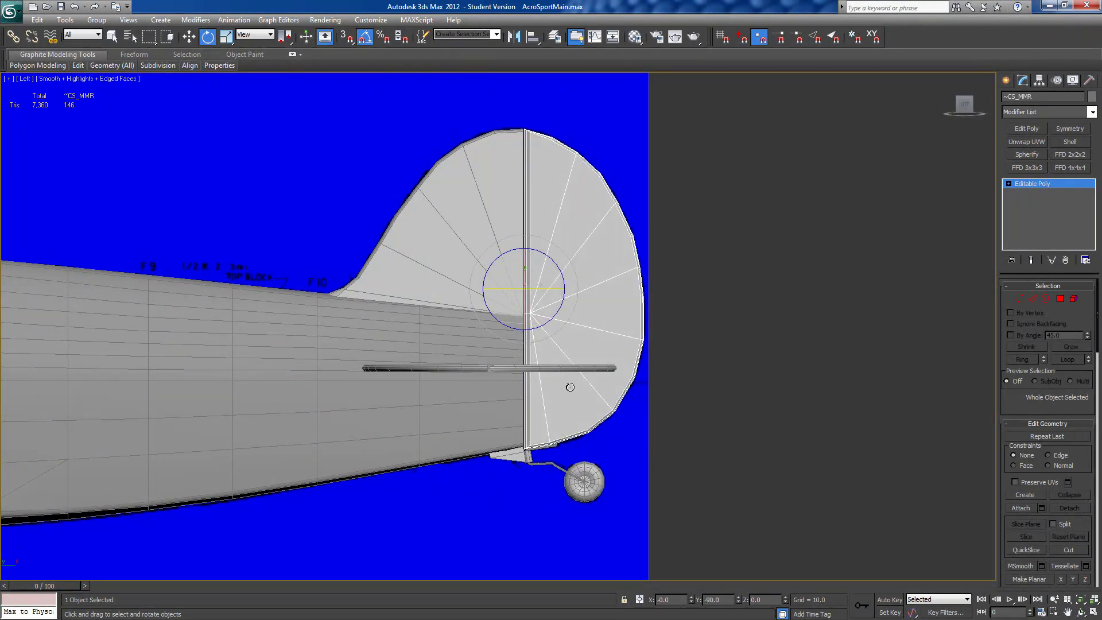
pyautogui.moveTo(566, 384); pyautogui.dragTo(532, 294, button='middle')
pyautogui.scroll(3, 533, 294)
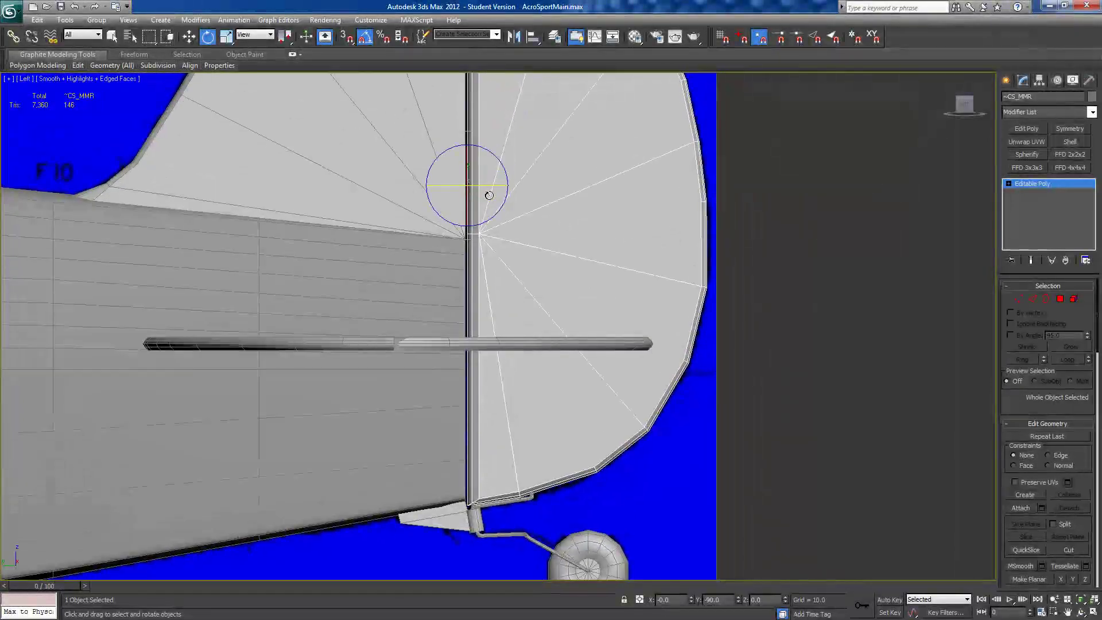
pyautogui.moveTo(486, 185); pyautogui.dragTo(492, 214)
# - Select the tail wheel with its strut and pivot post and move them slightly forward beneath the rudder, checking against the blueprint
pyautogui.moveTo(492, 403); pyautogui.dragTo(499, 326, button='middle')
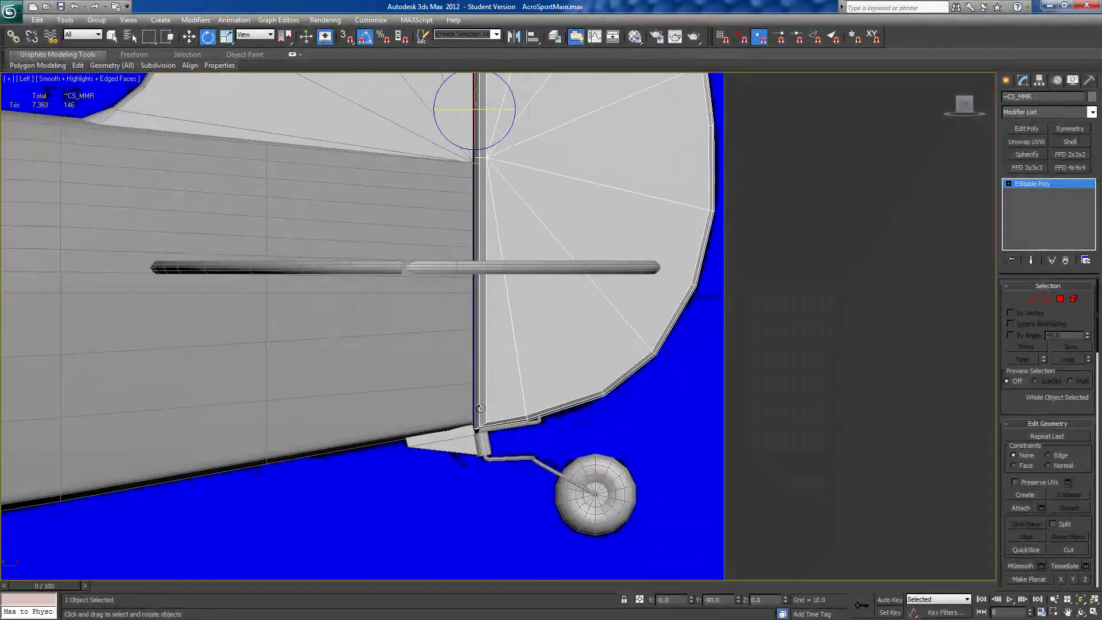
pyautogui.click(463, 452)
pyautogui.keyDown('ctrl'); pyautogui.click(499, 429); pyautogui.keyUp('ctrl')
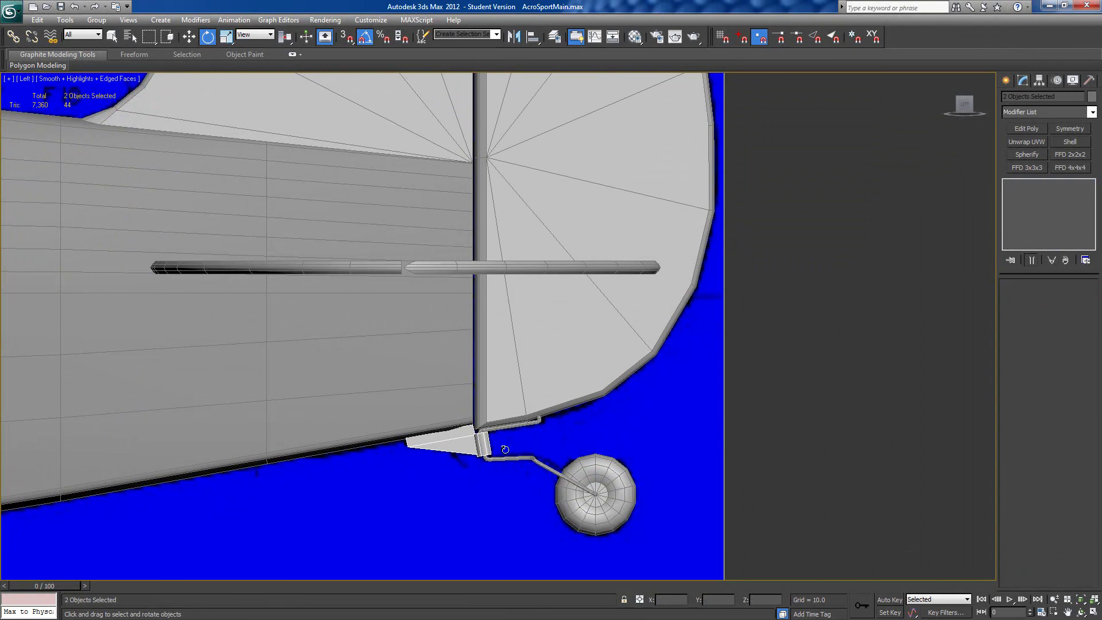
pyautogui.click(488, 435)
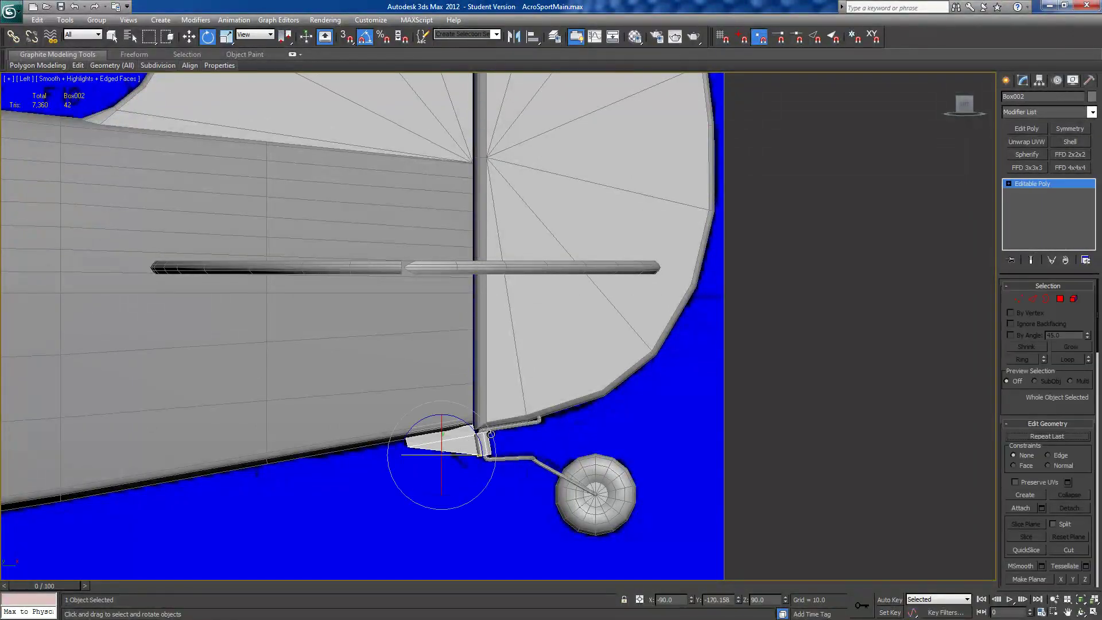
pyautogui.keyDown('ctrl'); pyautogui.click(500, 427); pyautogui.keyUp('ctrl')
pyautogui.keyDown('ctrl'); pyautogui.click(580, 472); pyautogui.keyUp('ctrl')
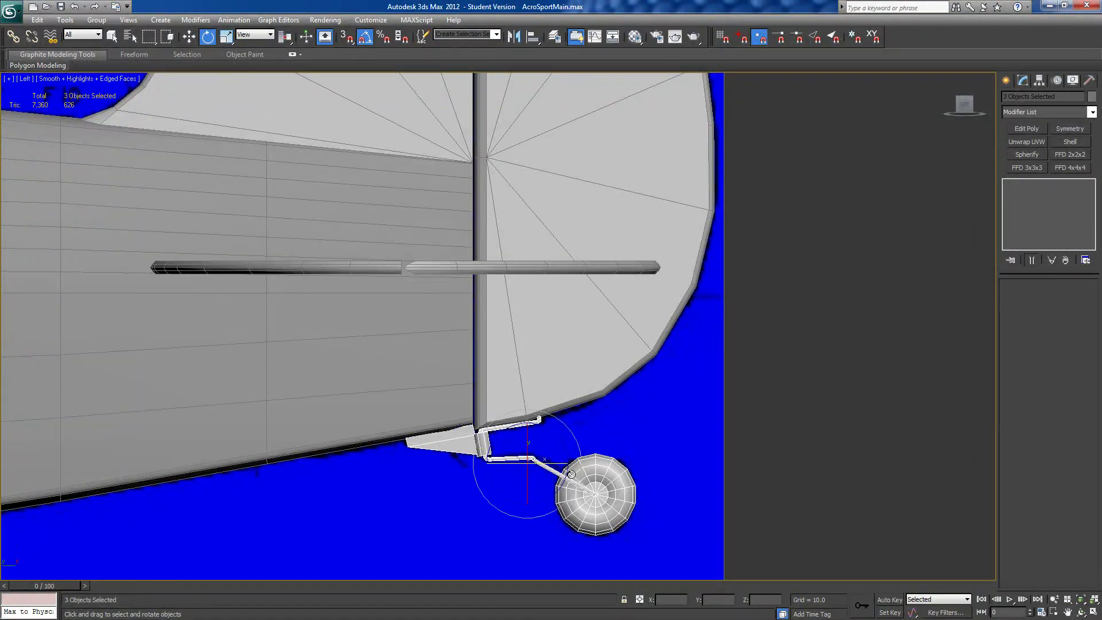
pyautogui.click(189, 37)
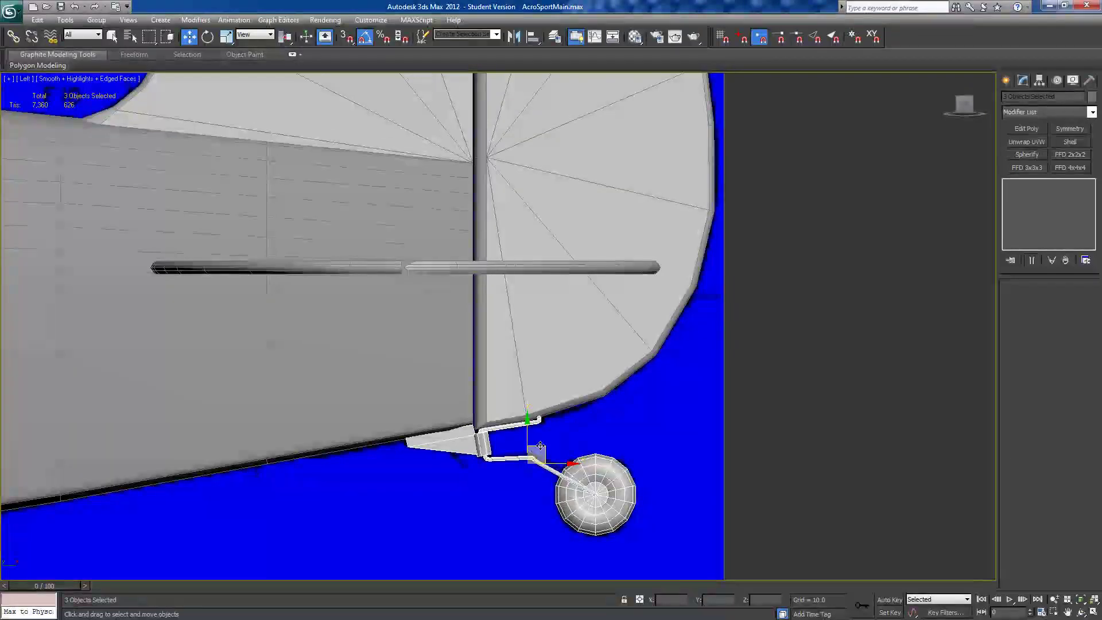
pyautogui.moveTo(542, 447); pyautogui.dragTo(523, 430)
pyautogui.moveTo(523, 429); pyautogui.dragTo(543, 343, button='middle')
pyautogui.scroll(3, 655, 394)
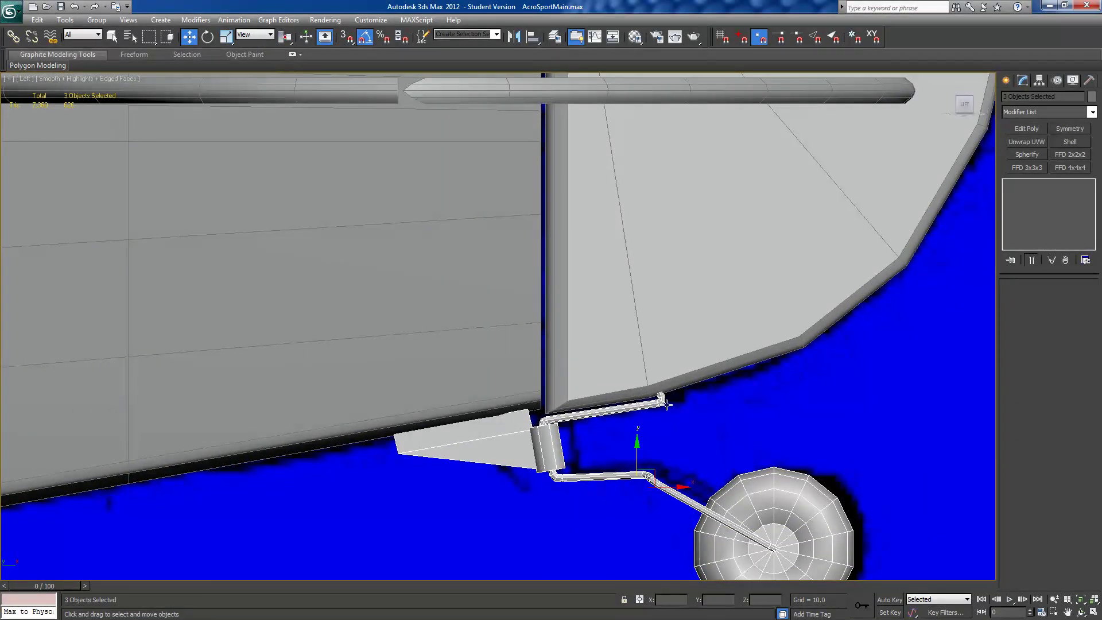
pyautogui.scroll(-3, 672, 395)
pyautogui.moveTo(656, 364); pyautogui.dragTo(650, 418, button='middle')
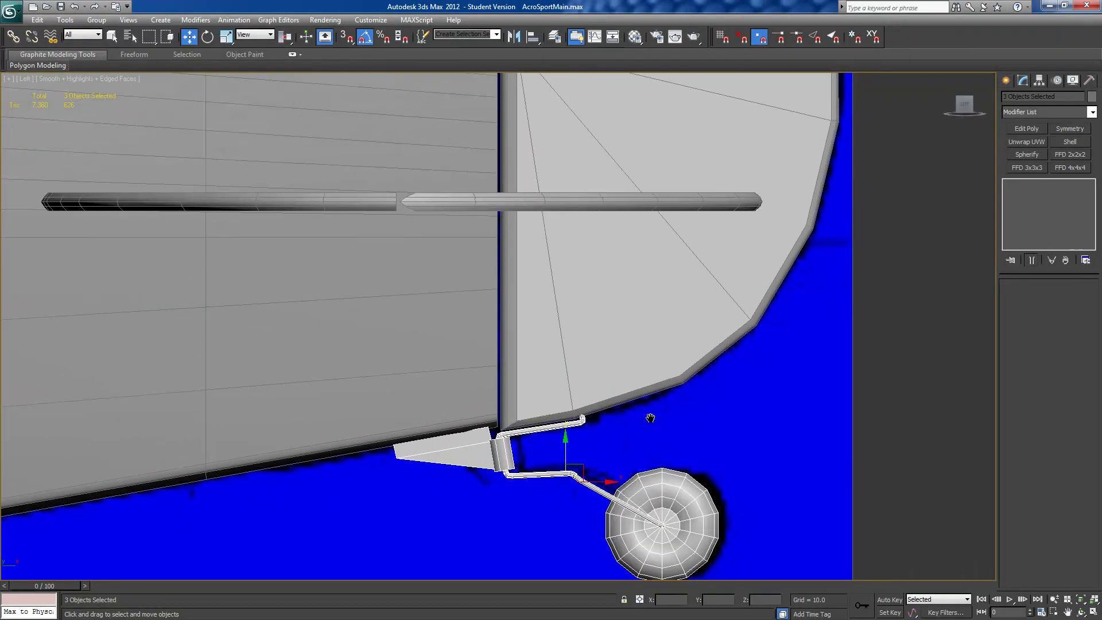
# - Select the rudder, test its swing by rotating it -35 degrees about its vertical hinge axis, and undo the rotation
pyautogui.click(588, 352)
pyautogui.scroll(-3, 534, 386)
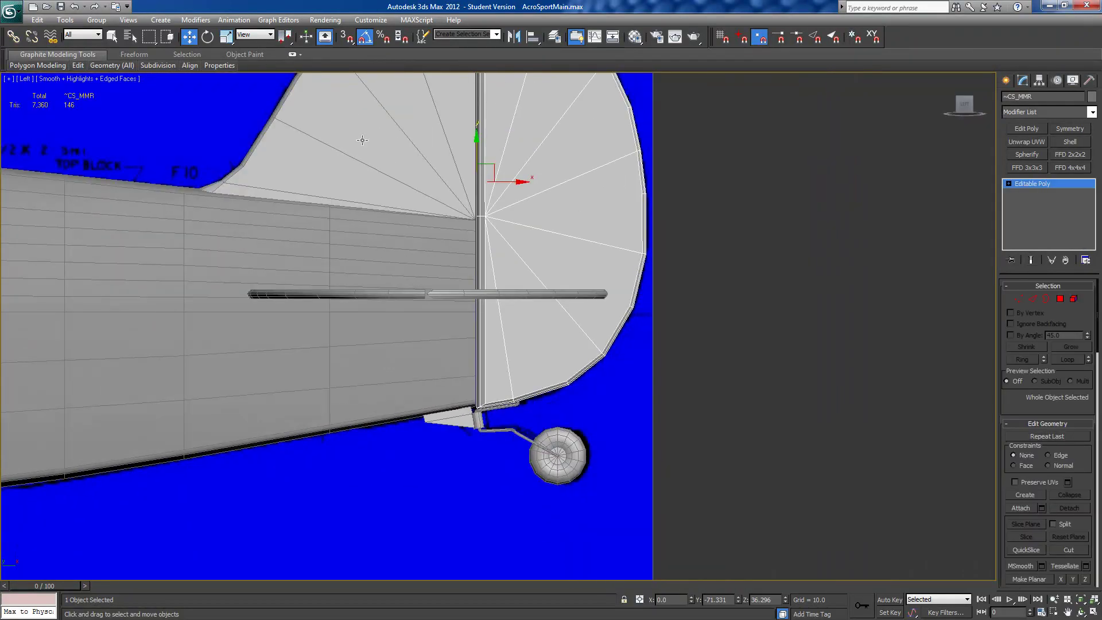
pyautogui.click(208, 36)
pyautogui.moveTo(494, 180); pyautogui.dragTo(503, 211)
pyautogui.keyDown('alt'); pyautogui.moveTo(503, 211); pyautogui.dragTo(502, 168, button='middle'); pyautogui.keyUp('alt')
pyautogui.moveTo(503, 170); pyautogui.dragTo(476, 182)
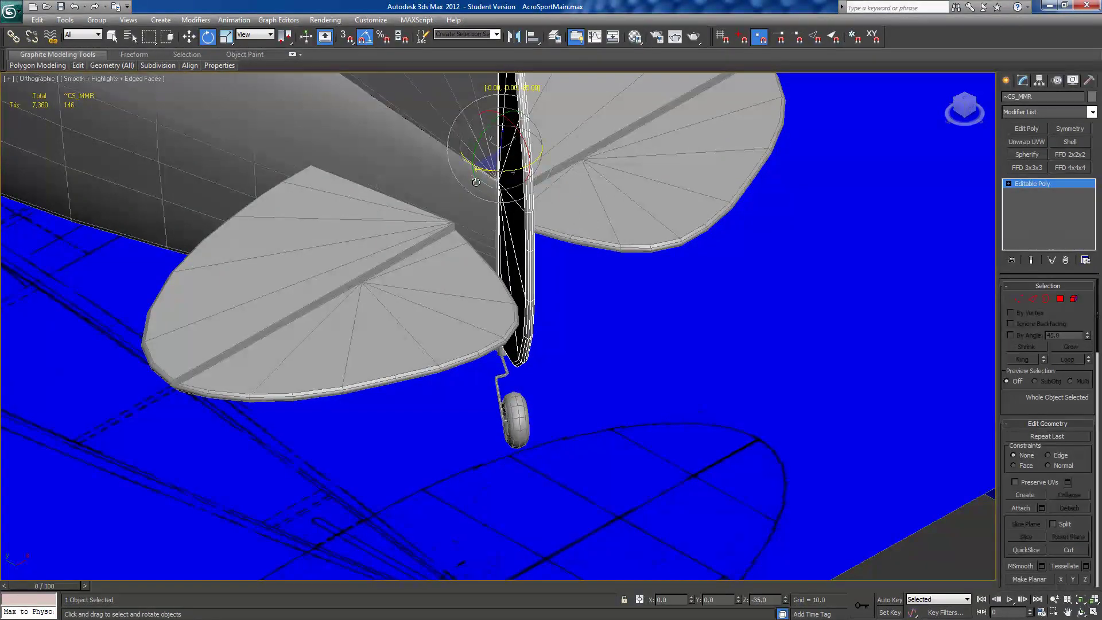
pyautogui.keyDown('alt'); pyautogui.moveTo(476, 182); pyautogui.dragTo(475, 220, button='middle'); pyautogui.keyUp('alt')
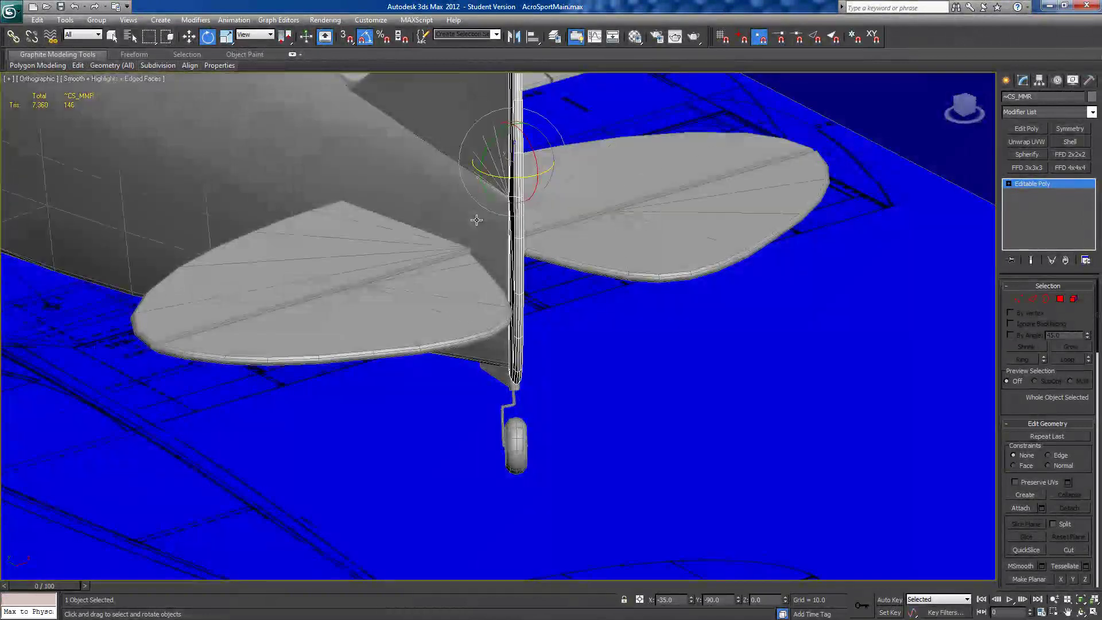
pyautogui.hotkey('ctrl', 'z')
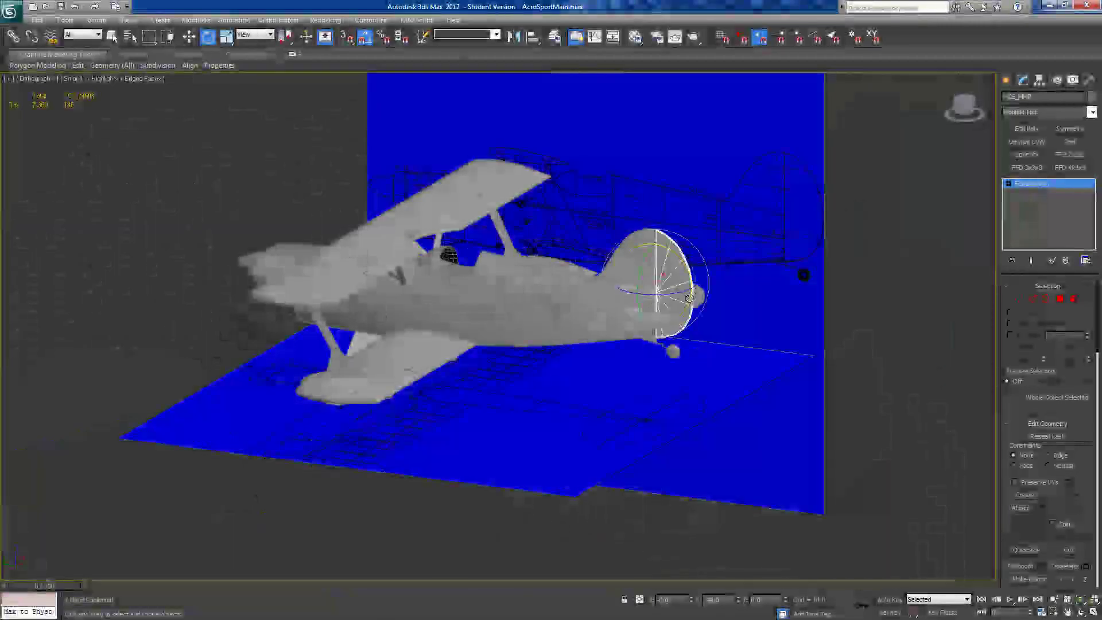
# - Delete the wheel fairing and wheel from the aircraft's right landing gear leg
pyautogui.scroll(-5, 633, 313)
pyautogui.keyDown('alt'); pyautogui.moveTo(546, 318); pyautogui.dragTo(599, 354, button='middle'); pyautogui.keyUp('alt')
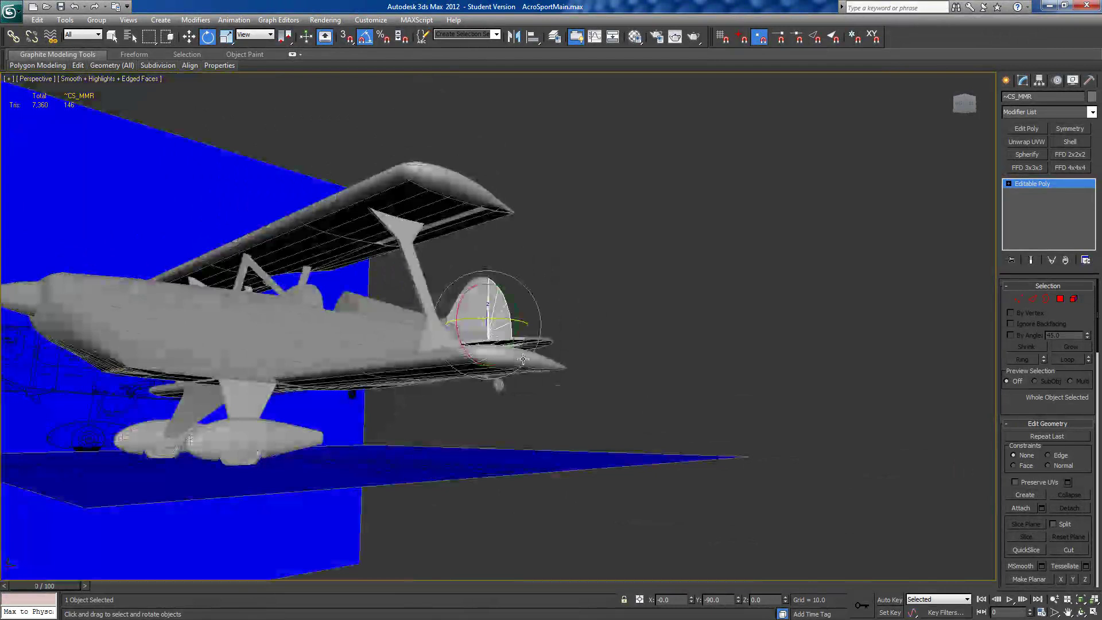
pyautogui.scroll(-4, 523, 359)
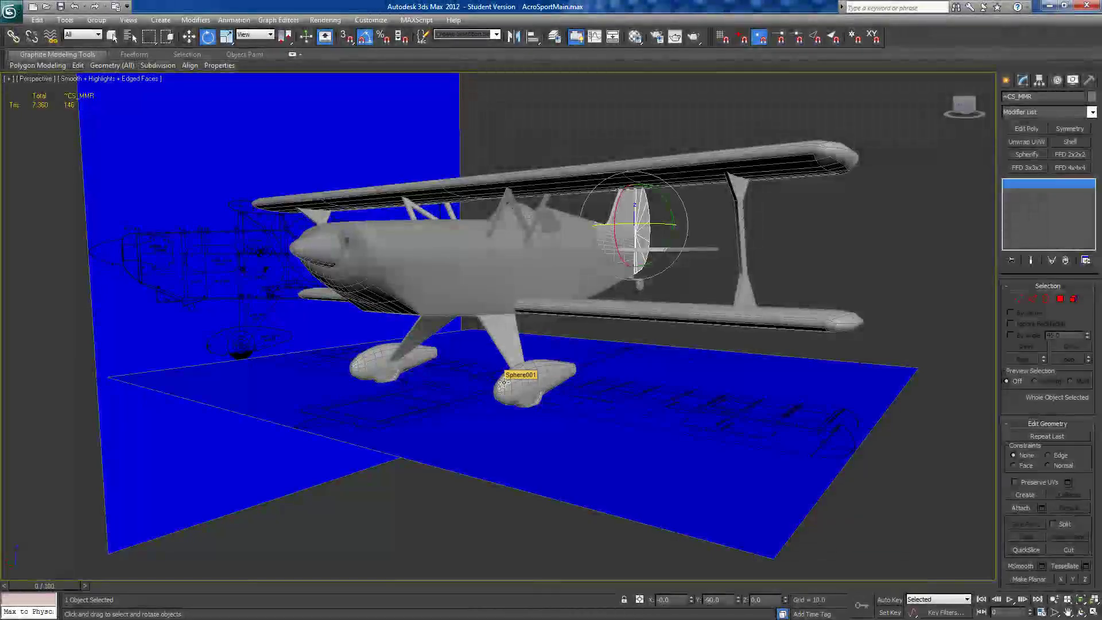
pyautogui.click(531, 377)
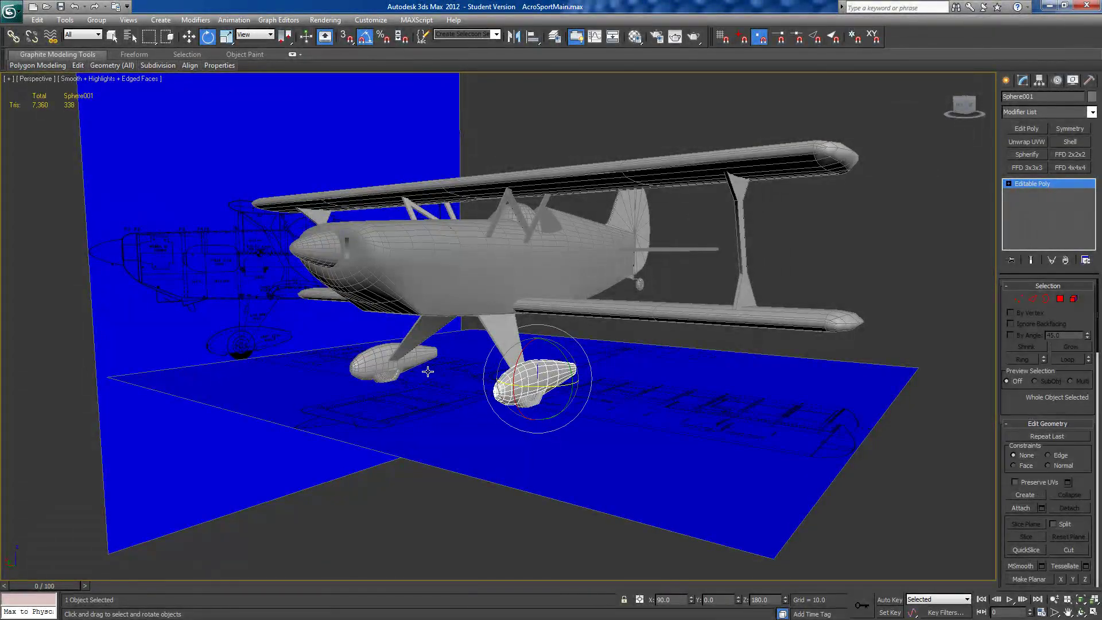
pyautogui.click(374, 371)
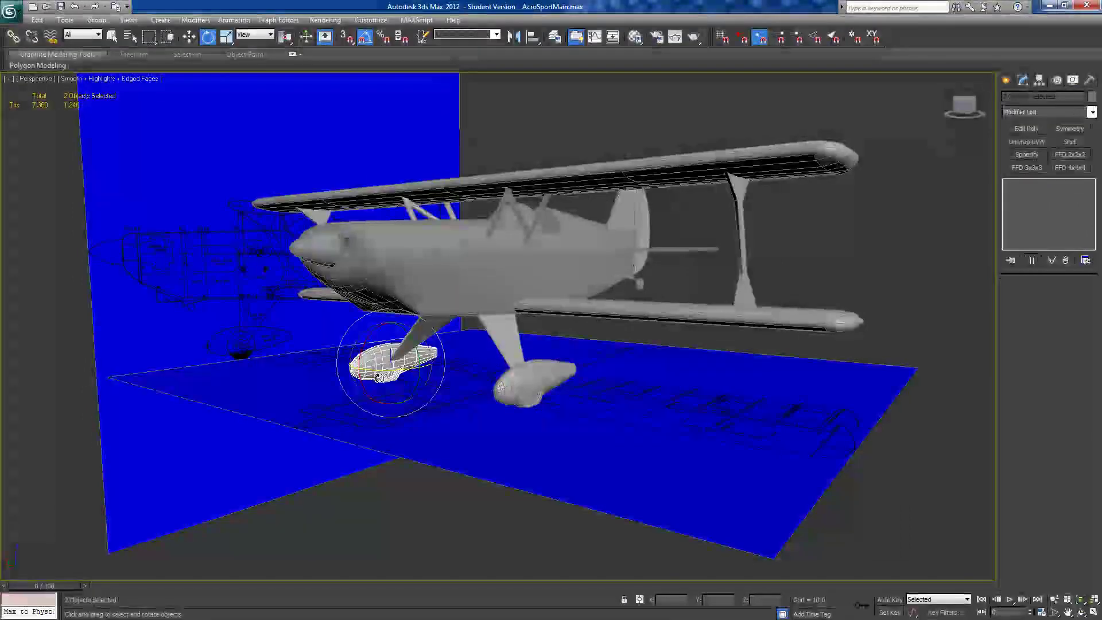
pyautogui.keyDown('ctrl'); pyautogui.click(380, 378); pyautogui.keyUp('ctrl')
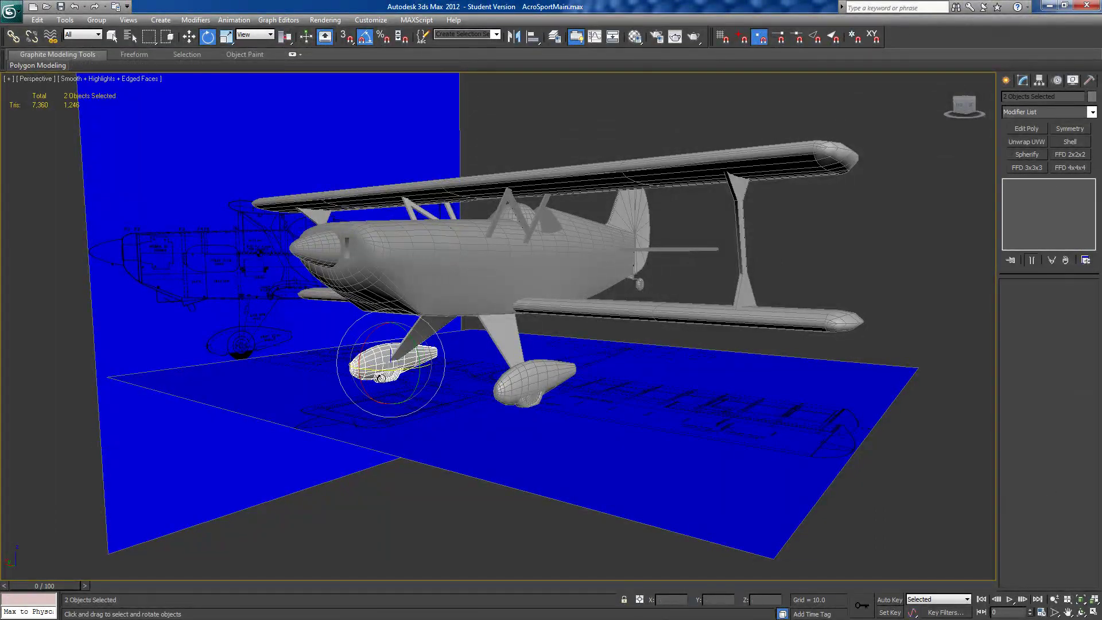
pyautogui.press('Delete')
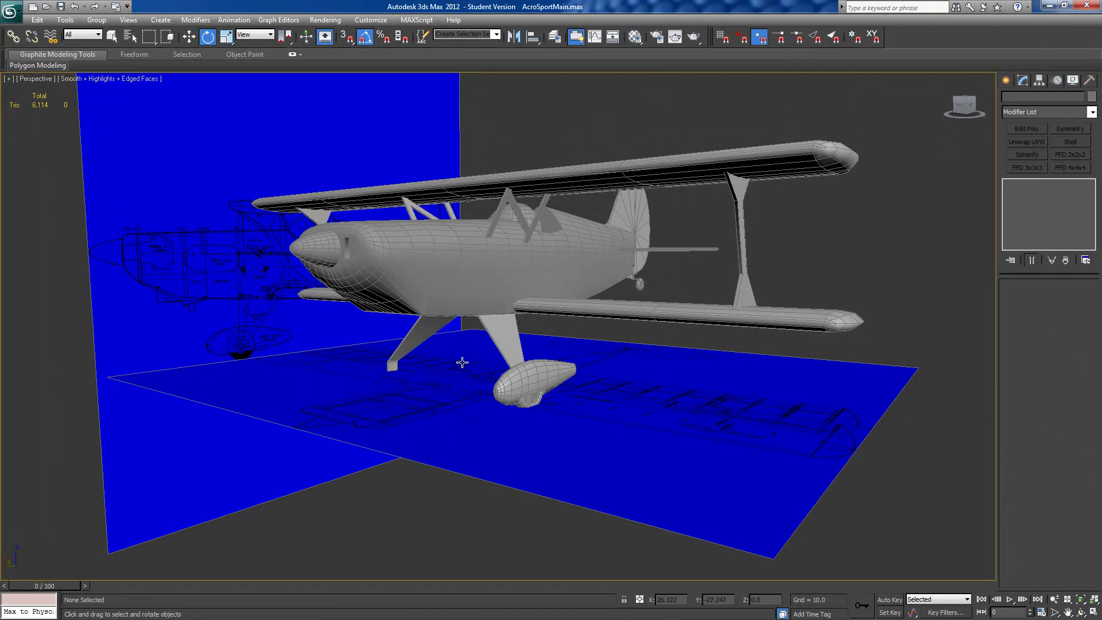
# - Bring the remaining wheel fairing into a close orthographic side view and select it
pyautogui.click(962, 105)
pyautogui.scroll(3, 669, 327)
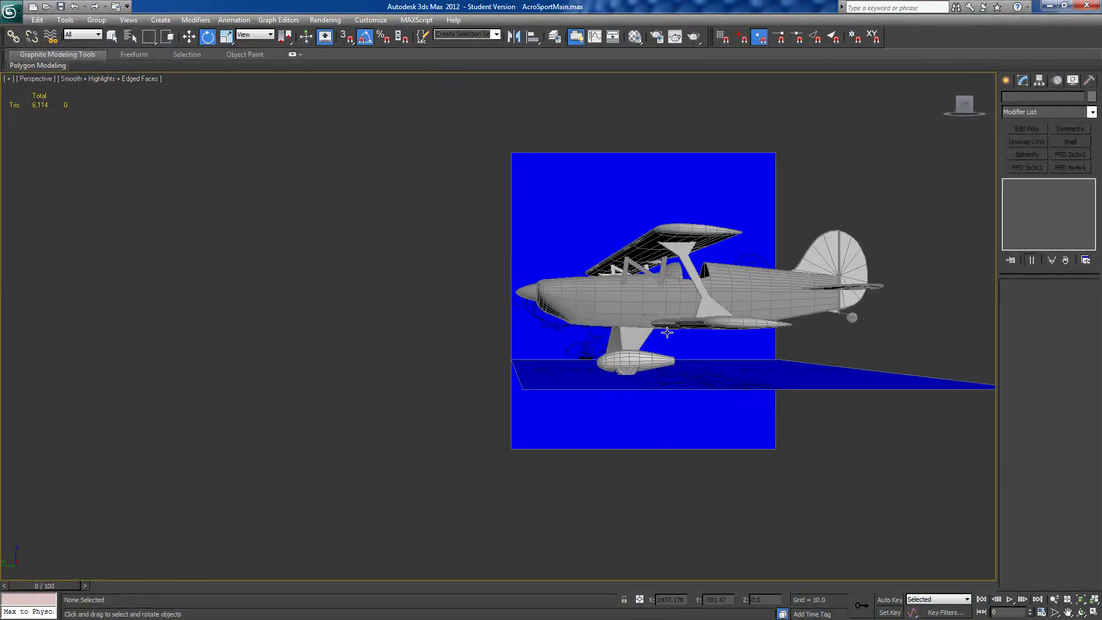
pyautogui.press('u')
pyautogui.scroll(8, 635, 369)
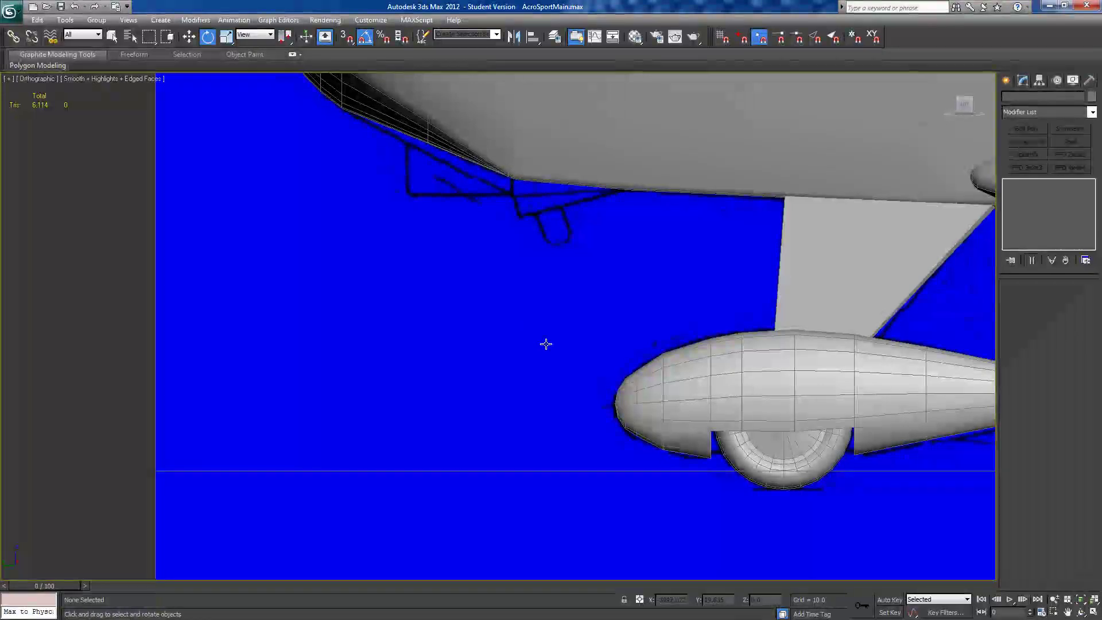
pyautogui.moveTo(545, 344); pyautogui.dragTo(320, 276, button='middle')
pyautogui.click(501, 339)
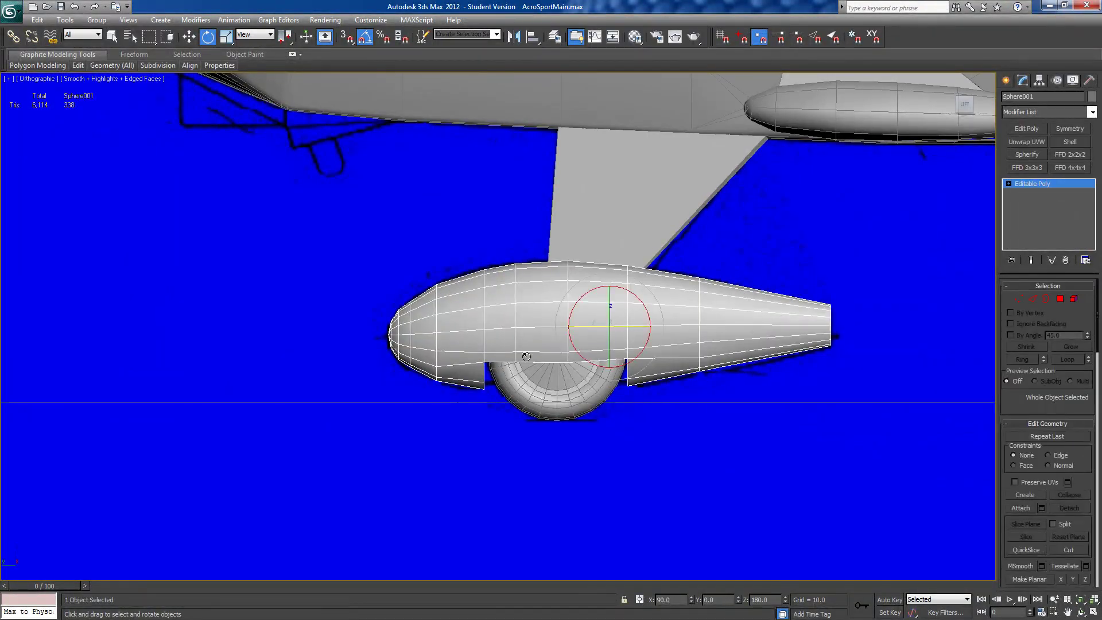
pyautogui.rightClick(546, 394)
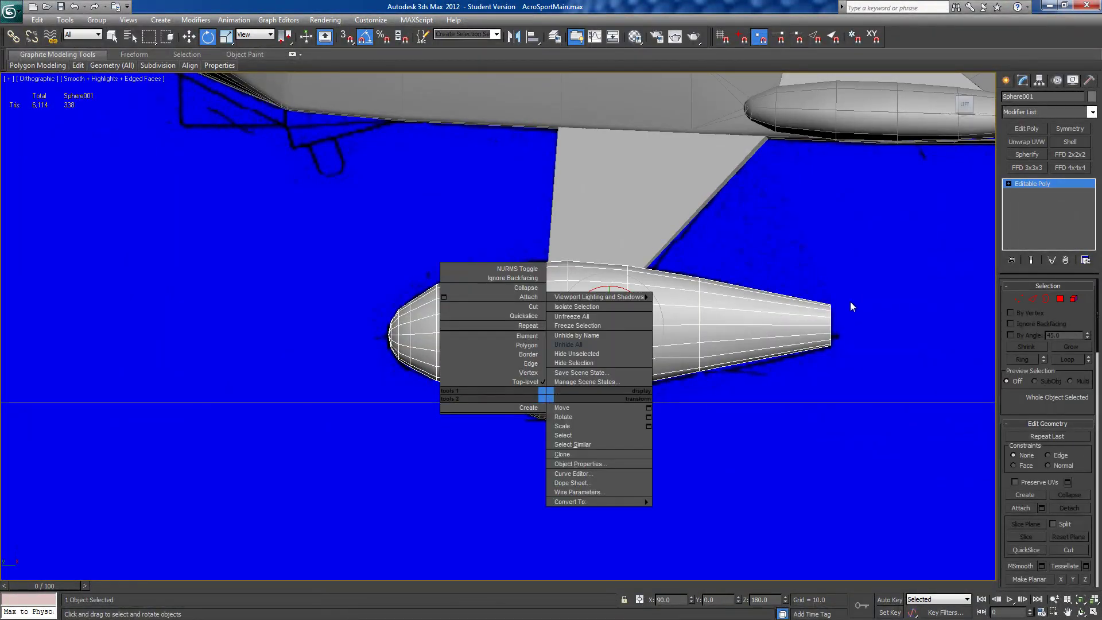
pyautogui.click(73, 244)
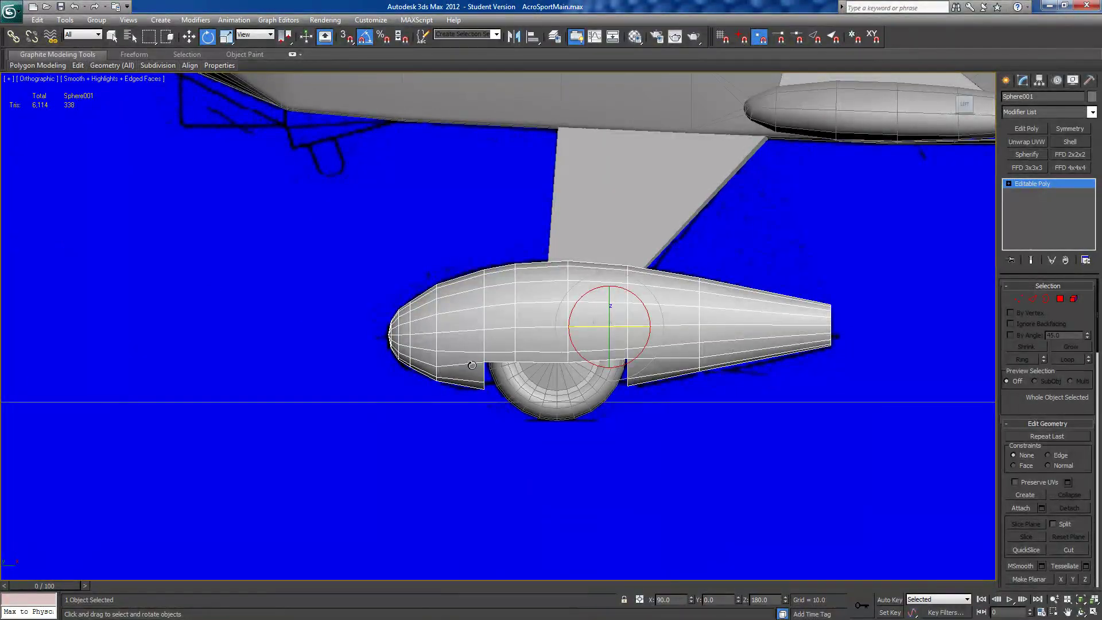
# - Add the side blueprint plane to the selection and isolate it together with the wheel fairing
pyautogui.keyDown('ctrl'); pyautogui.click(181, 308); pyautogui.keyUp('ctrl')
pyautogui.scroll(-5, 300, 311)
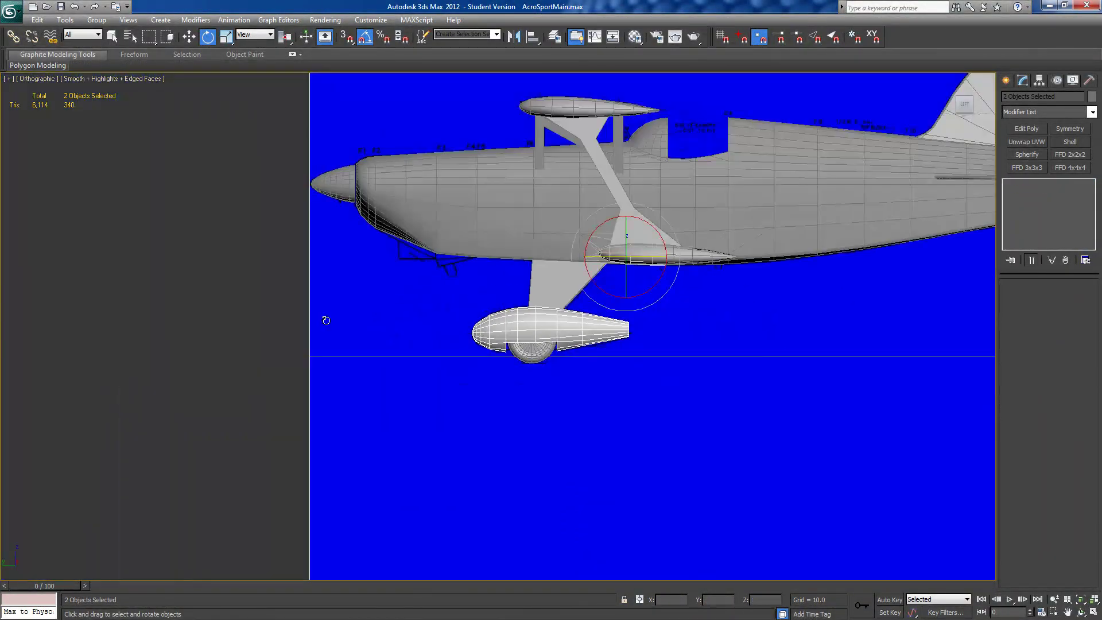
pyautogui.moveTo(502, 351)
pyautogui.mouseDown(button='middle')
pyautogui.moveTo(458, 337)
pyautogui.moveTo(489, 344)
pyautogui.mouseUp(button='middle')
pyautogui.scroll(6, 458, 338)
pyautogui.rightClick(483, 319)
pyautogui.click(494, 278)
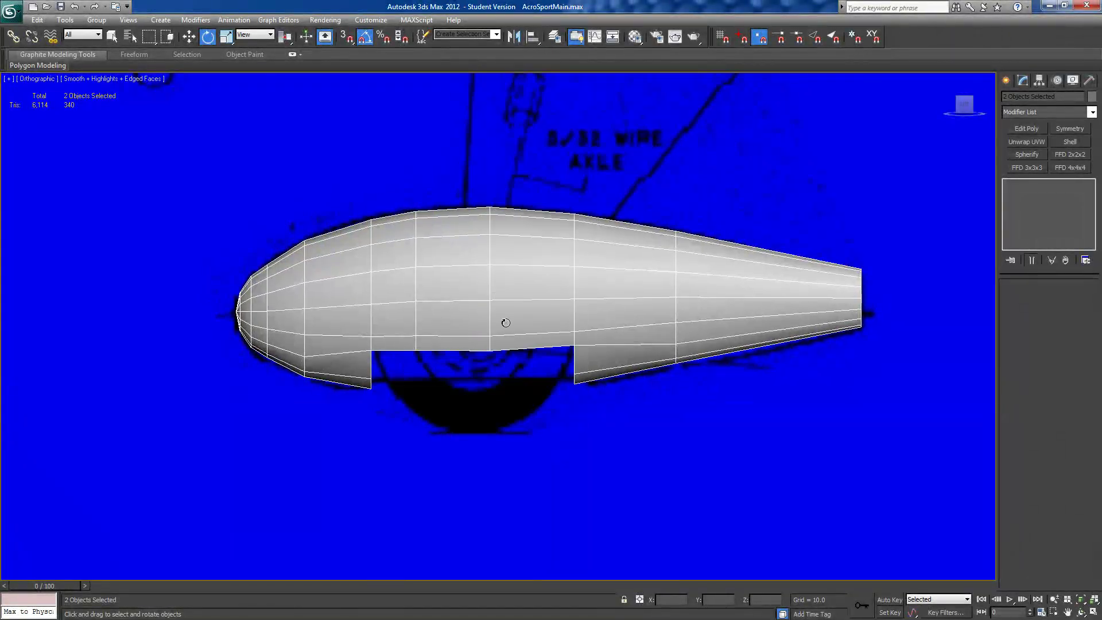
# - Select only the wheel fairing and make it see-through so the blueprint can be traced
pyautogui.click(473, 317)
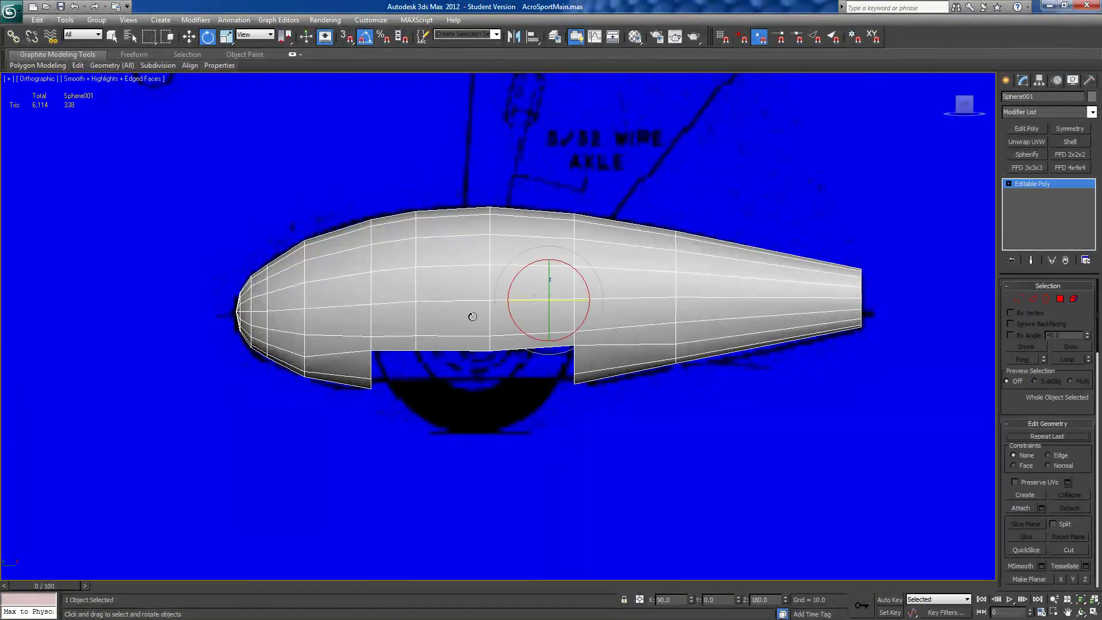
pyautogui.hotkey('alt', 'x')
pyautogui.moveTo(504, 330); pyautogui.dragTo(546, 324, button='middle')
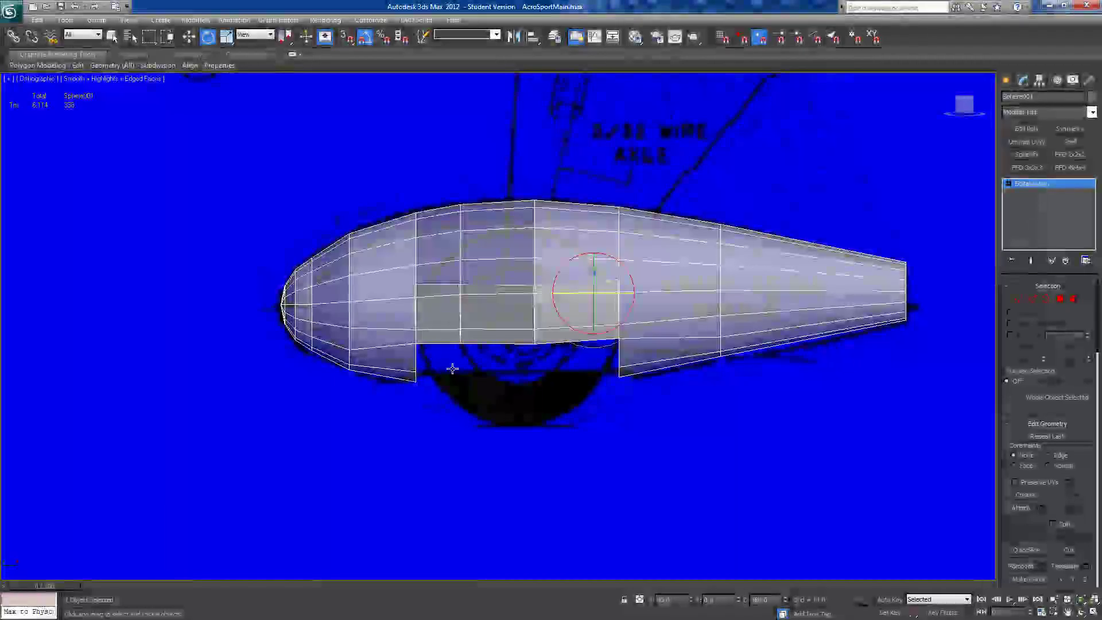
# - Scale the bottom corner vertices on both sides of the wheel cutout apart along Y, and draw the upper four partly back inward
pyautogui.click(1017, 300)
pyautogui.moveTo(404, 415); pyautogui.dragTo(438, 363)
pyautogui.moveTo(600, 408); pyautogui.dragTo(631, 359)
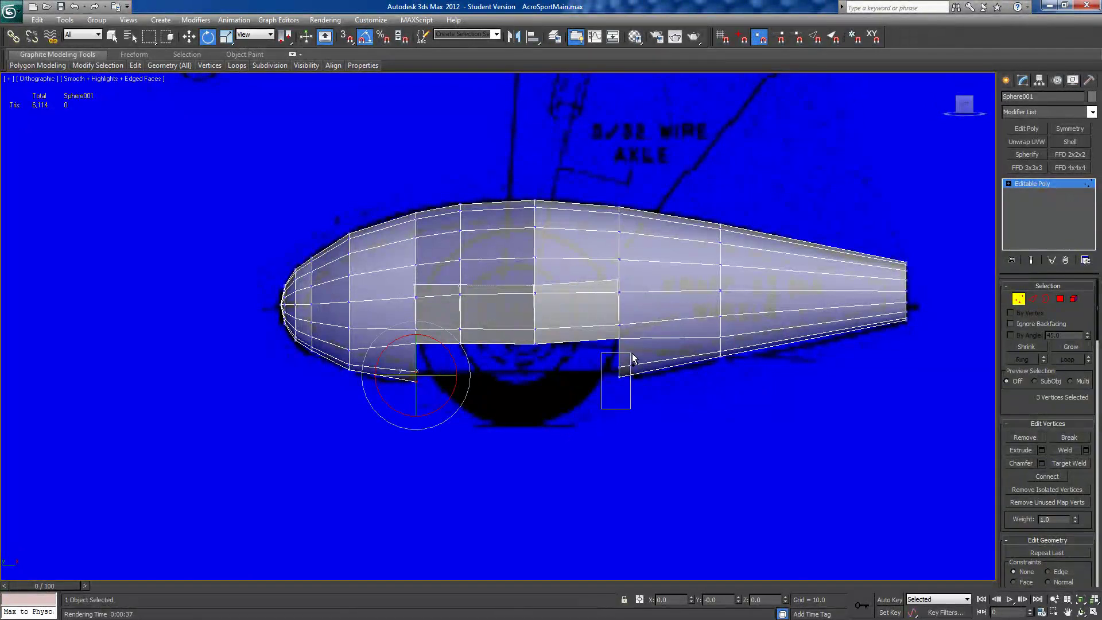
pyautogui.click(226, 36)
pyautogui.moveTo(467, 374); pyautogui.dragTo(367, 406)
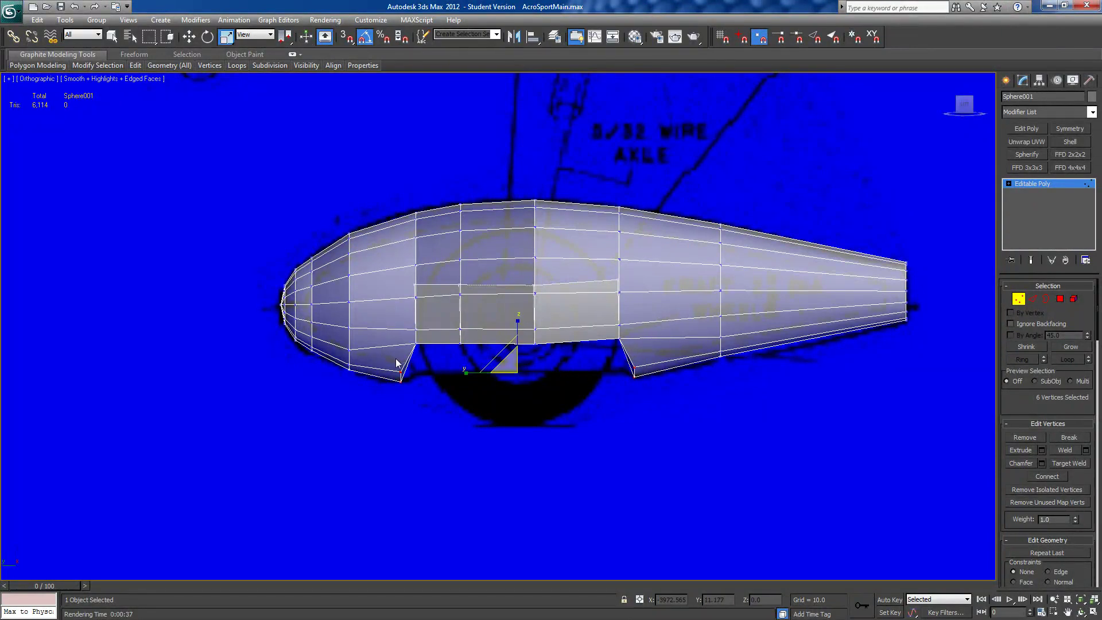
pyautogui.moveTo(474, 373); pyautogui.dragTo(653, 374)
pyautogui.moveTo(469, 370); pyautogui.dragTo(459, 378)
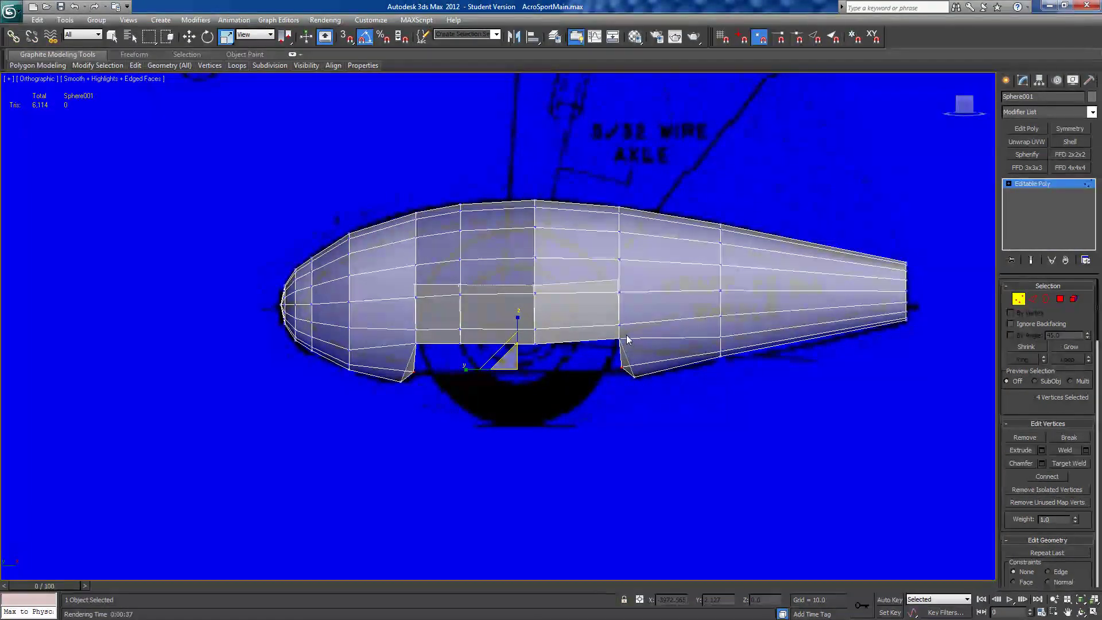
# - Select the bottom-edge vertices along both sides of the wheel cutout and move them down toward the fairing's lower outline
pyautogui.moveTo(627, 336); pyautogui.dragTo(607, 346)
pyautogui.keyDown('ctrl'); pyautogui.moveTo(526, 353); pyautogui.dragTo(544, 339); pyautogui.keyUp('ctrl')
pyautogui.keyDown('ctrl'); pyautogui.moveTo(469, 338); pyautogui.dragTo(409, 338); pyautogui.keyUp('ctrl')
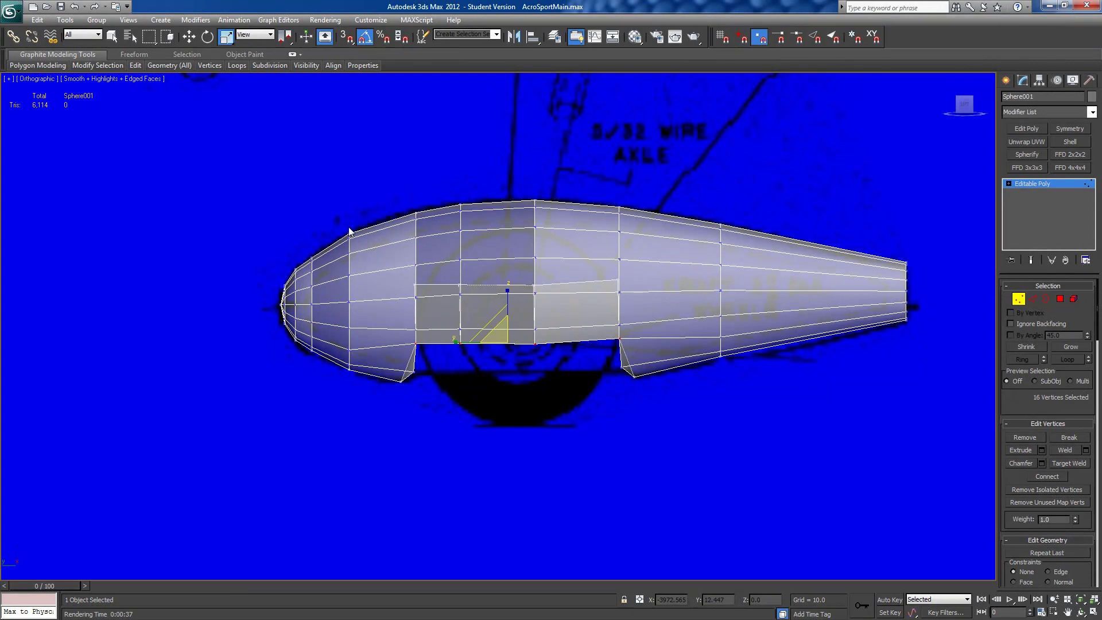
pyautogui.click(190, 37)
pyautogui.moveTo(508, 308); pyautogui.dragTo(505, 329)
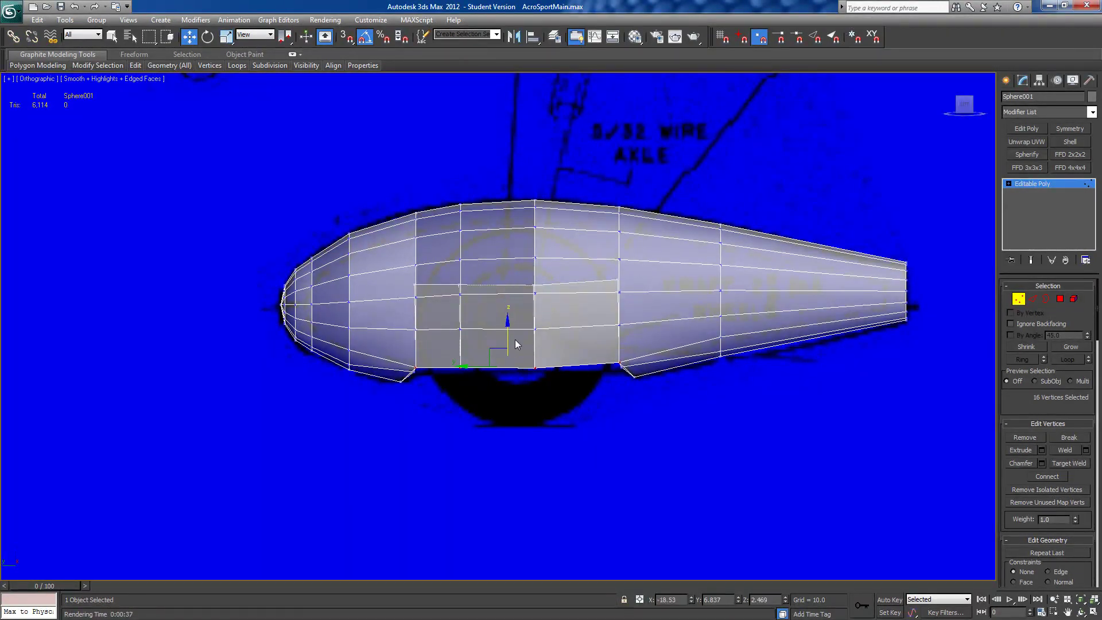
# - Try to scale the four bottom corner vertices of the wheel cutout along Y
pyautogui.moveTo(628, 361); pyautogui.dragTo(583, 388)
pyautogui.keyDown('ctrl'); pyautogui.moveTo(418, 371); pyautogui.dragTo(422, 373); pyautogui.keyUp('ctrl')
pyautogui.moveTo(517, 341); pyautogui.dragTo(517, 344)
pyautogui.click(227, 37)
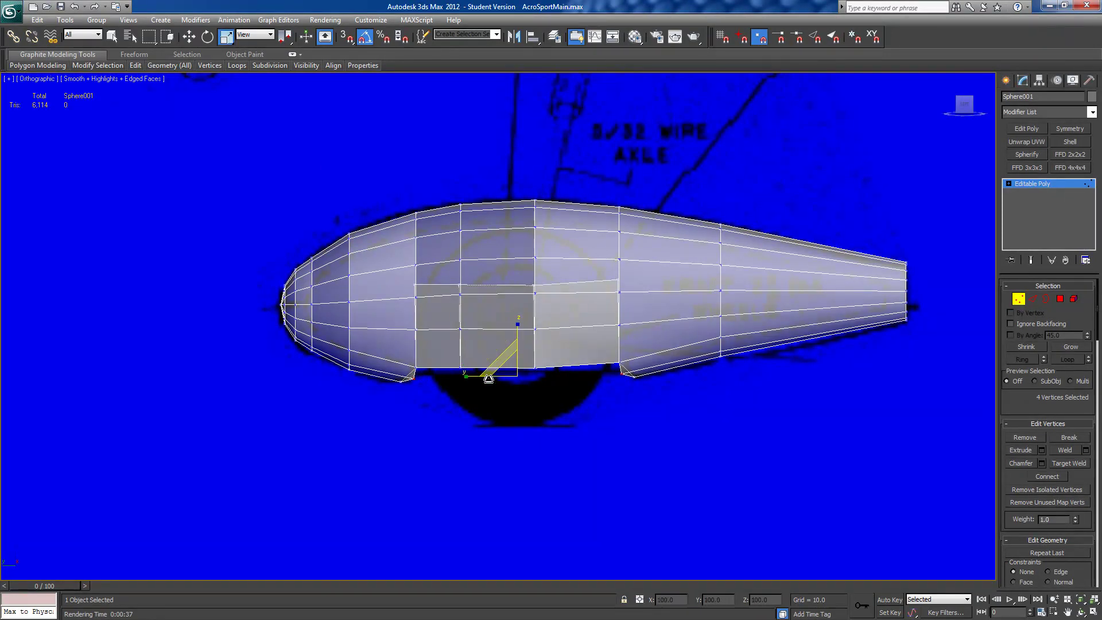
pyautogui.moveTo(465, 377); pyautogui.dragTo(628, 375)
# - Lower the cutout's bottom-edge vertices slightly further along Z and scale them flat into one level line
pyautogui.click(189, 37)
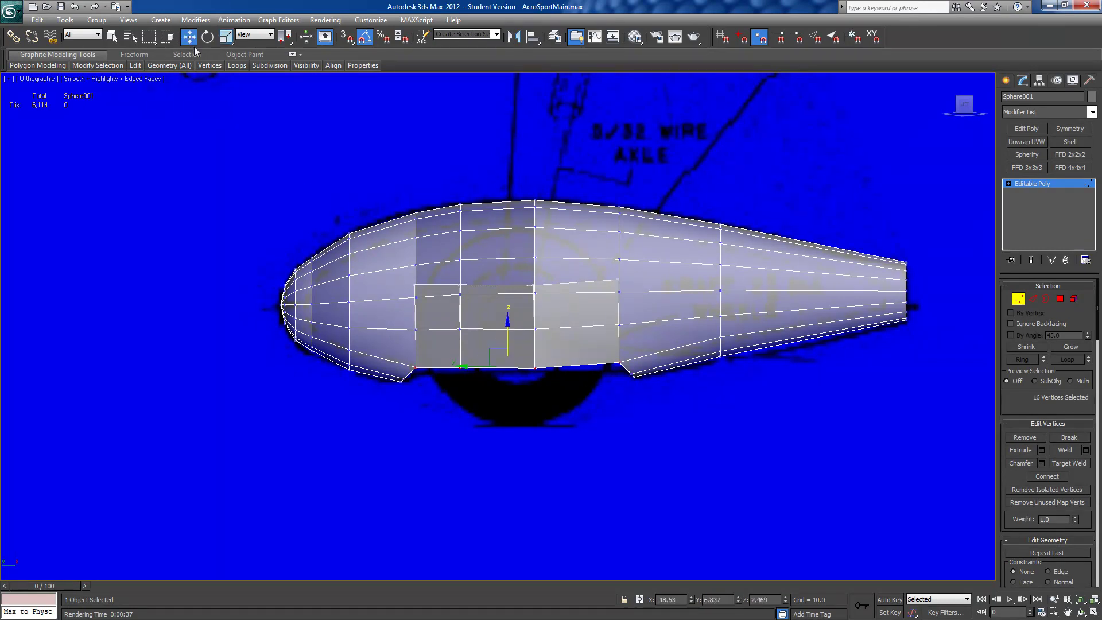
pyautogui.moveTo(507, 323); pyautogui.dragTo(509, 338)
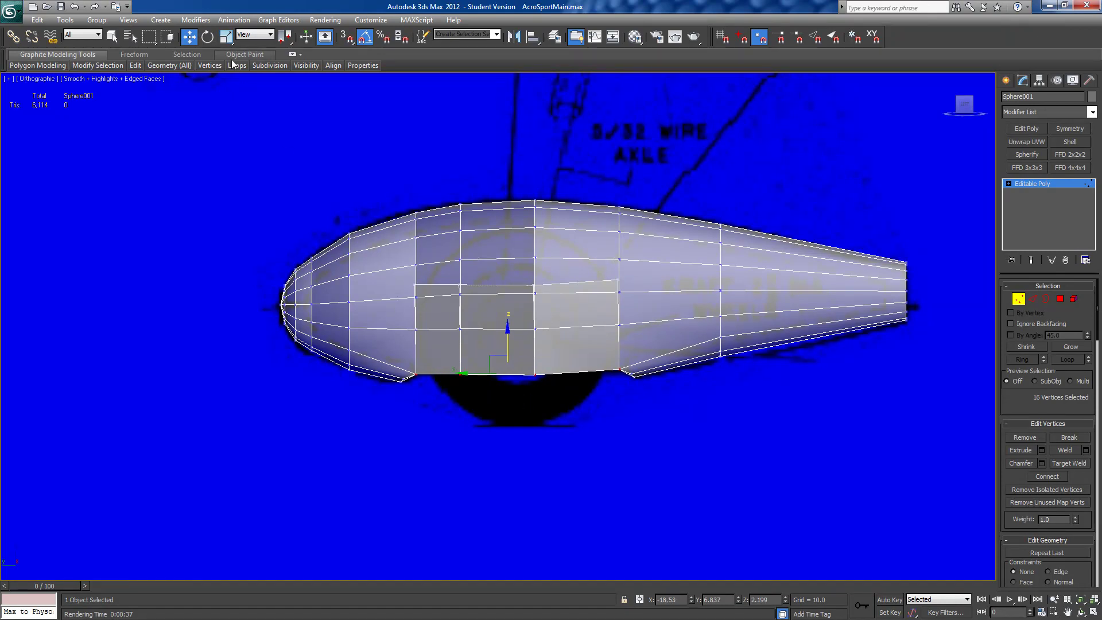
pyautogui.click(226, 37)
pyautogui.moveTo(507, 343); pyautogui.dragTo(505, 404)
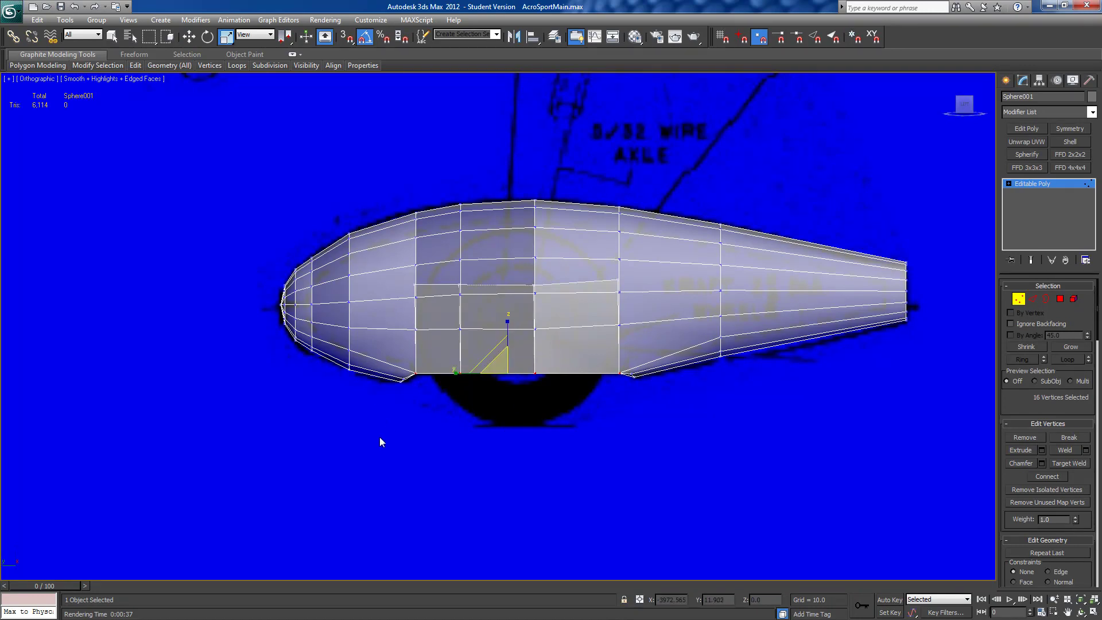
# - Flatten the eight ceiling vertices of the wheel well along Z and raise them close to the fairing's top
pyautogui.moveTo(400, 275); pyautogui.dragTo(652, 290)
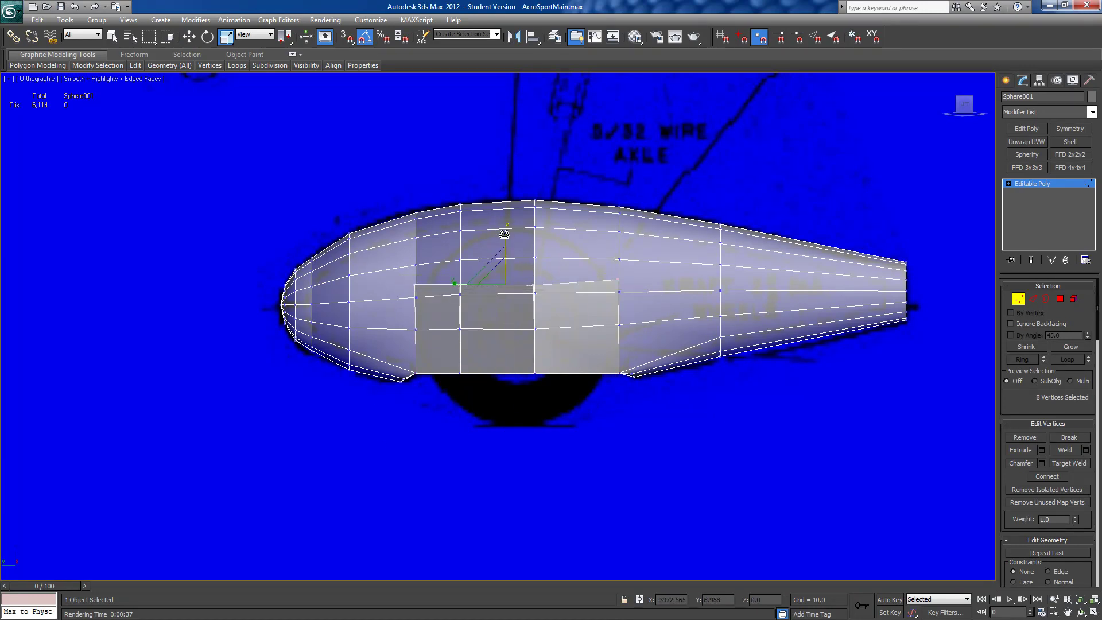
pyautogui.moveTo(505, 234); pyautogui.dragTo(321, 595)
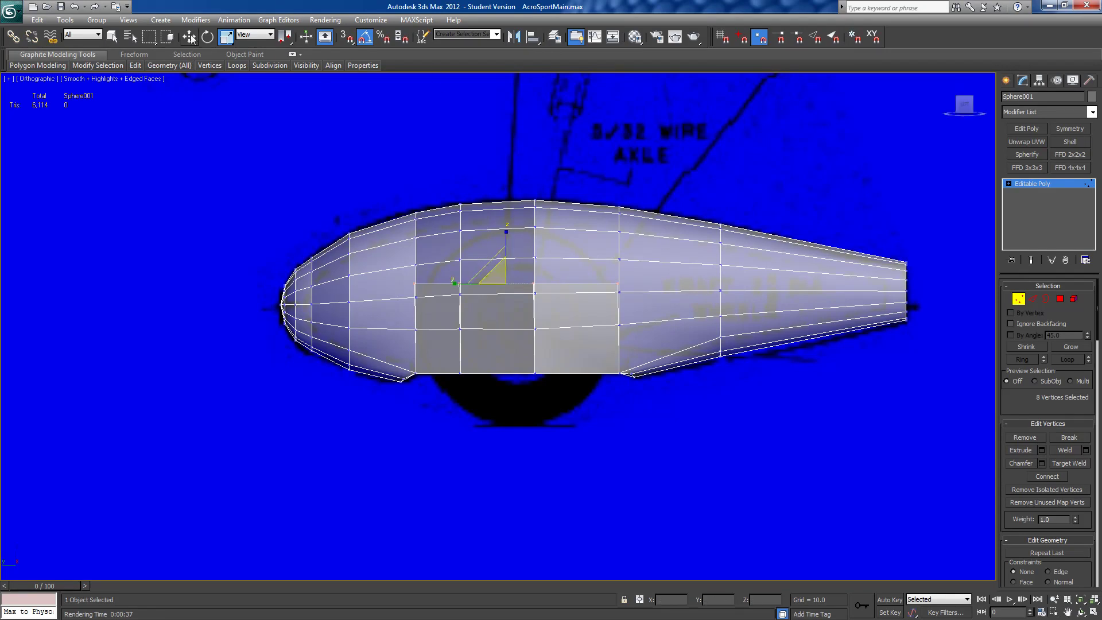
pyautogui.press('w')
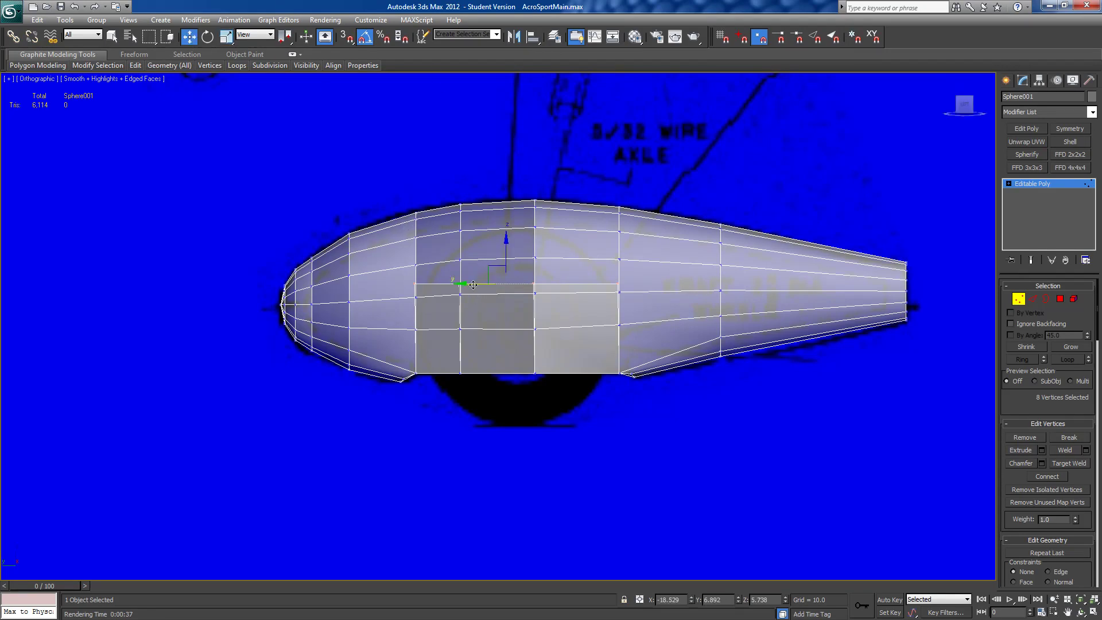
pyautogui.moveTo(473, 285); pyautogui.dragTo(474, 286)
pyautogui.moveTo(508, 250); pyautogui.dragTo(507, 190)
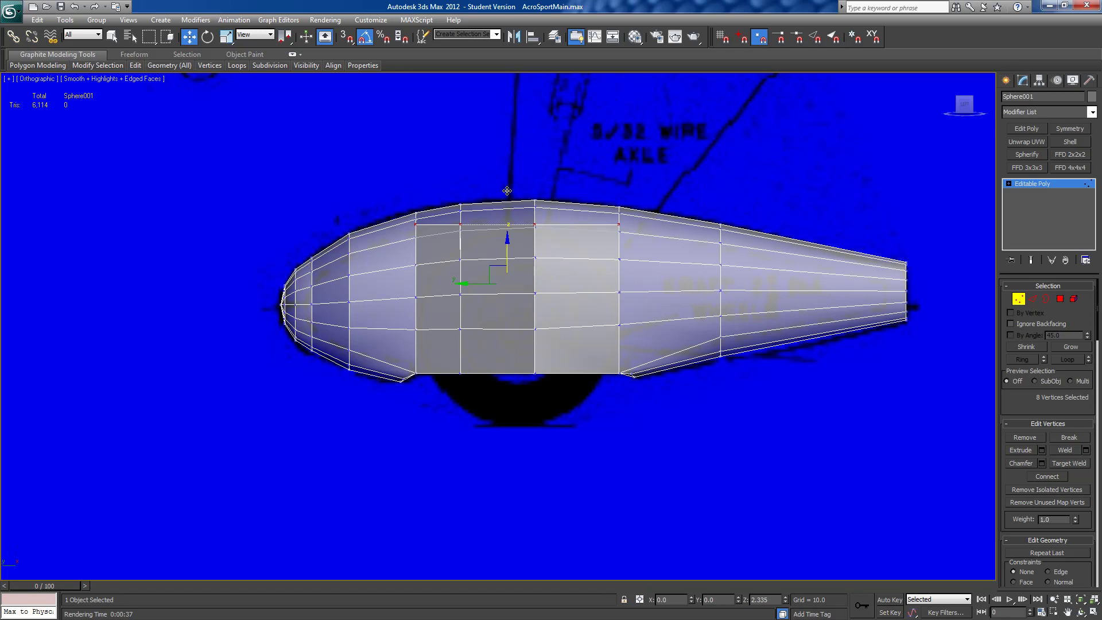
pyautogui.moveTo(507, 190); pyautogui.dragTo(507, 191)
# - Lower the four front and rear end vertices of the wheel well's ceiling slightly to follow the fairing's curve
pyautogui.moveTo(538, 240); pyautogui.dragTo(555, 249)
pyautogui.moveTo(518, 185); pyautogui.dragTo(518, 194)
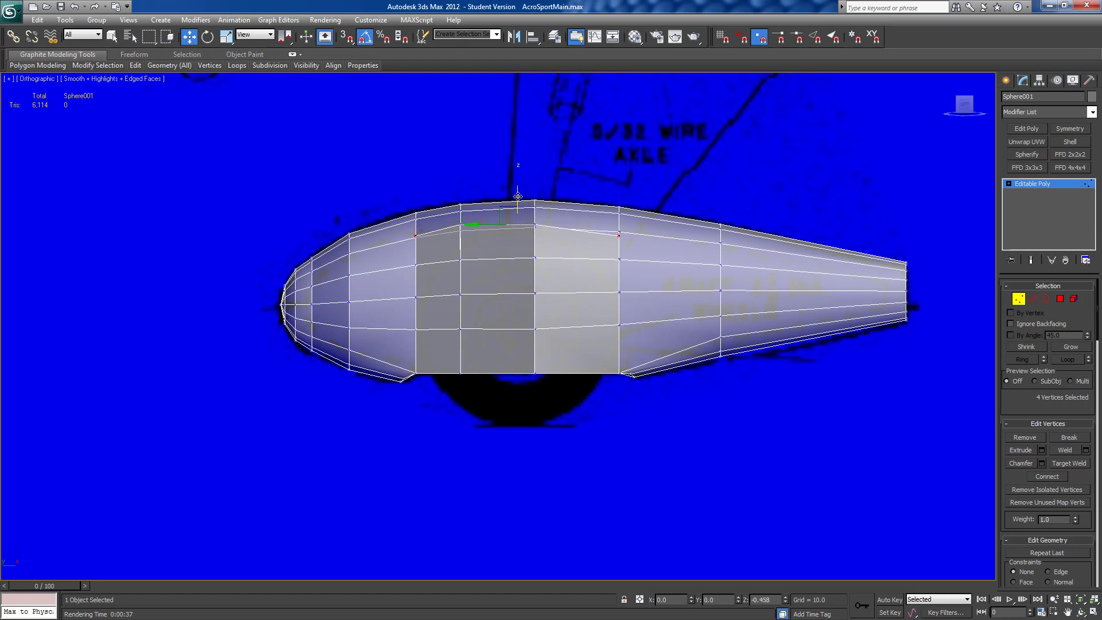
pyautogui.moveTo(517, 197); pyautogui.dragTo(517, 209)
# - Nudge the individual lip vertices at the cutout's front and rear bottom corners to line up both sides
pyautogui.click(620, 373)
pyautogui.moveTo(615, 356); pyautogui.dragTo(610, 358)
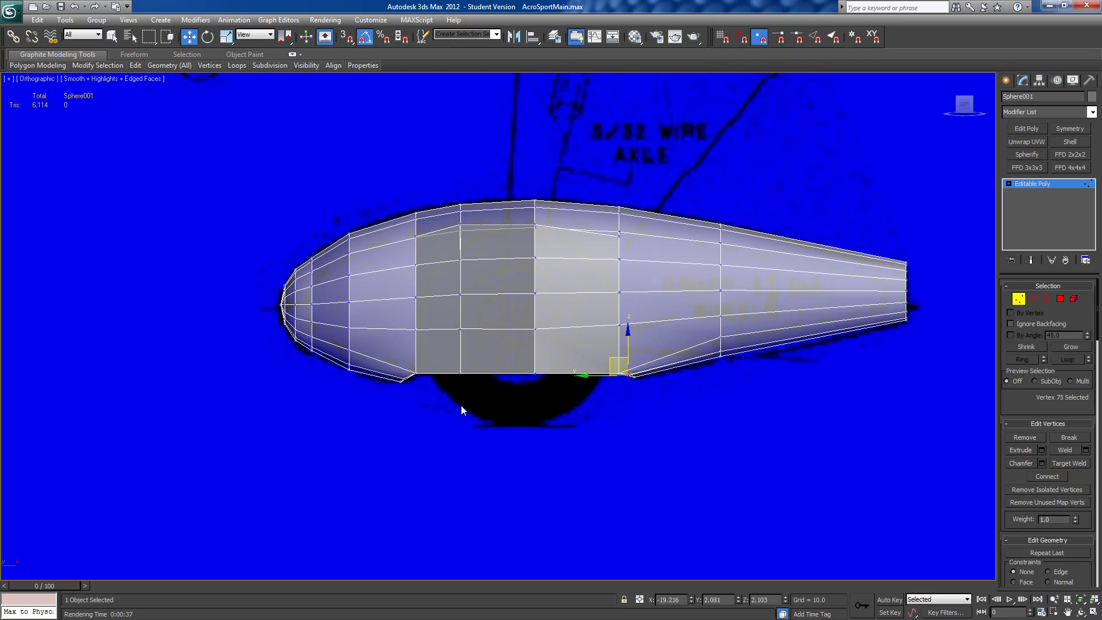
pyautogui.click(403, 378)
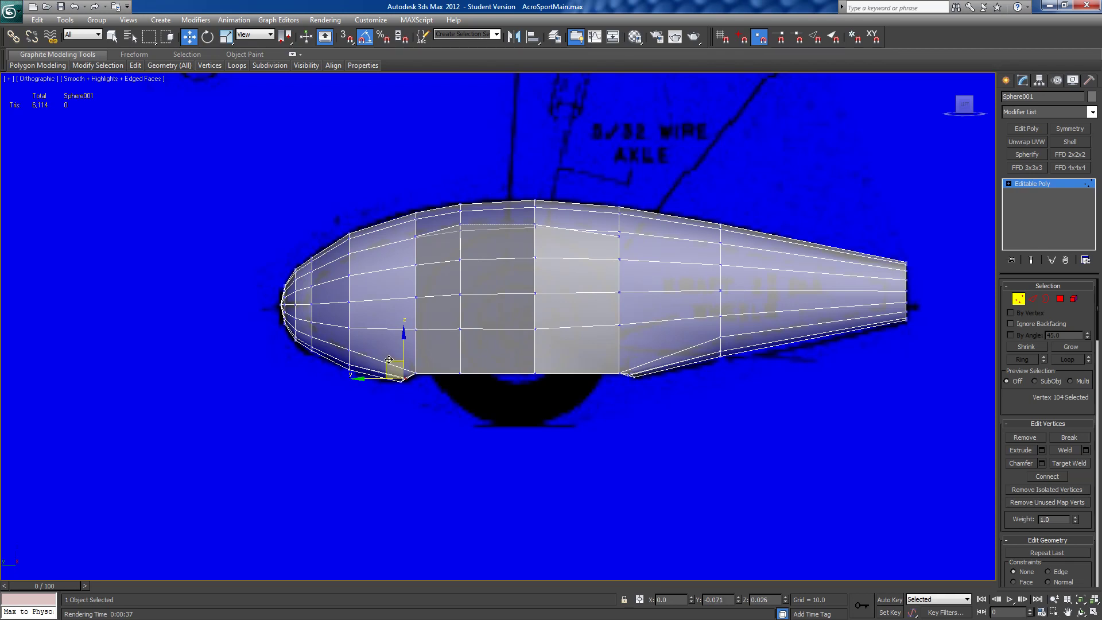
pyautogui.moveTo(389, 361); pyautogui.dragTo(391, 360)
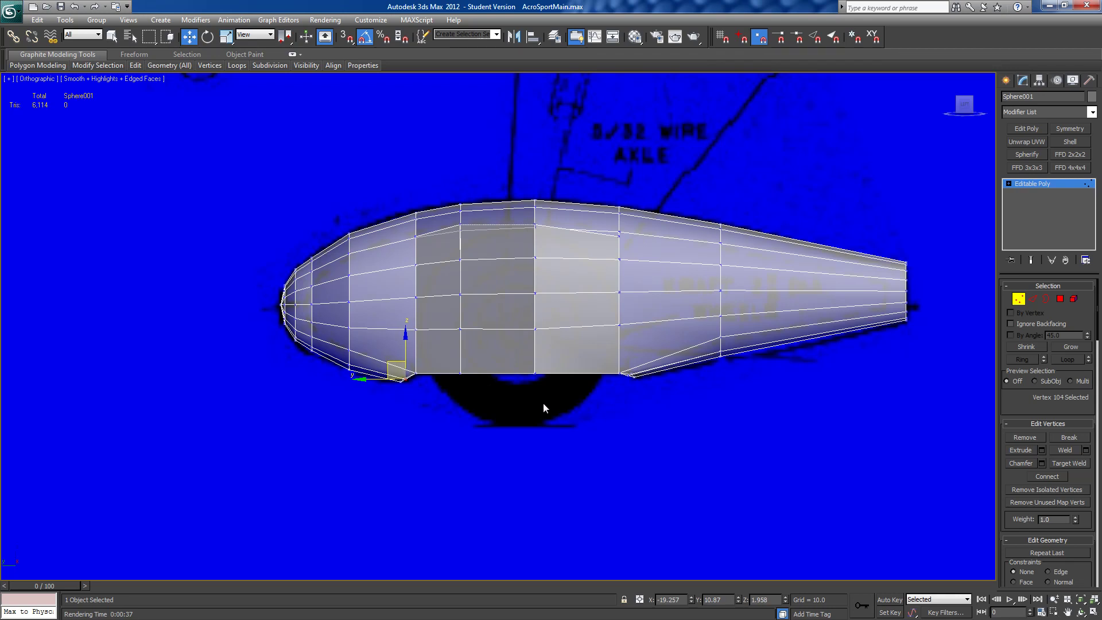
pyautogui.click(633, 373)
pyautogui.moveTo(613, 359); pyautogui.dragTo(609, 362)
pyautogui.scroll(5, 405, 379)
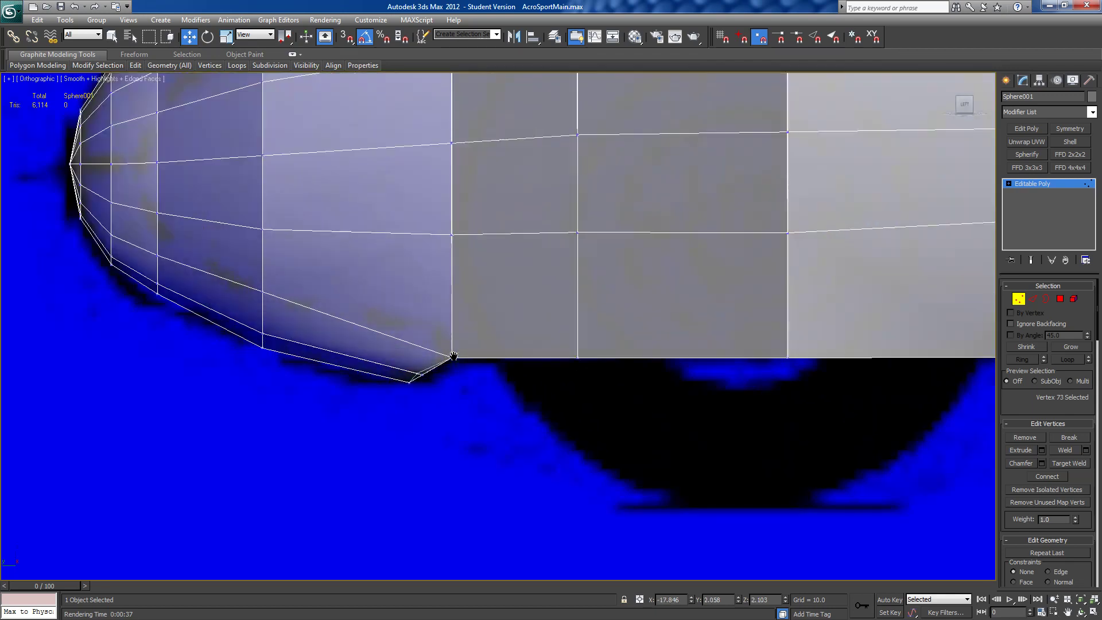
pyautogui.click(415, 373)
pyautogui.moveTo(405, 362); pyautogui.dragTo(404, 359)
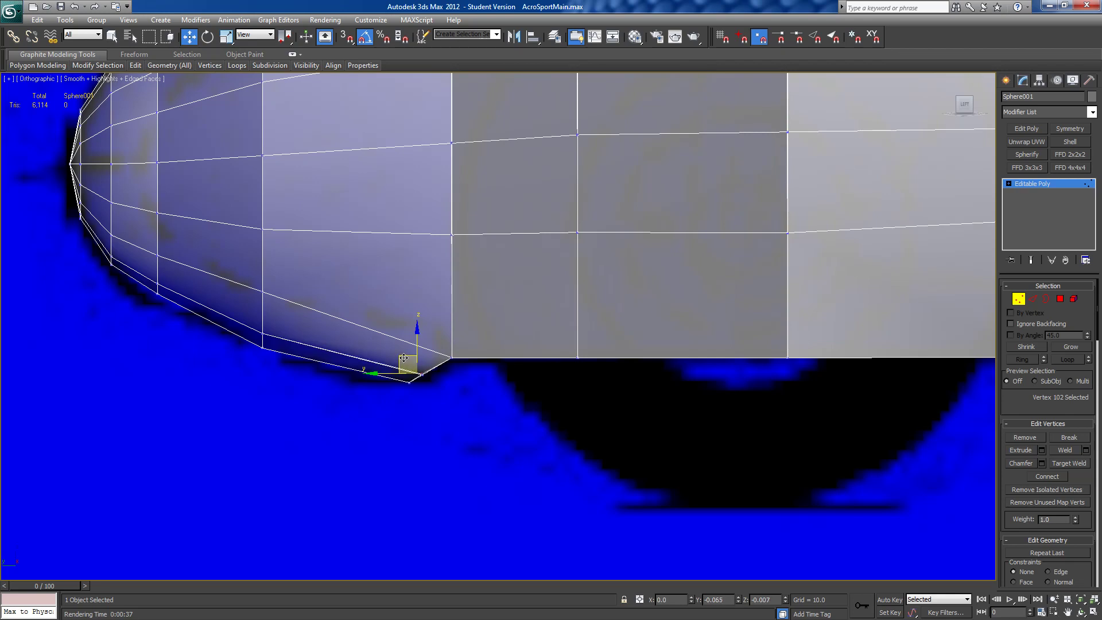
pyautogui.moveTo(405, 359); pyautogui.dragTo(411, 360)
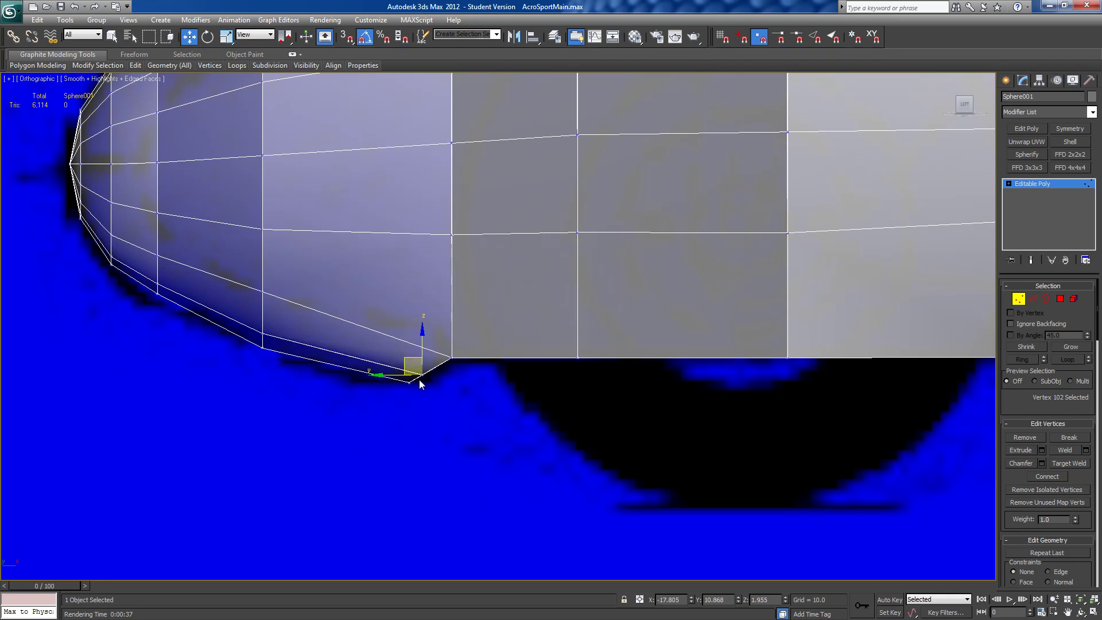
pyautogui.scroll(-6, 247, 367)
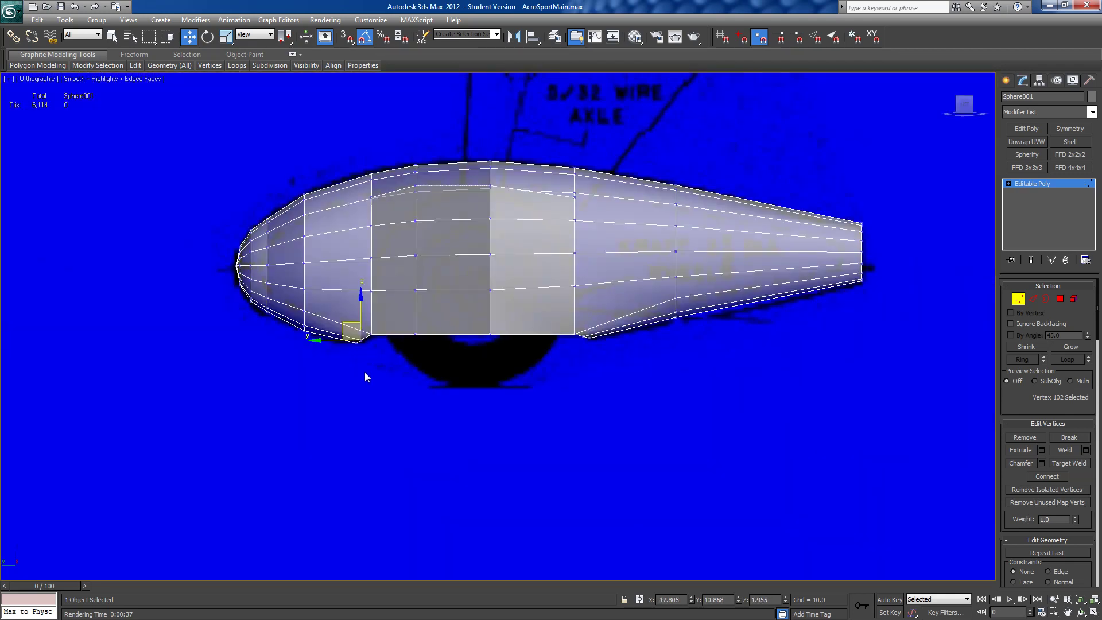
# - Turn off see-through display and select the eight wheel well ceiling vertices poking through the fairing's top surface
pyautogui.hotkey('alt', 'x')
pyautogui.keyDown('alt'); pyautogui.moveTo(453, 401); pyautogui.dragTo(351, 308, button='middle'); pyautogui.keyUp('alt')
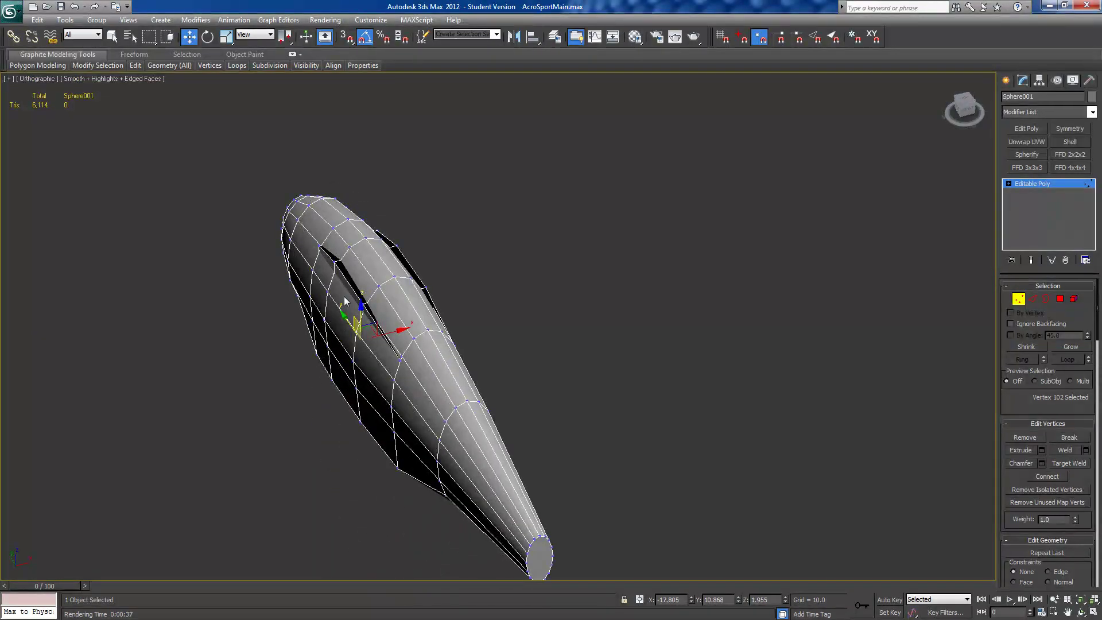
pyautogui.click(334, 259)
pyautogui.click(363, 303)
pyautogui.keyDown('ctrl'); pyautogui.click(425, 287); pyautogui.keyUp('ctrl')
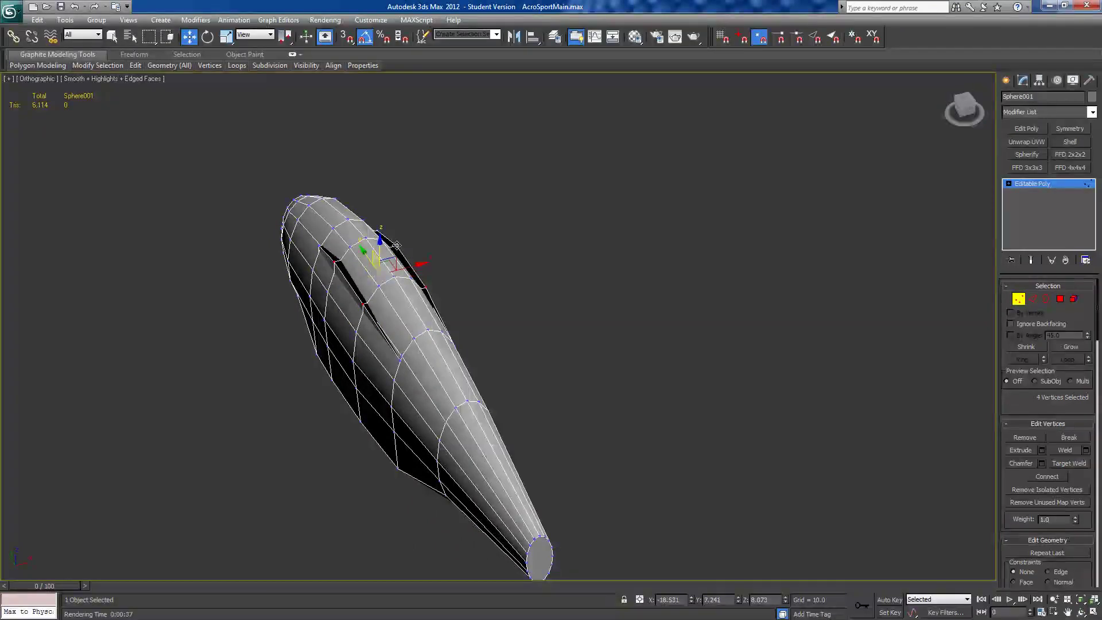
pyautogui.keyDown('ctrl'); pyautogui.click(378, 230); pyautogui.keyUp('ctrl')
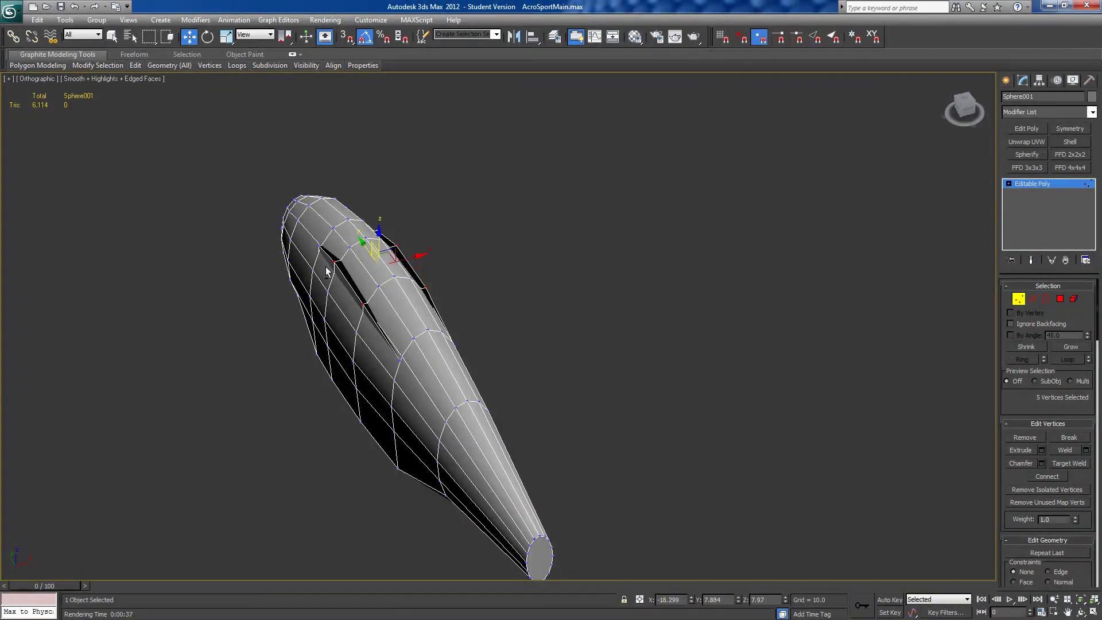
pyautogui.keyDown('alt'); pyautogui.moveTo(377, 230); pyautogui.dragTo(299, 282, button='middle'); pyautogui.keyUp('alt')
pyautogui.keyDown('ctrl'); pyautogui.click(338, 220); pyautogui.keyUp('ctrl')
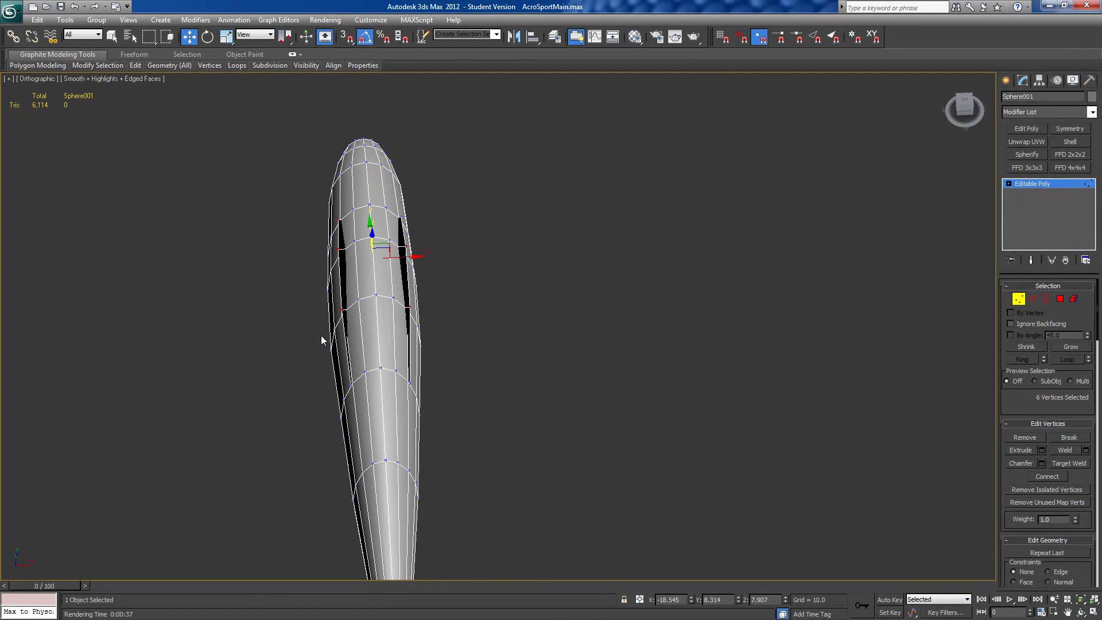
pyautogui.keyDown('ctrl'); pyautogui.click(411, 385); pyautogui.keyUp('ctrl')
pyautogui.keyDown('ctrl'); pyautogui.click(349, 385); pyautogui.keyUp('ctrl')
# - Scale the eight ceiling vertices inward along X to about 73% so they sit inside the fairing's shell
pyautogui.click(227, 36)
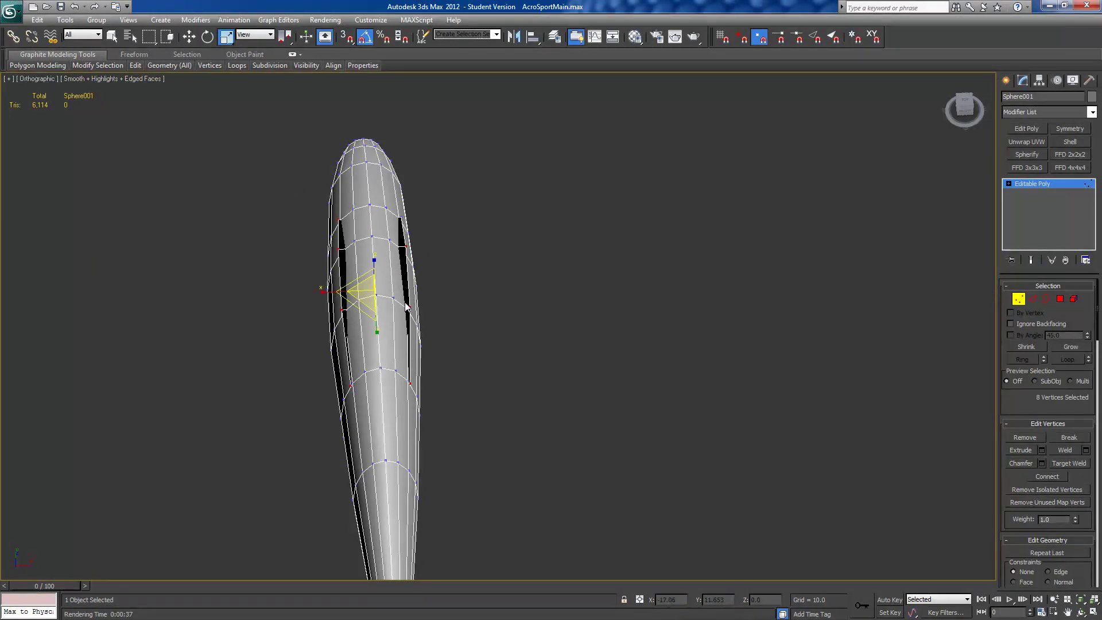
pyautogui.keyDown('alt'); pyautogui.moveTo(404, 307); pyautogui.dragTo(406, 295, button='middle'); pyautogui.keyUp('alt')
pyautogui.hotkey('alt', 'x')
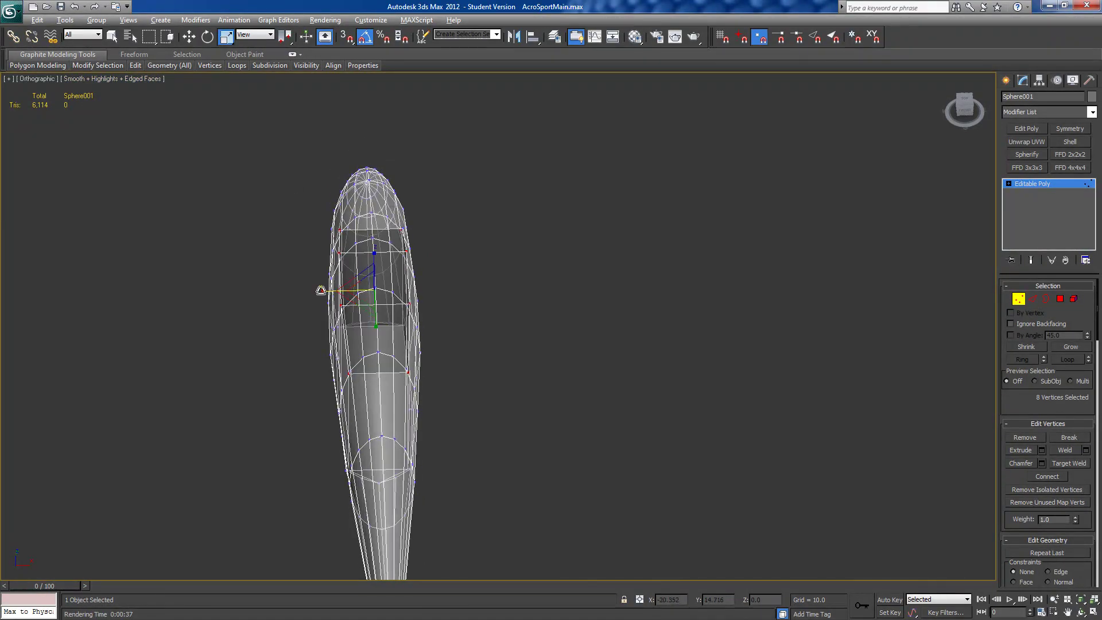
pyautogui.moveTo(323, 290); pyautogui.dragTo(324, 290)
pyautogui.hotkey('alt', 'x')
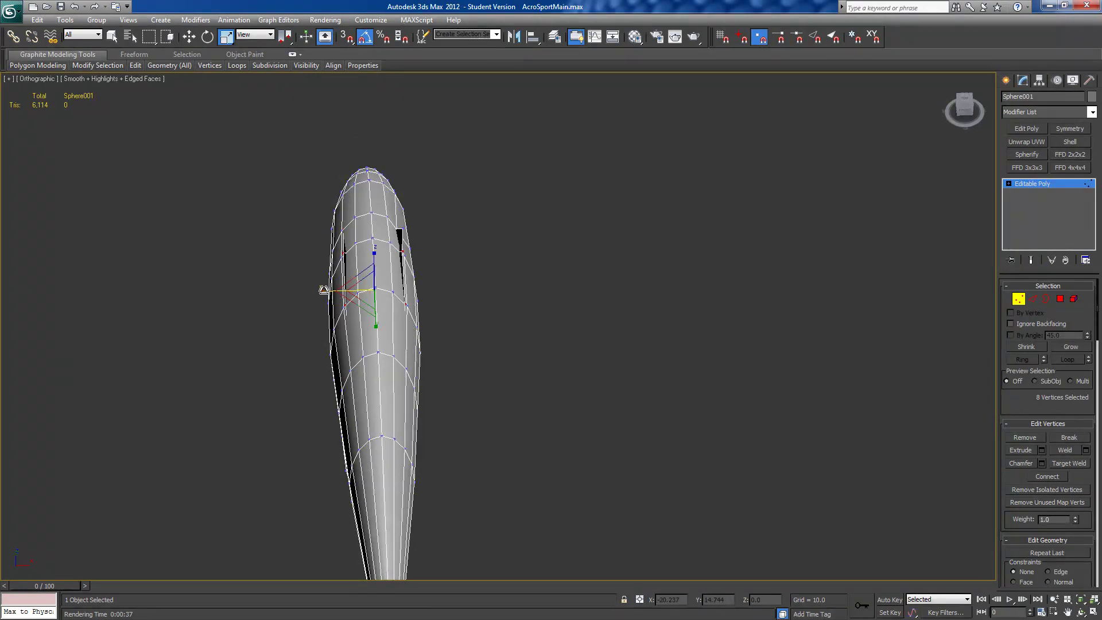
pyautogui.hotkey('alt', 'x')
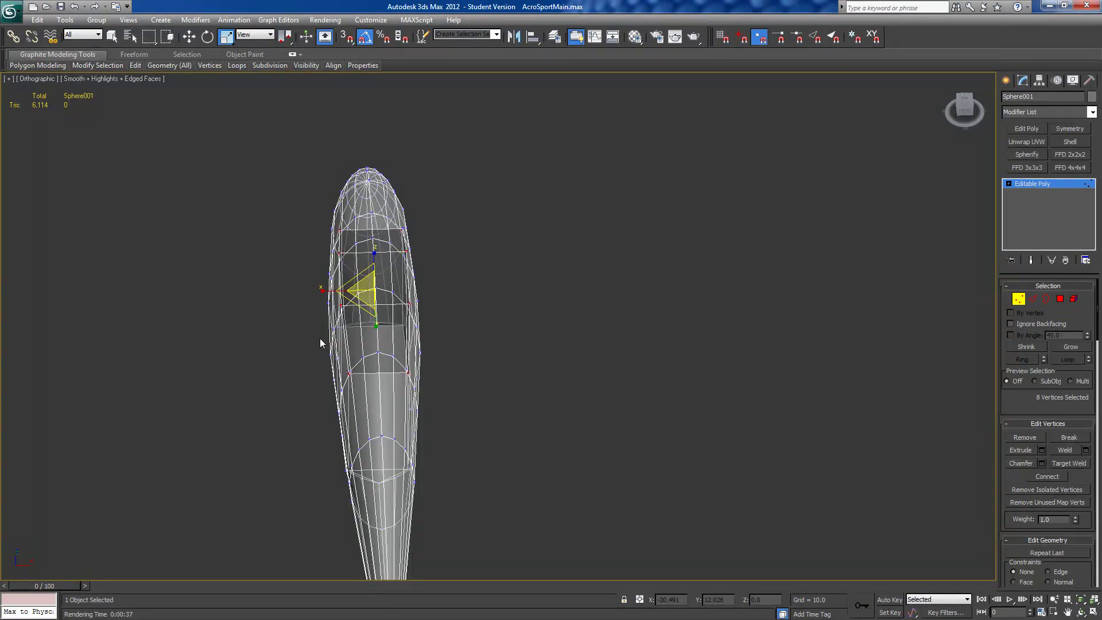
pyautogui.hotkey('alt', 'x')
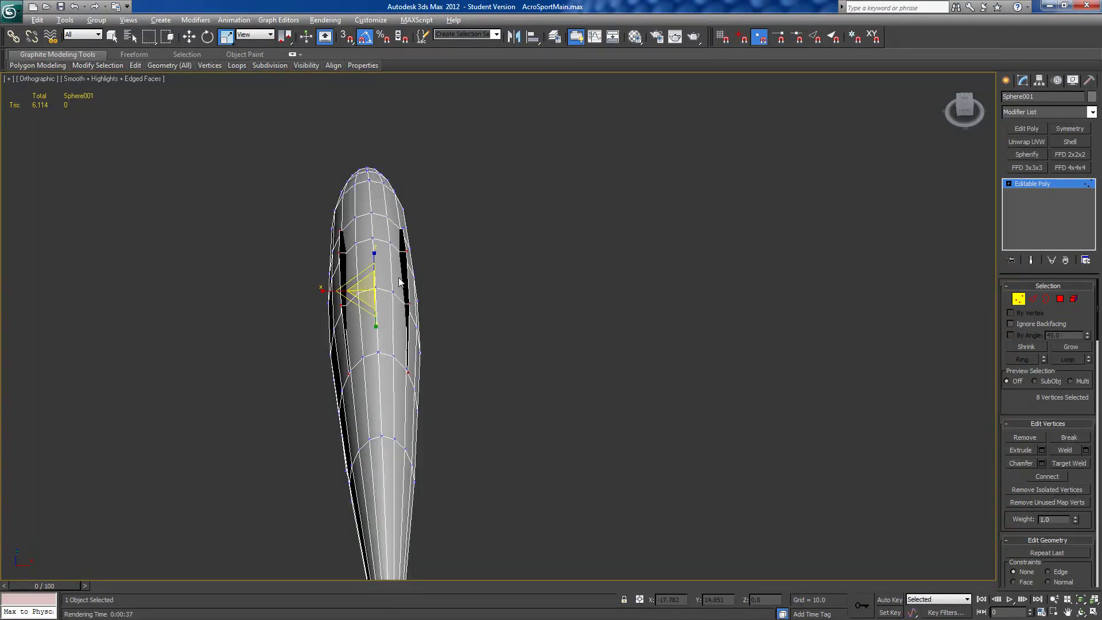
pyautogui.keyDown('alt'); pyautogui.click(407, 249); pyautogui.keyUp('alt')
pyautogui.keyDown('ctrl'); pyautogui.click(407, 251); pyautogui.keyUp('ctrl')
pyautogui.moveTo(325, 291); pyautogui.dragTo(339, 297)
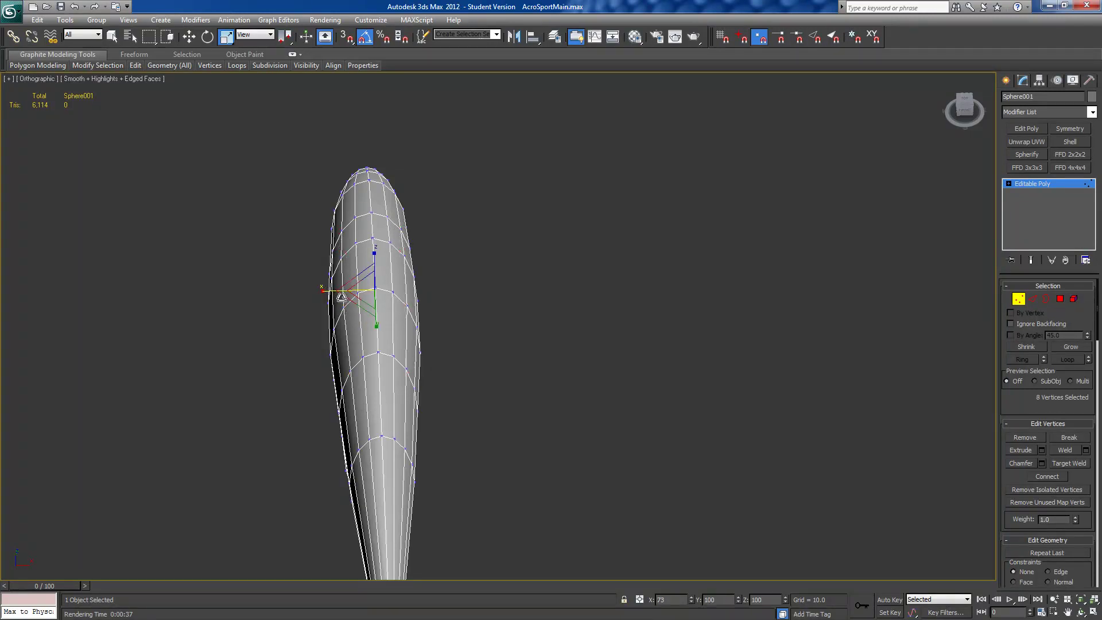
# - Select the three triangular polygons at the rear end of the wheel cutout on the fairing's underside
pyautogui.keyDown('alt'); pyautogui.moveTo(402, 328); pyautogui.dragTo(762, 152, button='middle'); pyautogui.keyUp('alt')
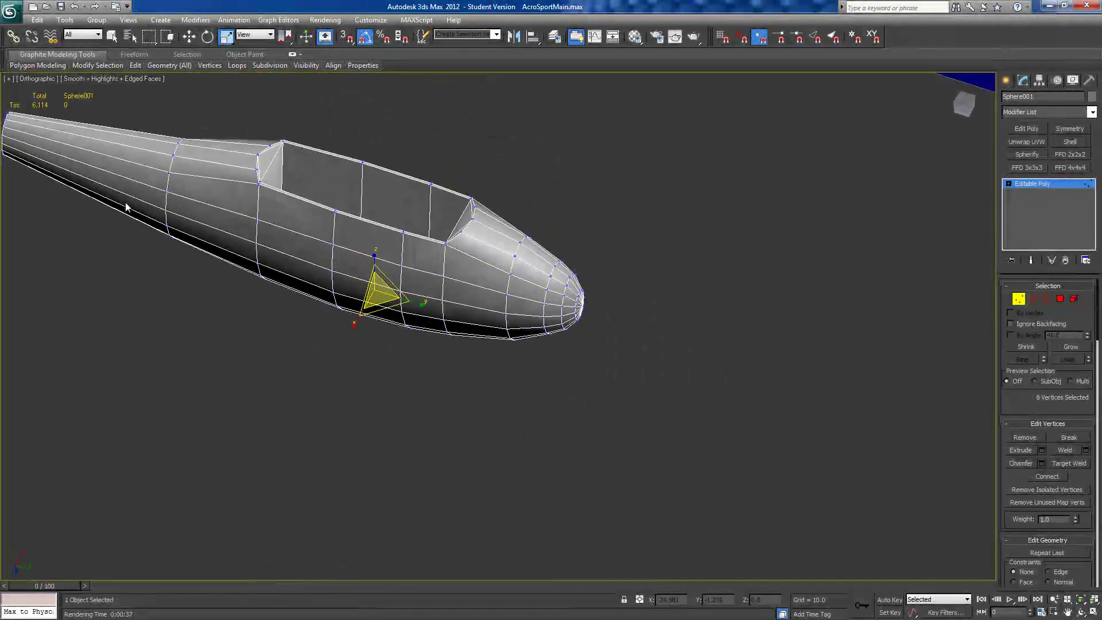
pyautogui.moveTo(128, 205); pyautogui.dragTo(265, 358, button='middle')
pyautogui.scroll(5, 266, 359)
pyautogui.moveTo(176, 250); pyautogui.dragTo(302, 217, button='middle')
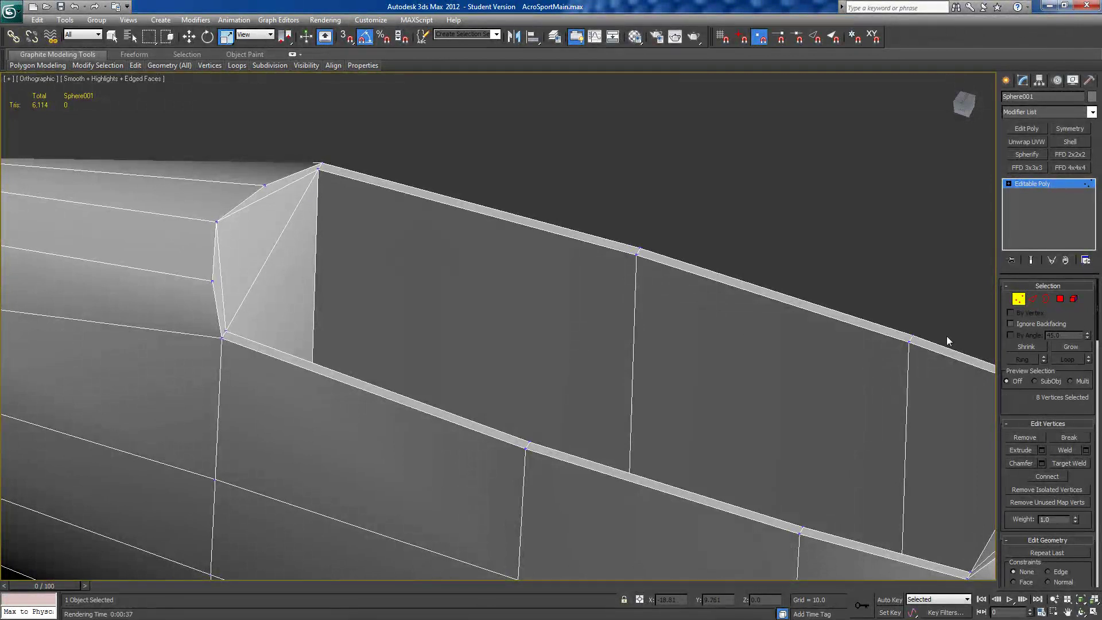
pyautogui.click(1060, 299)
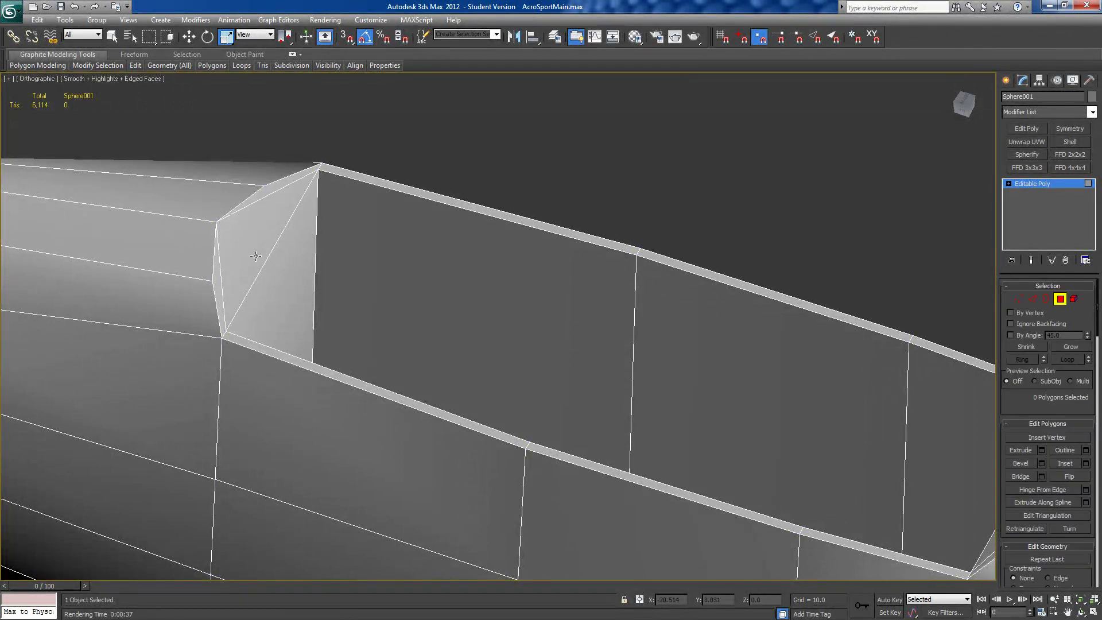
pyautogui.scroll(-4, 255, 237)
pyautogui.keyDown('alt'); pyautogui.moveTo(285, 214); pyautogui.dragTo(351, 247, button='middle'); pyautogui.keyUp('alt')
pyautogui.click(400, 282)
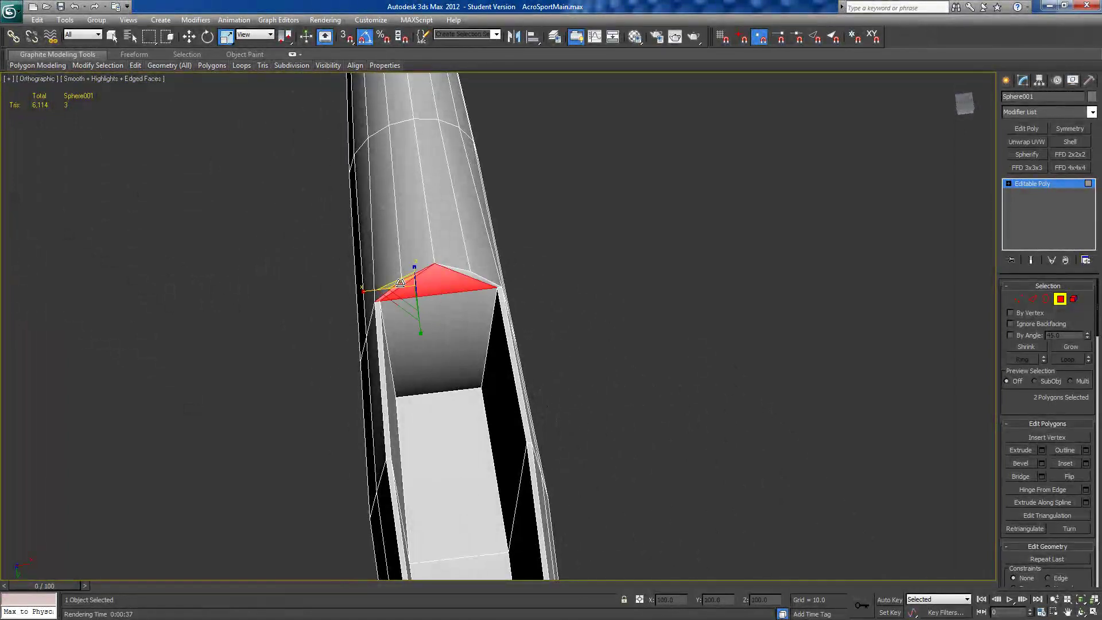
pyautogui.keyDown('ctrl'); pyautogui.click(467, 274); pyautogui.keyUp('ctrl')
# - Add the three matching triangular polygons at the cutout's front end to the selection
pyautogui.keyDown('alt'); pyautogui.moveTo(466, 273); pyautogui.dragTo(289, 278, button='middle'); pyautogui.keyUp('alt')
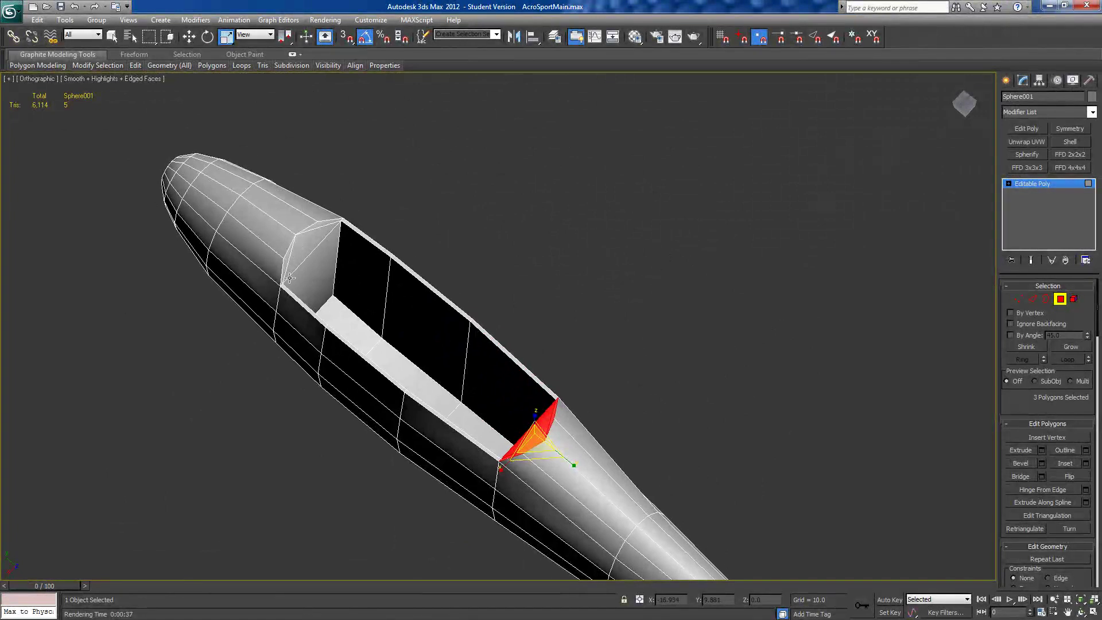
pyautogui.keyDown('ctrl'); pyautogui.click(284, 265); pyautogui.keyUp('ctrl')
pyautogui.keyDown('ctrl'); pyautogui.click(300, 247); pyautogui.keyUp('ctrl')
pyautogui.keyDown('ctrl'); pyautogui.click(309, 229); pyautogui.keyUp('ctrl')
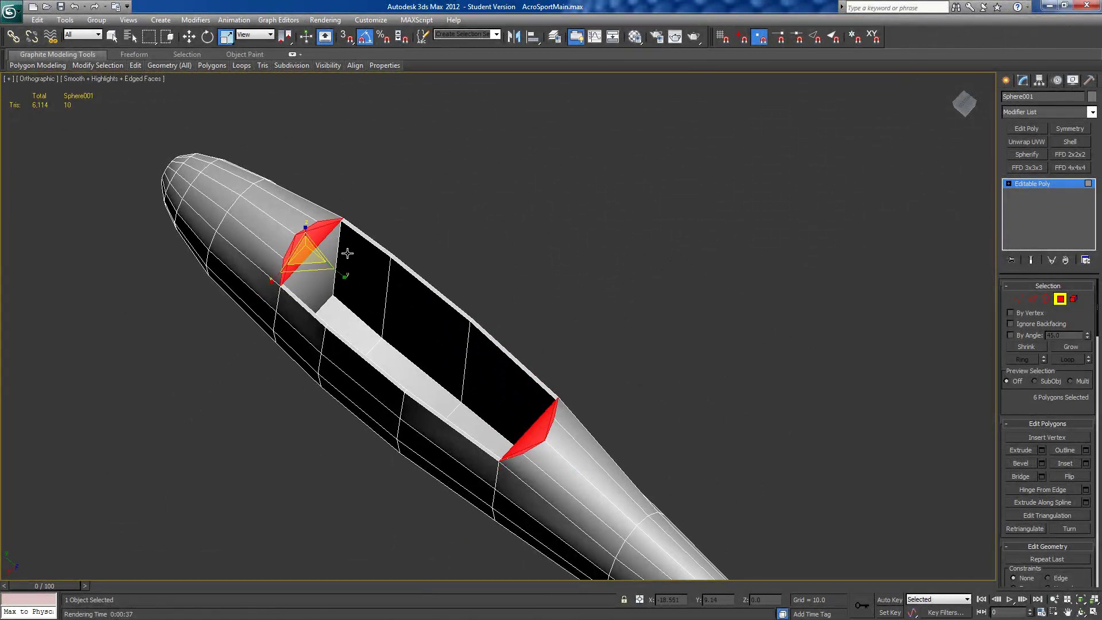
pyautogui.scroll(-10, 1010, 418)
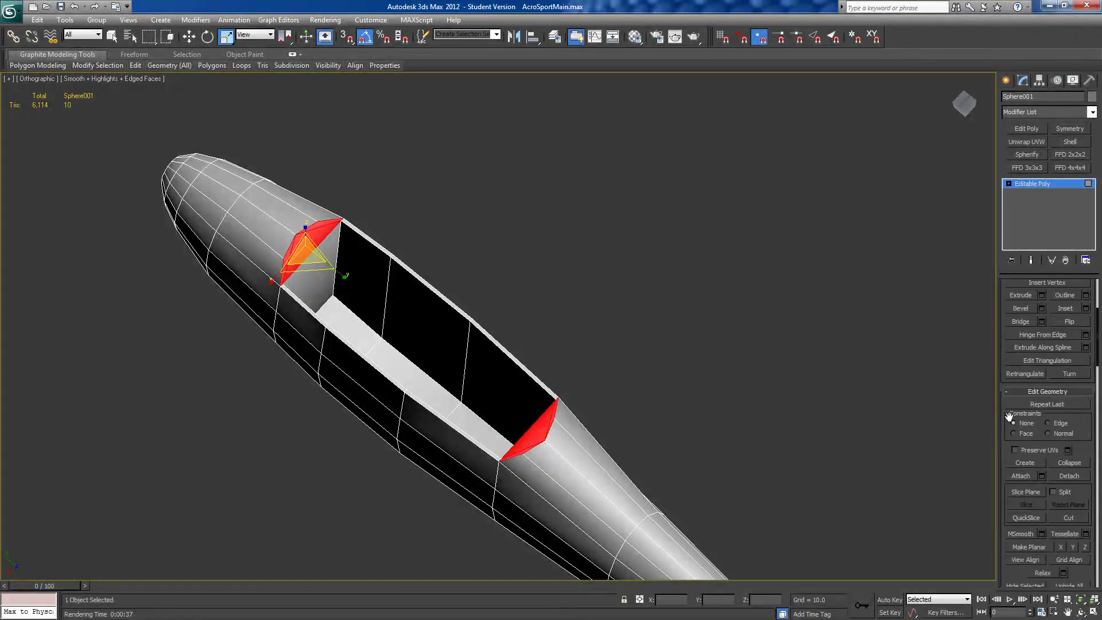
# - Clear the smoothing group assignment of the six selected triangular polygons at the cutout's ends and deselect them
pyautogui.scroll(-5, 1010, 418)
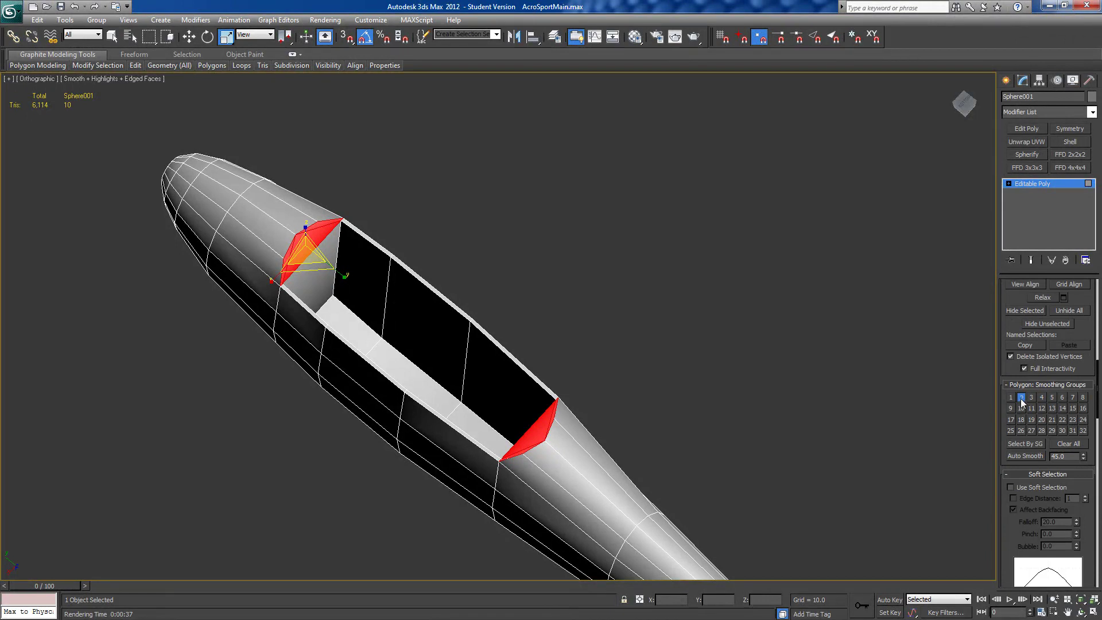
pyautogui.click(1021, 399)
pyautogui.click(1026, 444)
pyautogui.click(612, 269)
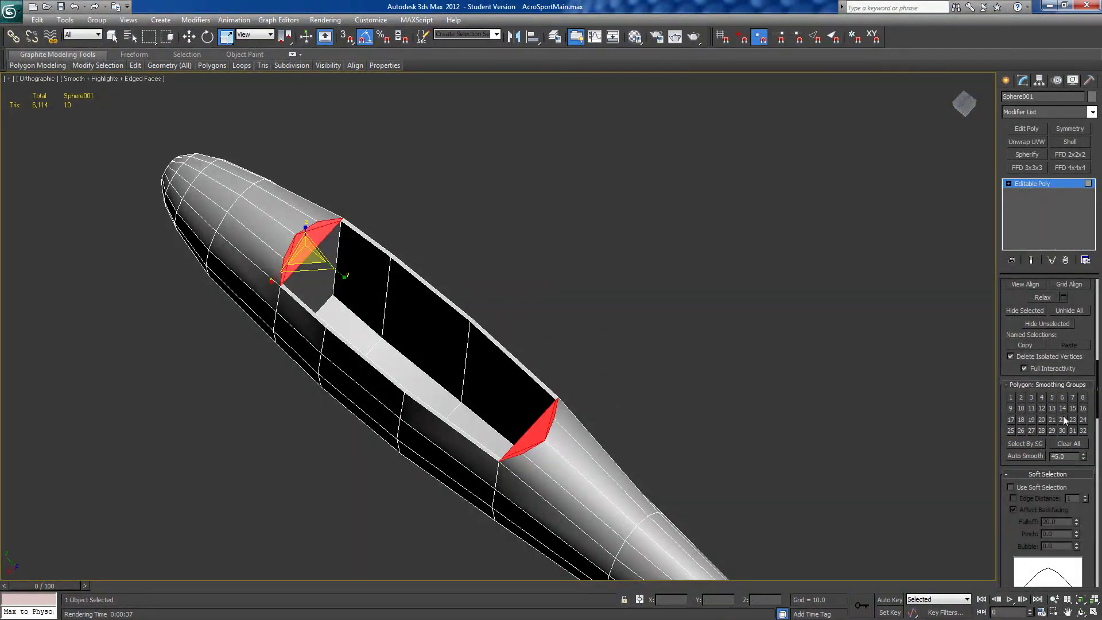
pyautogui.click(515, 277)
# - Unhide all hidden objects so the fairing is shown with the rest of the biplane
pyautogui.keyDown('alt'); pyautogui.moveTo(515, 276); pyautogui.dragTo(518, 411, button='middle'); pyautogui.keyUp('alt')
pyautogui.rightClick(518, 408)
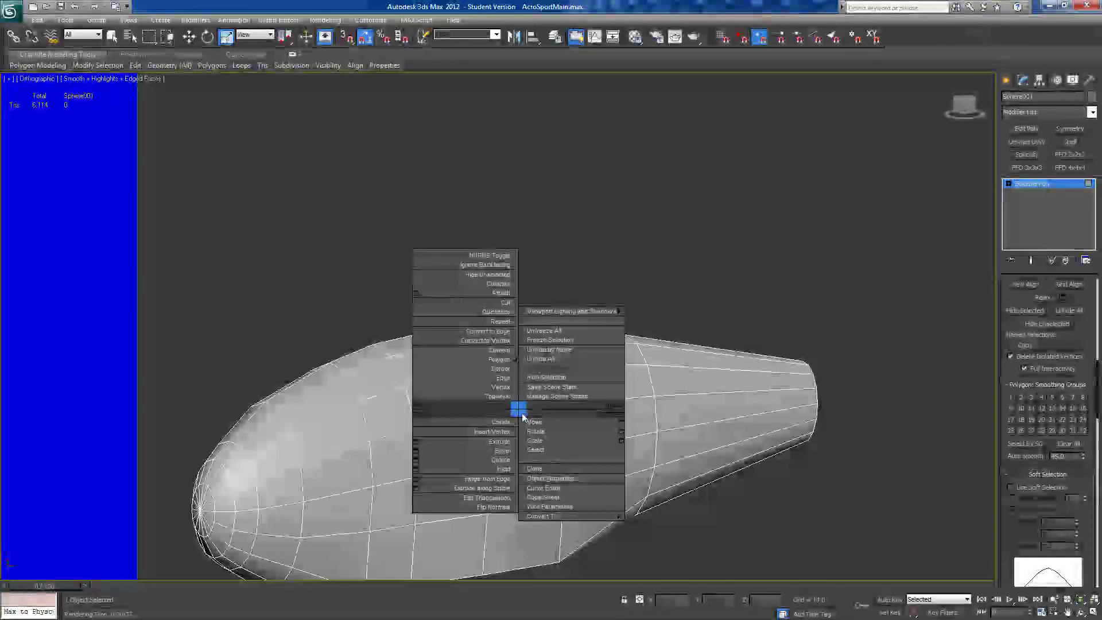
pyautogui.click(533, 359)
# - Select the six polygons on the fairing's inner side surrounding the end of the landing gear strut
pyautogui.keyDown('alt'); pyautogui.moveTo(533, 359); pyautogui.dragTo(579, 321, button='middle'); pyautogui.keyUp('alt')
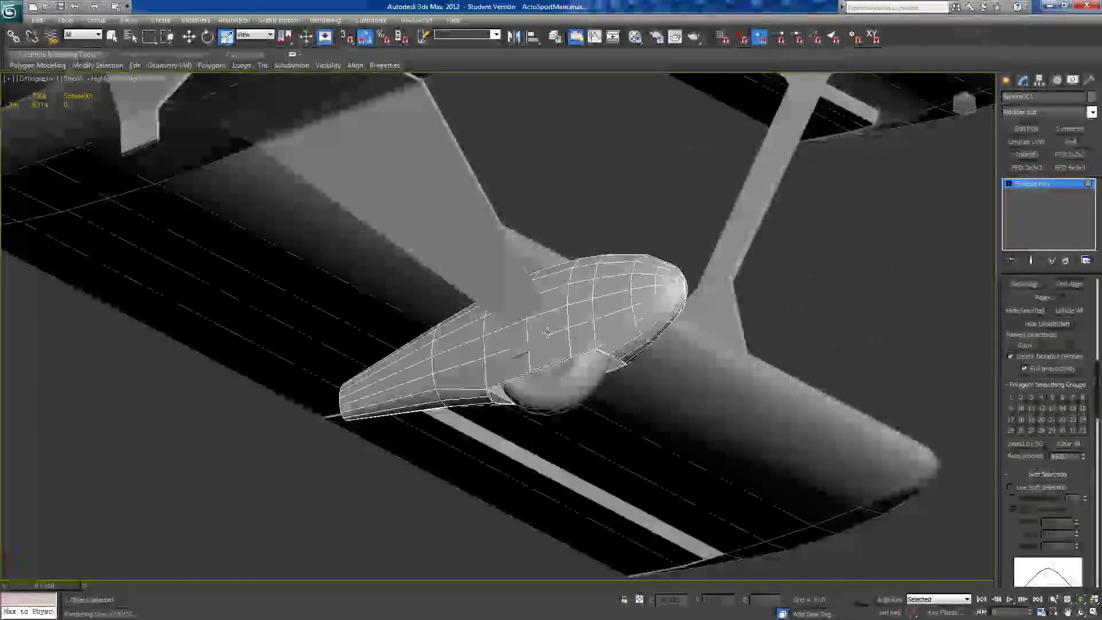
pyautogui.click(522, 332)
pyautogui.keyDown('ctrl'); pyautogui.click(501, 338); pyautogui.keyUp('ctrl')
pyautogui.keyDown('ctrl'); pyautogui.click(502, 324); pyautogui.keyUp('ctrl')
pyautogui.keyDown('ctrl'); pyautogui.click(548, 299); pyautogui.keyUp('ctrl')
pyautogui.moveTo(542, 309)
pyautogui.keyDown('alt'); pyautogui.mouseDown(button='middle')
pyautogui.moveTo(515, 341)
pyautogui.moveTo(598, 359)
pyautogui.moveTo(561, 344)
pyautogui.moveTo(519, 388)
pyautogui.moveTo(549, 325)
pyautogui.mouseUp(button='middle'); pyautogui.keyUp('alt')
pyautogui.keyDown('ctrl'); pyautogui.click(532, 361); pyautogui.keyUp('ctrl')
pyautogui.keyDown('ctrl'); pyautogui.click(524, 363); pyautogui.keyUp('ctrl')
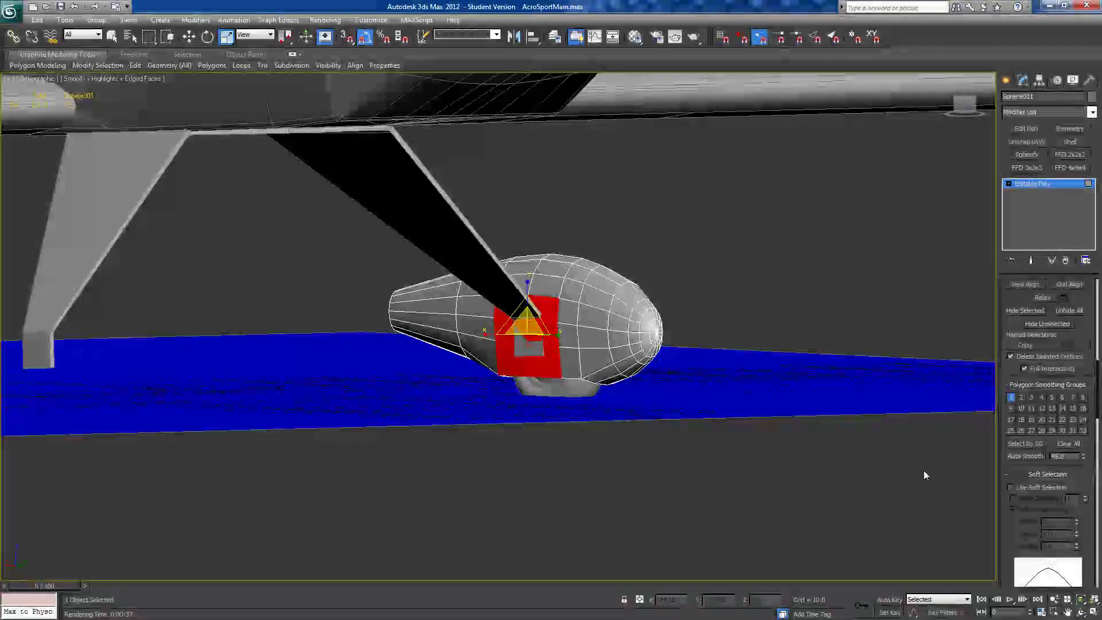
# - Make the six selected polygons planar, flattening them along the X axis
pyautogui.scroll(5, 1065, 478)
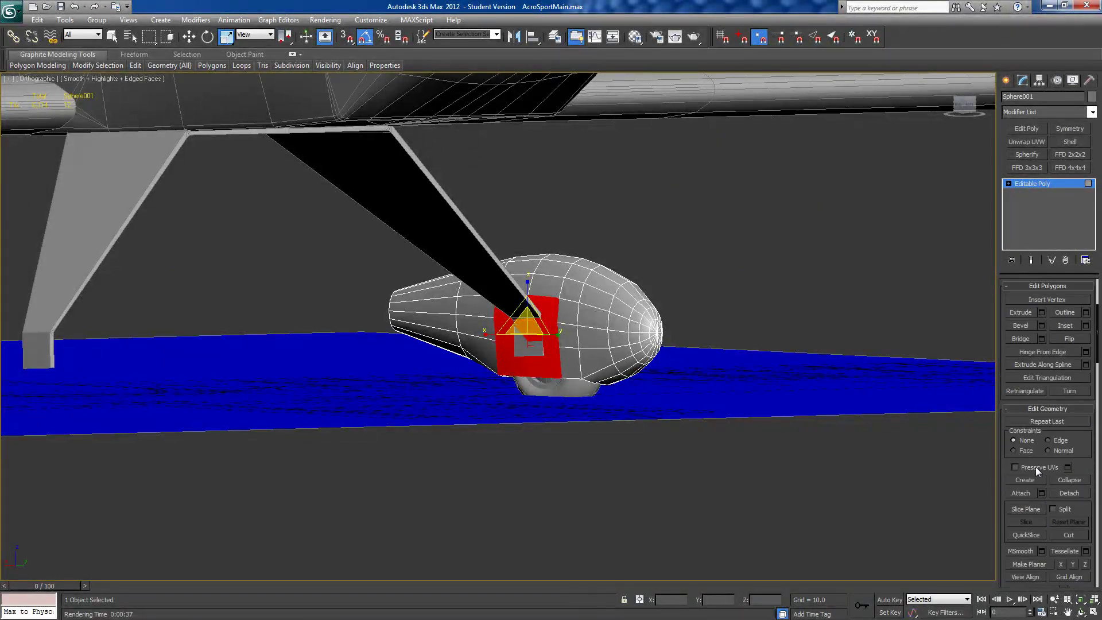
pyautogui.click(1036, 563)
pyautogui.moveTo(542, 384)
pyautogui.keyDown('alt'); pyautogui.mouseDown(button='middle')
pyautogui.moveTo(507, 387)
pyautogui.moveTo(515, 376)
pyautogui.moveTo(545, 380)
pyautogui.mouseUp(button='middle'); pyautogui.keyUp('alt')
pyautogui.scroll(2, 516, 376)
pyautogui.scroll(4, 522, 376)
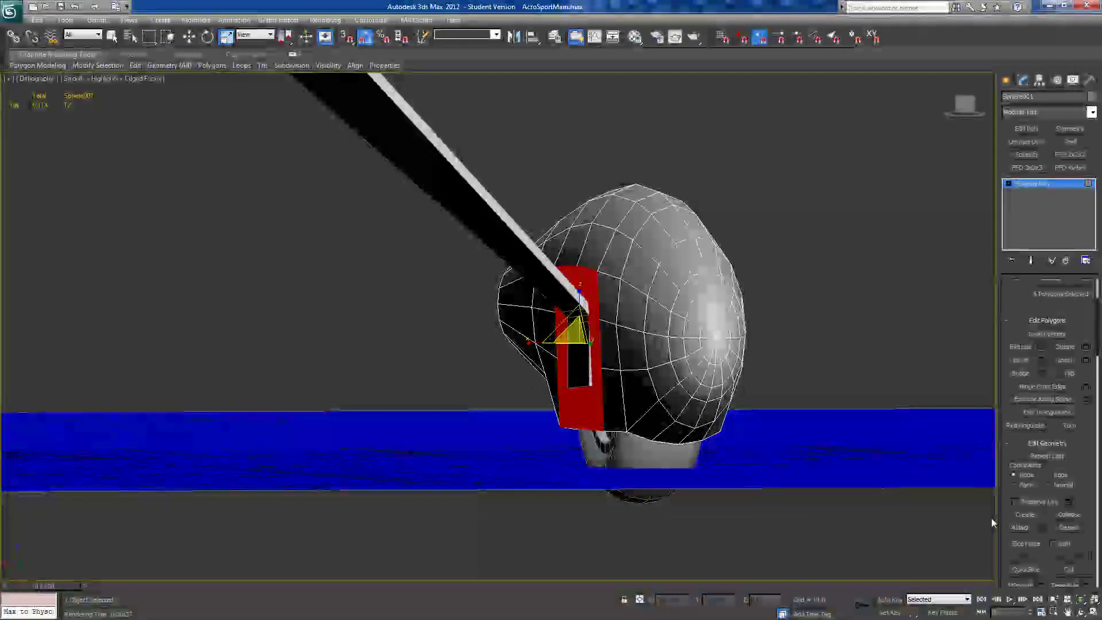
pyautogui.scroll(-5, 1076, 494)
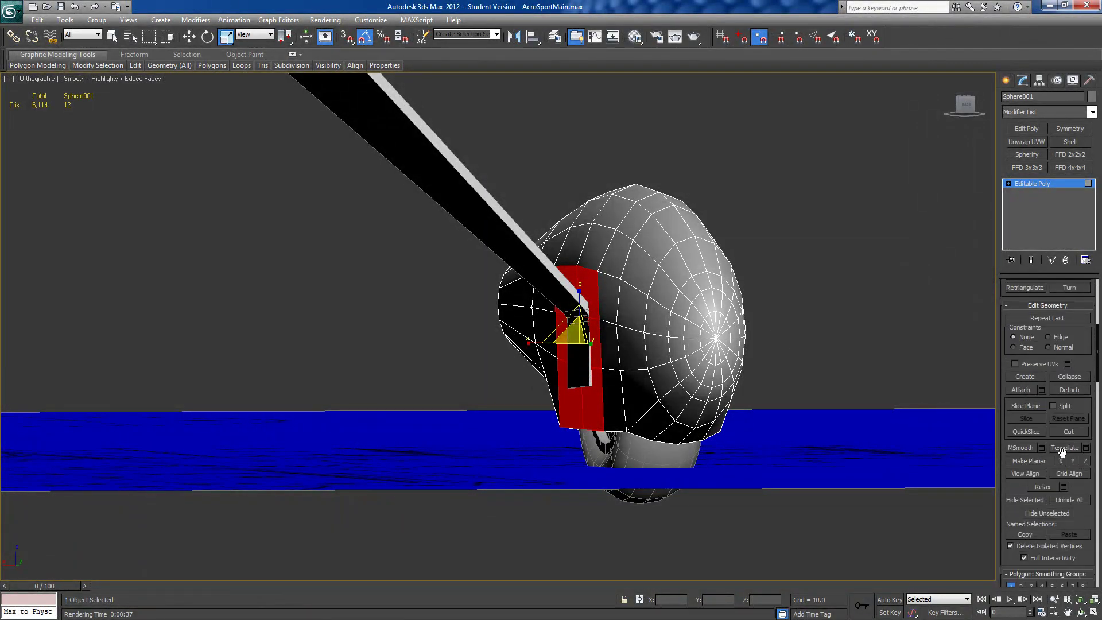
pyautogui.click(1073, 461)
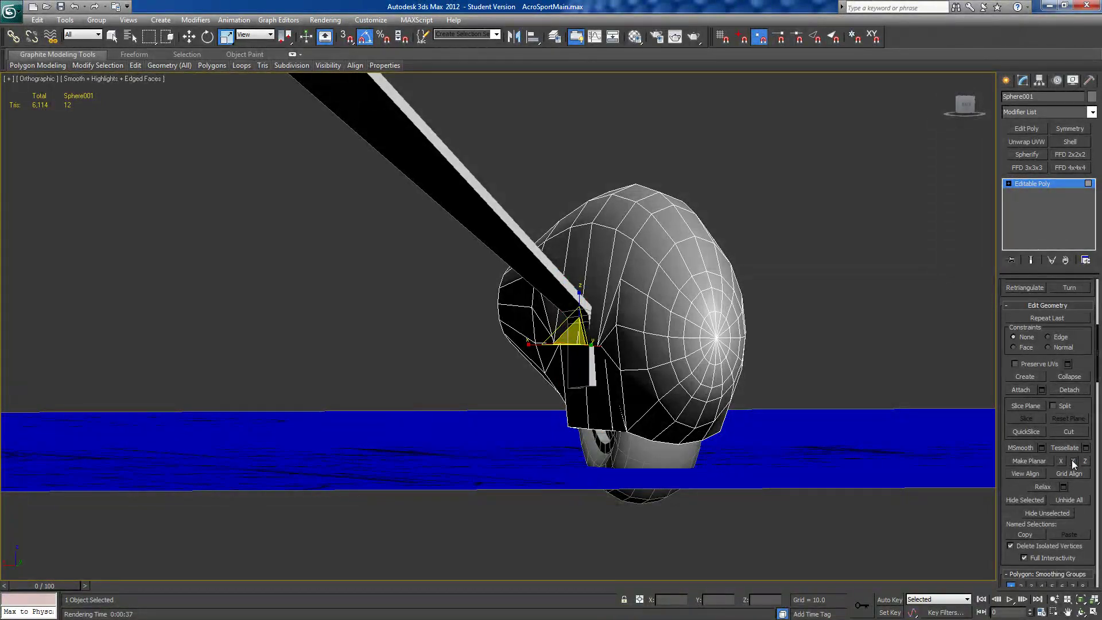
pyautogui.click(1060, 461)
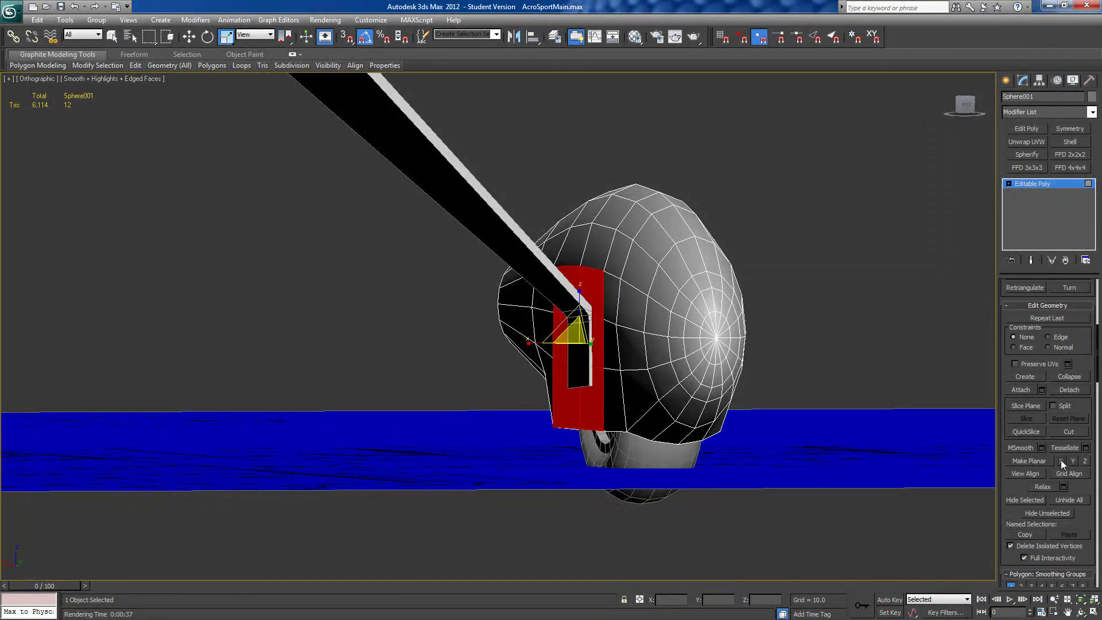
# - Shift the flattened polygons slightly along negative X, away from the fuselage, to adjust their fit against the strut
pyautogui.keyDown('alt'); pyautogui.moveTo(716, 455); pyautogui.dragTo(705, 480, button='middle'); pyautogui.keyUp('alt')
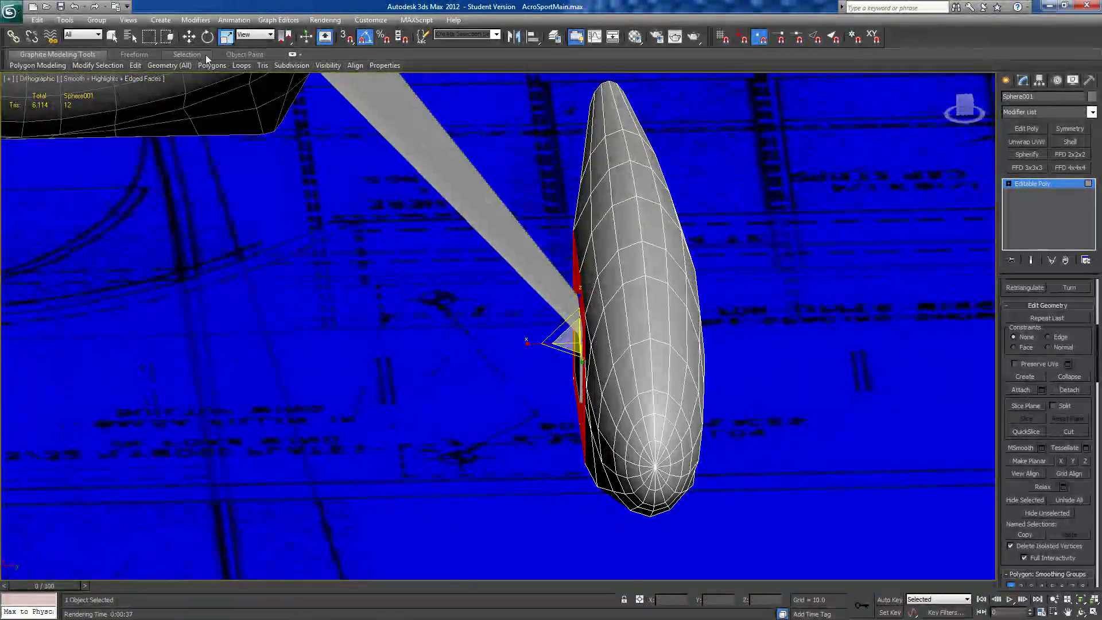
pyautogui.press('w')
pyautogui.keyDown('alt'); pyautogui.moveTo(459, 276); pyautogui.dragTo(550, 256, button='middle'); pyautogui.keyUp('alt')
pyautogui.moveTo(572, 302); pyautogui.dragTo(573, 304)
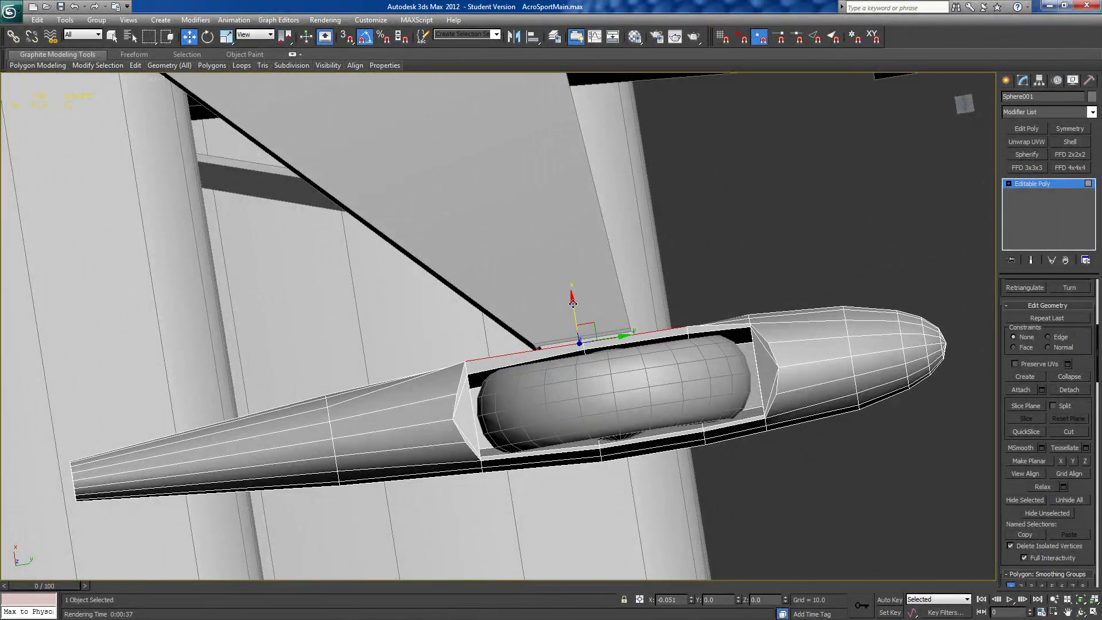
pyautogui.keyDown('alt'); pyautogui.moveTo(572, 304); pyautogui.dragTo(509, 397, button='middle'); pyautogui.keyUp('alt')
pyautogui.moveTo(545, 343); pyautogui.dragTo(554, 343)
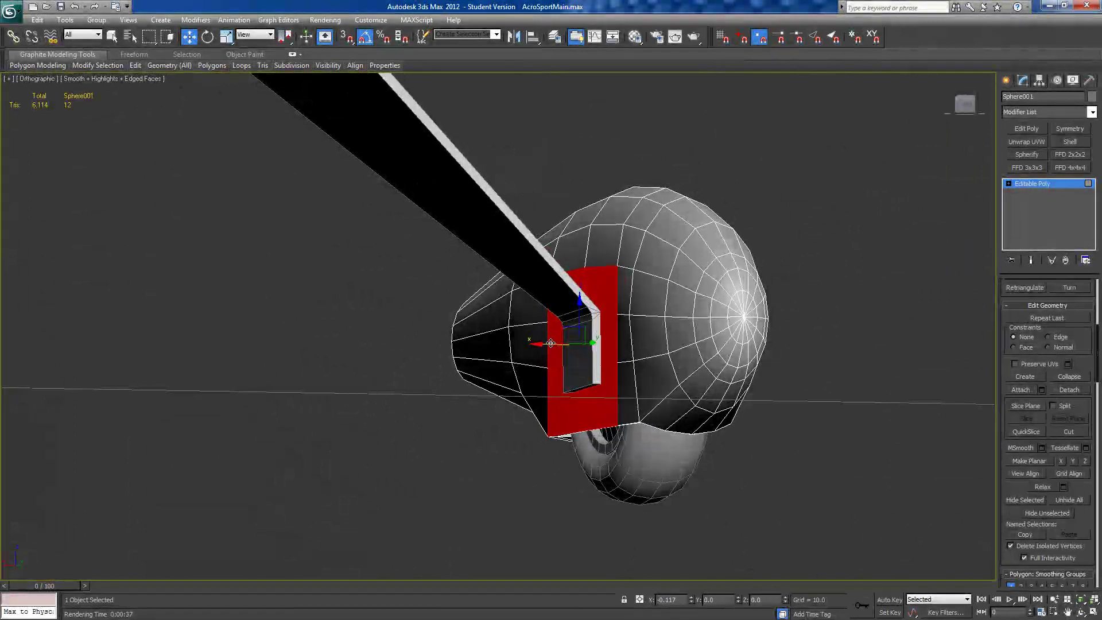
pyautogui.keyDown('alt'); pyautogui.moveTo(550, 342); pyautogui.dragTo(615, 257, button='middle'); pyautogui.keyUp('alt')
pyautogui.keyDown('alt'); pyautogui.moveTo(469, 343); pyautogui.dragTo(884, 372, button='middle'); pyautogui.keyUp('alt')
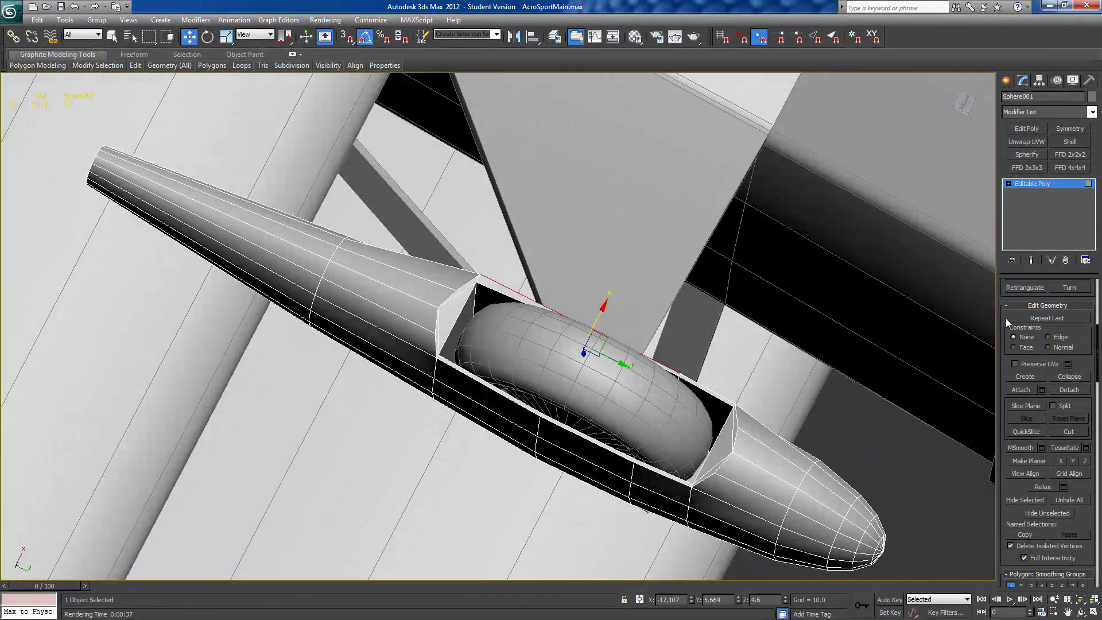
# - Select the edge at the rear inner corner of the fairing's wheel cutout and nudge it along X
pyautogui.scroll(5, 1007, 315)
pyautogui.click(1033, 298)
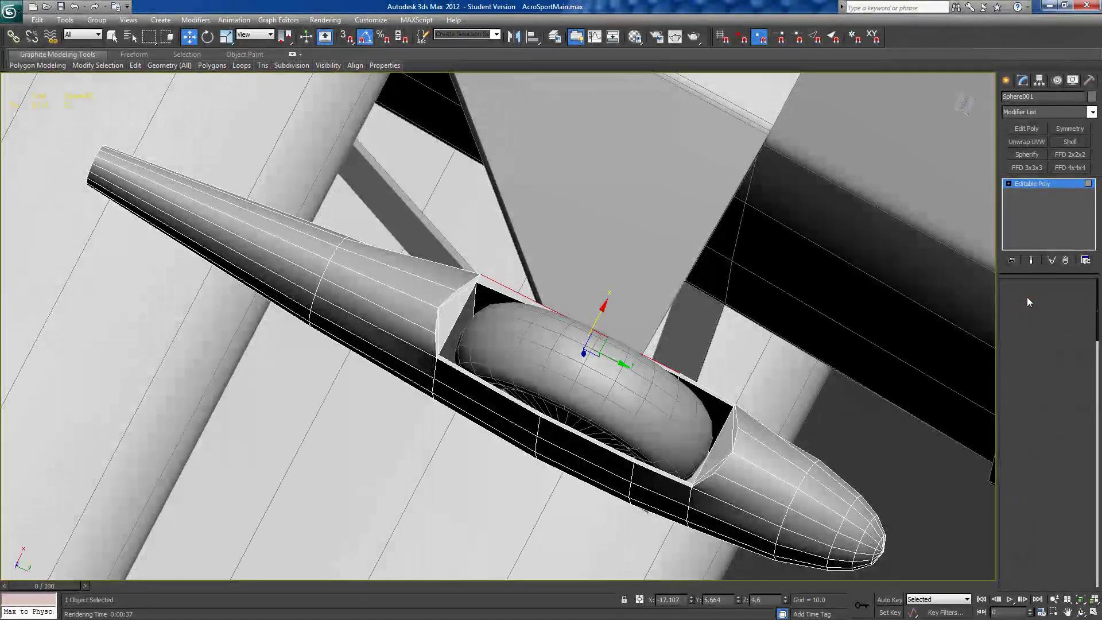
pyautogui.click(477, 303)
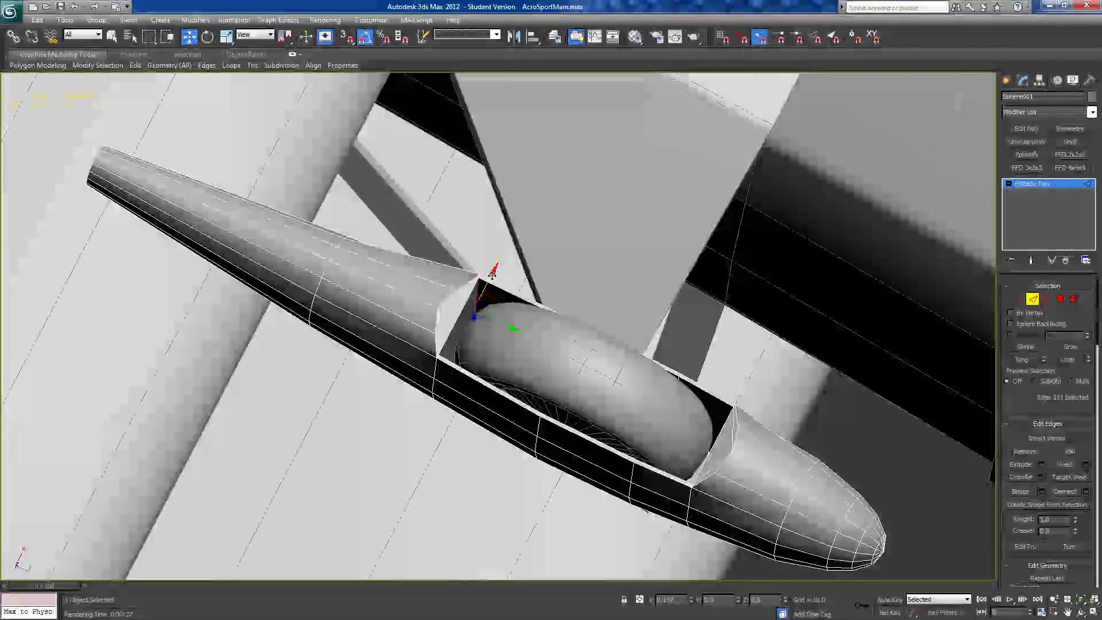
pyautogui.keyDown('alt'); pyautogui.moveTo(491, 275); pyautogui.dragTo(465, 332, button='middle'); pyautogui.keyUp('alt')
# - Move the two vertices at the cutout's front inner corner about -0.19 along X and select the pair just ahead of them
pyautogui.click(1021, 298)
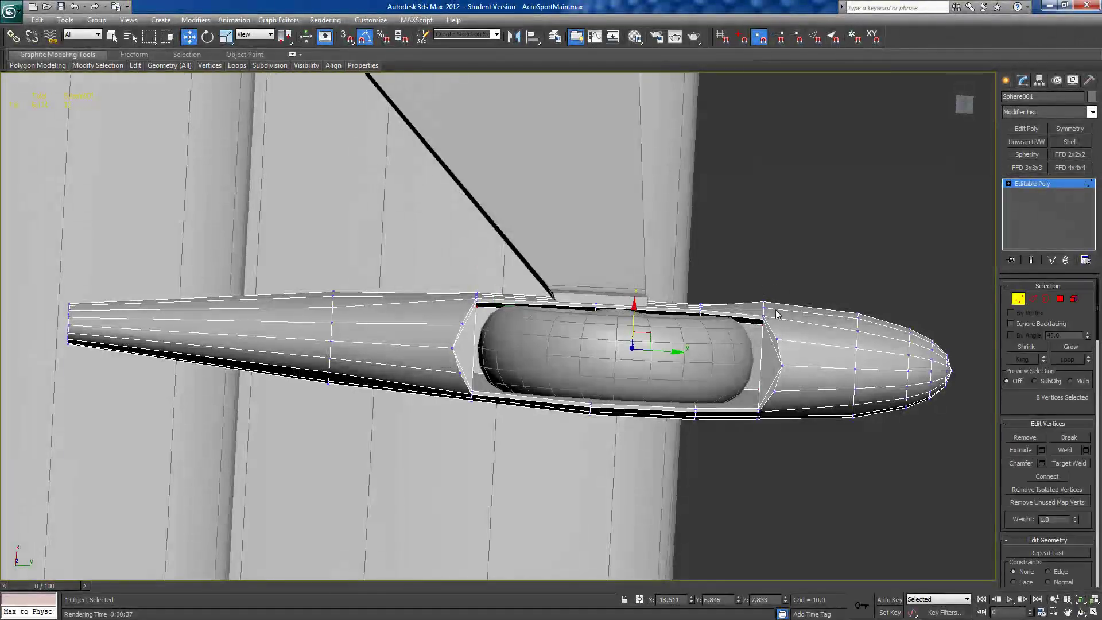
pyautogui.keyDown('alt'); pyautogui.moveTo(765, 299); pyautogui.dragTo(725, 323, button='middle'); pyautogui.keyUp('alt')
pyautogui.click(759, 292)
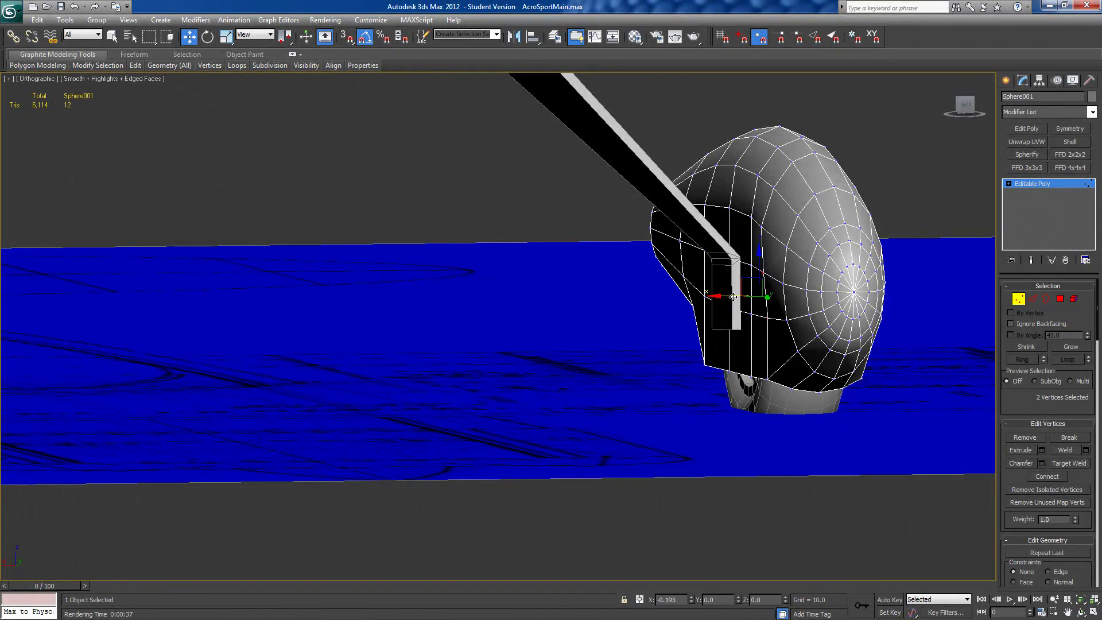
pyautogui.keyDown('alt'); pyautogui.moveTo(752, 240); pyautogui.dragTo(799, 199, button='middle'); pyautogui.keyUp('alt')
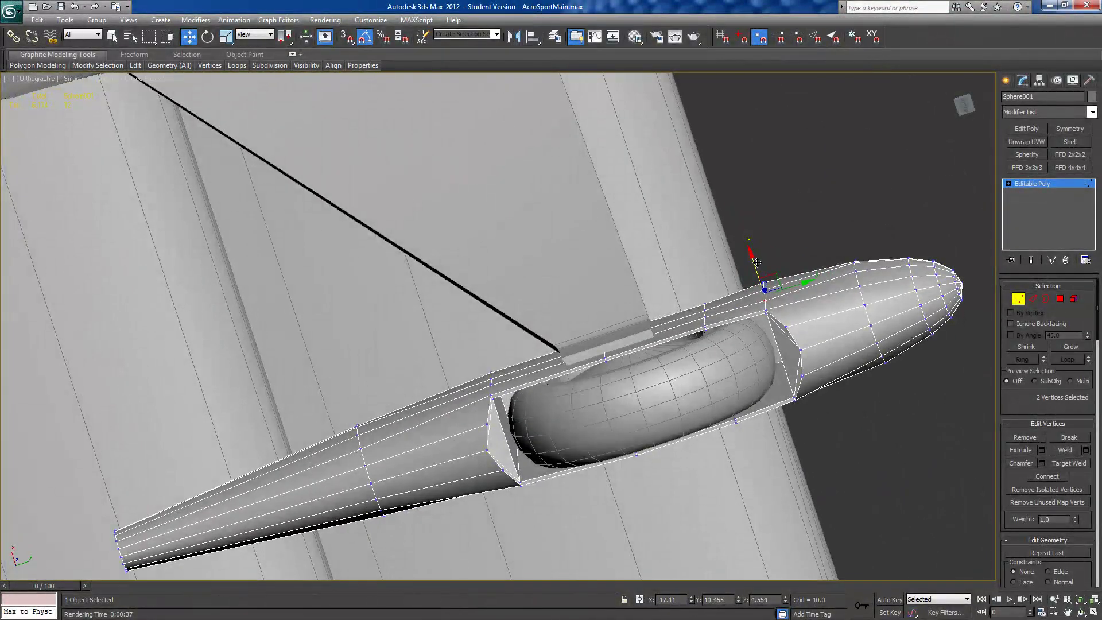
pyautogui.click(855, 266)
pyautogui.keyDown('alt'); pyautogui.moveTo(856, 291); pyautogui.dragTo(764, 318, button='middle'); pyautogui.keyUp('alt')
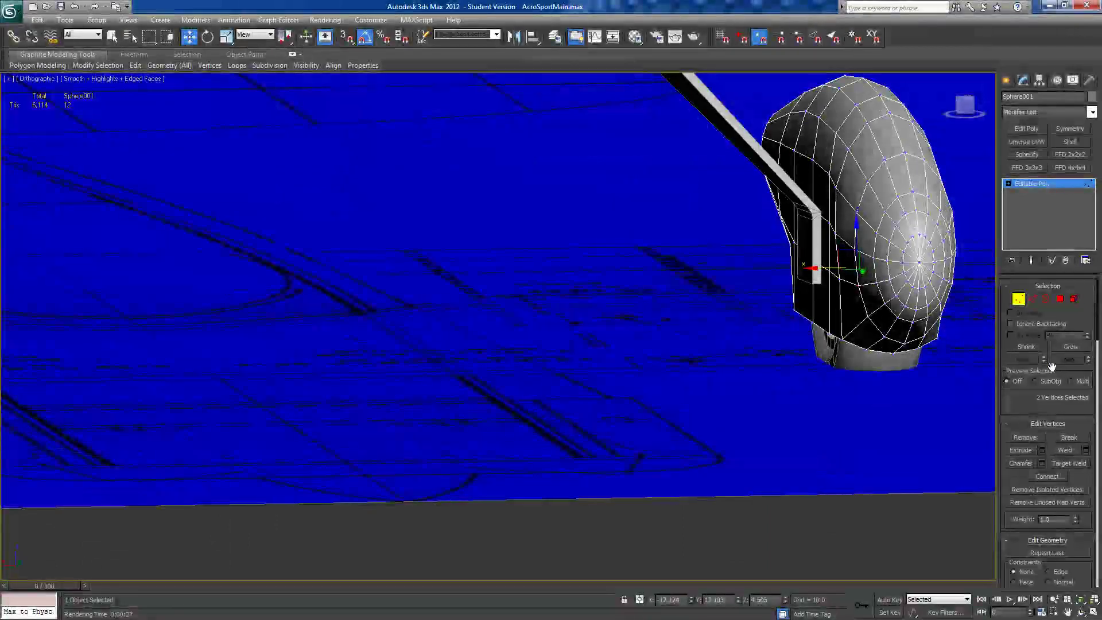
# - Leave the fairing and select the polygon on the landing gear strut's end that faces the fairing
pyautogui.click(1020, 299)
pyautogui.click(819, 216)
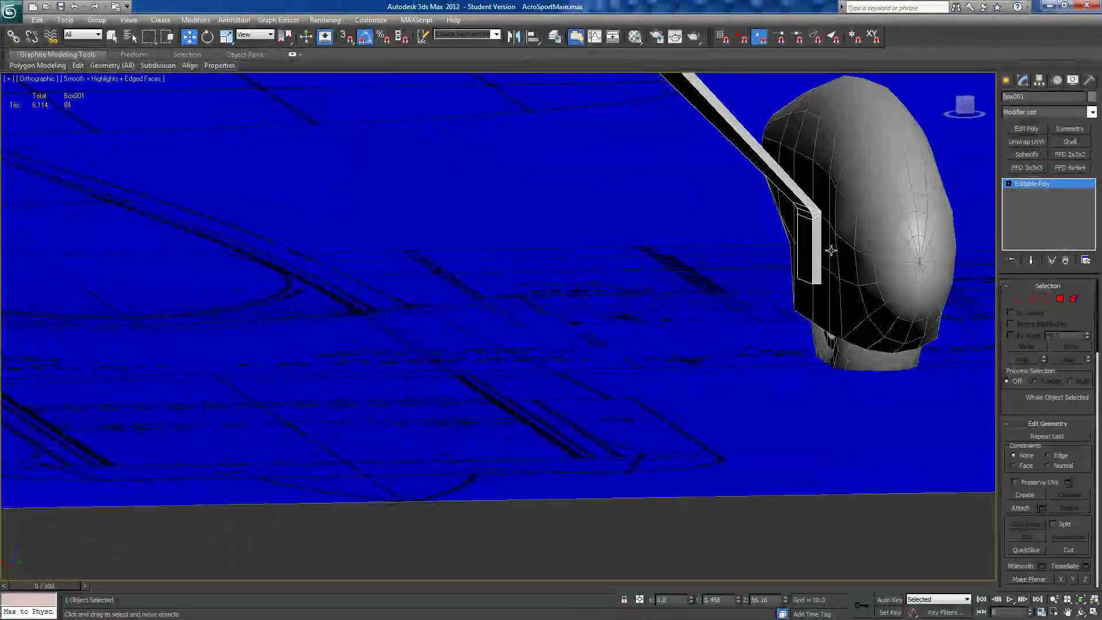
pyautogui.click(1060, 299)
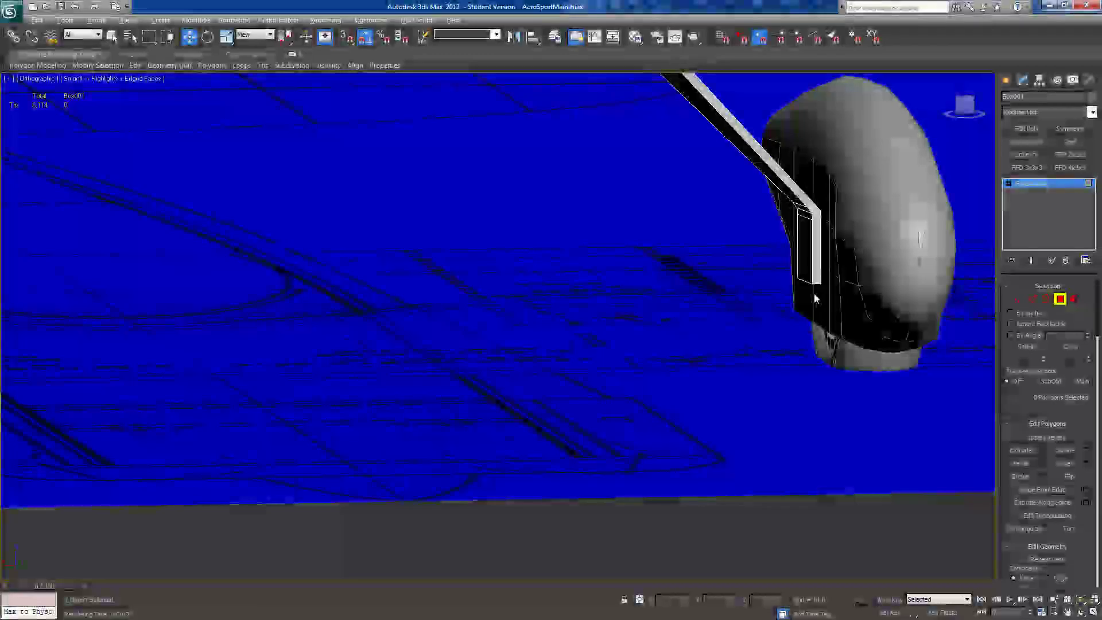
pyautogui.keyDown('alt'); pyautogui.moveTo(814, 293); pyautogui.dragTo(838, 280, button='middle'); pyautogui.keyUp('alt')
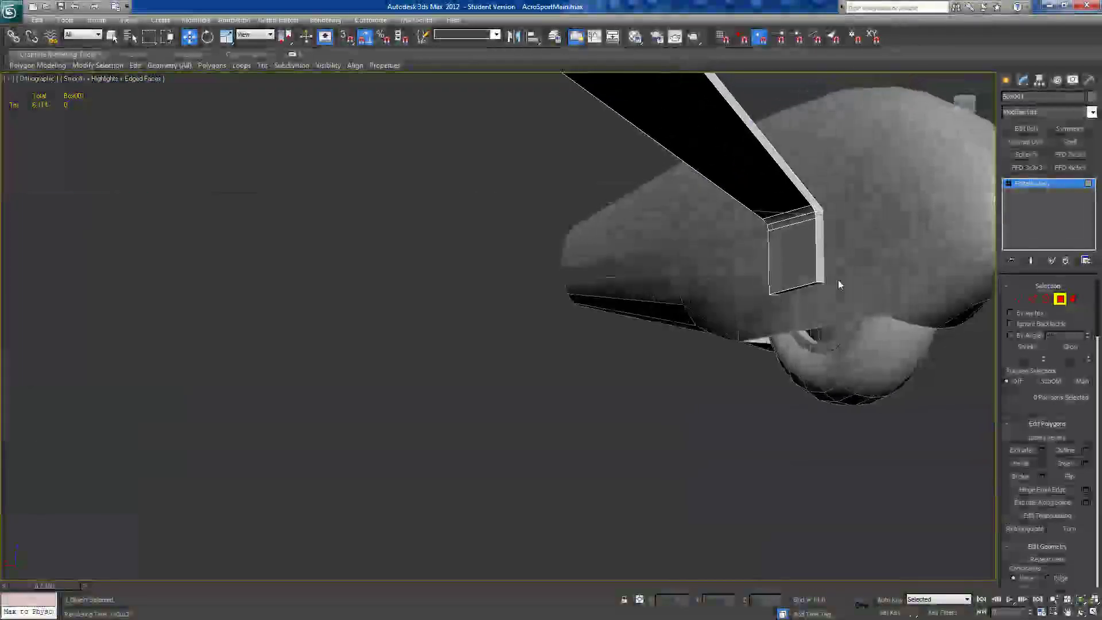
pyautogui.click(797, 251)
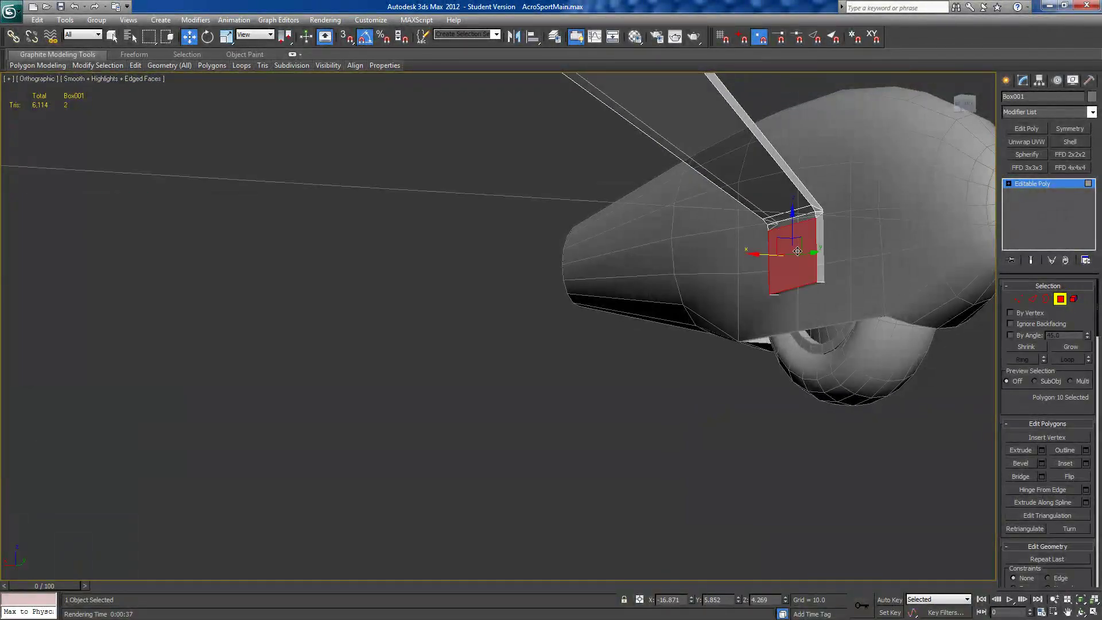
pyautogui.keyDown('alt'); pyautogui.moveTo(797, 251); pyautogui.dragTo(805, 217, button='middle'); pyautogui.keyUp('alt')
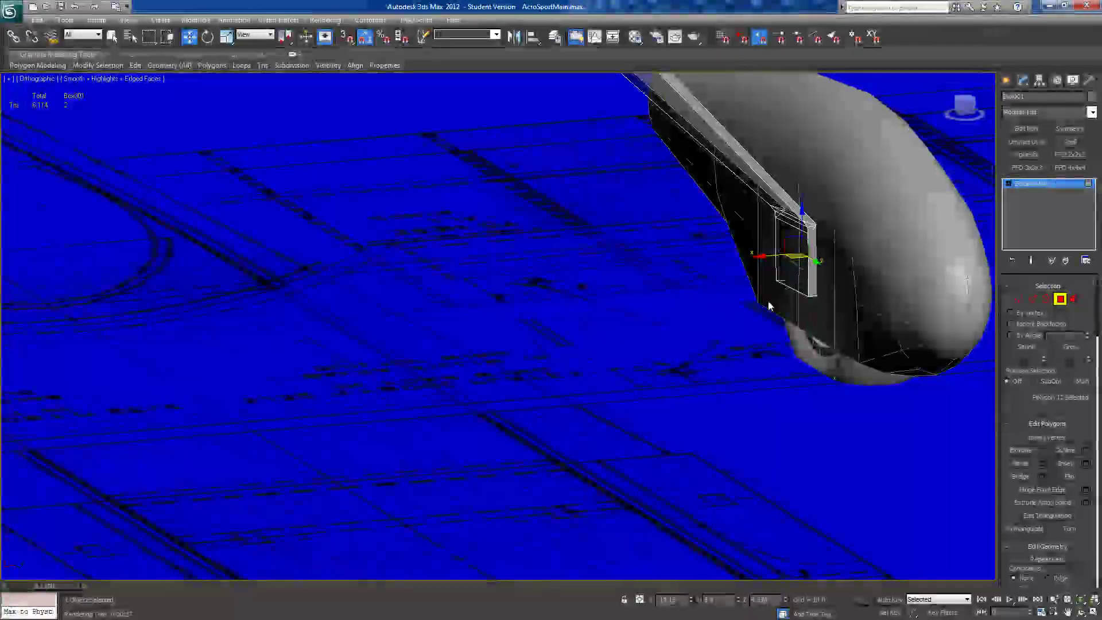
# - Move the strut's fairing-side end polygon along X to about -17.1 and finish polygon editing
pyautogui.moveTo(768, 308); pyautogui.dragTo(666, 333, button='middle')
pyautogui.scroll(4, 688, 332)
pyautogui.moveTo(798, 315); pyautogui.dragTo(625, 357, button='middle')
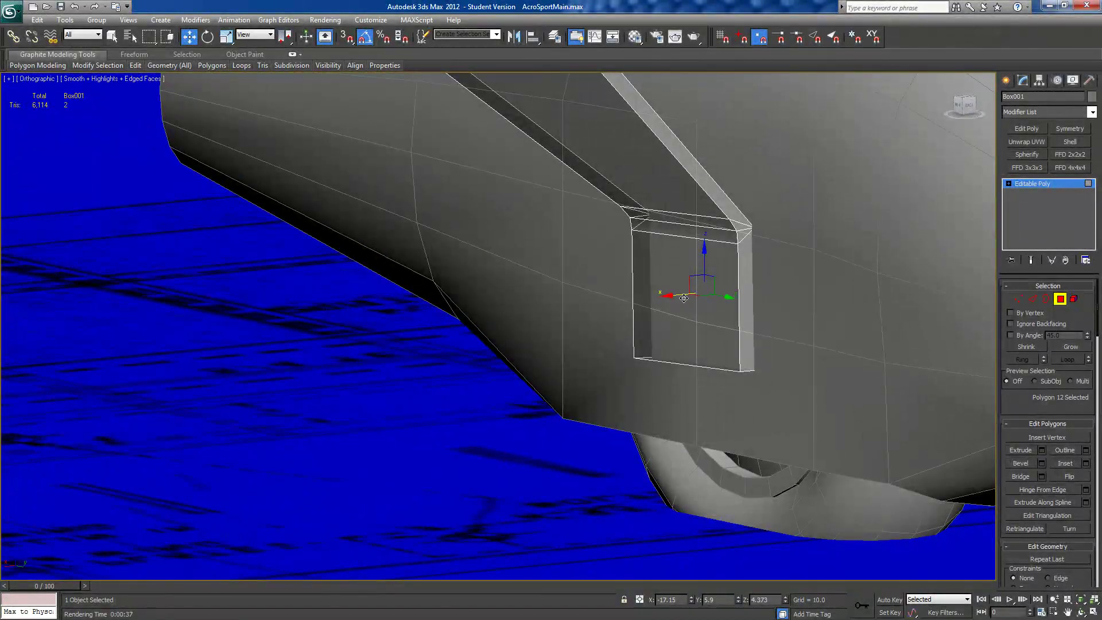
pyautogui.moveTo(681, 294); pyautogui.dragTo(677, 294)
pyautogui.moveTo(678, 295)
pyautogui.keyDown('alt'); pyautogui.mouseDown(button='middle')
pyautogui.moveTo(640, 303)
pyautogui.moveTo(752, 309)
pyautogui.moveTo(565, 313)
pyautogui.moveTo(588, 322)
pyautogui.mouseUp(button='middle'); pyautogui.keyUp('alt')
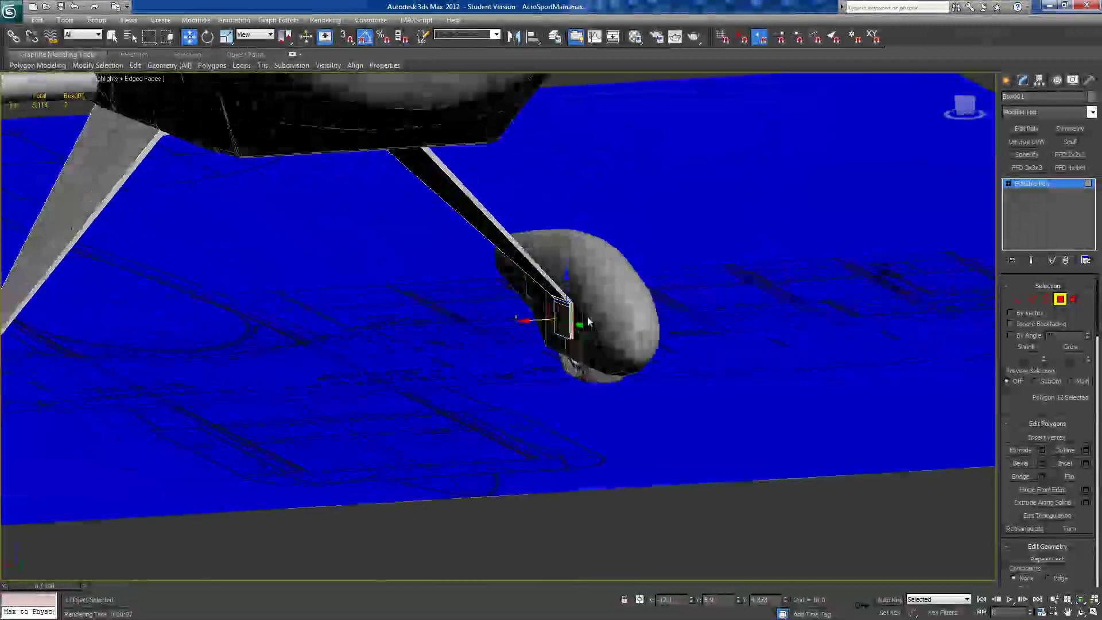
pyautogui.keyDown('alt'); pyautogui.moveTo(532, 246); pyautogui.dragTo(576, 259, button='middle'); pyautogui.keyUp('alt')
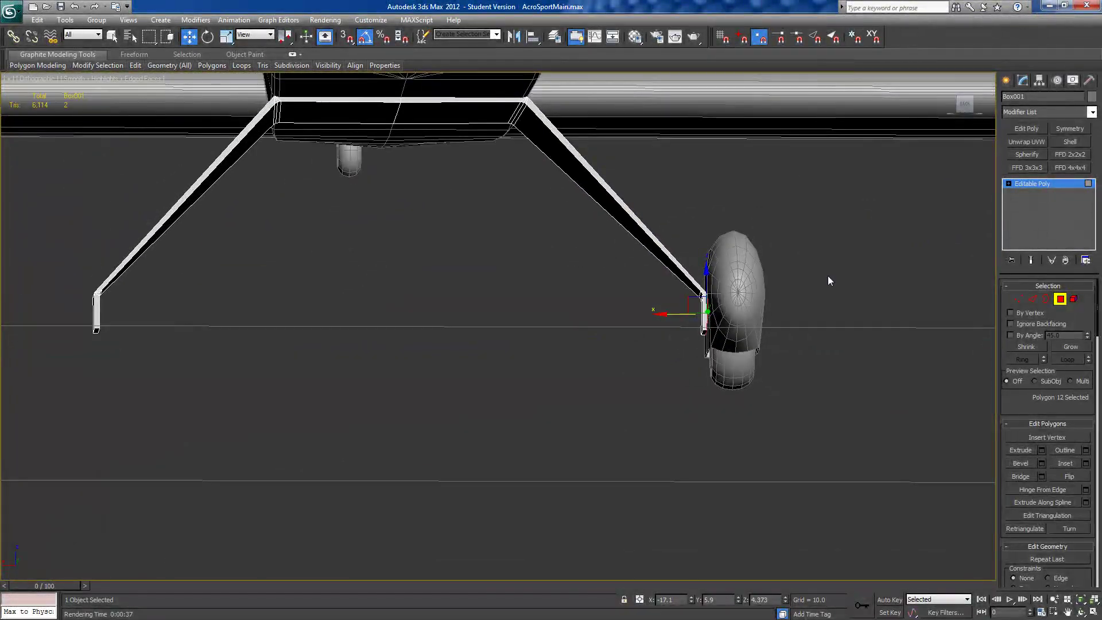
pyautogui.keyDown('alt'); pyautogui.moveTo(870, 339); pyautogui.dragTo(918, 353, button='middle'); pyautogui.keyUp('alt')
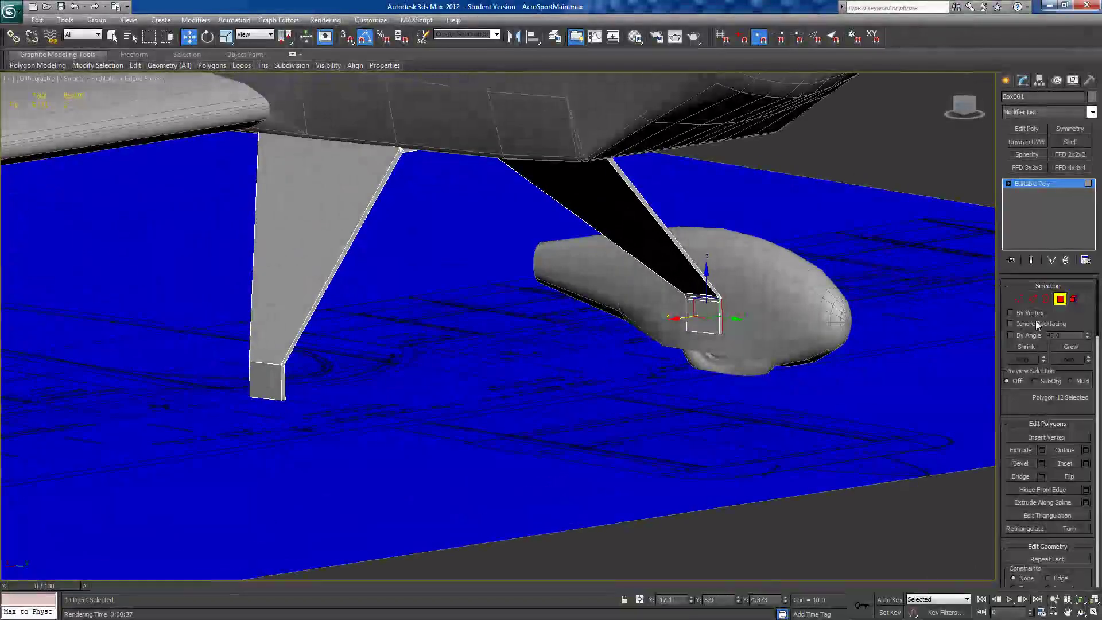
pyautogui.click(1061, 298)
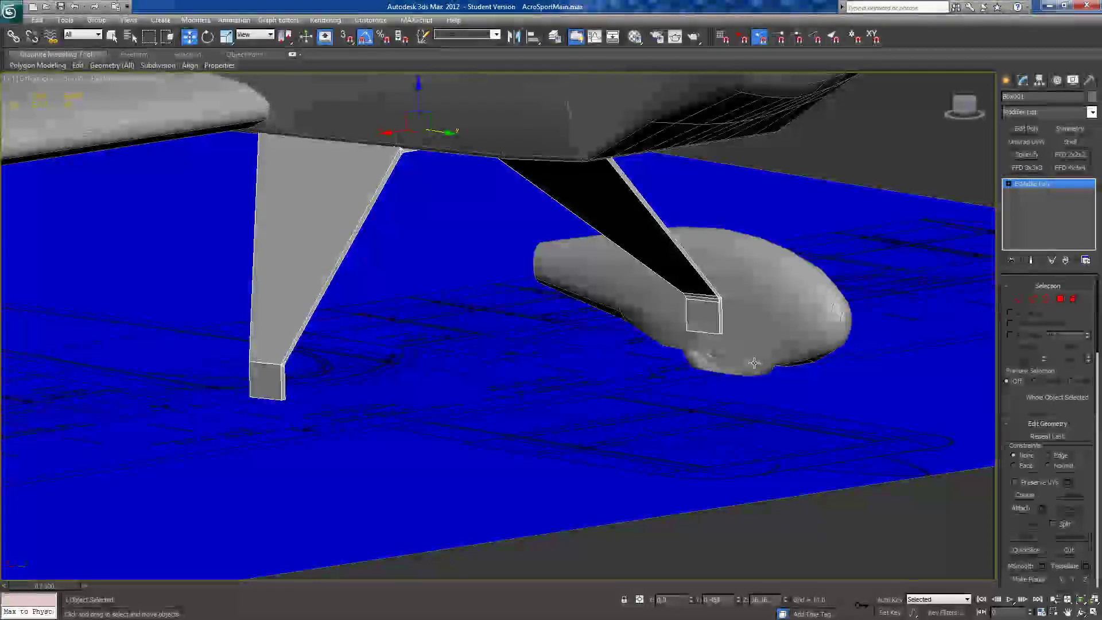
# - Create a standing cylinder beside the wheel fairing with a radius of about 1 and a height of about 12.2
pyautogui.moveTo(754, 364); pyautogui.dragTo(653, 440, button='middle')
pyautogui.scroll(-2, 660, 443)
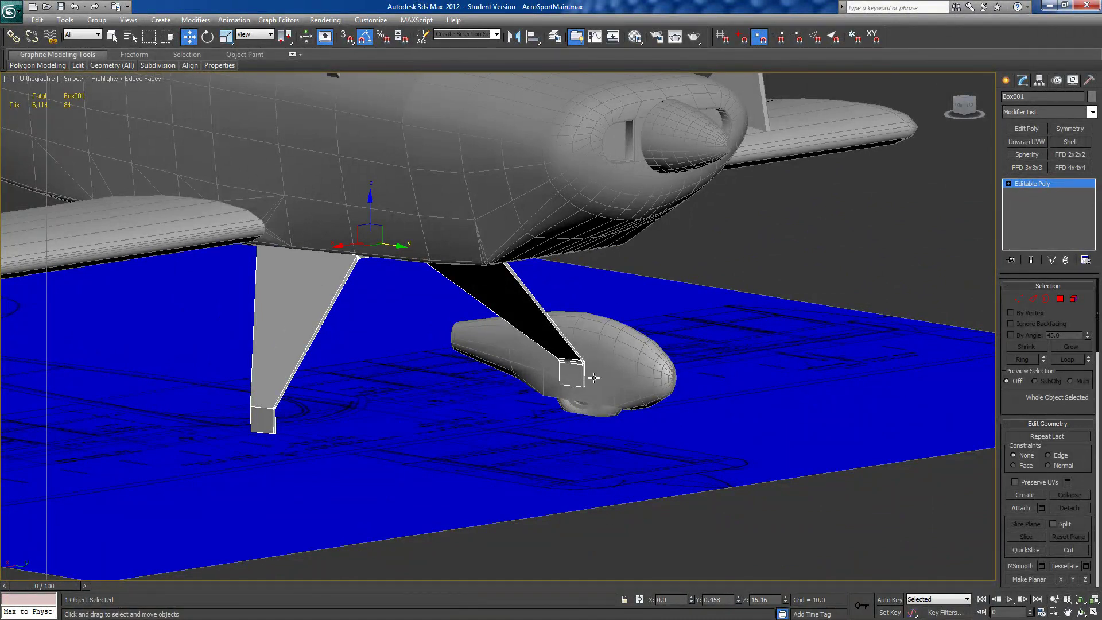
pyautogui.moveTo(706, 330)
pyautogui.keyDown('alt'); pyautogui.mouseDown(button='middle')
pyautogui.moveTo(625, 330)
pyautogui.moveTo(691, 328)
pyautogui.mouseUp(button='middle'); pyautogui.keyUp('alt')
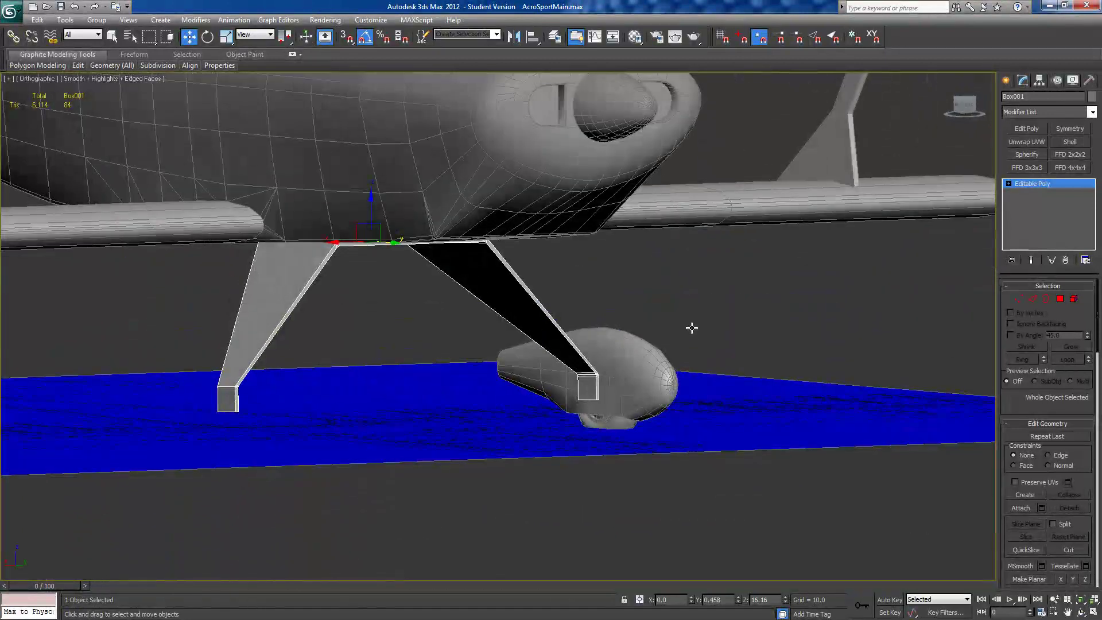
pyautogui.click(1005, 80)
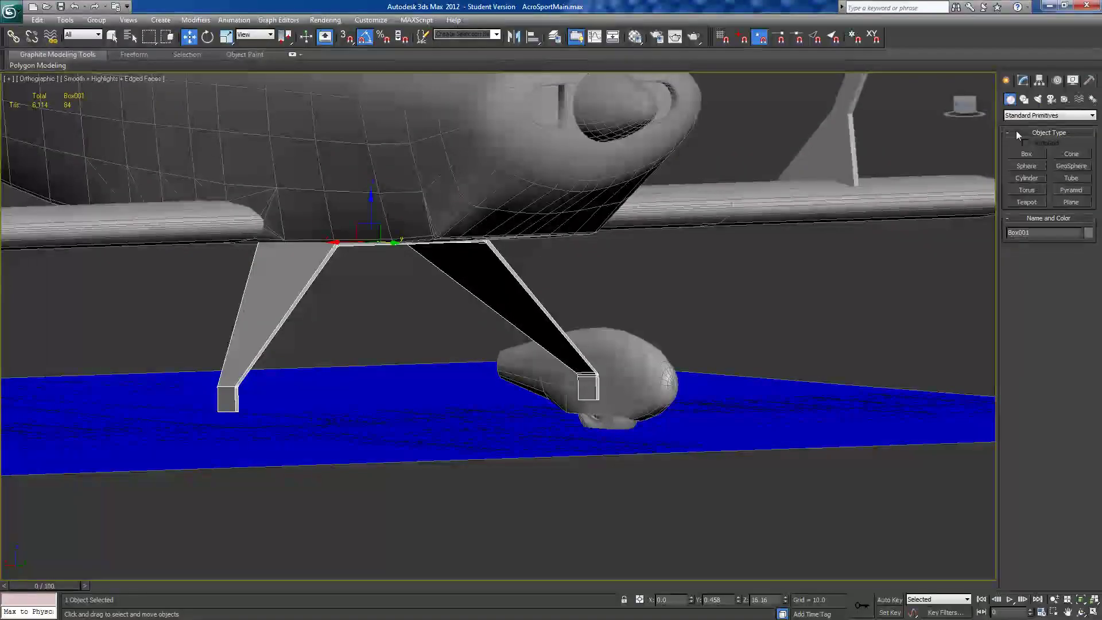
pyautogui.click(1024, 180)
pyautogui.keyDown('alt'); pyautogui.moveTo(777, 308); pyautogui.dragTo(563, 381, button='middle'); pyautogui.keyUp('alt')
pyautogui.moveTo(564, 379); pyautogui.dragTo(570, 390)
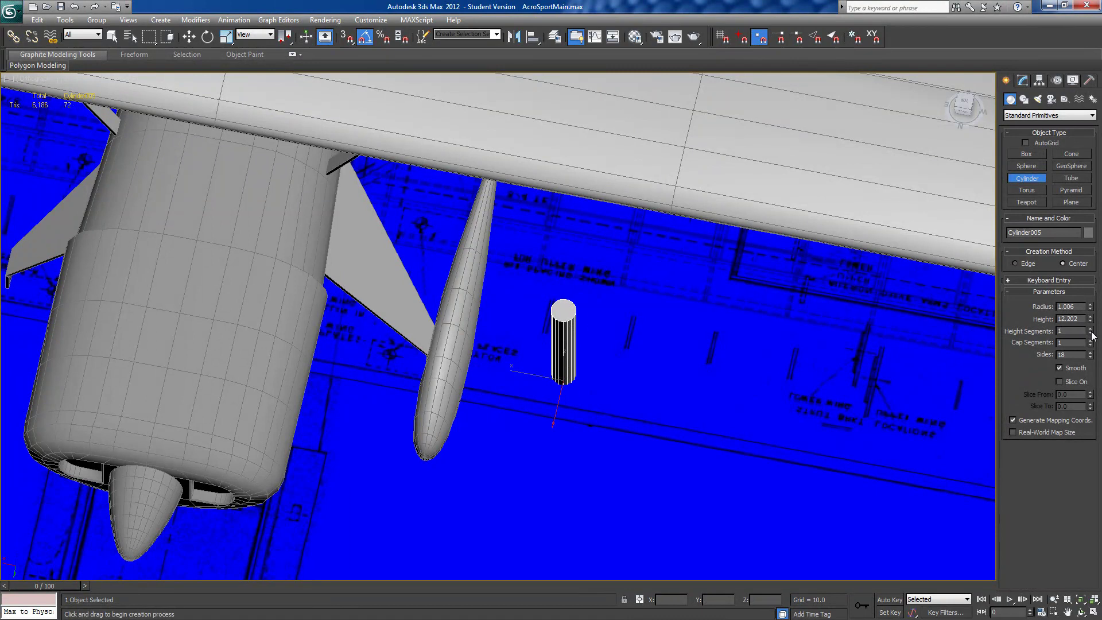
pyautogui.keyDown('alt'); pyautogui.moveTo(731, 424); pyautogui.dragTo(733, 394, button='middle'); pyautogui.keyUp('alt')
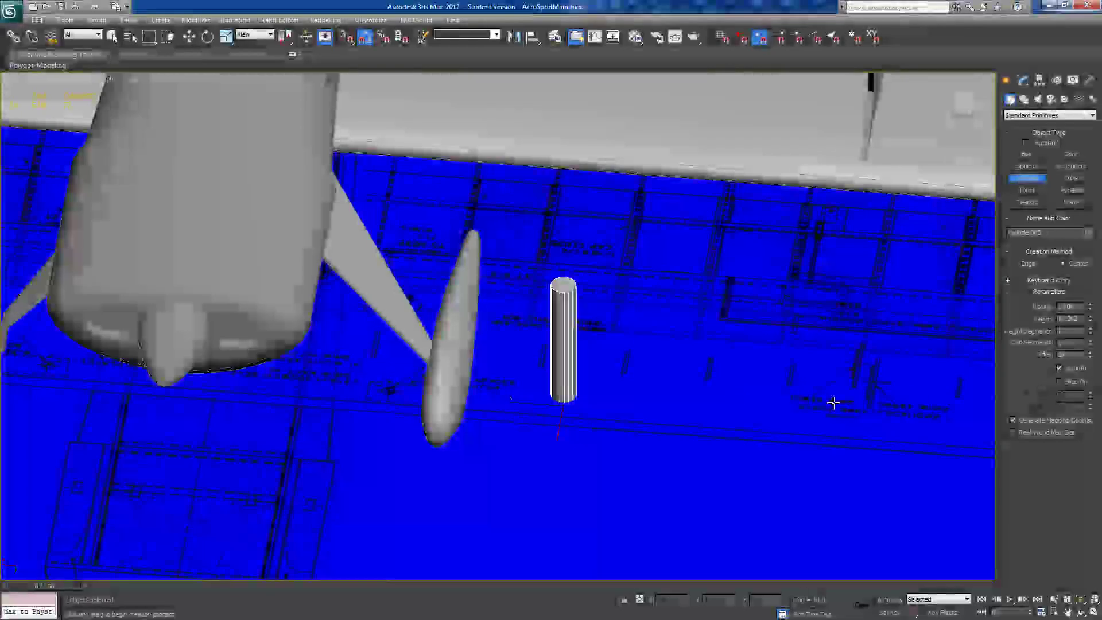
# - Reduce the new cylinder's number of sides to 12
pyautogui.click(1090, 356)
pyautogui.click(1090, 356)
pyautogui.click(1090, 356)
pyautogui.click(1090, 356)
pyautogui.click(1089, 356)
pyautogui.click(1089, 356)
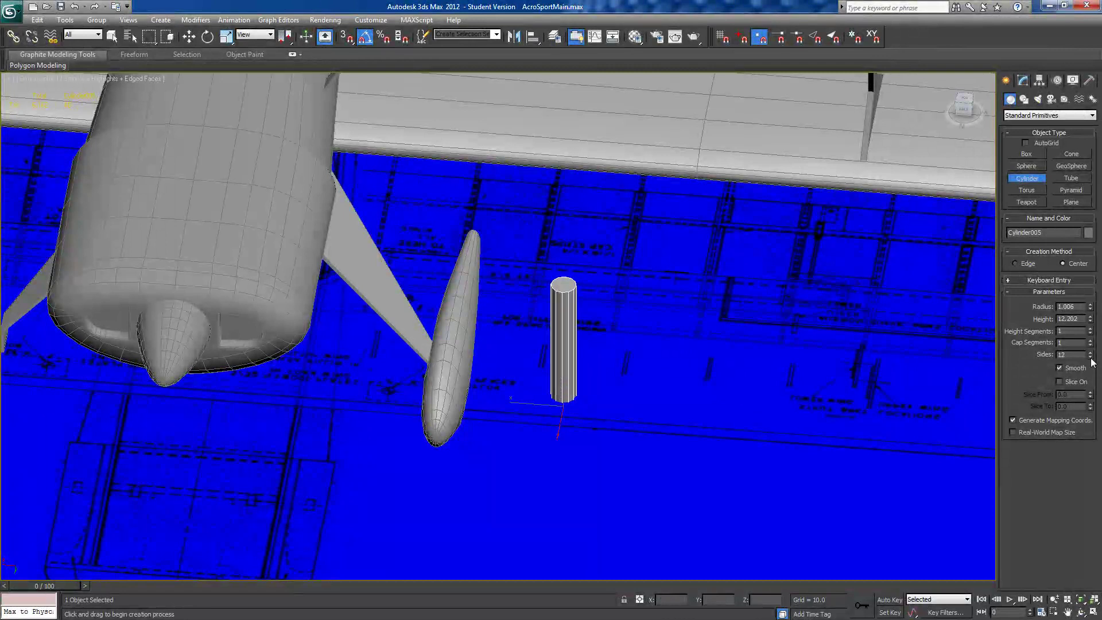
# - Rotate the cylinder 90 degrees about Y so it lies horizontally, and align it to the wheel inside the fairing
pyautogui.click(207, 37)
pyautogui.moveTo(548, 376); pyautogui.dragTo(492, 368)
pyautogui.keyDown('alt'); pyautogui.moveTo(493, 368); pyautogui.dragTo(441, 310, button='middle'); pyautogui.keyUp('alt')
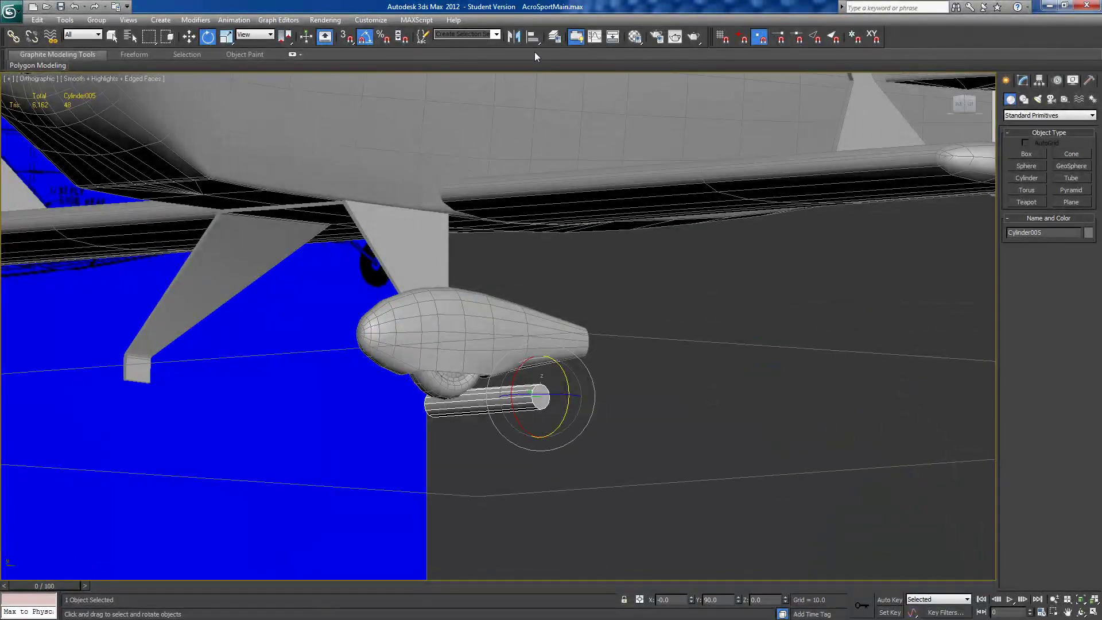
pyautogui.moveTo(528, 40); pyautogui.dragTo(528, 40)
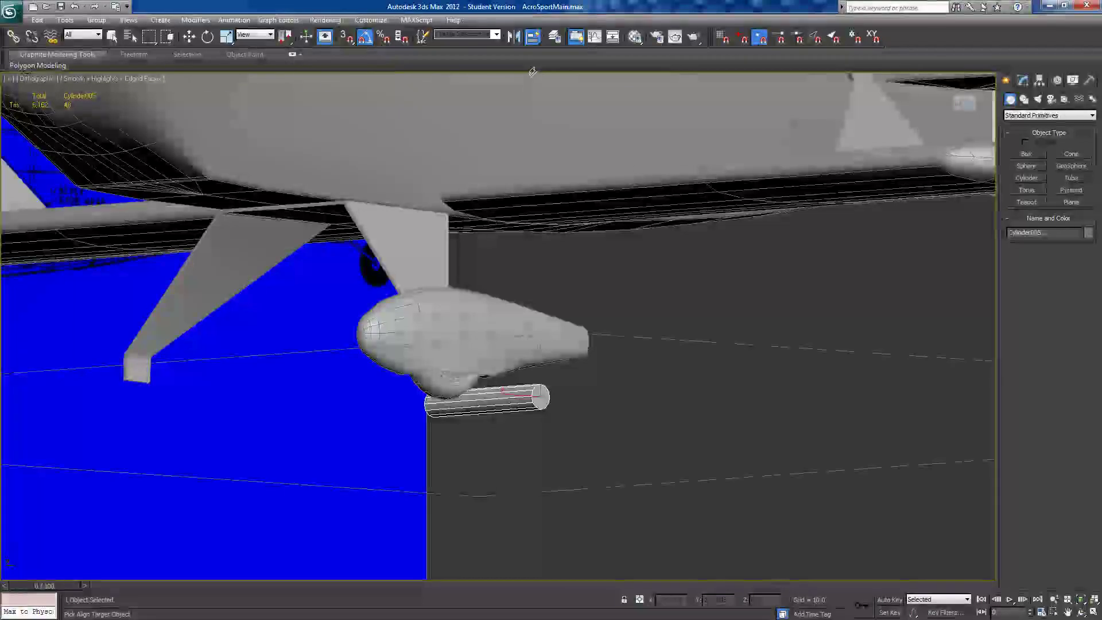
pyautogui.click(448, 388)
pyautogui.keyDown('alt'); pyautogui.moveTo(448, 388); pyautogui.dragTo(524, 398, button='middle'); pyautogui.keyUp('alt')
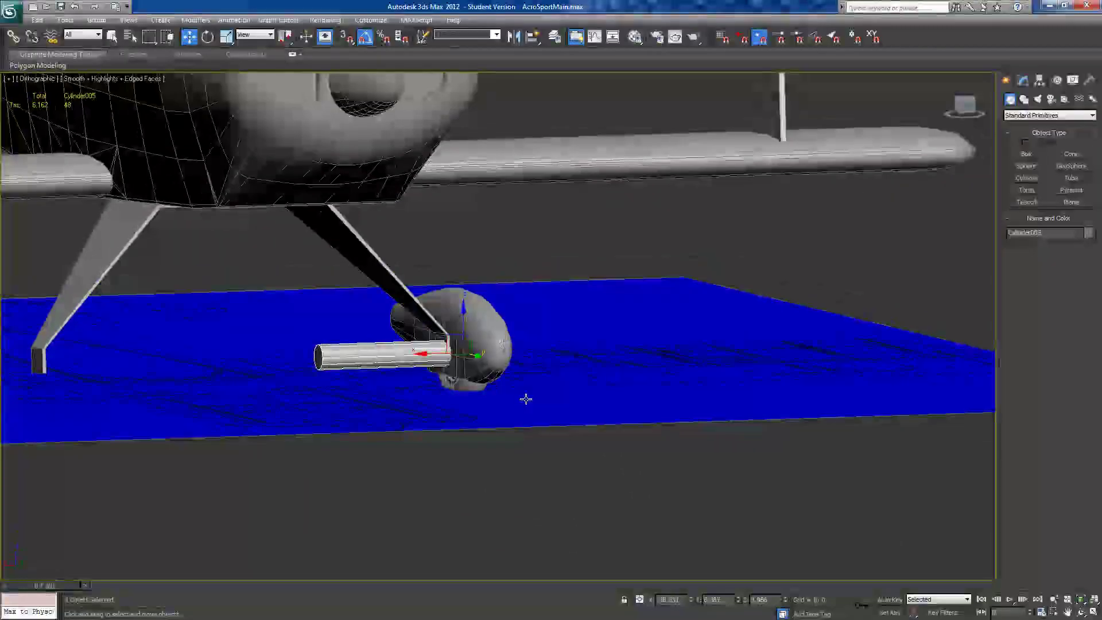
pyautogui.moveTo(594, 366); pyautogui.dragTo(759, 387, button='middle')
pyautogui.scroll(2, 759, 387)
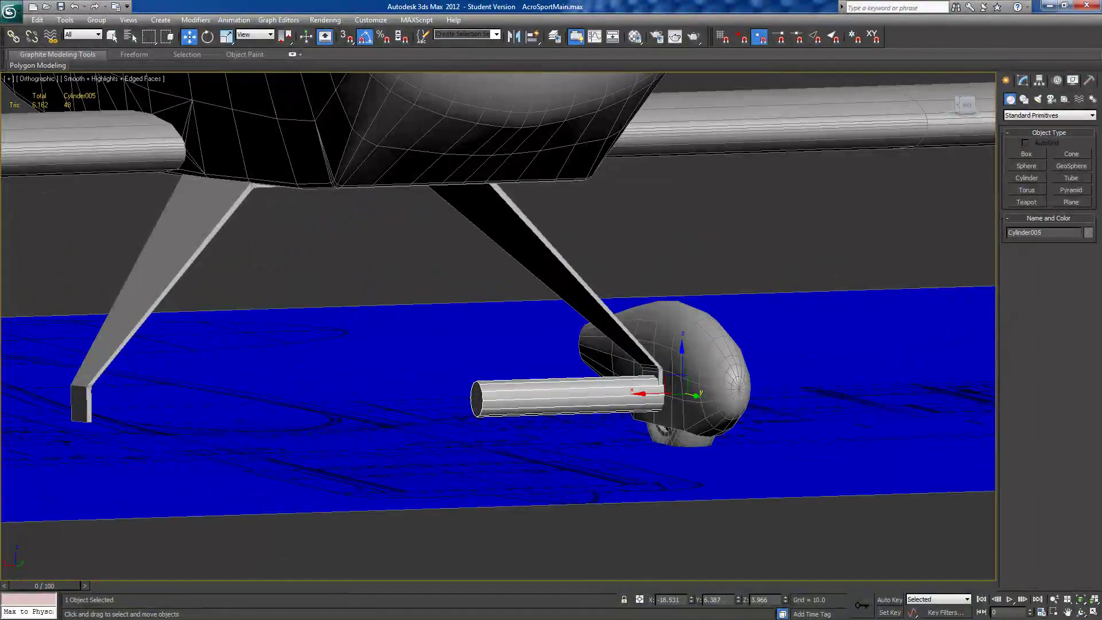
# - Reduce the cylinder's radius to about 0.191
pyautogui.click(1024, 82)
pyautogui.moveTo(1091, 306); pyautogui.dragTo(1095, 348)
pyautogui.keyDown('alt'); pyautogui.moveTo(668, 411); pyautogui.dragTo(678, 339, button='middle'); pyautogui.keyUp('alt')
pyautogui.scroll(5, 682, 414)
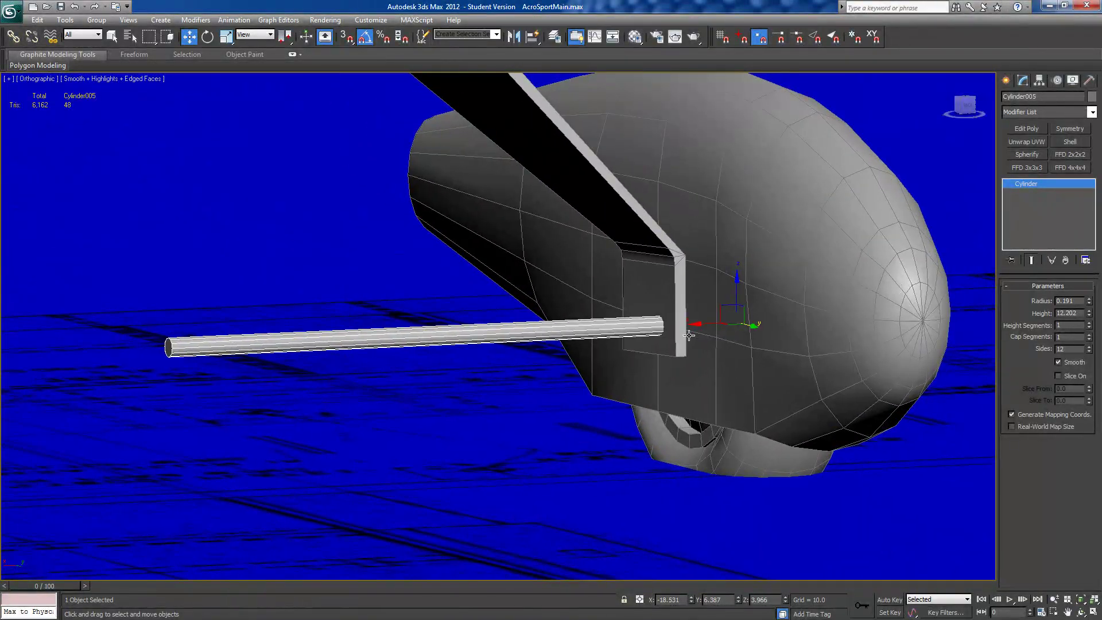
# - Move the cylinder along X to about -19.9 and shorten its height to about 3.17
pyautogui.moveTo(702, 326); pyautogui.dragTo(744, 343)
pyautogui.keyDown('alt'); pyautogui.moveTo(744, 343); pyautogui.dragTo(647, 288, button='middle'); pyautogui.keyUp('alt')
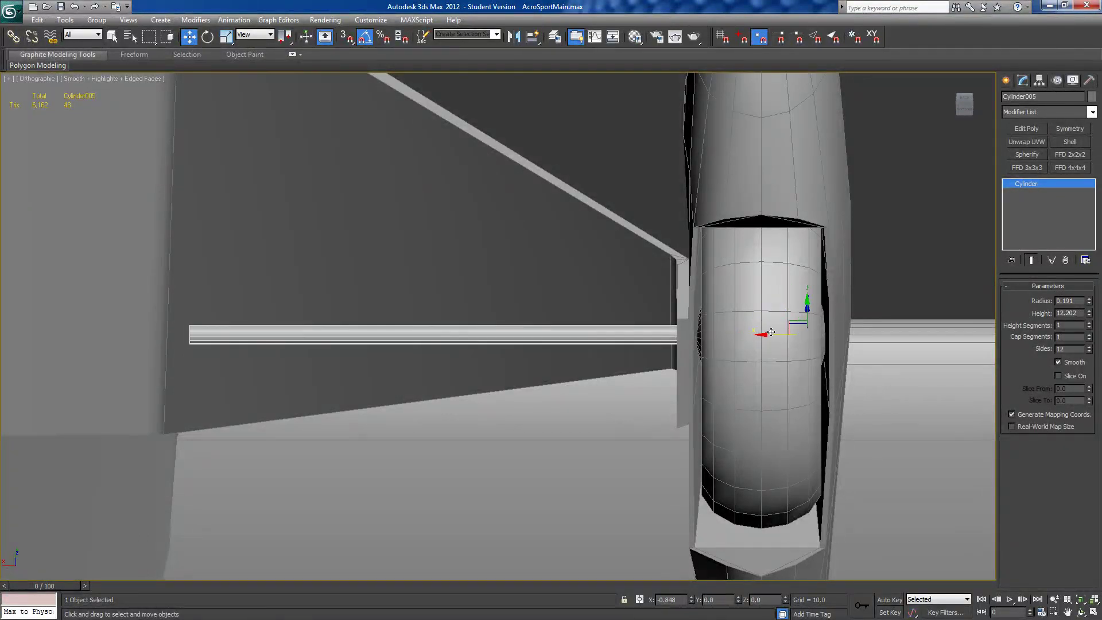
pyautogui.moveTo(801, 333)
pyautogui.mouseDown()
pyautogui.moveTo(823, 333)
pyautogui.moveTo(793, 342)
pyautogui.mouseUp()
pyautogui.keyDown('alt'); pyautogui.moveTo(794, 342); pyautogui.dragTo(816, 422, button='middle'); pyautogui.keyUp('alt')
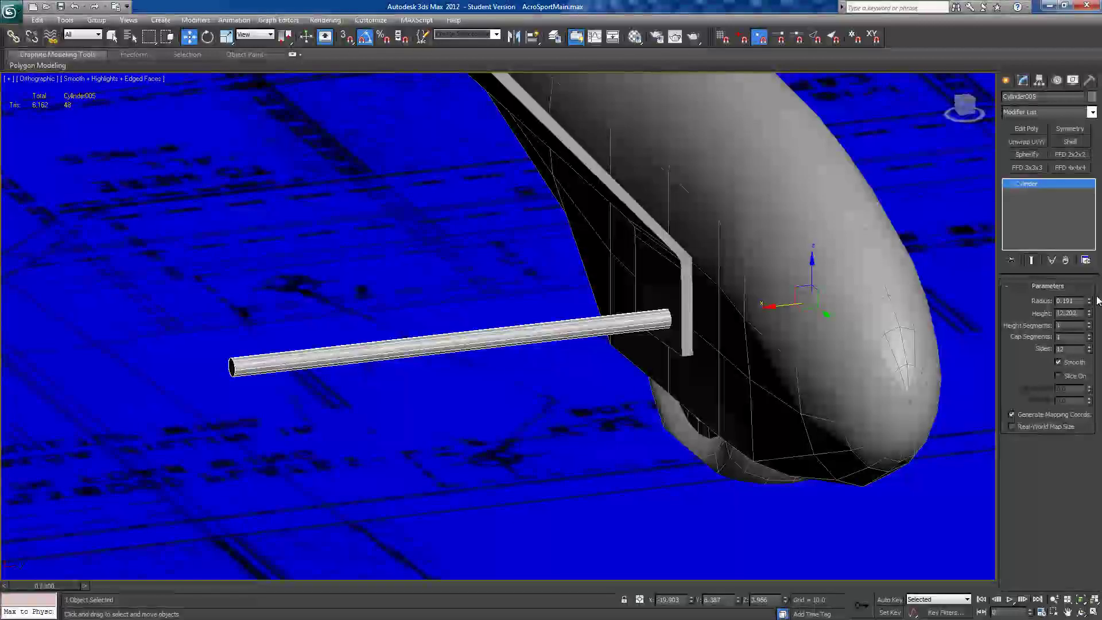
pyautogui.moveTo(1091, 319); pyautogui.dragTo(1091, 352)
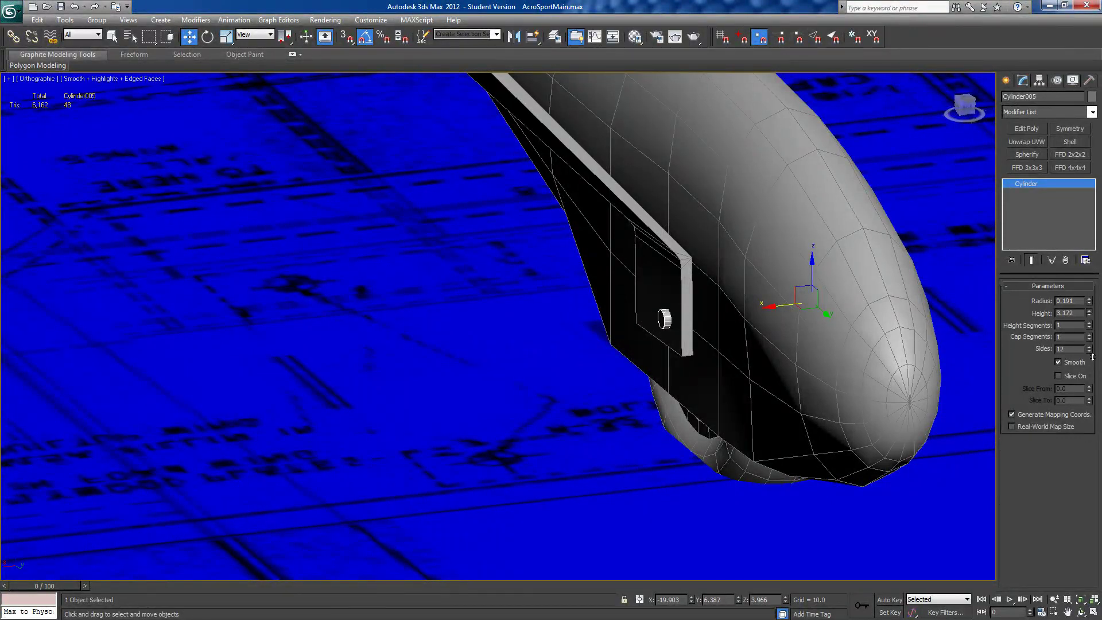
pyautogui.keyDown('alt'); pyautogui.moveTo(713, 390); pyautogui.dragTo(770, 381, button='middle'); pyautogui.keyUp('alt')
pyautogui.moveTo(694, 345); pyautogui.dragTo(905, 266, button='middle')
pyautogui.scroll(-3, 603, 352)
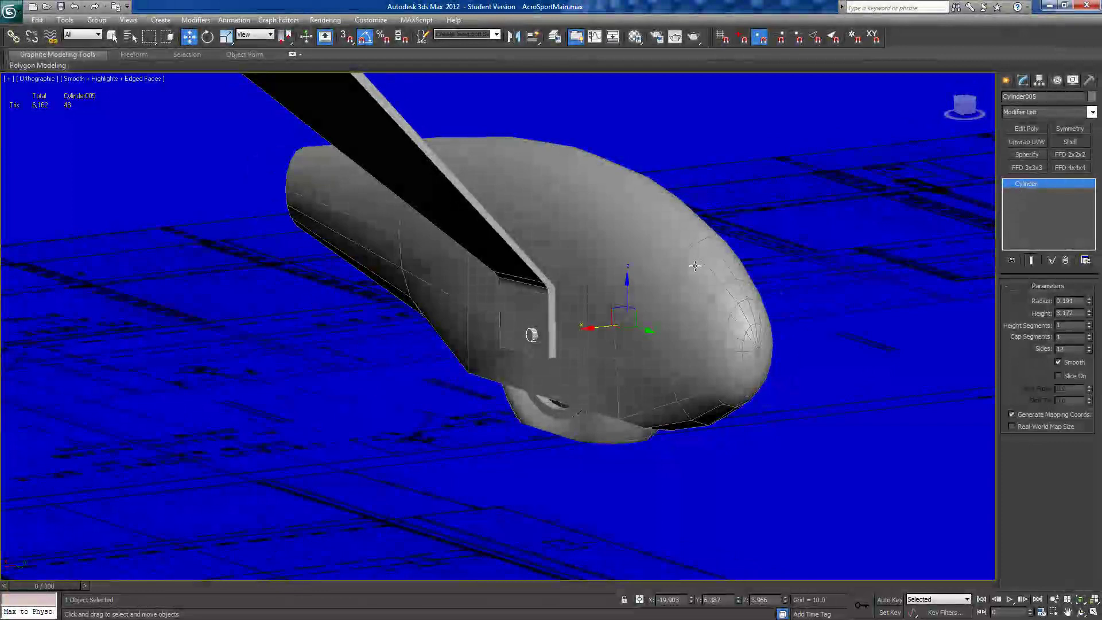
# - Select the vertices of the landing gear strut's lower end plate and shift them along Y to about 6.35
pyautogui.click(506, 236)
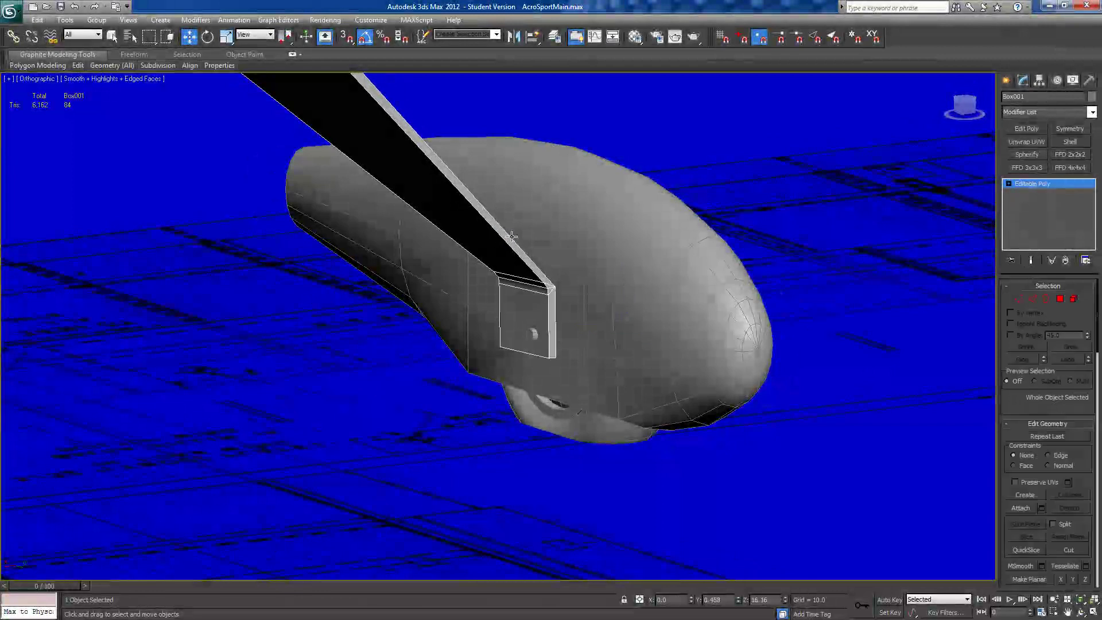
pyautogui.press('1')
pyautogui.scroll(5, 532, 293)
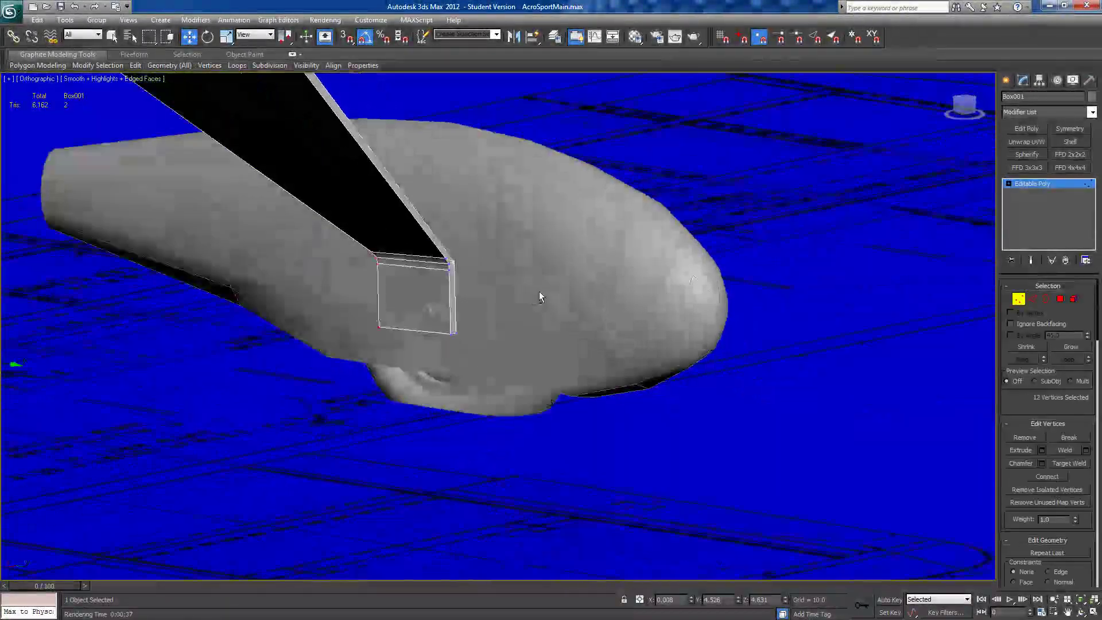
pyautogui.moveTo(321, 314); pyautogui.dragTo(695, 319, button='middle')
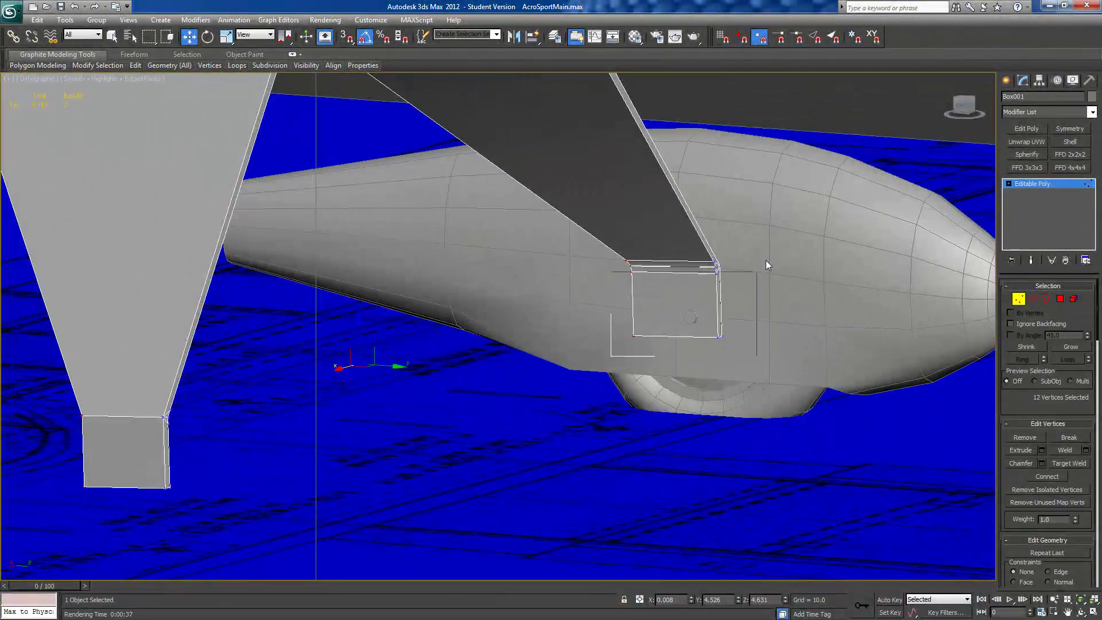
pyautogui.moveTo(791, 223); pyautogui.dragTo(791, 224)
pyautogui.moveTo(701, 292); pyautogui.dragTo(719, 295)
pyautogui.keyDown('alt'); pyautogui.moveTo(720, 295); pyautogui.dragTo(749, 280, button='middle'); pyautogui.keyUp('alt')
pyautogui.moveTo(731, 288); pyautogui.dragTo(733, 290)
pyautogui.keyDown('alt'); pyautogui.moveTo(732, 289); pyautogui.dragTo(694, 380, button='middle'); pyautogui.keyUp('alt')
pyautogui.scroll(-3, 633, 310)
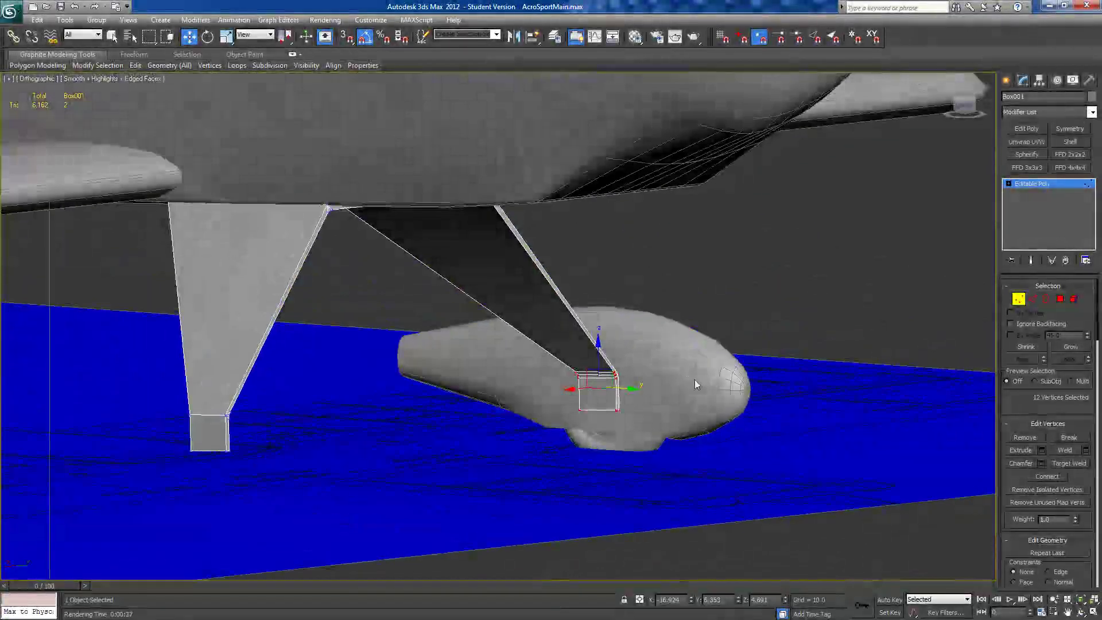
# - Lower the strut's end plate vertices by about 0.28 along Z and finish vertex editing
pyautogui.moveTo(598, 349); pyautogui.dragTo(599, 356)
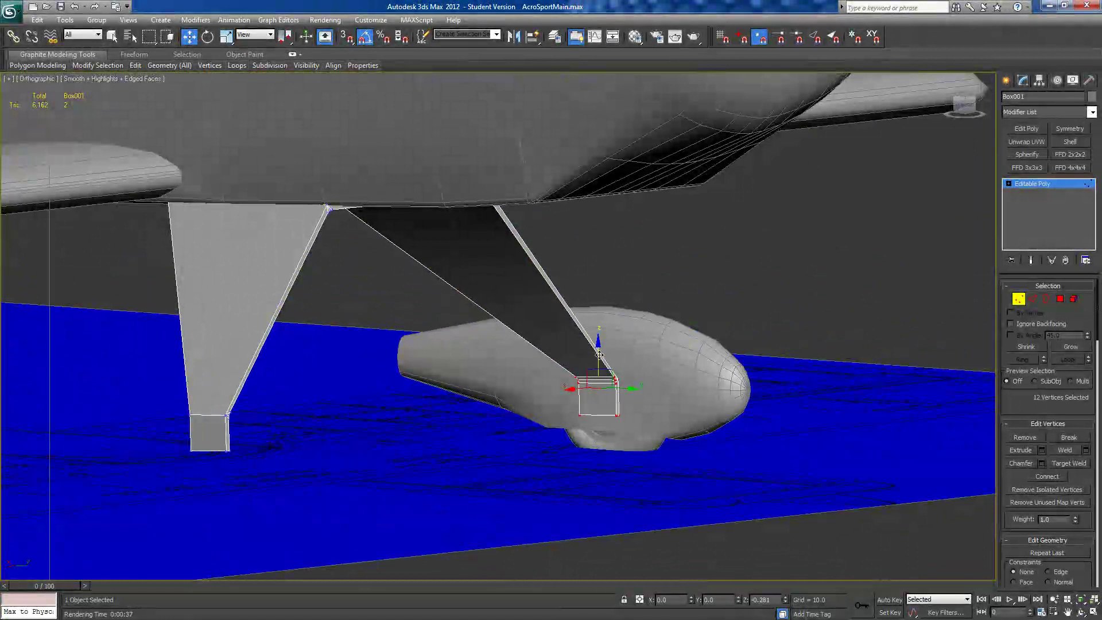
pyautogui.keyDown('alt'); pyautogui.moveTo(599, 355); pyautogui.dragTo(568, 374, button='middle'); pyautogui.keyUp('alt')
pyautogui.scroll(5, 586, 378)
pyautogui.scroll(5, 587, 384)
pyautogui.keyDown('alt'); pyautogui.moveTo(663, 441); pyautogui.dragTo(454, 339, button='middle'); pyautogui.keyUp('alt')
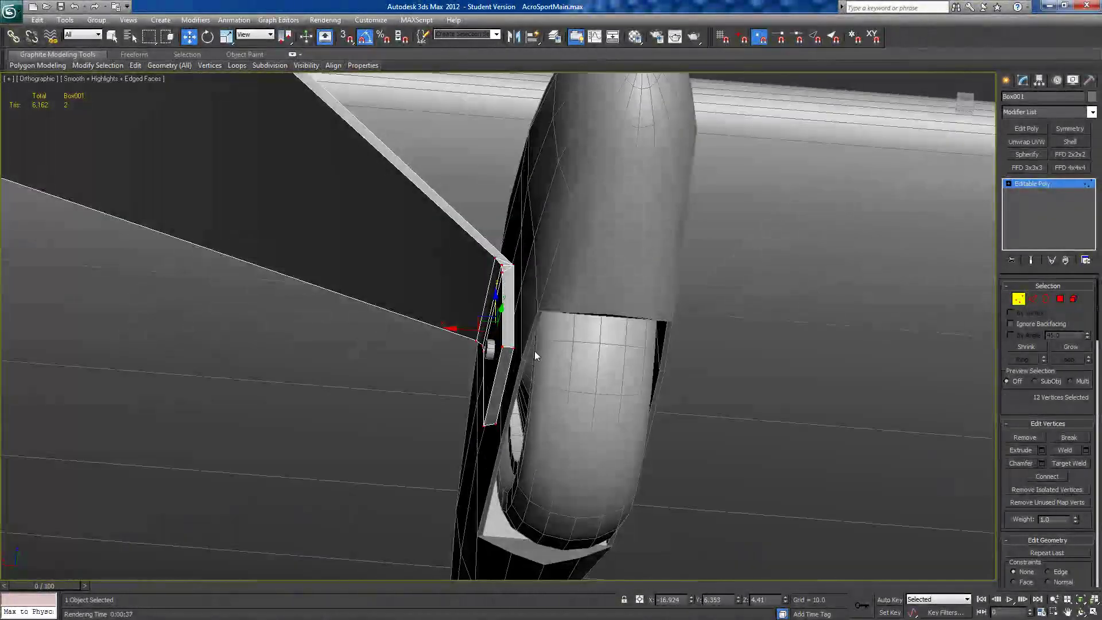
pyautogui.click(1018, 299)
# - Select the small cylinder and move it along X to about -16.89, against the strut's end plate
pyautogui.click(487, 348)
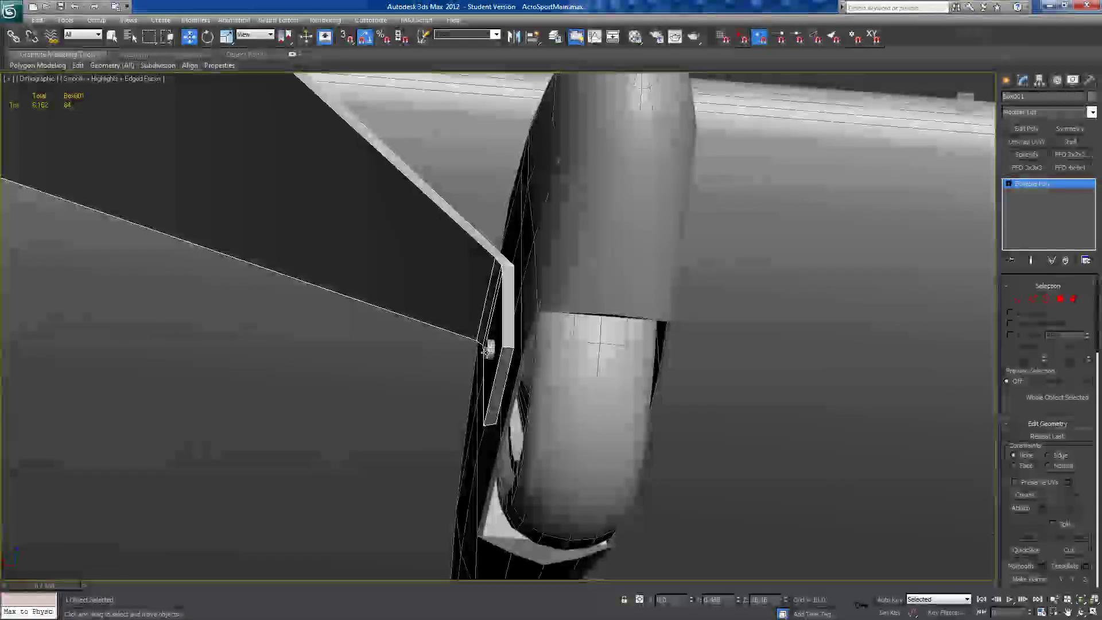
pyautogui.moveTo(604, 358)
pyautogui.mouseDown()
pyautogui.moveTo(418, 337)
pyautogui.moveTo(453, 337)
pyautogui.mouseUp()
pyautogui.keyDown('alt'); pyautogui.moveTo(453, 337); pyautogui.dragTo(505, 387, button='middle'); pyautogui.keyUp('alt')
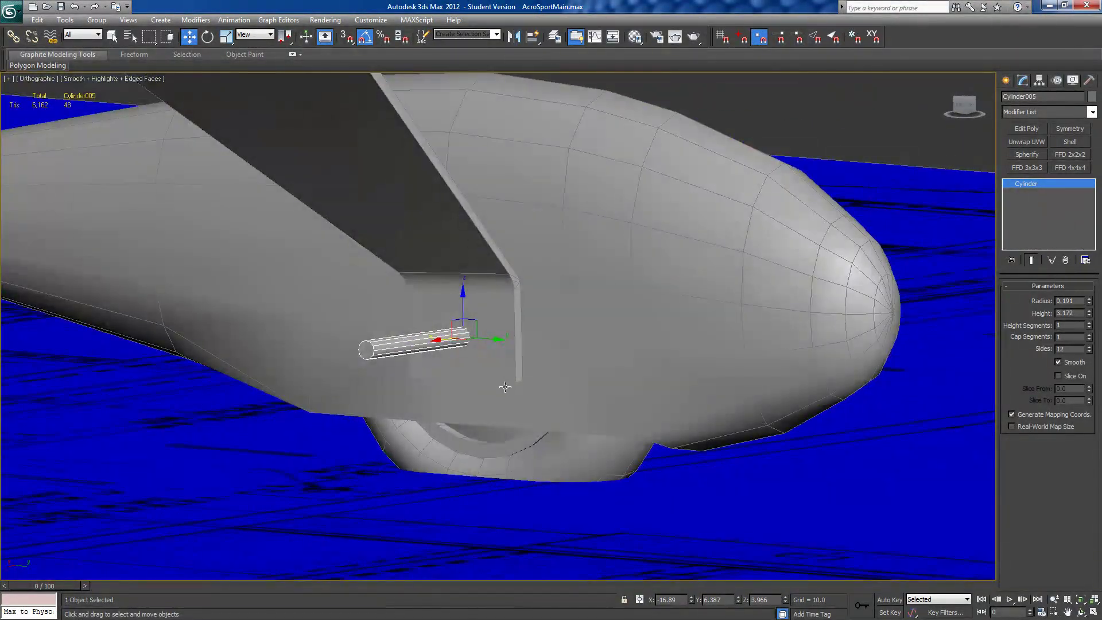
# - Flatten the cylinder into a thin disc with a height of about 0.057 and a radius of about 0.361
pyautogui.moveTo(1089, 302); pyautogui.dragTo(1089, 350)
pyautogui.rightClick(1087, 318)
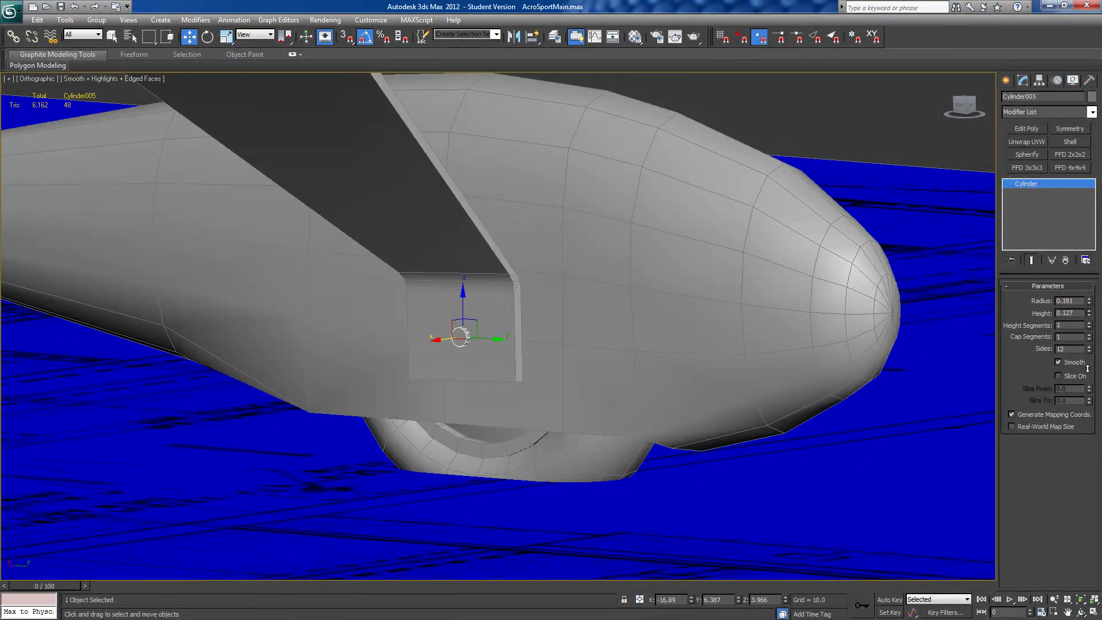
pyautogui.keyDown('alt'); pyautogui.moveTo(675, 427); pyautogui.dragTo(651, 430, button='middle'); pyautogui.keyUp('alt')
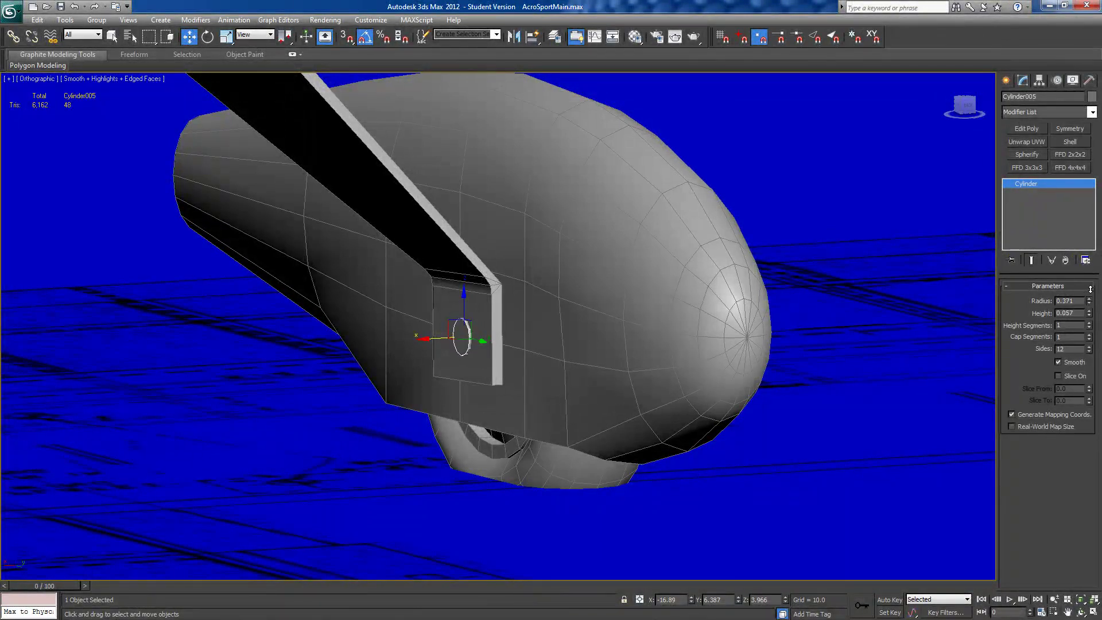
pyautogui.moveTo(1090, 289); pyautogui.dragTo(1090, 290)
pyautogui.keyDown('alt'); pyautogui.moveTo(474, 278); pyautogui.dragTo(578, 299, button='middle'); pyautogui.keyUp('alt')
pyautogui.scroll(4, 578, 299)
pyautogui.scroll(2, 578, 299)
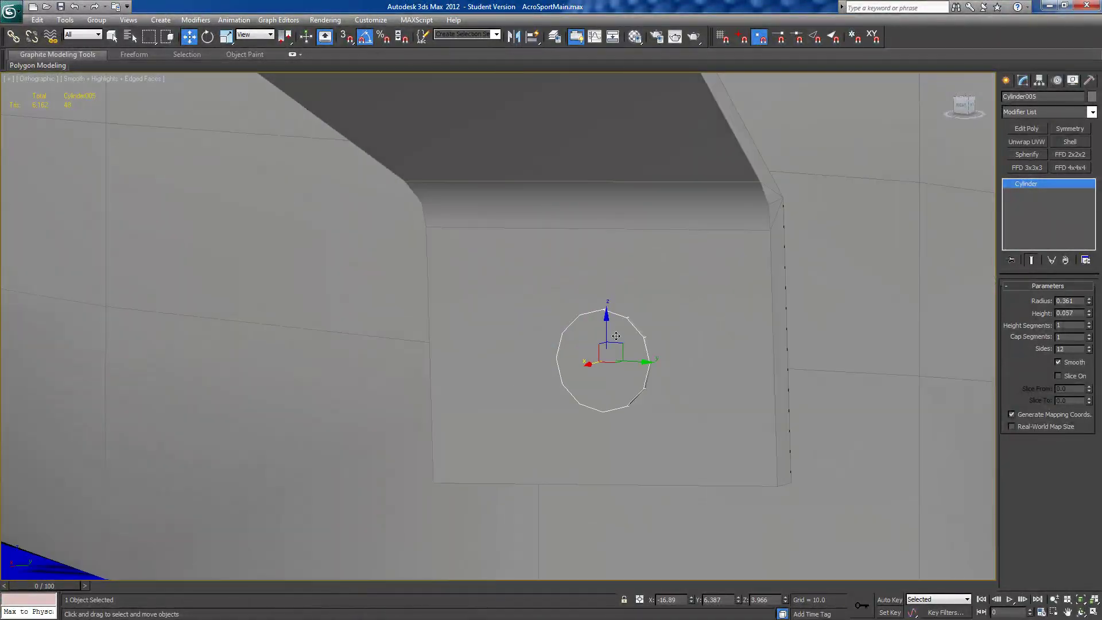
# - Convert the disc to an Editable Poly and select its outward-facing cap polygon
pyautogui.rightClick(1033, 180)
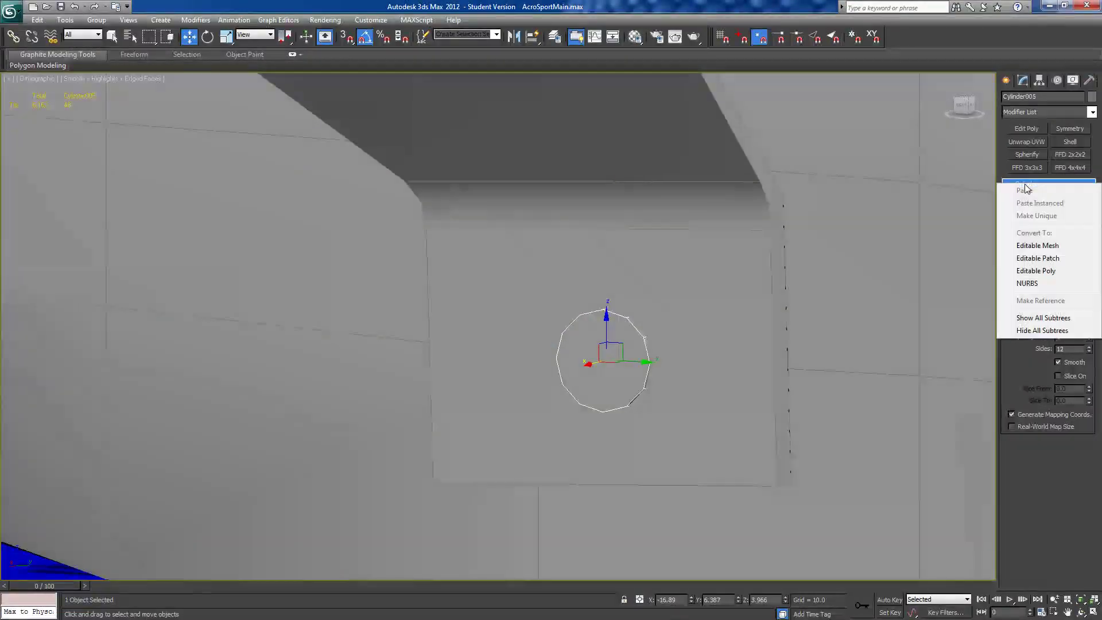
pyautogui.click(1033, 273)
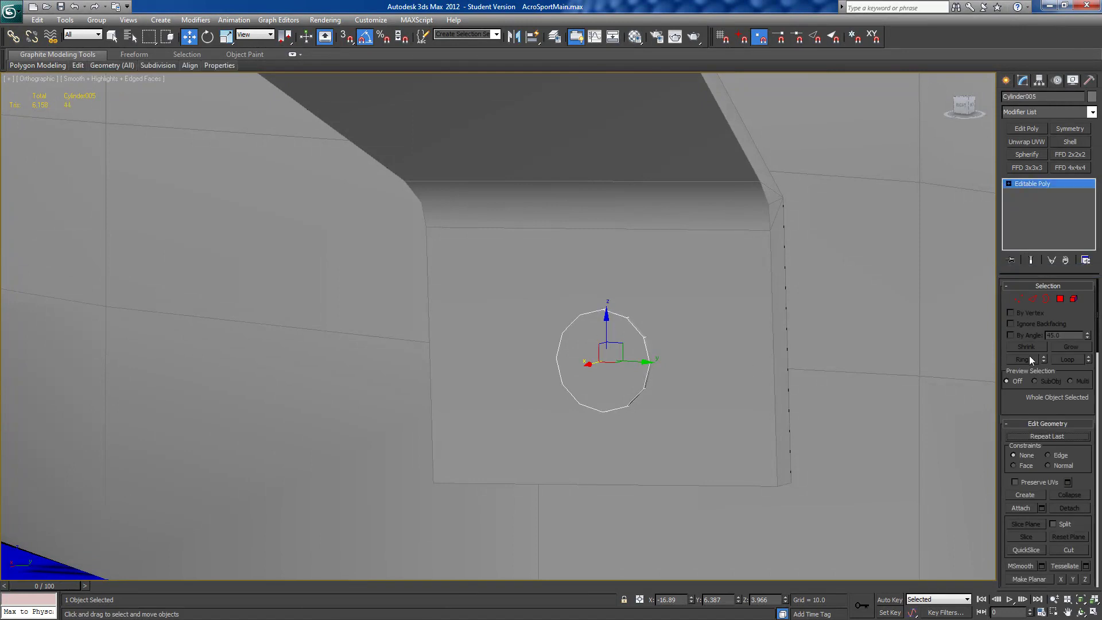
pyautogui.click(1059, 299)
pyautogui.click(585, 359)
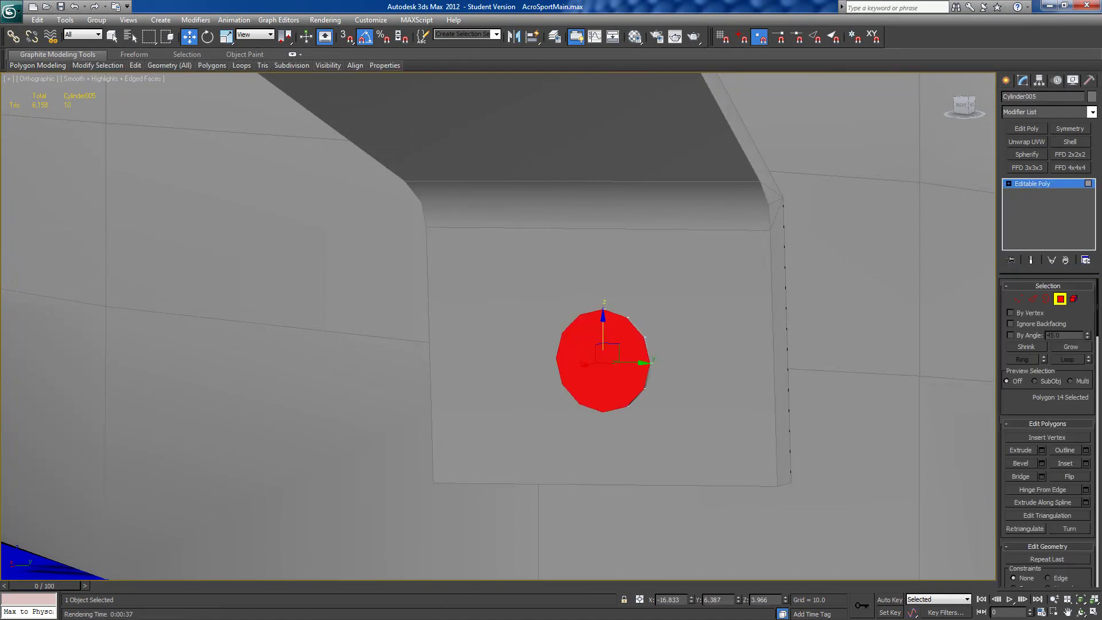
# - Inset the disc's cap polygon by about 0.108
pyautogui.click(1085, 463)
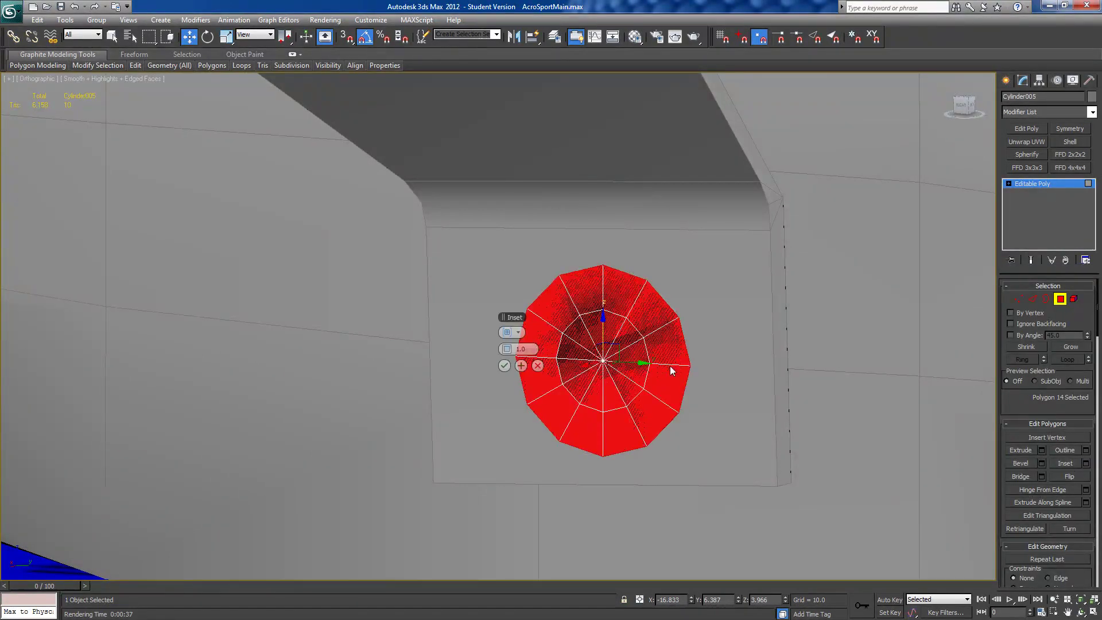
pyautogui.moveTo(520, 351)
pyautogui.mouseDown()
pyautogui.moveTo(511, 352)
pyautogui.moveTo(524, 349)
pyautogui.mouseUp()
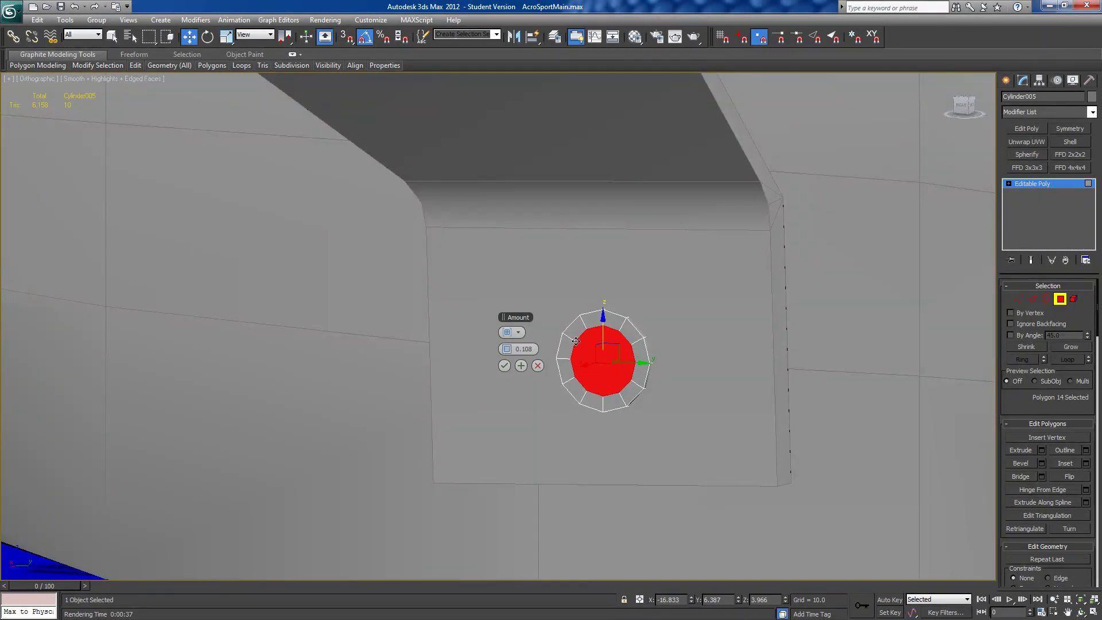
pyautogui.click(504, 366)
pyautogui.keyDown('alt'); pyautogui.moveTo(609, 374); pyautogui.dragTo(587, 386, button='middle'); pyautogui.keyUp('alt')
pyautogui.scroll(3, 537, 361)
pyautogui.keyDown('alt'); pyautogui.moveTo(537, 362); pyautogui.dragTo(531, 364, button='middle'); pyautogui.keyUp('alt')
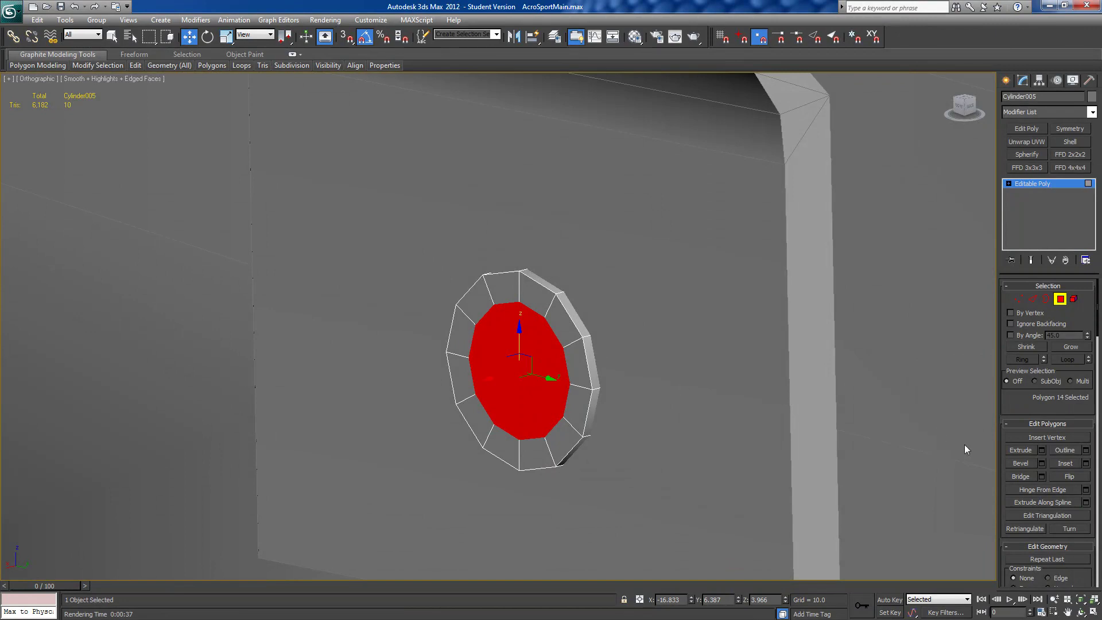
# - Target-weld the four upper and lower diagonal vertices of the inset ring onto their outer neighbours to begin a hexagon
pyautogui.click(1018, 299)
pyautogui.moveTo(690, 356); pyautogui.dragTo(720, 349, button='middle')
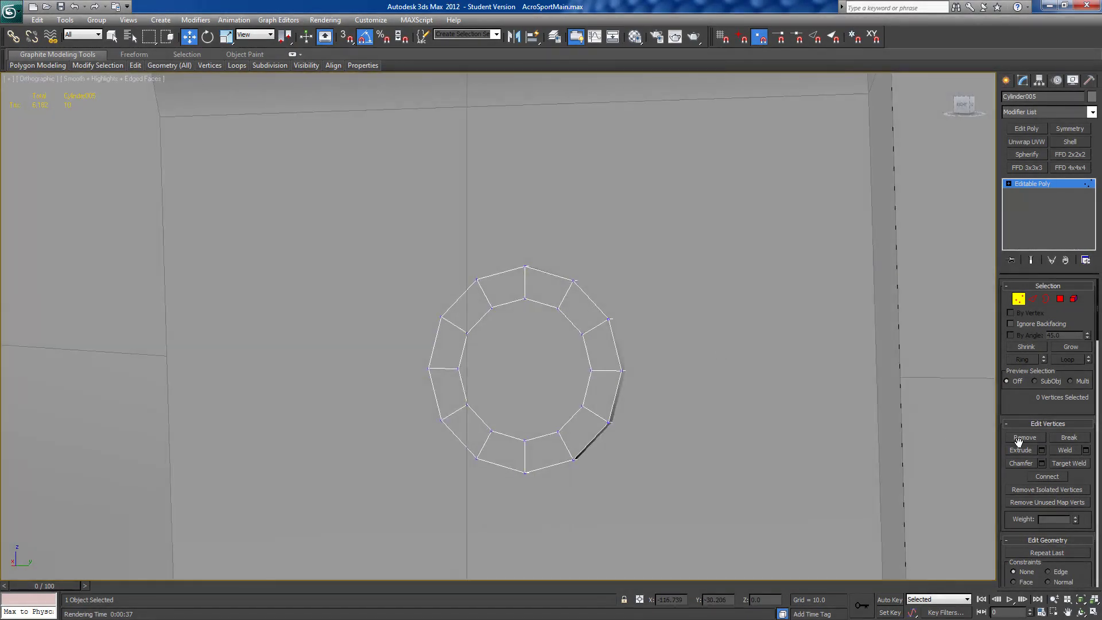
pyautogui.click(1068, 463)
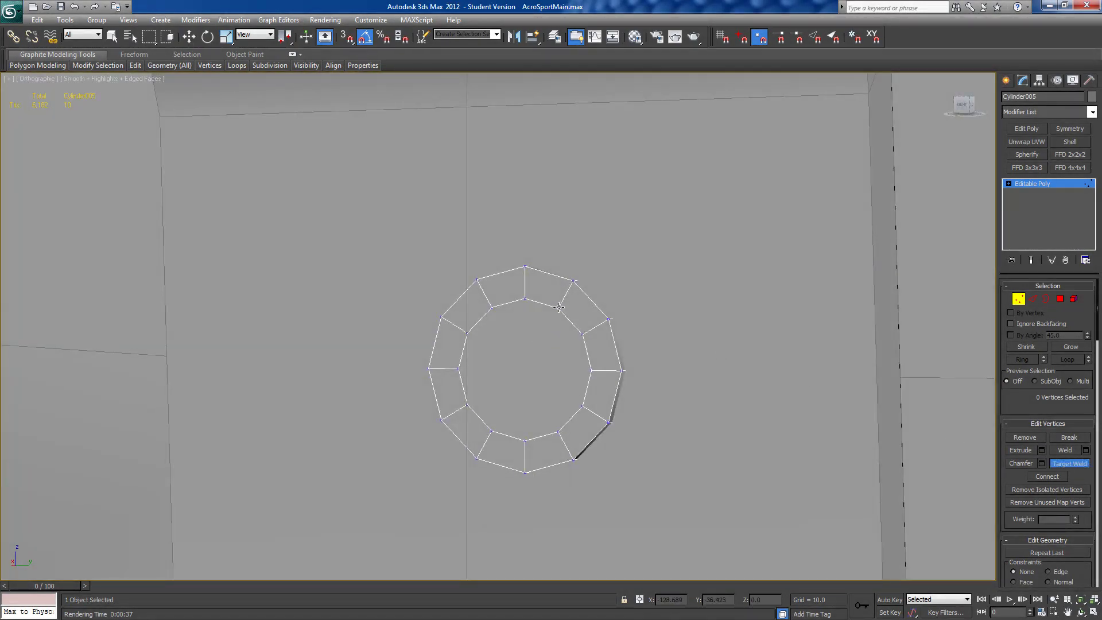
pyautogui.click(582, 334)
pyautogui.click(466, 333)
pyautogui.click(560, 432)
pyautogui.click(581, 405)
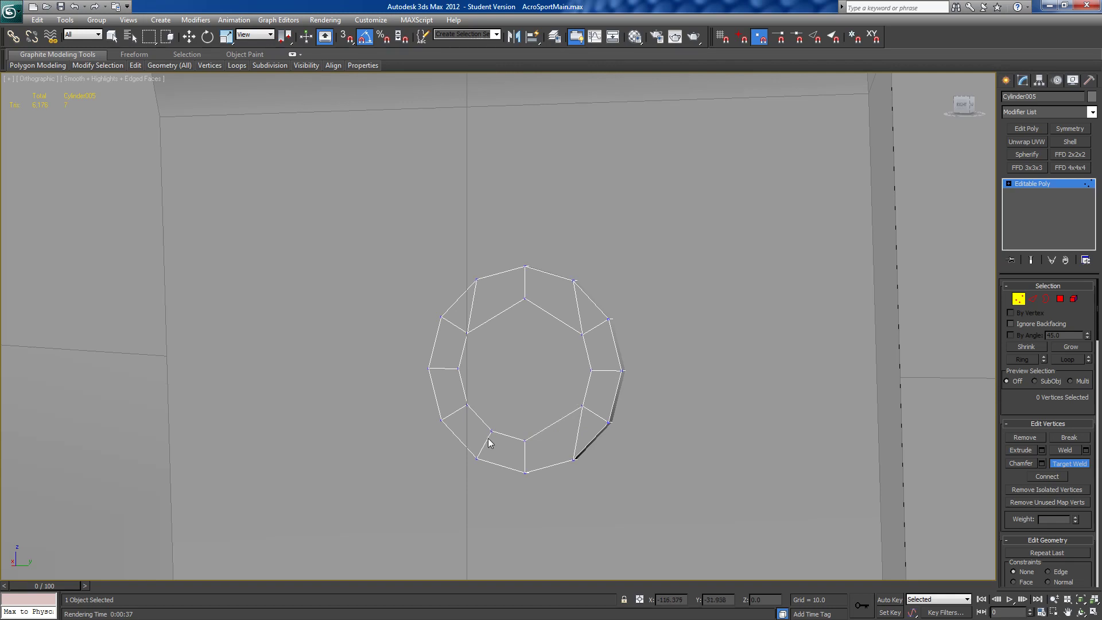
pyautogui.click(467, 404)
pyautogui.press('w')
# - Select the inset ring's two opposite side vertices and scale them along Y to 87% to straighten the hexagon's sides
pyautogui.click(459, 369)
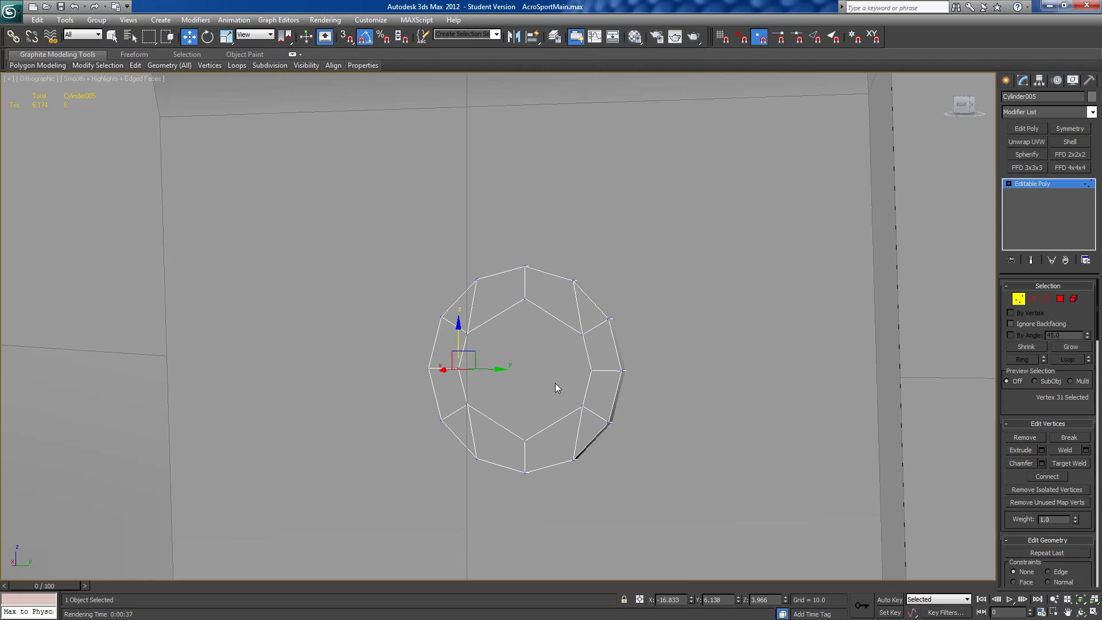
pyautogui.keyDown('ctrl'); pyautogui.click(591, 371); pyautogui.keyUp('ctrl')
pyautogui.keyDown('alt'); pyautogui.moveTo(592, 371); pyautogui.dragTo(498, 330, button='middle'); pyautogui.keyUp('alt')
pyautogui.click(226, 36)
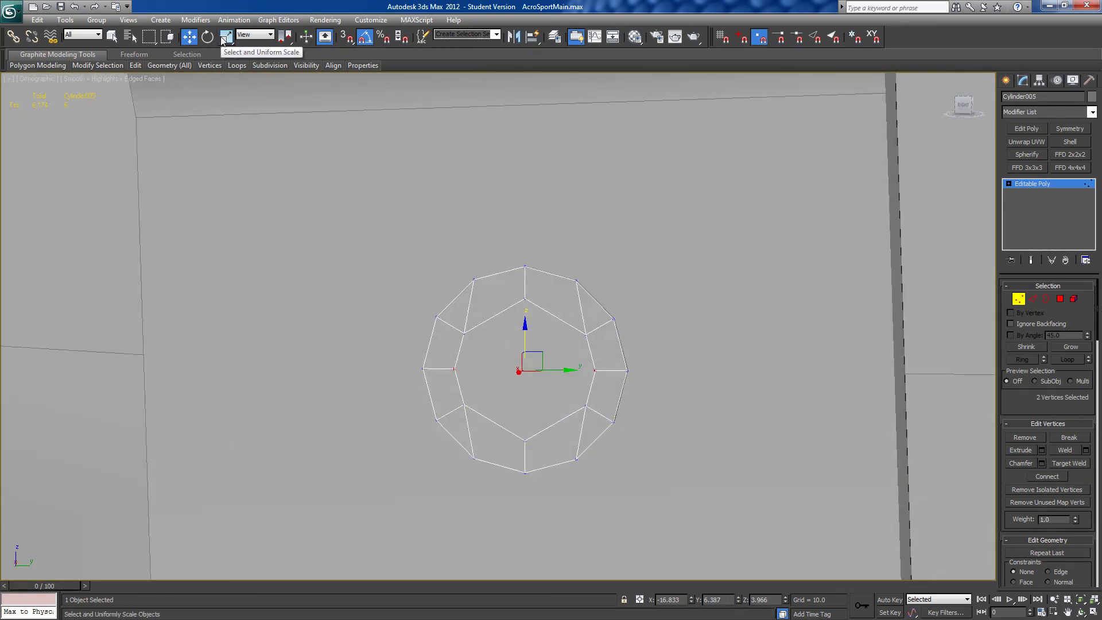
pyautogui.moveTo(579, 370); pyautogui.dragTo(571, 369)
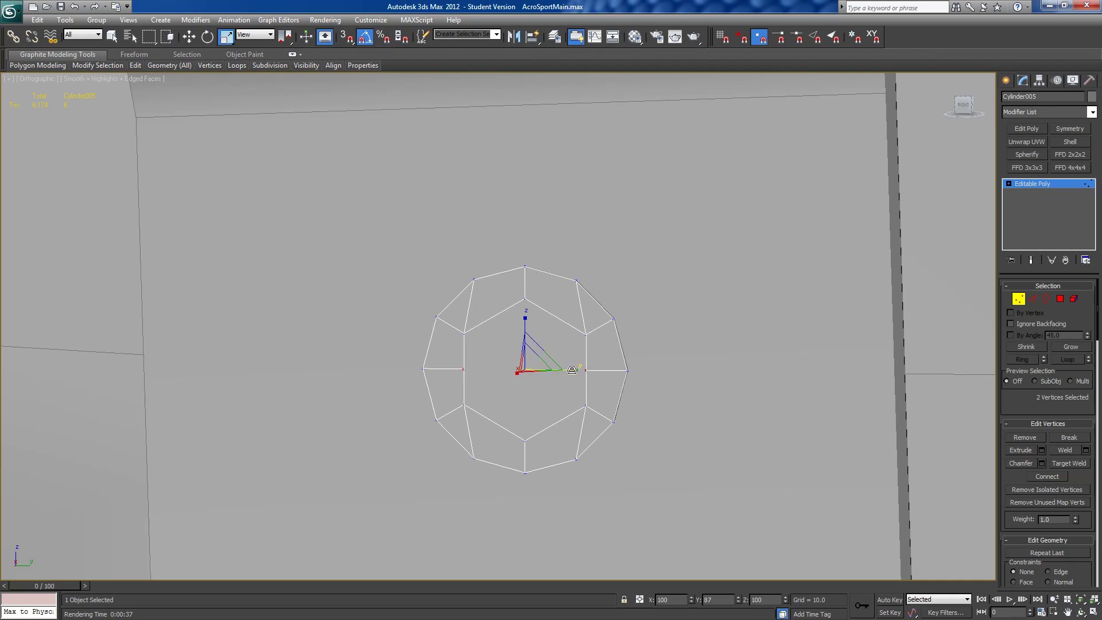
pyautogui.moveTo(571, 370)
pyautogui.keyDown('alt'); pyautogui.mouseDown(button='middle')
pyautogui.moveTo(597, 356)
pyautogui.moveTo(574, 379)
pyautogui.moveTo(552, 366)
pyautogui.mouseUp(button='middle'); pyautogui.keyUp('alt')
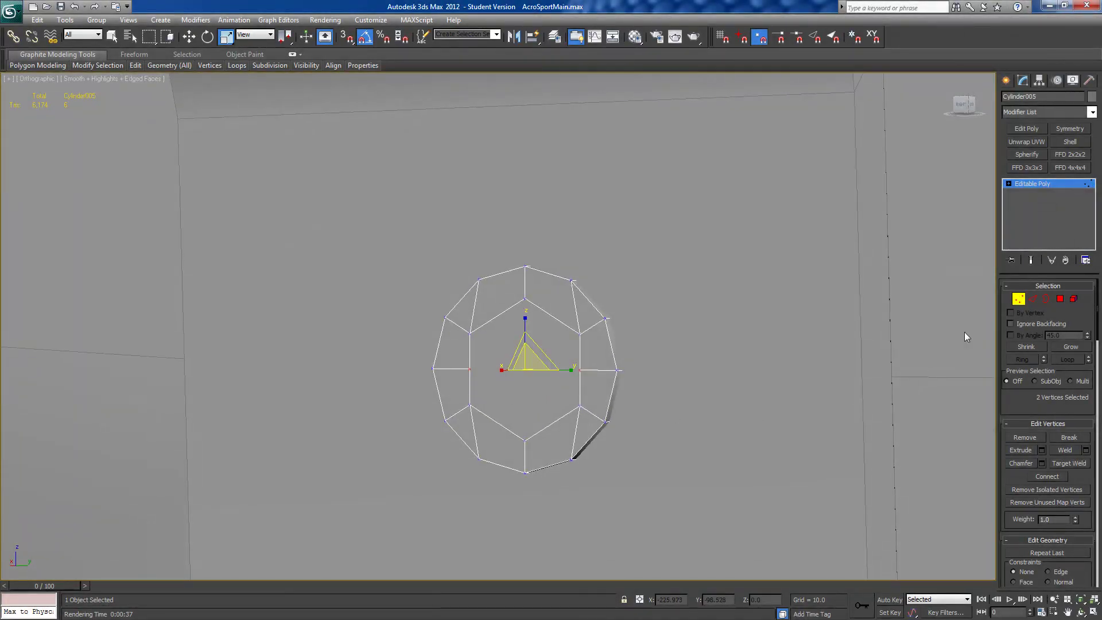
# - Select the central hexagonal polygon and extrude it outward by about 0.098 to form the bolt head
pyautogui.click(1060, 299)
pyautogui.keyDown('alt'); pyautogui.moveTo(674, 470); pyautogui.dragTo(854, 490, button='middle'); pyautogui.keyUp('alt')
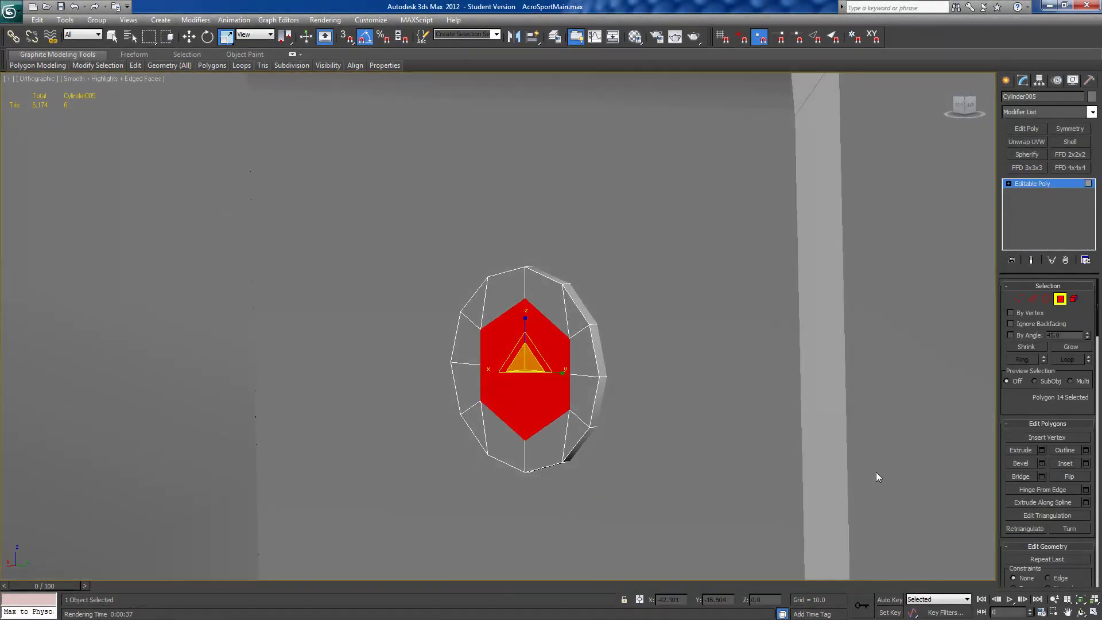
pyautogui.click(1042, 451)
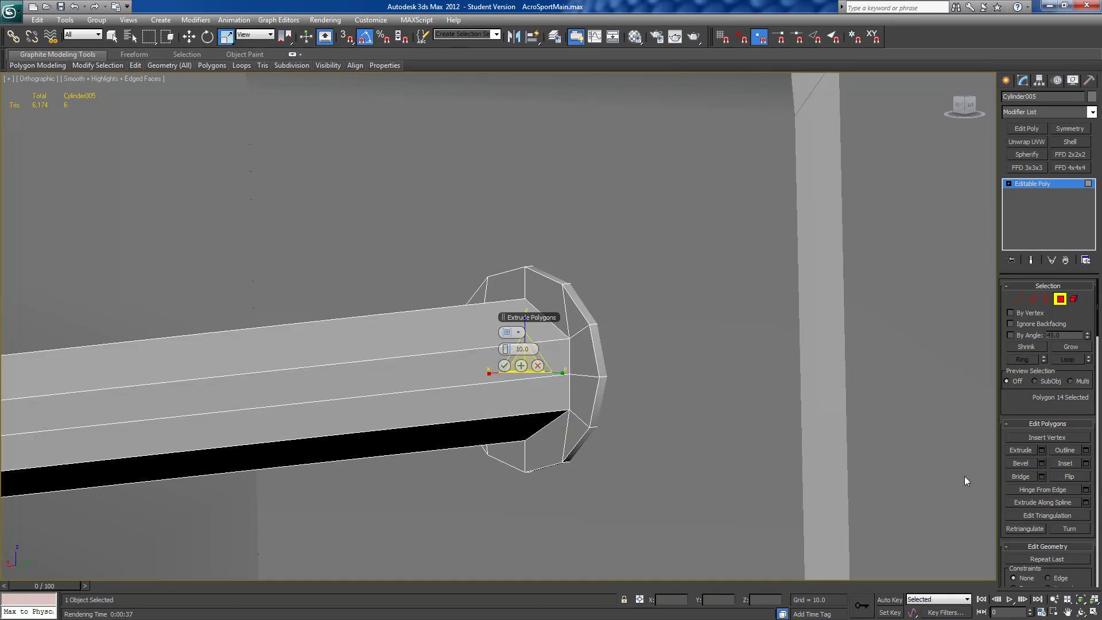
pyautogui.rightClick(505, 351)
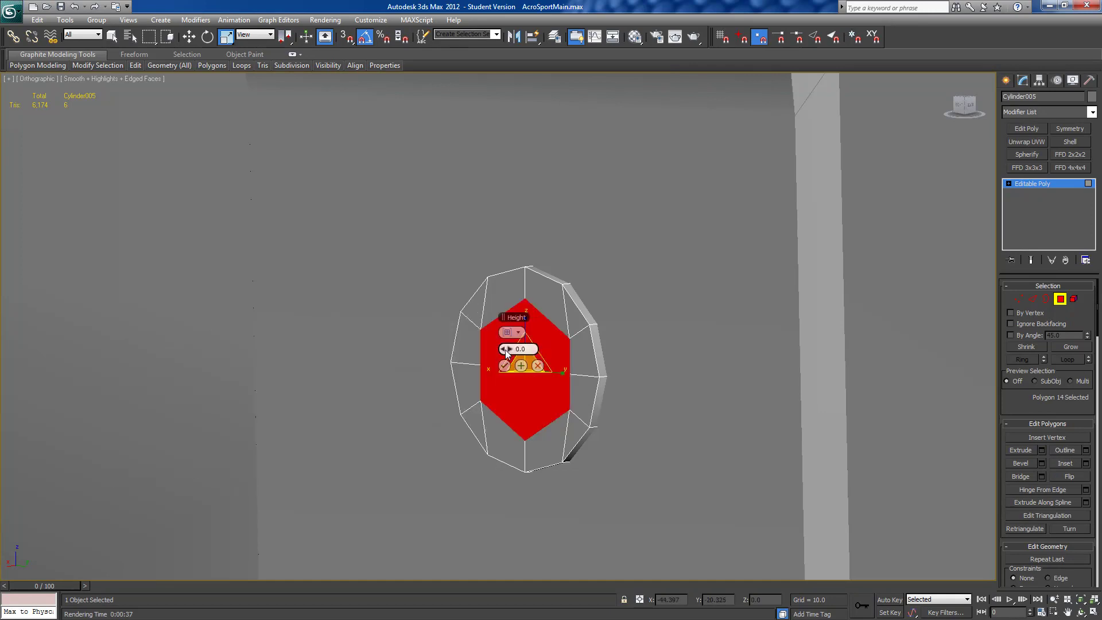
pyautogui.moveTo(508, 355); pyautogui.dragTo(531, 353)
pyautogui.keyDown('alt'); pyautogui.moveTo(519, 424); pyautogui.dragTo(474, 385, button='middle'); pyautogui.keyUp('alt')
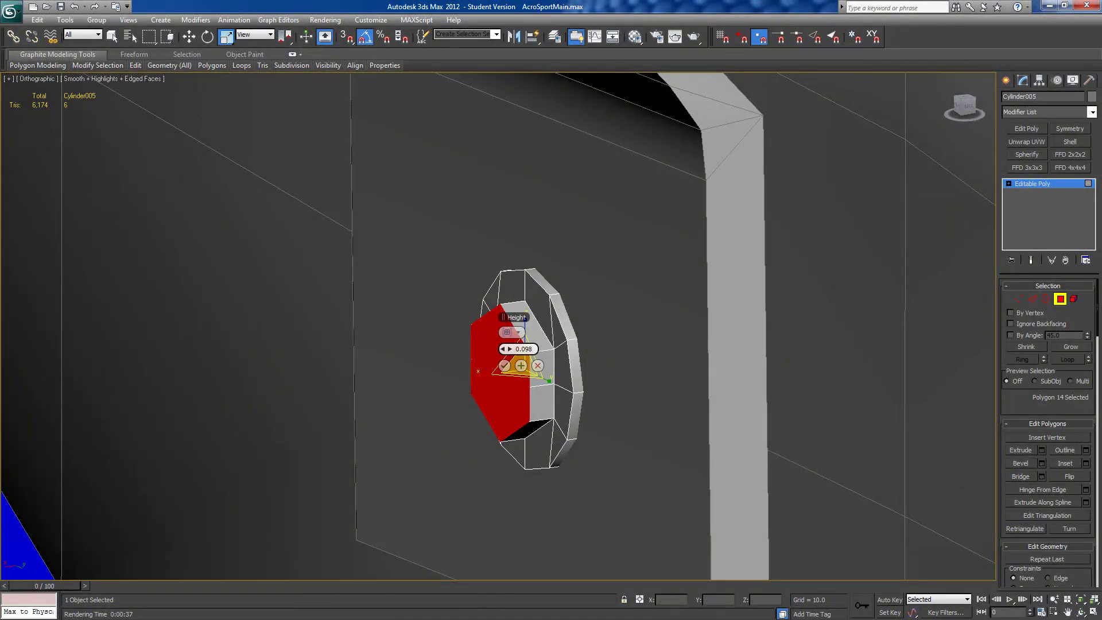
pyautogui.click(503, 366)
pyautogui.keyDown('alt'); pyautogui.moveTo(559, 424); pyautogui.dragTo(576, 401, button='middle'); pyautogui.keyUp('alt')
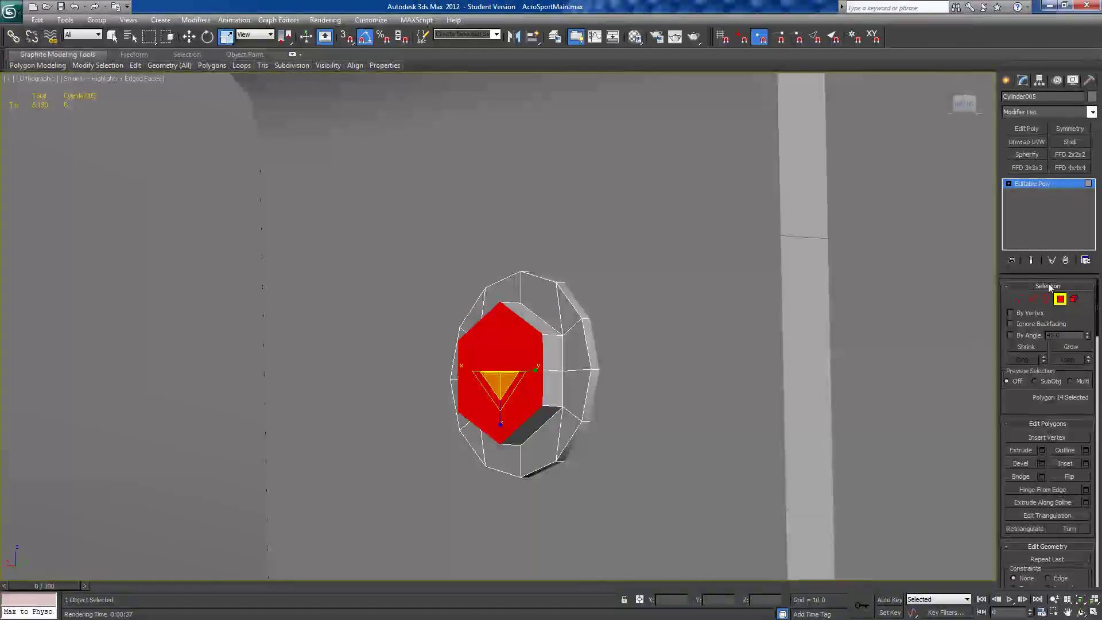
# - Target-weld the extra mid-side vertices on both vertical sides of the bolt head, base and top, onto the lower hexagon corners
pyautogui.click(1018, 299)
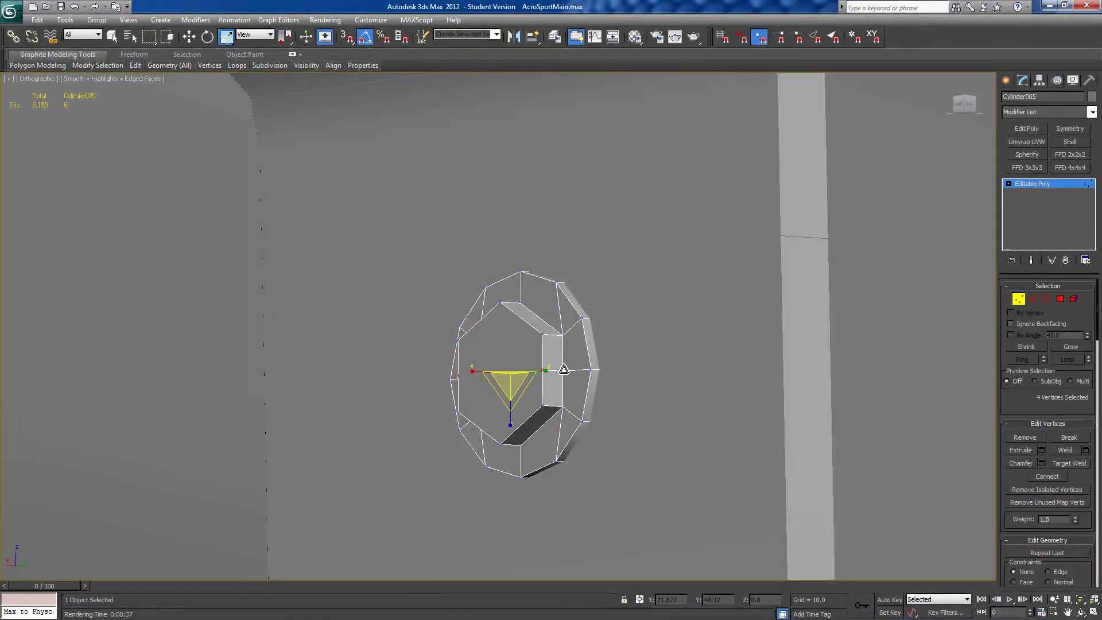
pyautogui.click(1056, 464)
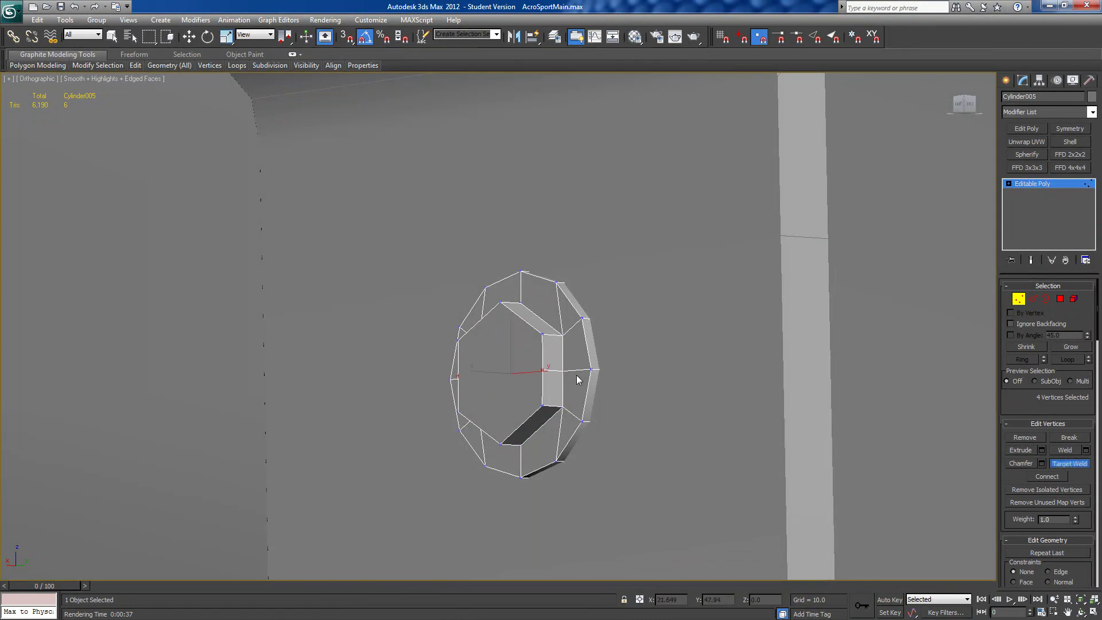
pyautogui.click(557, 408)
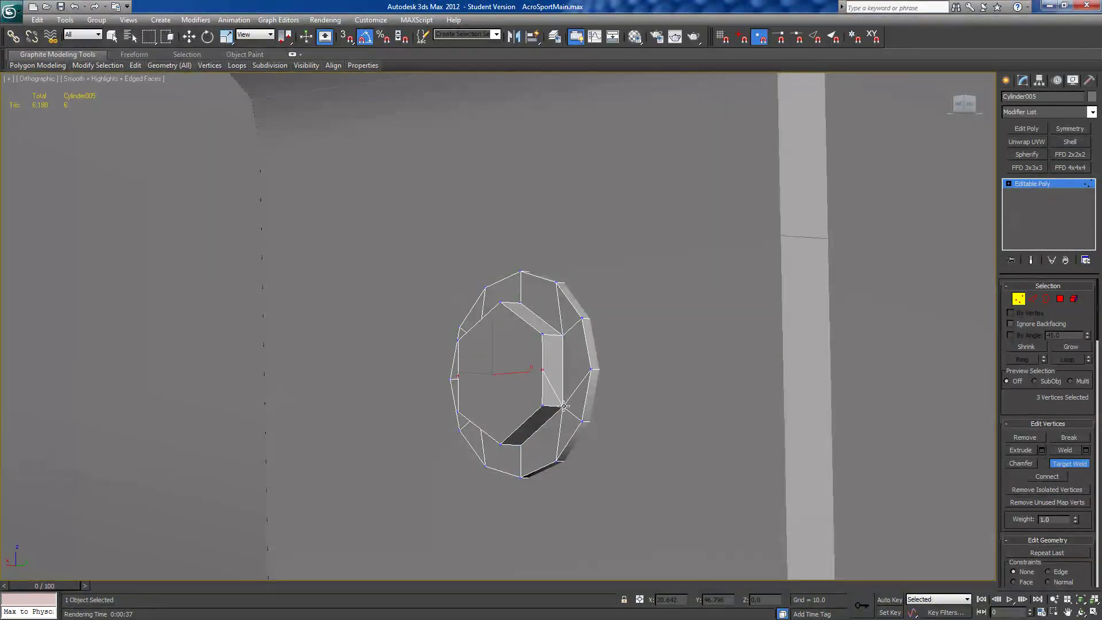
pyautogui.click(542, 370)
pyautogui.click(542, 403)
pyautogui.keyDown('alt'); pyautogui.moveTo(541, 403); pyautogui.dragTo(435, 394, button='middle'); pyautogui.keyUp('alt')
pyautogui.click(463, 377)
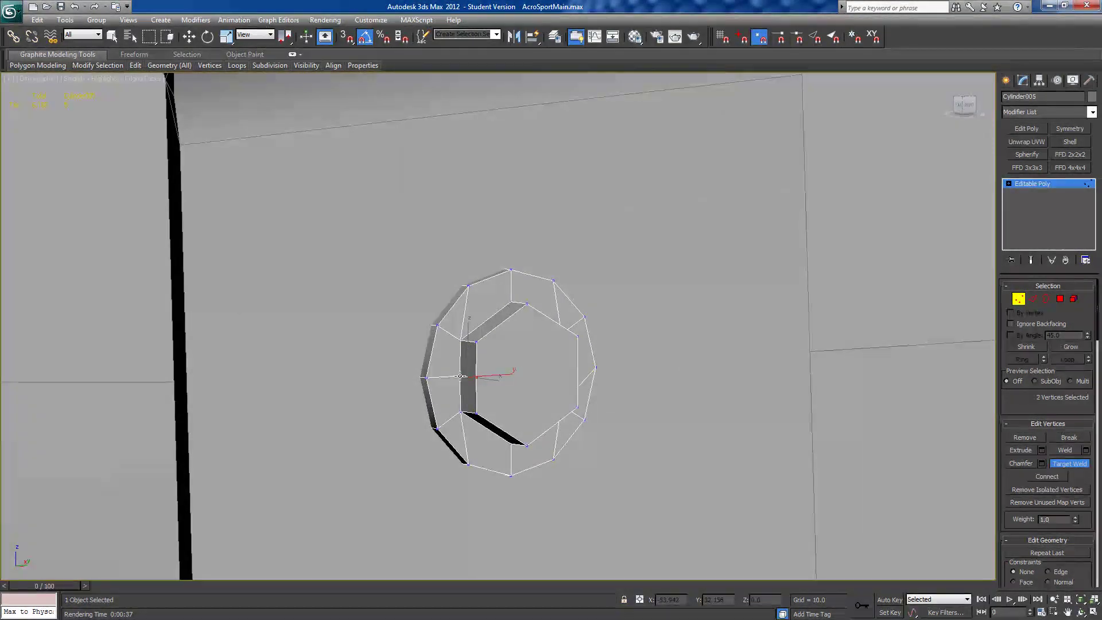
pyautogui.click(461, 412)
pyautogui.click(476, 413)
pyautogui.keyDown('alt'); pyautogui.moveTo(668, 412); pyautogui.dragTo(601, 412, button='middle'); pyautogui.keyUp('alt')
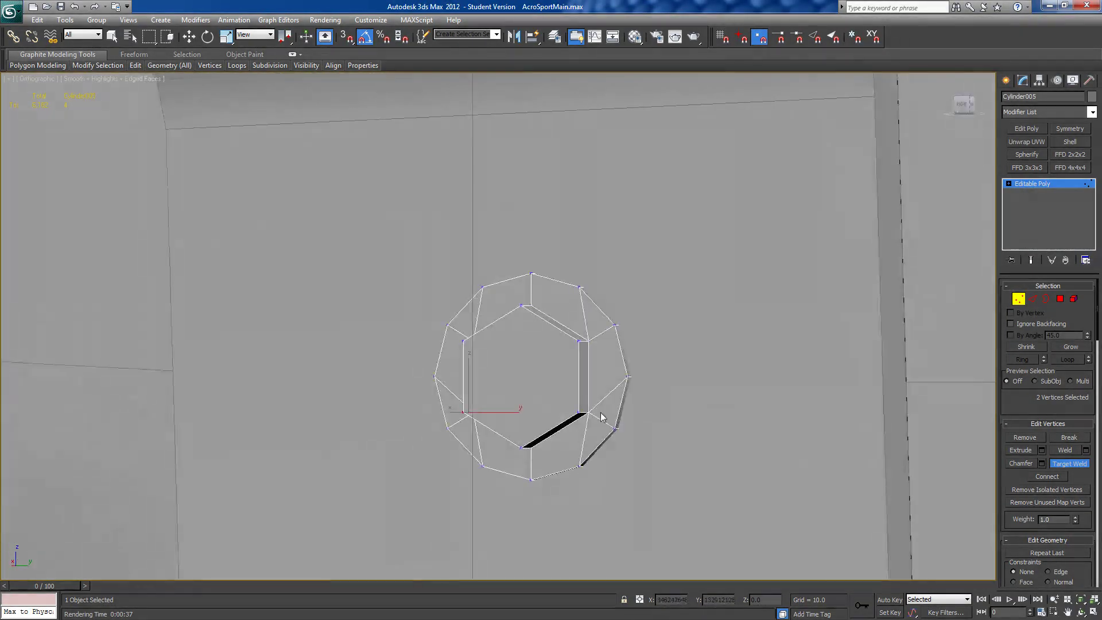
# - Inset the bolt head's hexagonal top polygon by about 0.08
pyautogui.click(1060, 298)
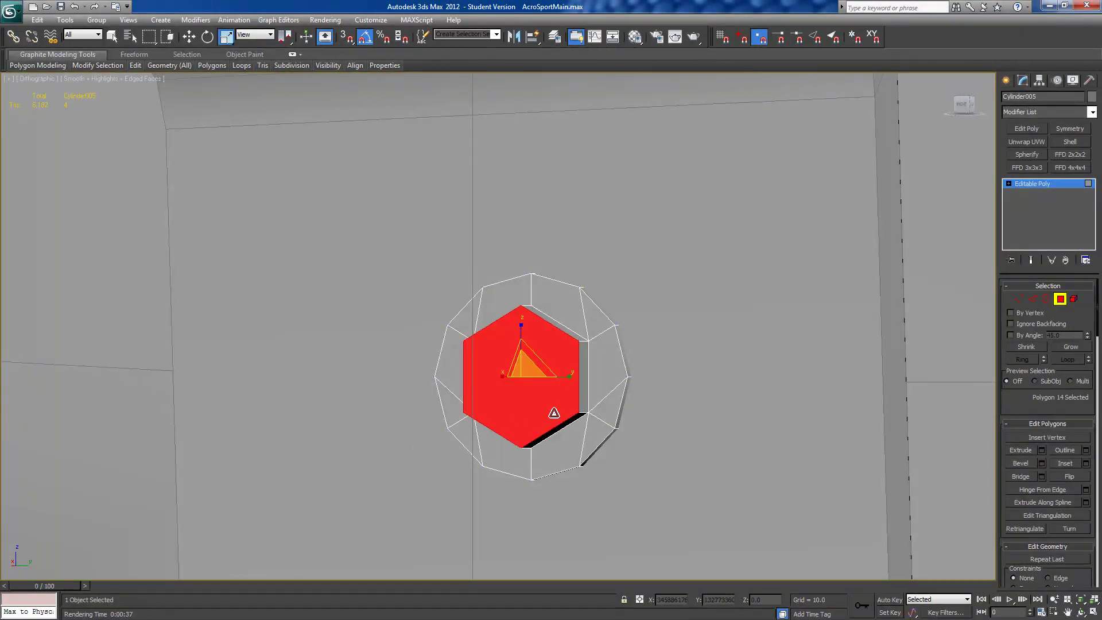
pyautogui.keyDown('alt'); pyautogui.moveTo(547, 410); pyautogui.dragTo(542, 409, button='middle'); pyautogui.keyUp('alt')
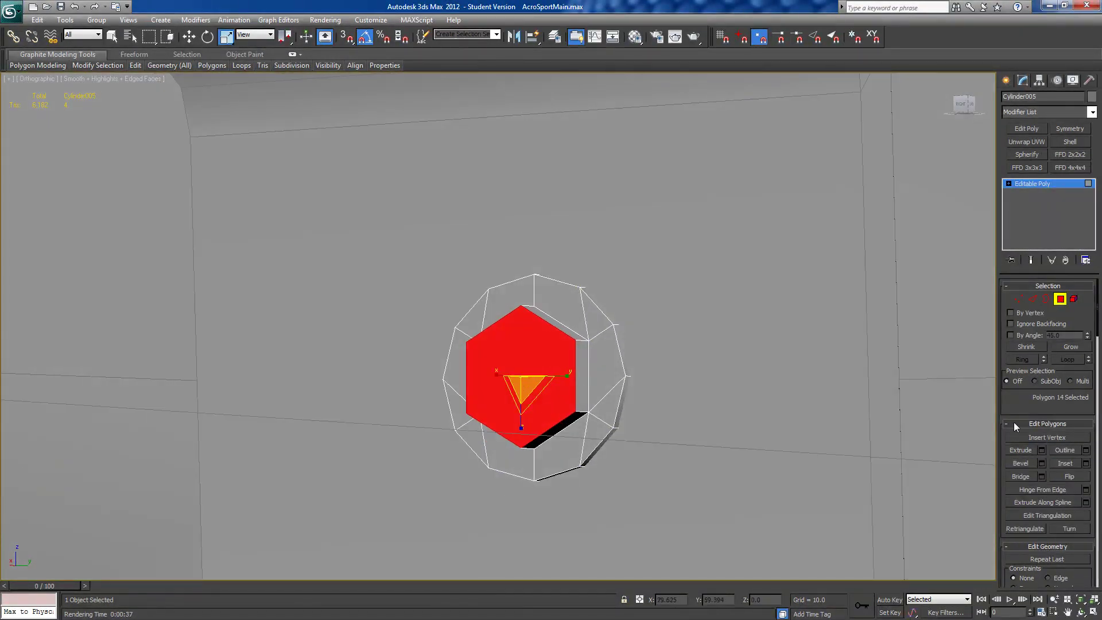
pyautogui.click(1085, 463)
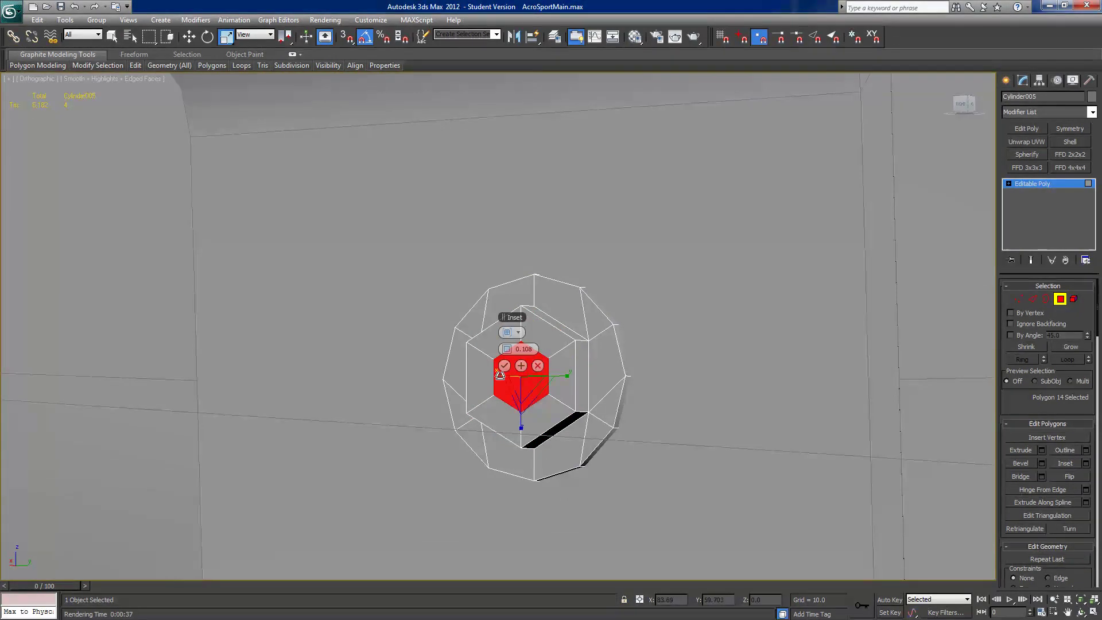
pyautogui.moveTo(509, 349); pyautogui.dragTo(503, 348)
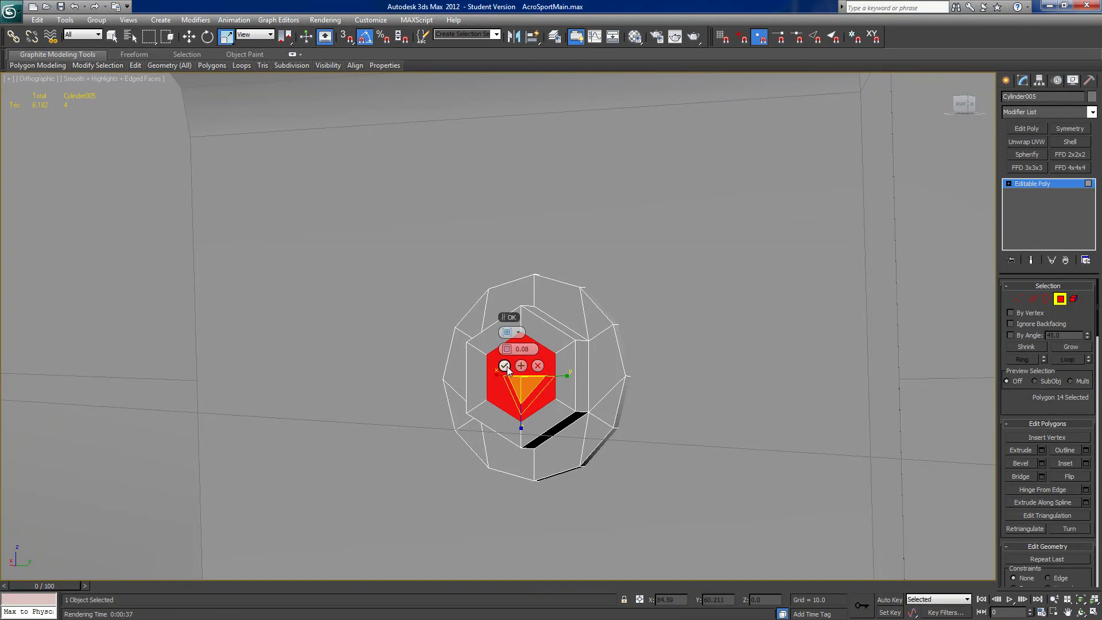
pyautogui.click(504, 366)
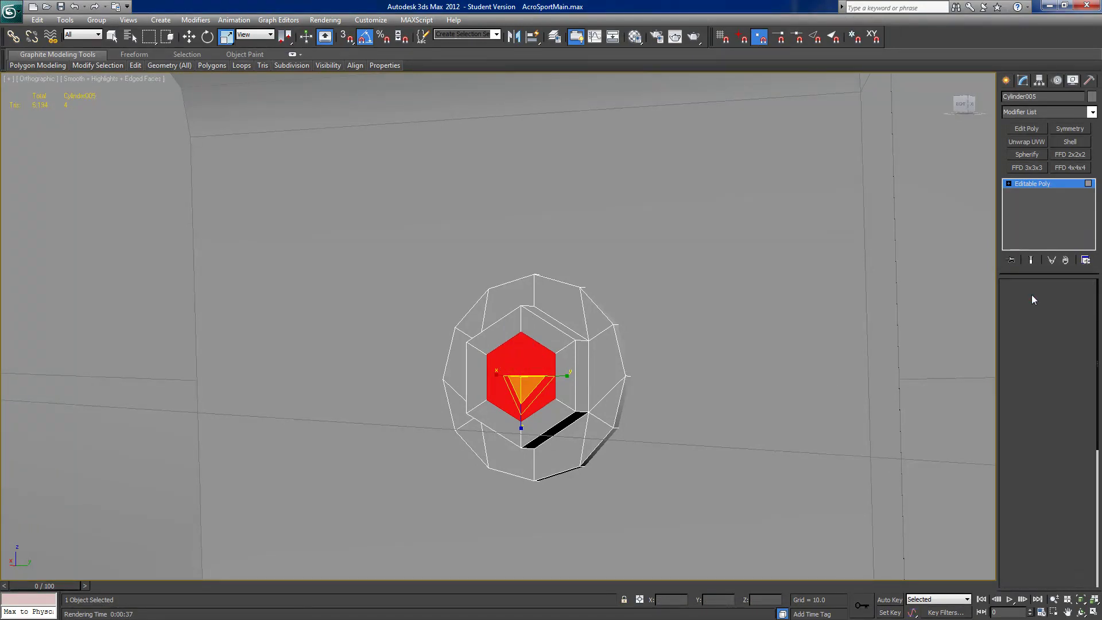
# - Insert one vertex on each of the six inset hexagon edges and scale the new vertices to 118% in Y and Z
pyautogui.click(1032, 299)
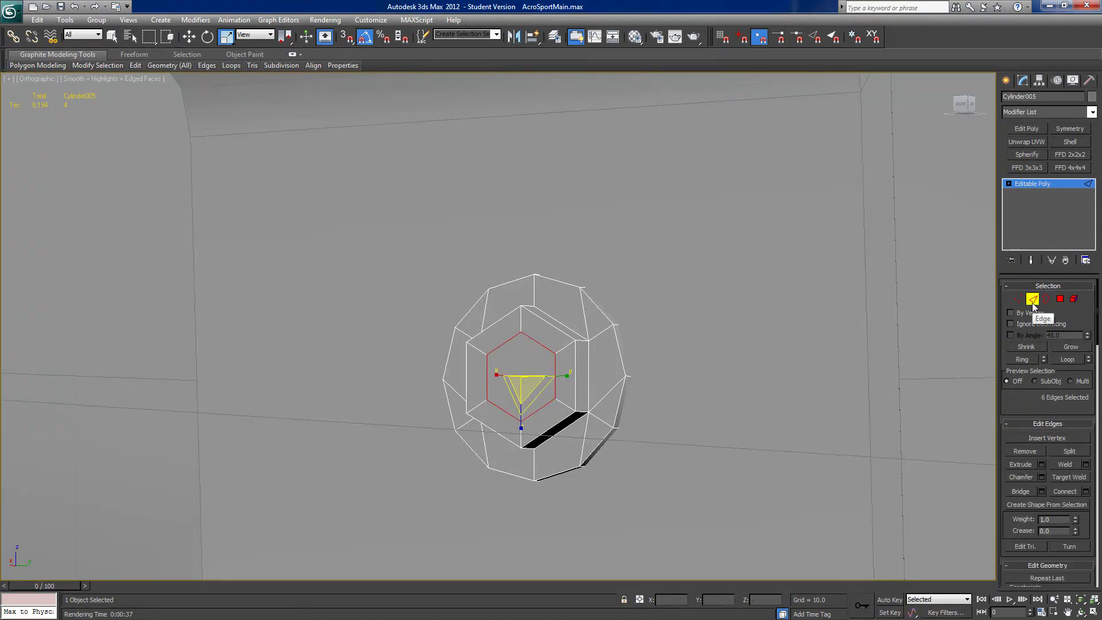
pyautogui.moveTo(206, 67)
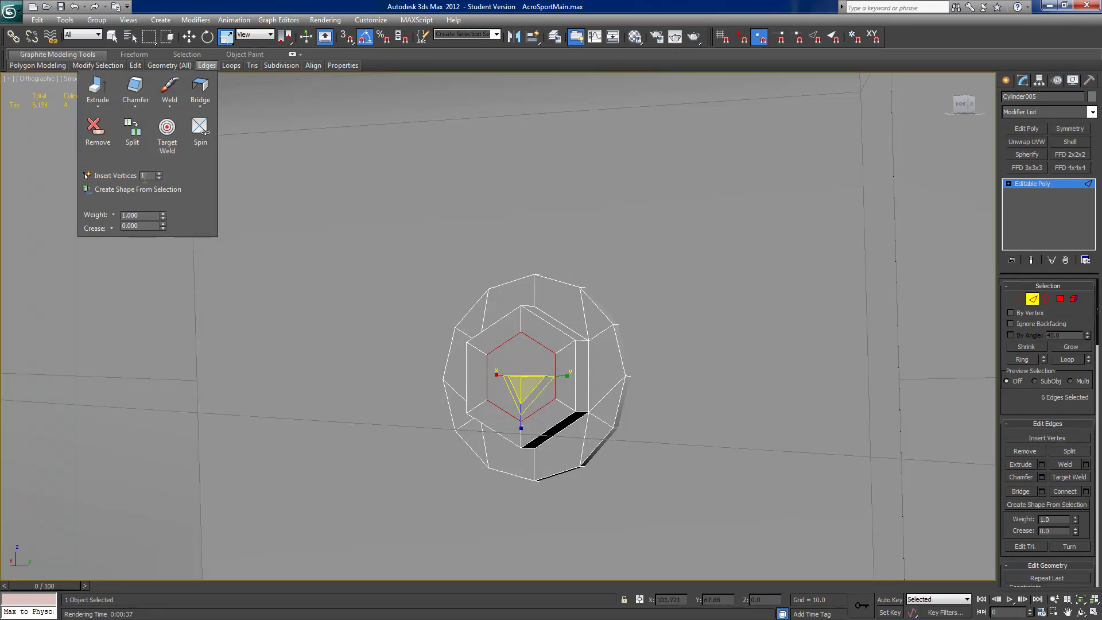
pyautogui.click(131, 177)
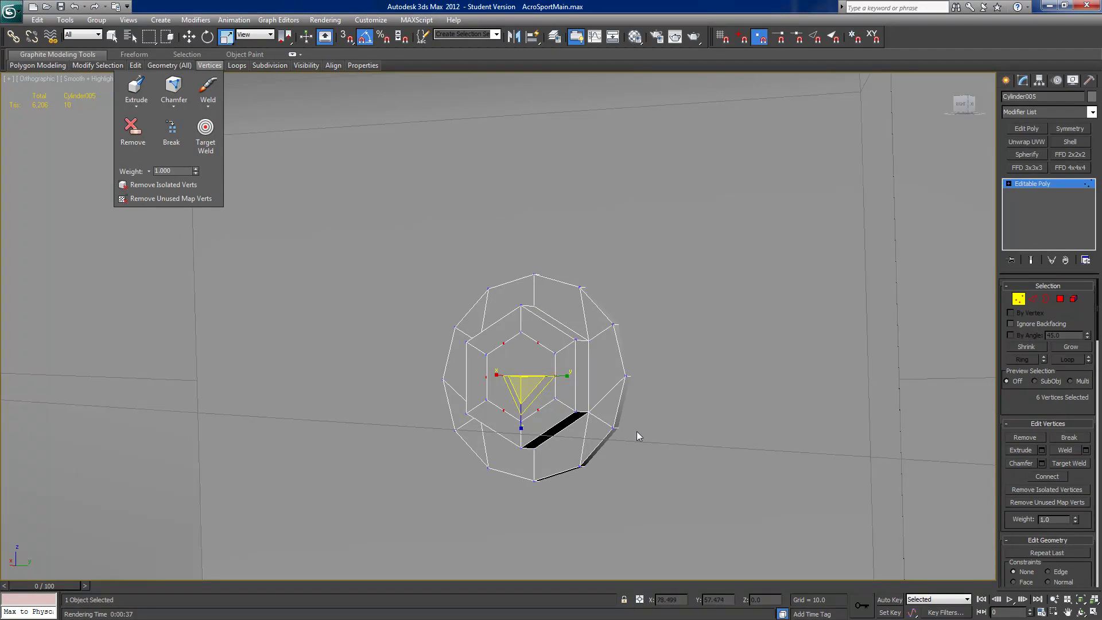
pyautogui.moveTo(498, 281)
pyautogui.keyDown('alt'); pyautogui.mouseDown(button='middle')
pyautogui.moveTo(529, 290)
pyautogui.moveTo(513, 281)
pyautogui.mouseUp(button='middle'); pyautogui.keyUp('alt')
pyautogui.moveTo(537, 362); pyautogui.dragTo(545, 352)
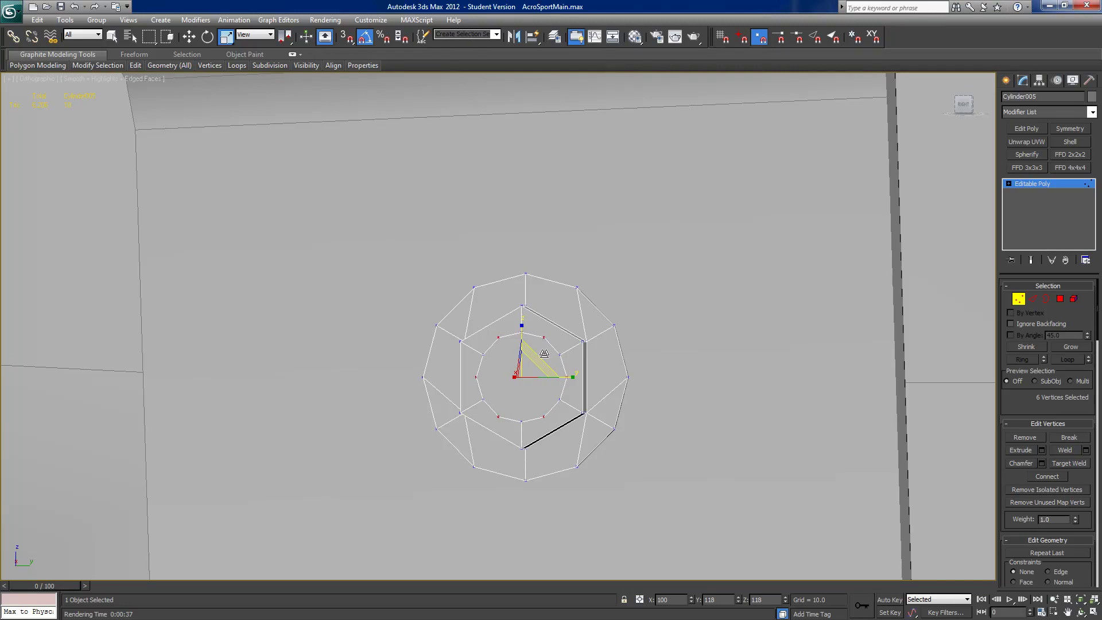
pyautogui.keyDown('alt'); pyautogui.moveTo(612, 379); pyautogui.dragTo(570, 385, button='middle'); pyautogui.keyUp('alt')
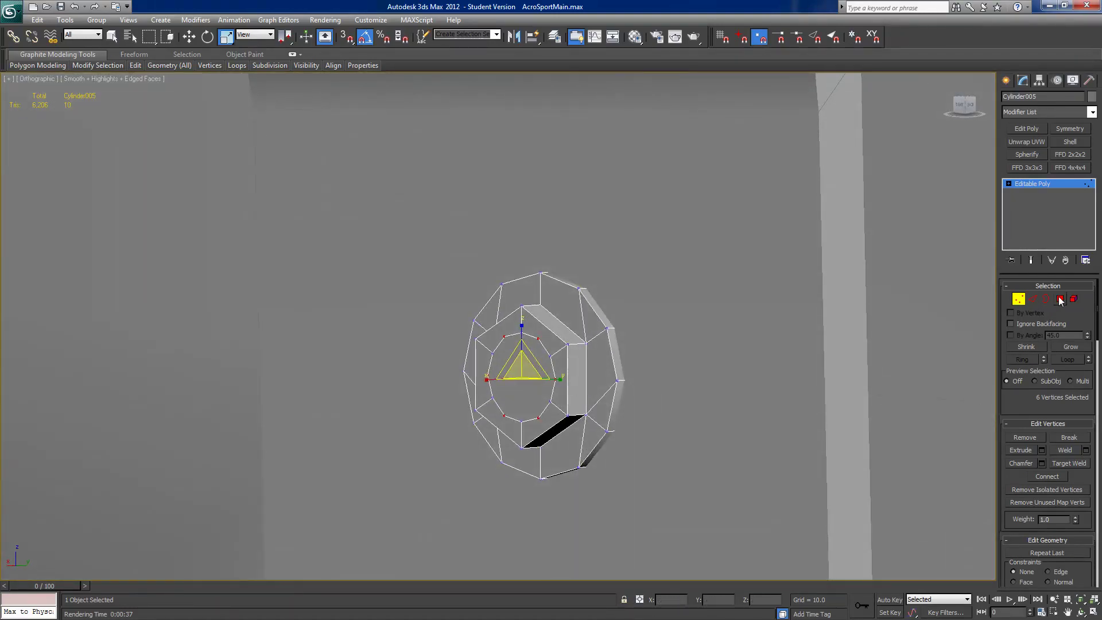
# - Add the inner hexagon's original corner vertices to the selection of the inset ring
pyautogui.keyDown('alt'); pyautogui.moveTo(593, 396); pyautogui.dragTo(621, 392, button='middle'); pyautogui.keyUp('alt')
pyautogui.keyDown('ctrl'); pyautogui.click(557, 355); pyautogui.keyUp('ctrl')
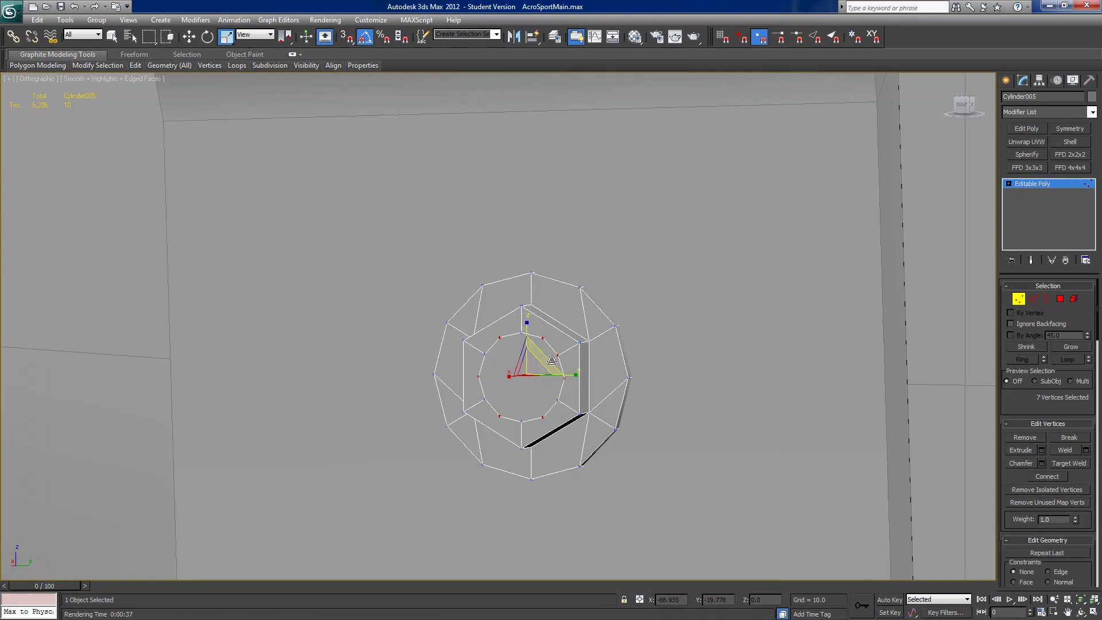
pyautogui.keyDown('ctrl'); pyautogui.click(484, 353); pyautogui.keyUp('ctrl')
pyautogui.keyDown('ctrl'); pyautogui.click(483, 399); pyautogui.keyUp('ctrl')
pyautogui.keyDown('ctrl'); pyautogui.click(523, 422); pyautogui.keyUp('ctrl')
pyautogui.keyDown('ctrl'); pyautogui.click(557, 400); pyautogui.keyUp('ctrl')
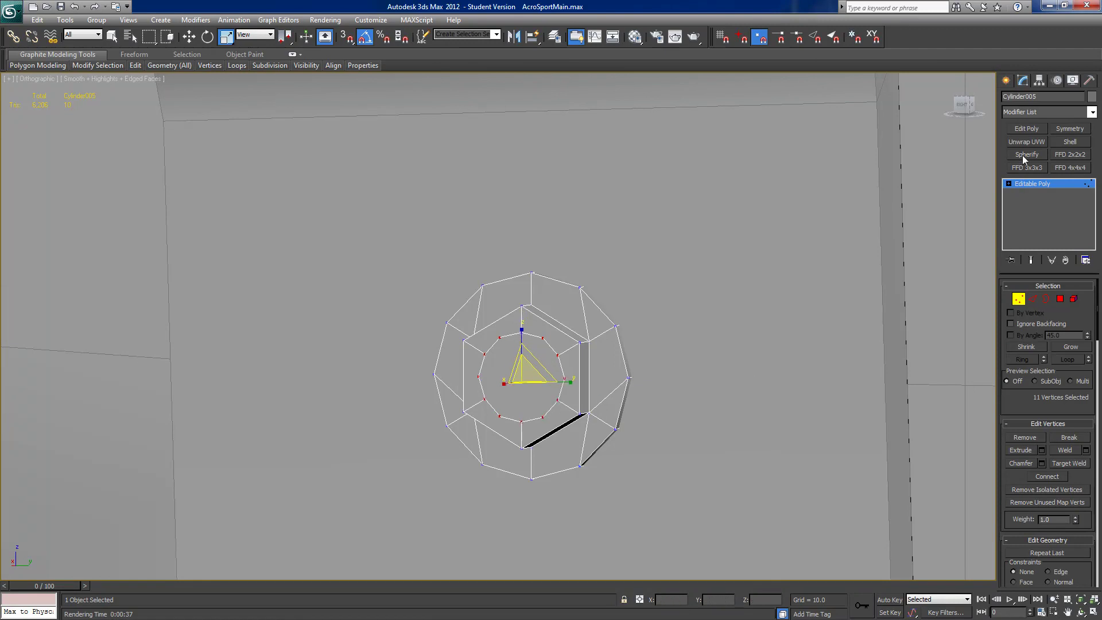
# - Try a Spherify modifier on the selected inner ring vertices and undo it
pyautogui.click(1091, 112)
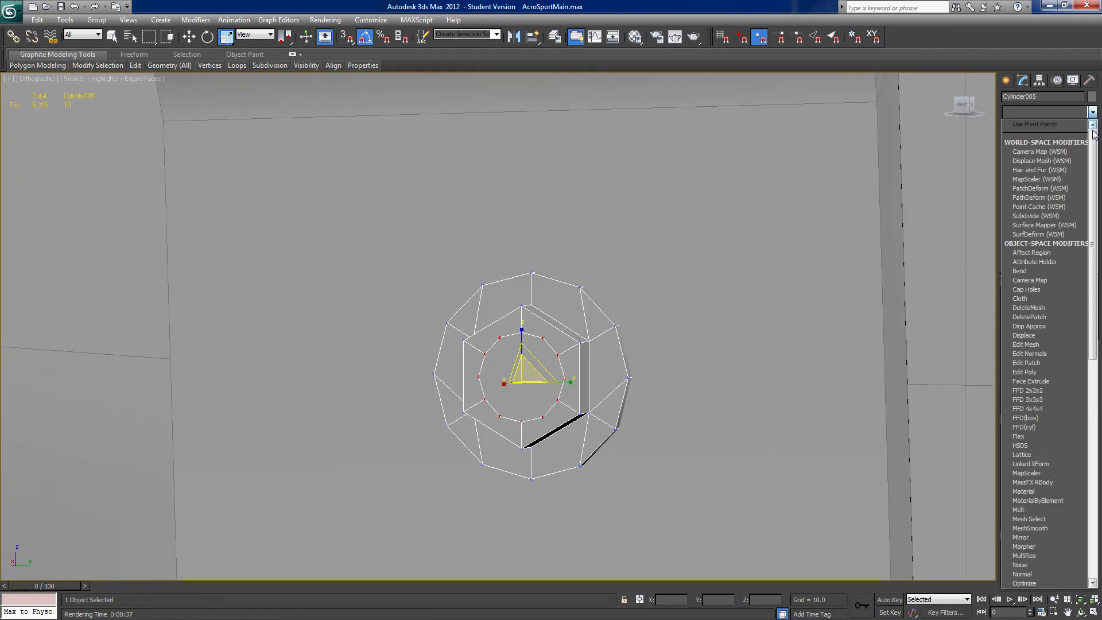
pyautogui.click(1091, 113)
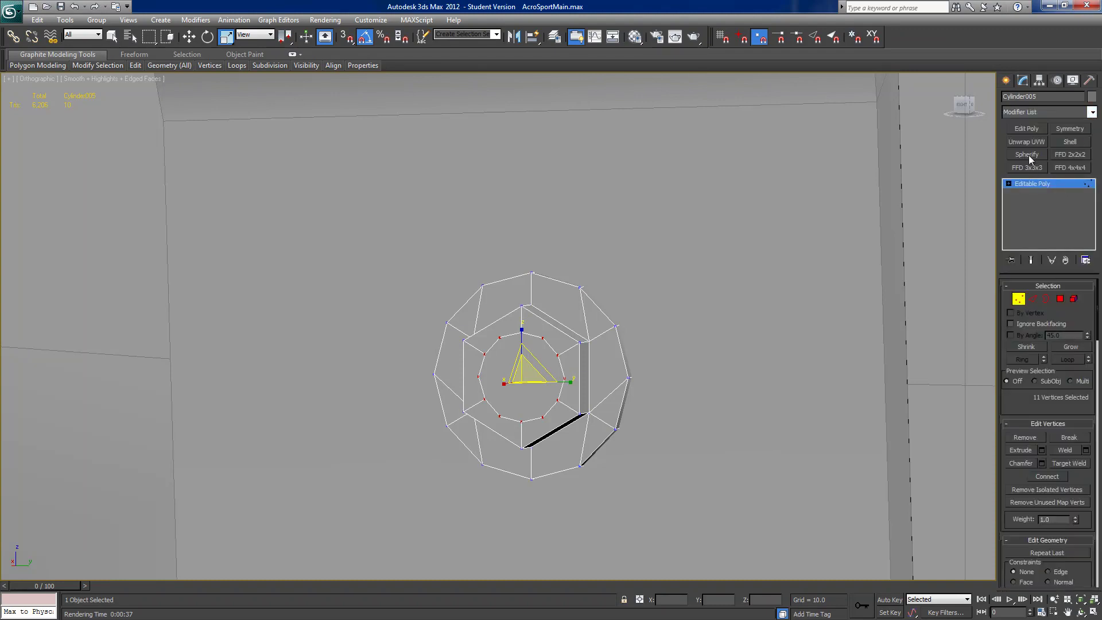
pyautogui.click(1027, 154)
pyautogui.press('l')
pyautogui.hotkey('ctrl', 'z')
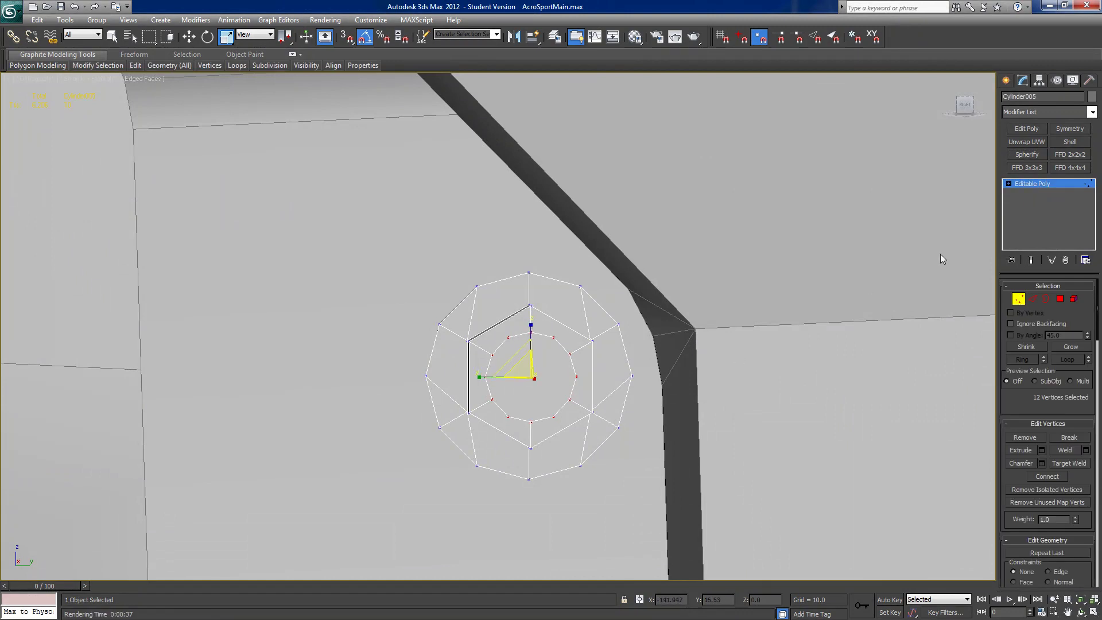
# - Apply a Spherify modifier to the twelve inner ring vertices and collapse the stack back to an Editable Poly
pyautogui.click(1030, 154)
pyautogui.keyDown('alt'); pyautogui.moveTo(645, 429); pyautogui.dragTo(623, 428, button='middle'); pyautogui.keyUp('alt')
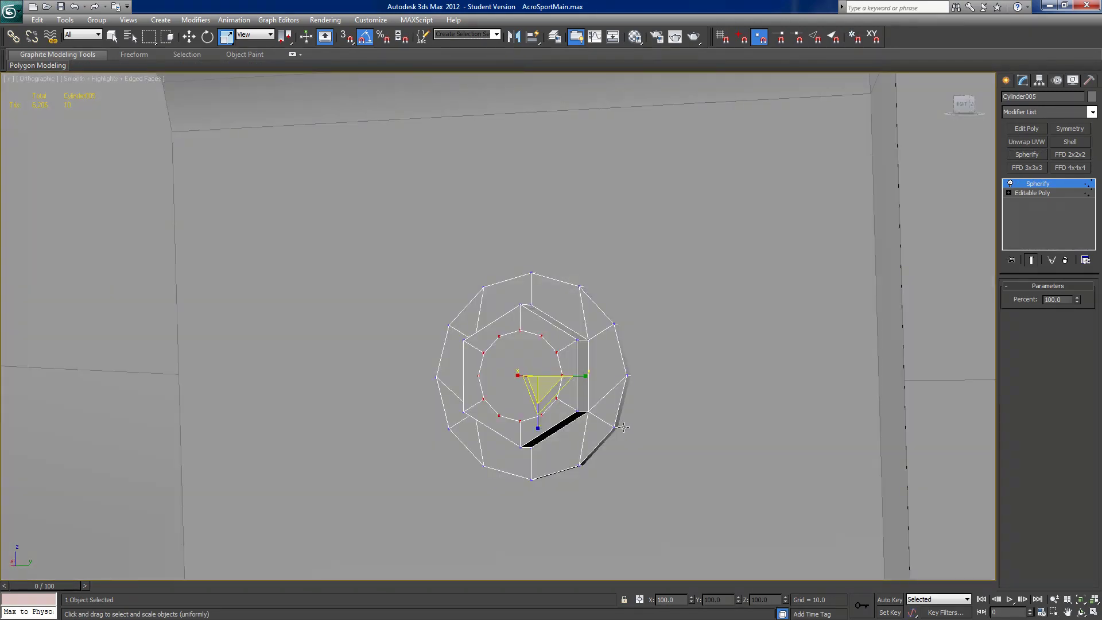
pyautogui.rightClick(1026, 184)
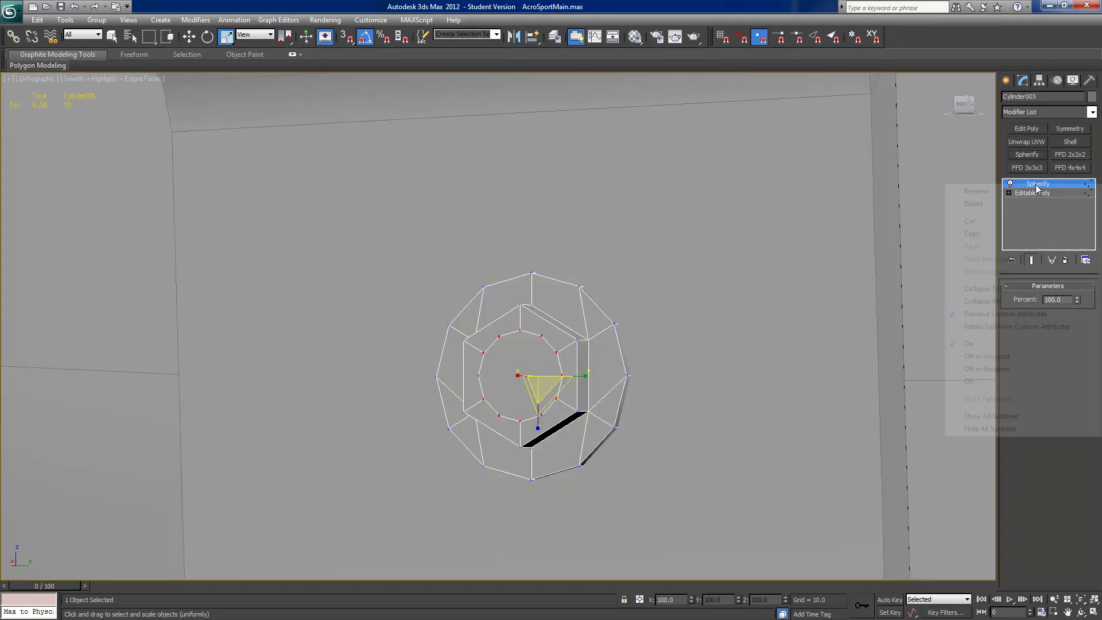
pyautogui.click(991, 299)
pyautogui.click(603, 350)
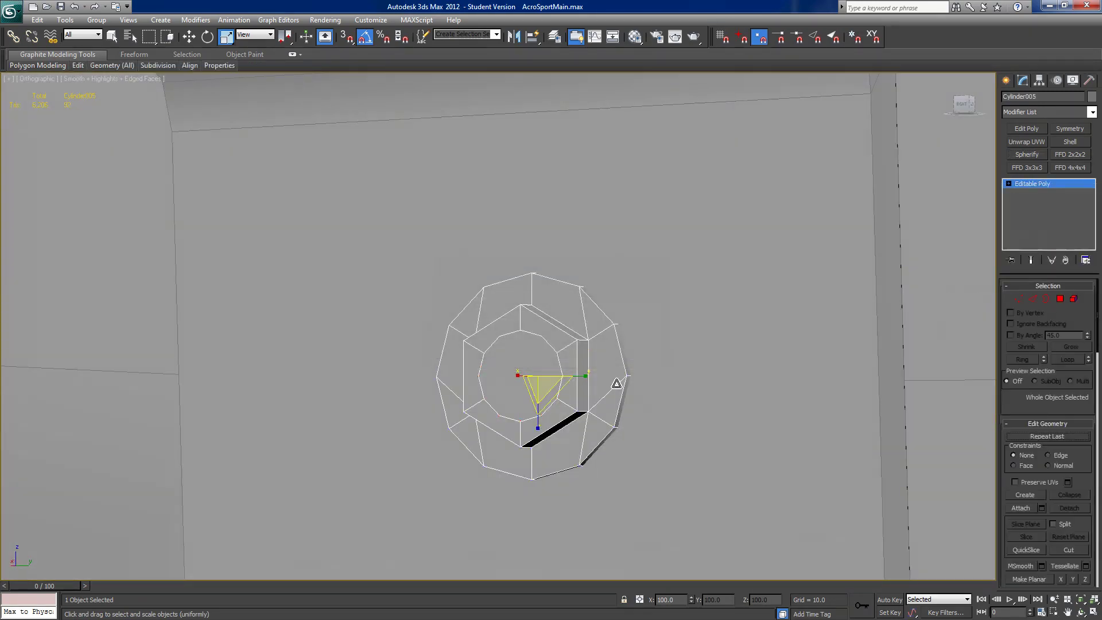
# - Bevel the round central polygon outward with a height of about 0.04 and an outline of about -0.042
pyautogui.click(1060, 298)
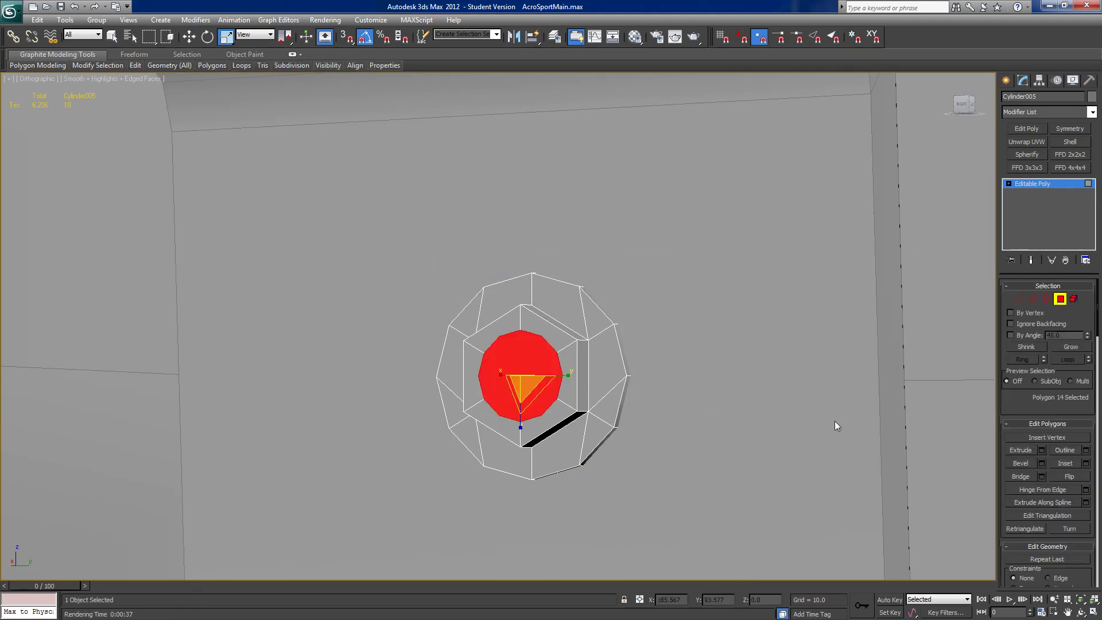
pyautogui.keyDown('alt'); pyautogui.moveTo(670, 470); pyautogui.dragTo(656, 478, button='middle'); pyautogui.keyUp('alt')
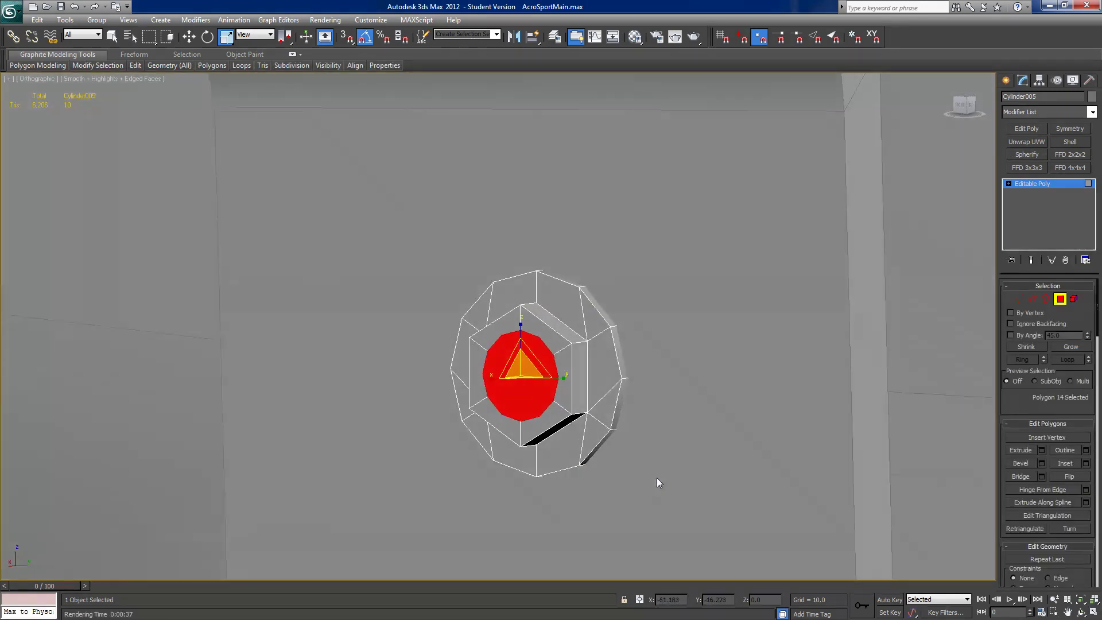
pyautogui.click(1042, 463)
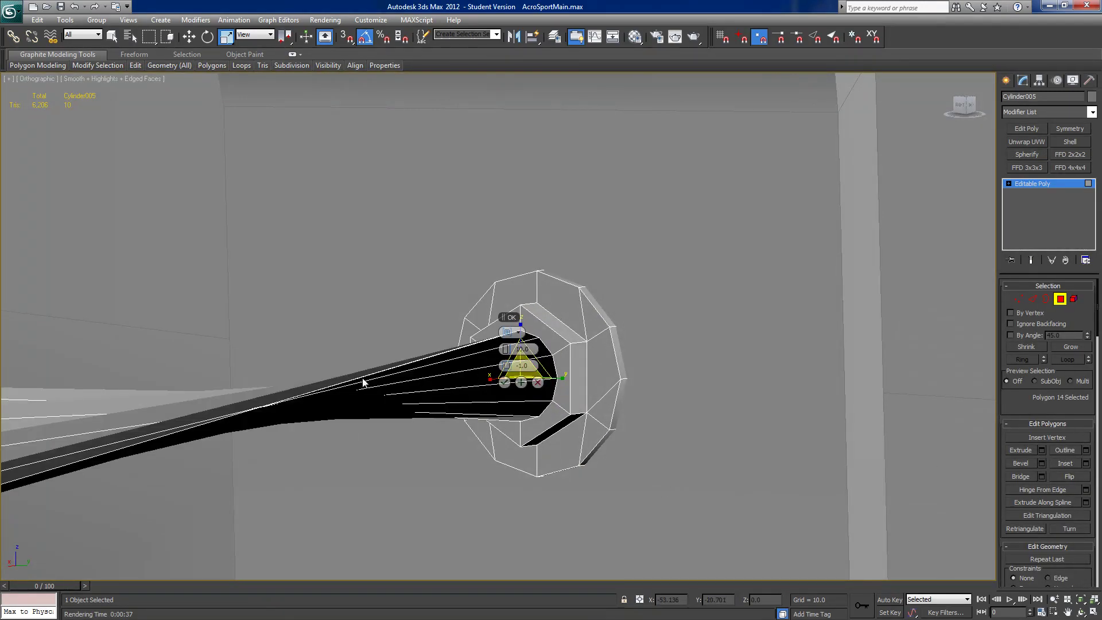
pyautogui.rightClick(507, 350)
pyautogui.rightClick(508, 367)
pyautogui.moveTo(508, 351); pyautogui.dragTo(500, 366)
pyautogui.keyDown('alt'); pyautogui.moveTo(500, 366); pyautogui.dragTo(532, 286, button='middle'); pyautogui.keyUp('alt')
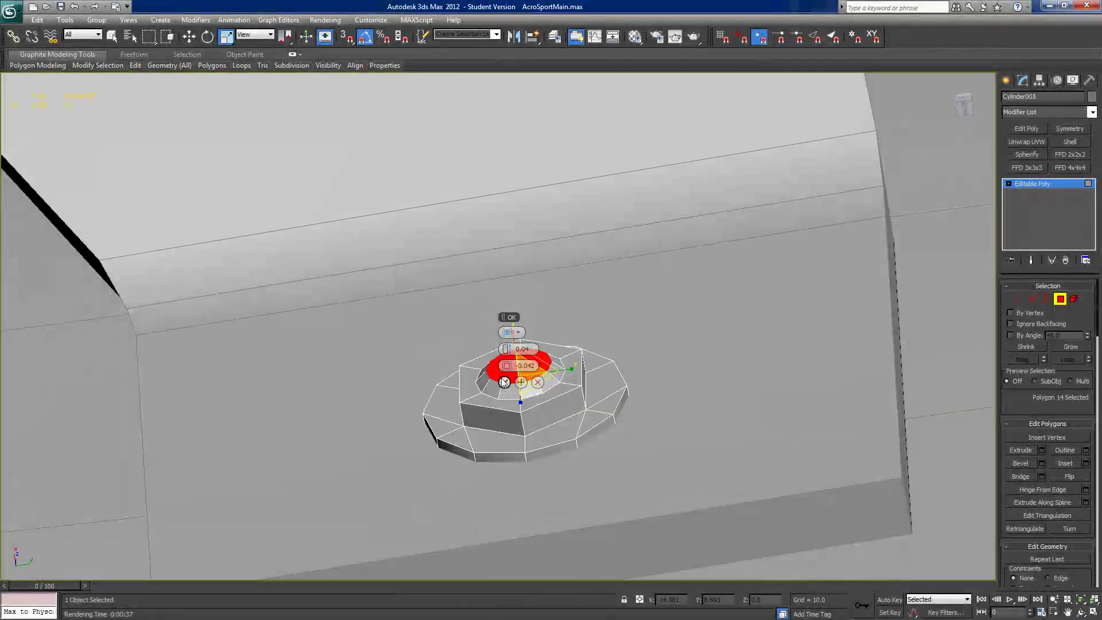
pyautogui.click(503, 383)
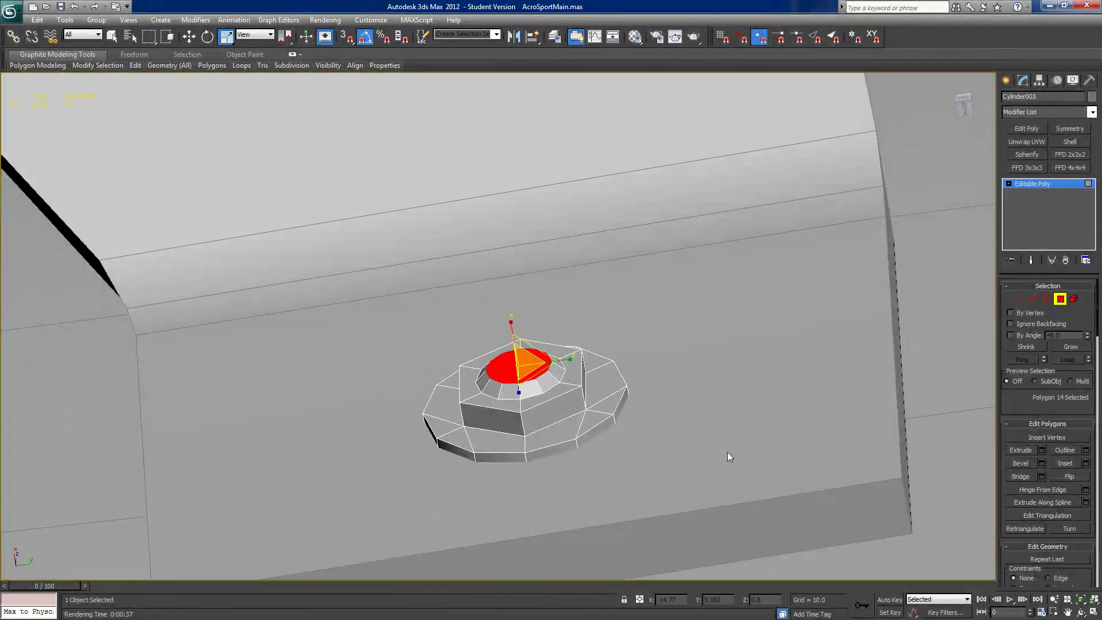
# - Grow the selection to include the dome's bevelled sides and assign those polygons to smoothing group 1
pyautogui.click(1068, 347)
pyautogui.scroll(-3, 1024, 412)
pyautogui.scroll(-5, 1024, 413)
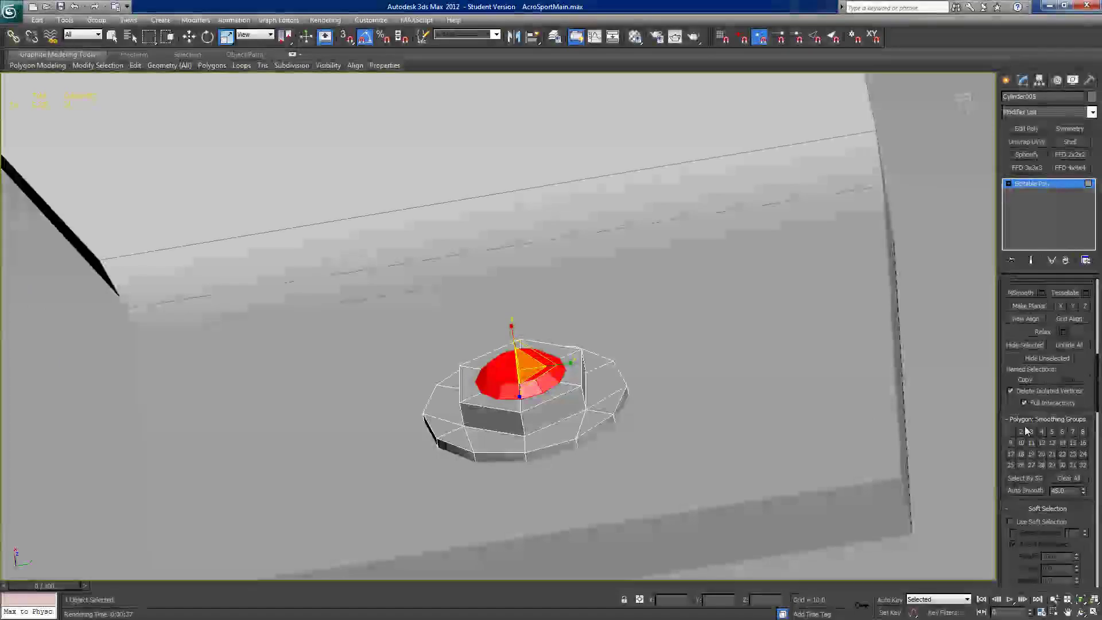
pyautogui.click(1011, 414)
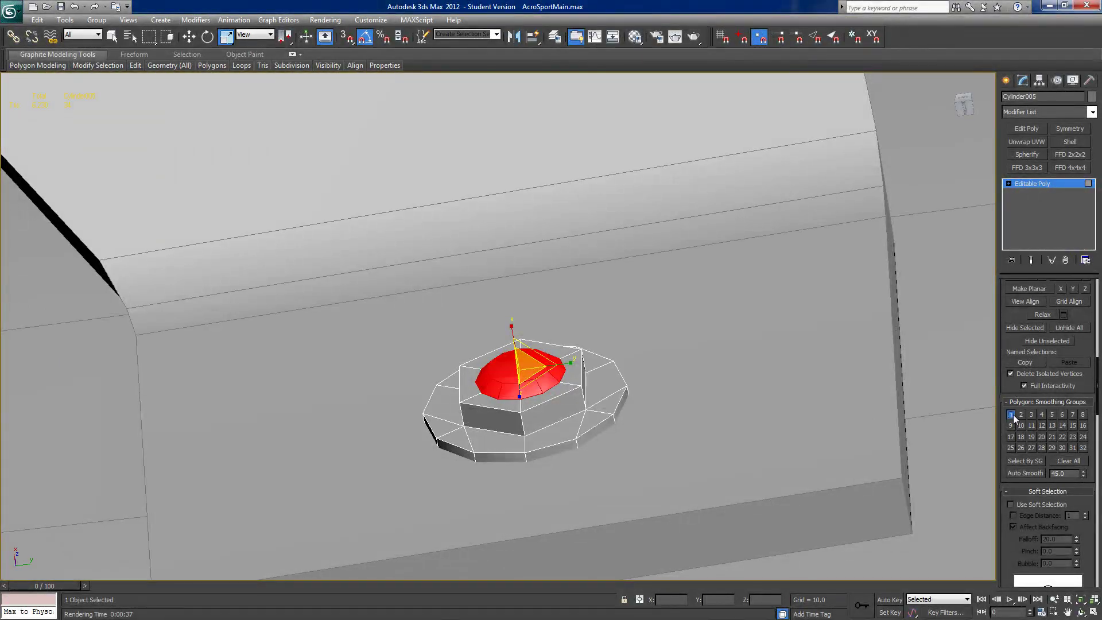
# - Add three alternating side faces of the hexagonal bolt head to the dome selection and assign them all to smoothing group 1
pyautogui.keyDown('ctrl'); pyautogui.click(545, 417); pyautogui.keyUp('ctrl')
pyautogui.hotkey('ctrl', 'z')
pyautogui.keyDown('ctrl'); pyautogui.click(537, 421); pyautogui.keyUp('ctrl')
pyautogui.keyDown('alt'); pyautogui.moveTo(597, 417); pyautogui.dragTo(665, 314, button='middle'); pyautogui.keyUp('alt')
pyautogui.keyDown('ctrl'); pyautogui.click(485, 365); pyautogui.keyUp('ctrl')
pyautogui.keyDown('alt'); pyautogui.moveTo(714, 422); pyautogui.dragTo(749, 438, button='middle'); pyautogui.keyUp('alt')
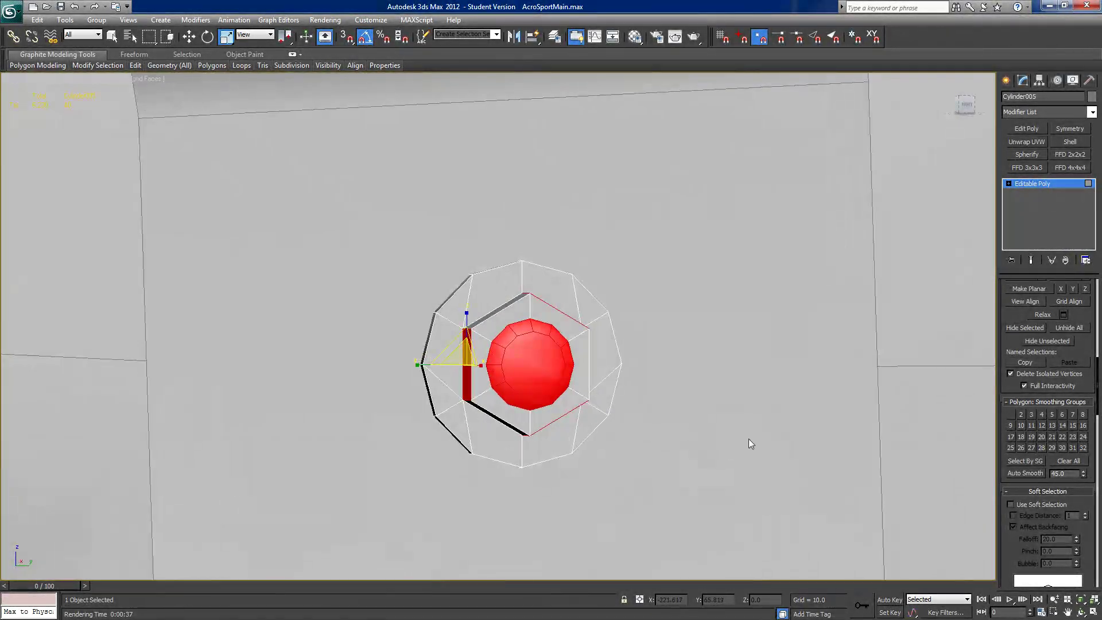
pyautogui.click(1011, 414)
# - Select the flat polygons on the hexagonal bolt head's front face that surround the dome
pyautogui.moveTo(505, 311)
pyautogui.keyDown('alt'); pyautogui.mouseDown(button='middle')
pyautogui.moveTo(494, 314)
pyautogui.moveTo(502, 313)
pyautogui.mouseUp(button='middle'); pyautogui.keyUp('alt')
pyautogui.click(506, 327)
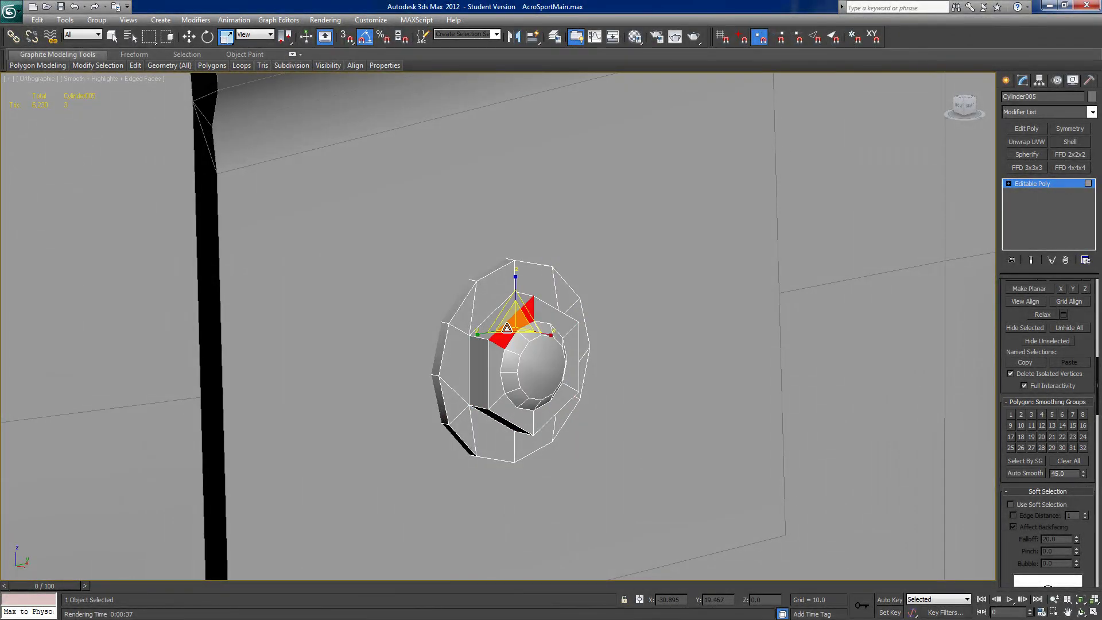
pyautogui.keyDown('ctrl'); pyautogui.click(497, 362); pyautogui.keyUp('ctrl')
pyautogui.keyDown('ctrl'); pyautogui.click(504, 401); pyautogui.keyUp('ctrl')
pyautogui.keyDown('ctrl'); pyautogui.click(537, 418); pyautogui.keyUp('ctrl')
pyautogui.keyDown('ctrl'); pyautogui.click(573, 359); pyautogui.keyUp('ctrl')
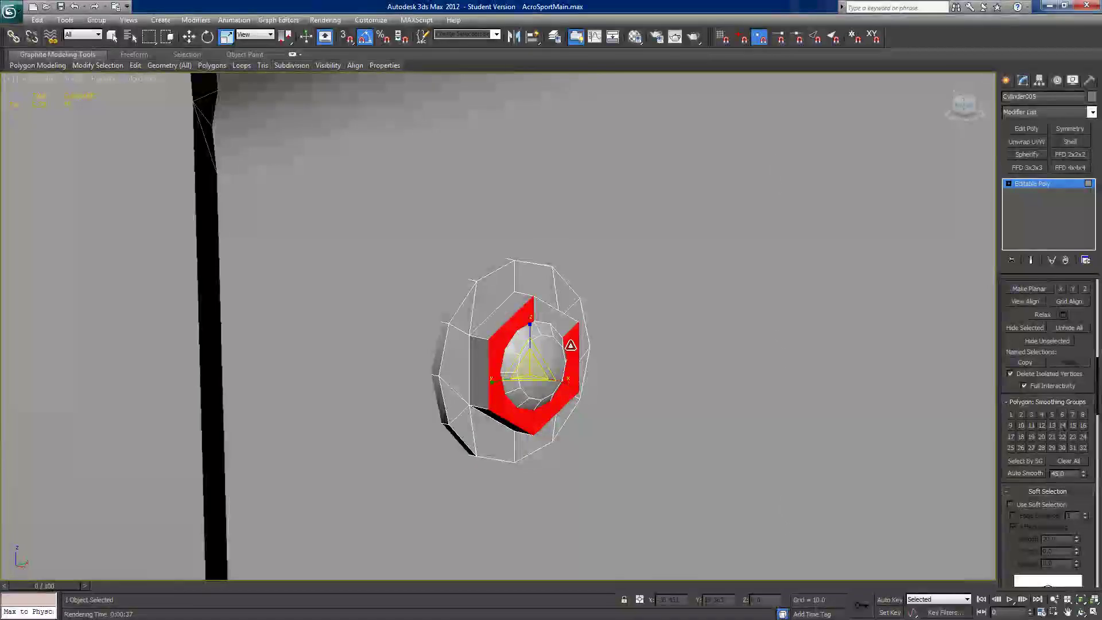
pyautogui.keyDown('ctrl'); pyautogui.click(561, 315); pyautogui.keyUp('ctrl')
# - Add all flat front polygons of the washer around the hexagon to the selection and assign them to smoothing group 2
pyautogui.keyDown('ctrl'); pyautogui.click(517, 277); pyautogui.keyUp('ctrl')
pyautogui.keyDown('ctrl'); pyautogui.click(485, 298); pyautogui.keyUp('ctrl')
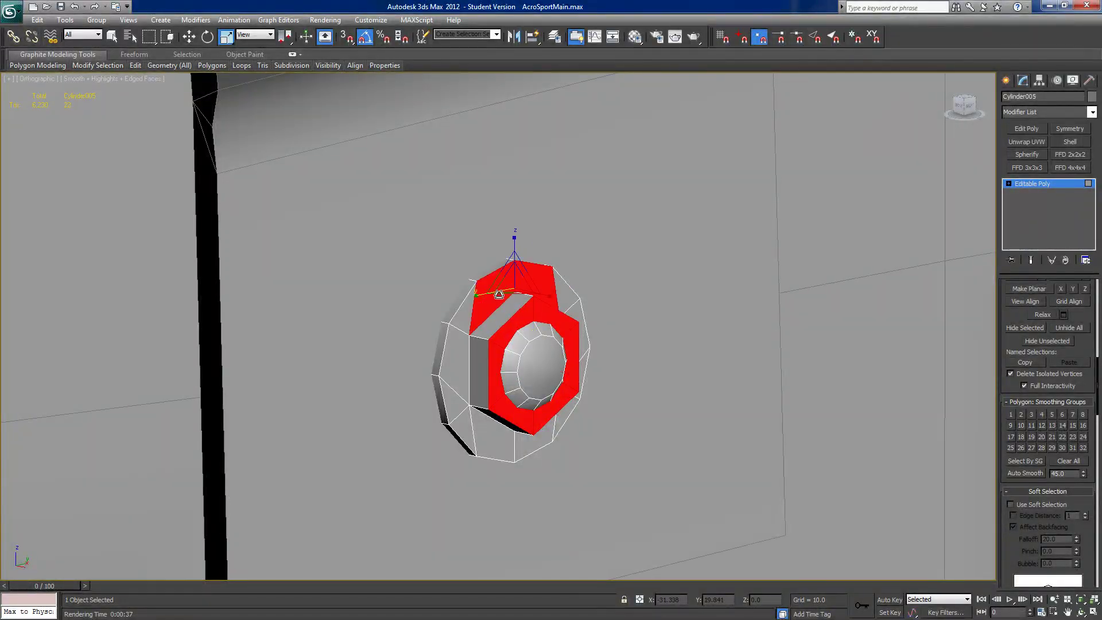
pyautogui.keyDown('ctrl'); pyautogui.click(461, 319); pyautogui.keyUp('ctrl')
pyautogui.keyDown('ctrl'); pyautogui.click(461, 350); pyautogui.keyUp('ctrl')
pyautogui.keyDown('ctrl'); pyautogui.click(458, 418); pyautogui.keyUp('ctrl')
pyautogui.keyDown('ctrl'); pyautogui.click(502, 440); pyautogui.keyUp('ctrl')
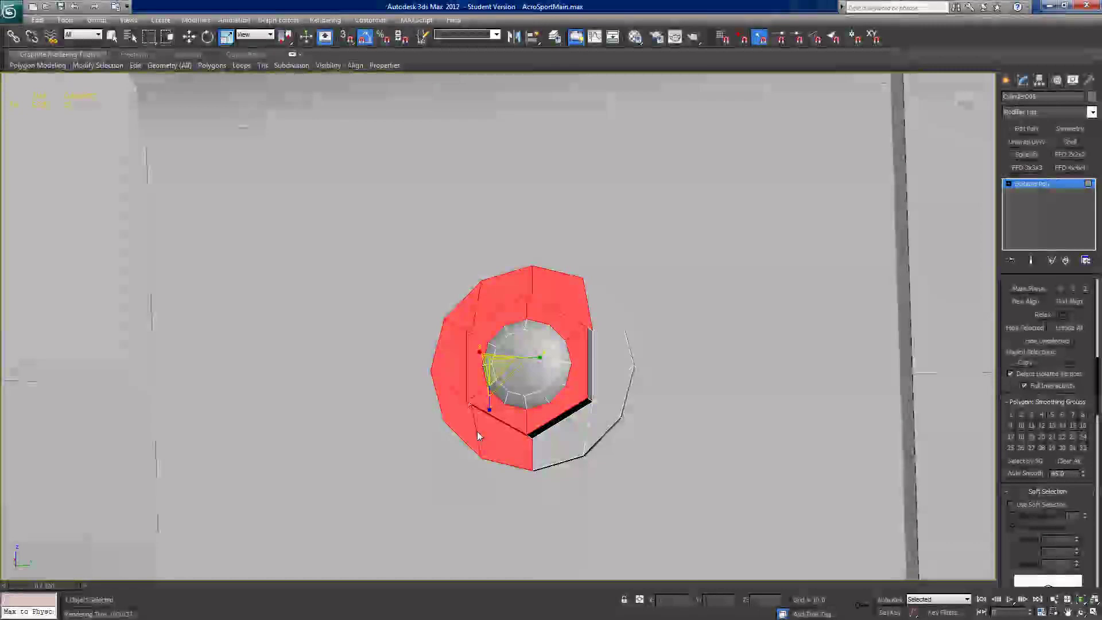
pyautogui.keyDown('ctrl'); pyautogui.click(556, 447); pyautogui.keyUp('ctrl')
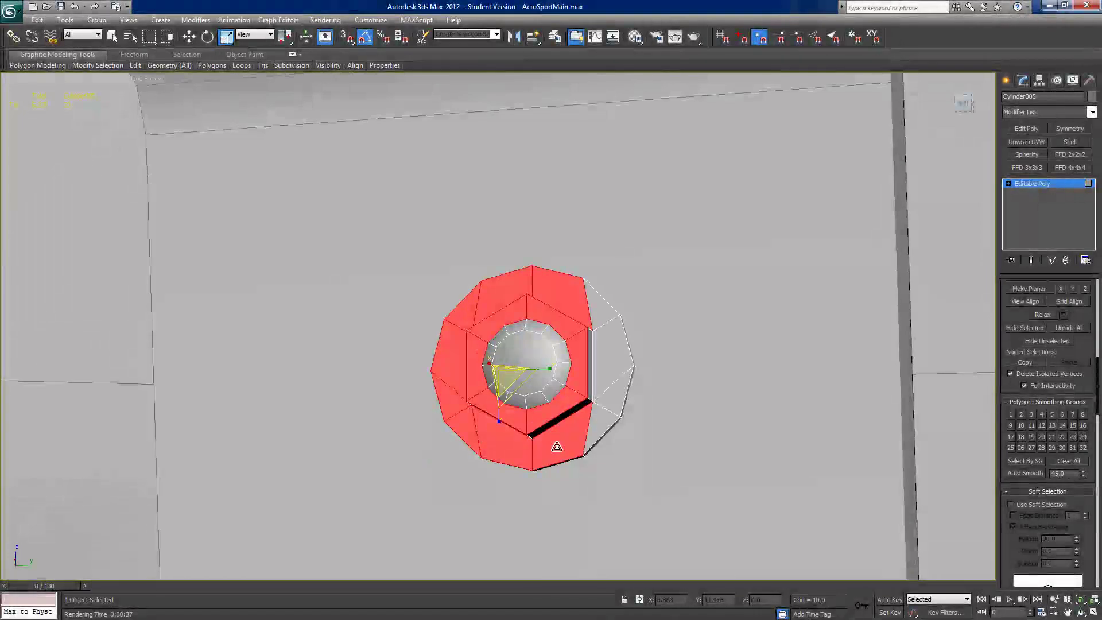
pyautogui.keyDown('ctrl'); pyautogui.click(590, 424); pyautogui.keyUp('ctrl')
pyautogui.keyDown('ctrl'); pyautogui.click(604, 403); pyautogui.keyUp('ctrl')
pyautogui.keyDown('ctrl'); pyautogui.click(604, 374); pyautogui.keyUp('ctrl')
pyautogui.keyDown('ctrl'); pyautogui.click(600, 306); pyautogui.keyUp('ctrl')
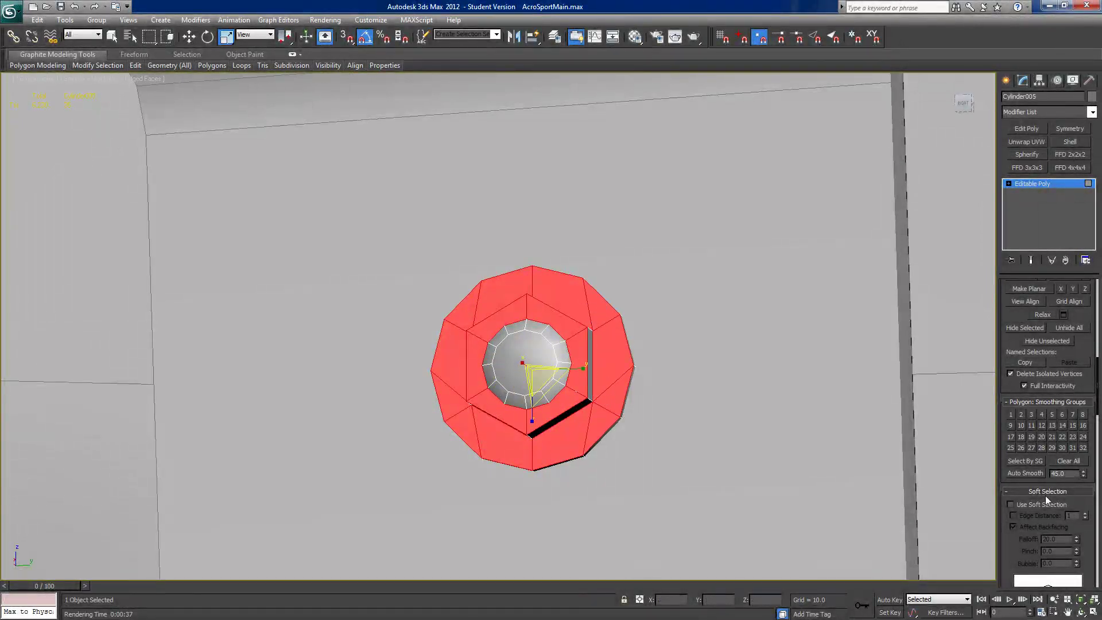
pyautogui.click(1021, 414)
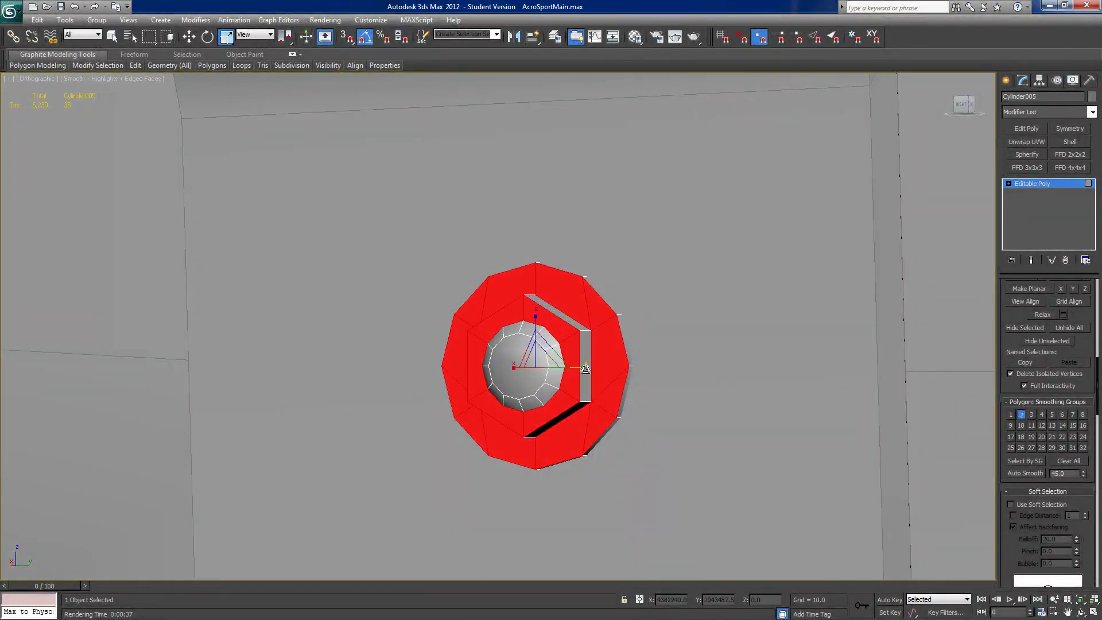
# - Select the three remaining hexagon side faces and the washer's outer rim loop, clear their smoothing groups and assign smoothing group 3
pyautogui.click(585, 372)
pyautogui.keyDown('alt'); pyautogui.moveTo(583, 373); pyautogui.dragTo(876, 474, button='middle'); pyautogui.keyUp('alt')
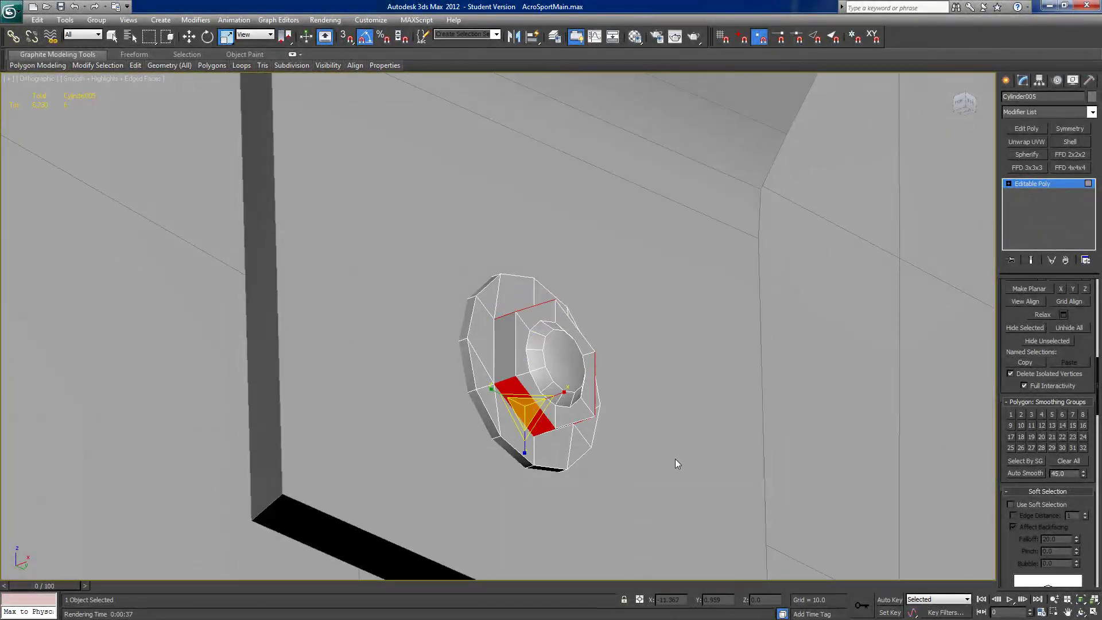
pyautogui.keyDown('ctrl'); pyautogui.click(482, 415); pyautogui.keyUp('ctrl')
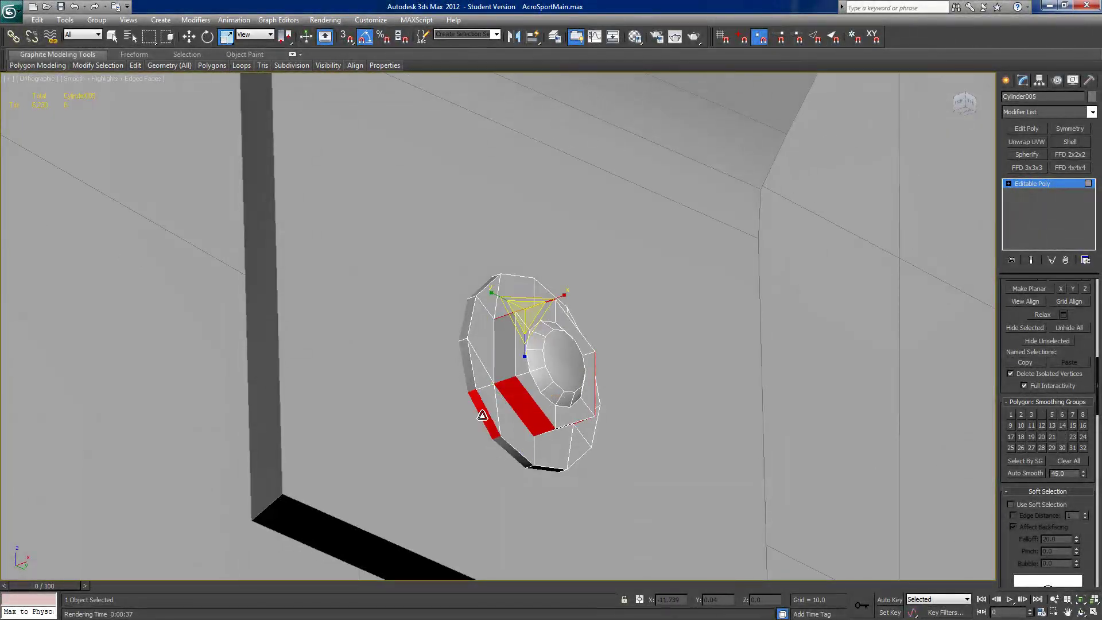
pyautogui.keyDown('shift'); pyautogui.click(472, 380); pyautogui.keyUp('shift')
pyautogui.keyDown('alt'); pyautogui.moveTo(916, 552); pyautogui.dragTo(853, 551, button='middle'); pyautogui.keyUp('alt')
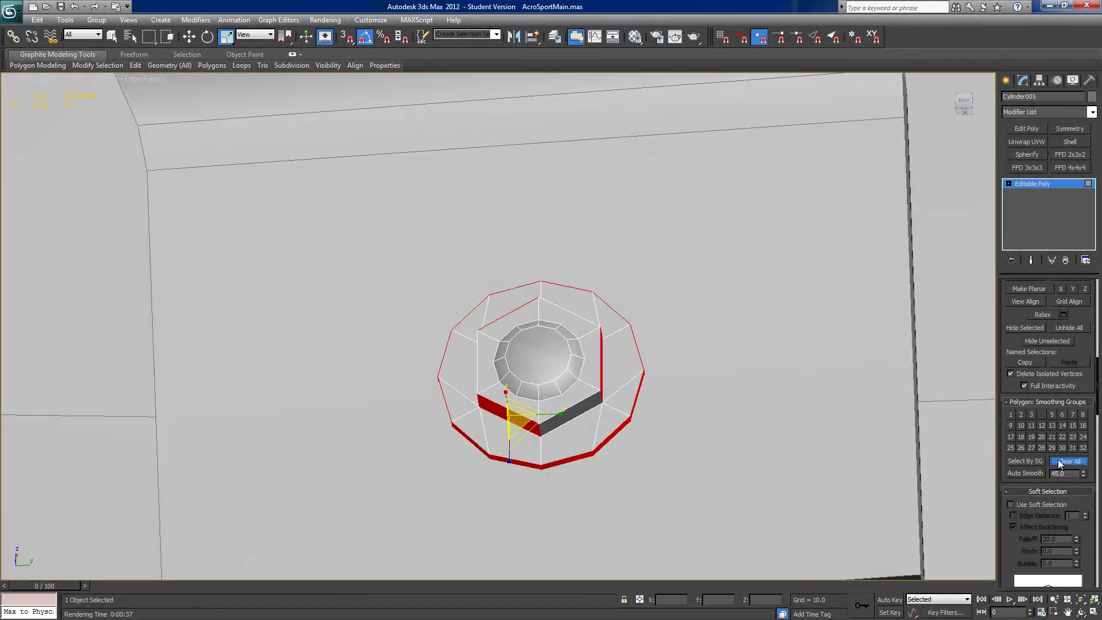
pyautogui.click(1031, 414)
pyautogui.keyDown('alt'); pyautogui.moveTo(669, 453); pyautogui.dragTo(595, 484, button='middle'); pyautogui.keyUp('alt')
pyautogui.scroll(-5, 607, 411)
pyautogui.keyDown('alt'); pyautogui.moveTo(607, 411); pyautogui.dragTo(775, 450, button='middle'); pyautogui.keyUp('alt')
pyautogui.scroll(-6, 567, 420)
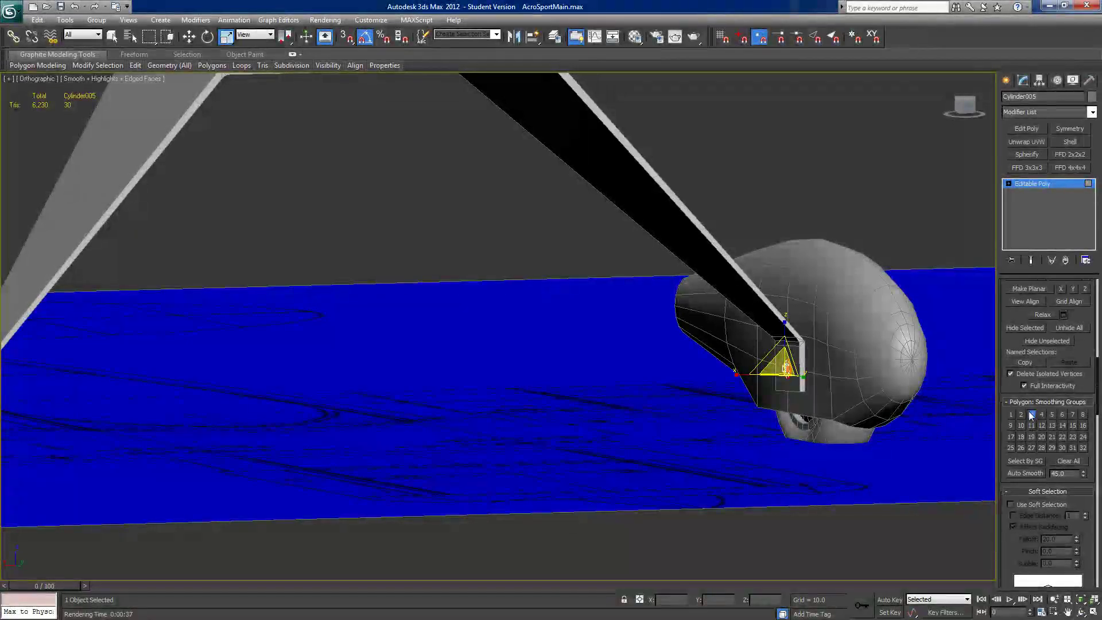
# - Duplicate the bolt on the wheel strut as one copy, moved along X to about -6.76, clear of the wheel fairing
pyautogui.moveTo(657, 374); pyautogui.dragTo(527, 371, button='middle')
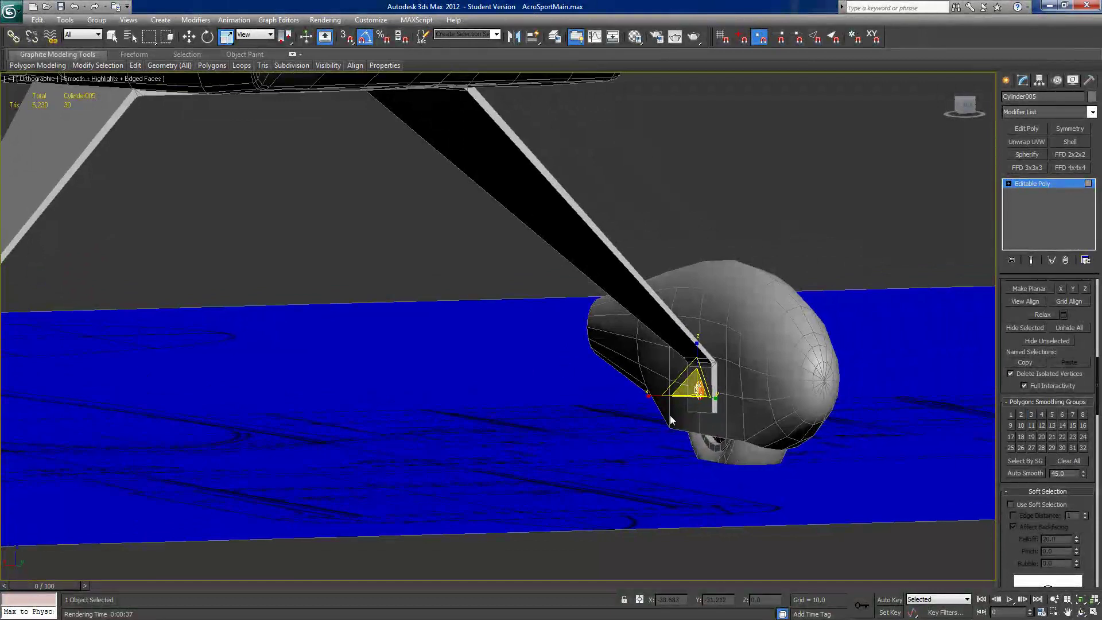
pyautogui.click(1029, 185)
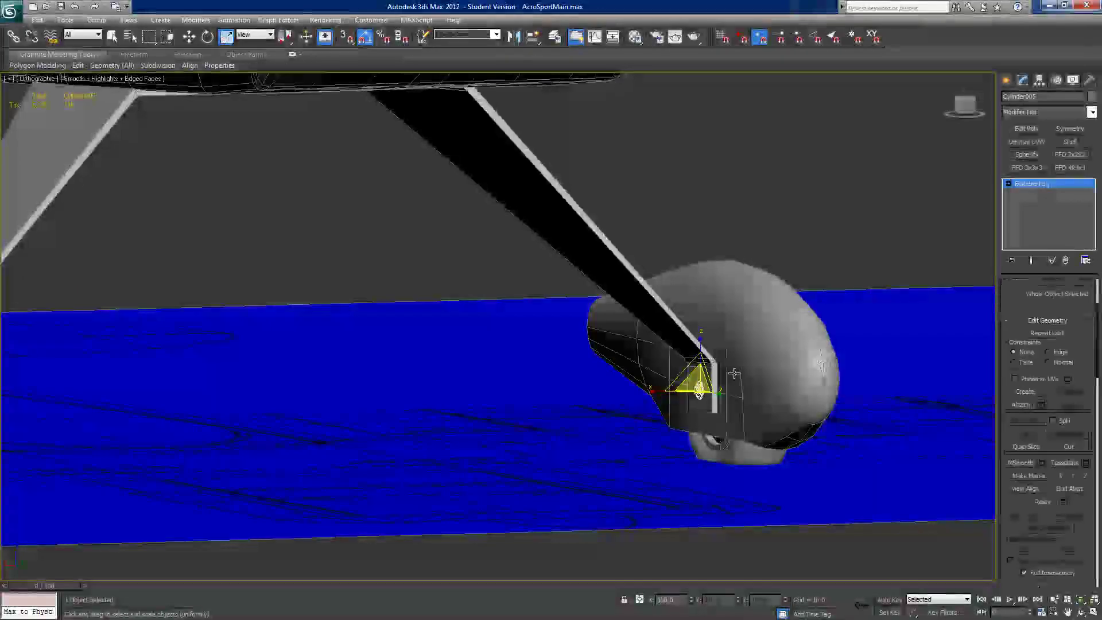
pyautogui.scroll(5, 675, 335)
pyautogui.click(188, 37)
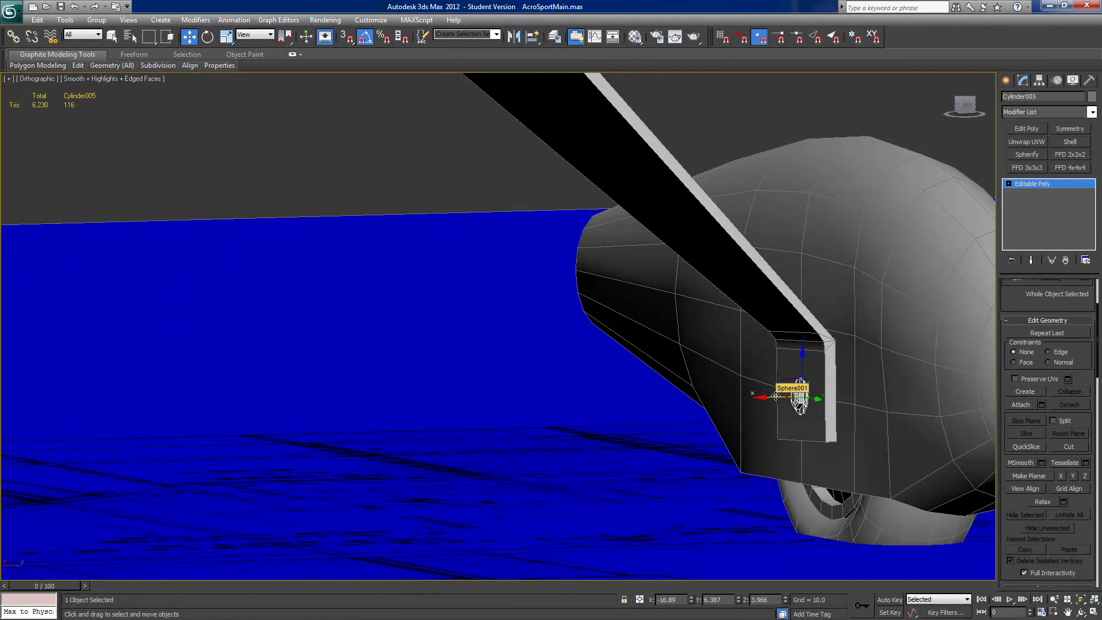
pyautogui.keyDown('shift'); pyautogui.moveTo(775, 396); pyautogui.dragTo(298, 409); pyautogui.keyUp('shift')
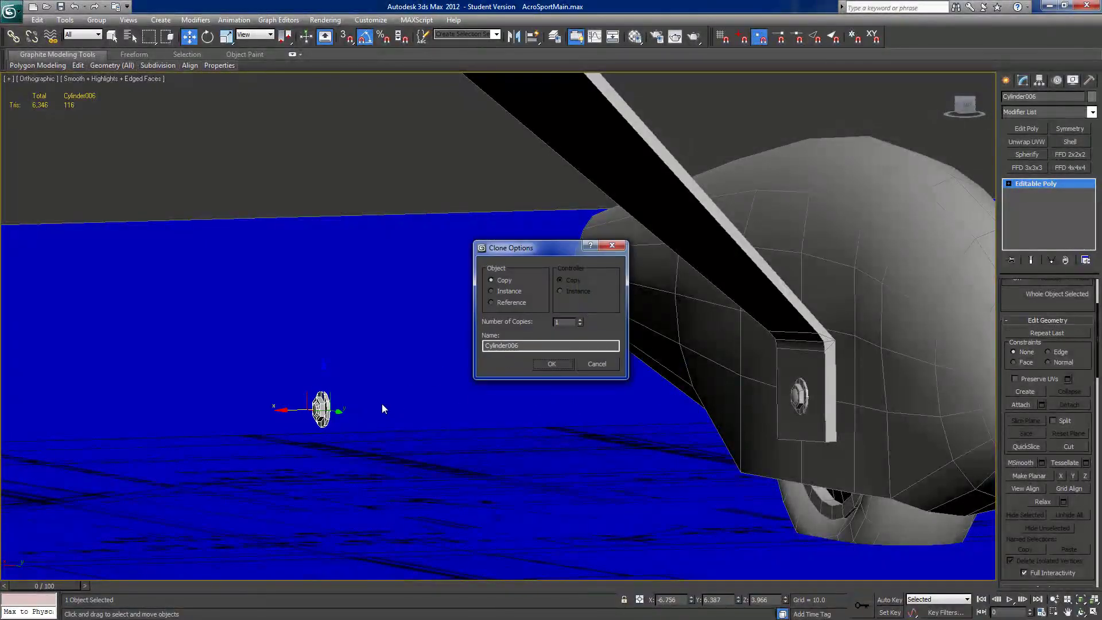
pyautogui.click(550, 363)
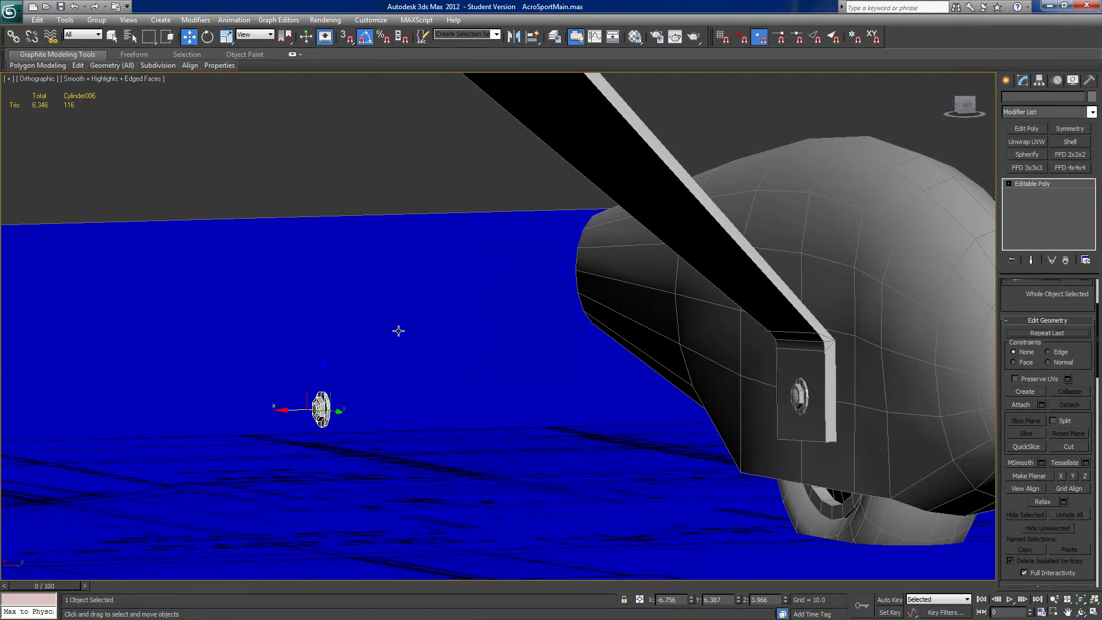
# - Rotate the bolt copy to point downward and align it to the landing-gear plate under the fuselage
pyautogui.click(207, 36)
pyautogui.moveTo(300, 380); pyautogui.dragTo(266, 417)
pyautogui.moveTo(328, 393); pyautogui.dragTo(563, 457, button='middle')
pyautogui.scroll(-5, 563, 457)
pyautogui.moveTo(547, 316); pyautogui.dragTo(506, 362, button='middle')
pyautogui.click(533, 37)
pyautogui.press('w')
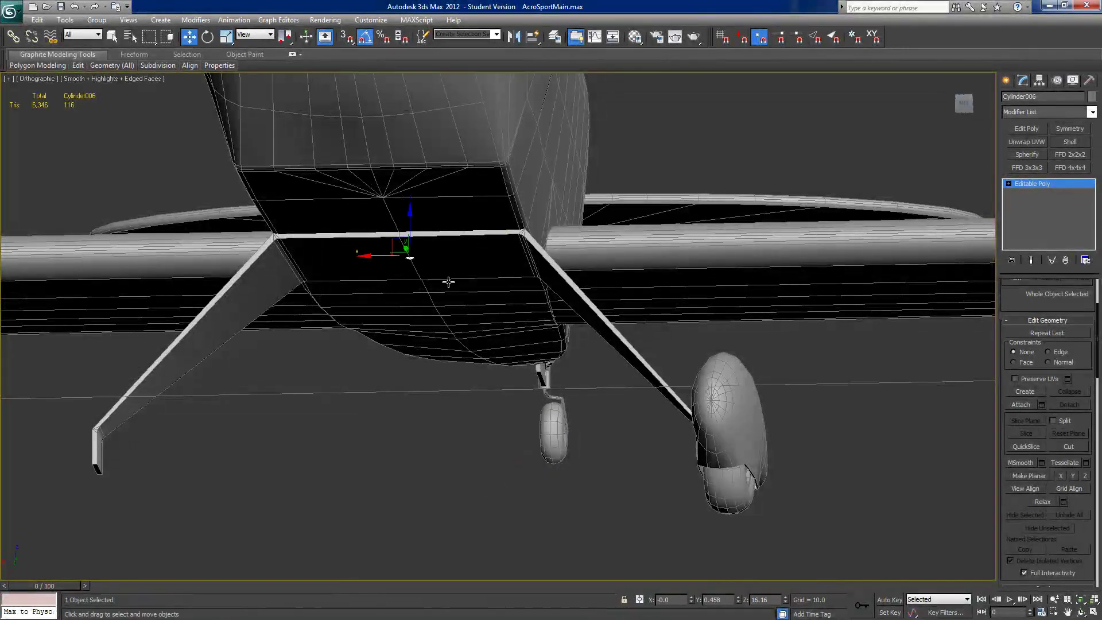
# - Move the bolt to the belly plate's corner at about X -5.56, Y -4.62, and lower it about 0.31 onto the surface
pyautogui.keyDown('alt'); pyautogui.moveTo(448, 278); pyautogui.dragTo(451, 165, button='middle'); pyautogui.keyUp('alt')
pyautogui.moveTo(417, 300); pyautogui.dragTo(460, 306, button='middle')
pyautogui.scroll(5, 463, 307)
pyautogui.moveTo(380, 196); pyautogui.dragTo(486, 359, button='middle')
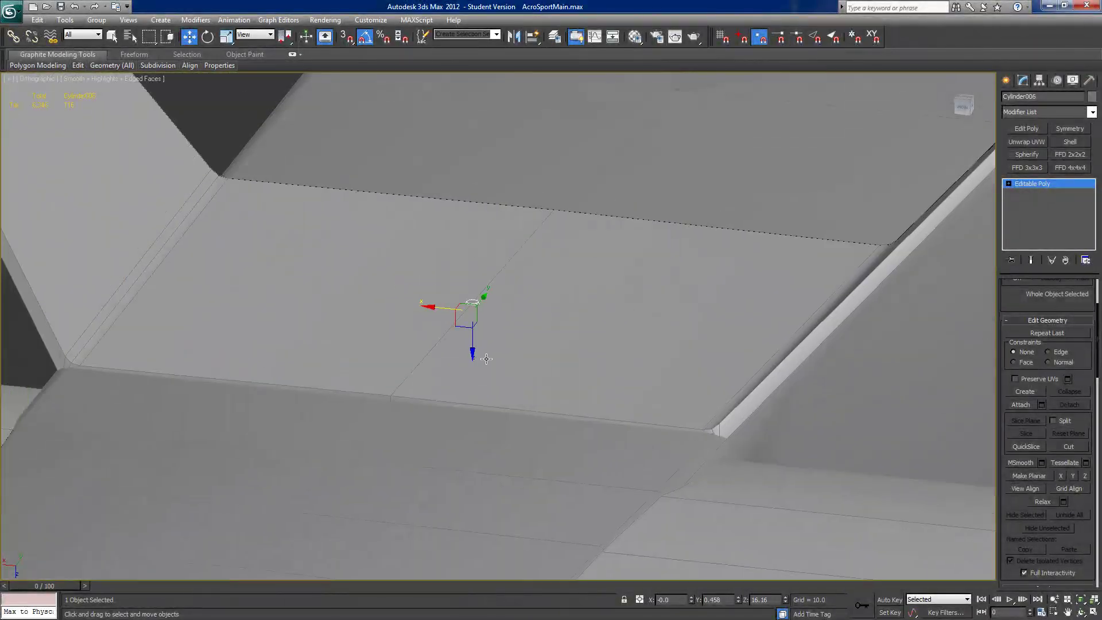
pyautogui.moveTo(444, 308); pyautogui.dragTo(736, 372)
pyautogui.keyDown('alt'); pyautogui.moveTo(736, 374); pyautogui.dragTo(605, 325, button='middle'); pyautogui.keyUp('alt')
pyautogui.moveTo(591, 285); pyautogui.dragTo(573, 408)
pyautogui.keyDown('alt'); pyautogui.moveTo(573, 409); pyautogui.dragTo(542, 337, button='middle'); pyautogui.keyUp('alt')
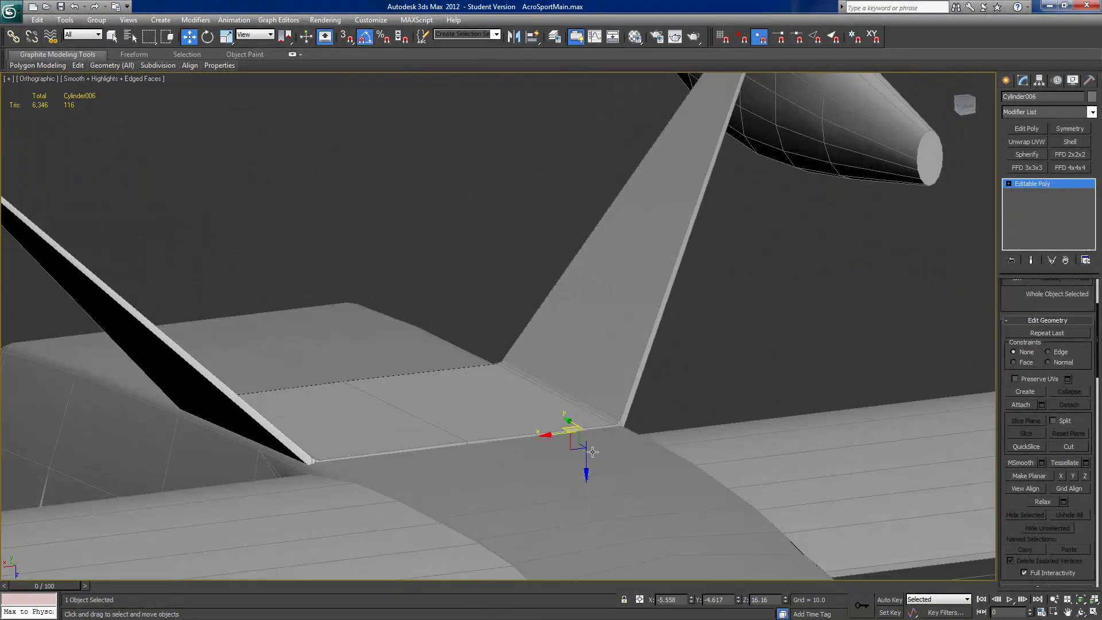
pyautogui.moveTo(588, 460); pyautogui.dragTo(588, 452)
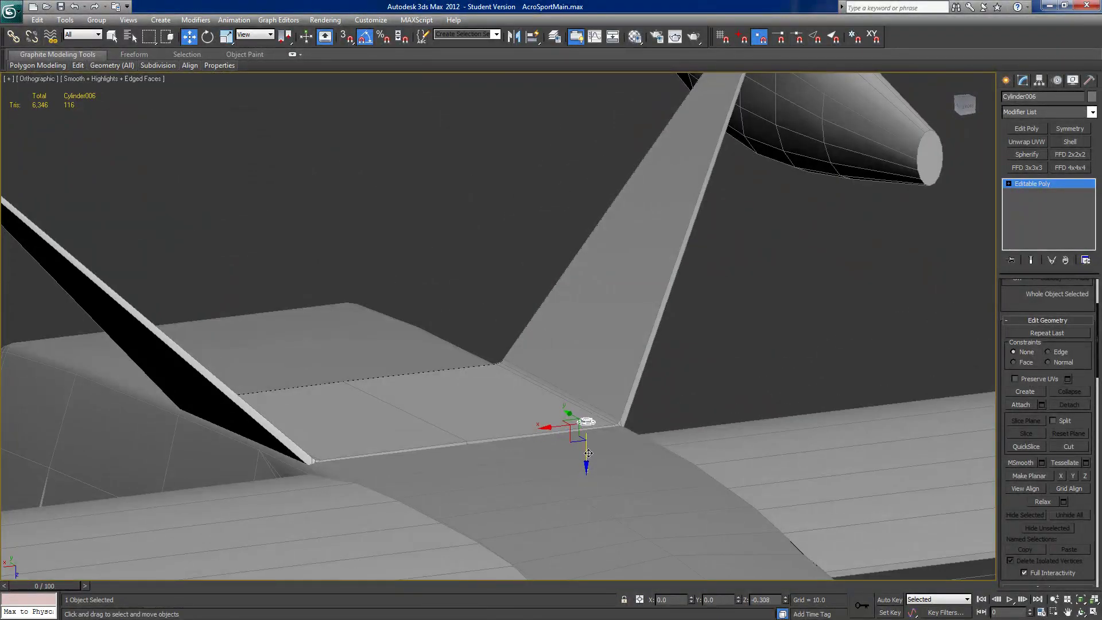
# - Tilt the bolt about -1.5° around X to match the plate's slope and adjust its height to about Z 15.87
pyautogui.keyDown('alt'); pyautogui.moveTo(589, 454); pyautogui.dragTo(539, 334, button='middle'); pyautogui.keyUp('alt')
pyautogui.click(208, 36)
pyautogui.scroll(4, 539, 333)
pyautogui.scroll(2, 540, 334)
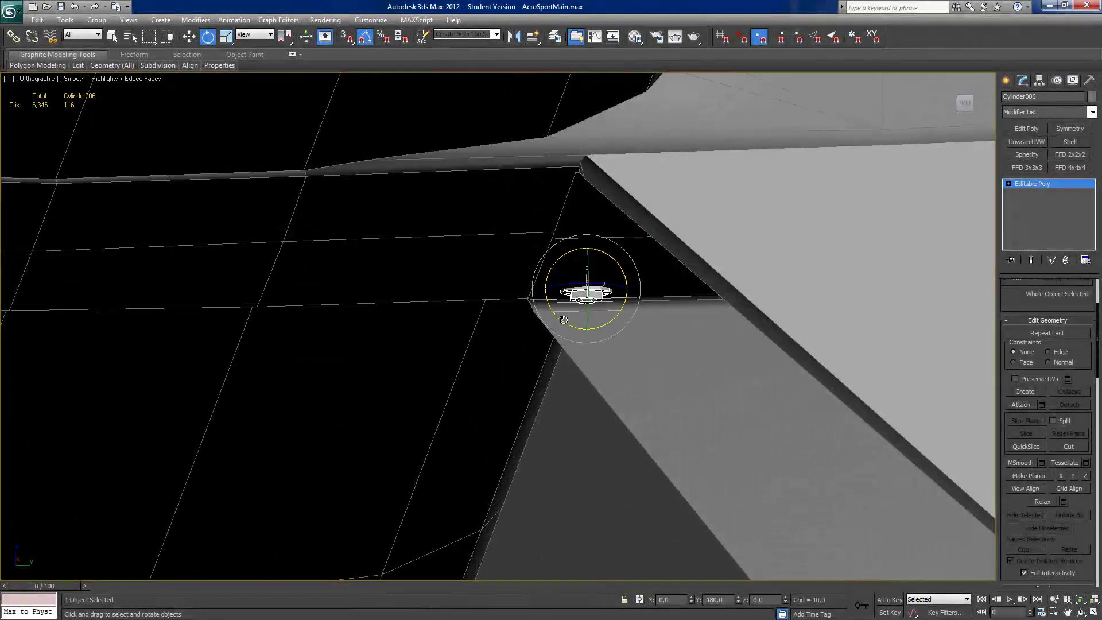
pyautogui.moveTo(565, 320); pyautogui.dragTo(564, 323)
pyautogui.keyDown('alt'); pyautogui.moveTo(561, 321); pyautogui.dragTo(594, 300, button='middle'); pyautogui.keyUp('alt')
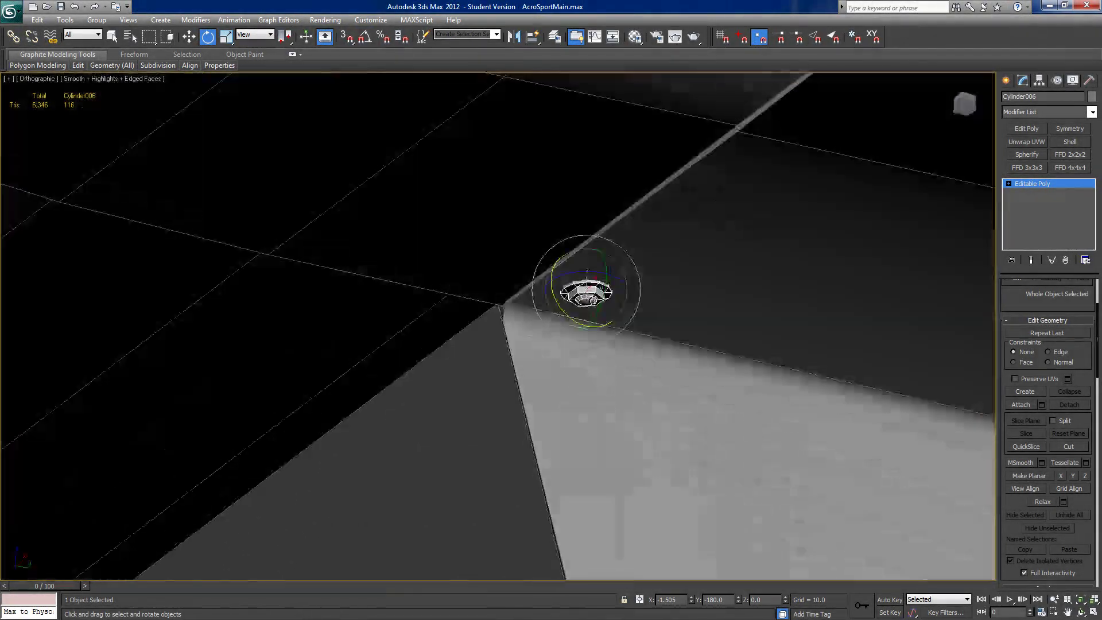
pyautogui.click(194, 39)
pyautogui.moveTo(584, 255); pyautogui.dragTo(584, 256)
pyautogui.keyDown('alt'); pyautogui.moveTo(584, 256); pyautogui.dragTo(607, 236, button='middle'); pyautogui.keyUp('alt')
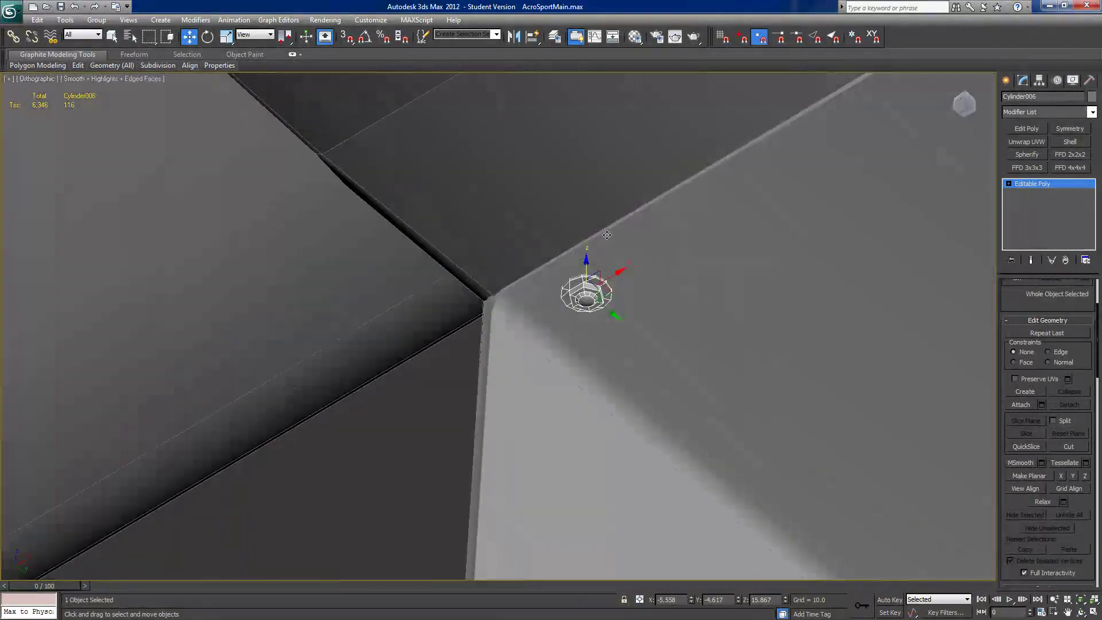
# - Select the bolt's end cap polygon, grow the selection over the nut face, and shift these polygons slightly down along Z
pyautogui.moveTo(602, 308); pyautogui.dragTo(619, 300, button='middle')
pyautogui.scroll(3, 671, 288)
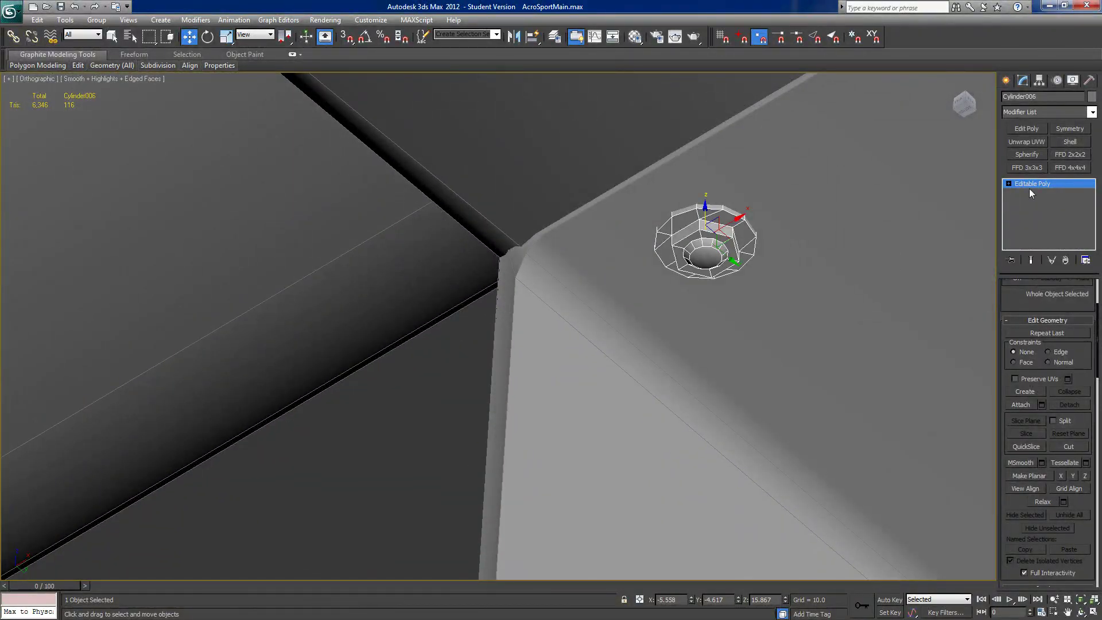
pyautogui.click(1008, 185)
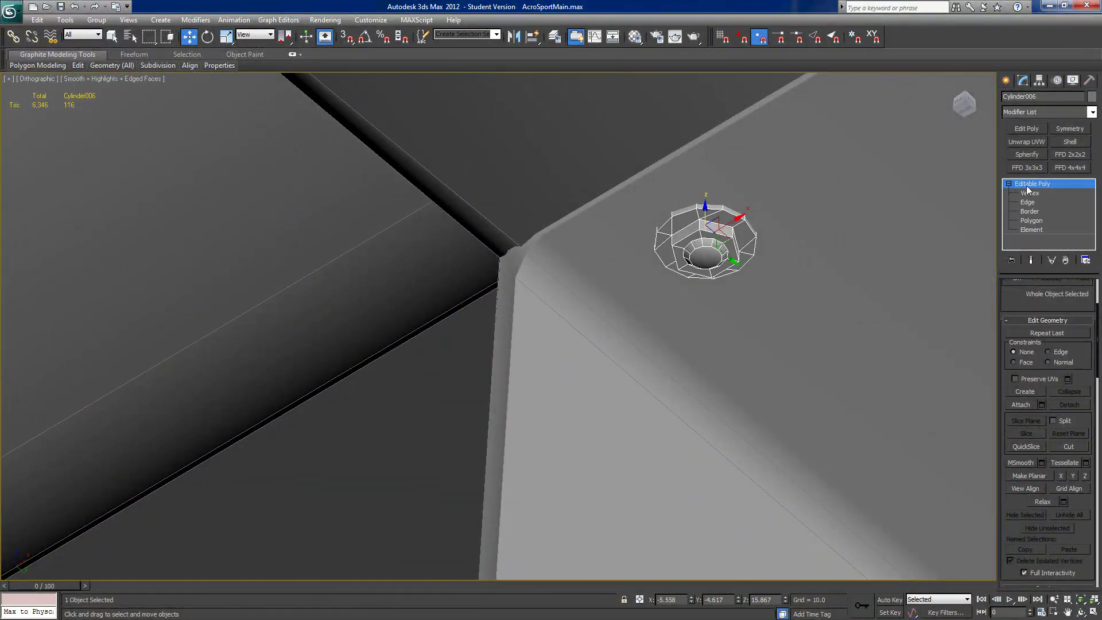
pyautogui.click(1031, 220)
pyautogui.click(698, 258)
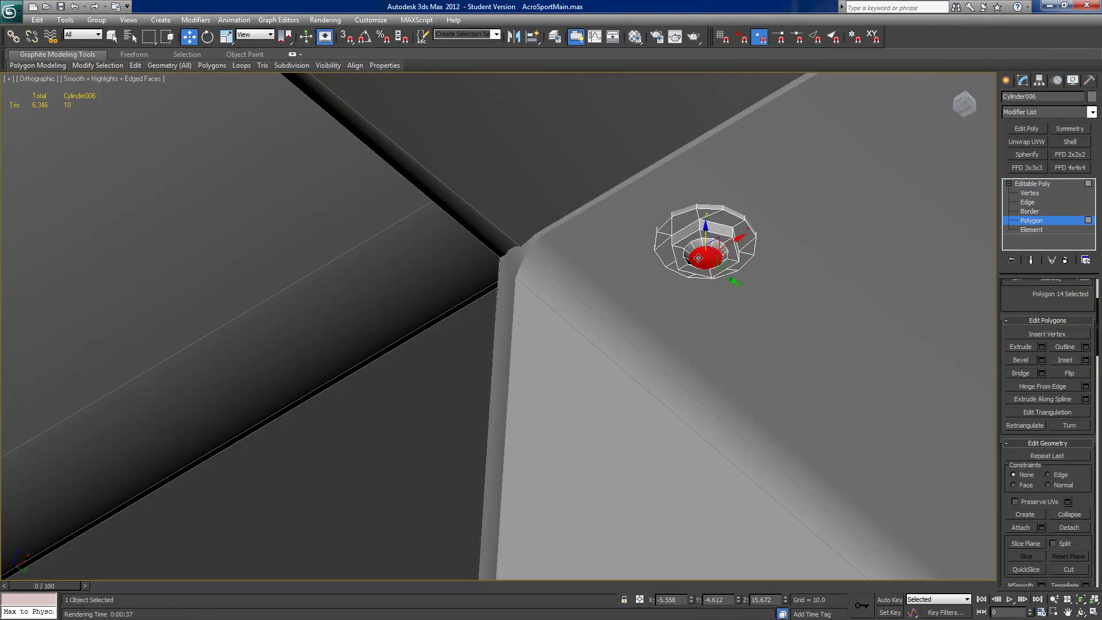
pyautogui.scroll(3, 1019, 310)
pyautogui.click(1066, 346)
pyautogui.click(1065, 346)
pyautogui.keyDown('alt'); pyautogui.moveTo(656, 340); pyautogui.dragTo(648, 371, button='middle'); pyautogui.keyUp('alt')
pyautogui.moveTo(705, 216); pyautogui.dragTo(706, 224)
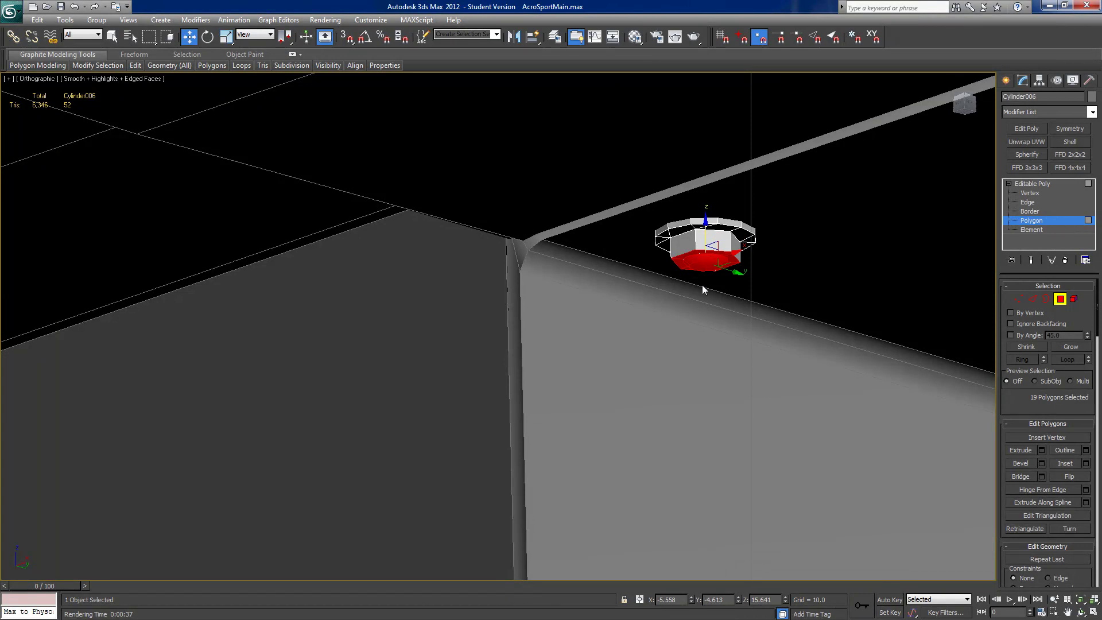
# - Select only the bolt's rounded tip polygons, extend them slightly down along Z, and leave polygon editing
pyautogui.click(701, 267)
pyautogui.click(1066, 347)
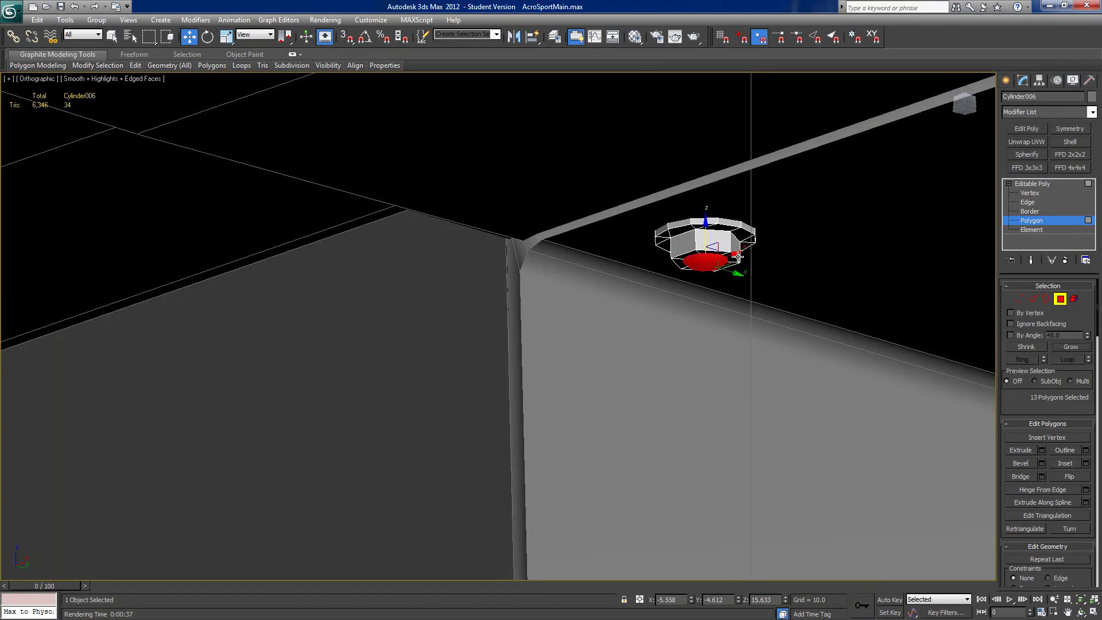
pyautogui.moveTo(705, 229); pyautogui.dragTo(705, 233)
pyautogui.keyDown('alt'); pyautogui.moveTo(773, 294); pyautogui.dragTo(846, 201, button='middle'); pyautogui.keyUp('alt')
pyautogui.scroll(-9, 846, 202)
pyautogui.keyDown('alt'); pyautogui.moveTo(694, 356); pyautogui.dragTo(712, 417, button='middle'); pyautogui.keyUp('alt')
pyautogui.click(1060, 299)
# - Scale the bolt up uniformly by about 115% and move it along Y to about -4.3, inside the plate's edge
pyautogui.moveTo(534, 275)
pyautogui.keyDown('alt'); pyautogui.mouseDown(button='middle')
pyautogui.moveTo(516, 241)
pyautogui.moveTo(527, 269)
pyautogui.moveTo(515, 265)
pyautogui.mouseUp(button='middle'); pyautogui.keyUp('alt')
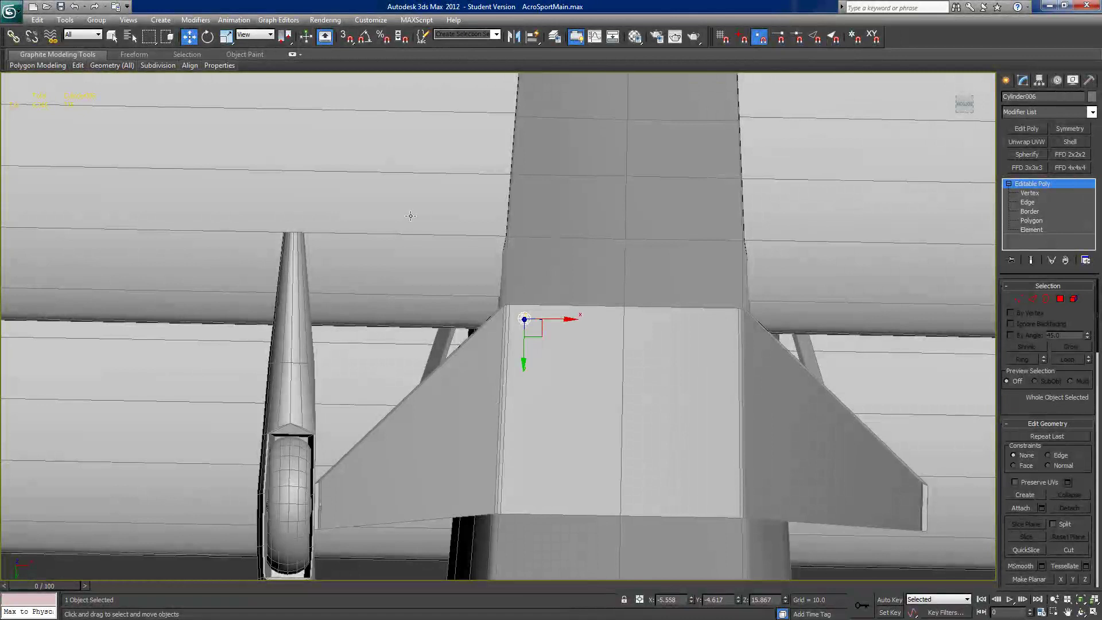
pyautogui.click(226, 37)
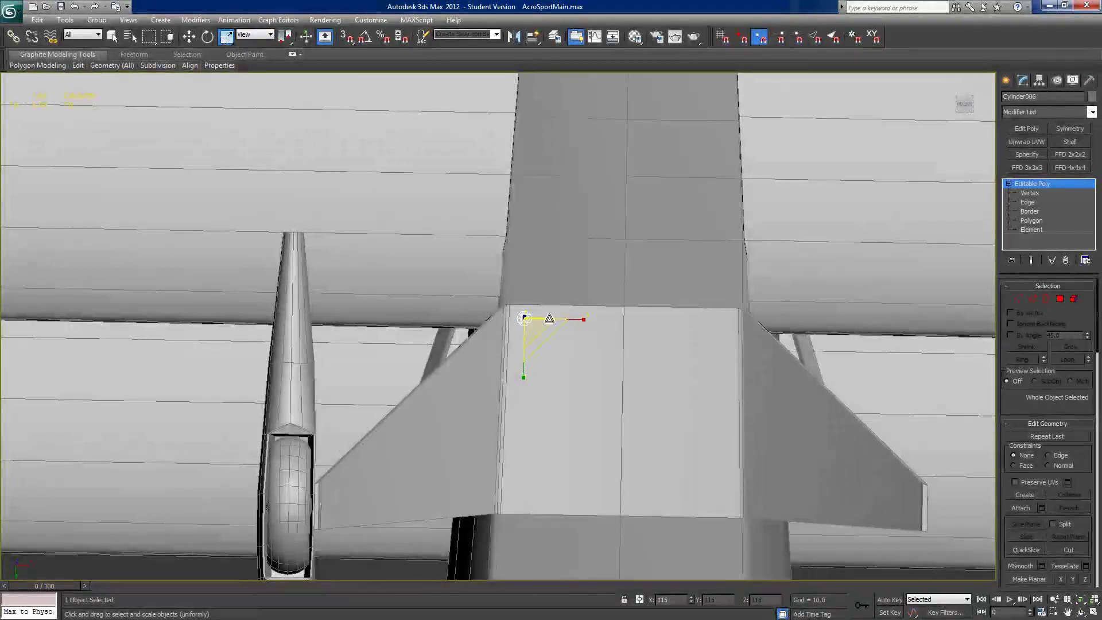
pyautogui.keyDown('alt'); pyautogui.moveTo(605, 304); pyautogui.dragTo(499, 376, button='middle'); pyautogui.keyUp('alt')
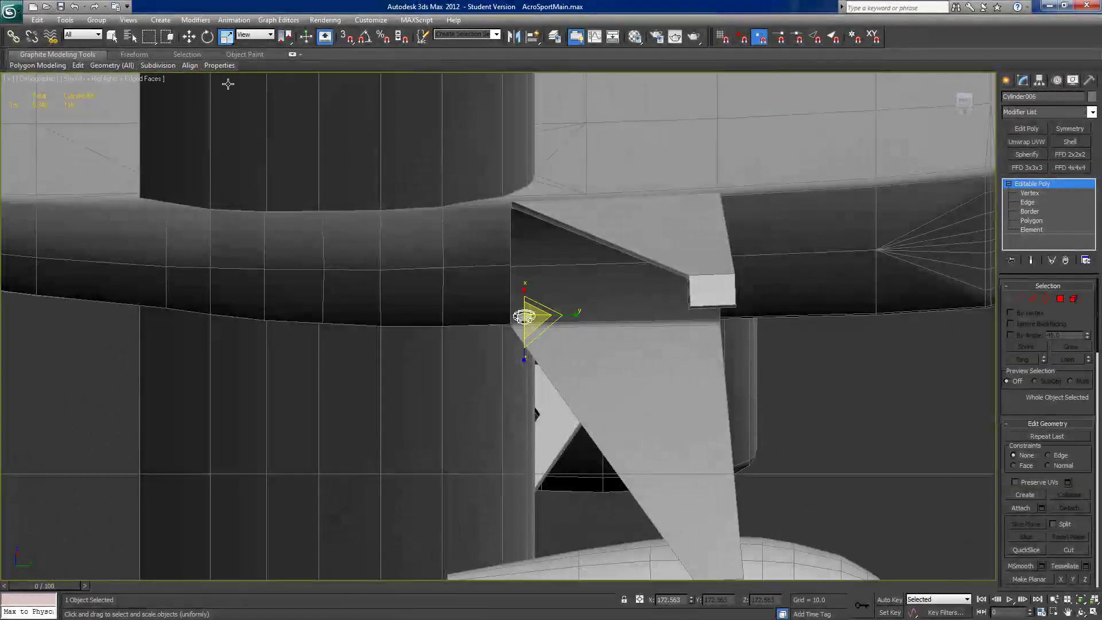
pyautogui.click(190, 37)
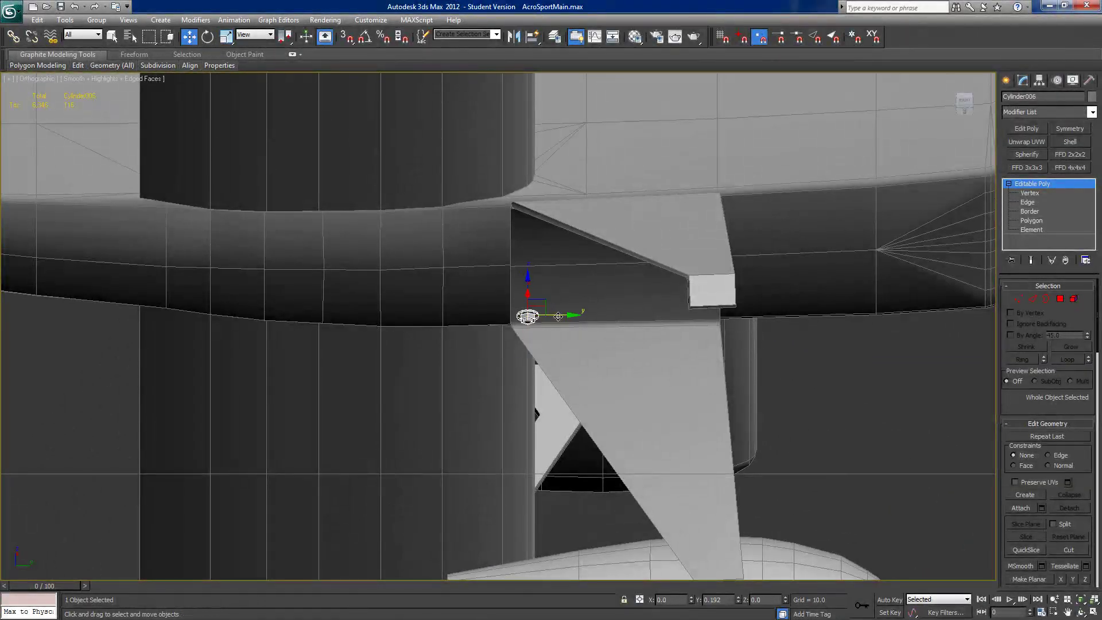
pyautogui.keyDown('alt'); pyautogui.moveTo(556, 316); pyautogui.dragTo(663, 185, button='middle'); pyautogui.keyUp('alt')
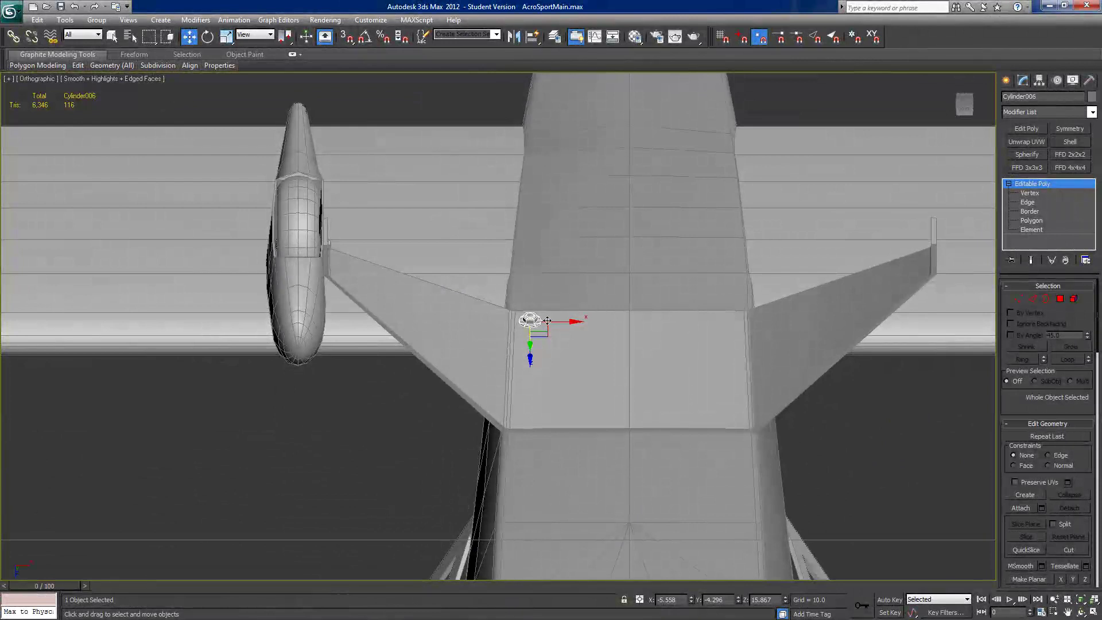
# - Delete the bolt's base polygon that lies against the plate and return to object level
pyautogui.scroll(5, 559, 299)
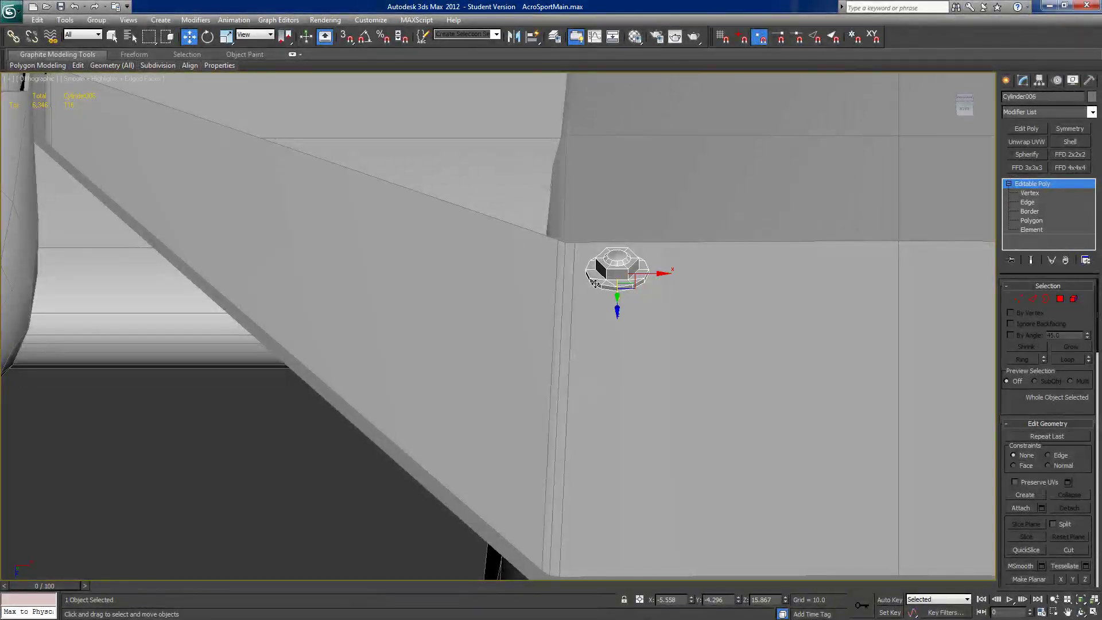
pyautogui.click(1060, 300)
pyautogui.click(627, 284)
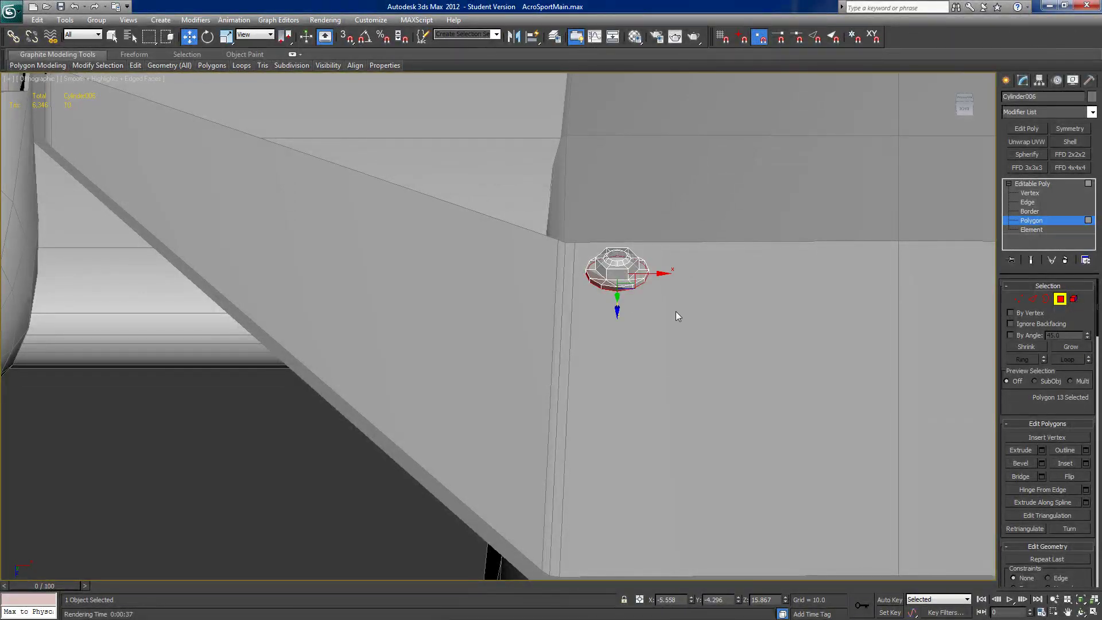
pyautogui.press('Delete')
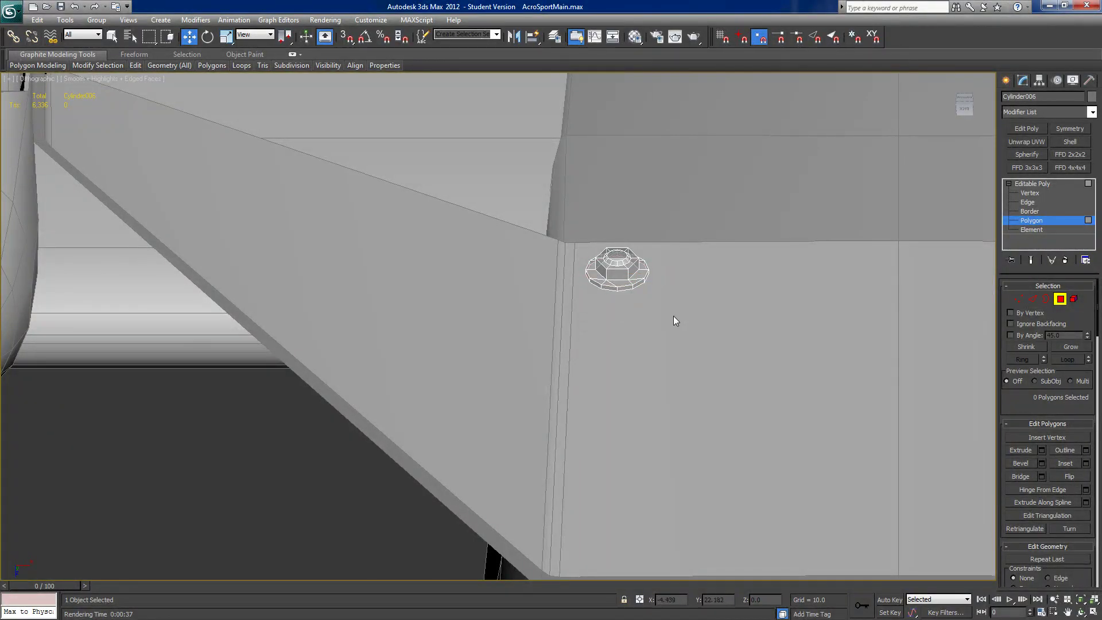
pyautogui.moveTo(673, 315); pyautogui.dragTo(626, 296, button='middle')
pyautogui.scroll(-3, 626, 296)
pyautogui.keyDown('alt'); pyautogui.moveTo(626, 296); pyautogui.dragTo(625, 330, button='middle'); pyautogui.keyUp('alt')
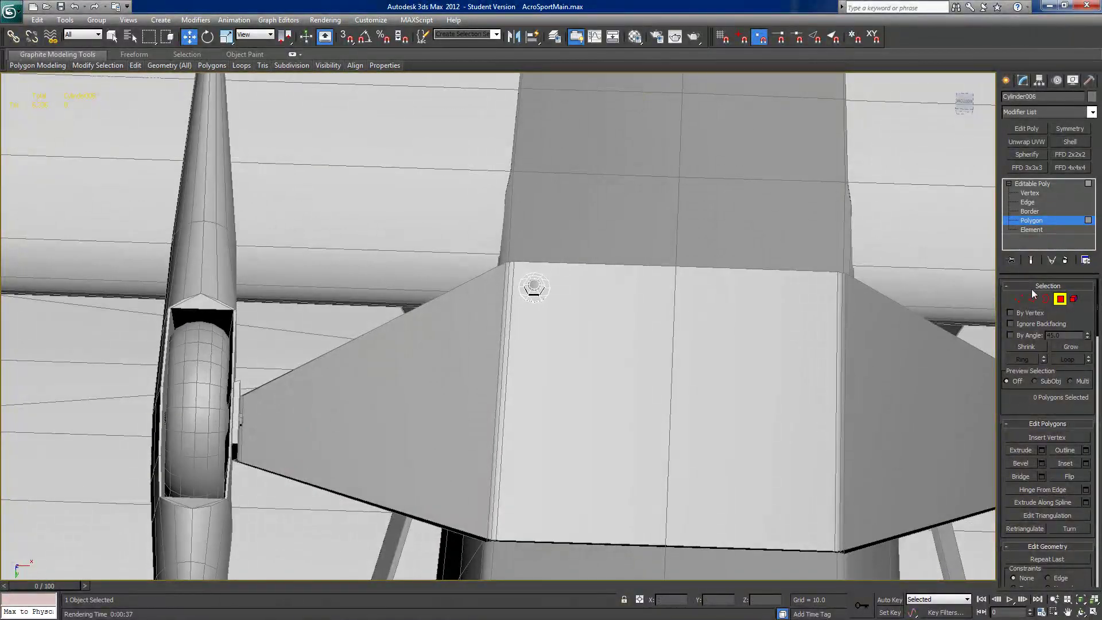
pyautogui.click(1060, 299)
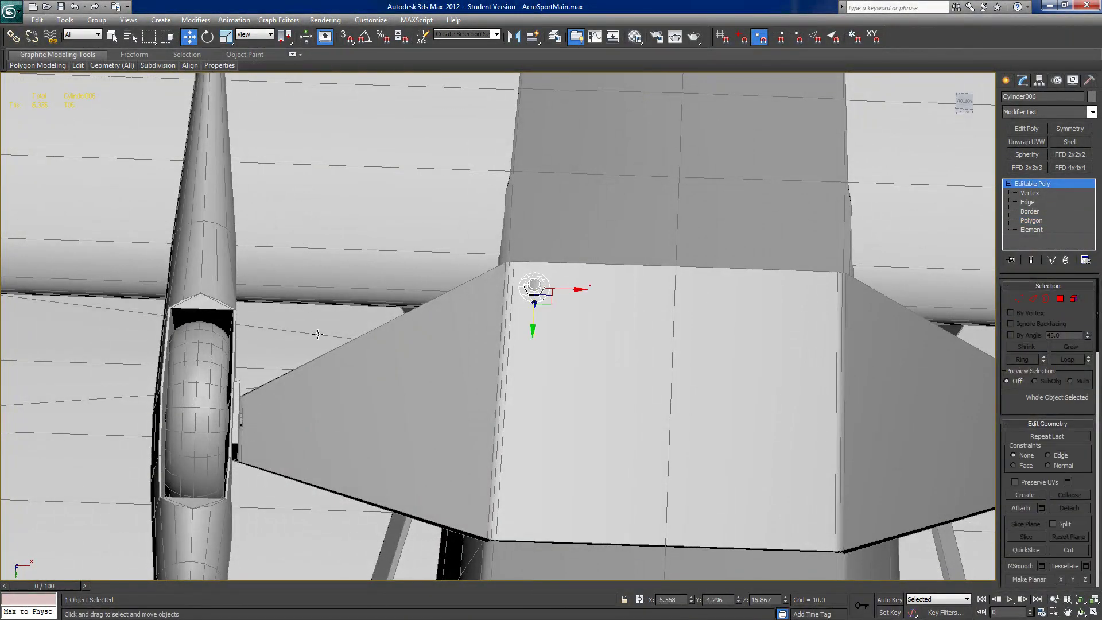
# - Copy the bolt along Y to about 4.92 near the plate's opposite edge, and shift the original to about Y -4.07
pyautogui.moveTo(507, 335)
pyautogui.keyDown('shift'); pyautogui.mouseDown()
pyautogui.moveTo(519, 470)
pyautogui.moveTo(509, 557)
pyautogui.mouseUp(); pyautogui.keyUp('shift')
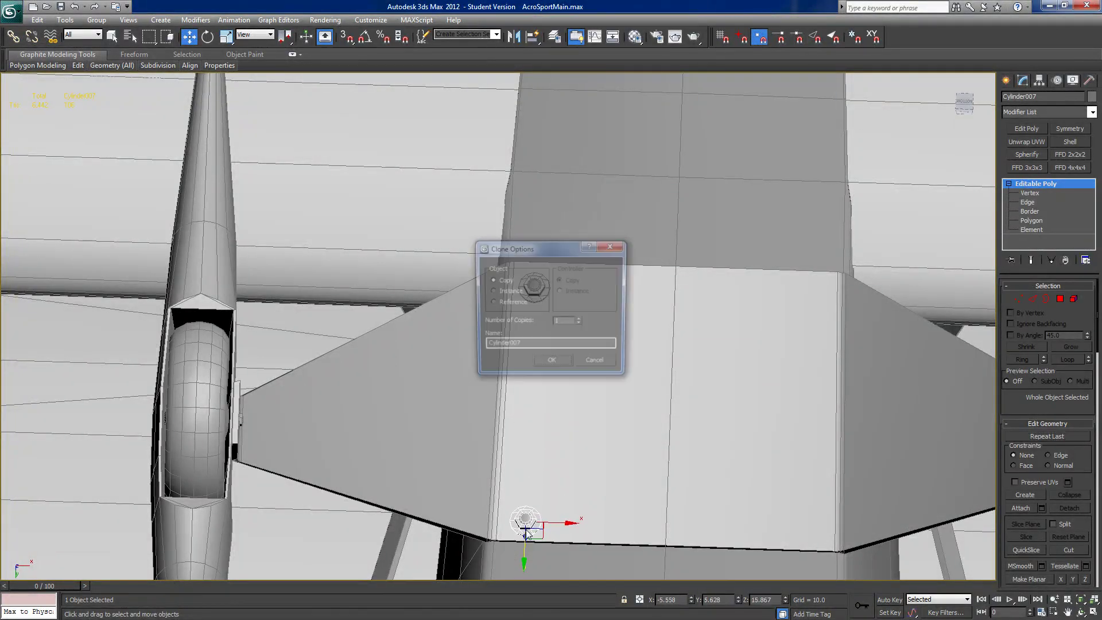
pyautogui.click(562, 368)
pyautogui.scroll(-3, 632, 397)
pyautogui.moveTo(630, 381); pyautogui.dragTo(526, 363, button='middle')
pyautogui.moveTo(527, 359); pyautogui.dragTo(515, 360)
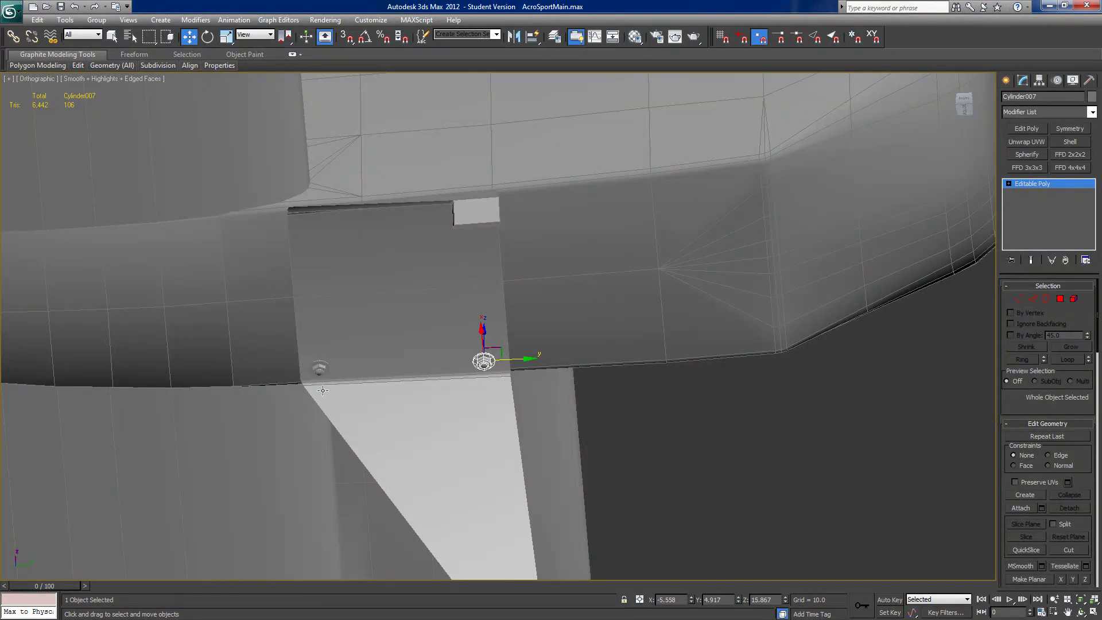
pyautogui.click(317, 371)
pyautogui.moveTo(344, 367); pyautogui.dragTo(346, 368)
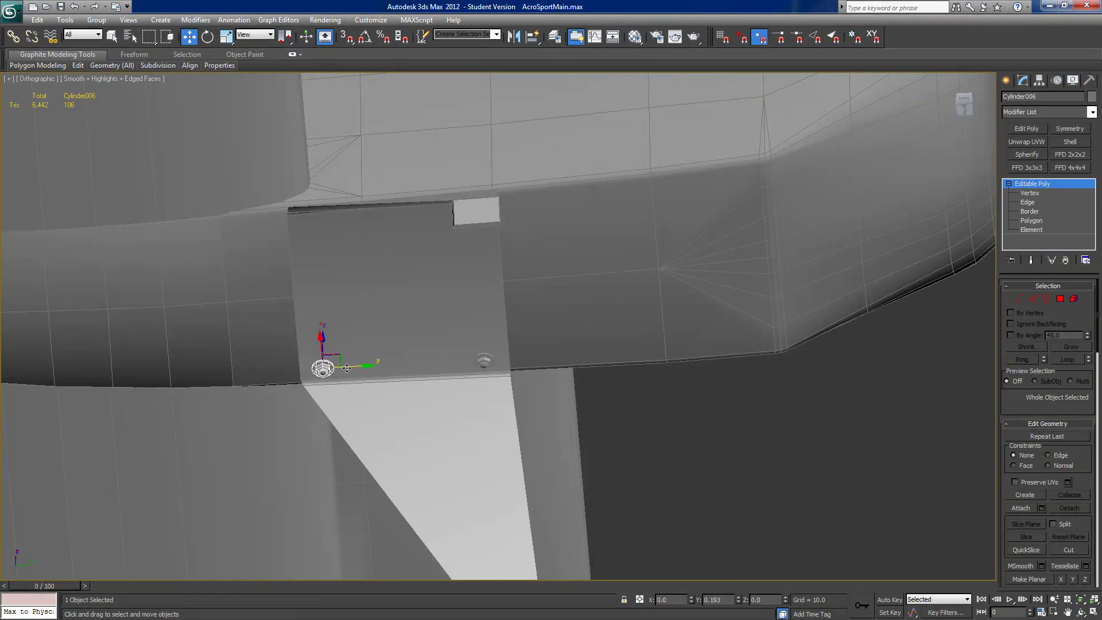
# - Mirror both plate bolts across the X axis about the working pivot, cloning them onto the plate's other side
pyautogui.keyDown('alt'); pyautogui.moveTo(426, 375); pyautogui.dragTo(494, 367, button='middle'); pyautogui.keyUp('alt')
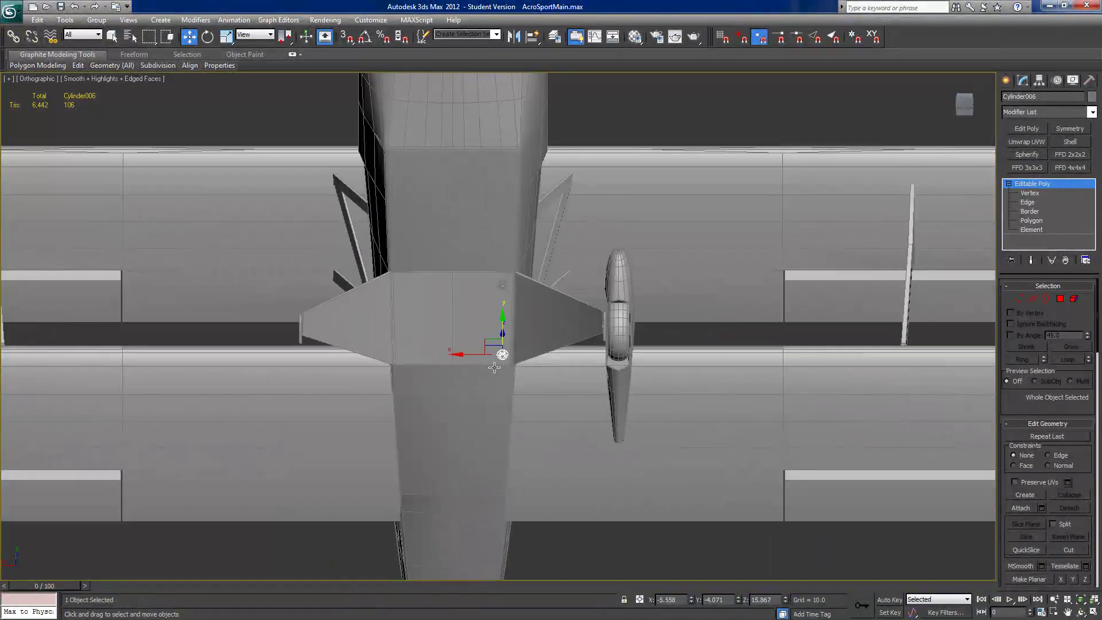
pyautogui.keyDown('ctrl'); pyautogui.click(502, 284); pyautogui.keyUp('ctrl')
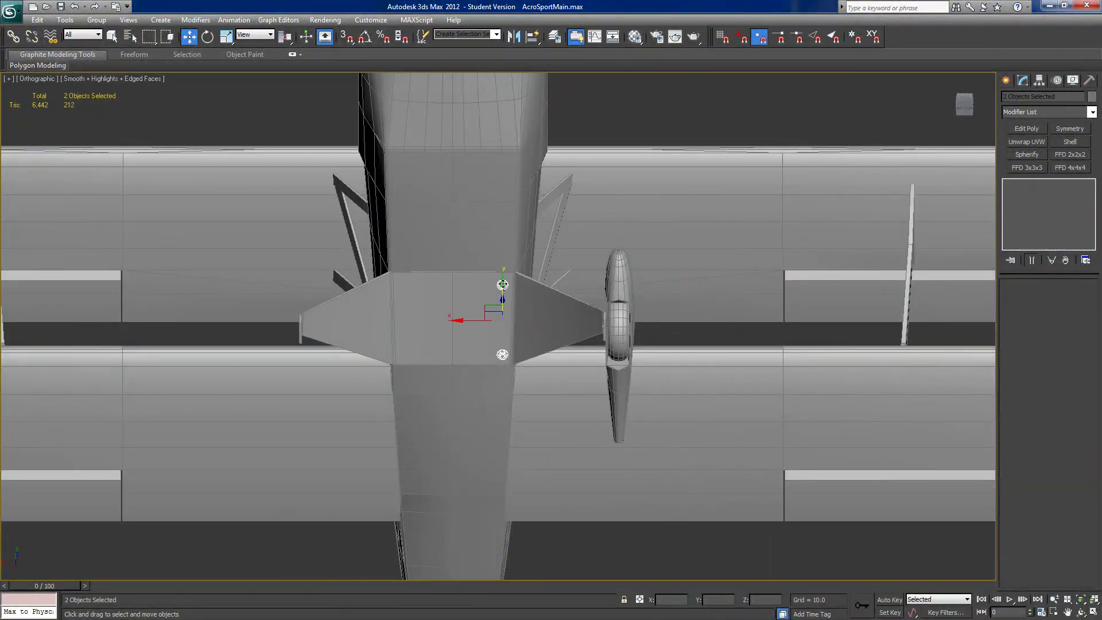
pyautogui.click(1038, 81)
pyautogui.click(1033, 328)
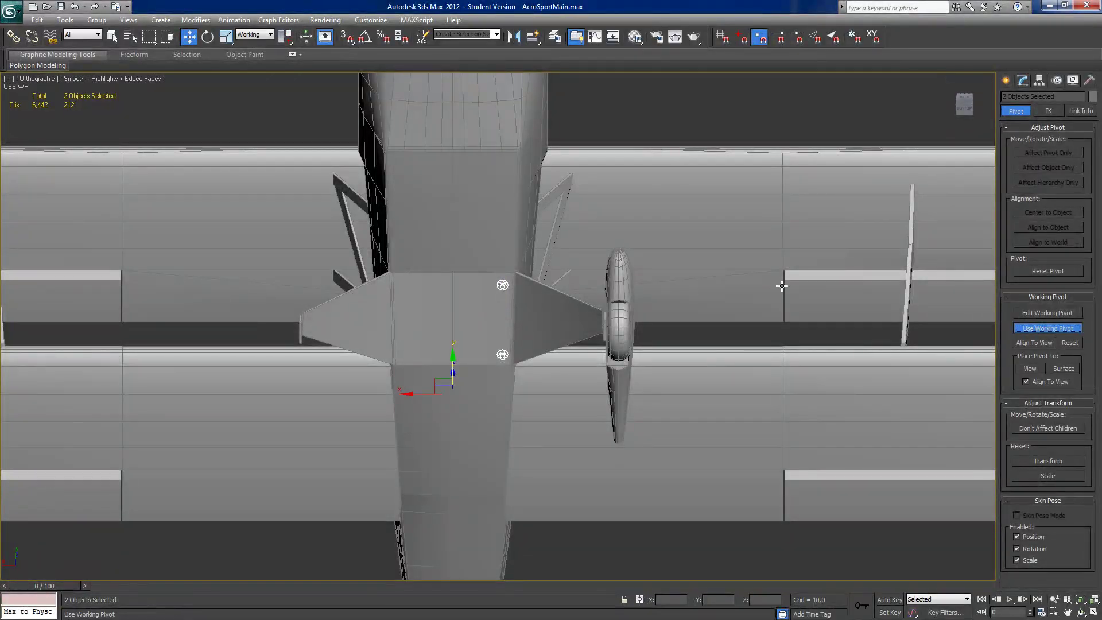
pyautogui.click(517, 39)
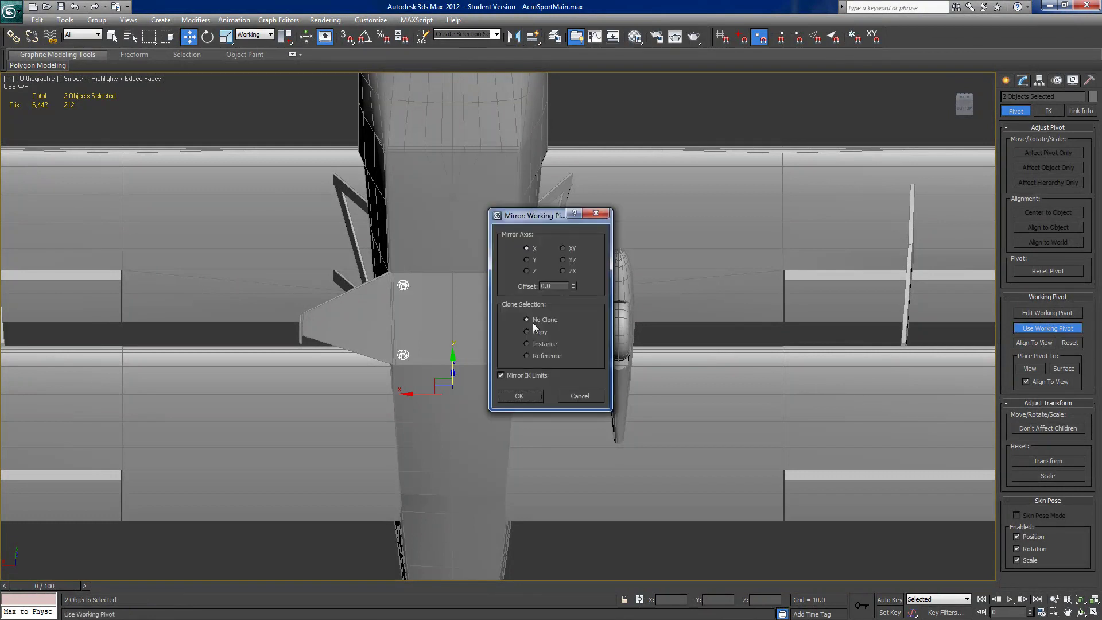
pyautogui.click(523, 393)
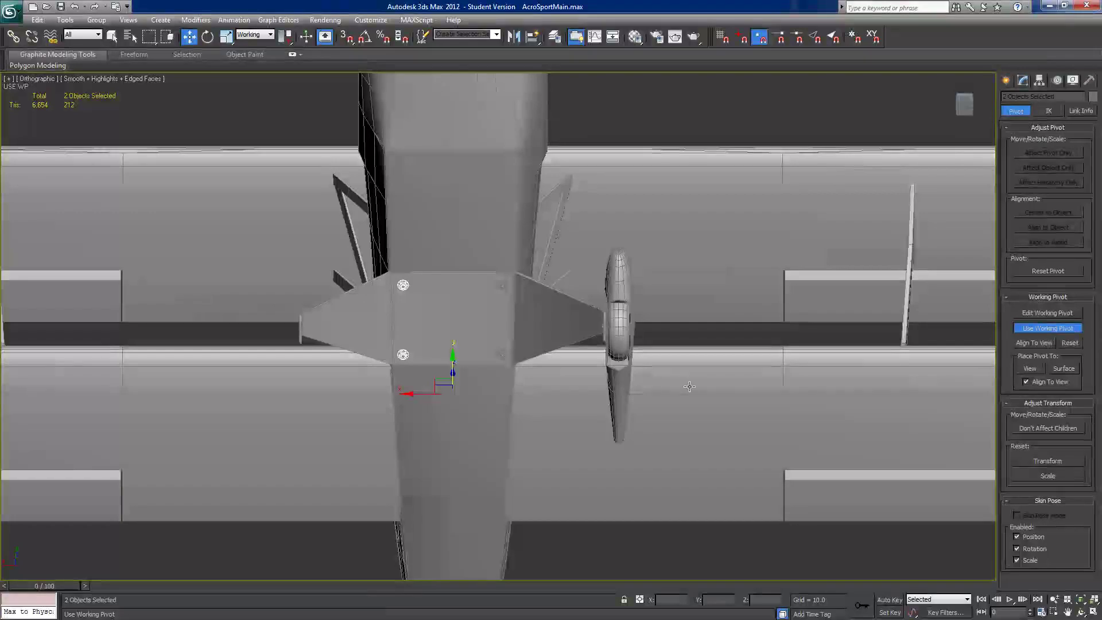
# - Turn off the working pivot and apply a Symmetry modifier with mirror axis Z to the landing gear strut
pyautogui.click(1048, 331)
pyautogui.click(577, 320)
pyautogui.keyDown('alt'); pyautogui.moveTo(576, 321); pyautogui.dragTo(620, 356, button='middle'); pyautogui.keyUp('alt')
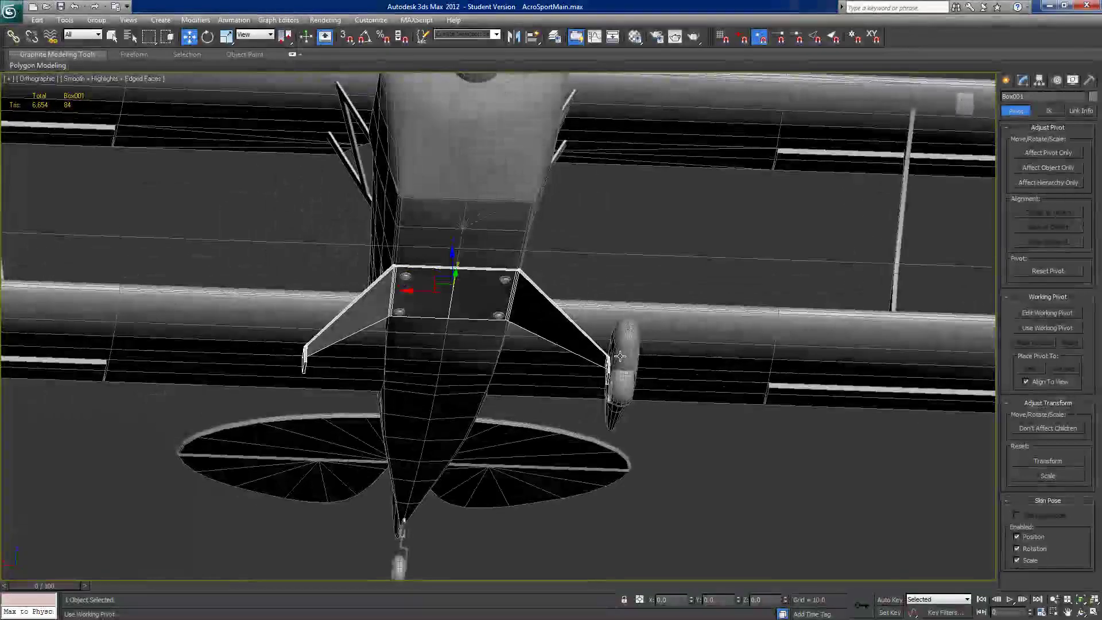
pyautogui.scroll(3, 620, 356)
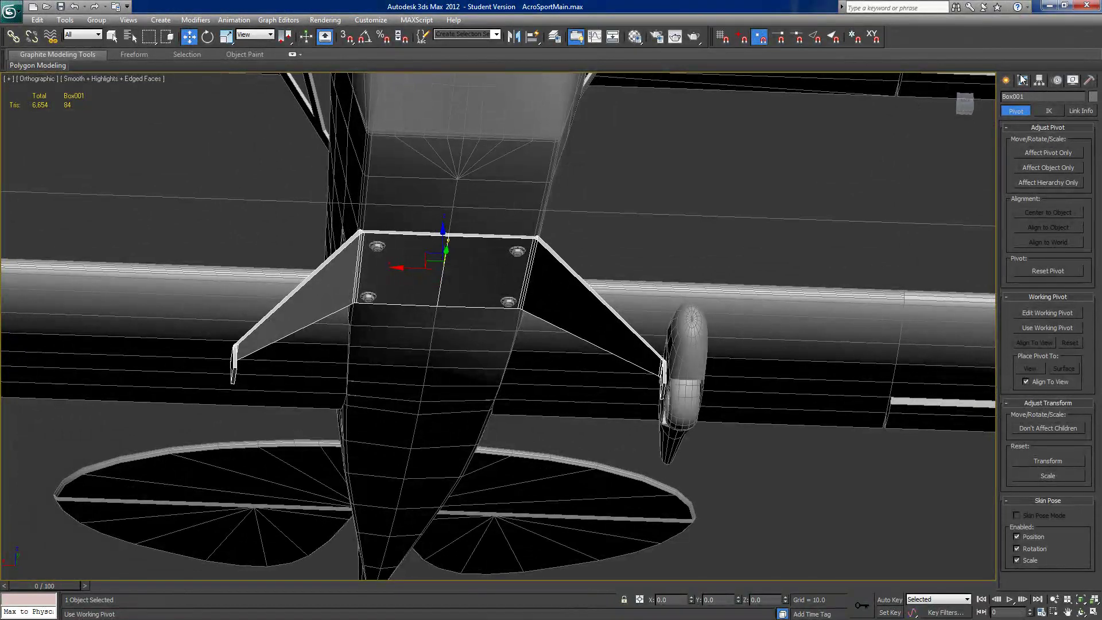
pyautogui.click(1023, 80)
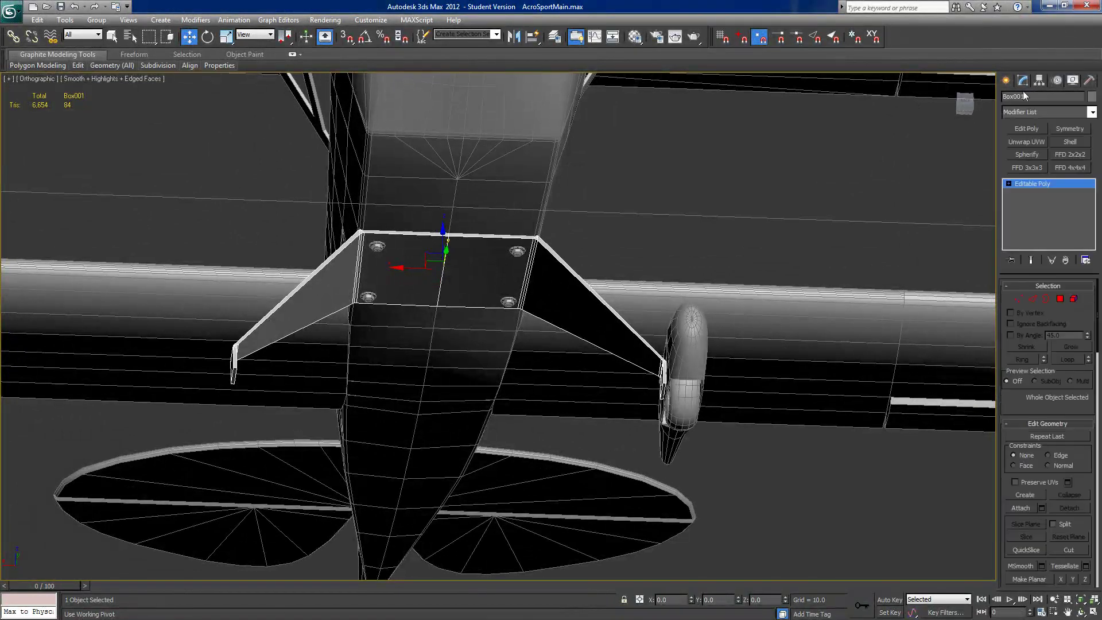
pyautogui.click(1058, 129)
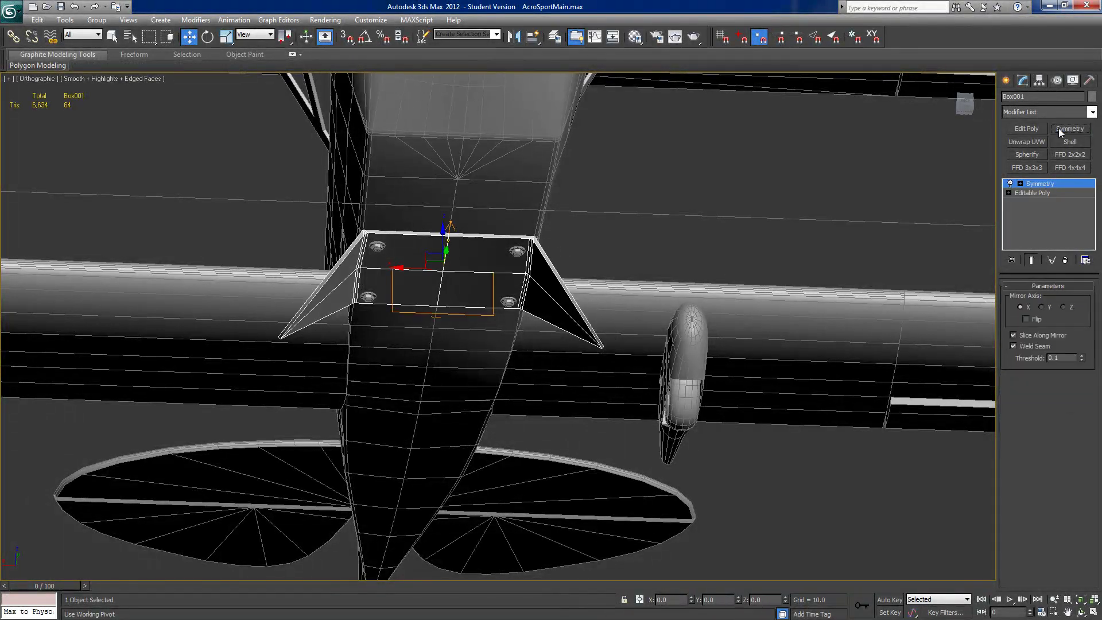
pyautogui.click(1042, 308)
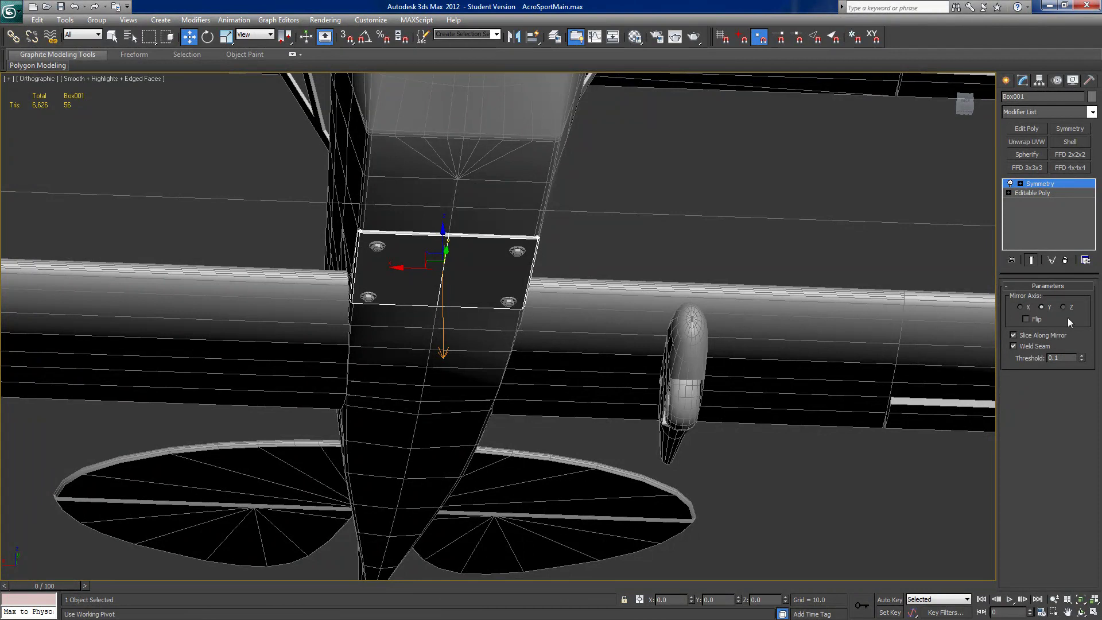
pyautogui.click(1063, 307)
# - Enable Flip on the strut's Symmetry modifier and check both legs
pyautogui.keyDown('alt'); pyautogui.moveTo(727, 393); pyautogui.dragTo(664, 364, button='middle'); pyautogui.keyUp('alt')
pyautogui.scroll(3, 663, 364)
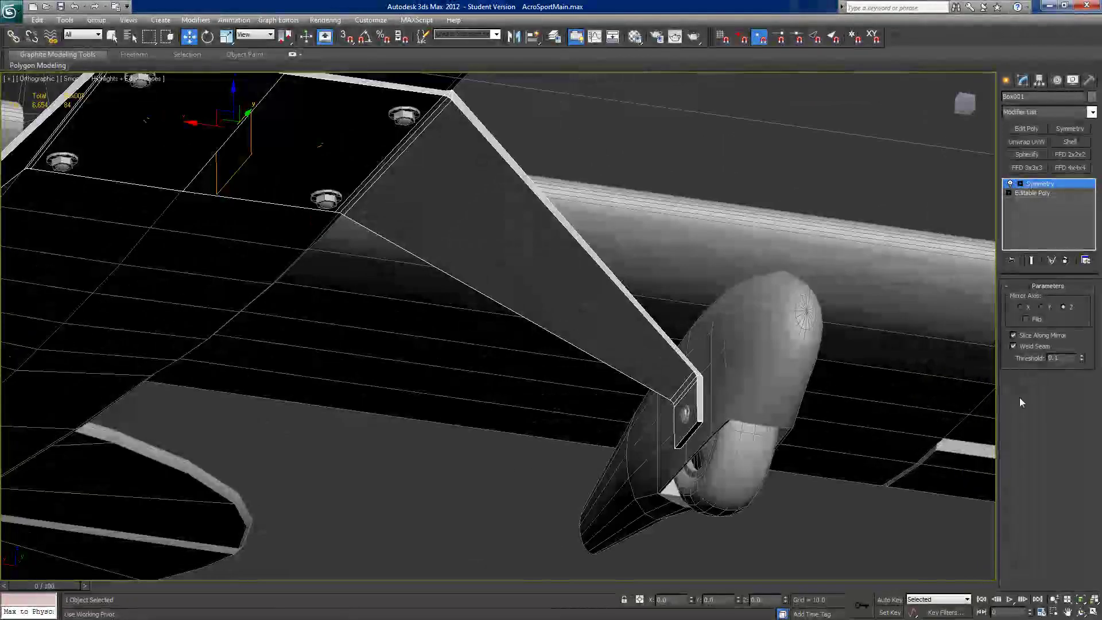
pyautogui.click(1027, 319)
pyautogui.click(1026, 319)
pyautogui.click(1026, 319)
pyautogui.keyDown('alt'); pyautogui.moveTo(874, 418); pyautogui.dragTo(819, 438, button='middle'); pyautogui.keyUp('alt')
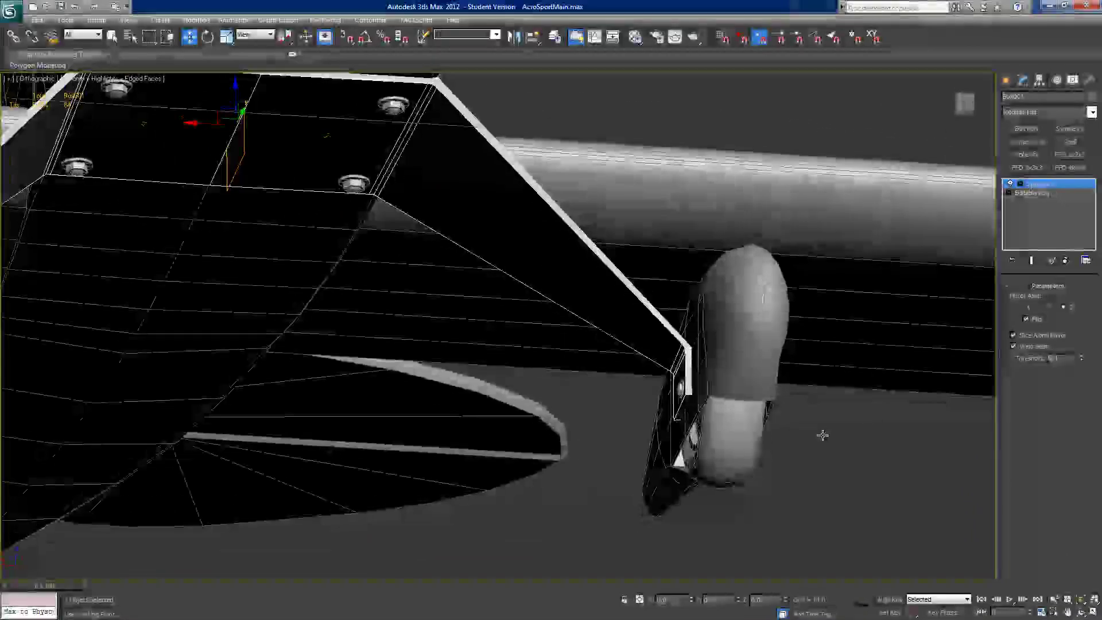
pyautogui.moveTo(580, 377); pyautogui.dragTo(767, 432, button='middle')
pyautogui.scroll(-2, 790, 418)
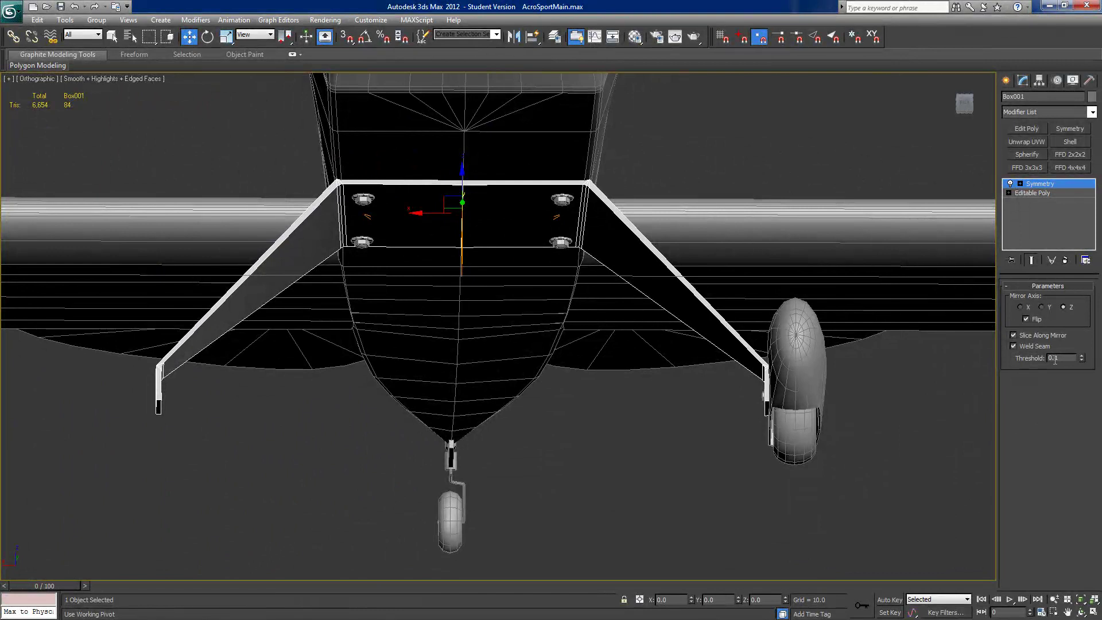
# - Set the Symmetry weld threshold to 0.01 and collapse the modifier into the strut's editable poly
pyautogui.write('0.01')
pyautogui.rightClick(1033, 187)
pyautogui.click(1002, 290)
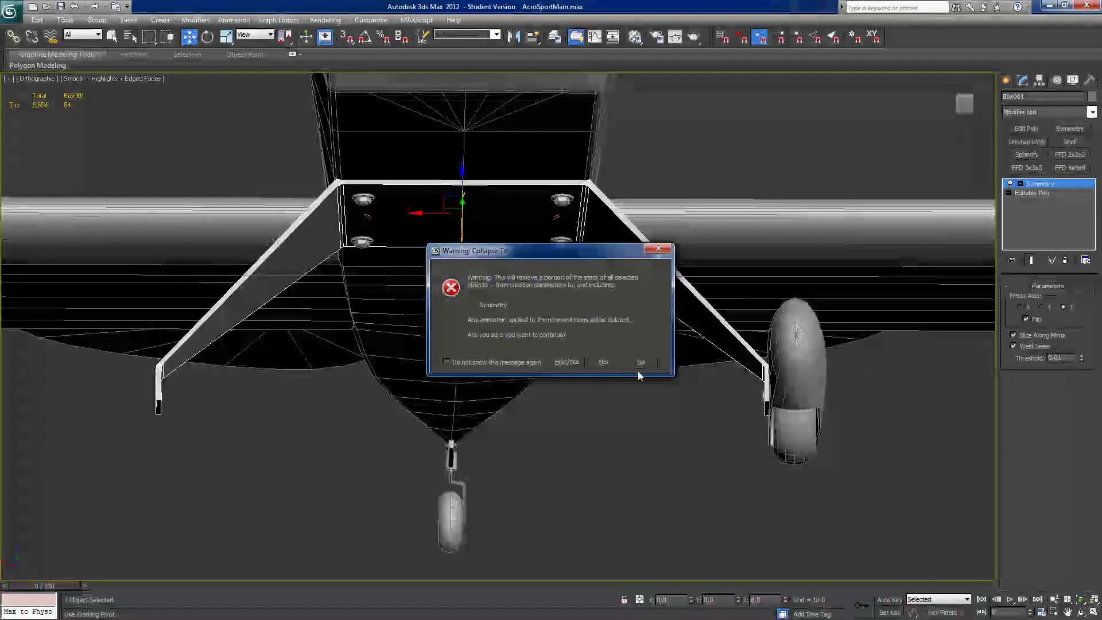
pyautogui.click(603, 362)
# - Mirror the wheel and its fairing across X about the working pivot as a copy, and turn the working pivot off
pyautogui.keyDown('ctrl'); pyautogui.click(799, 401); pyautogui.keyUp('ctrl')
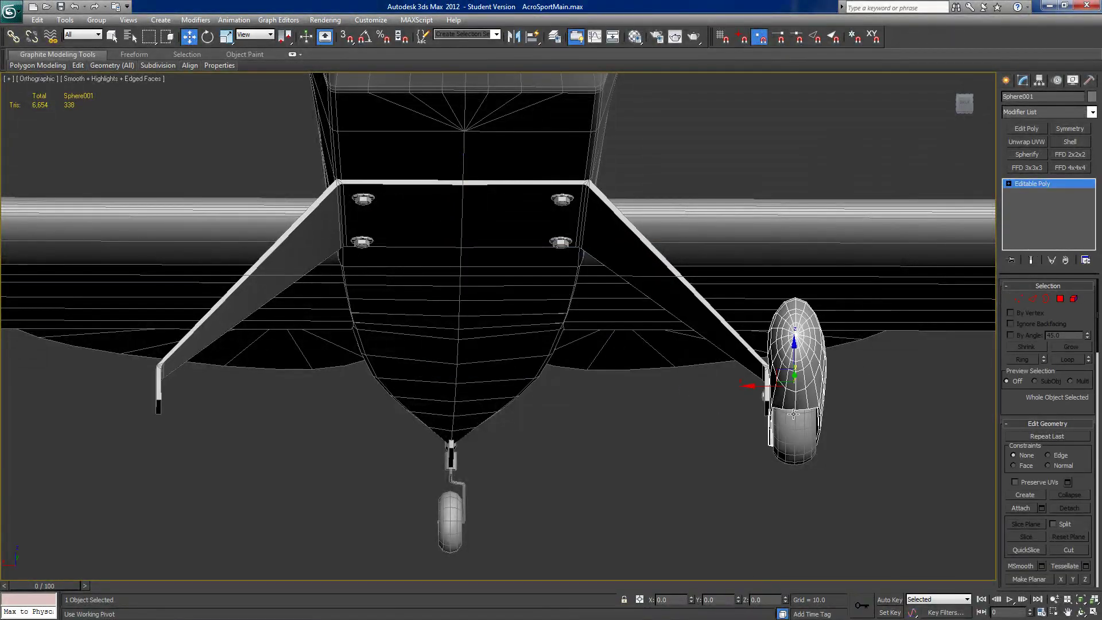
pyautogui.keyDown('alt'); pyautogui.moveTo(791, 424); pyautogui.dragTo(855, 427, button='middle'); pyautogui.keyUp('alt')
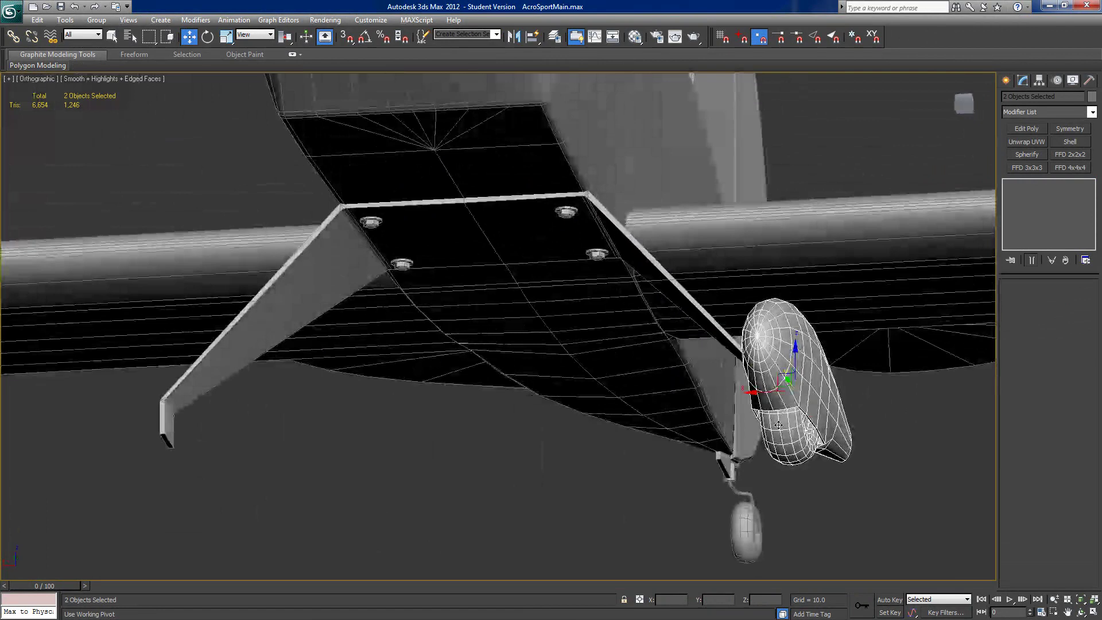
pyautogui.click(1038, 81)
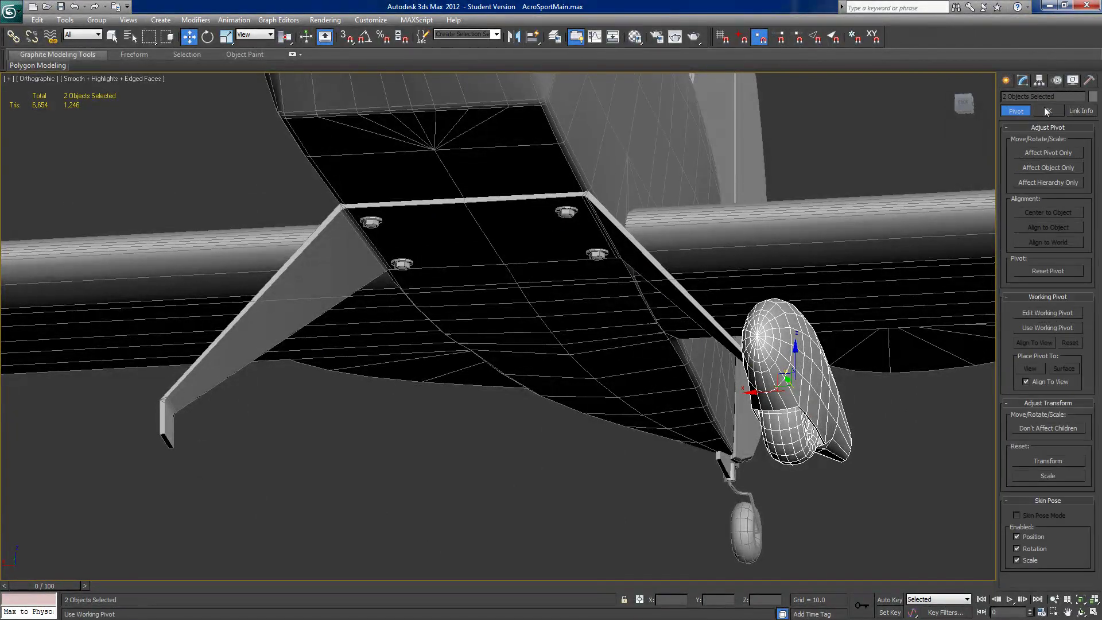
pyautogui.click(1038, 327)
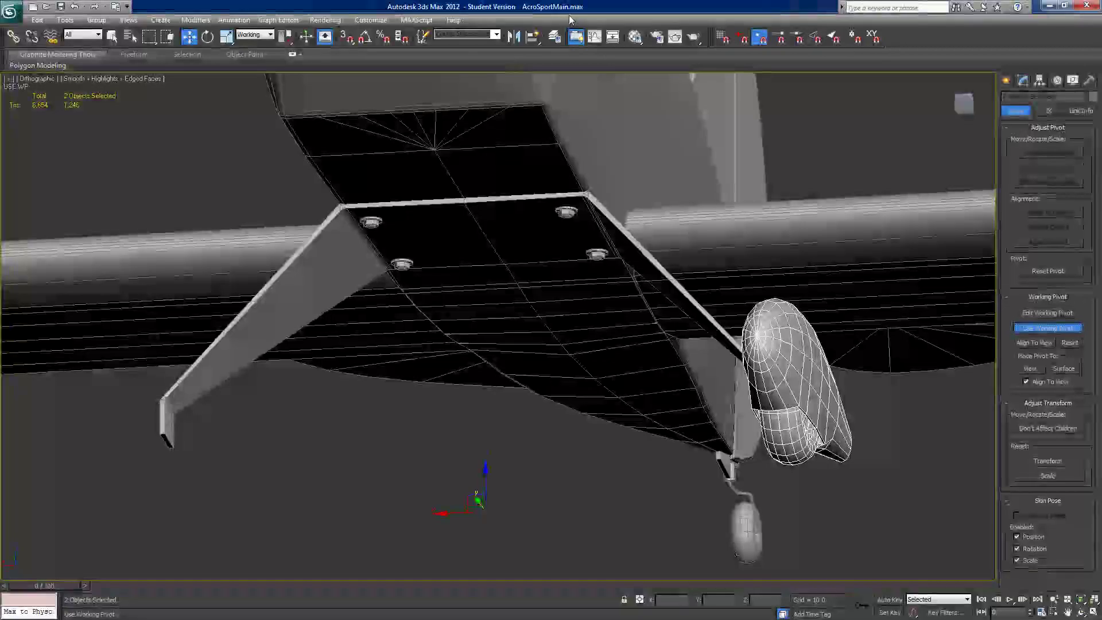
pyautogui.click(513, 36)
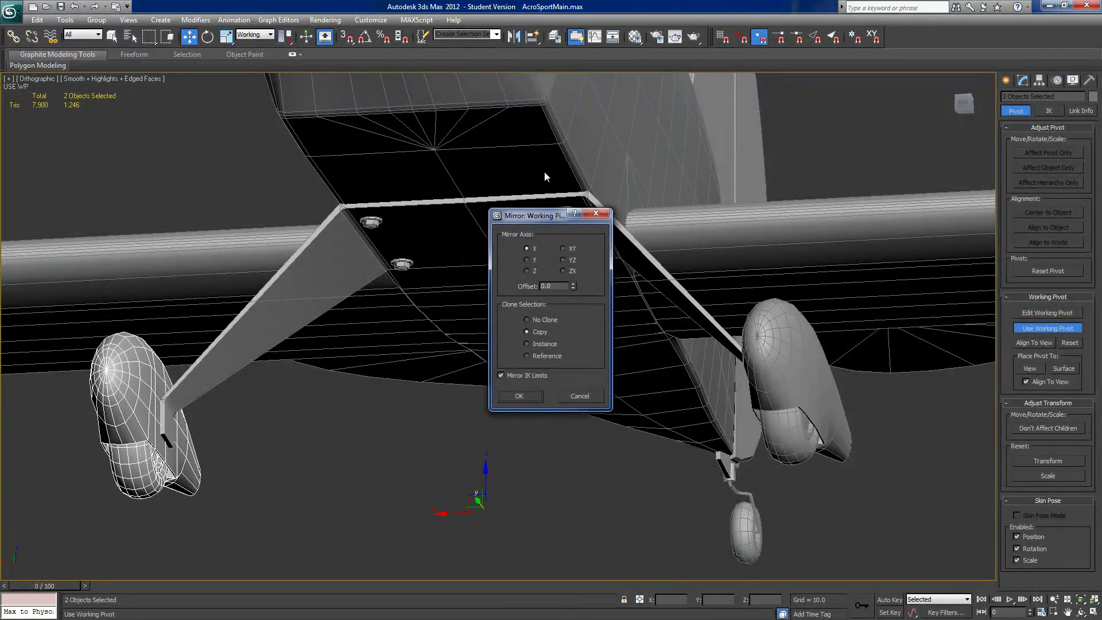
pyautogui.click(520, 395)
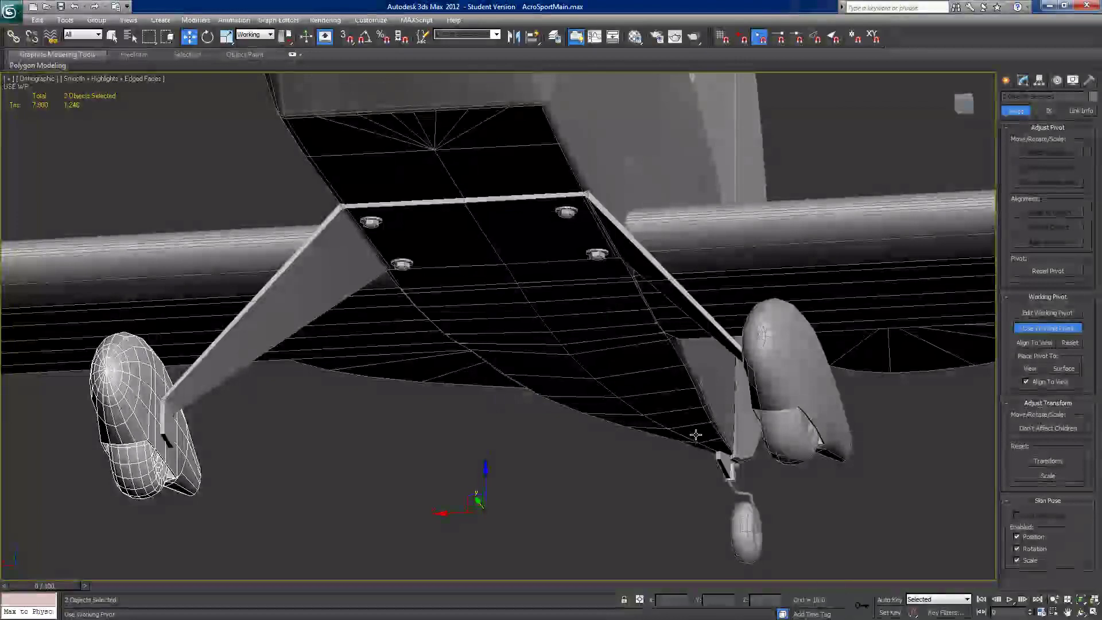
pyautogui.click(1027, 332)
# - Select the lower-end vertices of both strut legs and move them to about Y 6.37 and Z 4.44
pyautogui.moveTo(669, 406); pyautogui.dragTo(794, 420, button='middle')
pyautogui.scroll(5, 670, 392)
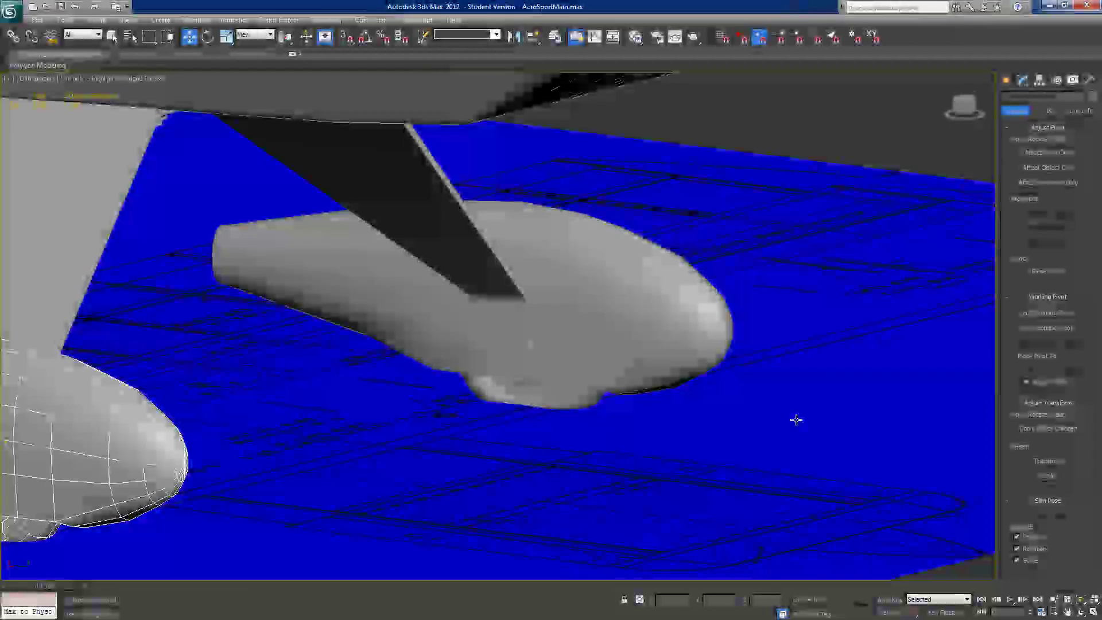
pyautogui.click(487, 285)
pyautogui.click(1023, 80)
pyautogui.click(1020, 298)
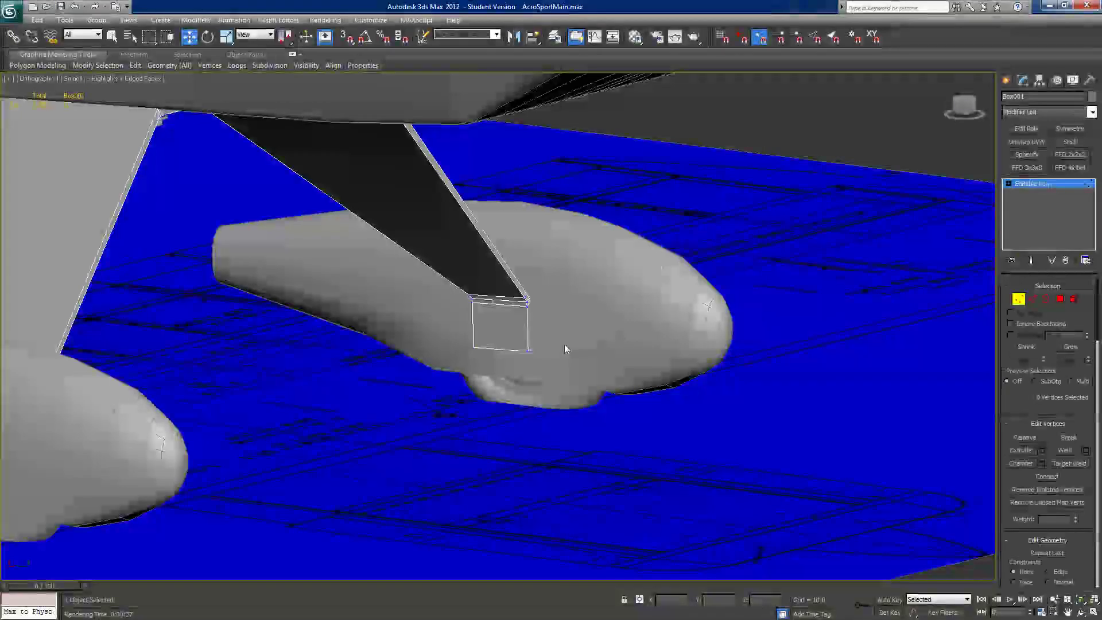
pyautogui.moveTo(563, 343); pyautogui.dragTo(701, 342, button='middle')
pyautogui.moveTo(590, 381); pyautogui.dragTo(753, 232)
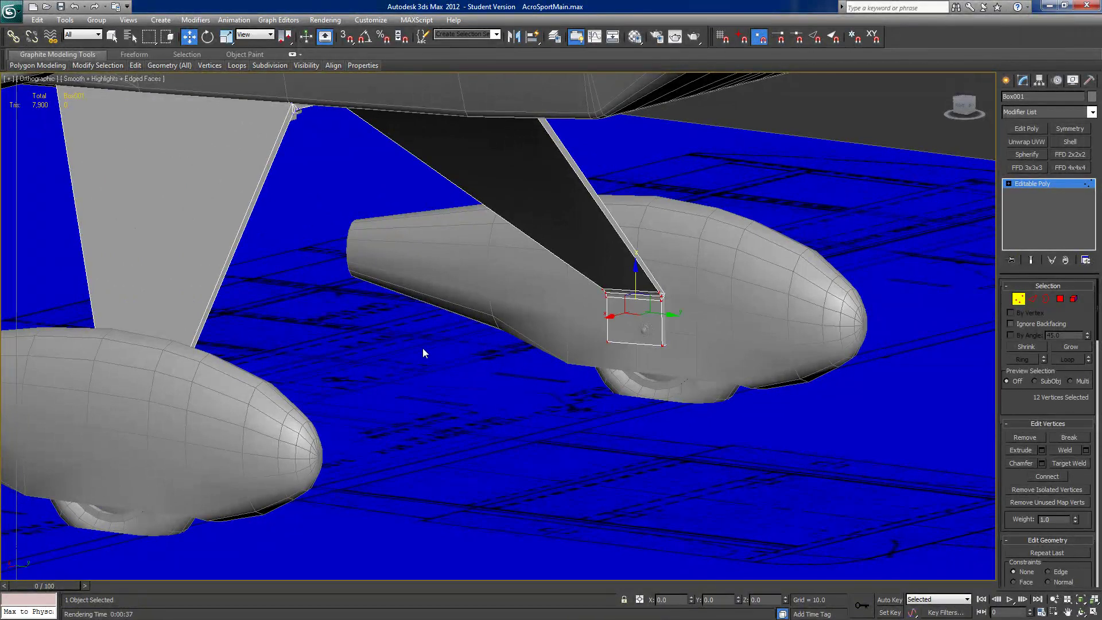
pyautogui.keyDown('ctrl'); pyautogui.moveTo(67, 550); pyautogui.dragTo(274, 265); pyautogui.keyUp('ctrl')
pyautogui.moveTo(425, 387)
pyautogui.keyDown('alt'); pyautogui.mouseDown(button='middle')
pyautogui.moveTo(438, 374)
pyautogui.moveTo(425, 376)
pyautogui.mouseUp(button='middle'); pyautogui.keyUp('alt')
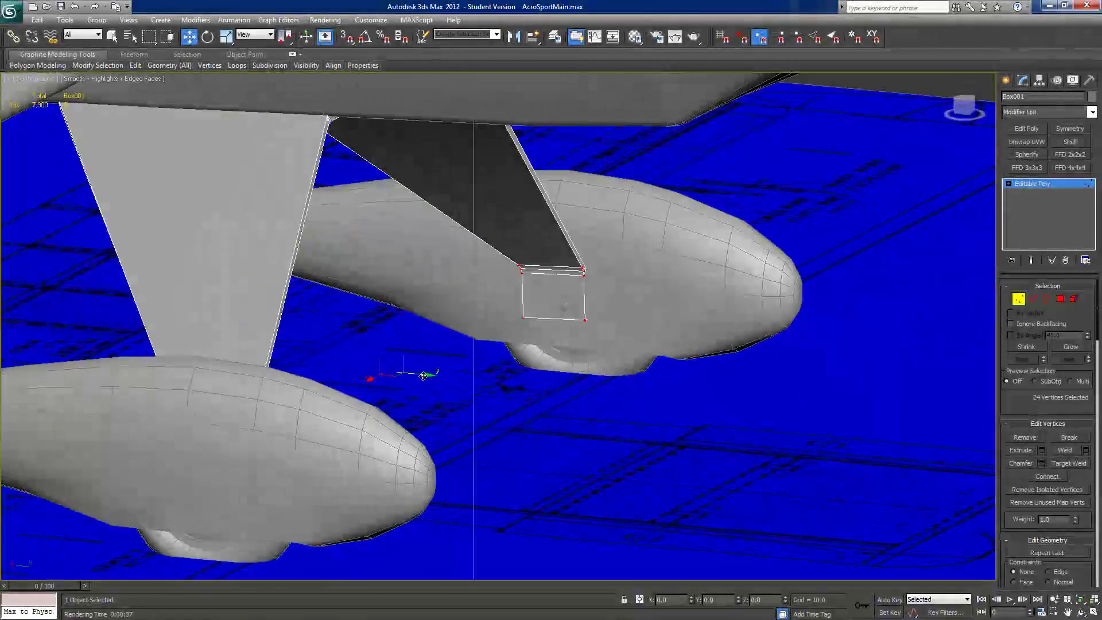
pyautogui.moveTo(423, 374); pyautogui.dragTo(435, 374)
pyautogui.moveTo(397, 326); pyautogui.dragTo(400, 335)
# - Show the landing gear in the Back view and hide everything except the strut
pyautogui.keyDown('alt'); pyautogui.moveTo(433, 348); pyautogui.dragTo(365, 345, button='middle'); pyautogui.keyUp('alt')
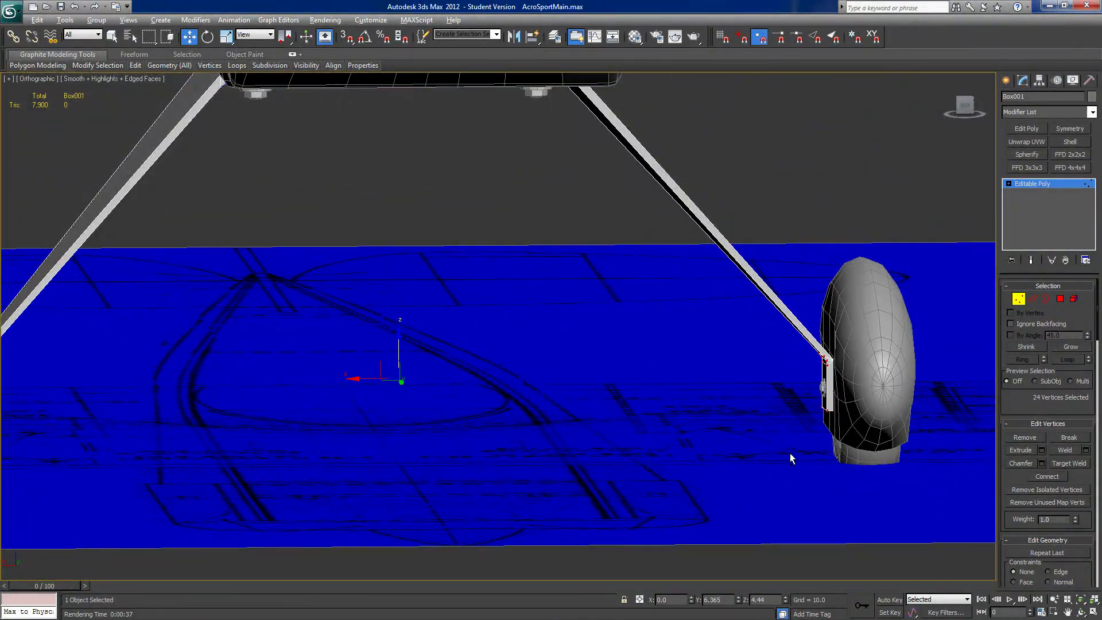
pyautogui.click(967, 110)
pyautogui.rightClick(641, 320)
pyautogui.click(664, 281)
# - Select the flange vertices at both legs' lower ends, bring back the hidden parts, scale the vertices slightly along X and return to object level
pyautogui.moveTo(572, 295); pyautogui.dragTo(564, 199, button='middle')
pyautogui.scroll(4, 564, 202)
pyautogui.moveTo(647, 194); pyautogui.dragTo(575, 289, button='middle')
pyautogui.scroll(3, 606, 327)
pyautogui.moveTo(651, 402); pyautogui.dragTo(649, 401)
pyautogui.moveTo(378, 367); pyautogui.dragTo(918, 436, button='middle')
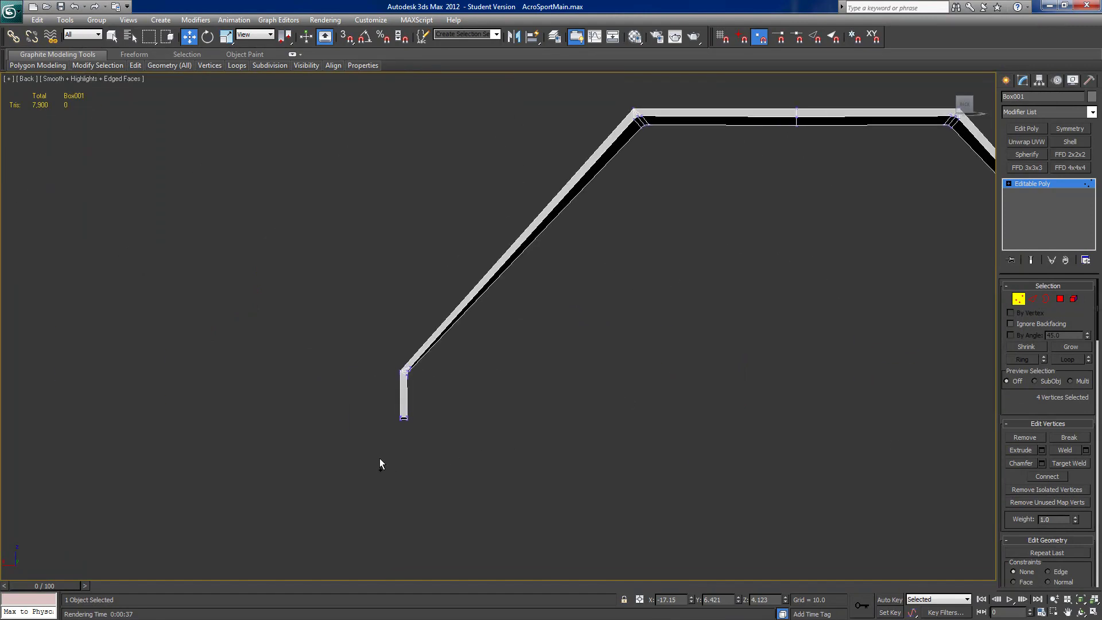
pyautogui.rightClick(774, 362)
pyautogui.click(797, 311)
pyautogui.moveTo(787, 314); pyautogui.dragTo(452, 260, button='middle')
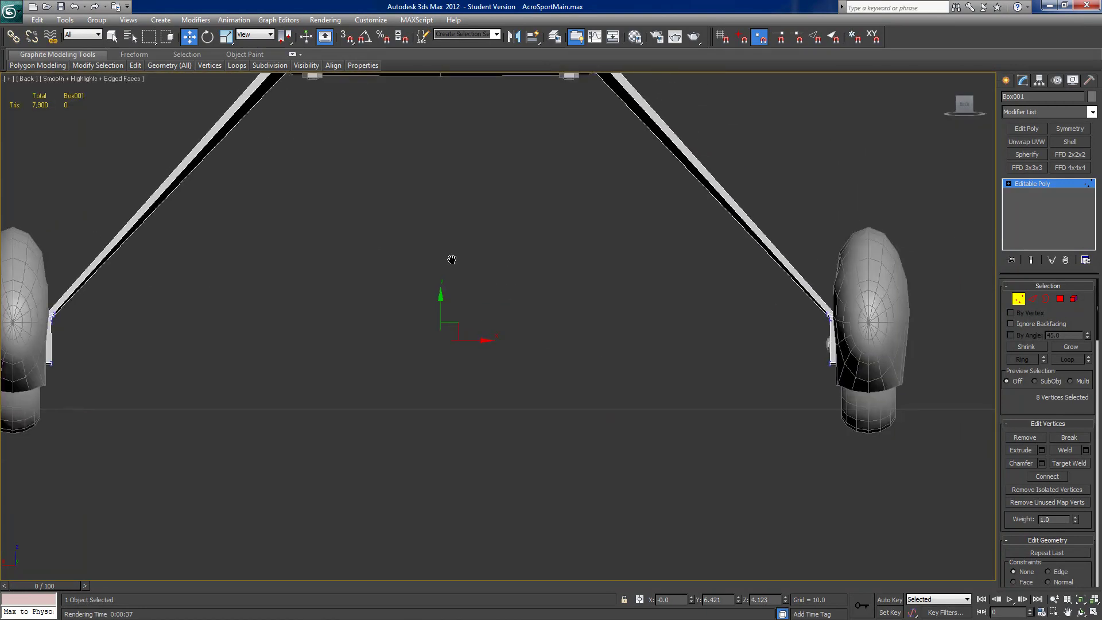
pyautogui.click(227, 38)
pyautogui.moveTo(491, 341); pyautogui.dragTo(492, 341)
pyautogui.keyDown('alt'); pyautogui.moveTo(533, 344); pyautogui.dragTo(621, 366, button='middle'); pyautogui.keyUp('alt')
pyautogui.click(1018, 299)
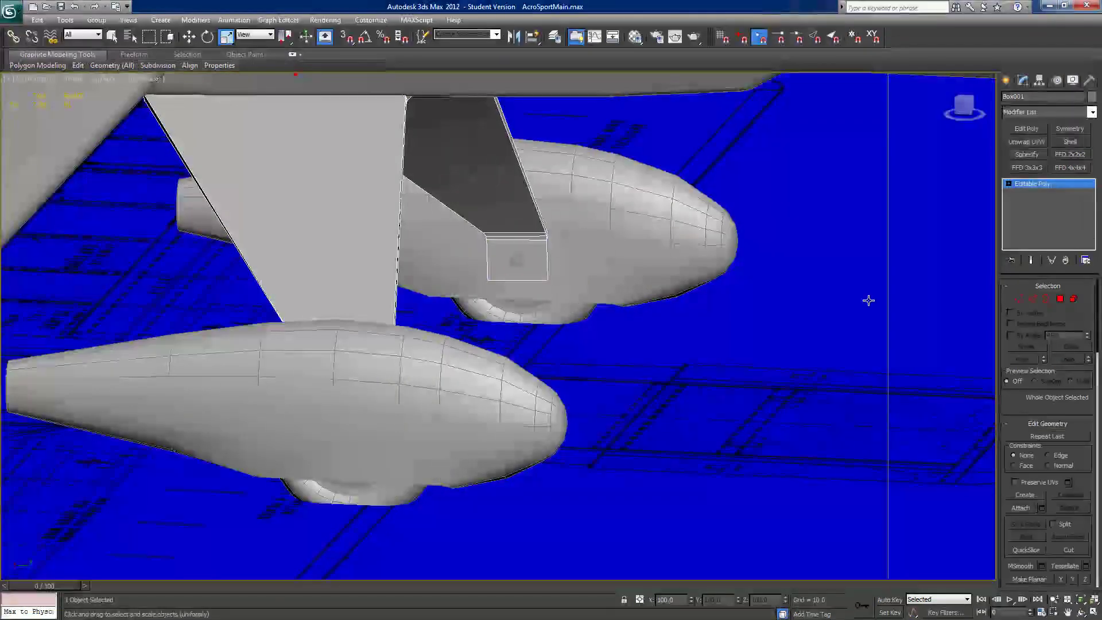
# - Mirror the bolt on the strut's lower flange across X about the working pivot as a copy for the opposite leg
pyautogui.click(515, 261)
pyautogui.keyDown('alt'); pyautogui.moveTo(723, 327); pyautogui.dragTo(918, 244, button='middle'); pyautogui.keyUp('alt')
pyautogui.click(1037, 81)
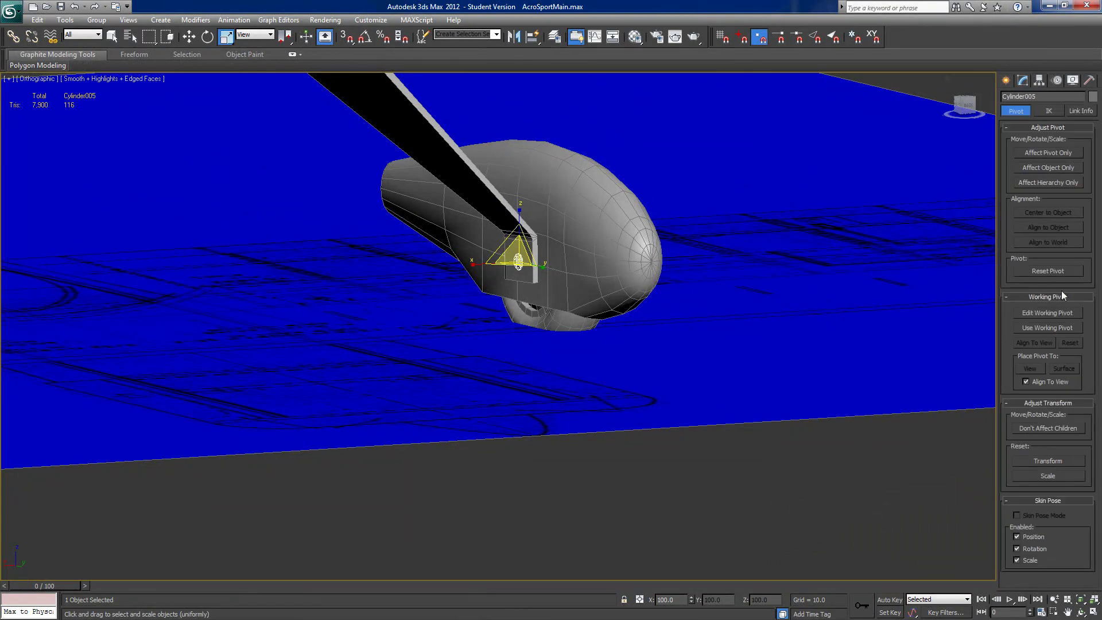
pyautogui.click(1051, 327)
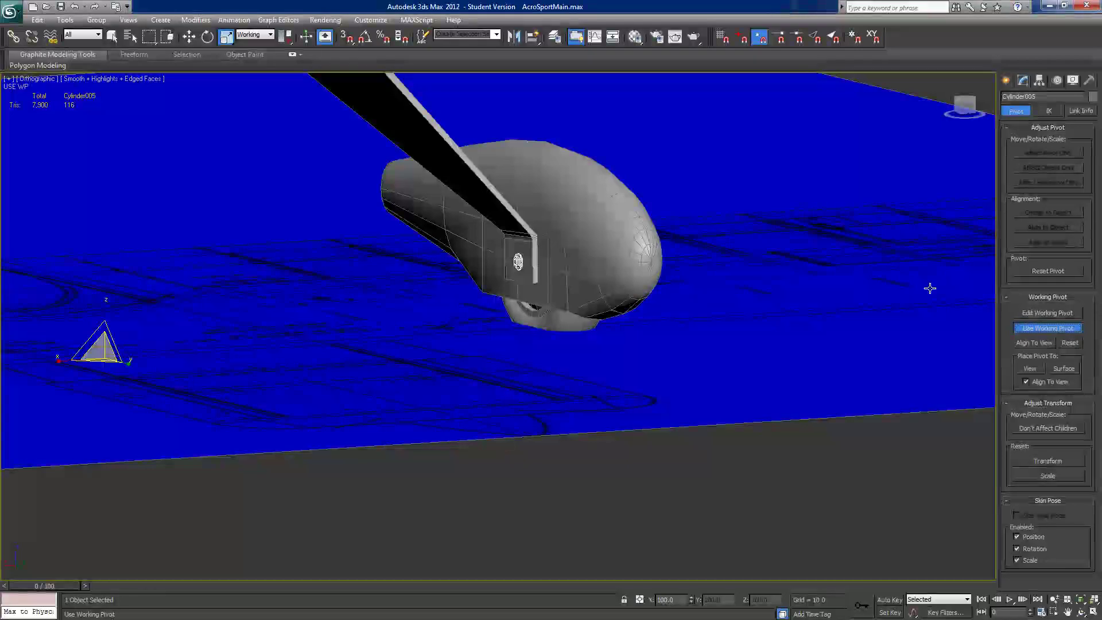
pyautogui.click(514, 37)
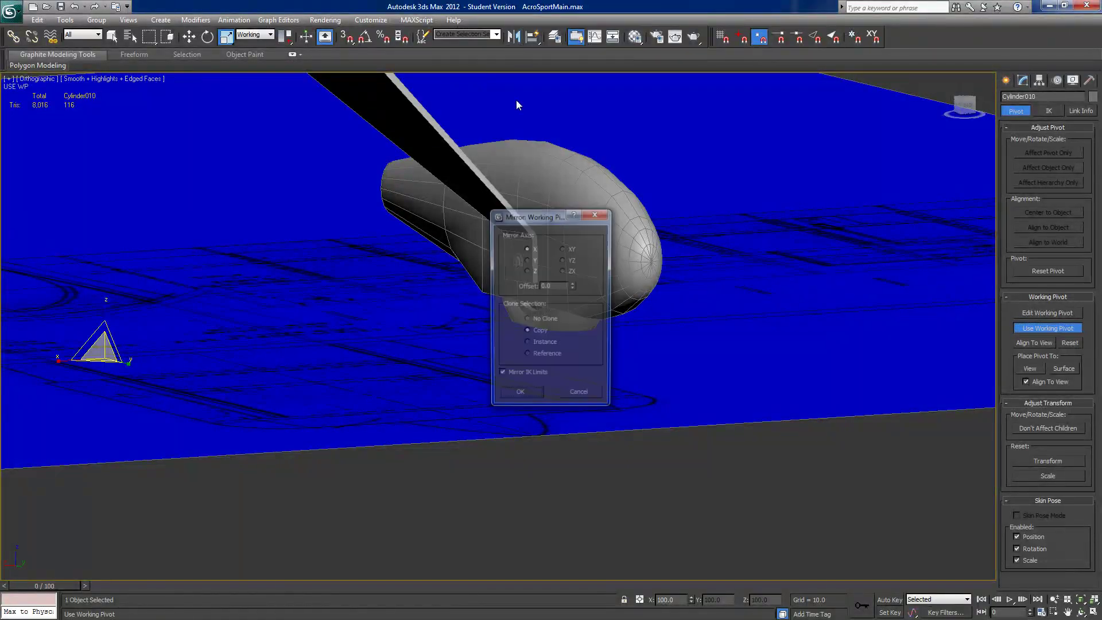
pyautogui.click(533, 399)
pyautogui.click(1015, 331)
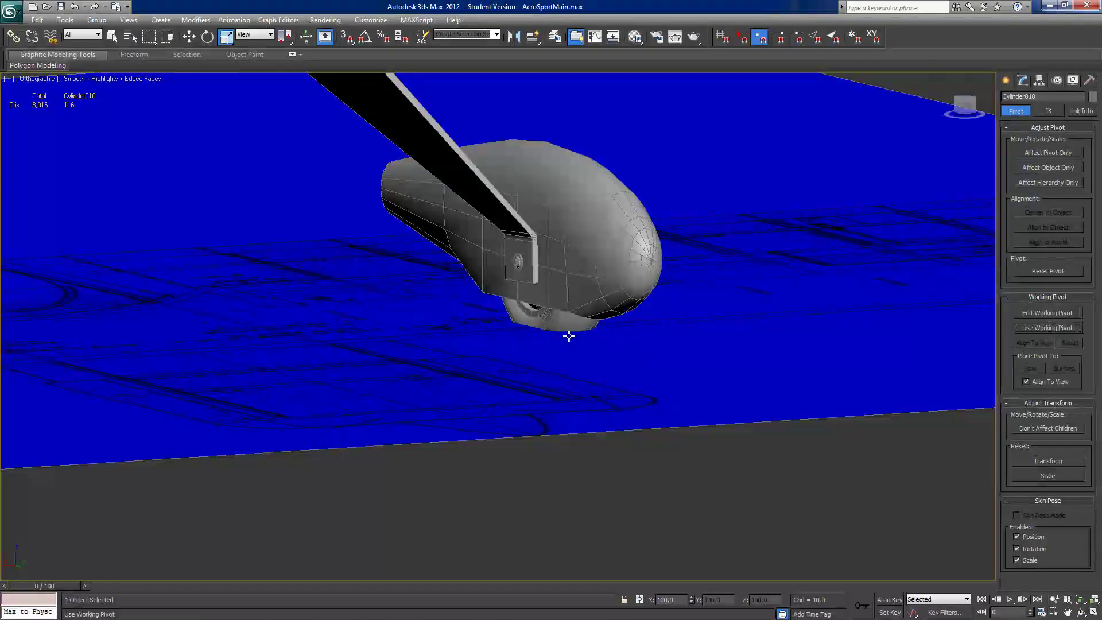
# - Examine the whole aircraft from below, the front and above, including the landing gear, cockpit opening and nose
pyautogui.moveTo(568, 334); pyautogui.dragTo(905, 391, button='middle')
pyautogui.scroll(-5, 905, 391)
pyautogui.keyDown('alt'); pyautogui.moveTo(674, 364); pyautogui.dragTo(615, 362, button='middle'); pyautogui.keyUp('alt')
pyautogui.moveTo(589, 240); pyautogui.dragTo(450, 325, button='middle')
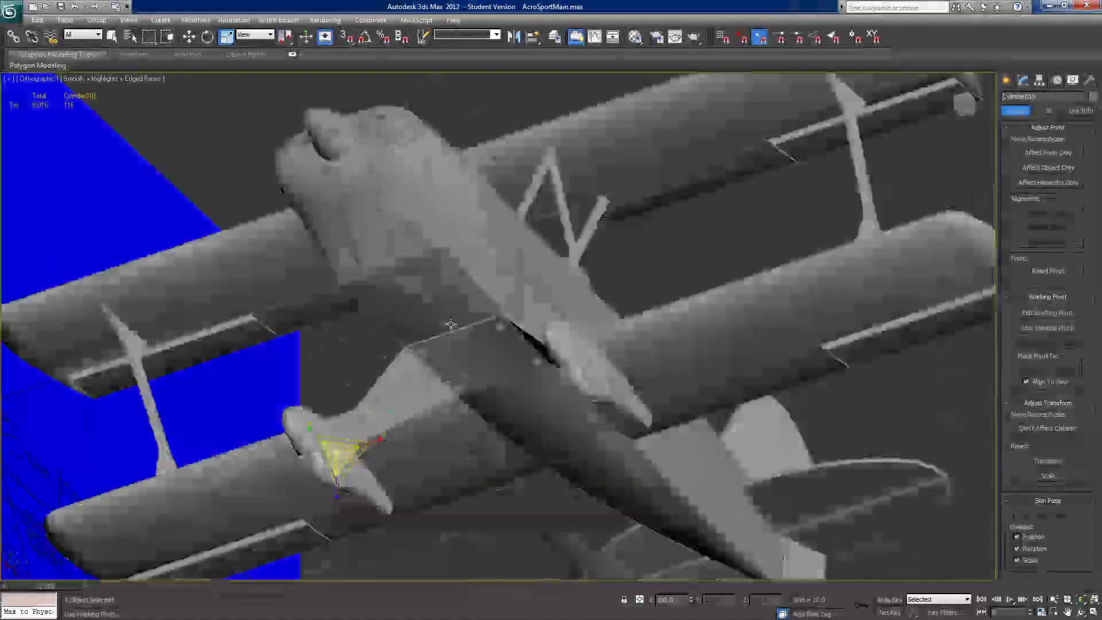
pyautogui.keyDown('alt'); pyautogui.moveTo(450, 325); pyautogui.dragTo(888, 234, button='middle'); pyautogui.keyUp('alt')
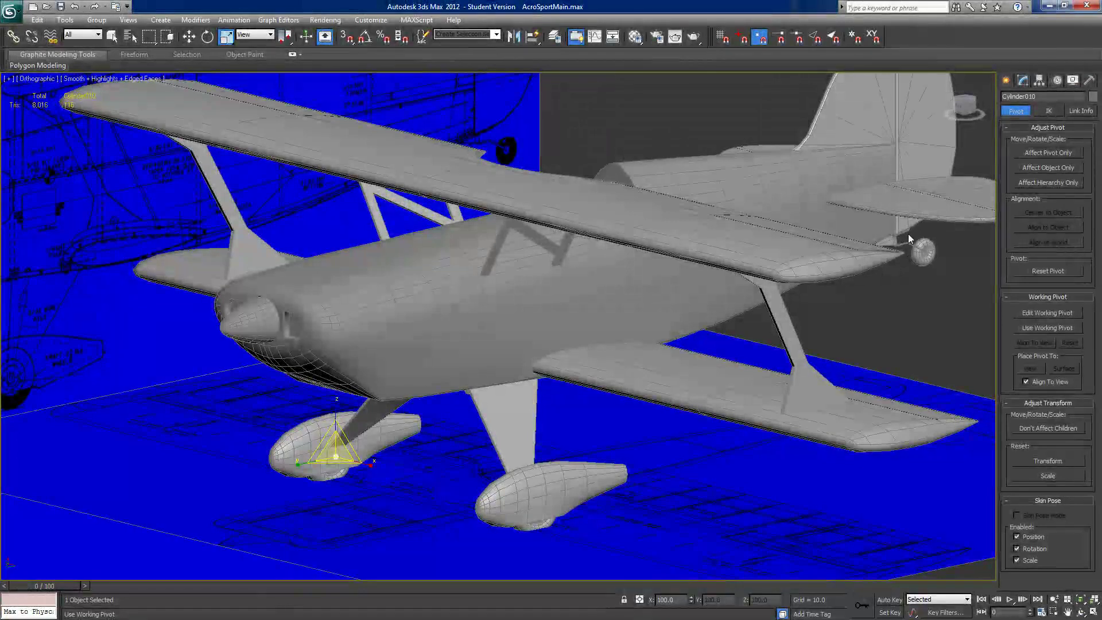
pyautogui.keyDown('alt'); pyautogui.moveTo(514, 372); pyautogui.dragTo(549, 372, button='middle'); pyautogui.keyUp('alt')
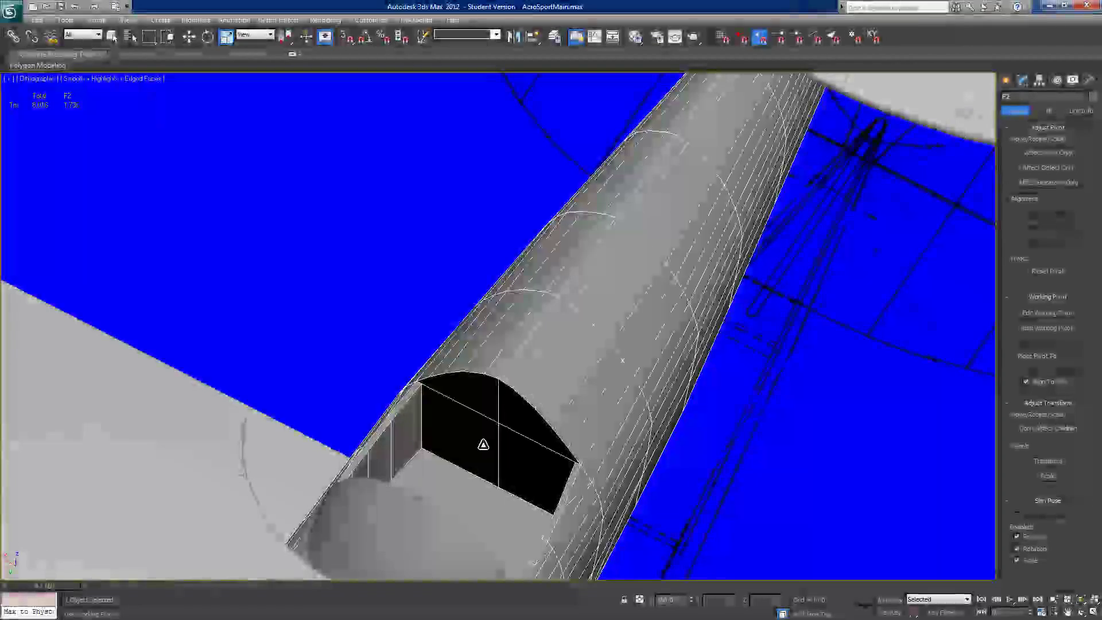
pyautogui.keyDown('alt'); pyautogui.moveTo(517, 373); pyautogui.dragTo(551, 356, button='middle'); pyautogui.keyUp('alt')
pyautogui.keyDown('alt'); pyautogui.moveTo(484, 402); pyautogui.dragTo(492, 344, button='middle'); pyautogui.keyUp('alt')
pyautogui.scroll(-5, 493, 343)
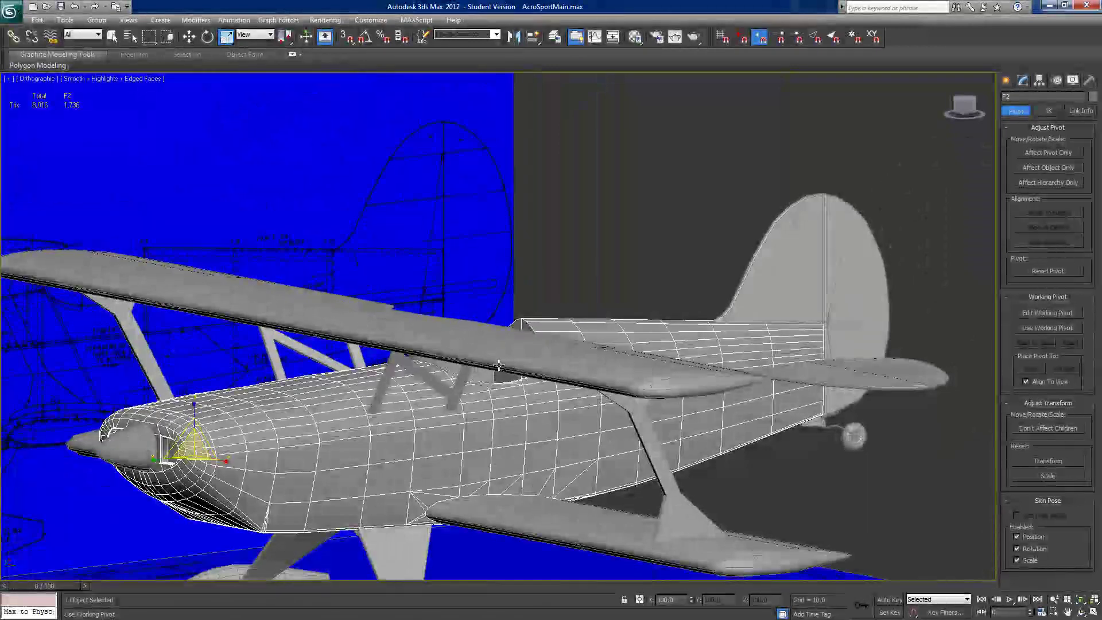
pyautogui.scroll(-3, 492, 343)
pyautogui.moveTo(505, 357)
pyautogui.keyDown('alt'); pyautogui.mouseDown(button='middle')
pyautogui.moveTo(510, 370)
pyautogui.moveTo(521, 364)
pyautogui.mouseUp(button='middle'); pyautogui.keyUp('alt')
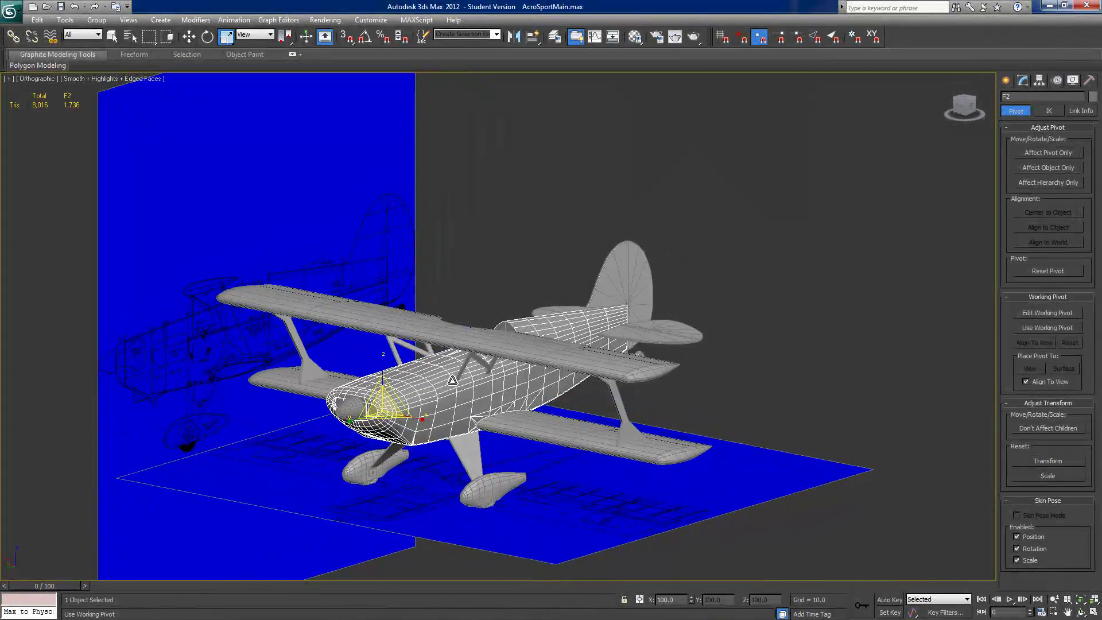
pyautogui.moveTo(195, 409); pyautogui.dragTo(361, 423, button='middle')
pyautogui.scroll(5, 362, 423)
pyautogui.moveTo(247, 423); pyautogui.dragTo(458, 305, button='middle')
pyautogui.scroll(-2, 457, 305)
pyautogui.moveTo(264, 451); pyautogui.dragTo(289, 436, button='middle')
pyautogui.moveTo(338, 365); pyautogui.dragTo(205, 361, button='middle')
pyautogui.scroll(-5, 205, 361)
pyautogui.keyDown('alt'); pyautogui.moveTo(481, 392); pyautogui.dragTo(301, 383, button='middle'); pyautogui.keyUp('alt')
# - Create a cylinder with radius about 1.15, height about 1.27 and 10 sides beside the nose in the Top view
pyautogui.click(966, 102)
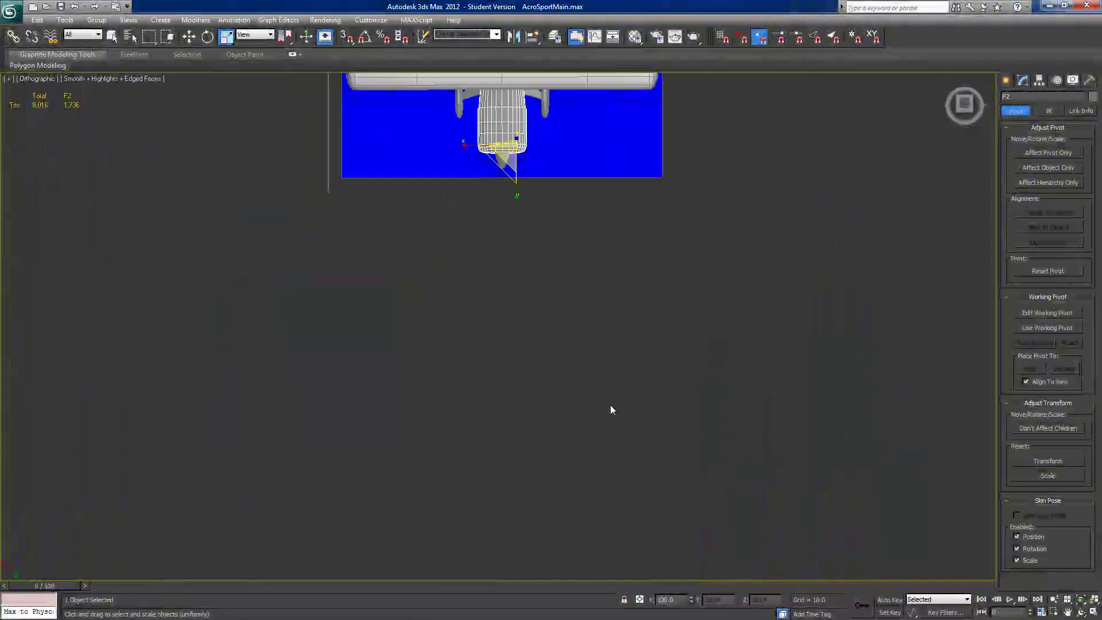
pyautogui.scroll(8, 460, 241)
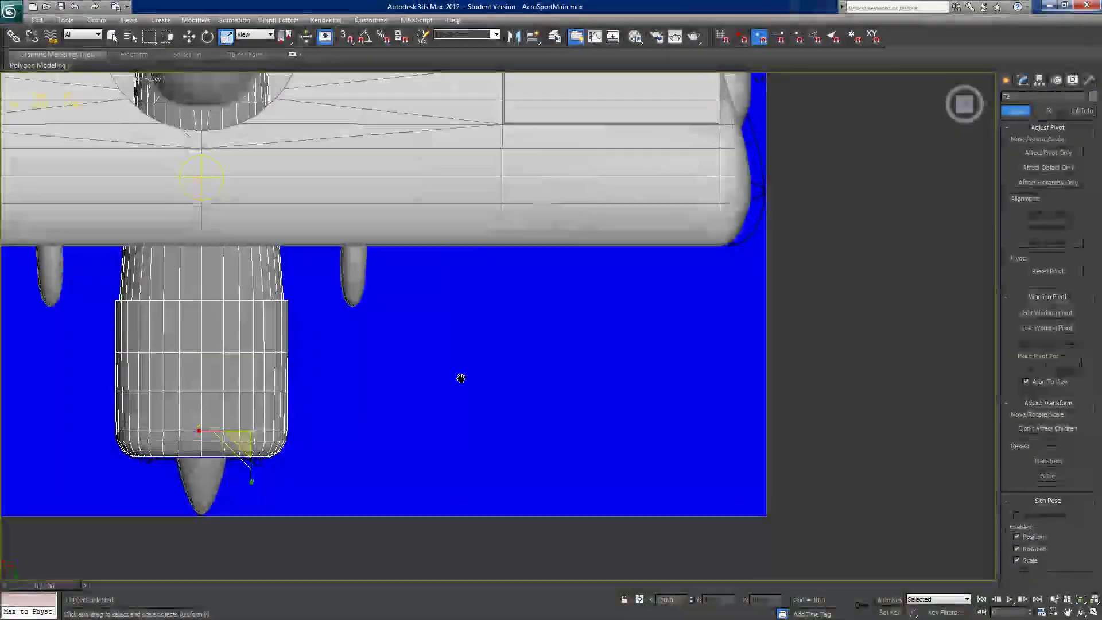
pyautogui.click(1006, 80)
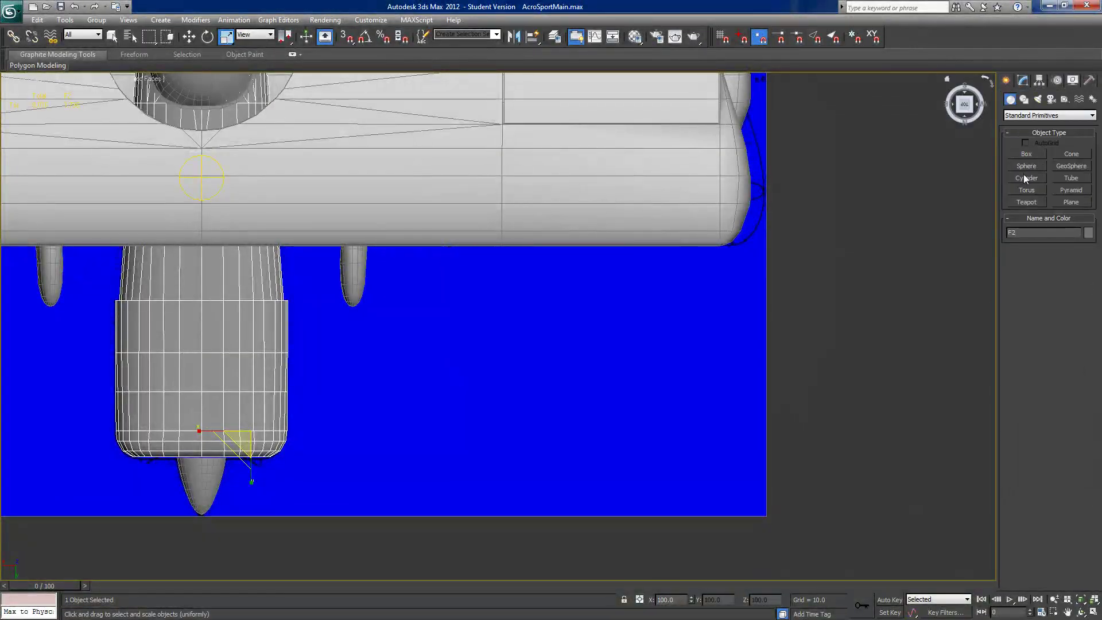
pyautogui.click(1026, 178)
pyautogui.moveTo(526, 382); pyautogui.dragTo(532, 388)
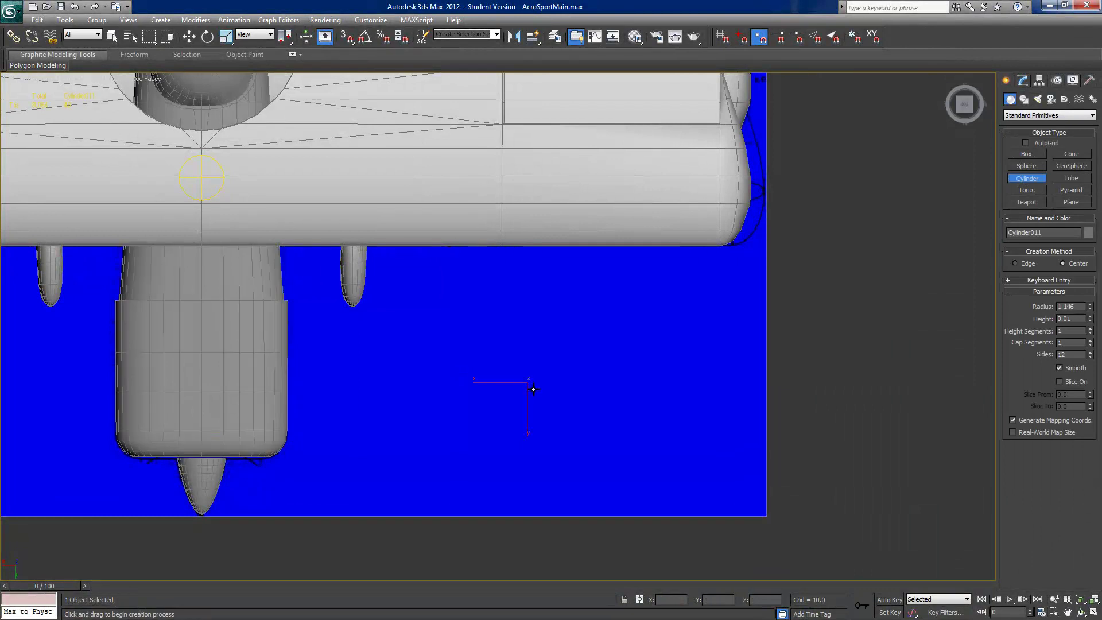
pyautogui.scroll(3, 593, 352)
pyautogui.moveTo(584, 367); pyautogui.dragTo(489, 285, button='middle')
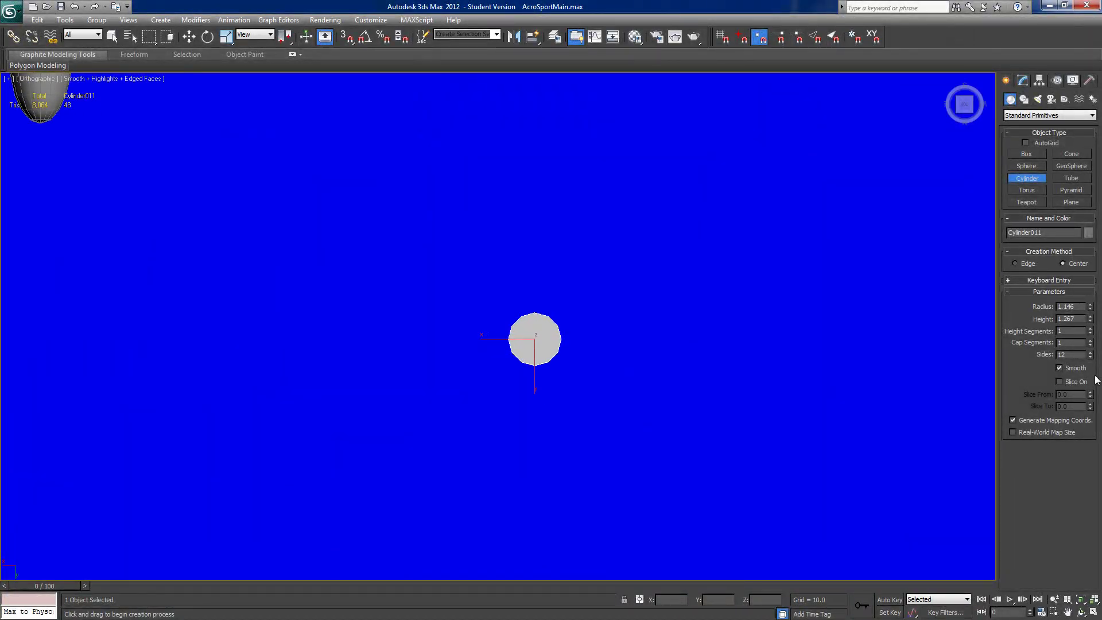
pyautogui.click(1091, 357)
pyautogui.click(1090, 357)
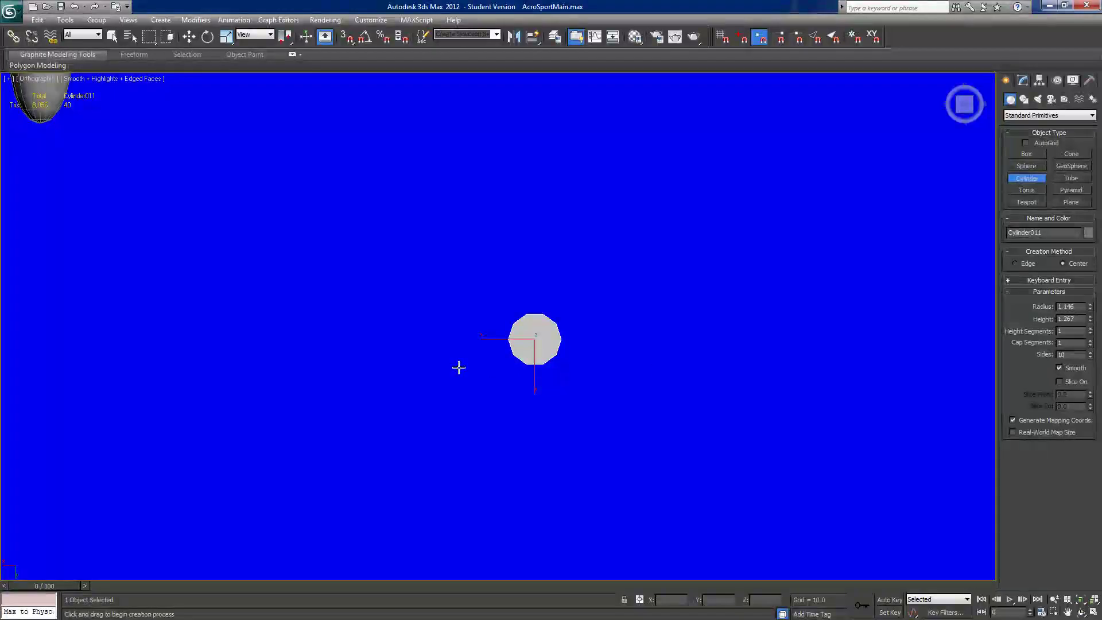
pyautogui.moveTo(492, 352); pyautogui.dragTo(450, 416, button='middle')
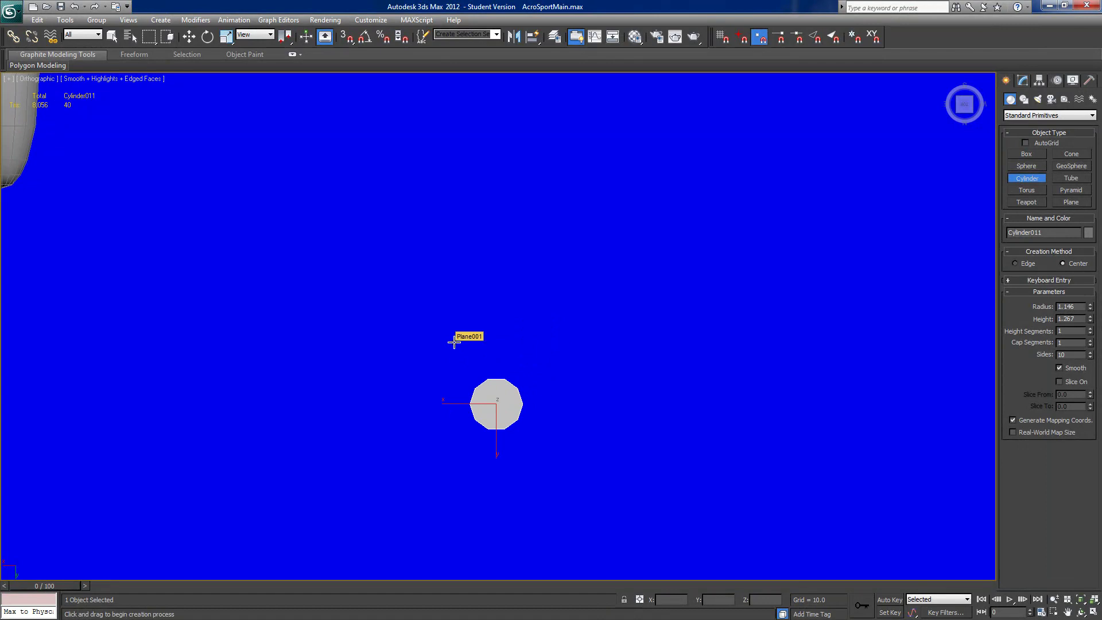
# - Convert the cylinder to an editable poly, flatten the vertices of its fuselage-facing half along X and move them slightly outward
pyautogui.click(1023, 82)
pyautogui.rightClick(1027, 195)
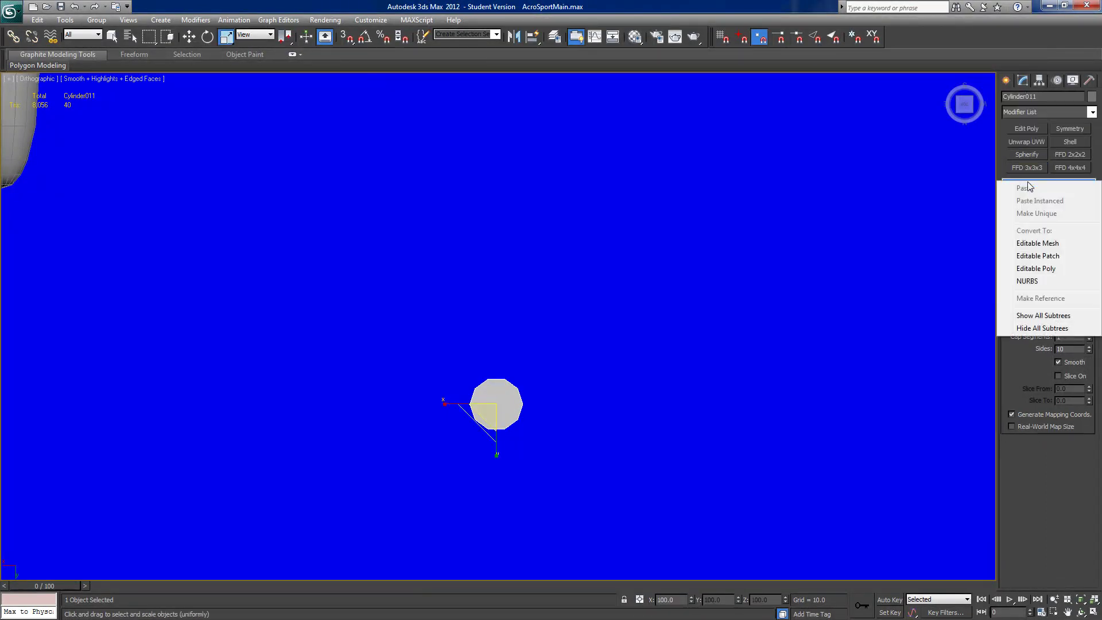
pyautogui.click(1025, 276)
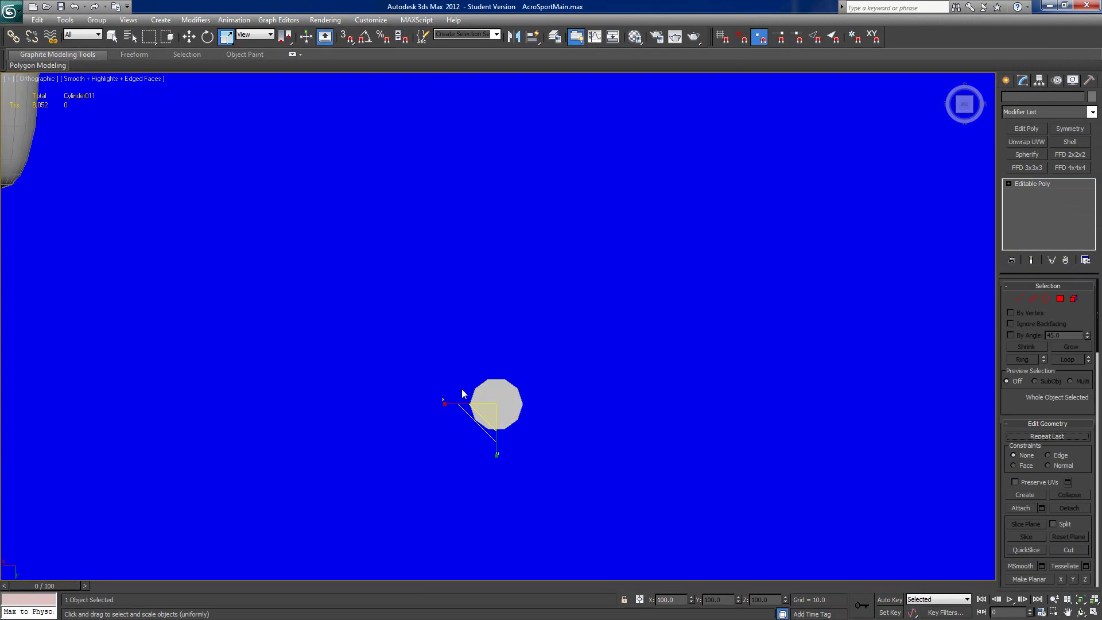
pyautogui.click(1018, 298)
pyautogui.moveTo(412, 336); pyautogui.dragTo(494, 459)
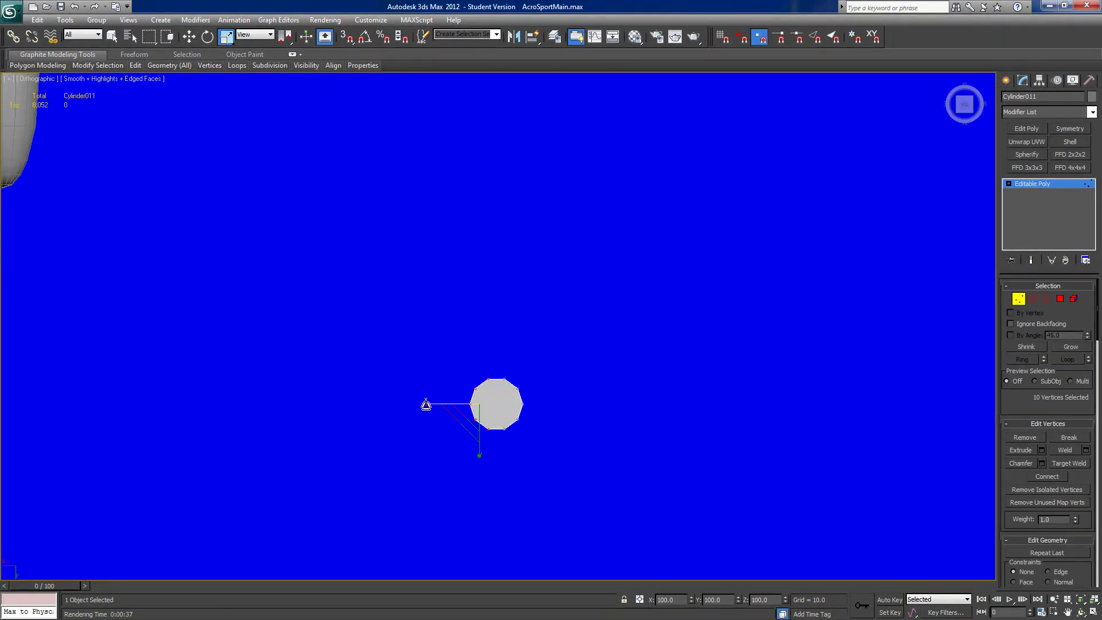
pyautogui.moveTo(426, 403); pyautogui.dragTo(1037, 476)
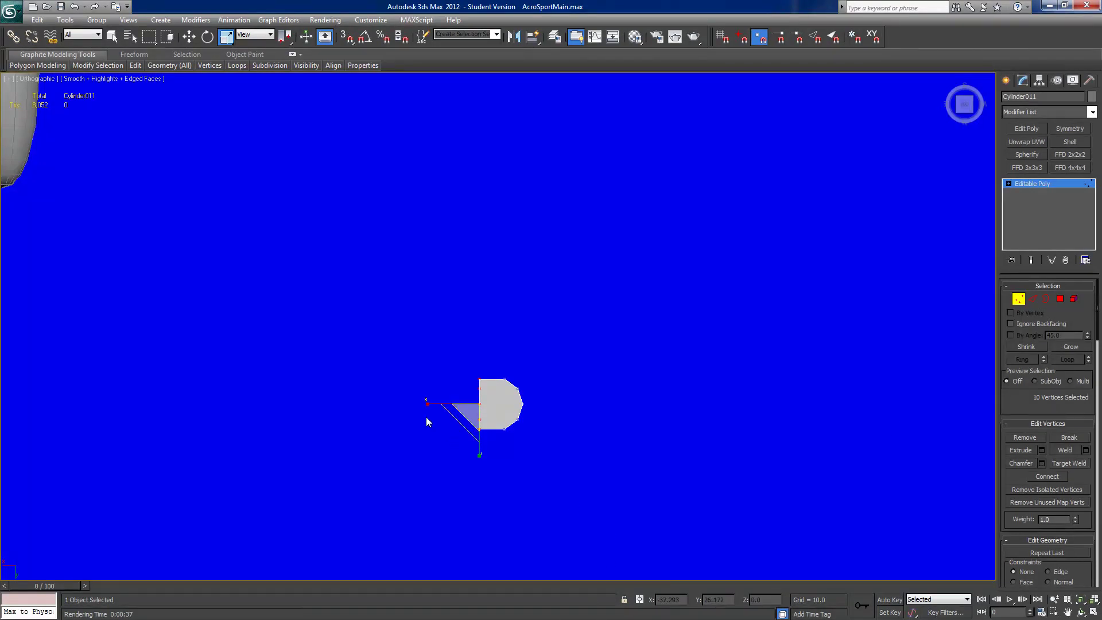
pyautogui.moveTo(427, 403); pyautogui.dragTo(808, 382)
pyautogui.click(190, 38)
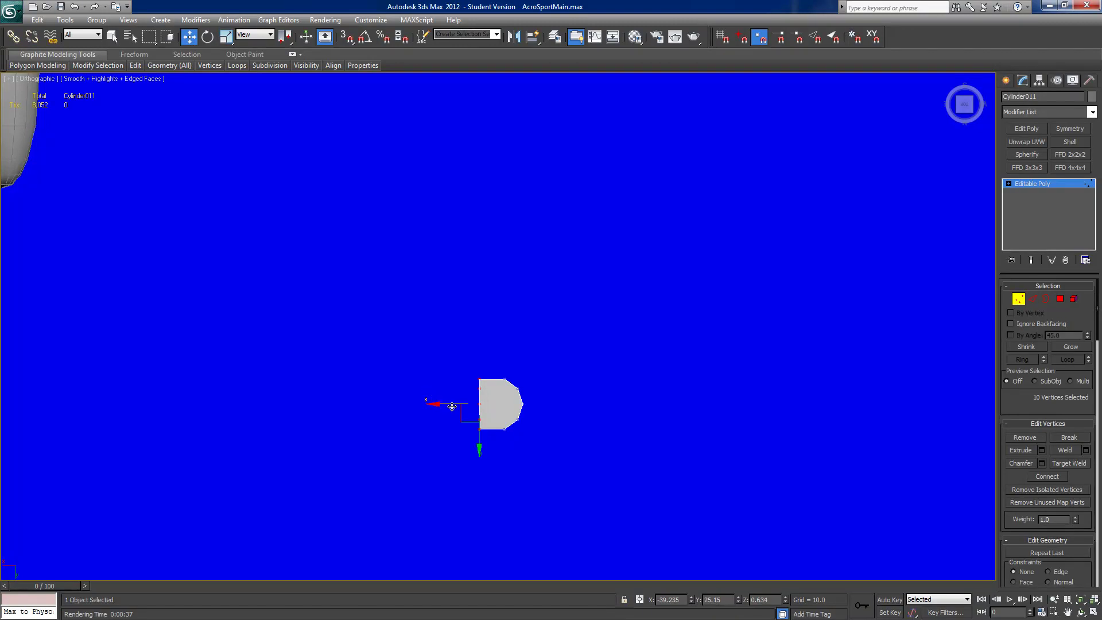
pyautogui.moveTo(449, 403); pyautogui.dragTo(439, 404)
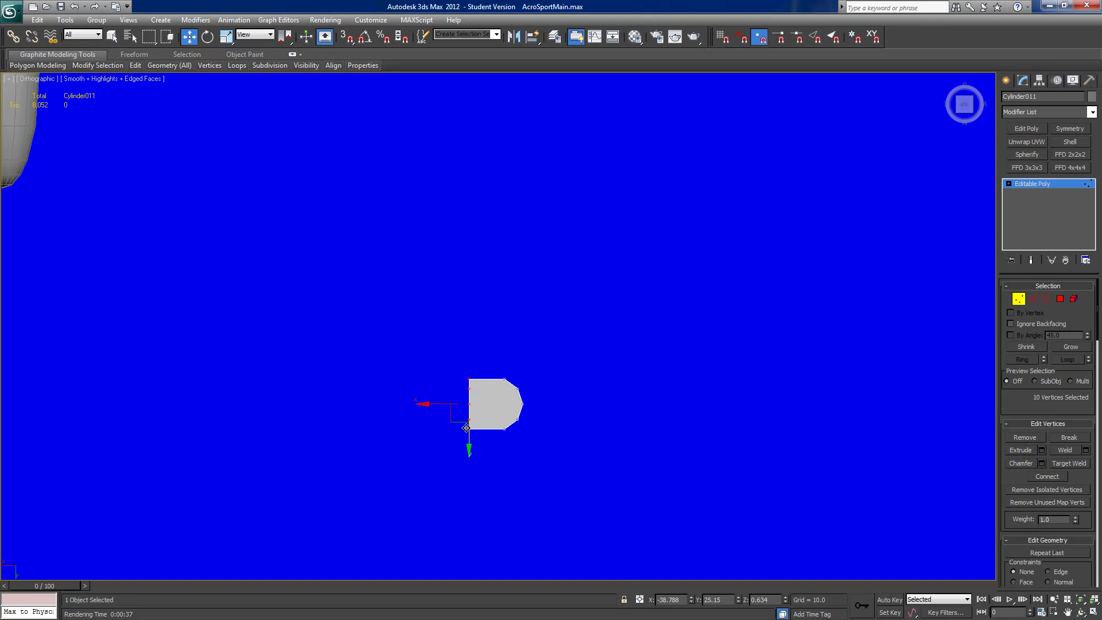
pyautogui.click(1060, 299)
pyautogui.moveTo(437, 463); pyautogui.dragTo(480, 345)
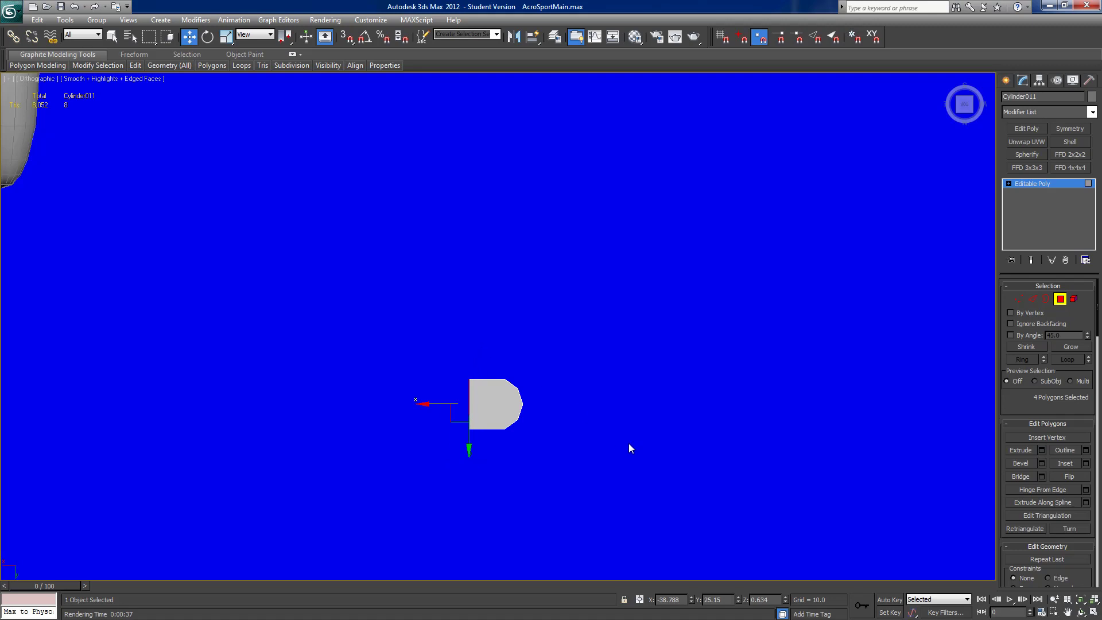
pyautogui.click(1018, 299)
pyautogui.moveTo(453, 383); pyautogui.dragTo(480, 426)
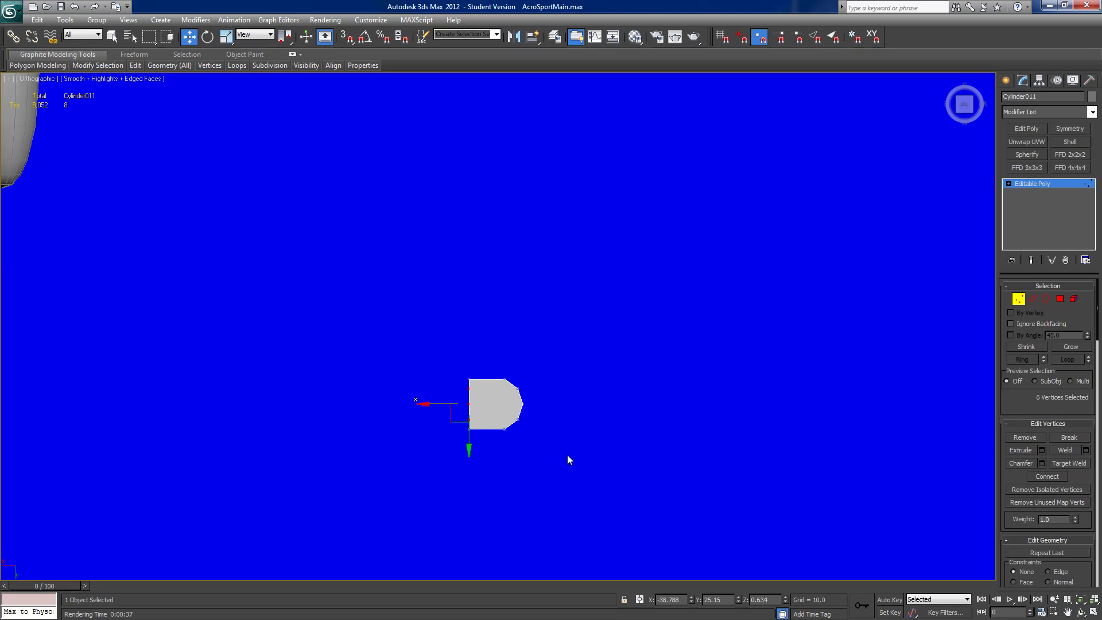
pyautogui.press('Delete')
pyautogui.hotkey('ctrl', 'z')
# - Select the redundant vertical edges on the block's flattened side and remove them
pyautogui.keyDown('alt'); pyautogui.moveTo(579, 478); pyautogui.dragTo(622, 358, button='middle'); pyautogui.keyUp('alt')
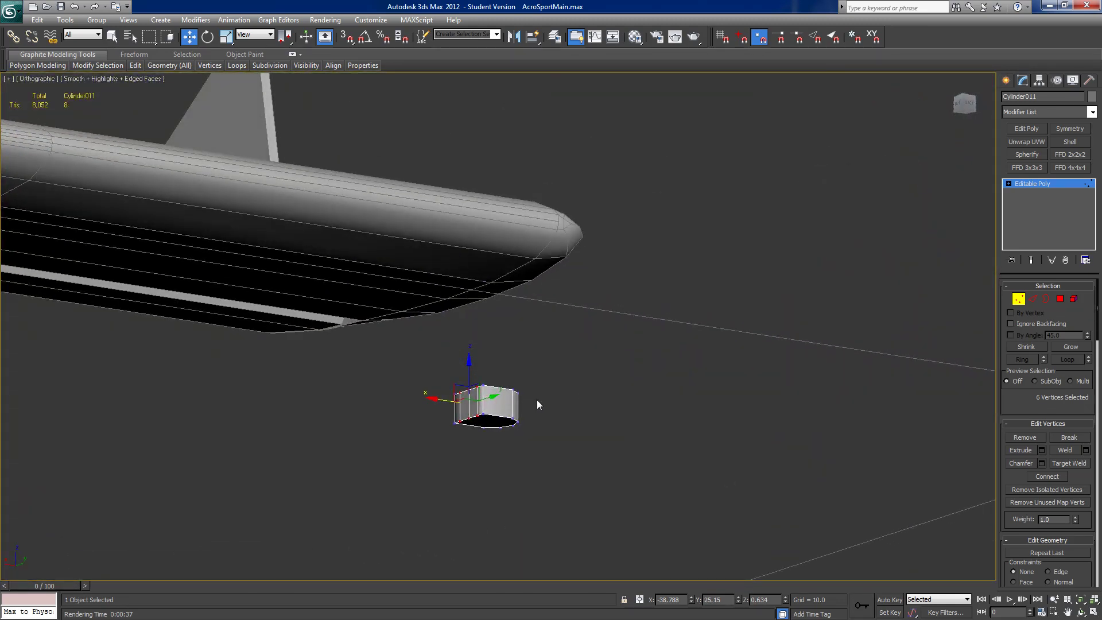
pyautogui.click(1033, 299)
pyautogui.click(469, 408)
pyautogui.keyDown('ctrl'); pyautogui.click(459, 408); pyautogui.keyUp('ctrl')
pyautogui.press('BackSpace')
# - Return to object level, select the horizontal blueprint plane and reset its Z position to 0
pyautogui.keyDown('alt'); pyautogui.moveTo(552, 401); pyautogui.dragTo(485, 453, button='middle'); pyautogui.keyUp('alt')
pyautogui.scroll(-8, 486, 453)
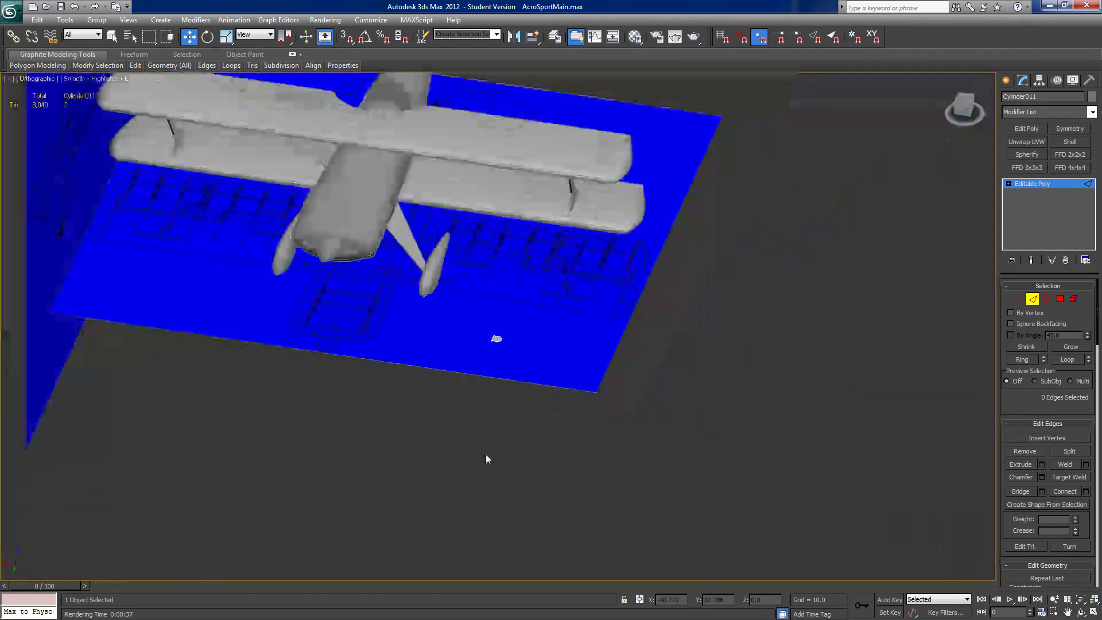
pyautogui.click(1031, 300)
pyautogui.click(499, 297)
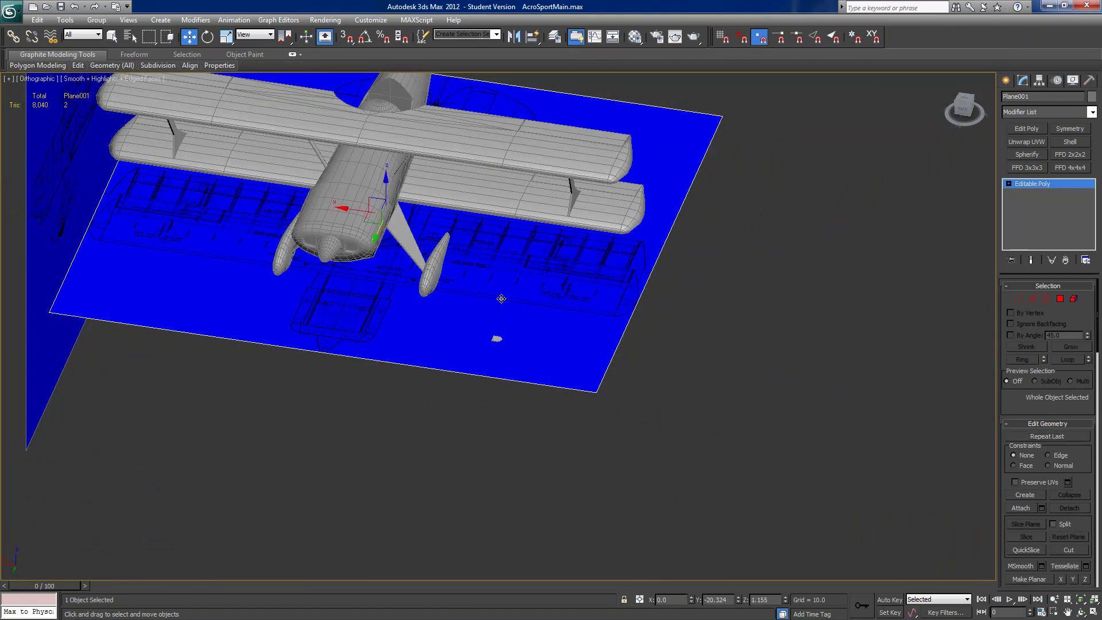
pyautogui.rightClick(785, 600)
pyautogui.keyDown('alt'); pyautogui.moveTo(635, 491); pyautogui.dragTo(632, 468, button='middle'); pyautogui.keyUp('alt')
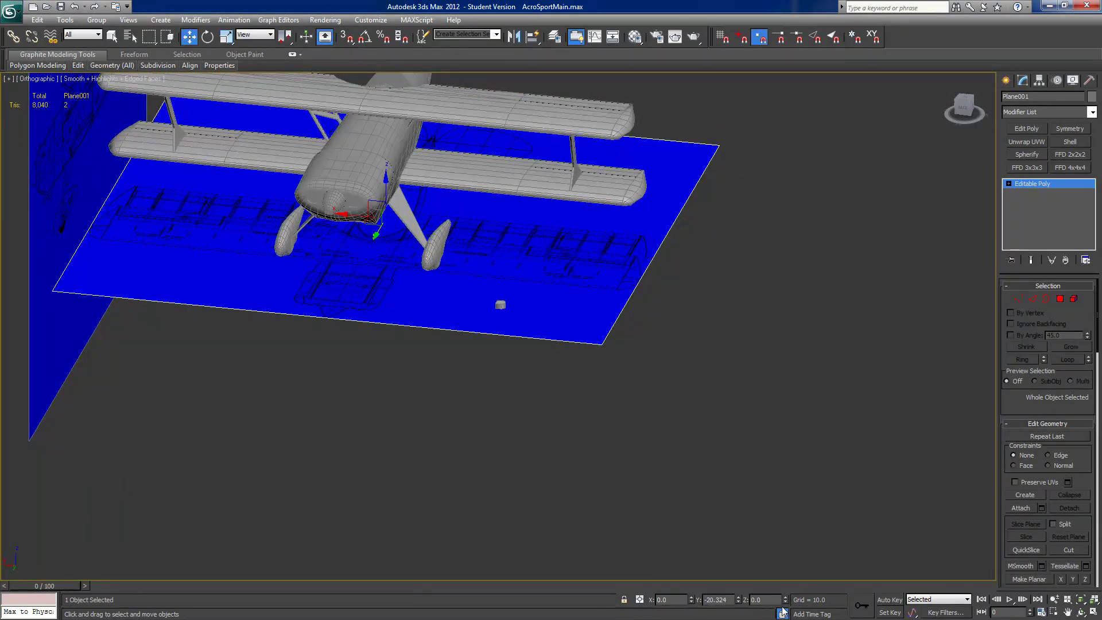
pyautogui.scroll(5, 467, 528)
pyautogui.moveTo(482, 460); pyautogui.dragTo(527, 500, button='middle')
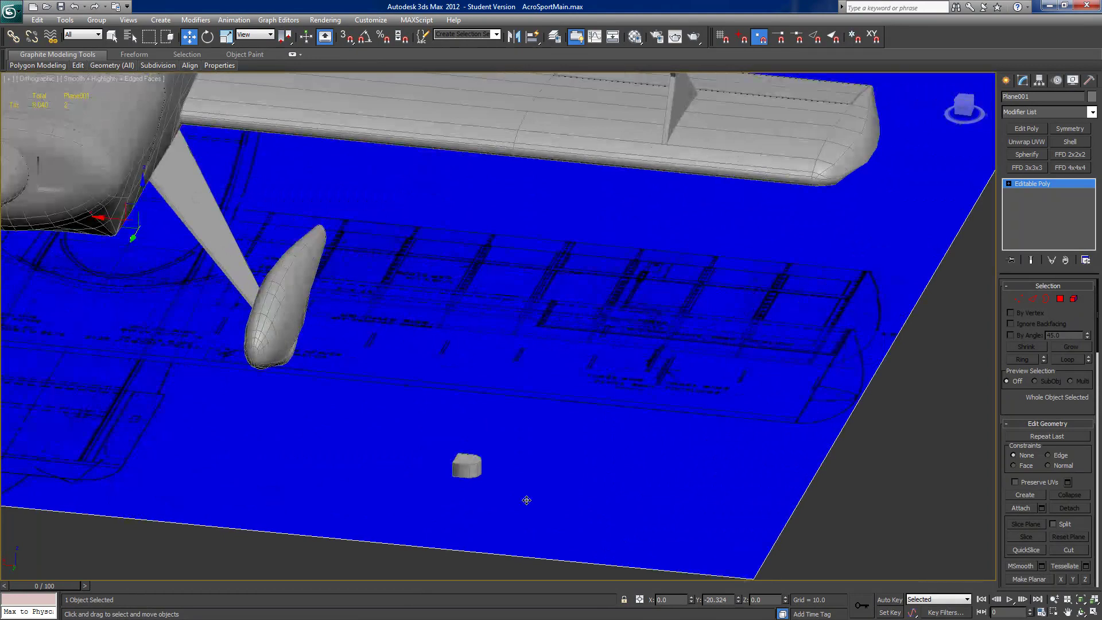
# - Select the top polygon of the small rounded block and lower it along Z to thin the block into a plate
pyautogui.click(1059, 299)
pyautogui.click(463, 459)
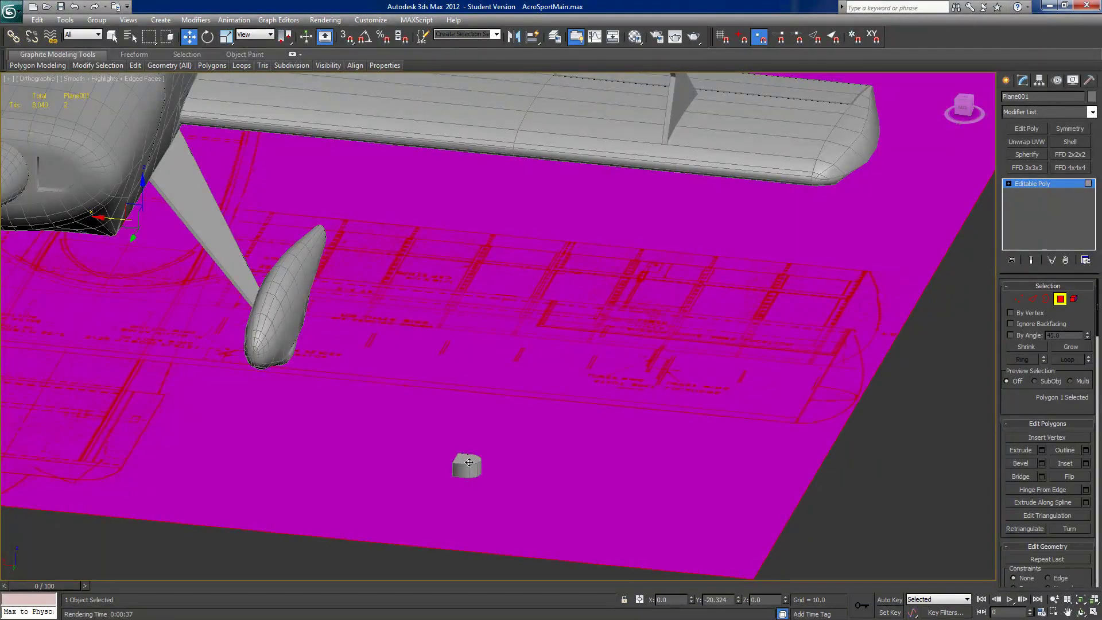
pyautogui.click(1061, 298)
pyautogui.click(465, 466)
pyautogui.click(1059, 298)
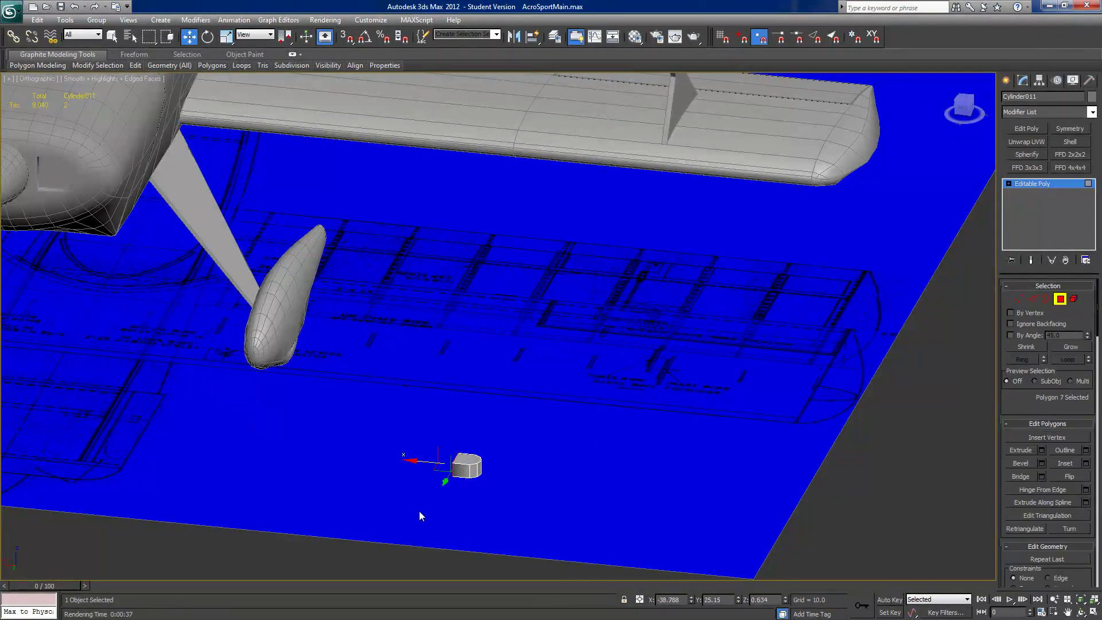
pyautogui.click(468, 464)
pyautogui.moveTo(471, 426); pyautogui.dragTo(471, 439)
pyautogui.keyDown('alt'); pyautogui.moveTo(471, 441); pyautogui.dragTo(479, 510, button='middle'); pyautogui.keyUp('alt')
# - Extrude the plate's flat end polygon by about 1.54, move it further along X and return to object level
pyautogui.moveTo(432, 507); pyautogui.dragTo(458, 436)
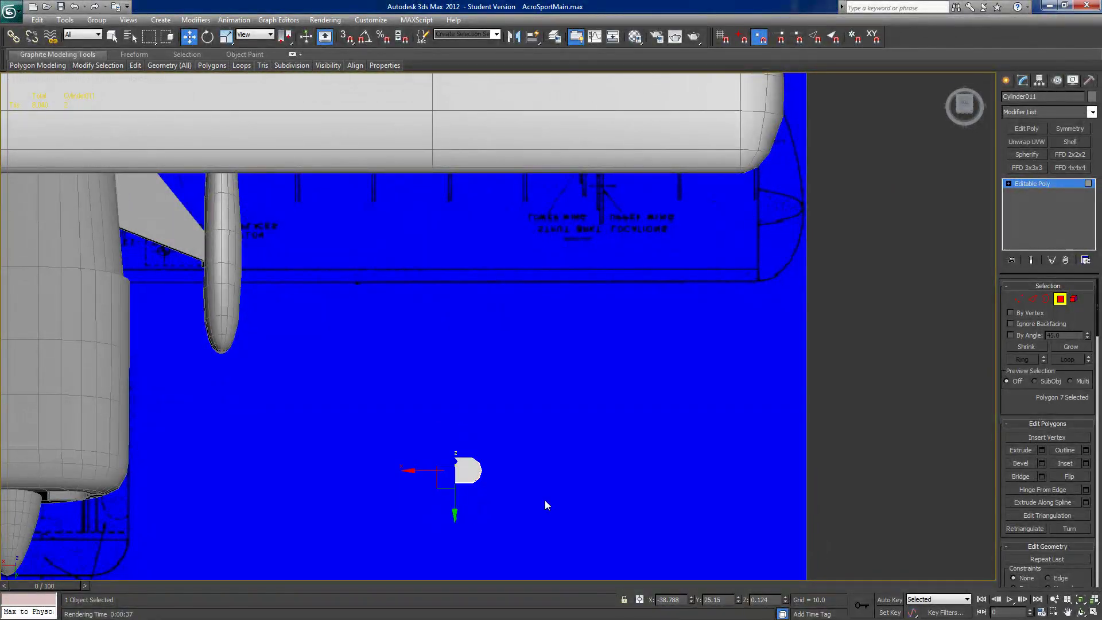
pyautogui.click(1042, 450)
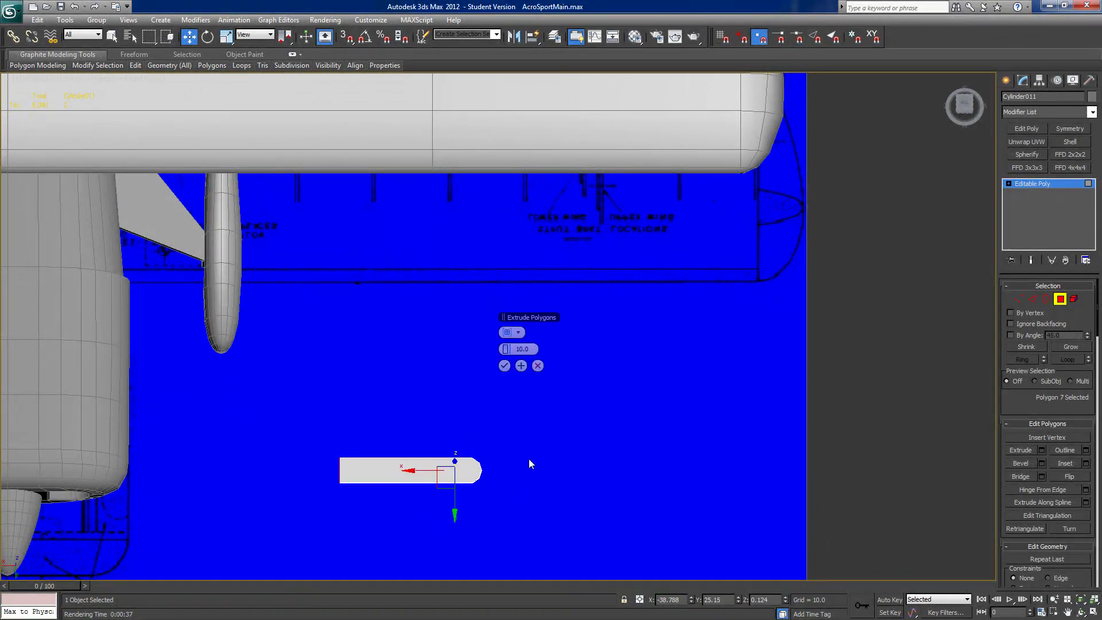
pyautogui.moveTo(506, 348); pyautogui.dragTo(410, 348)
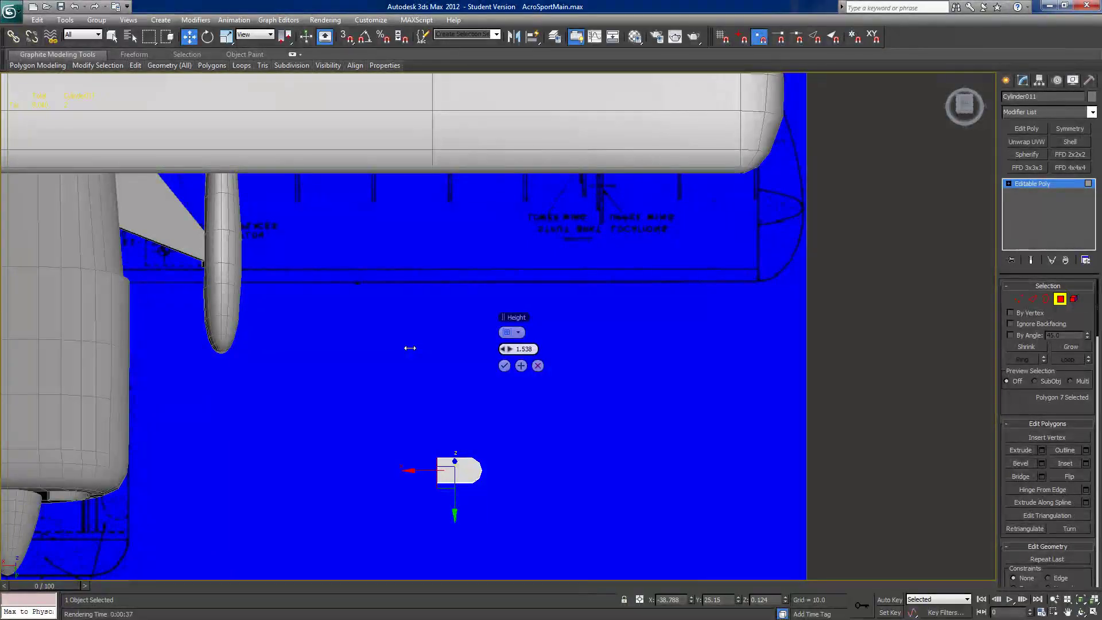
pyautogui.click(504, 366)
pyautogui.keyDown('alt'); pyautogui.moveTo(481, 443); pyautogui.dragTo(482, 406, button='middle'); pyautogui.keyUp('alt')
pyautogui.moveTo(407, 471); pyautogui.dragTo(430, 472)
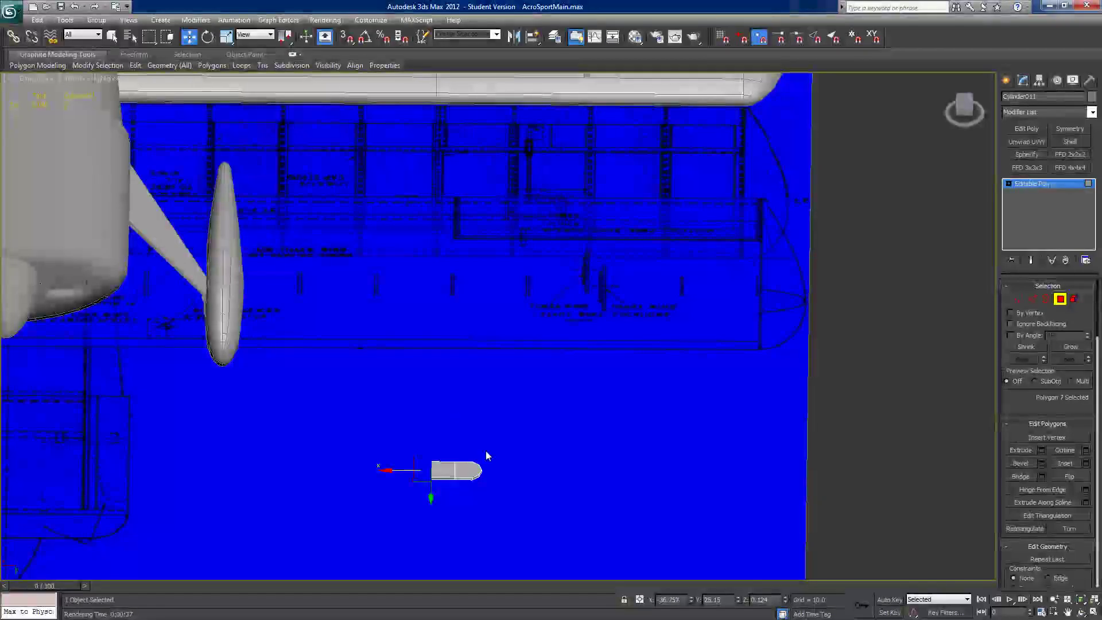
pyautogui.keyDown('alt'); pyautogui.moveTo(485, 450); pyautogui.dragTo(604, 447, button='middle'); pyautogui.keyUp('alt')
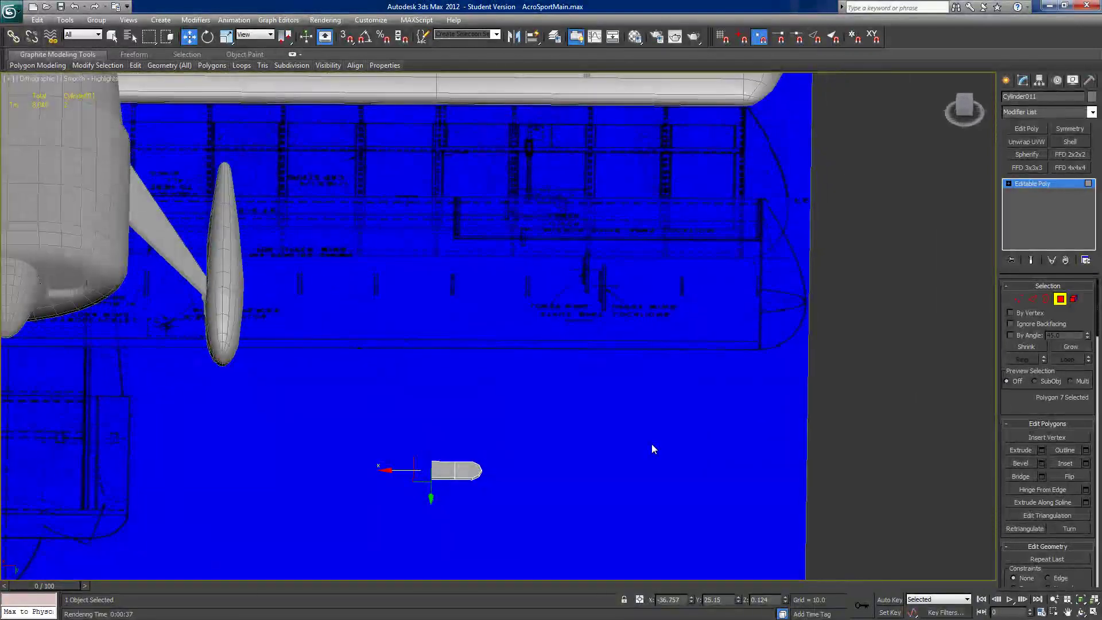
pyautogui.click(1060, 298)
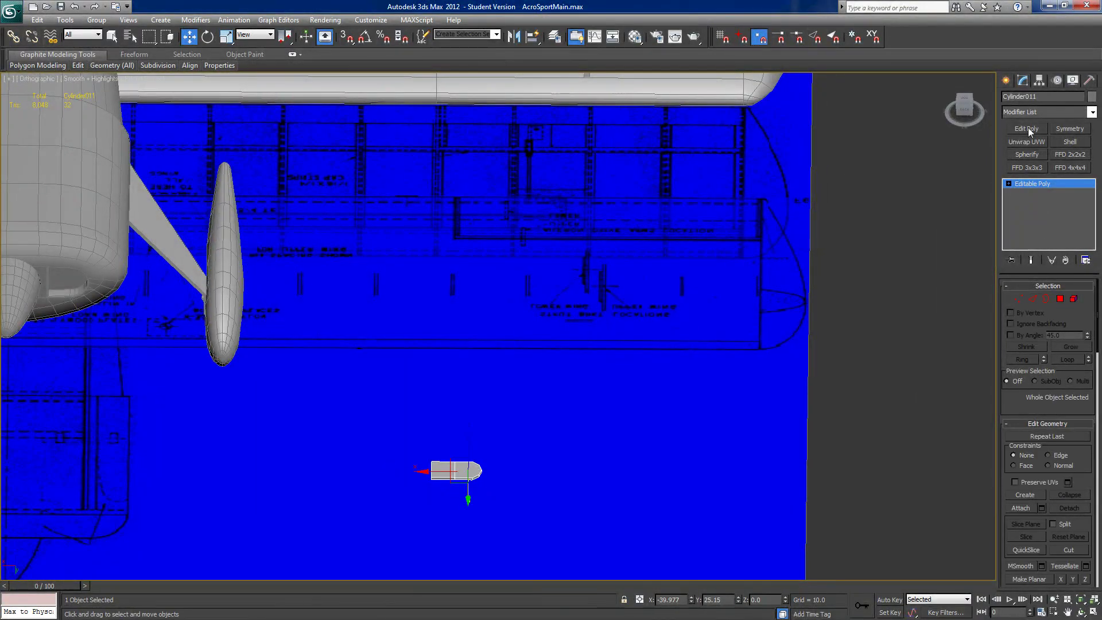
# - Create a thin cylinder beside the plate with radius about 0.67, height about 9.1, 10 sides and 2 cap segments
pyautogui.click(1007, 80)
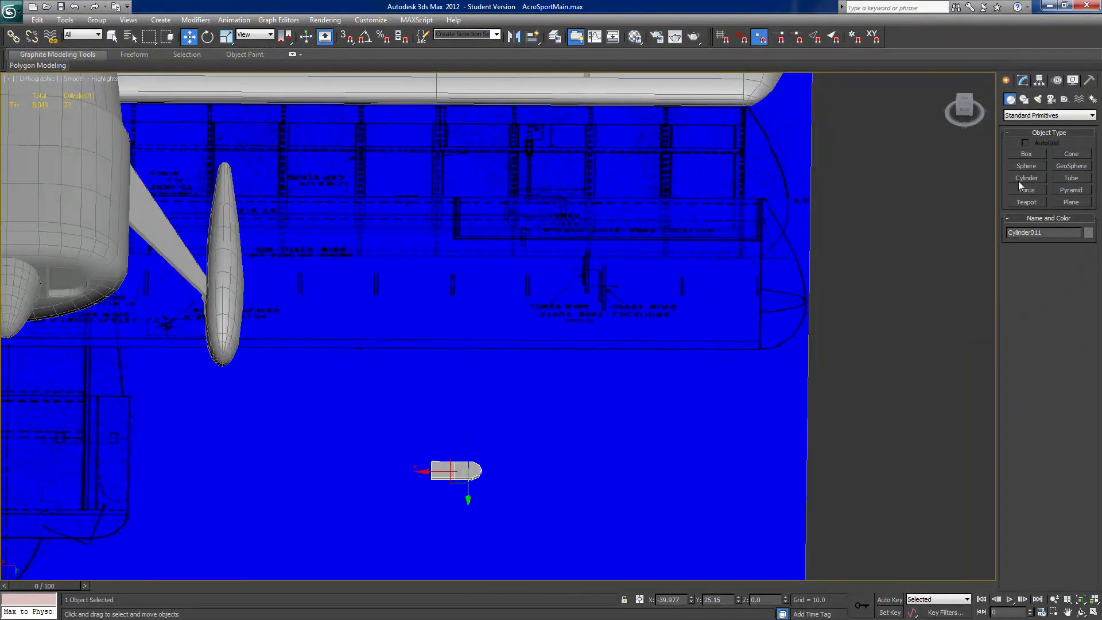
pyautogui.click(1021, 178)
pyautogui.click(536, 482)
pyautogui.moveTo(538, 484); pyautogui.dragTo(537, 484)
pyautogui.click(560, 385)
pyautogui.click(1091, 340)
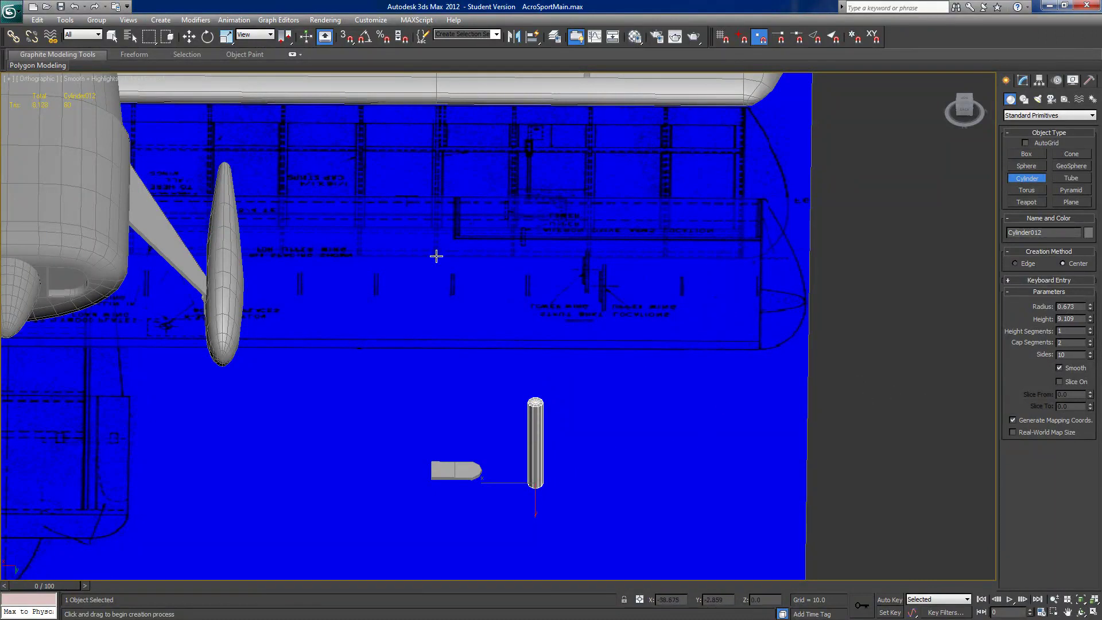
# - Turn on angle snap and rotate the thin cylinder -90 degrees about Y so it lies horizontally
pyautogui.click(207, 37)
pyautogui.moveTo(556, 459); pyautogui.dragTo(625, 507)
pyautogui.rightClick(625, 507)
pyautogui.click(365, 37)
pyautogui.moveTo(550, 456); pyautogui.dragTo(598, 483)
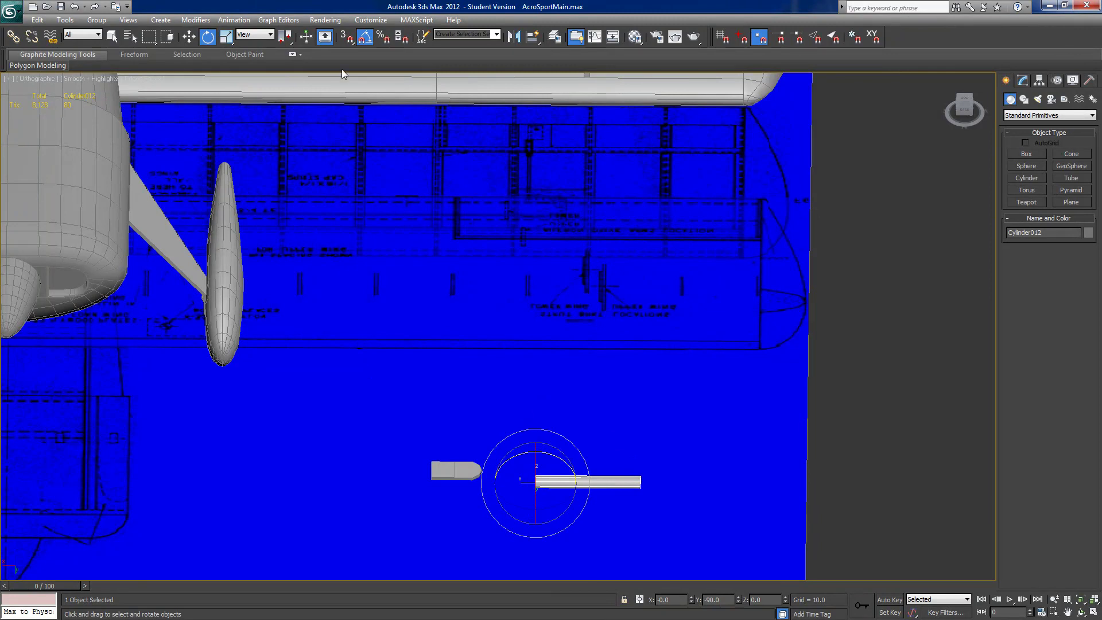
# - Align the thin cylinder to the plate and move it along X until only its end overlaps the plate's flat end
pyautogui.click(532, 37)
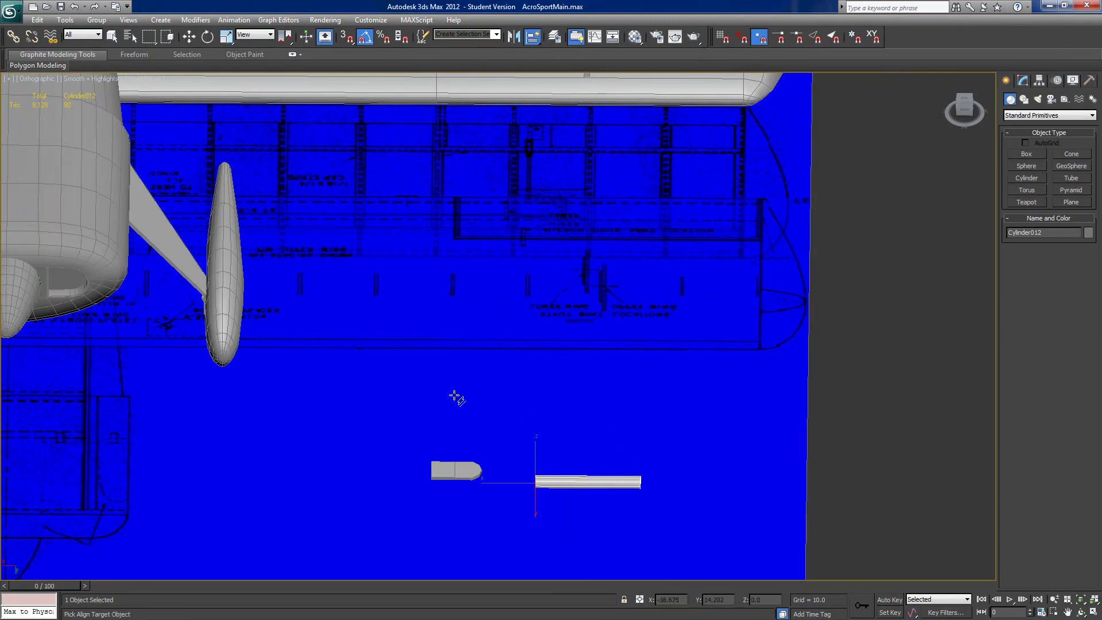
pyautogui.click(464, 468)
pyautogui.press('w')
pyautogui.moveTo(432, 473); pyautogui.dragTo(308, 487)
pyautogui.keyDown('alt'); pyautogui.moveTo(308, 487); pyautogui.dragTo(475, 480, button='middle'); pyautogui.keyUp('alt')
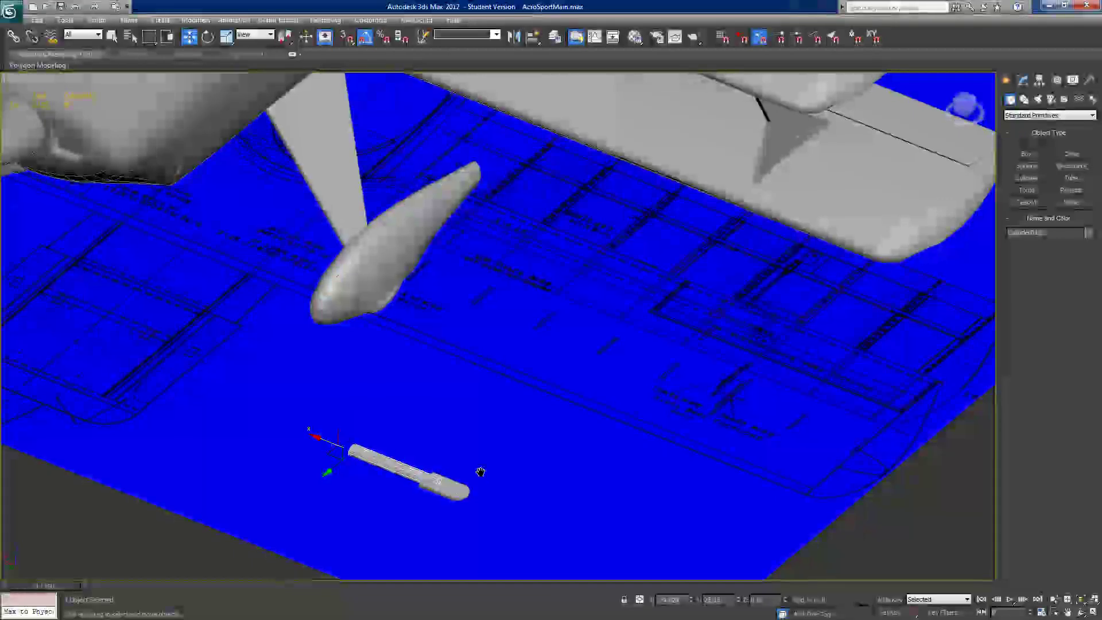
pyautogui.scroll(5, 505, 347)
pyautogui.scroll(2, 505, 347)
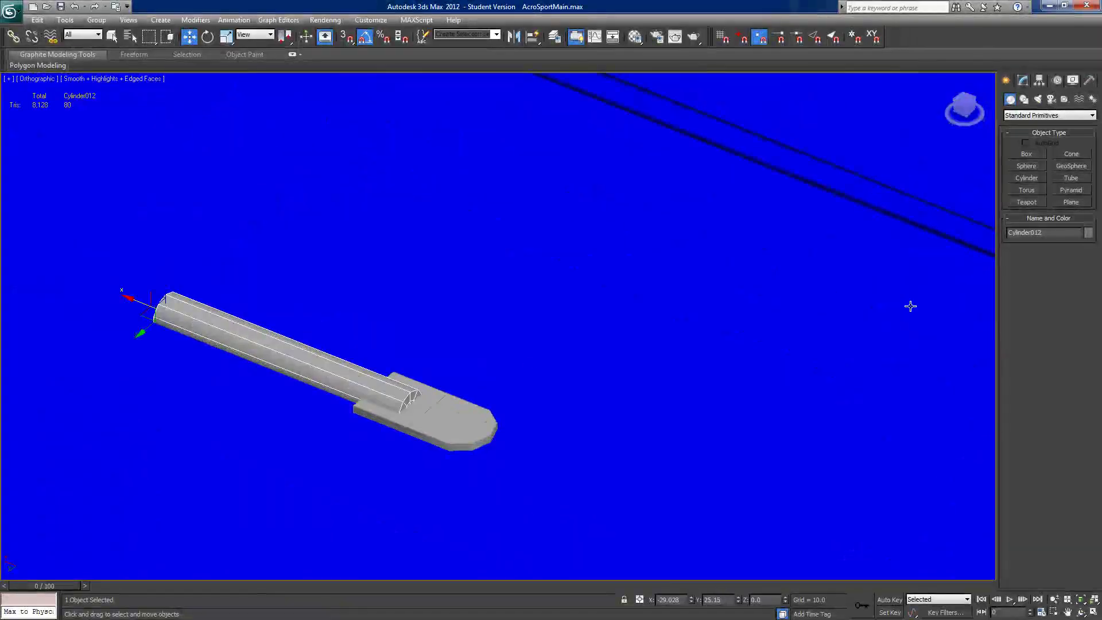
# - Convert the thin horizontal cylinder lying on the plate to an editable poly
pyautogui.click(1023, 81)
pyautogui.rightClick(1029, 184)
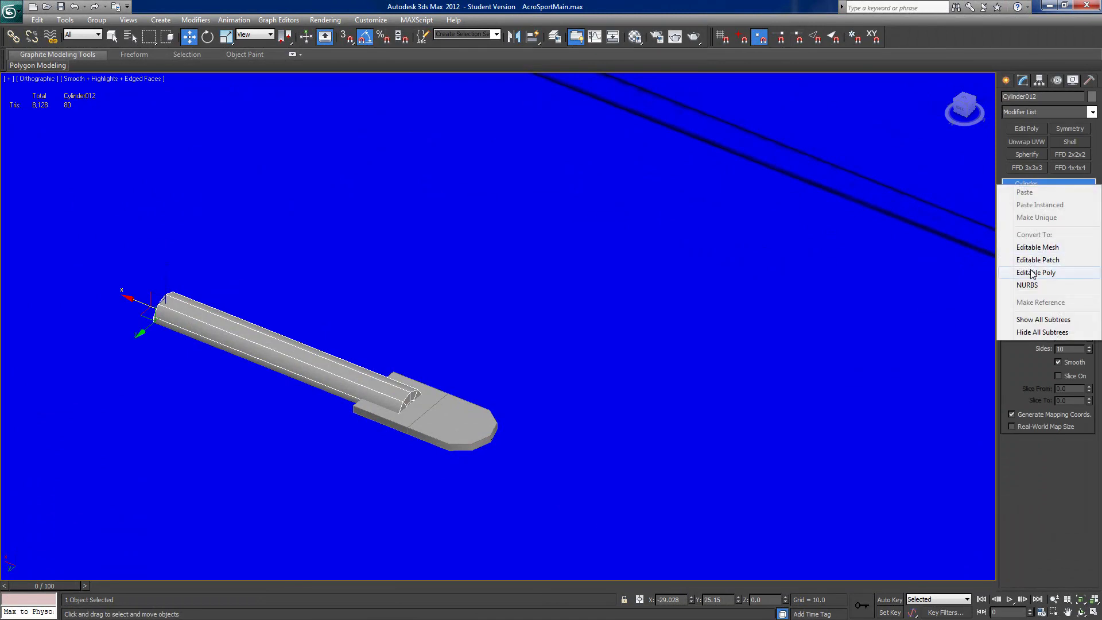
pyautogui.click(1031, 273)
pyautogui.moveTo(569, 421); pyautogui.dragTo(635, 369, button='middle')
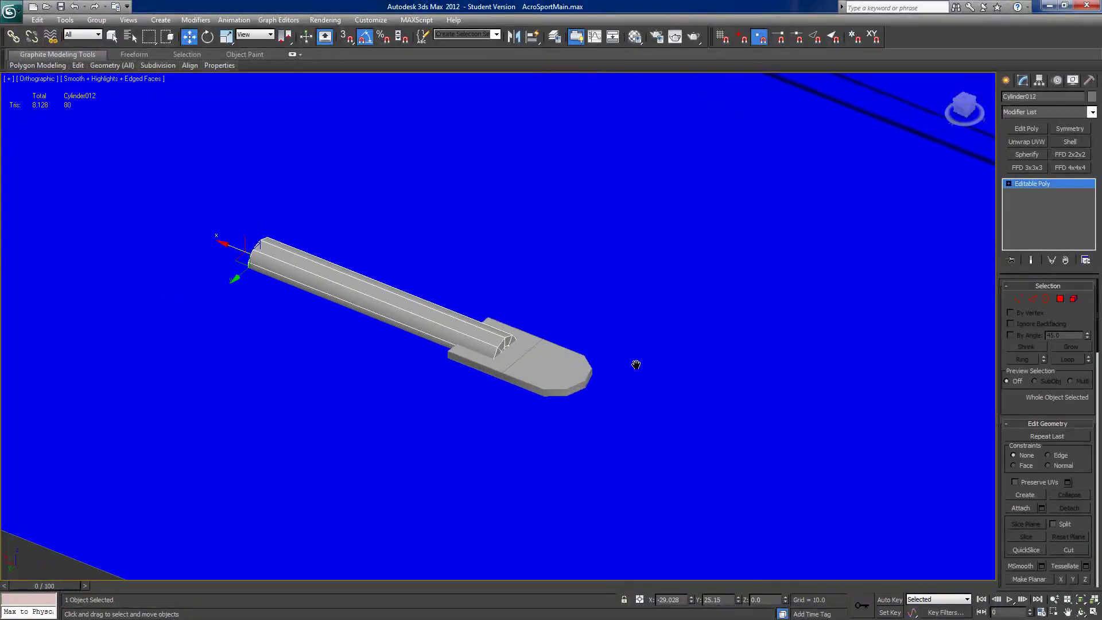
pyautogui.scroll(2, 612, 374)
# - Select the inner cap polygons around the centre vertex of the rod's plate-side end and move them outward along X to taper it
pyautogui.click(1018, 299)
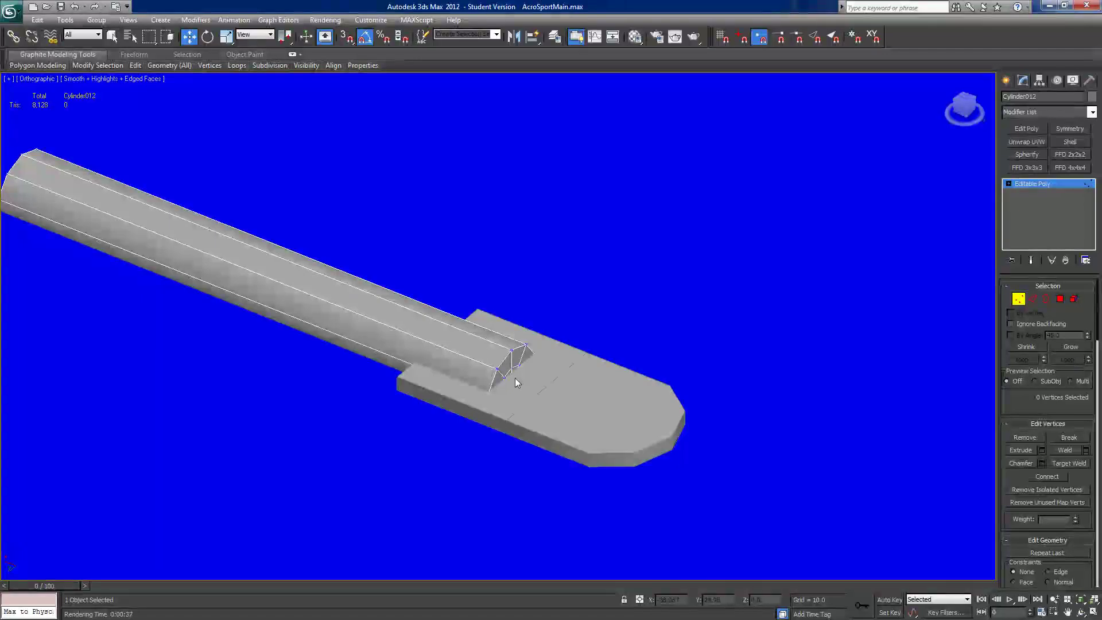
pyautogui.click(512, 383)
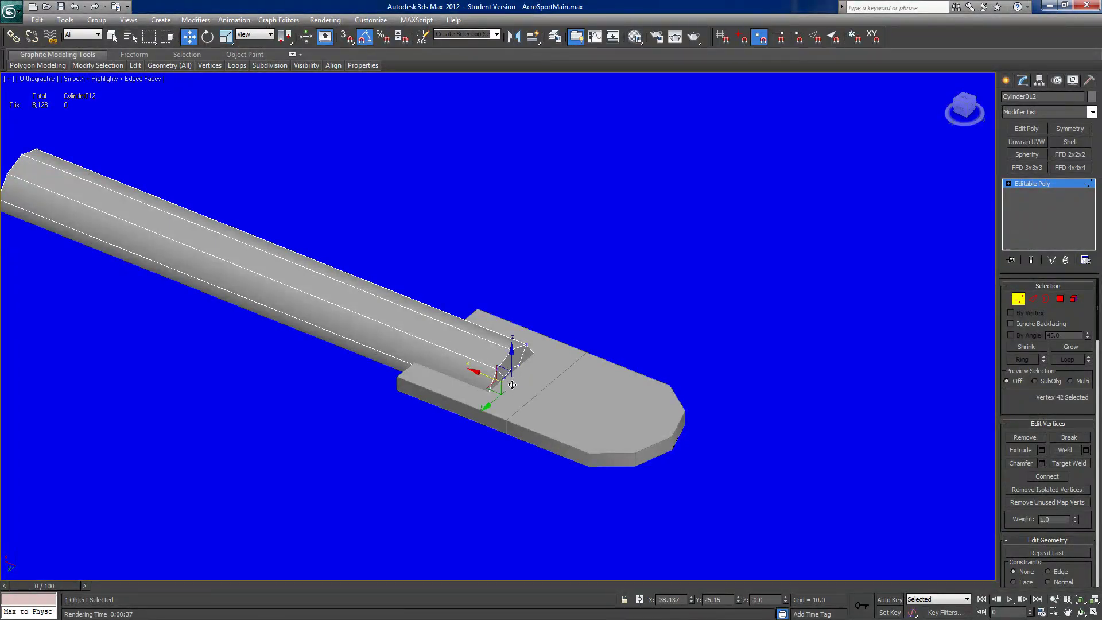
pyautogui.click(1059, 299)
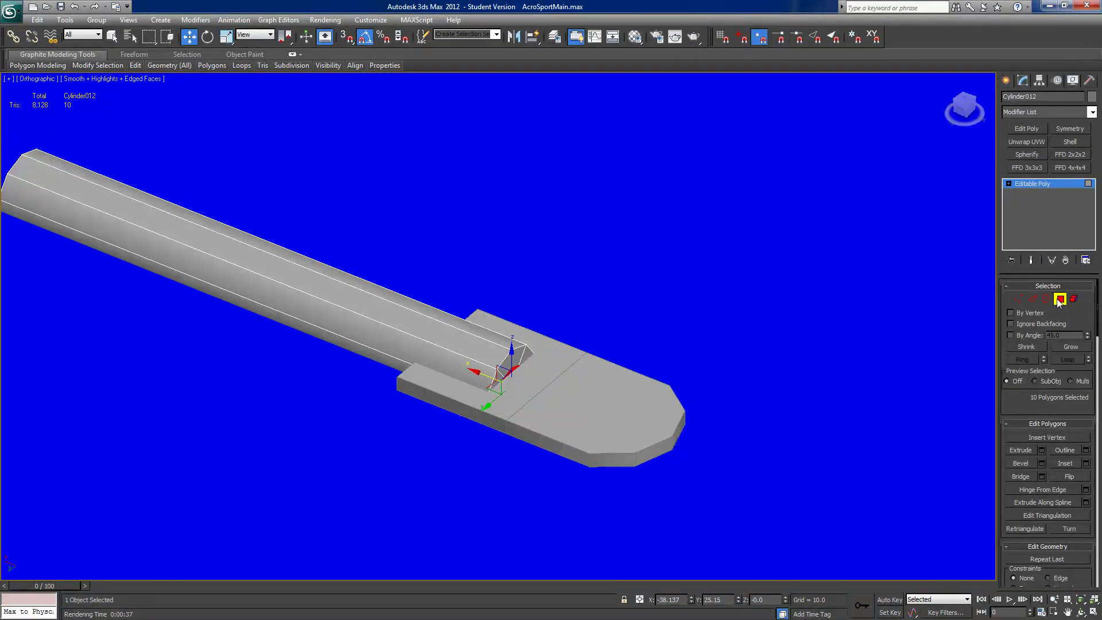
pyautogui.moveTo(476, 372); pyautogui.dragTo(496, 379)
pyautogui.keyDown('alt'); pyautogui.moveTo(495, 379); pyautogui.dragTo(511, 333, button='middle'); pyautogui.keyUp('alt')
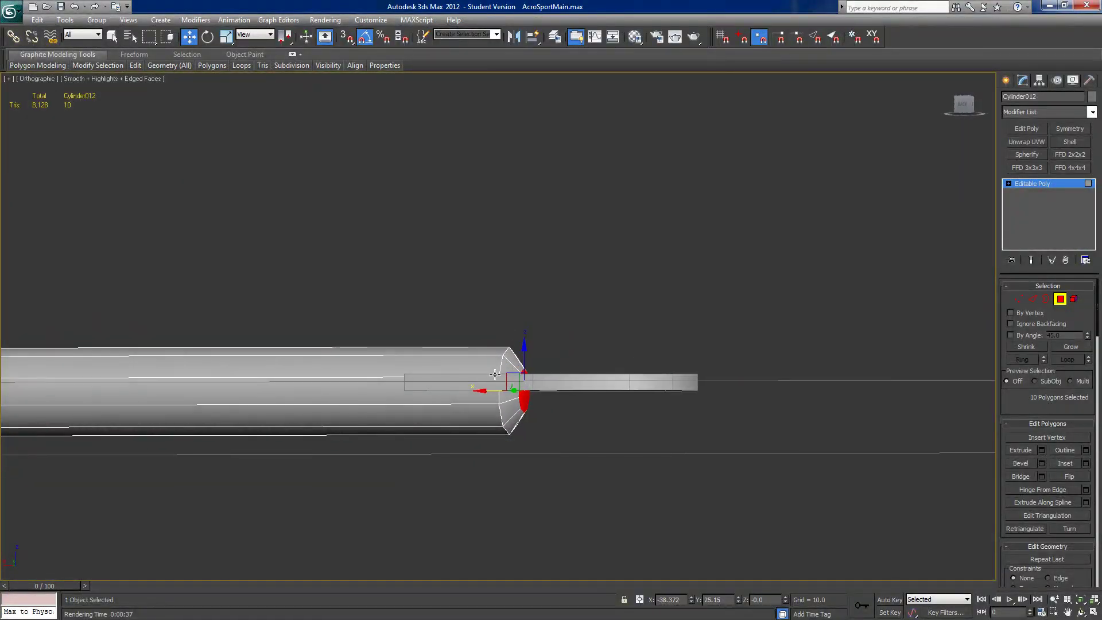
pyautogui.moveTo(491, 391); pyautogui.dragTo(498, 391)
pyautogui.moveTo(497, 391)
pyautogui.keyDown('alt'); pyautogui.mouseDown(button='middle')
pyautogui.moveTo(488, 401)
pyautogui.moveTo(486, 384)
pyautogui.mouseUp(button='middle'); pyautogui.keyUp('alt')
# - Move the tapered end's centre vertex further outward to about X -38.64 and return to object level
pyautogui.click(1021, 300)
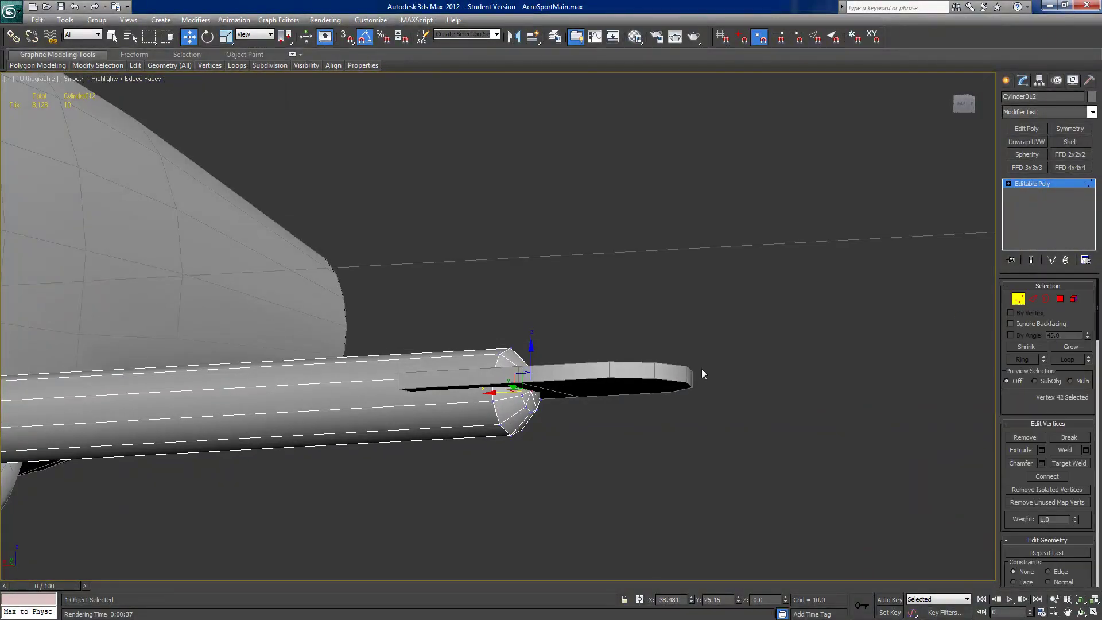
pyautogui.moveTo(496, 395); pyautogui.dragTo(506, 394)
pyautogui.keyDown('alt'); pyautogui.moveTo(505, 395); pyautogui.dragTo(521, 413, button='middle'); pyautogui.keyUp('alt')
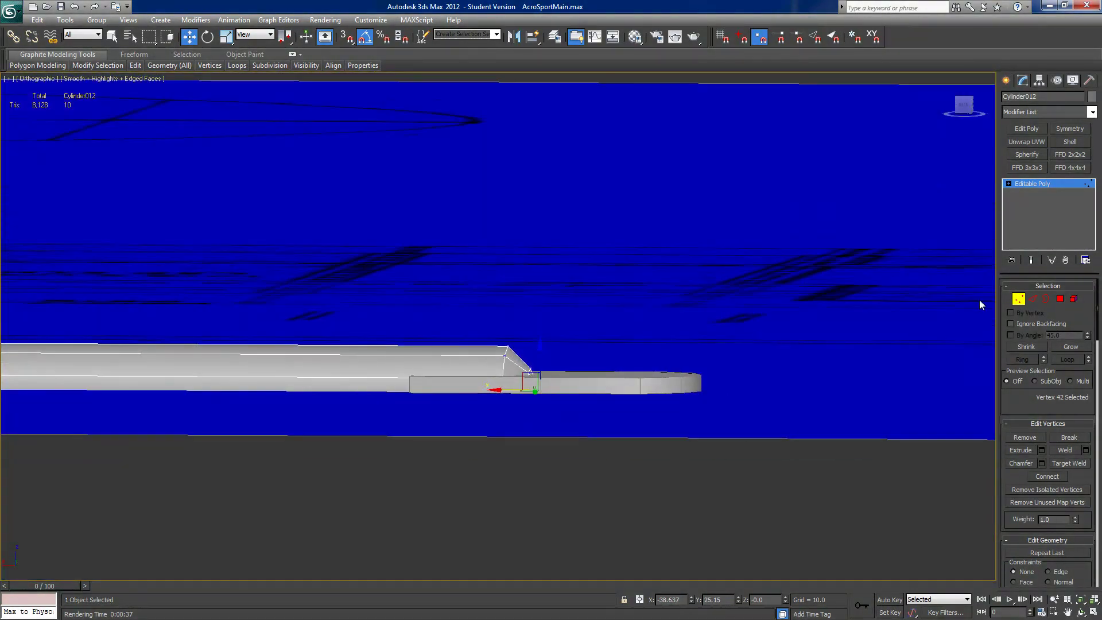
pyautogui.click(1019, 299)
# - Centre the plate's pivot on its own geometry using Affect Pivot Only
pyautogui.click(590, 372)
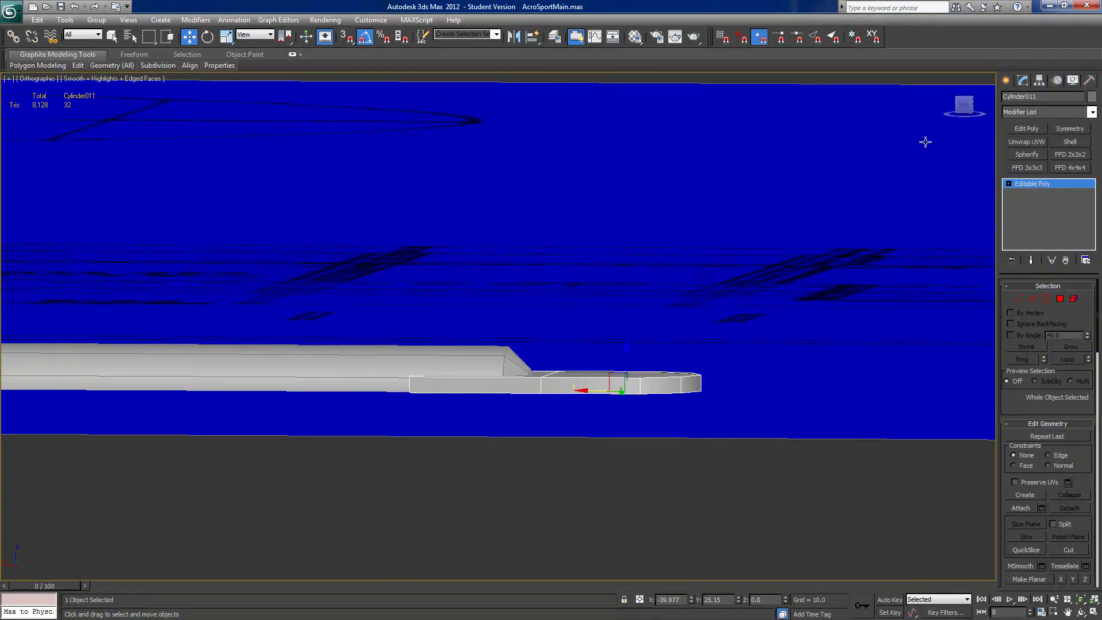
pyautogui.click(1038, 81)
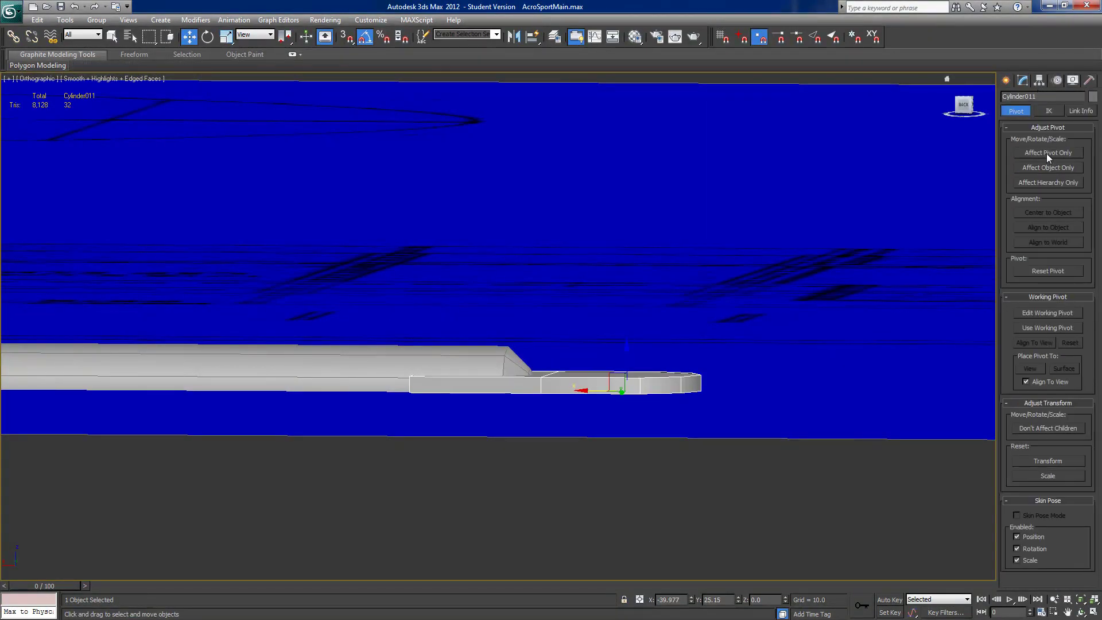
pyautogui.click(1045, 154)
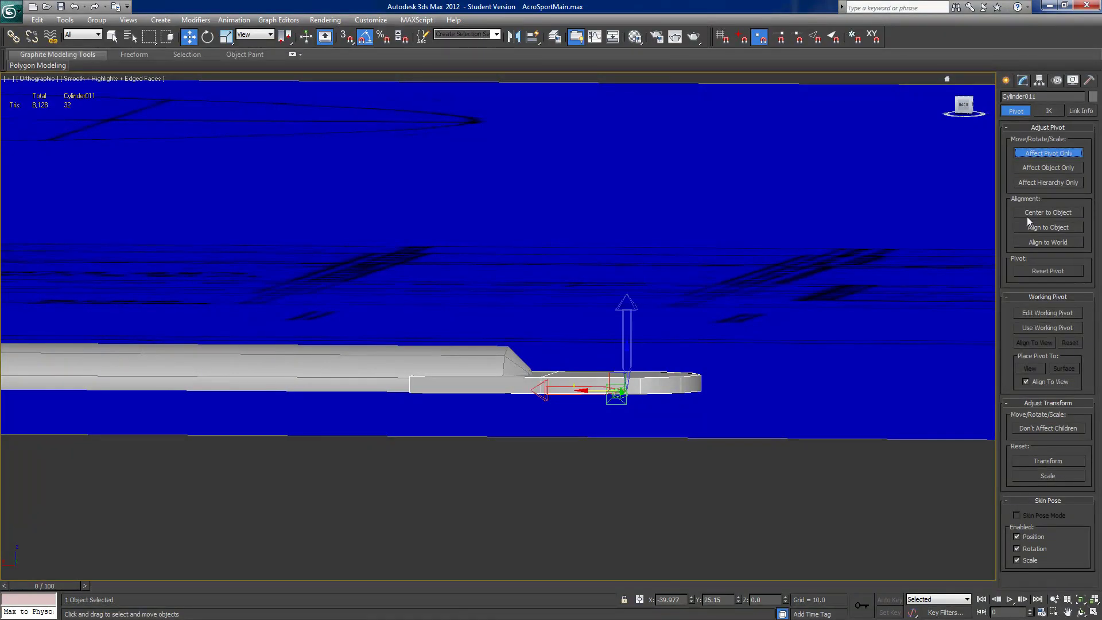
pyautogui.click(1026, 214)
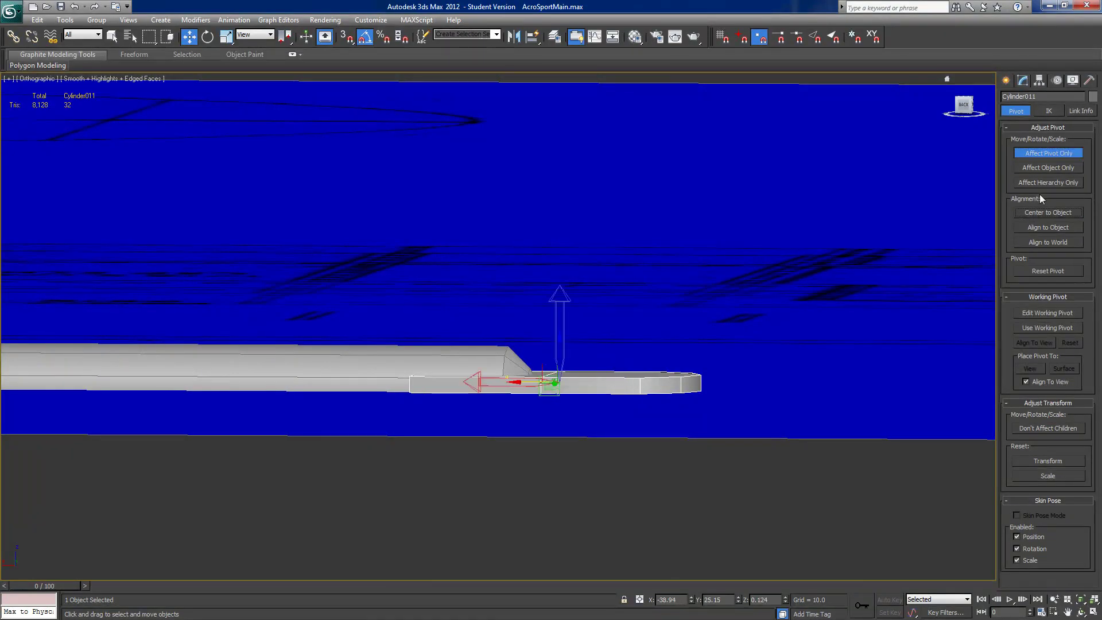
pyautogui.click(1040, 152)
# - Align the rod to the plate and move it along X to about -28.72 so only its tapered tip overlaps the plate
pyautogui.click(488, 350)
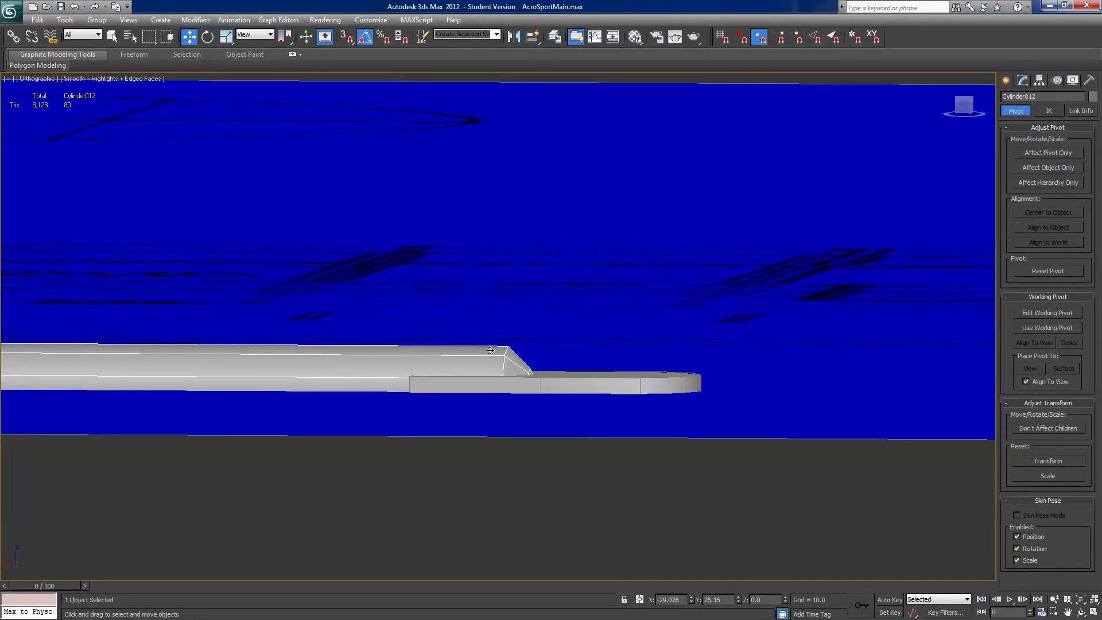
pyautogui.click(533, 39)
pyautogui.click(576, 387)
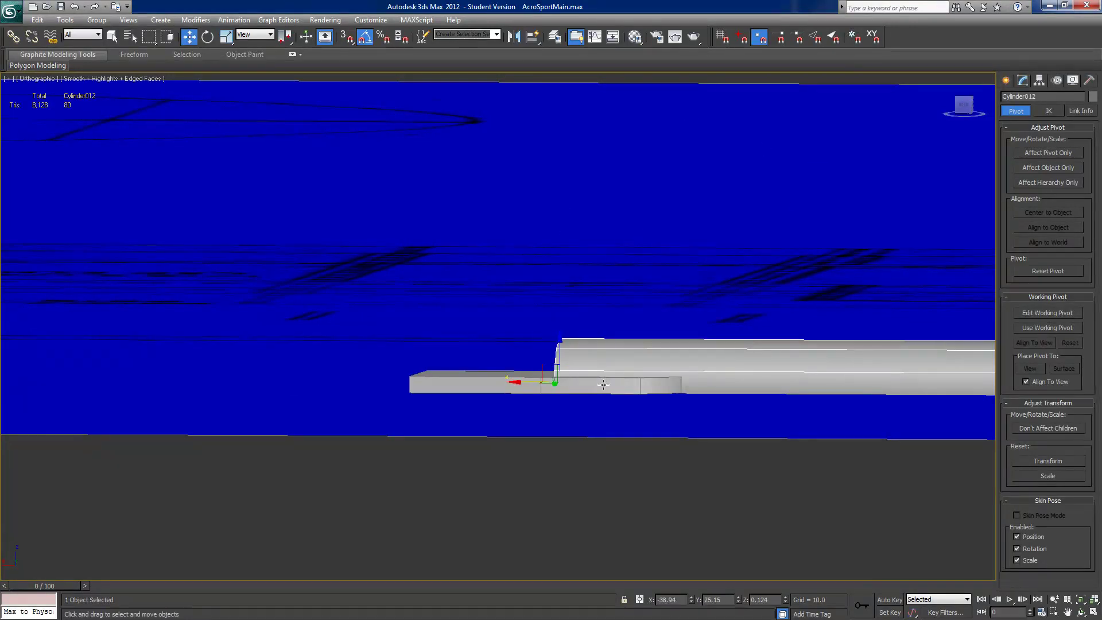
pyautogui.scroll(-5, 519, 390)
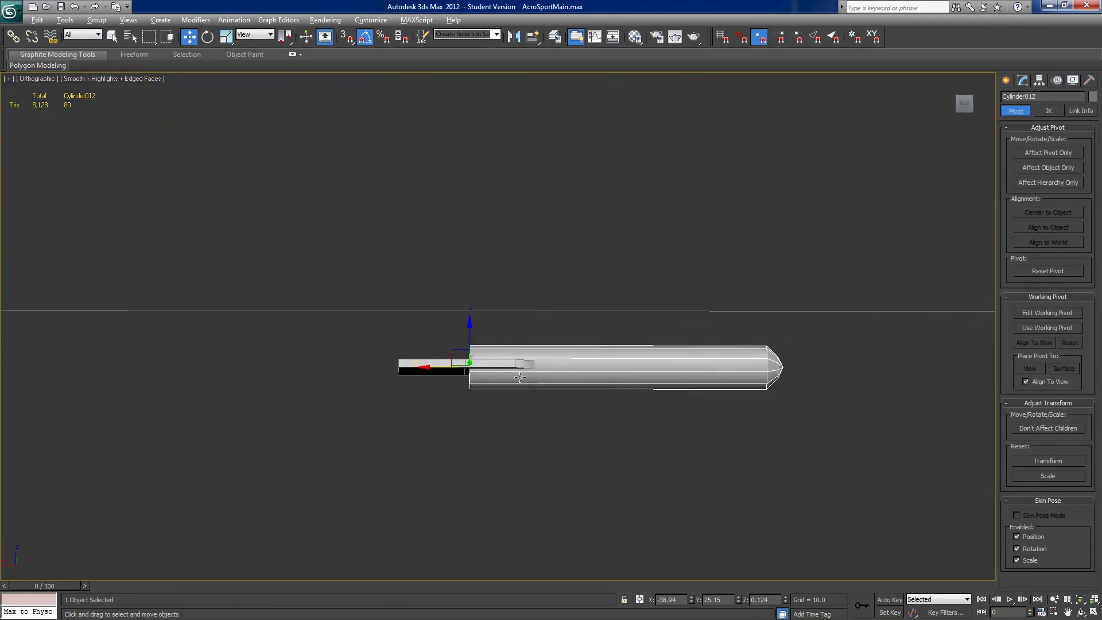
pyautogui.keyDown('alt'); pyautogui.moveTo(521, 379); pyautogui.dragTo(520, 385, button='middle'); pyautogui.keyUp('alt')
pyautogui.moveTo(442, 369); pyautogui.dragTo(159, 359)
pyautogui.moveTo(122, 358); pyautogui.dragTo(108, 368)
pyautogui.keyDown('alt'); pyautogui.moveTo(262, 413); pyautogui.dragTo(243, 480, button='middle'); pyautogui.keyUp('alt')
pyautogui.moveTo(376, 448); pyautogui.dragTo(619, 397, button='middle')
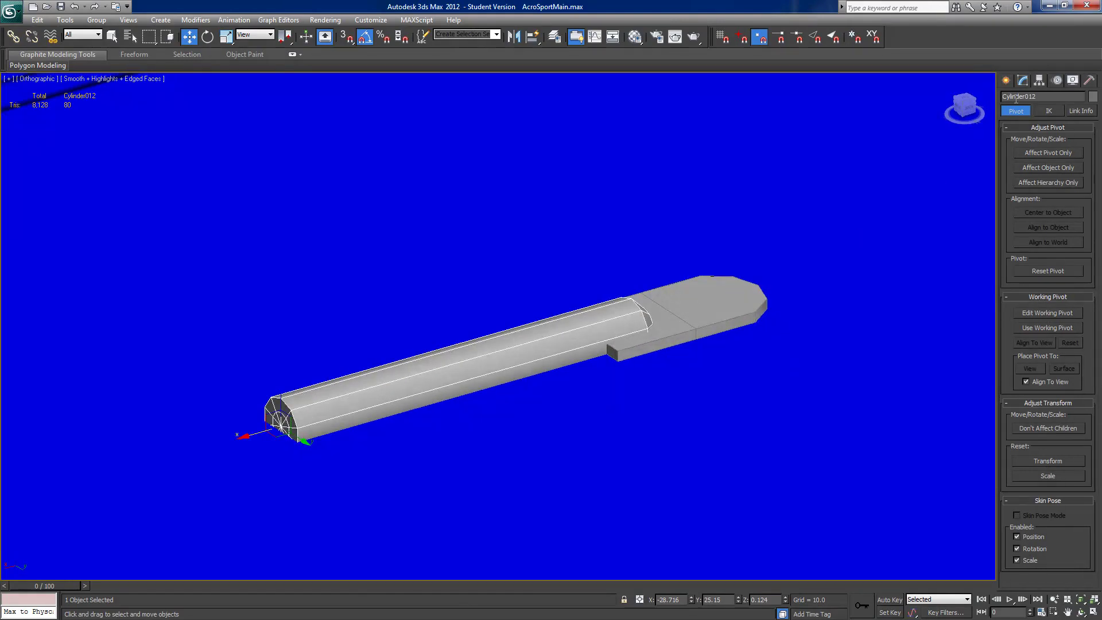
# - Select all cap polygons on the rod's far end by growing from its centre vertex and delete them
pyautogui.click(1007, 80)
pyautogui.click(1022, 80)
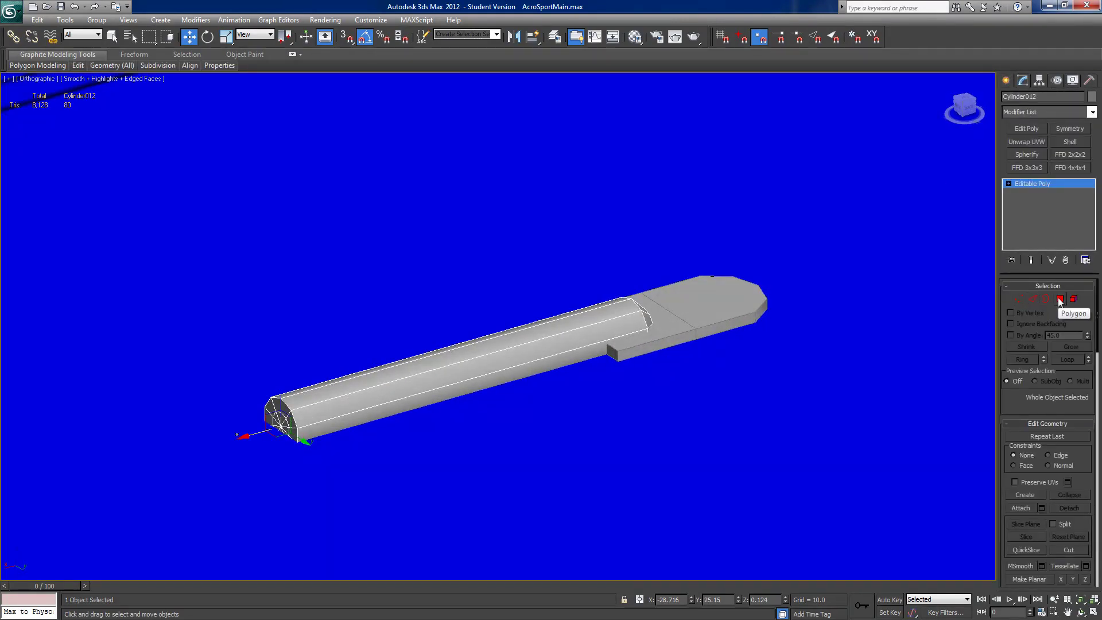
pyautogui.click(1018, 299)
pyautogui.click(282, 426)
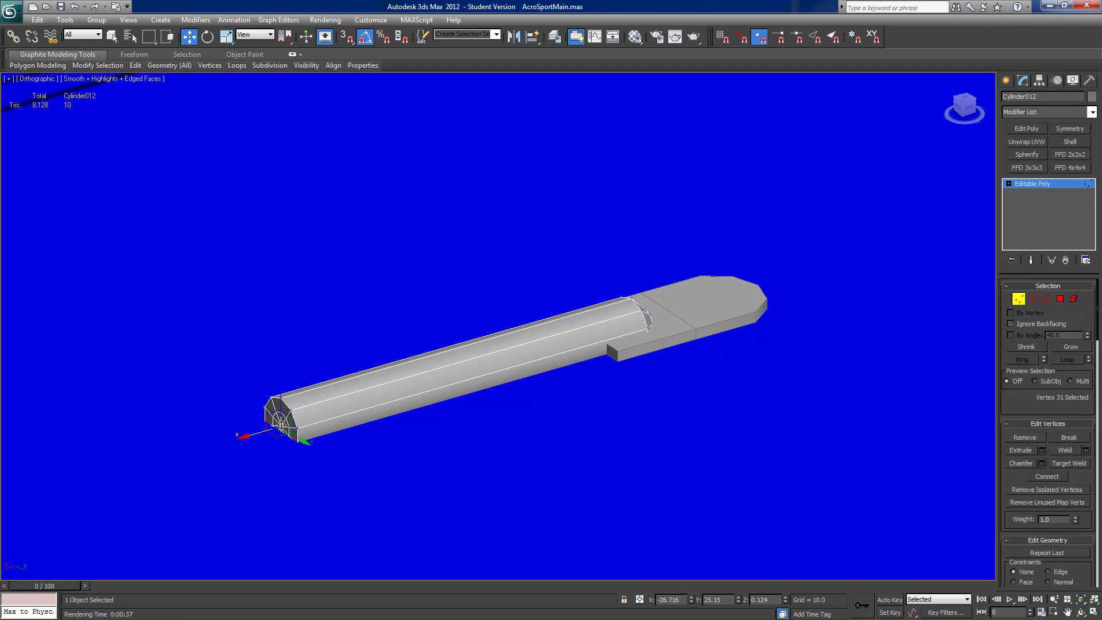
pyautogui.click(1060, 299)
pyautogui.click(1071, 346)
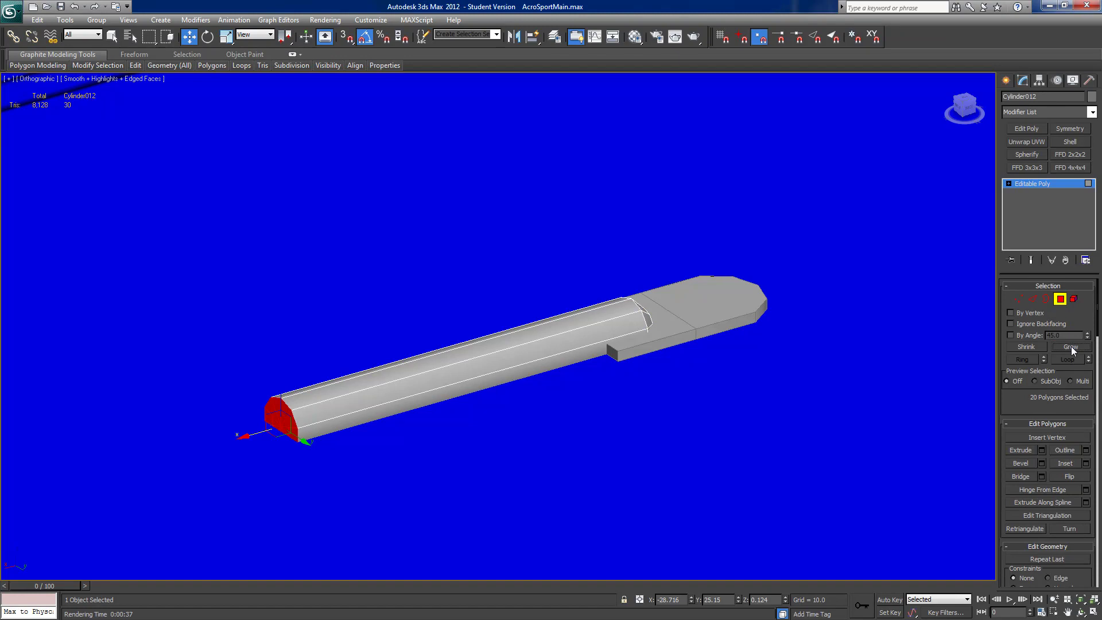
pyautogui.press('Delete')
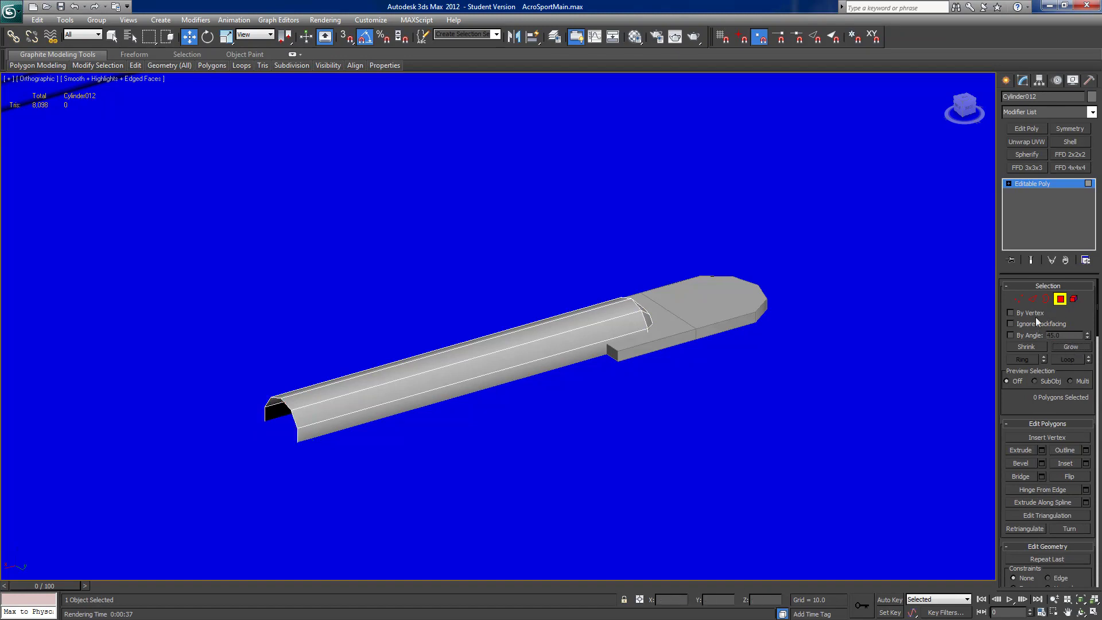
# - Cap the open border at the rod's far end
pyautogui.click(1045, 299)
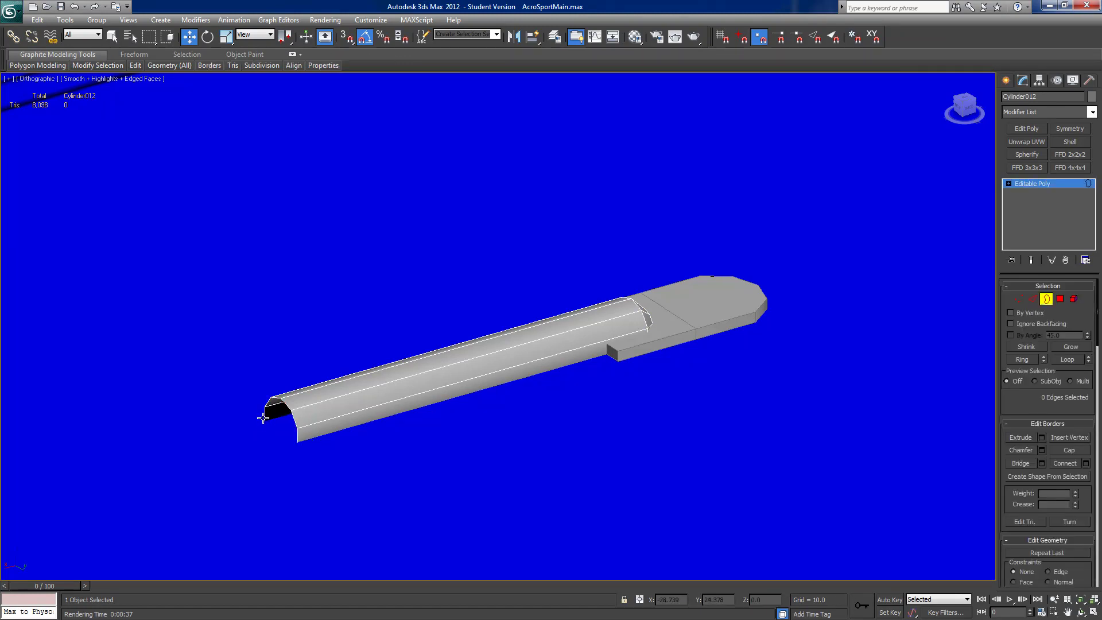
pyautogui.click(289, 410)
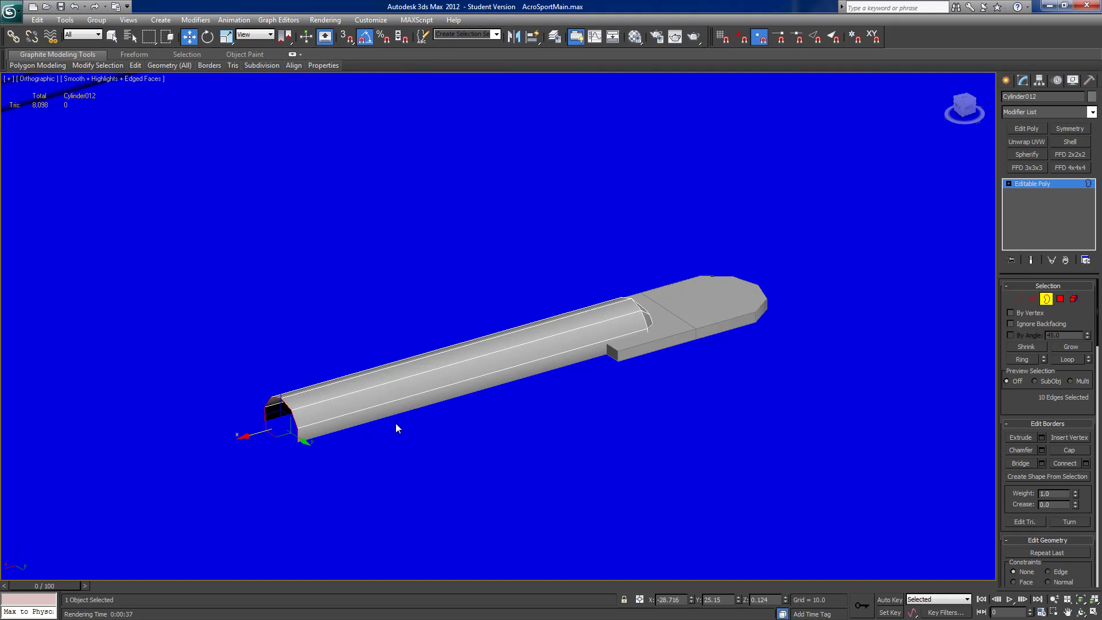
pyautogui.click(1071, 450)
pyautogui.keyDown('alt'); pyautogui.moveTo(505, 447); pyautogui.dragTo(449, 466, button='middle'); pyautogui.keyUp('alt')
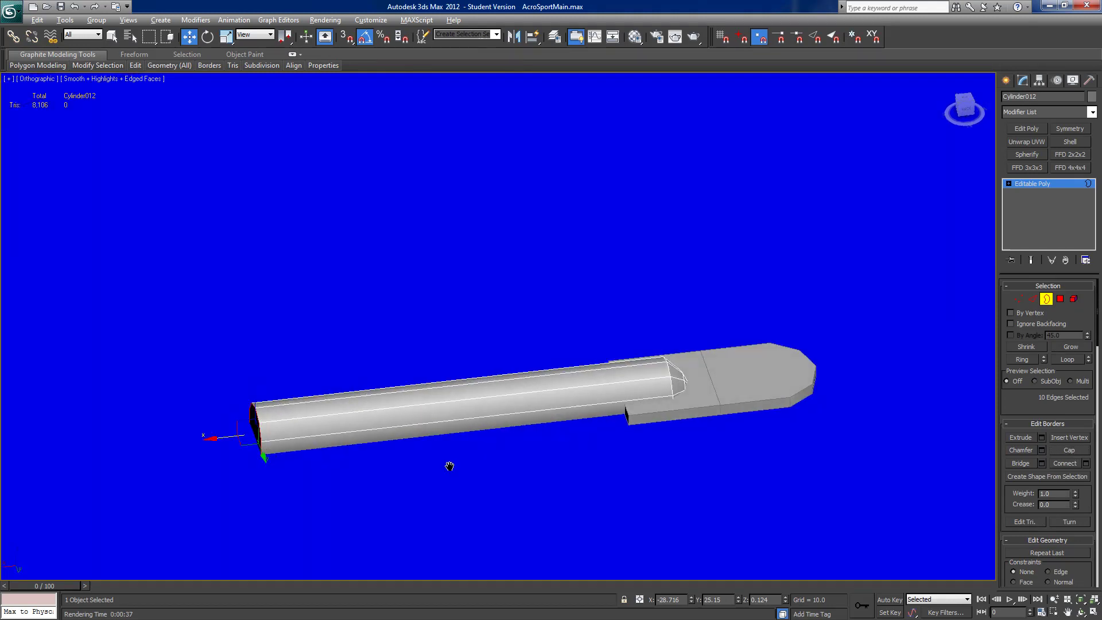
# - Shorten the rod by moving its far-end vertices along X to about -35.8, and return to object level
pyautogui.click(1020, 300)
pyautogui.moveTo(221, 438); pyautogui.dragTo(542, 424)
pyautogui.keyDown('alt'); pyautogui.moveTo(542, 424); pyautogui.dragTo(579, 437, button='middle'); pyautogui.keyUp('alt')
pyautogui.scroll(-5, 579, 437)
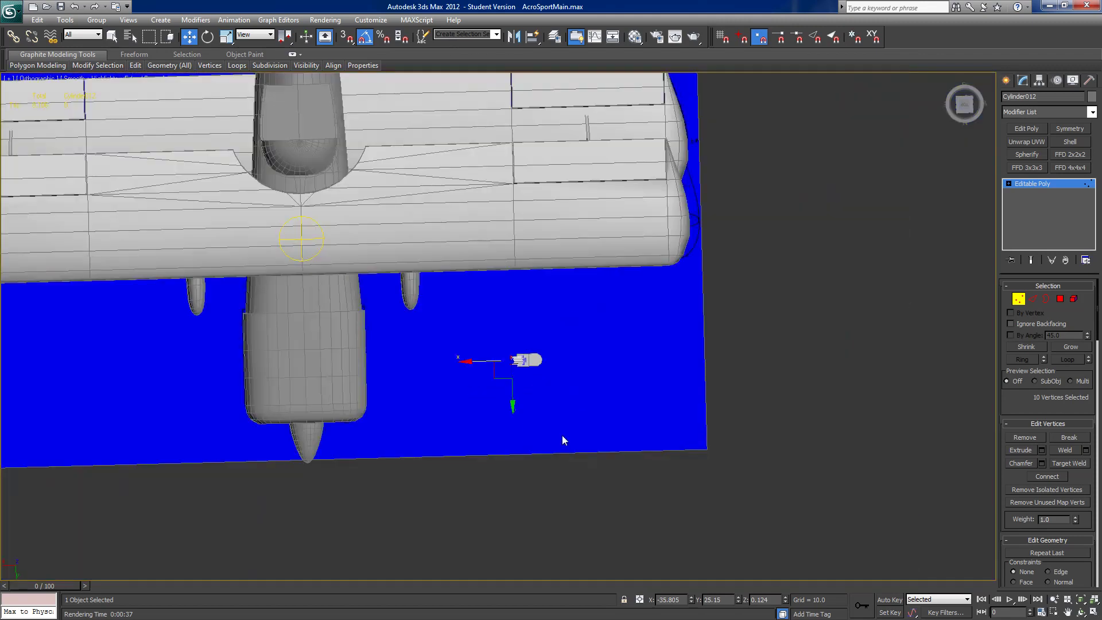
pyautogui.click(1019, 299)
# - Select the shortened rod together with its plate and scale both down uniformly
pyautogui.moveTo(523, 340)
pyautogui.keyDown('alt'); pyautogui.mouseDown(button='middle')
pyautogui.moveTo(566, 258)
pyautogui.moveTo(566, 359)
pyautogui.mouseUp(button='middle'); pyautogui.keyUp('alt')
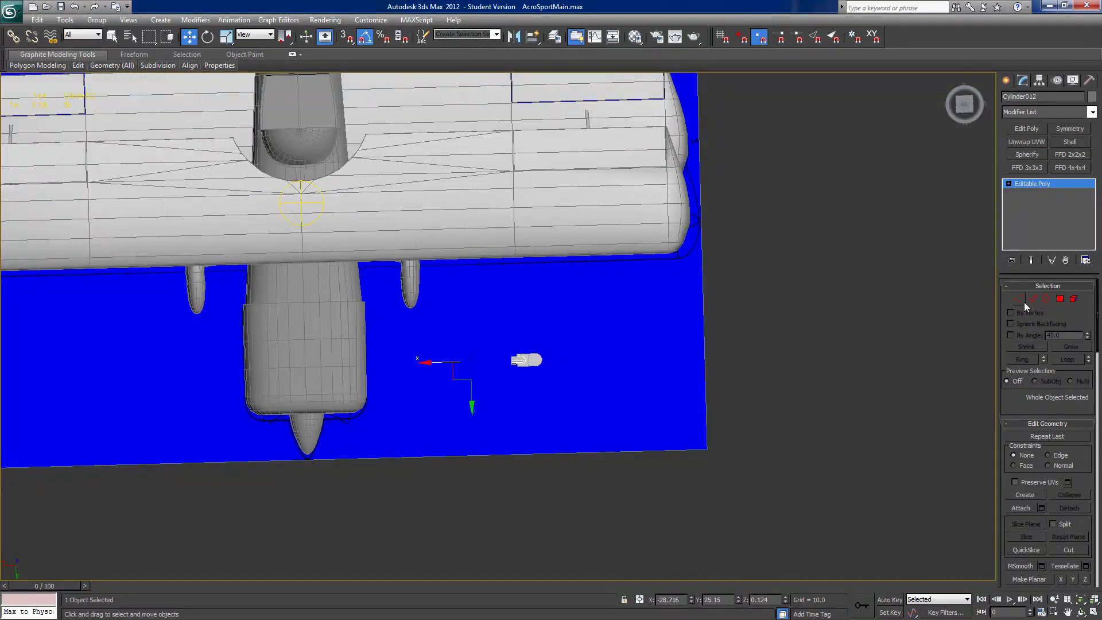
pyautogui.keyDown('ctrl'); pyautogui.click(537, 360); pyautogui.keyUp('ctrl')
pyautogui.click(226, 36)
pyautogui.keyDown('alt'); pyautogui.moveTo(433, 208); pyautogui.dragTo(423, 194, button='middle'); pyautogui.keyUp('alt')
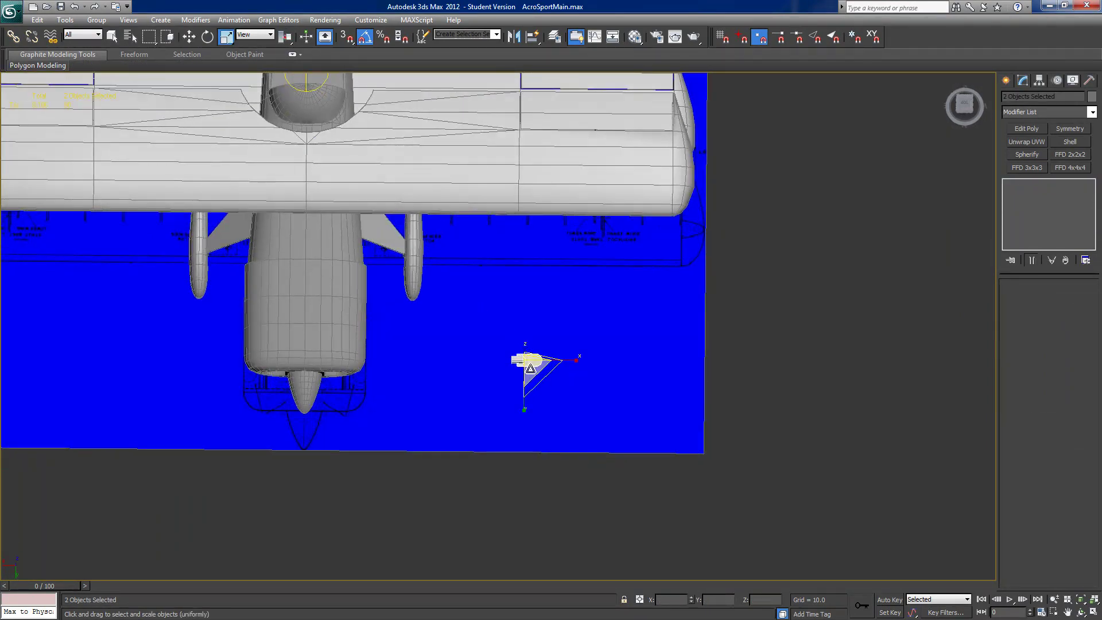
pyautogui.keyDown('alt'); pyautogui.moveTo(558, 427); pyautogui.dragTo(559, 350, button='middle'); pyautogui.keyUp('alt')
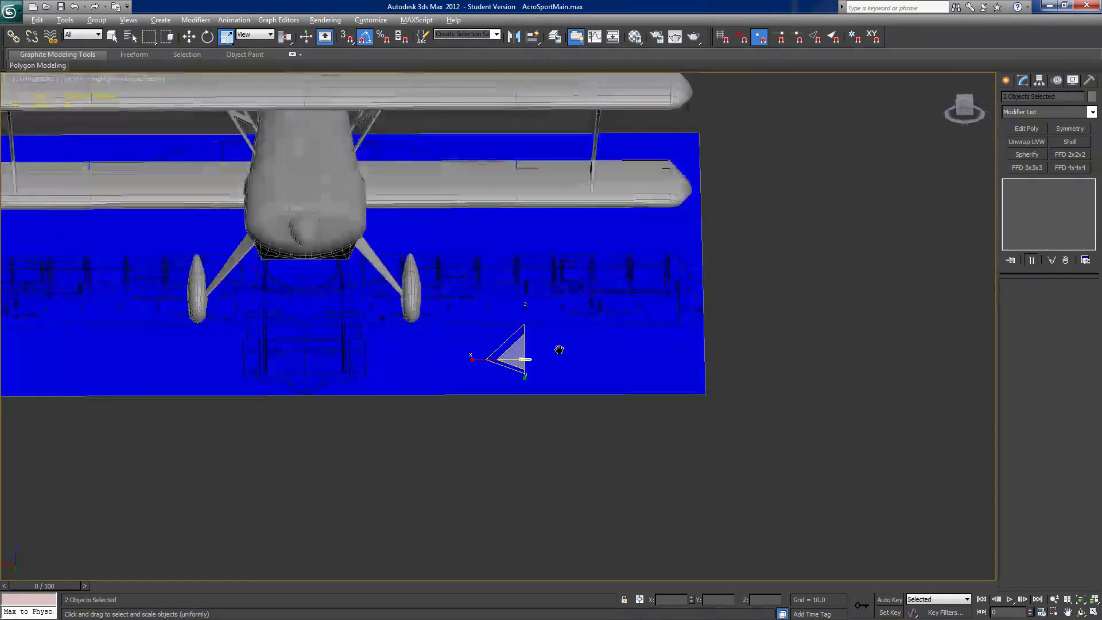
pyautogui.press('z')
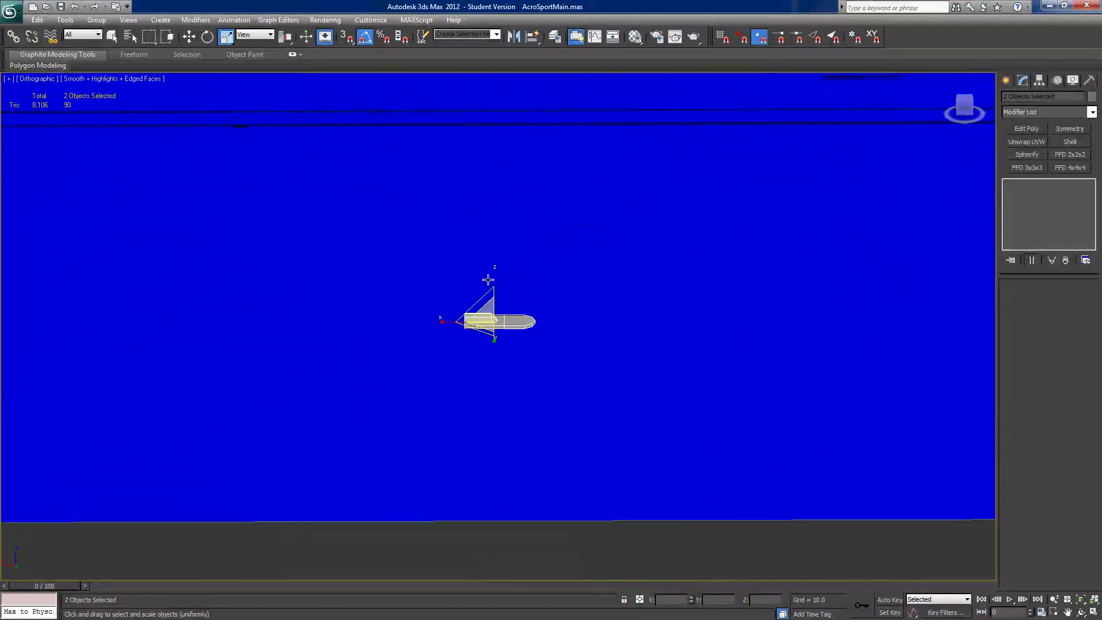
pyautogui.moveTo(487, 317); pyautogui.dragTo(504, 383)
# - Rotate a single copy of the rod and plate 180 degrees about Z
pyautogui.click(207, 38)
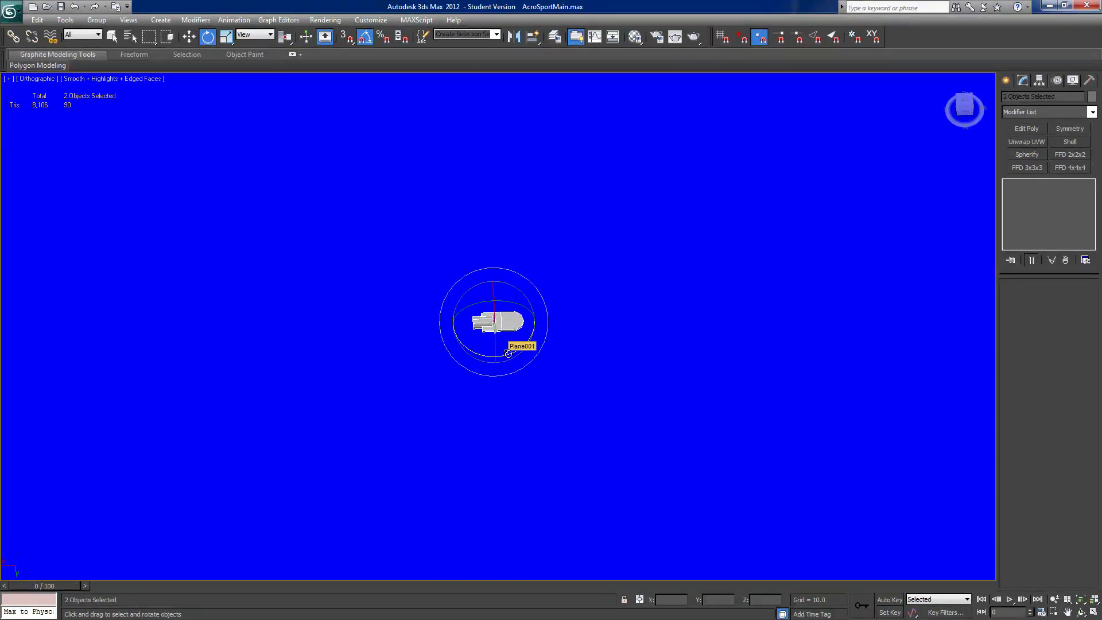
pyautogui.moveTo(507, 353)
pyautogui.mouseDown()
pyautogui.moveTo(438, 352)
pyautogui.moveTo(364, 303)
pyautogui.moveTo(377, 311)
pyautogui.mouseUp()
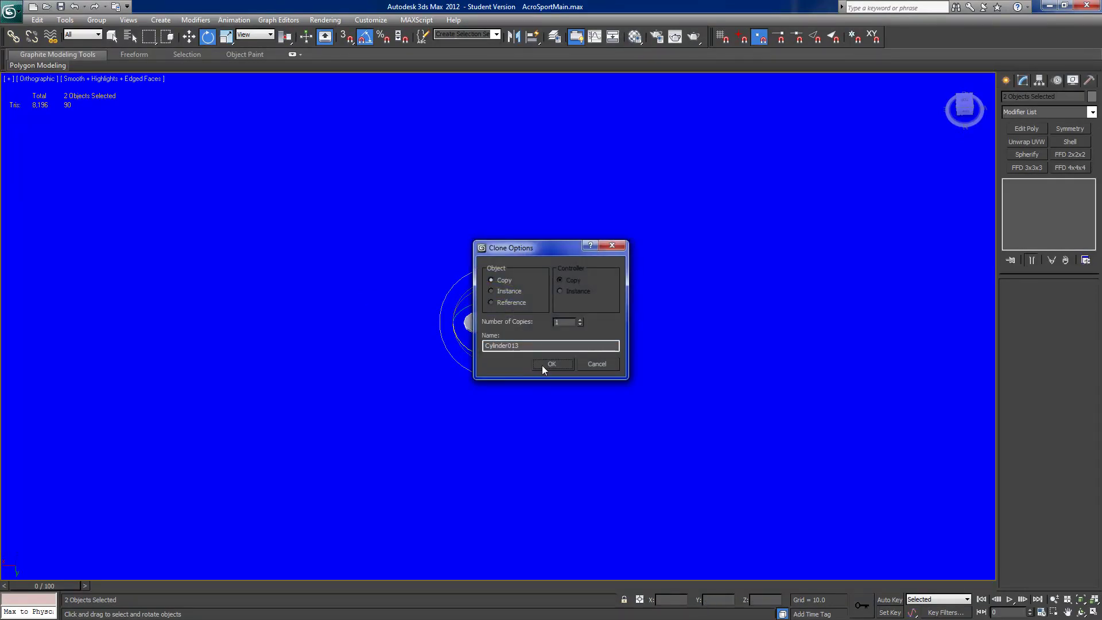
pyautogui.click(541, 365)
# - Move the copied rod and plate along X away from the originals so the two rod stubs face each other across a gap
pyautogui.click(188, 37)
pyautogui.moveTo(455, 326); pyautogui.dragTo(128, 346)
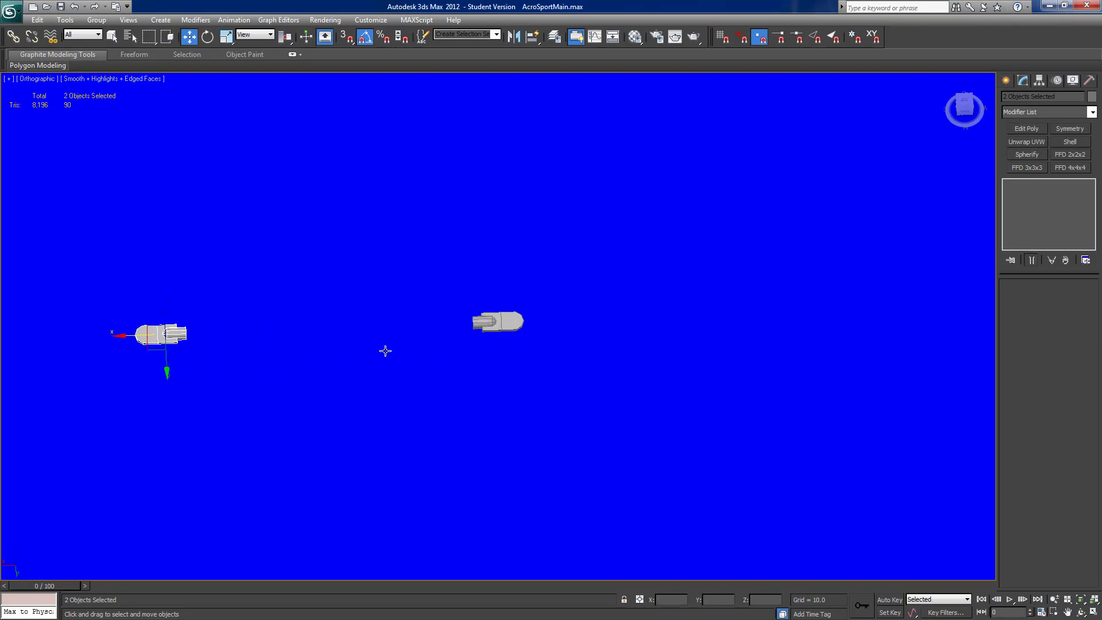
pyautogui.click(965, 106)
pyautogui.moveTo(554, 384); pyautogui.dragTo(514, 314, button='middle')
pyautogui.scroll(8, 514, 314)
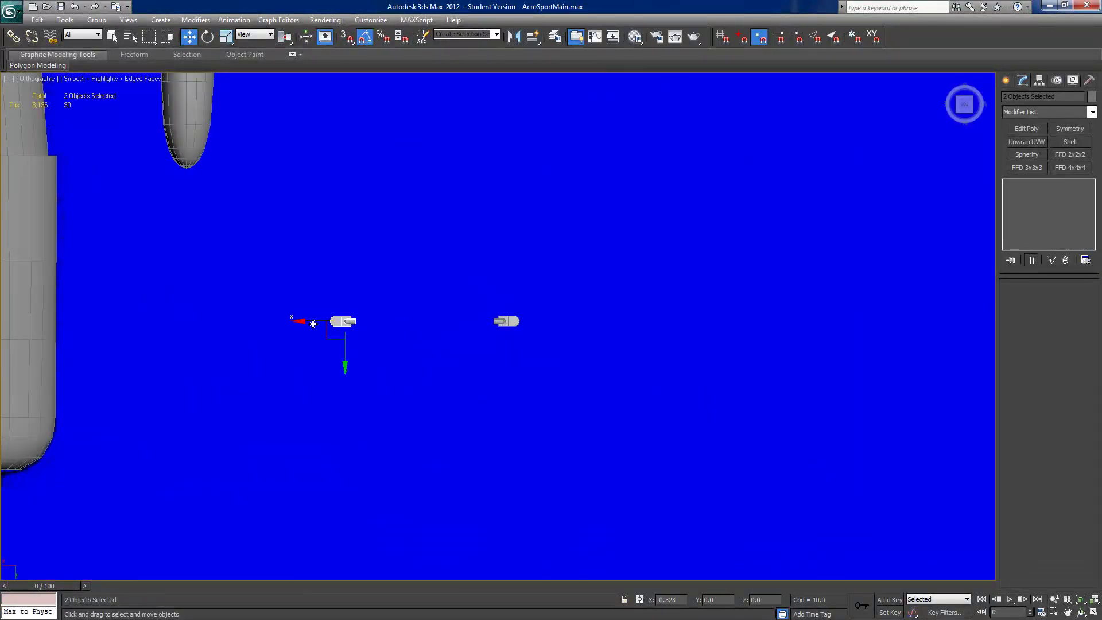
pyautogui.moveTo(436, 337); pyautogui.dragTo(478, 307, button='middle')
pyautogui.scroll(4, 549, 395)
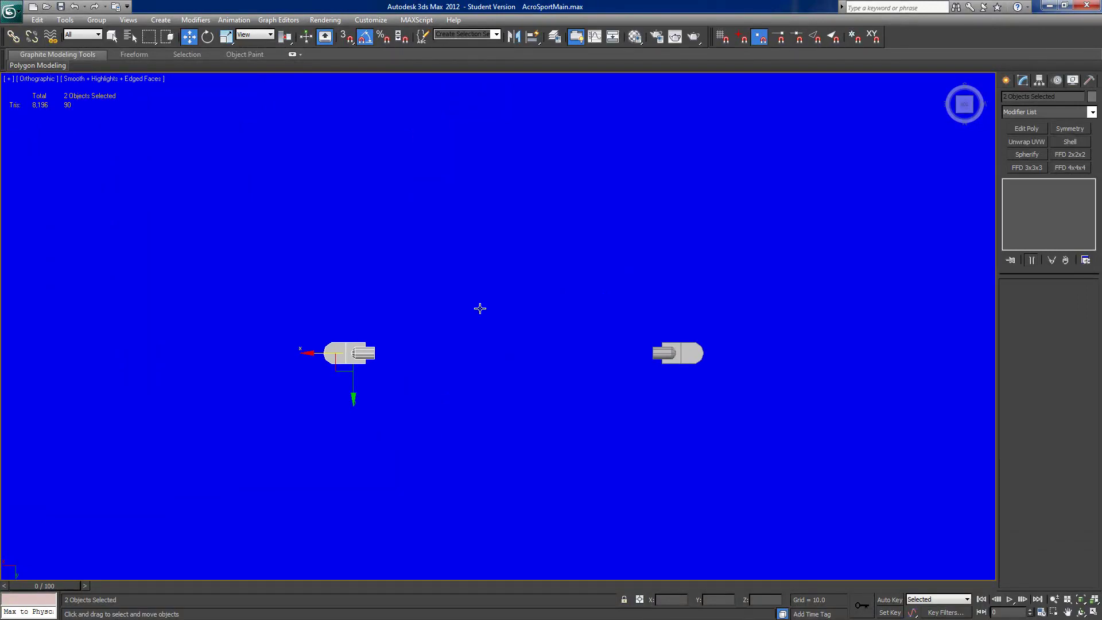
pyautogui.keyDown('alt'); pyautogui.moveTo(506, 359); pyautogui.dragTo(544, 300, button='middle'); pyautogui.keyUp('alt')
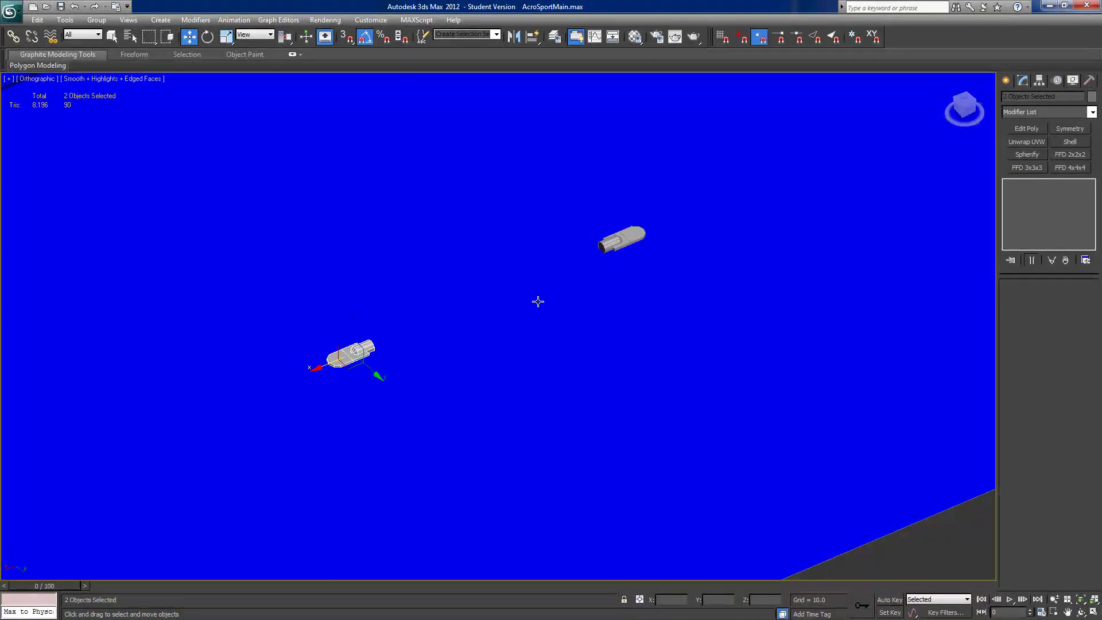
pyautogui.scroll(3, 539, 327)
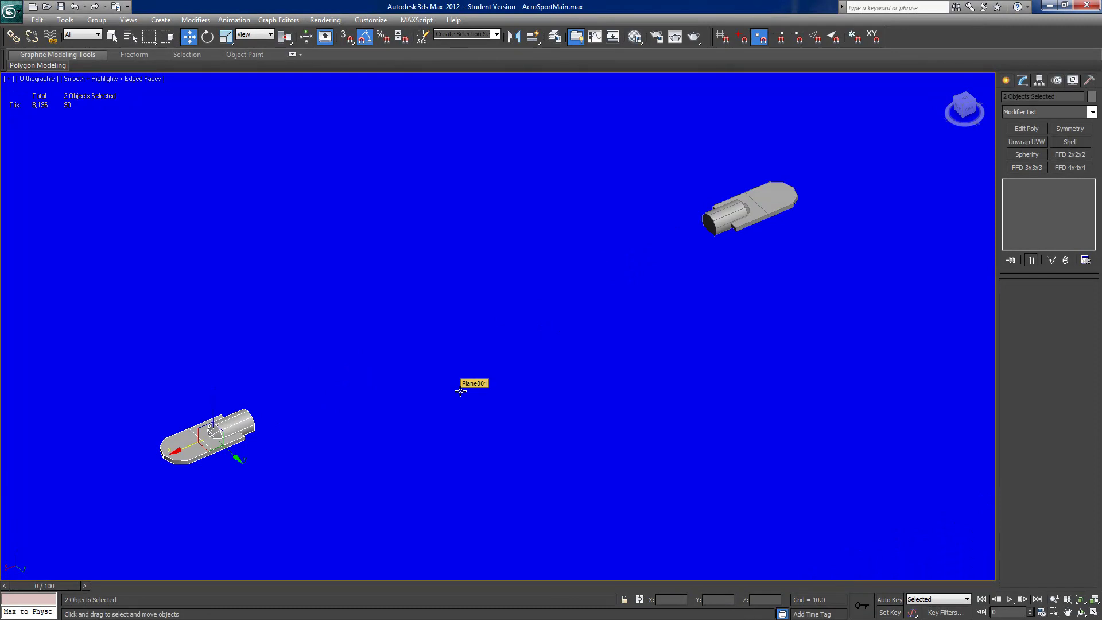
# - Delete the rotated rod and plate copy, and inset the open end face of the remaining rod by about 0.149
pyautogui.press('Delete')
pyautogui.click(737, 206)
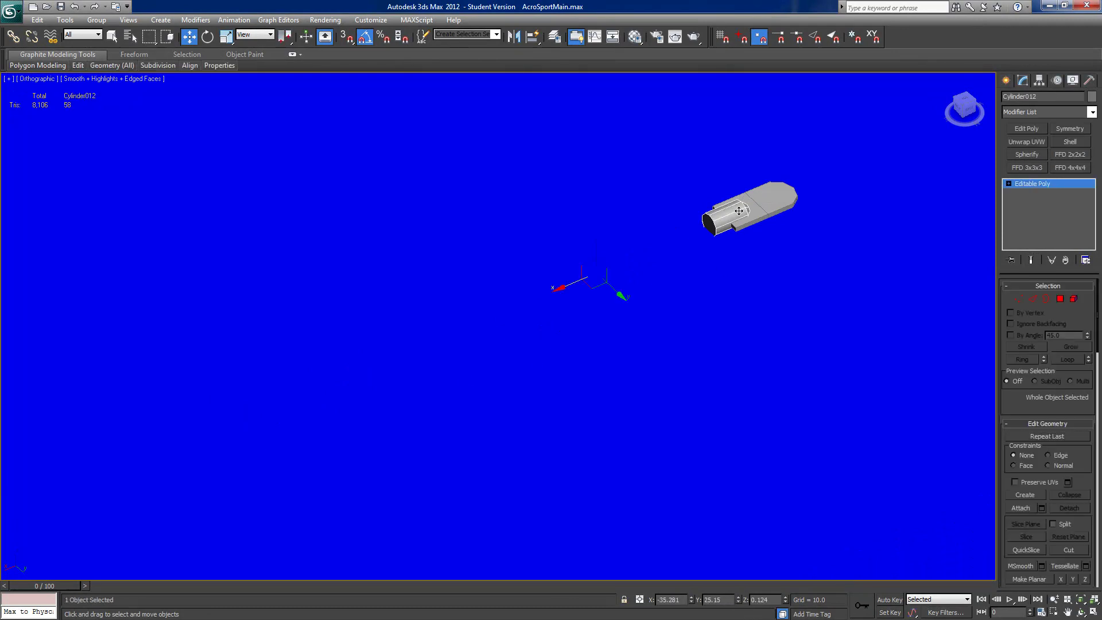
pyautogui.press('4')
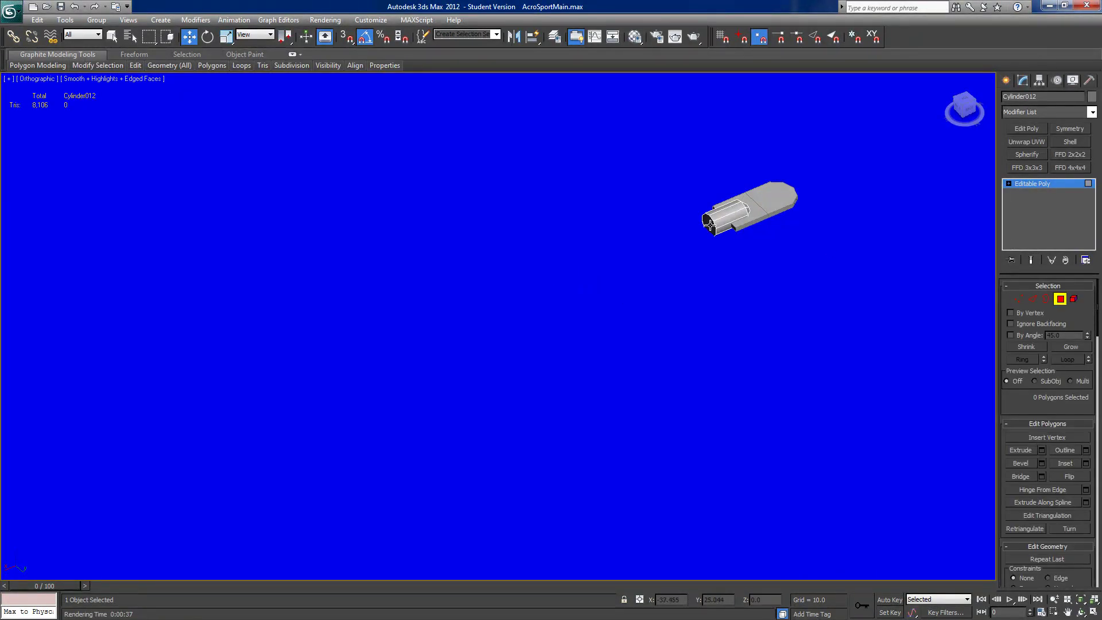
pyautogui.click(1086, 464)
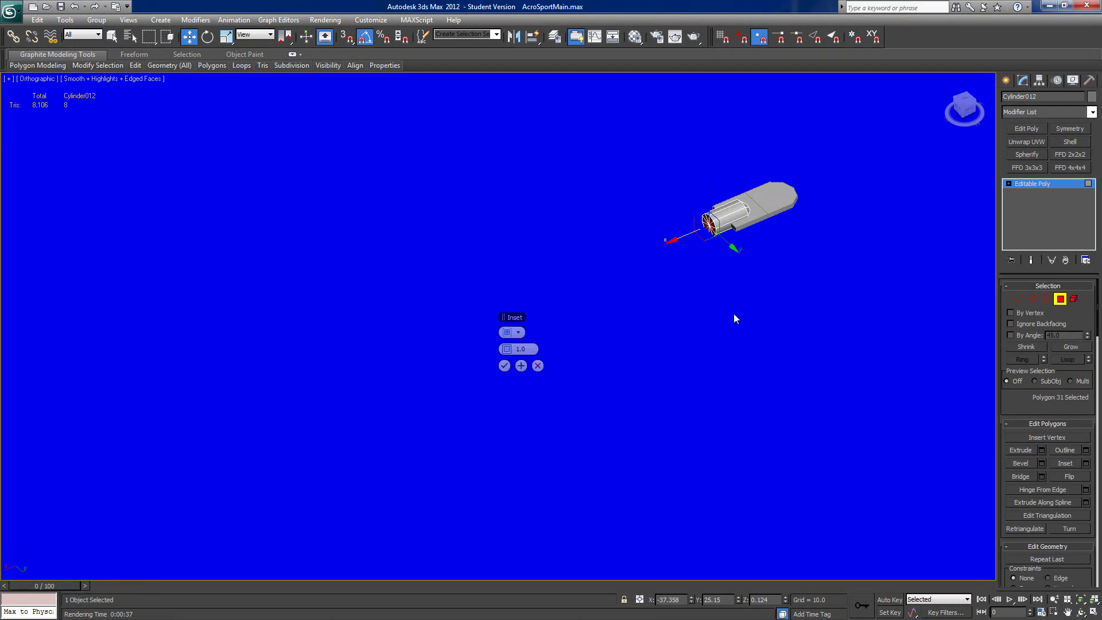
pyautogui.scroll(5, 648, 333)
pyautogui.moveTo(706, 301); pyautogui.dragTo(431, 318, button='middle')
pyautogui.rightClick(509, 347)
pyautogui.moveTo(509, 350); pyautogui.dragTo(523, 349)
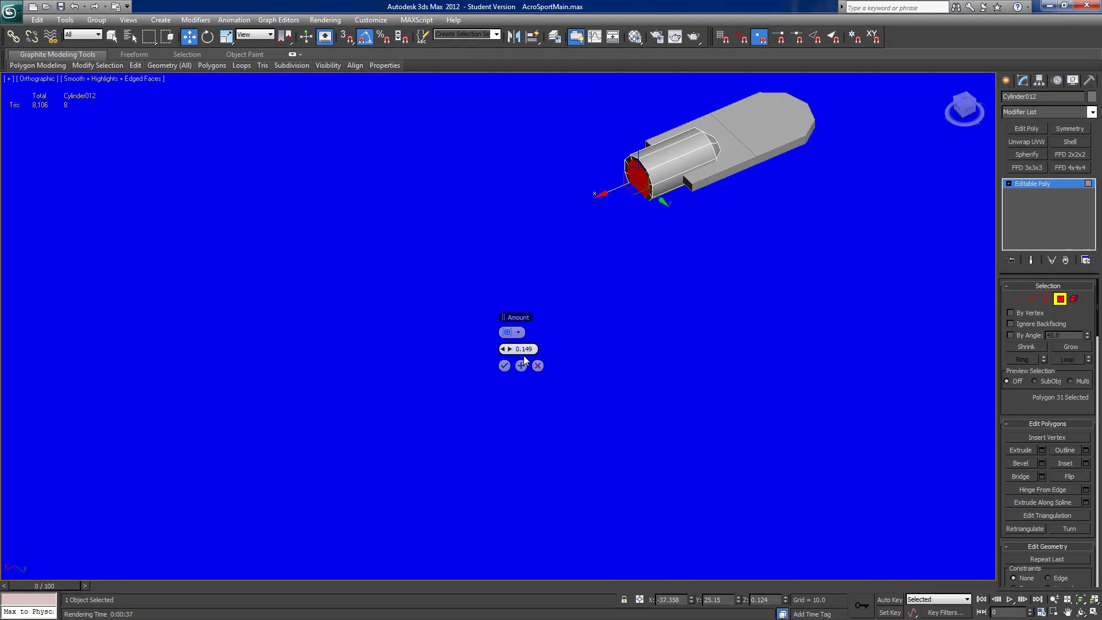
pyautogui.click(504, 365)
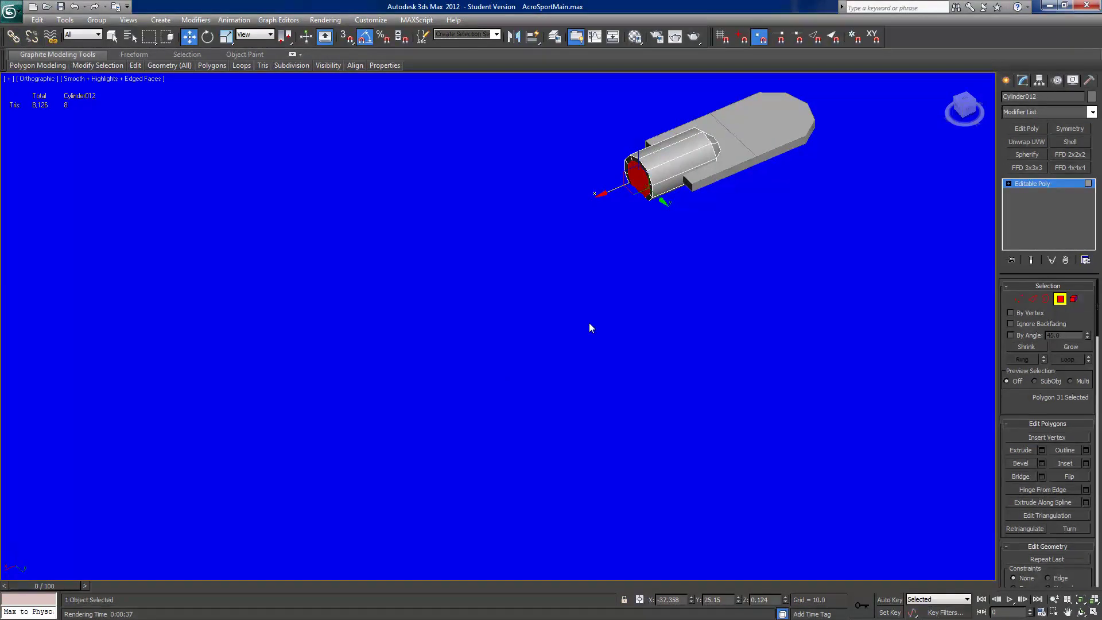
pyautogui.click(1062, 303)
# - Select the inset rod together with its plate and make one copy rotated 180 degrees about Z
pyautogui.moveTo(396, 215); pyautogui.dragTo(241, 310, button='middle')
pyautogui.click(209, 38)
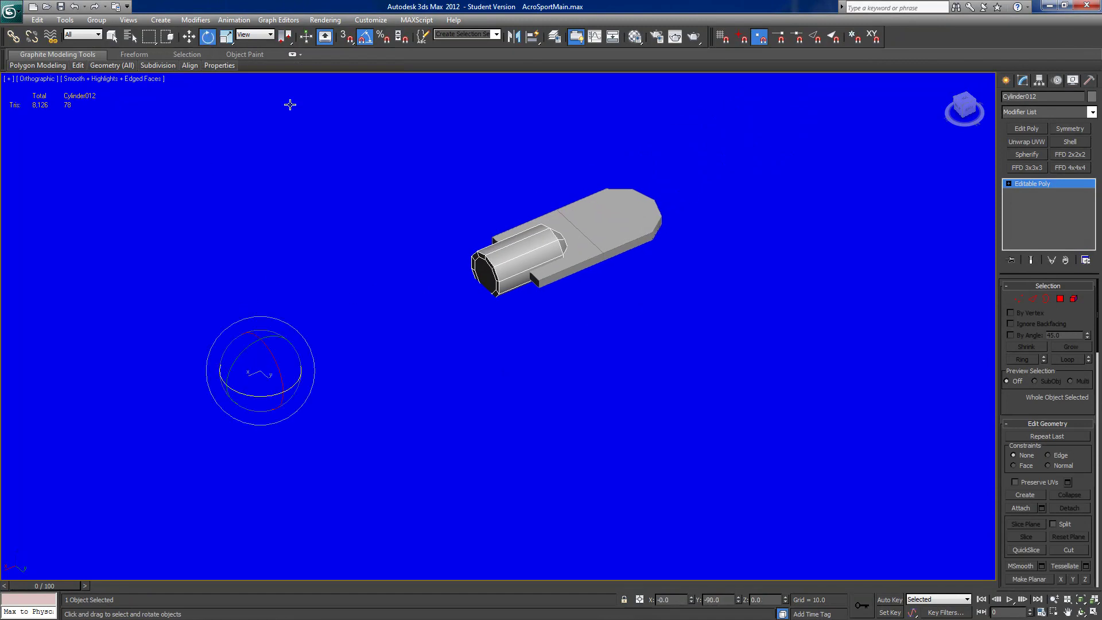
pyautogui.keyDown('ctrl'); pyautogui.click(575, 241); pyautogui.keyUp('ctrl')
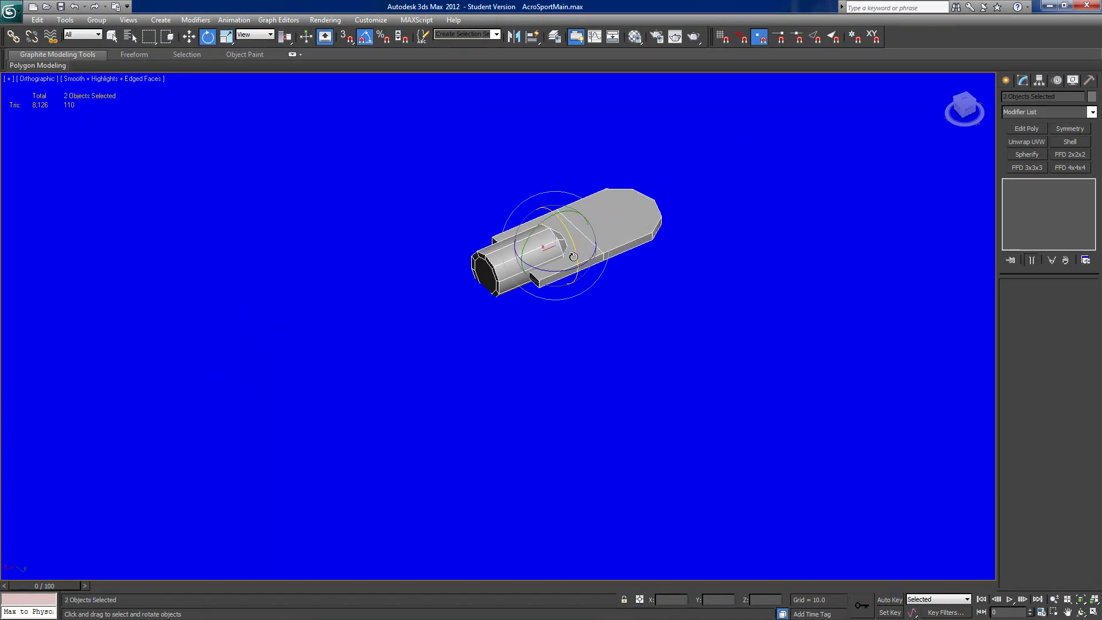
pyautogui.click(631, 213)
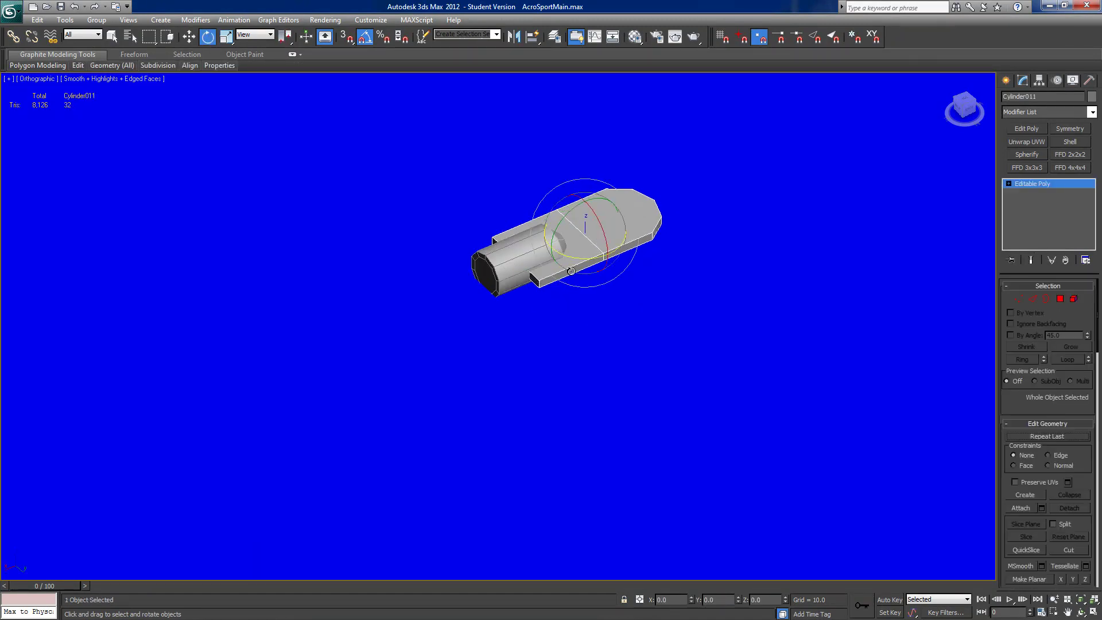
pyautogui.keyDown('ctrl'); pyautogui.click(532, 258); pyautogui.keyUp('ctrl')
pyautogui.moveTo(550, 272); pyautogui.dragTo(450, 248)
pyautogui.click(553, 361)
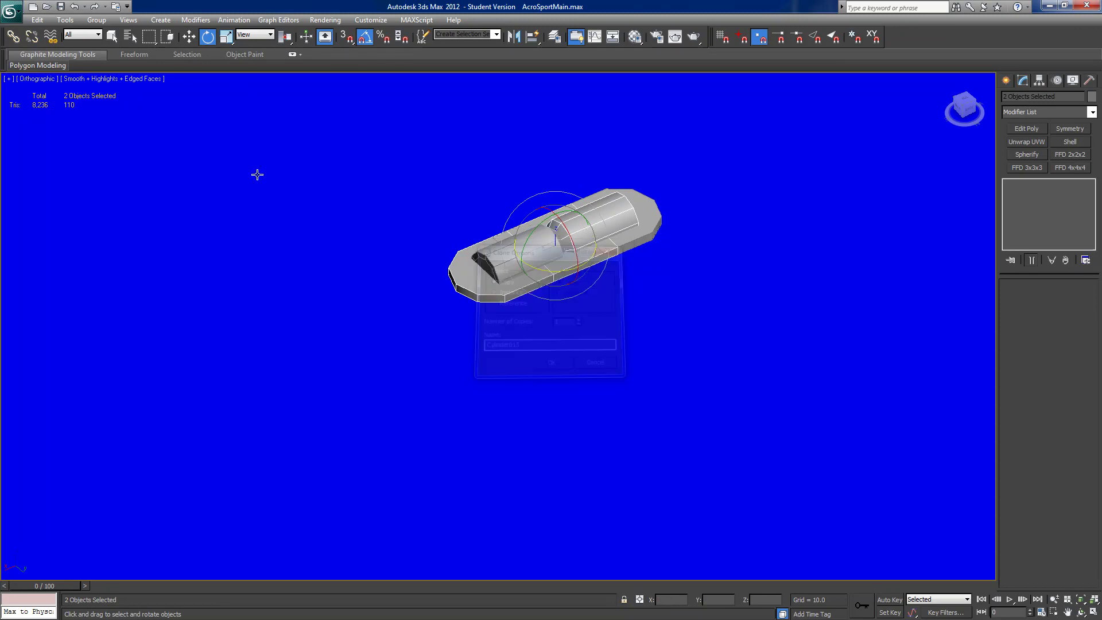
# - Move the new rod and plate copy along X so the inset rod ends face each other across a gap
pyautogui.press('w')
pyautogui.scroll(-2, 631, 371)
pyautogui.moveTo(576, 313); pyautogui.dragTo(260, 415)
# - Attach the rod and the copied end fitting to the original plate so everything forms one editable poly object
pyautogui.click(632, 286)
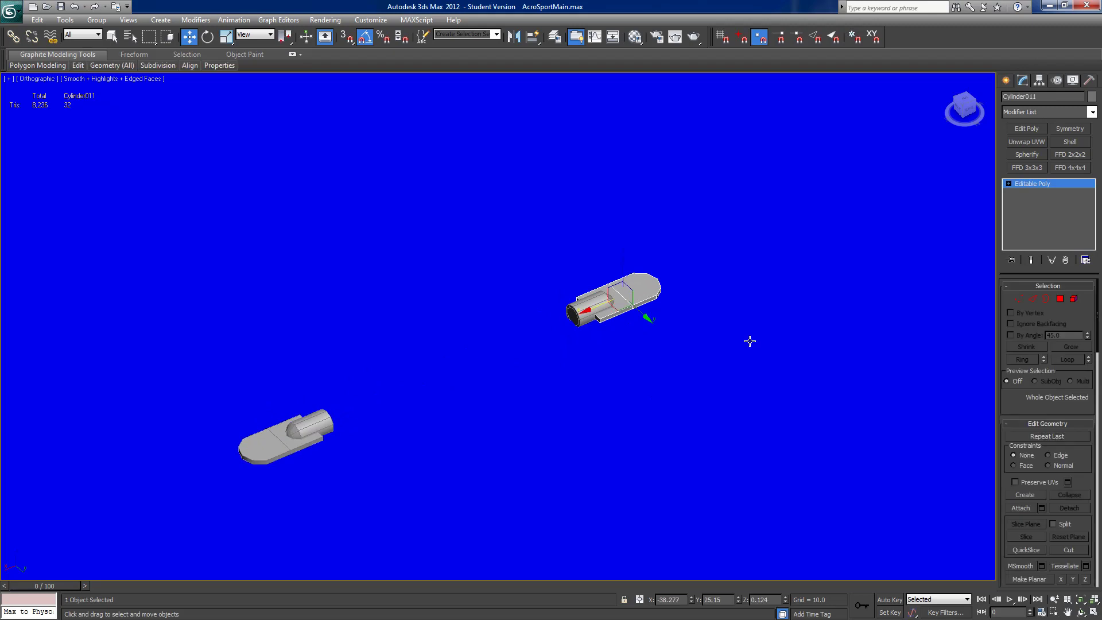
pyautogui.click(1027, 507)
pyautogui.click(589, 302)
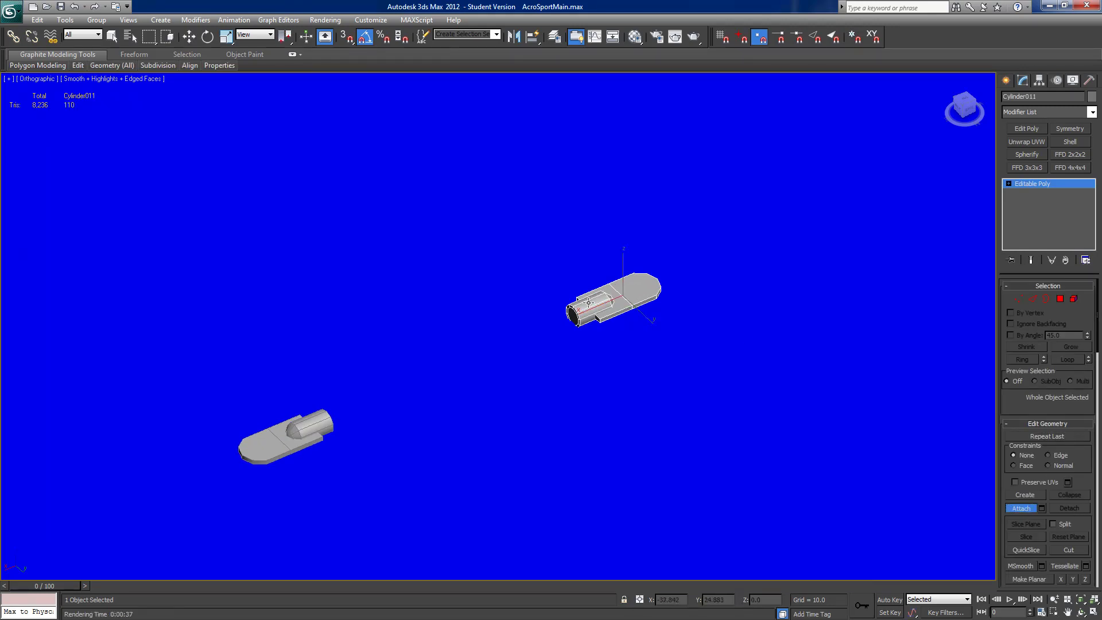
pyautogui.click(305, 424)
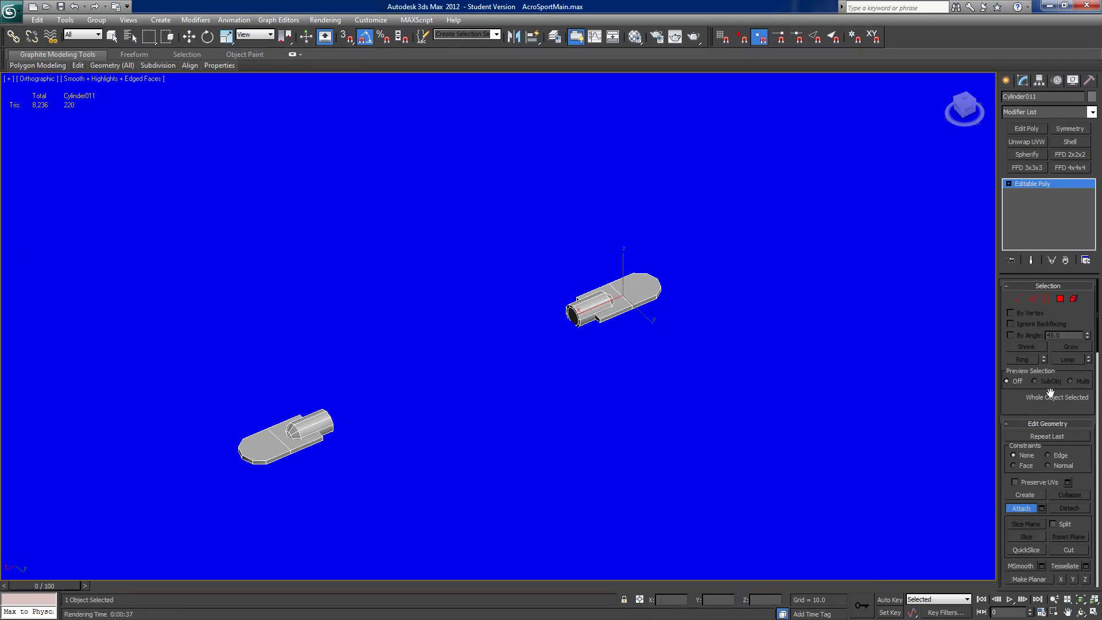
pyautogui.click(1030, 510)
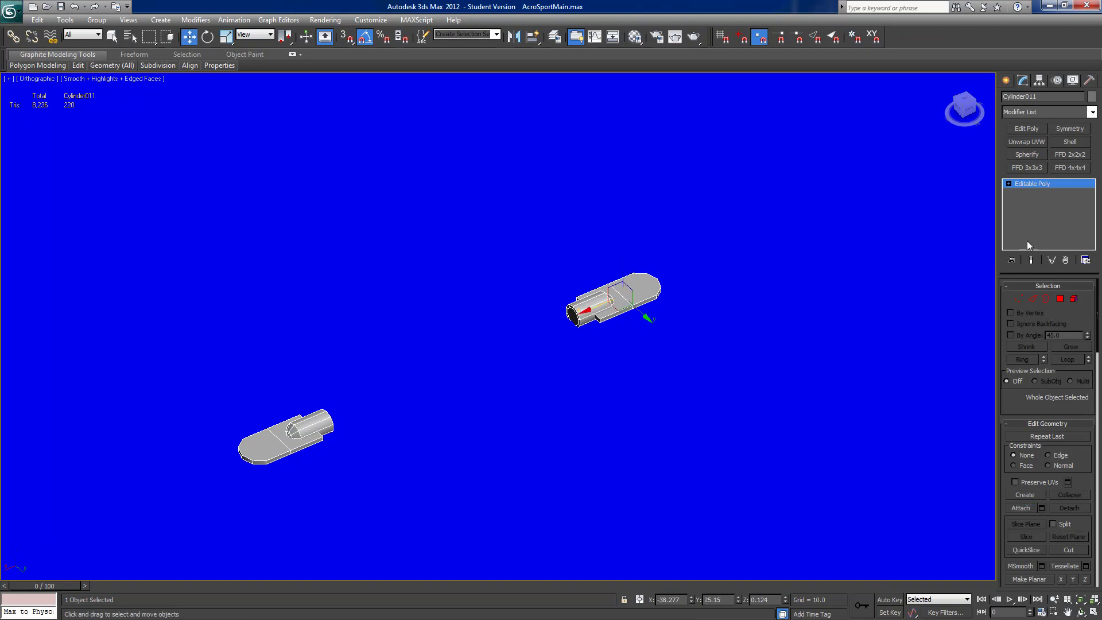
# - Center the combined object's pivot between its two end fittings
pyautogui.click(1039, 80)
pyautogui.click(1035, 155)
pyautogui.click(1036, 210)
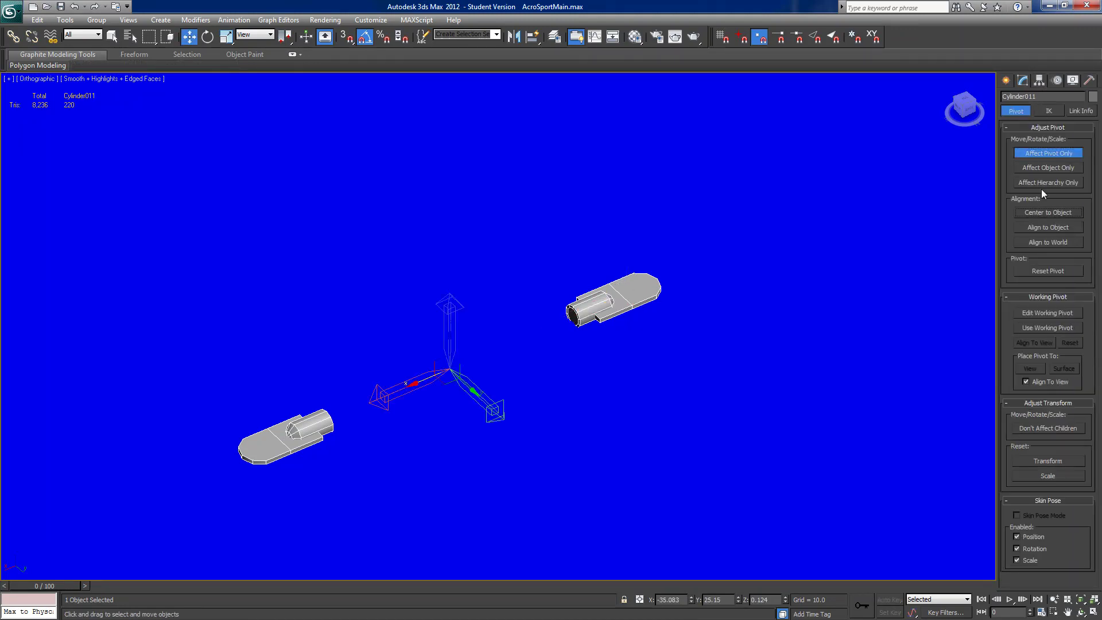
pyautogui.click(1039, 153)
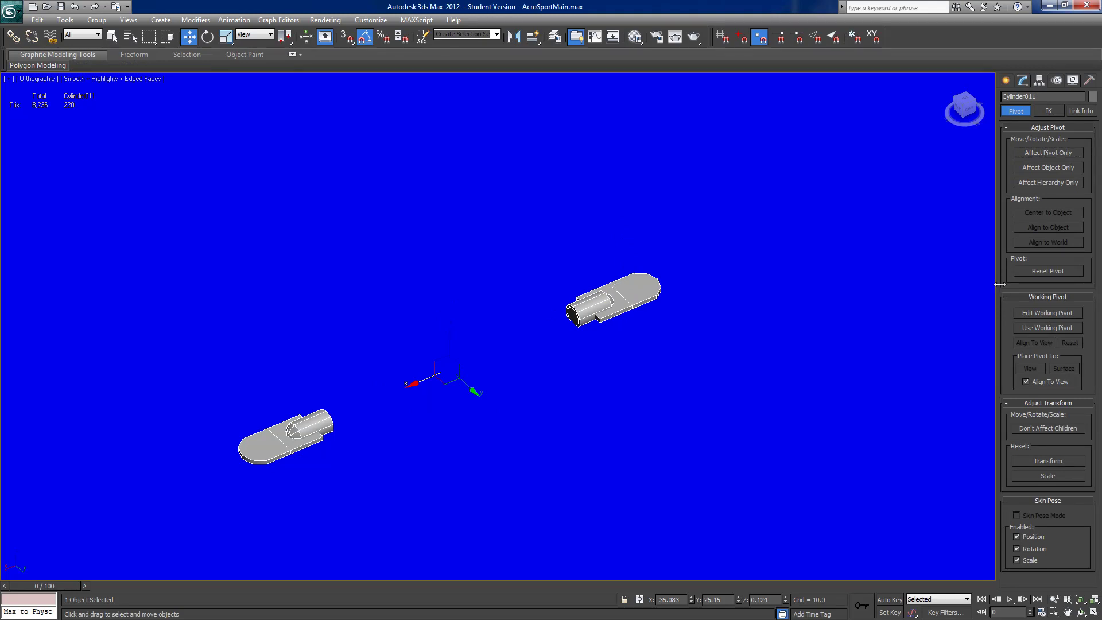
# - Bridge the two facing inset end polygons to form the thin rod between the fittings
pyautogui.click(1024, 81)
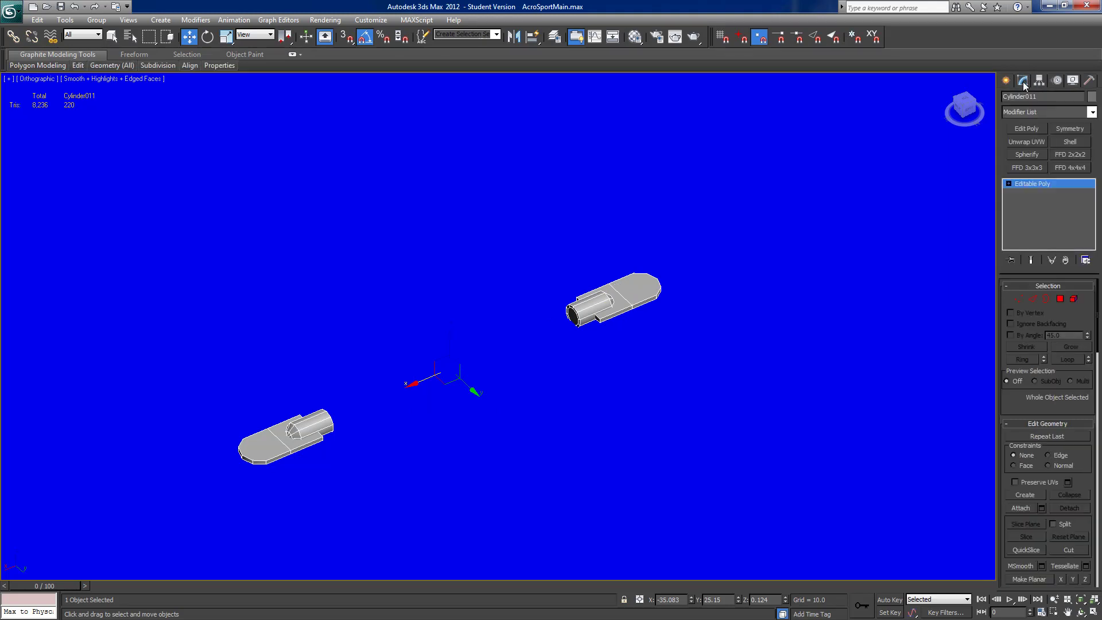
pyautogui.click(1061, 299)
pyautogui.click(570, 316)
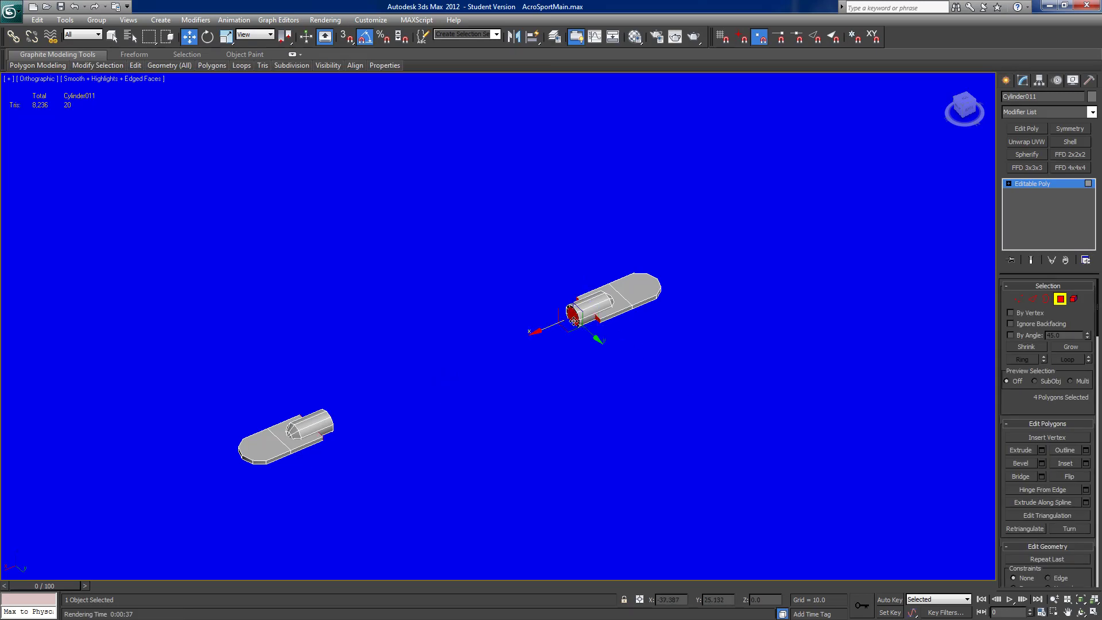
pyautogui.keyDown('alt'); pyautogui.moveTo(515, 343); pyautogui.dragTo(425, 319, button='middle'); pyautogui.keyUp('alt')
pyautogui.keyDown('ctrl'); pyautogui.click(396, 245); pyautogui.keyUp('ctrl')
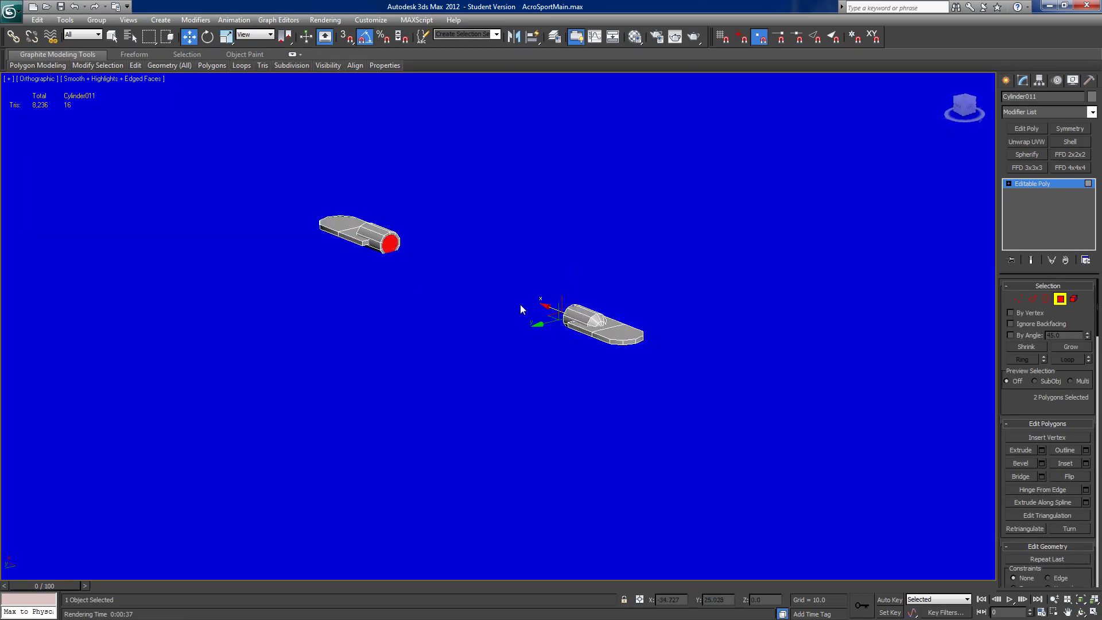
pyautogui.click(1029, 475)
pyautogui.keyDown('alt'); pyautogui.moveTo(766, 401); pyautogui.dragTo(690, 432, button='middle'); pyautogui.keyUp('alt')
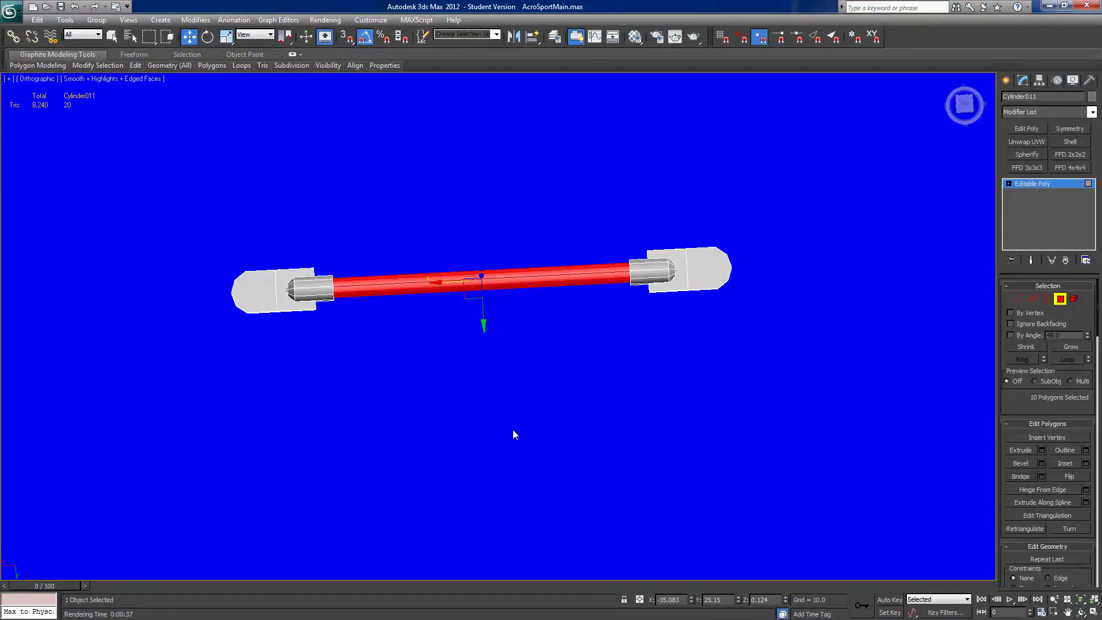
# - Return to object level and make a single copy of the finished strut raised along Z to about 18.9
pyautogui.scroll(-6, 482, 464)
pyautogui.keyDown('alt'); pyautogui.moveTo(504, 374); pyautogui.dragTo(504, 306, button='middle'); pyautogui.keyUp('alt')
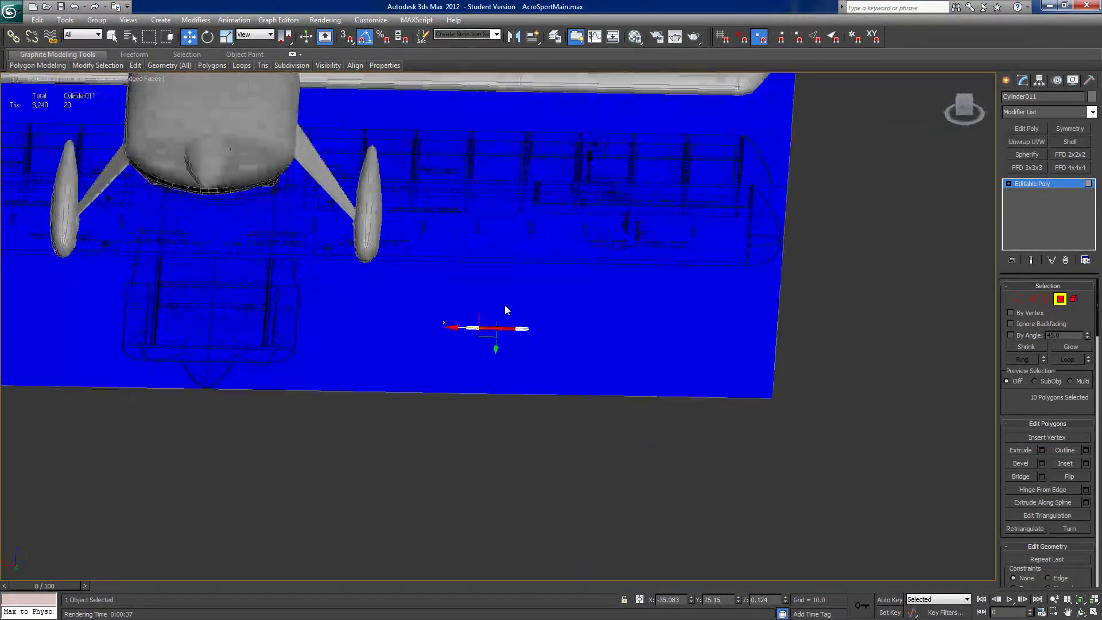
pyautogui.click(1060, 298)
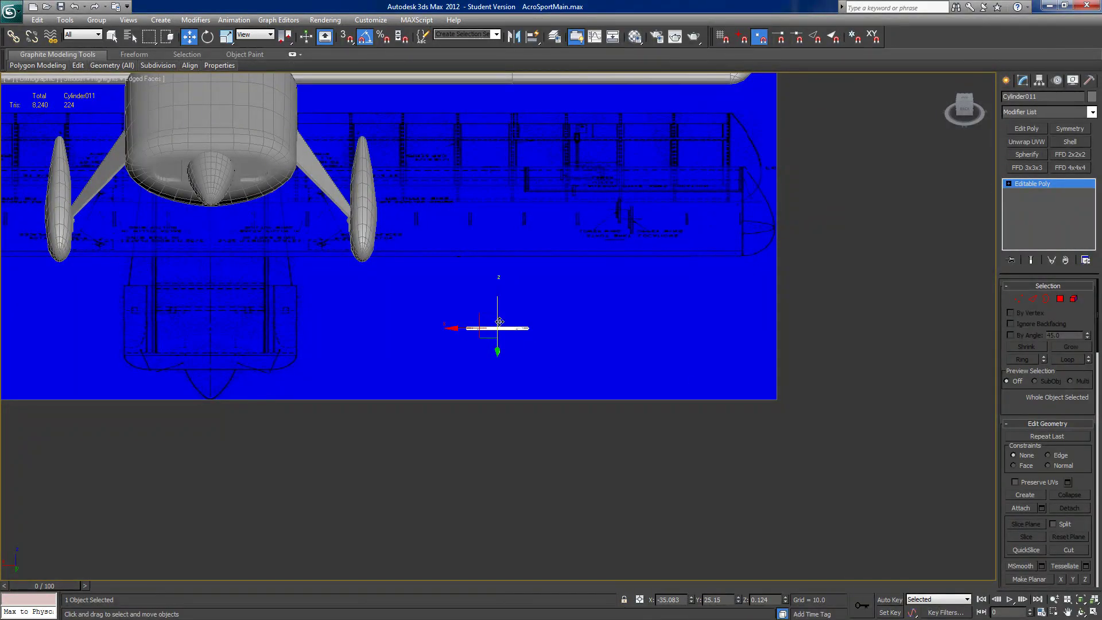
pyautogui.keyDown('shift'); pyautogui.moveTo(497, 303); pyautogui.dragTo(496, 174); pyautogui.keyUp('shift')
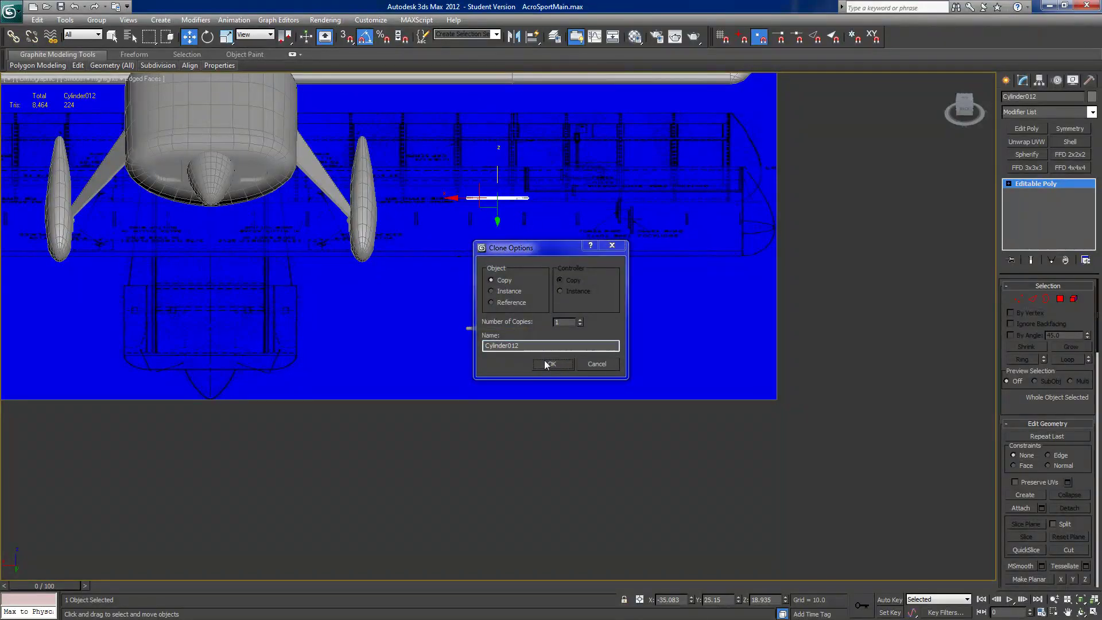
pyautogui.click(551, 363)
pyautogui.moveTo(548, 366)
pyautogui.keyDown('alt'); pyautogui.mouseDown(button='middle')
pyautogui.moveTo(531, 394)
pyautogui.moveTo(519, 369)
pyautogui.moveTo(519, 382)
pyautogui.moveTo(543, 364)
pyautogui.mouseUp(button='middle'); pyautogui.keyUp('alt')
# - In the Back view, move the copied strut under the upper wing beside the outer wing strut, at about X -47.34, Z 39.08
pyautogui.click(969, 109)
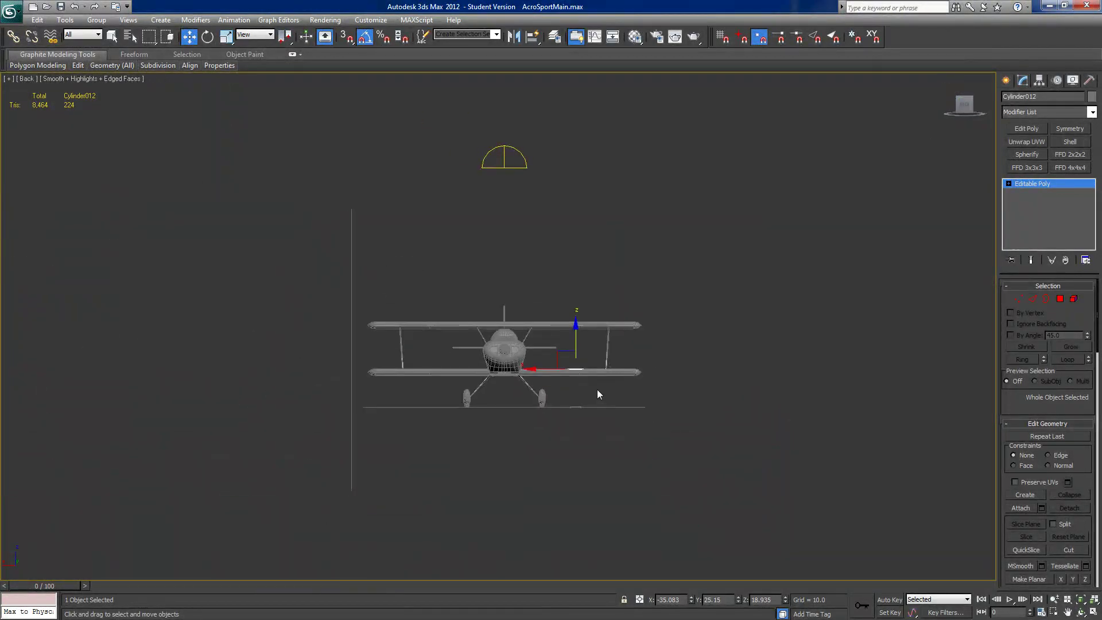
pyautogui.scroll(4, 597, 378)
pyautogui.moveTo(625, 386); pyautogui.dragTo(475, 320, button='middle')
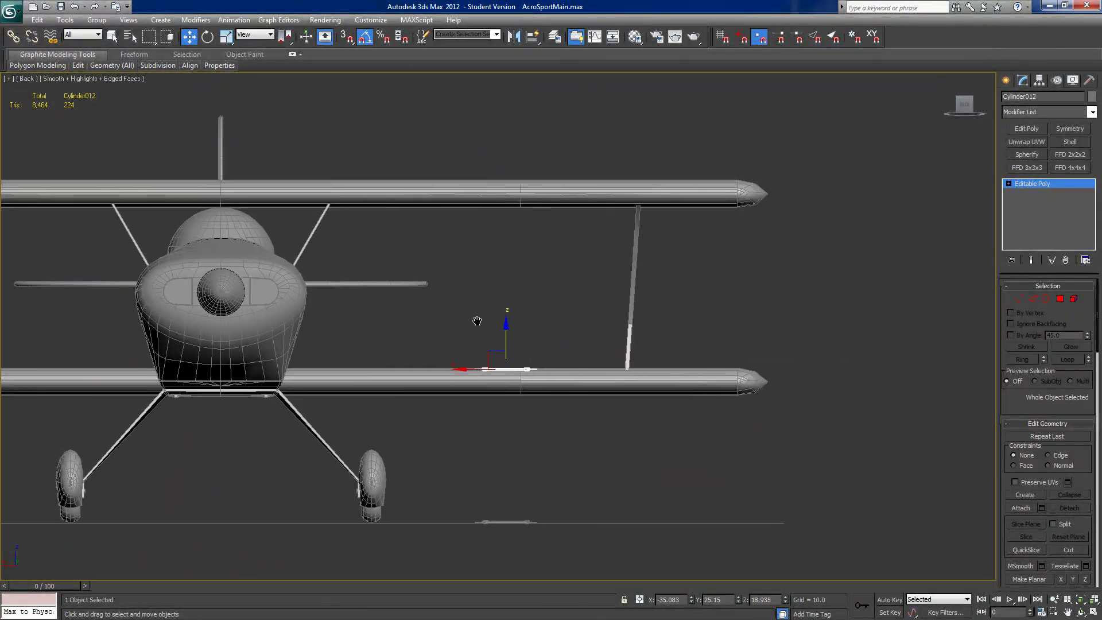
pyautogui.scroll(5, 489, 335)
pyautogui.moveTo(532, 383); pyautogui.dragTo(655, 164)
pyautogui.moveTo(645, 227); pyautogui.dragTo(526, 410, button='middle')
pyautogui.moveTo(546, 353); pyautogui.dragTo(622, 244)
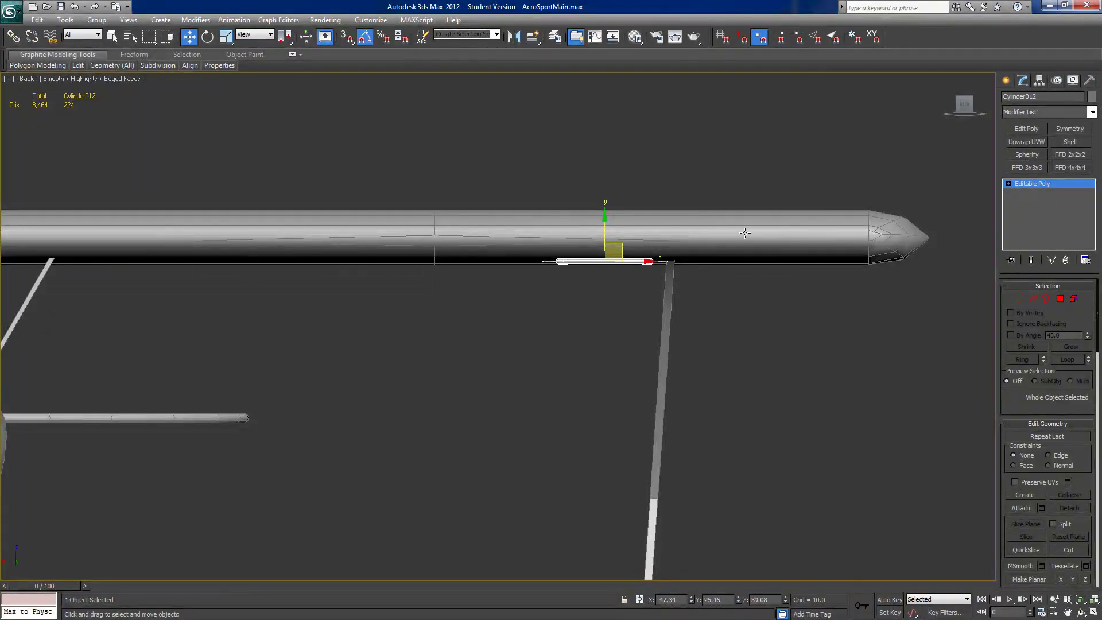
# - In the Left view, move the copied strut back under the upper wing to about Y 3.4
pyautogui.click(978, 107)
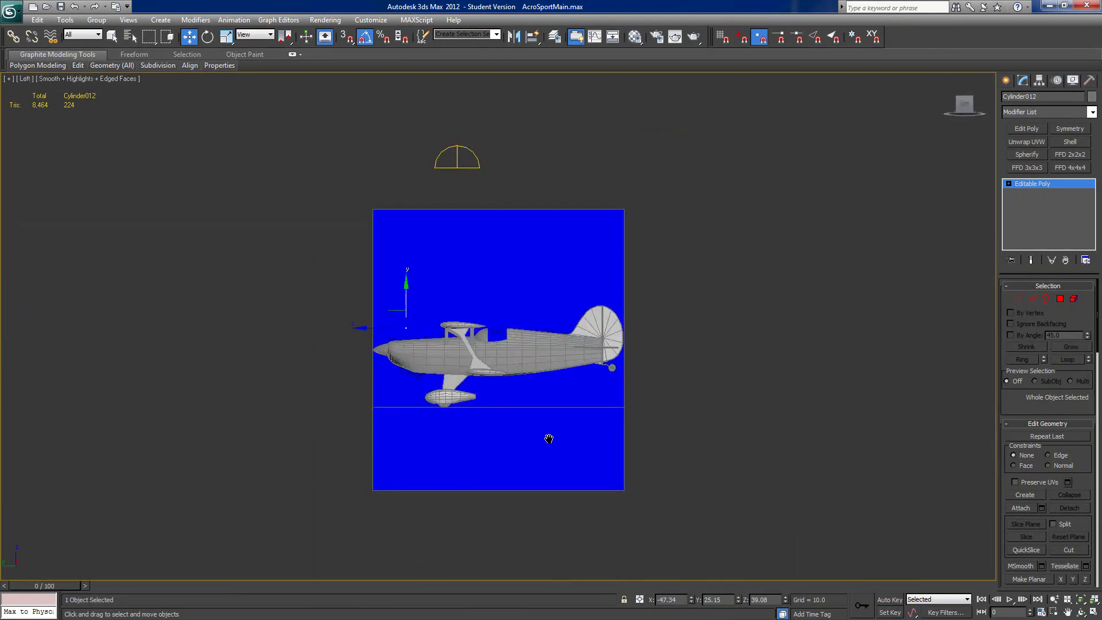
pyautogui.scroll(4, 546, 440)
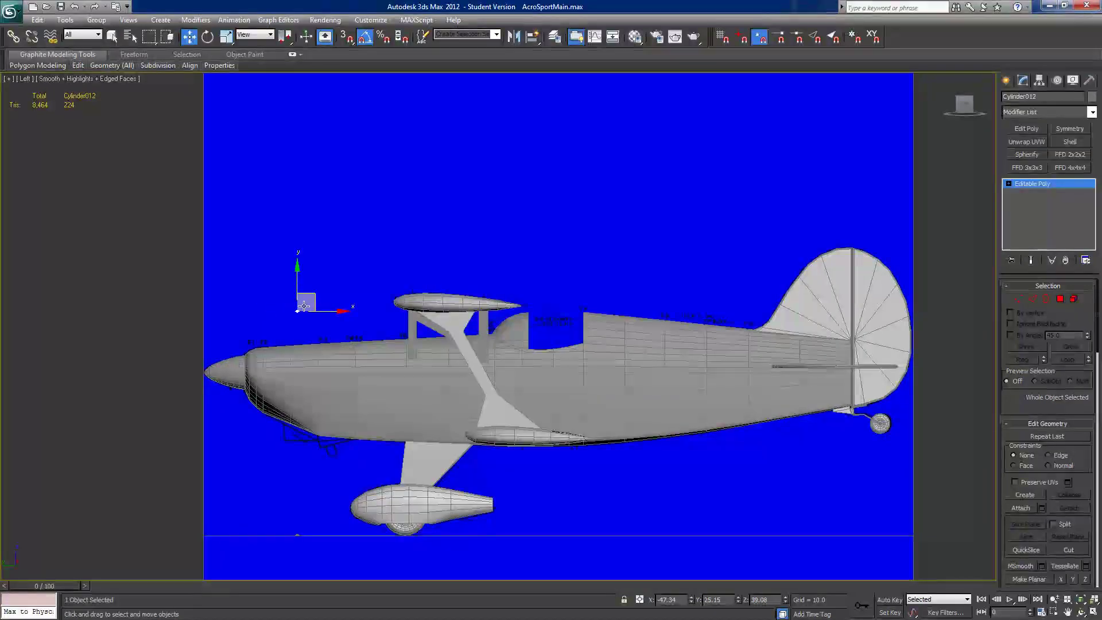
pyautogui.moveTo(326, 310); pyautogui.dragTo(450, 324)
# - Fine-tune the copied strut against the upper wing's underside, at about Y 3.064, Z 38.896
pyautogui.keyDown('alt'); pyautogui.moveTo(444, 335); pyautogui.dragTo(541, 289, button='middle'); pyautogui.keyUp('alt')
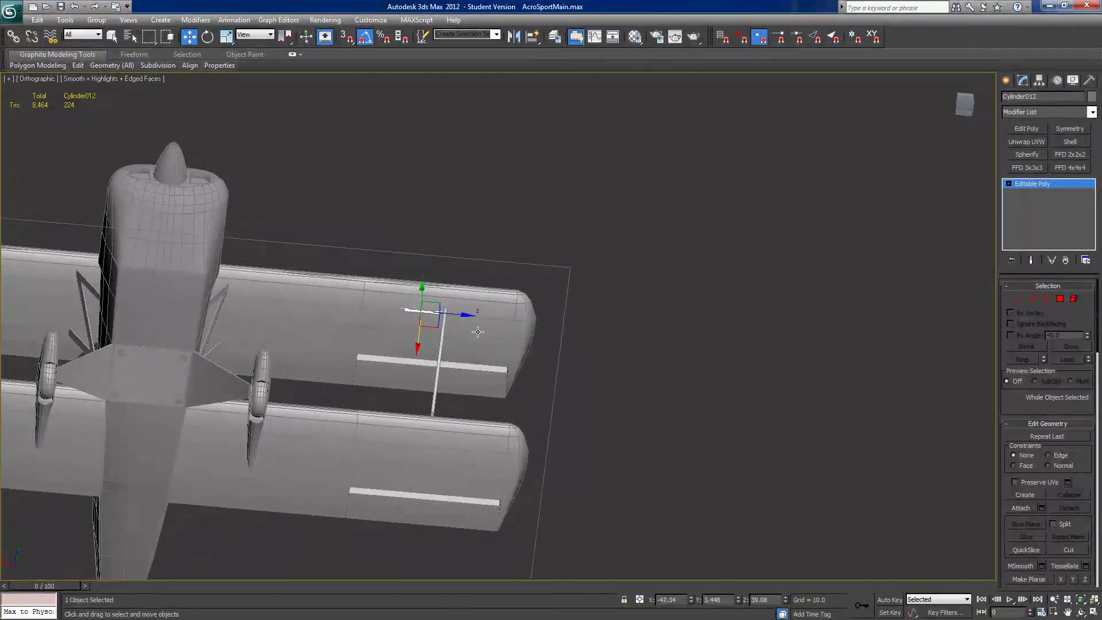
pyautogui.scroll(5, 496, 328)
pyautogui.moveTo(289, 342); pyautogui.dragTo(642, 386, button='middle')
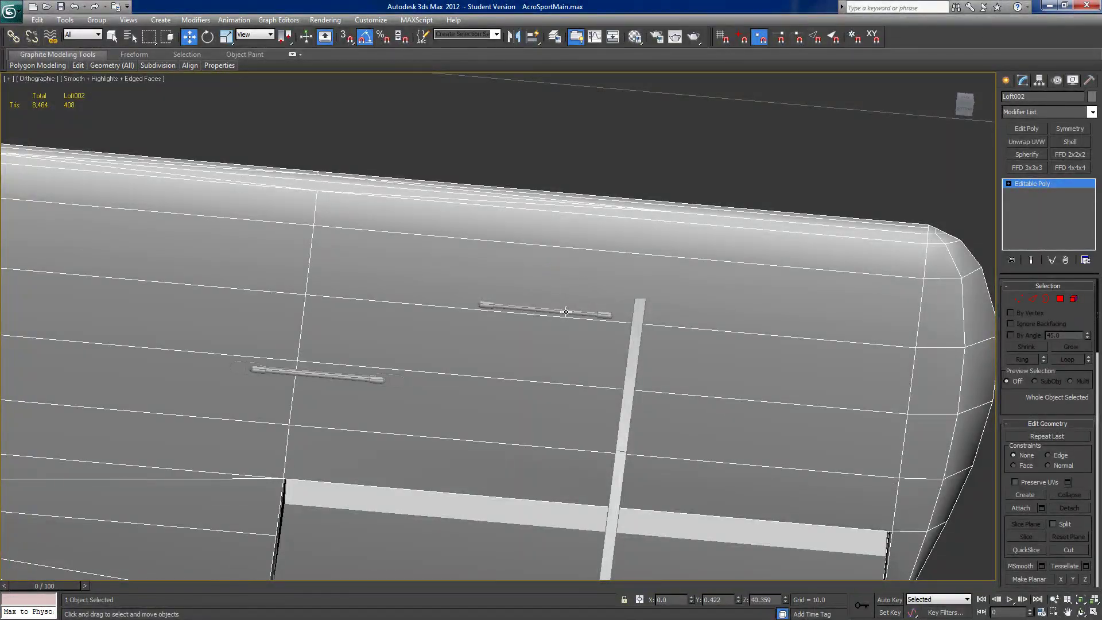
pyautogui.click(565, 311)
pyautogui.keyDown('alt'); pyautogui.moveTo(565, 312); pyautogui.dragTo(548, 281, button='middle'); pyautogui.keyUp('alt')
pyautogui.moveTo(545, 279); pyautogui.dragTo(544, 282)
pyautogui.keyDown('alt'); pyautogui.moveTo(544, 282); pyautogui.dragTo(653, 325, button='middle'); pyautogui.keyUp('alt')
pyautogui.moveTo(581, 313); pyautogui.dragTo(572, 314)
pyautogui.keyDown('alt'); pyautogui.moveTo(572, 314); pyautogui.dragTo(477, 287, button='middle'); pyautogui.keyUp('alt')
pyautogui.keyDown('alt'); pyautogui.moveTo(476, 269); pyautogui.dragTo(476, 261, button='middle'); pyautogui.keyUp('alt')
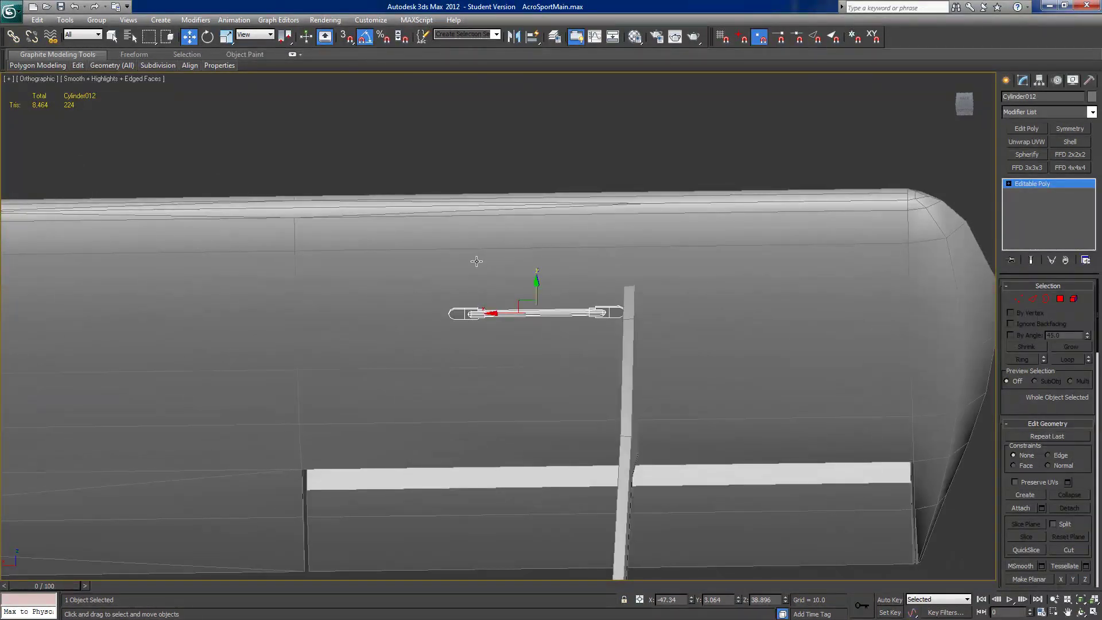
# - In Vertex mode on the copied strut, select all vertices of its inner end fitting
pyautogui.scroll(6, 583, 327)
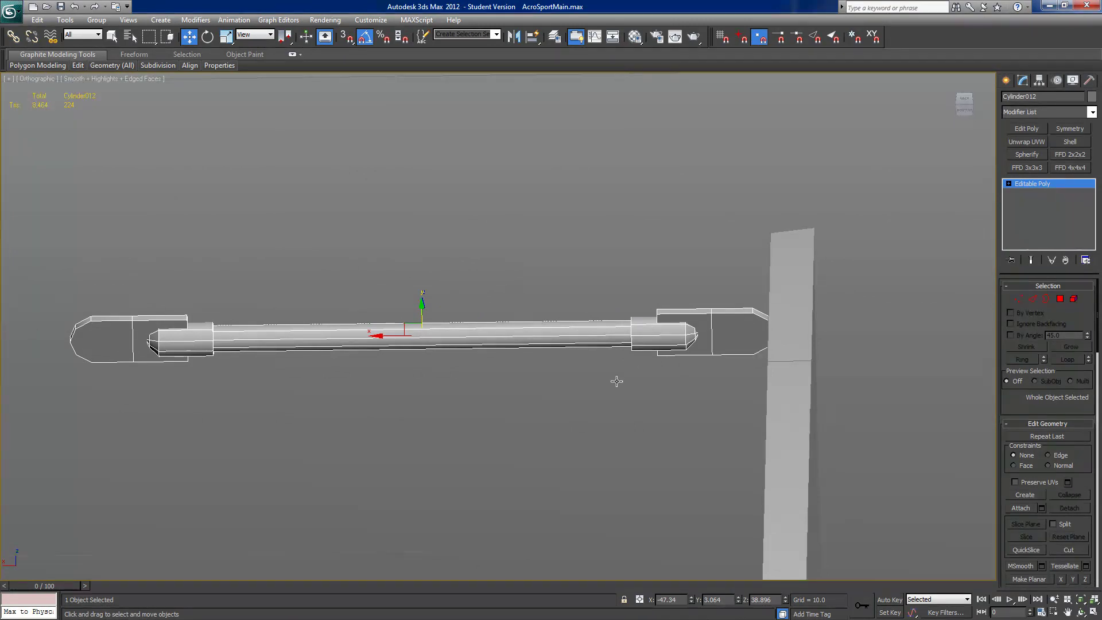
pyautogui.scroll(-3, 659, 217)
pyautogui.keyDown('alt'); pyautogui.moveTo(659, 216); pyautogui.dragTo(635, 310, button='middle'); pyautogui.keyUp('alt')
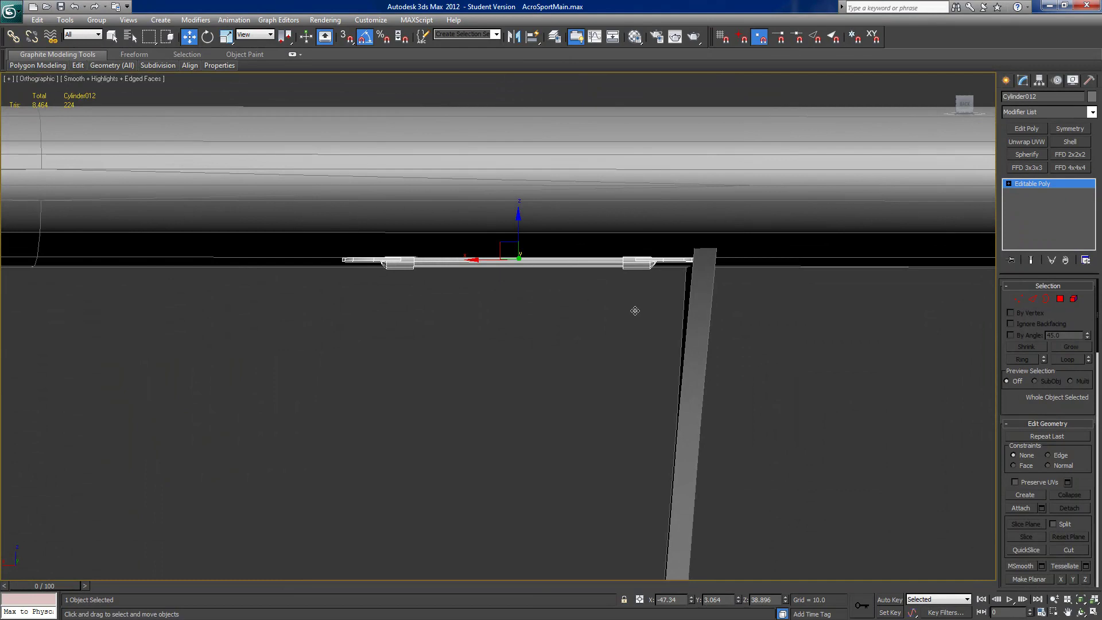
pyautogui.click(1018, 298)
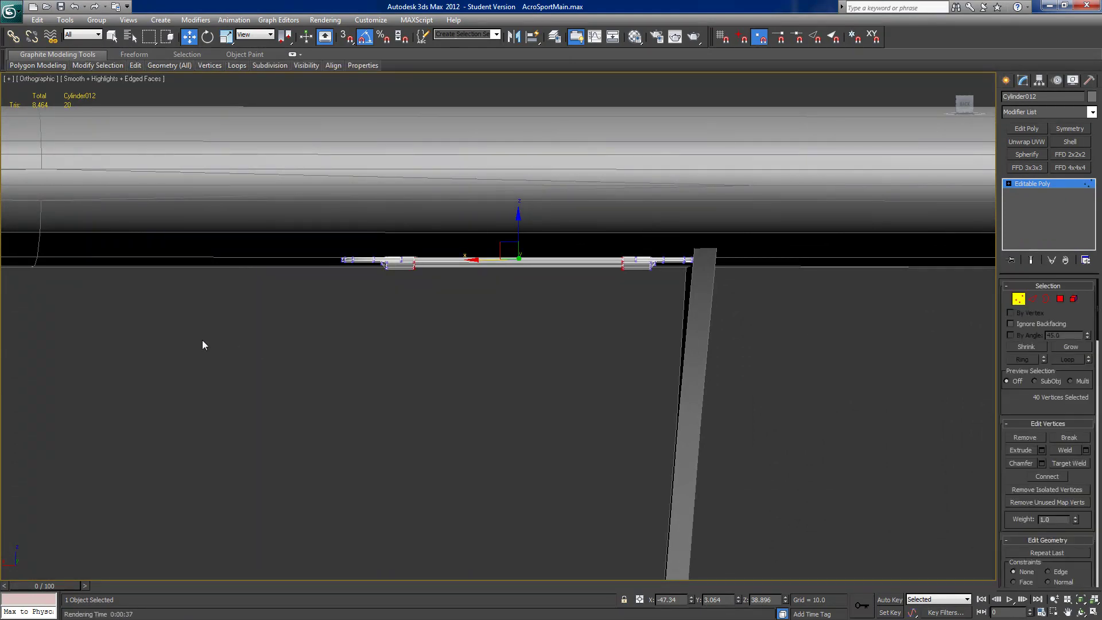
pyautogui.moveTo(242, 349); pyautogui.dragTo(669, 189)
pyautogui.keyDown('alt'); pyautogui.moveTo(572, 301); pyautogui.dragTo(399, 327, button='middle'); pyautogui.keyUp('alt')
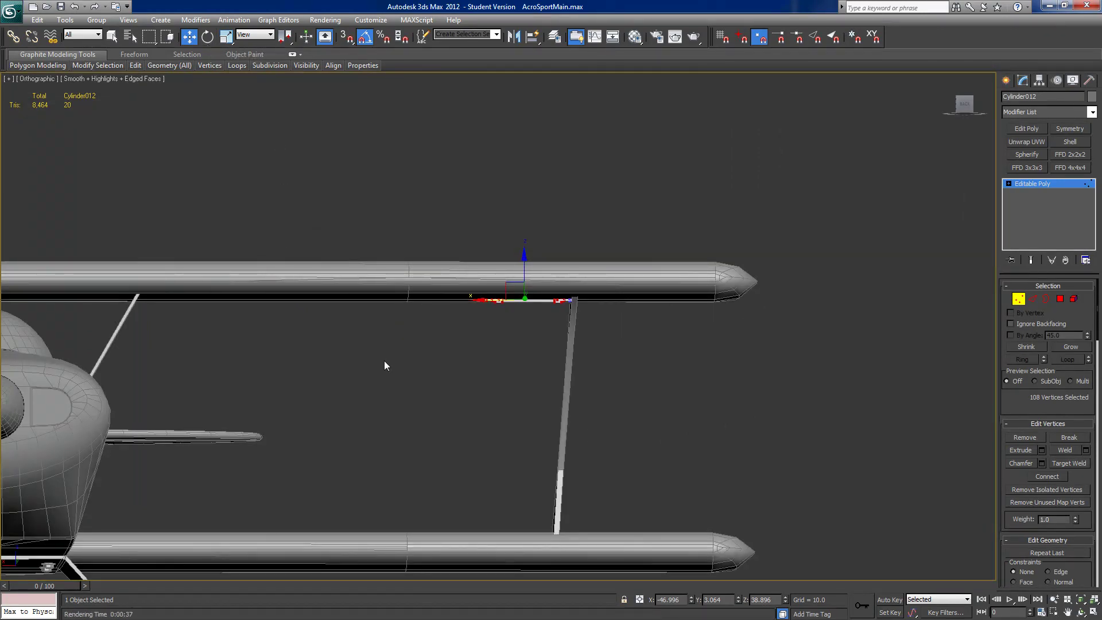
pyautogui.moveTo(394, 360); pyautogui.dragTo(519, 246)
# - In the Back view, stretch the strut's inner end along X toward the fuselage to about -12.3, at the inner wing strut
pyautogui.click(964, 103)
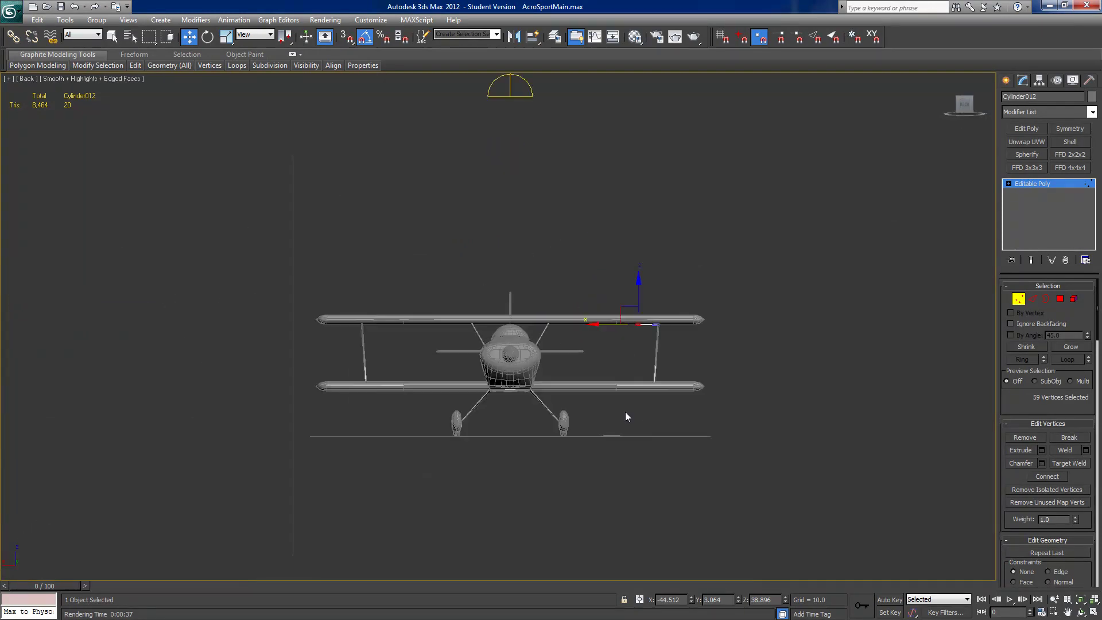
pyautogui.scroll(6, 624, 412)
pyautogui.click(858, 317)
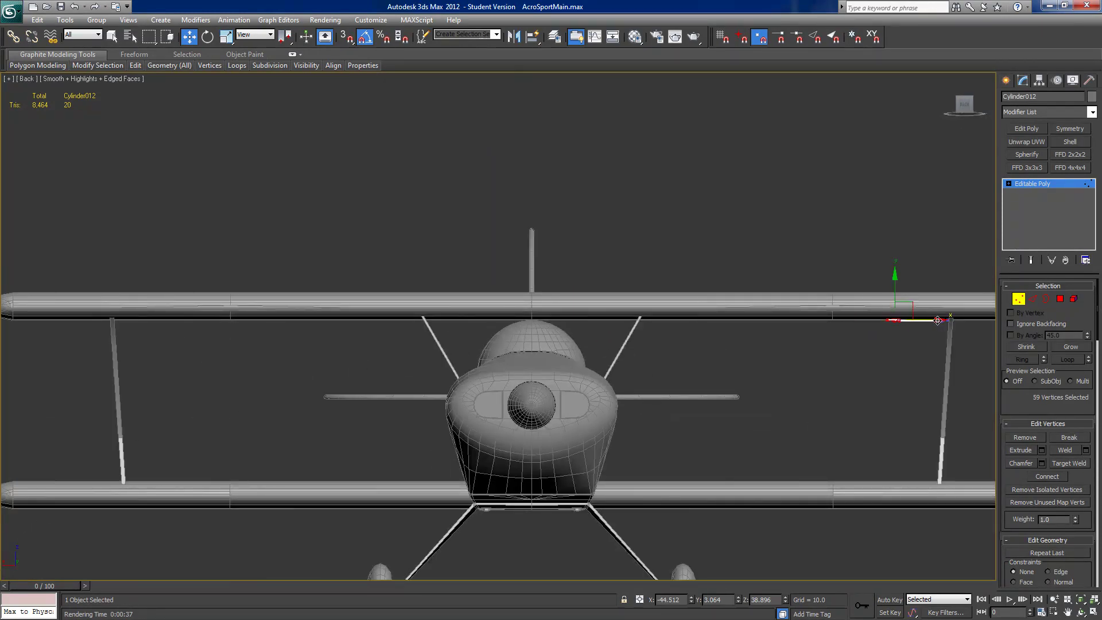
pyautogui.moveTo(938, 320); pyautogui.dragTo(675, 320)
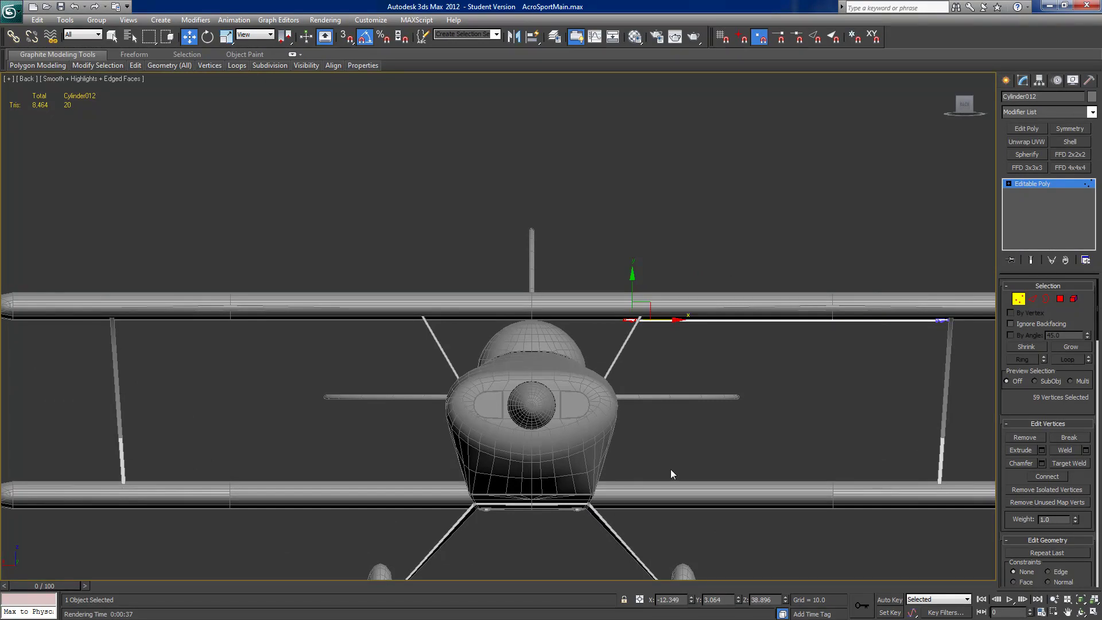
pyautogui.moveTo(672, 473); pyautogui.dragTo(546, 442, button='middle')
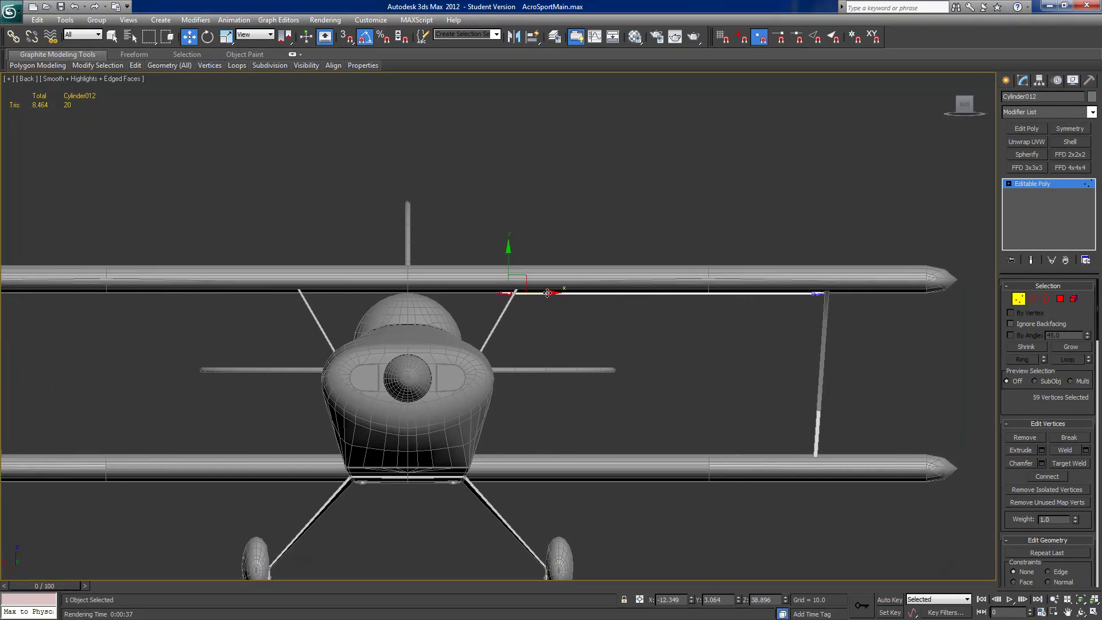
pyautogui.moveTo(547, 294); pyautogui.dragTo(818, 242)
# - Add the outer fitting's vertices except its attachment plate to the selection and rotate them so the strut slopes down toward the fuselage
pyautogui.moveTo(803, 328); pyautogui.dragTo(665, 351, button='middle')
pyautogui.scroll(6, 665, 351)
pyautogui.keyDown('ctrl'); pyautogui.moveTo(624, 367); pyautogui.dragTo(730, 234); pyautogui.keyUp('ctrl')
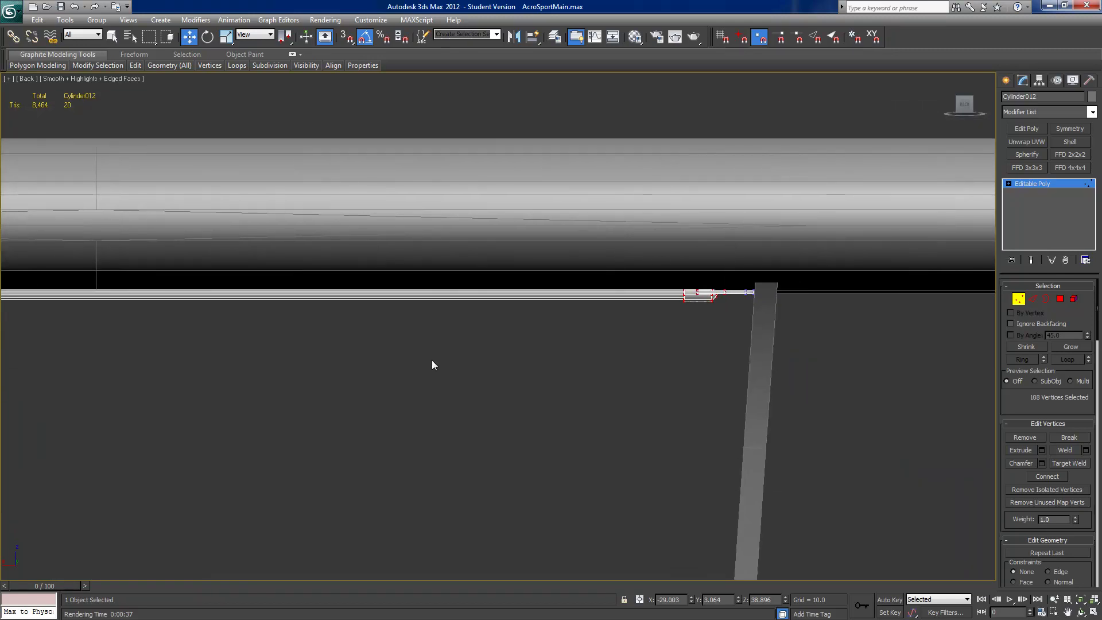
pyautogui.scroll(-4, 624, 352)
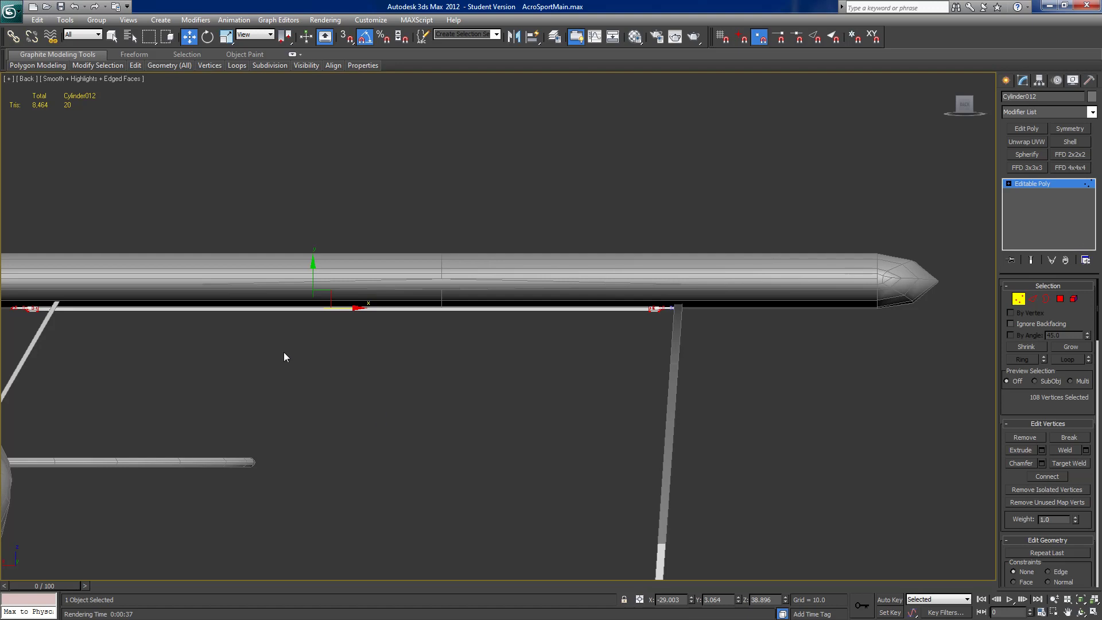
pyautogui.moveTo(282, 356); pyautogui.dragTo(384, 311, button='middle')
pyautogui.press('e')
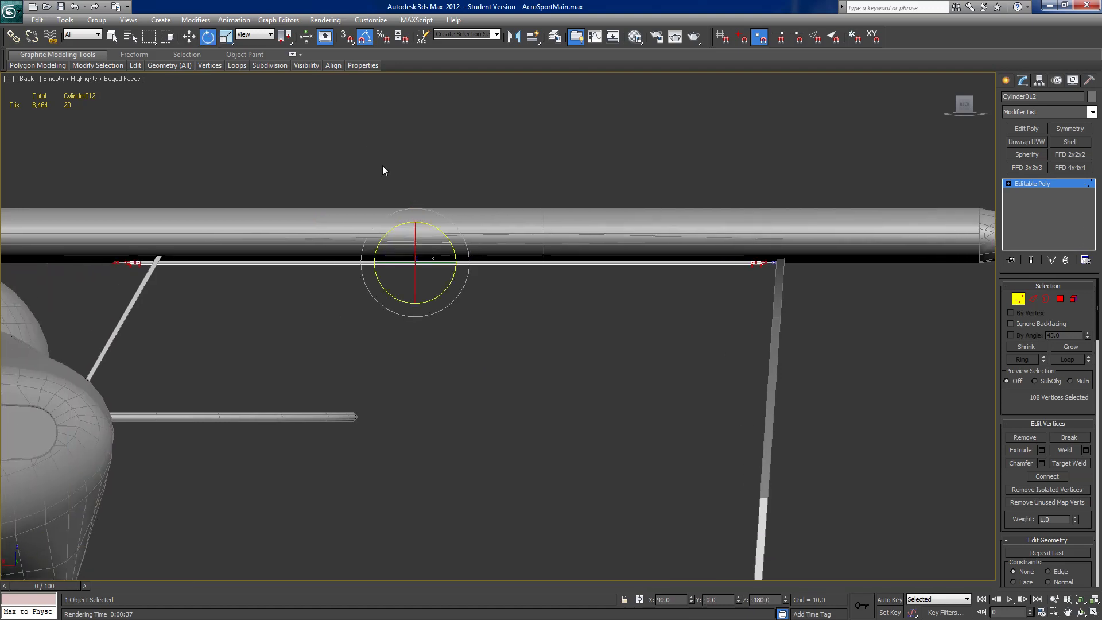
pyautogui.moveTo(441, 237); pyautogui.dragTo(432, 231)
# - Move the tilted strut section down against the outer attachment plate, at about X -30.234, Z 31.537
pyautogui.scroll(-3, 497, 302)
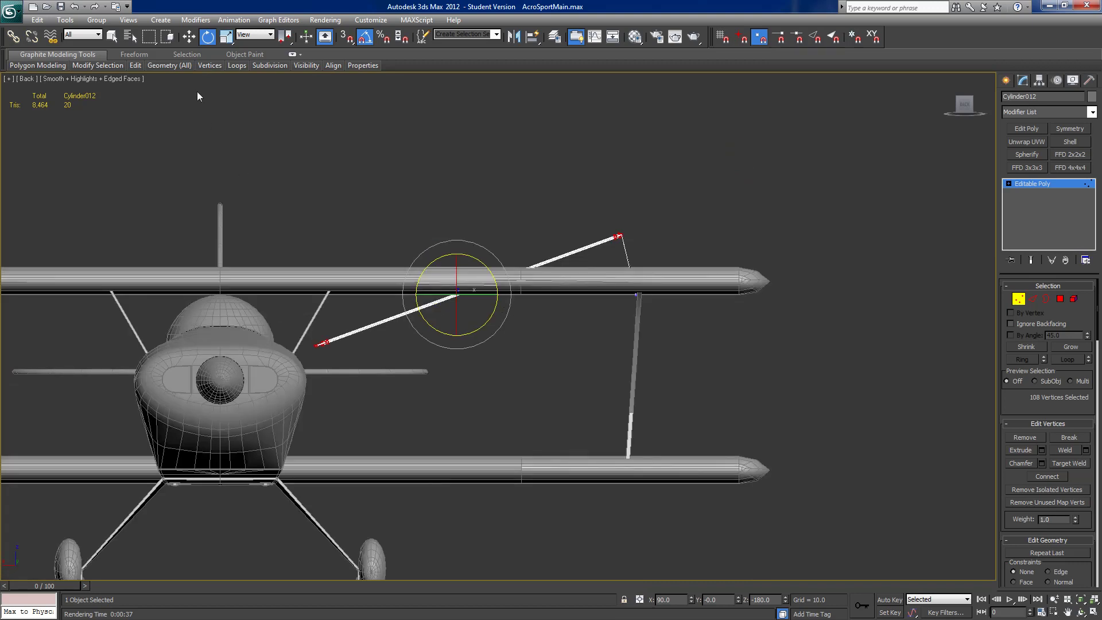
pyautogui.click(183, 39)
pyautogui.moveTo(453, 253); pyautogui.dragTo(452, 313)
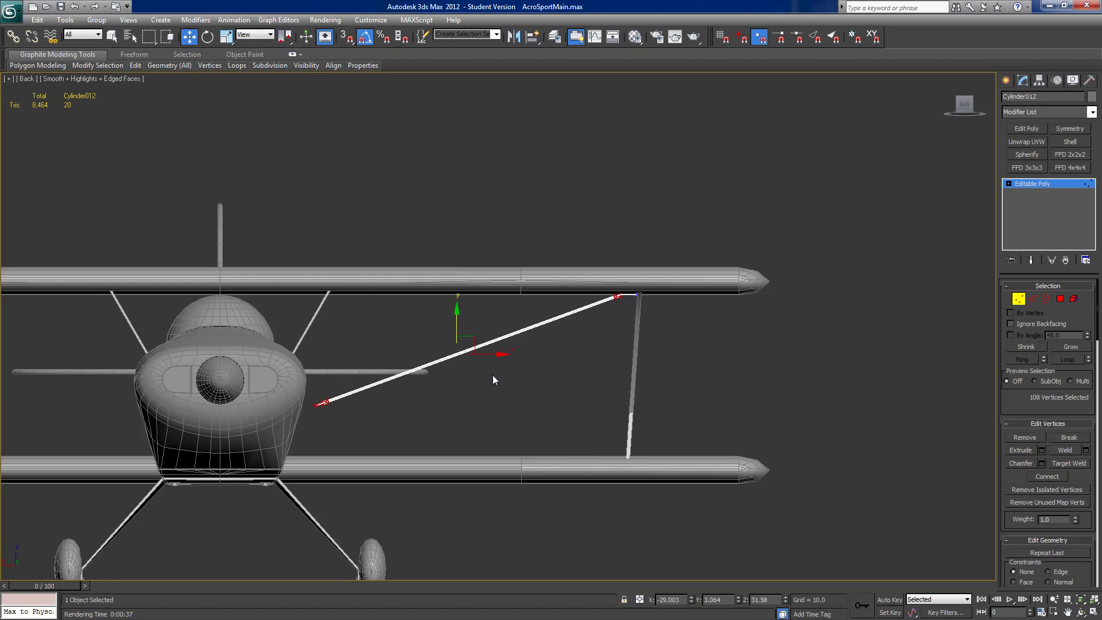
pyautogui.moveTo(490, 352); pyautogui.dragTo(499, 353)
pyautogui.scroll(5, 598, 329)
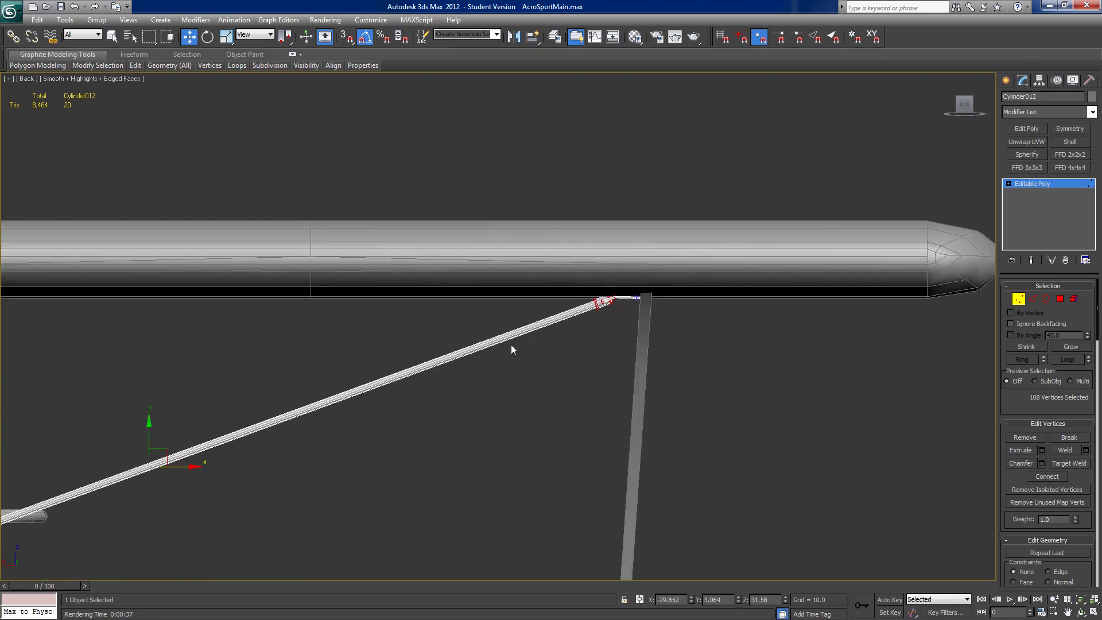
pyautogui.moveTo(149, 426); pyautogui.dragTo(149, 427)
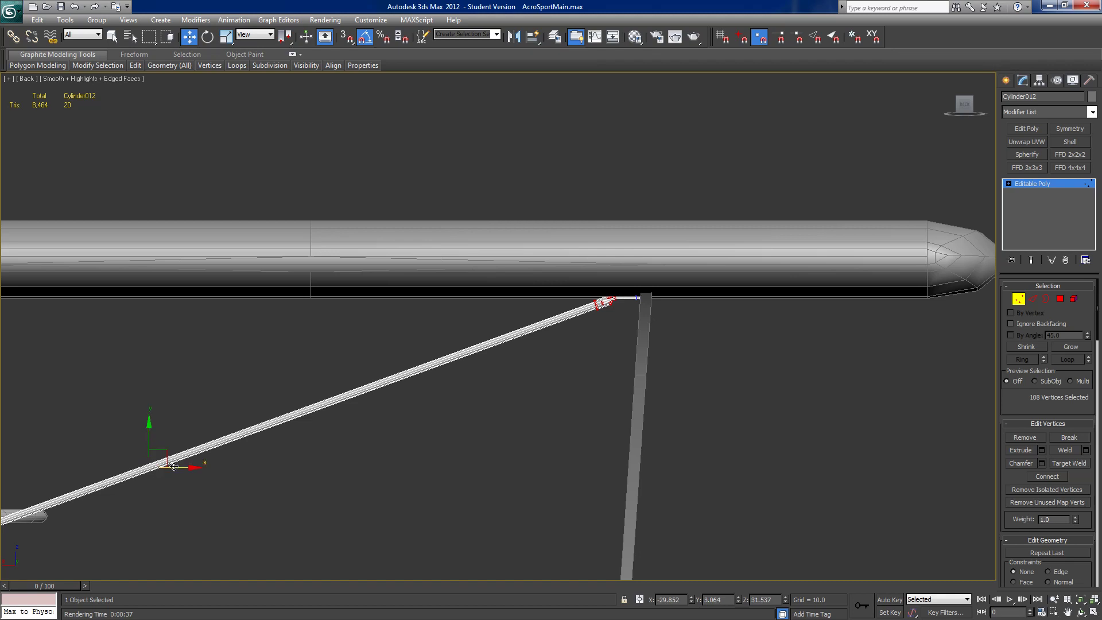
pyautogui.moveTo(175, 466); pyautogui.dragTo(182, 467)
pyautogui.moveTo(385, 519); pyautogui.dragTo(803, 286, button='middle')
pyautogui.scroll(-3, 481, 398)
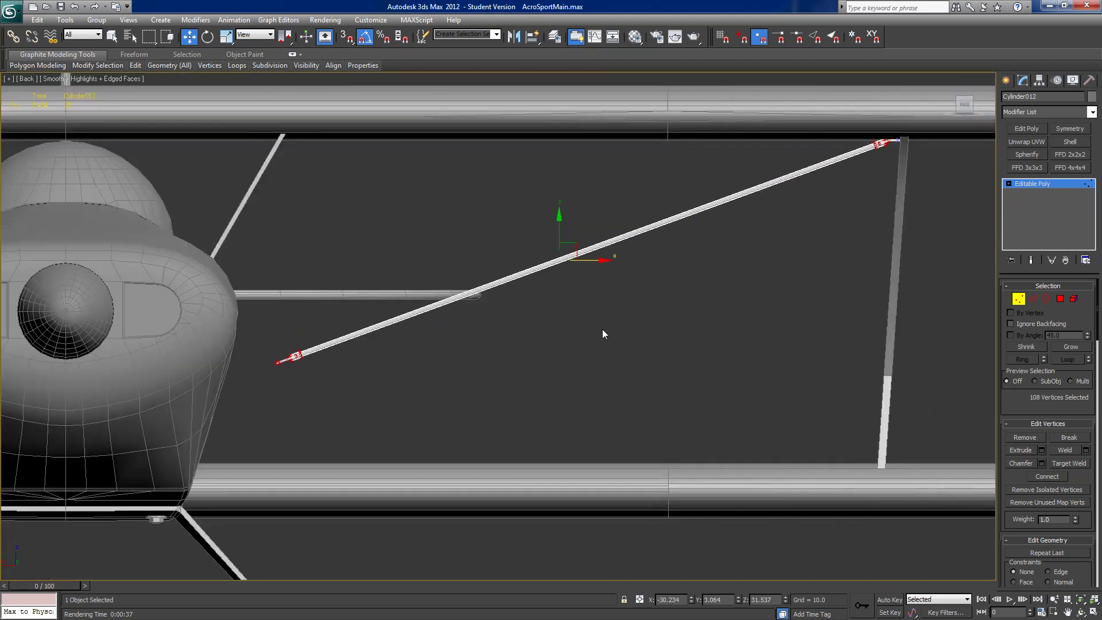
pyautogui.moveTo(602, 328); pyautogui.dragTo(553, 362, button='middle')
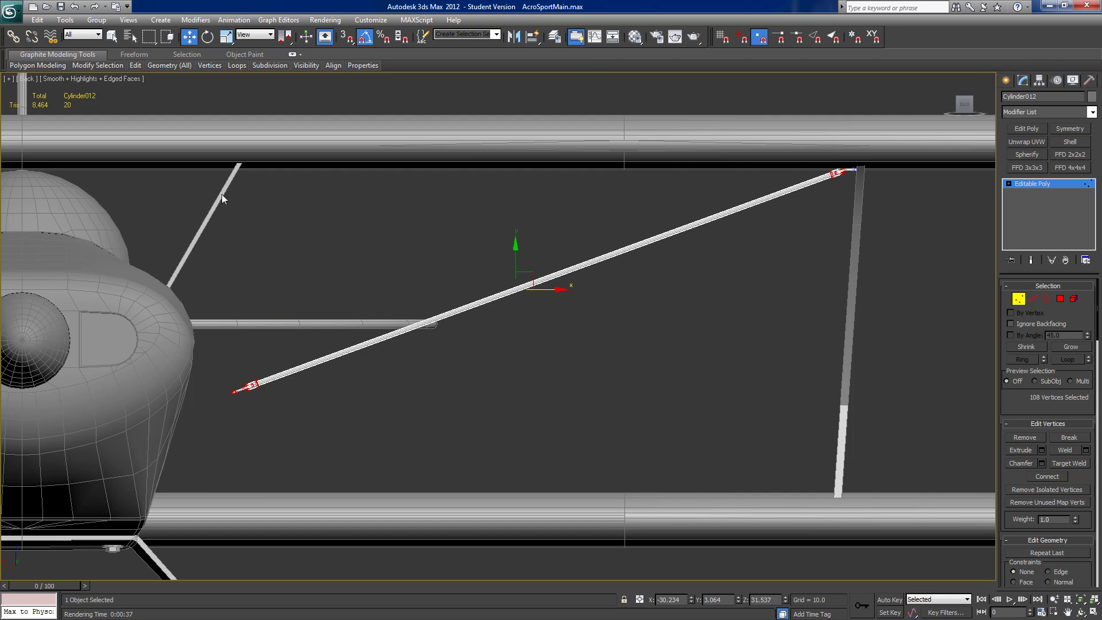
# - Turn off angle snapping and rotate the selected strut vertices to a steeper slope toward the lower wing root
pyautogui.click(207, 38)
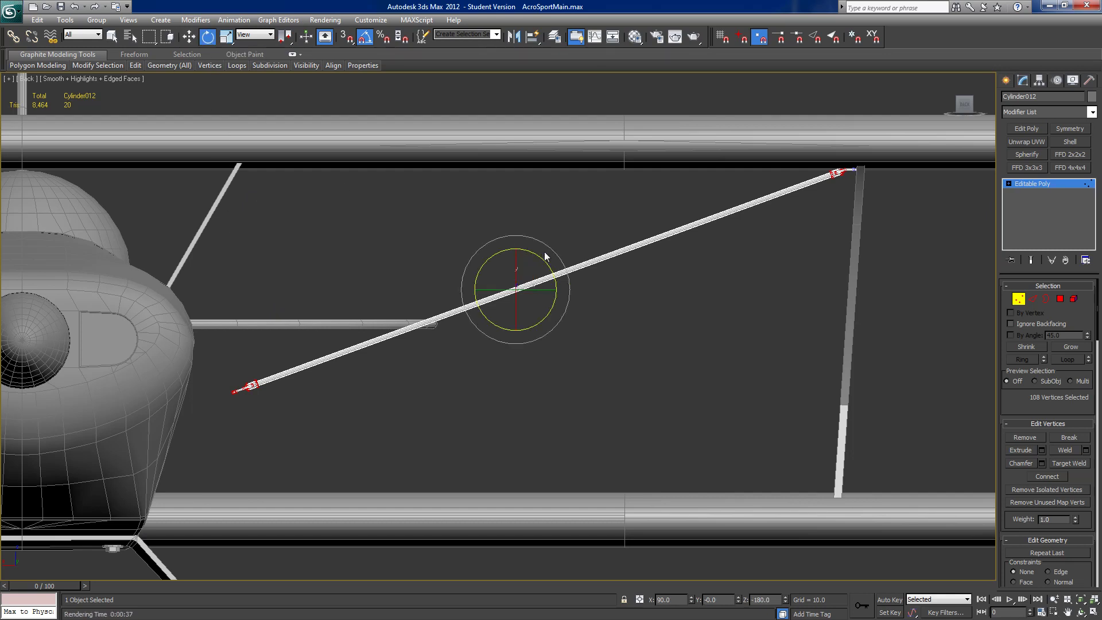
pyautogui.moveTo(539, 260); pyautogui.dragTo(535, 258)
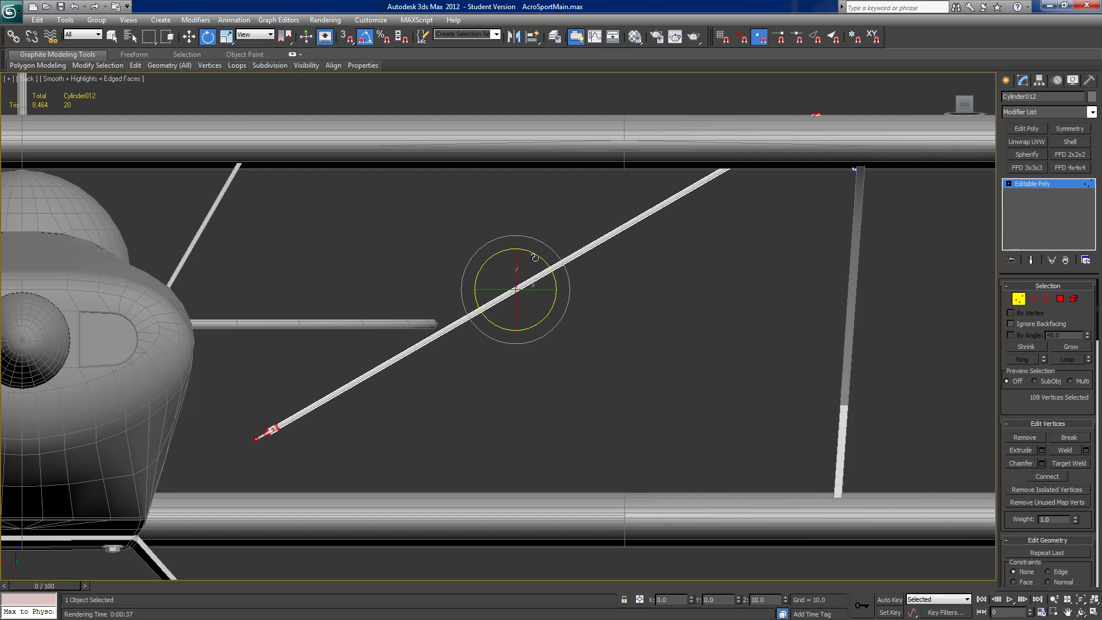
pyautogui.moveTo(535, 258); pyautogui.dragTo(535, 257)
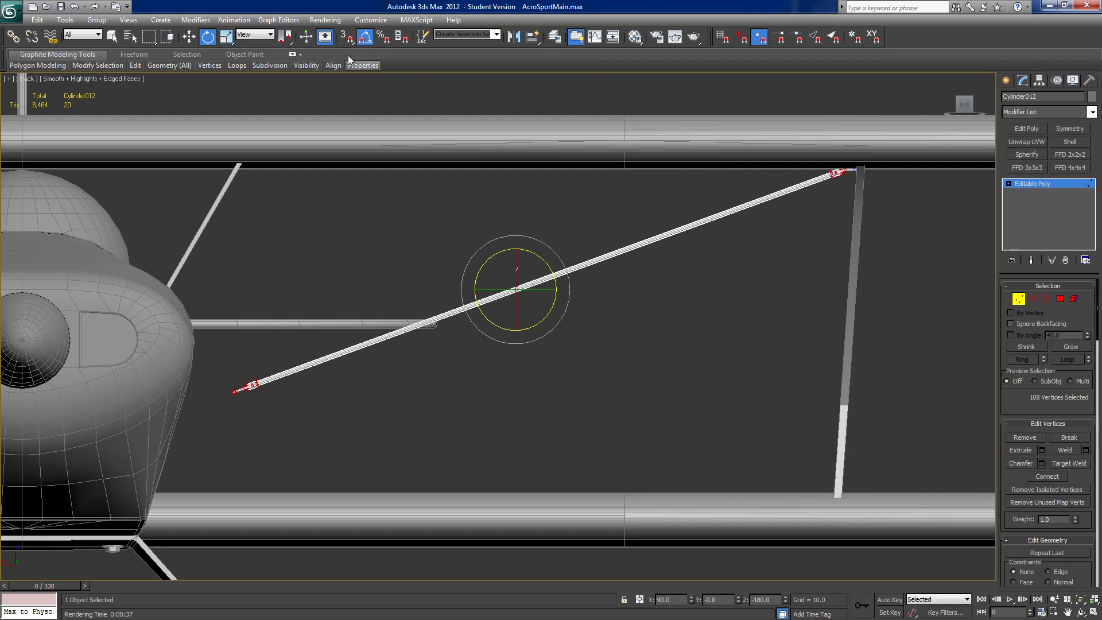
pyautogui.click(364, 36)
pyautogui.moveTo(532, 255); pyautogui.dragTo(546, 313)
# - Move the steeper section back against the outer plate at about X -31.254, Z 29.222, and select the inner end fitting's vertices
pyautogui.click(189, 37)
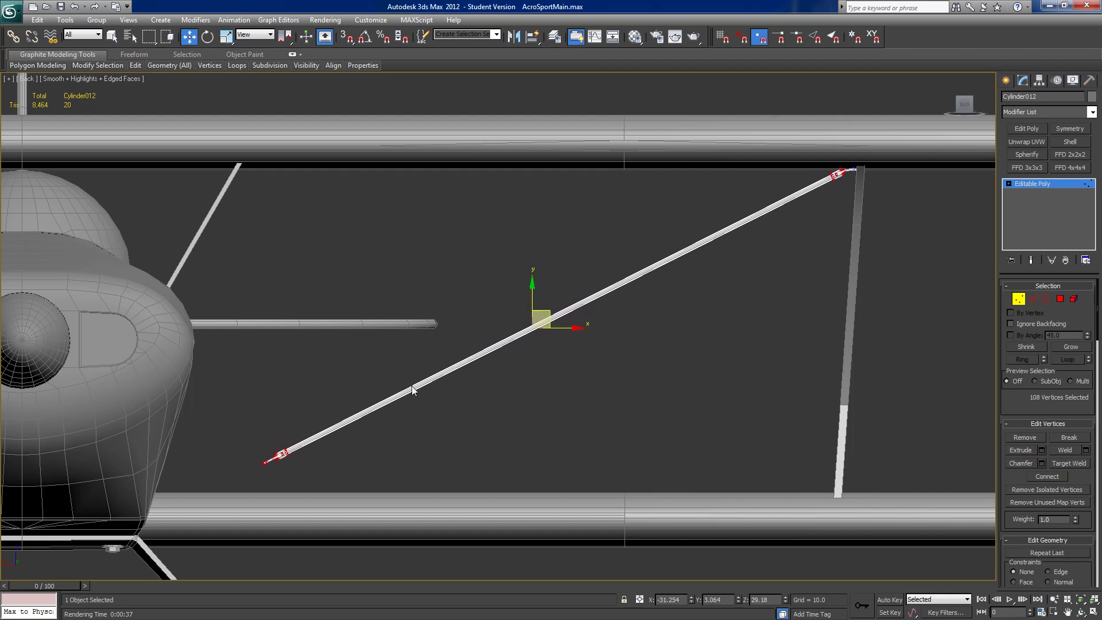
pyautogui.moveTo(642, 320); pyautogui.dragTo(342, 435, button='middle')
pyautogui.scroll(4, 323, 429)
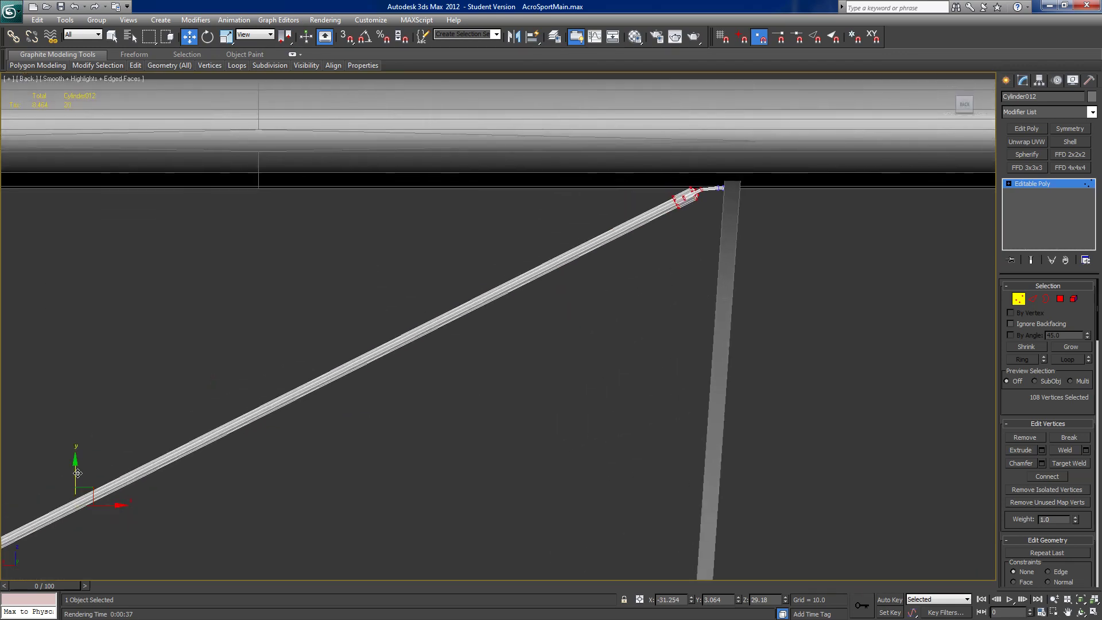
pyautogui.moveTo(218, 472); pyautogui.dragTo(551, 377, button='middle')
pyautogui.scroll(-3, 432, 417)
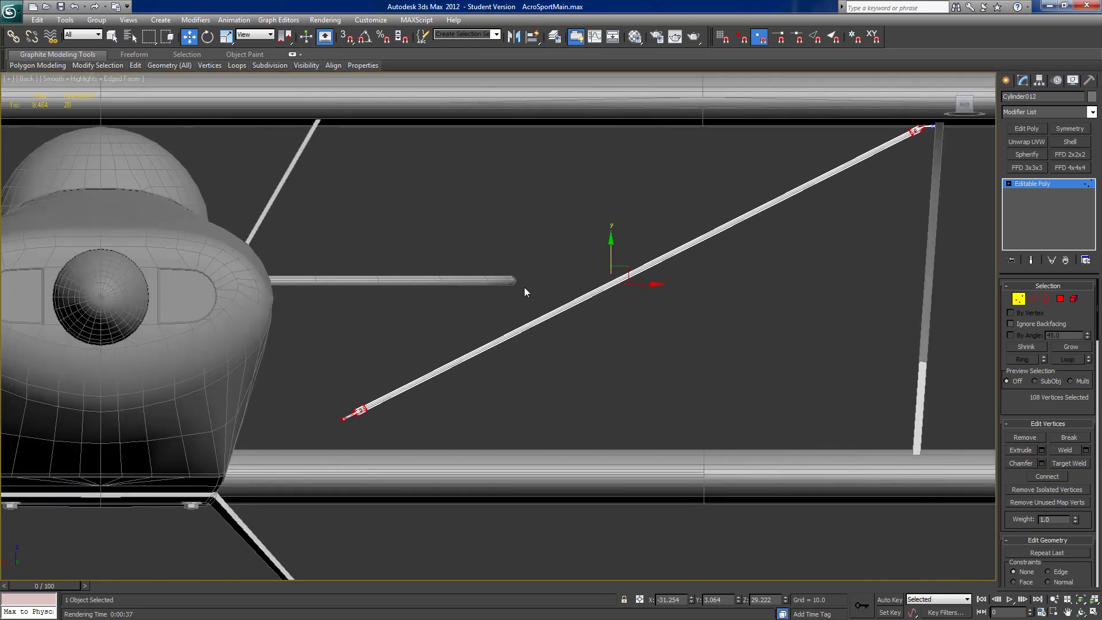
pyautogui.moveTo(345, 422); pyautogui.dragTo(346, 422)
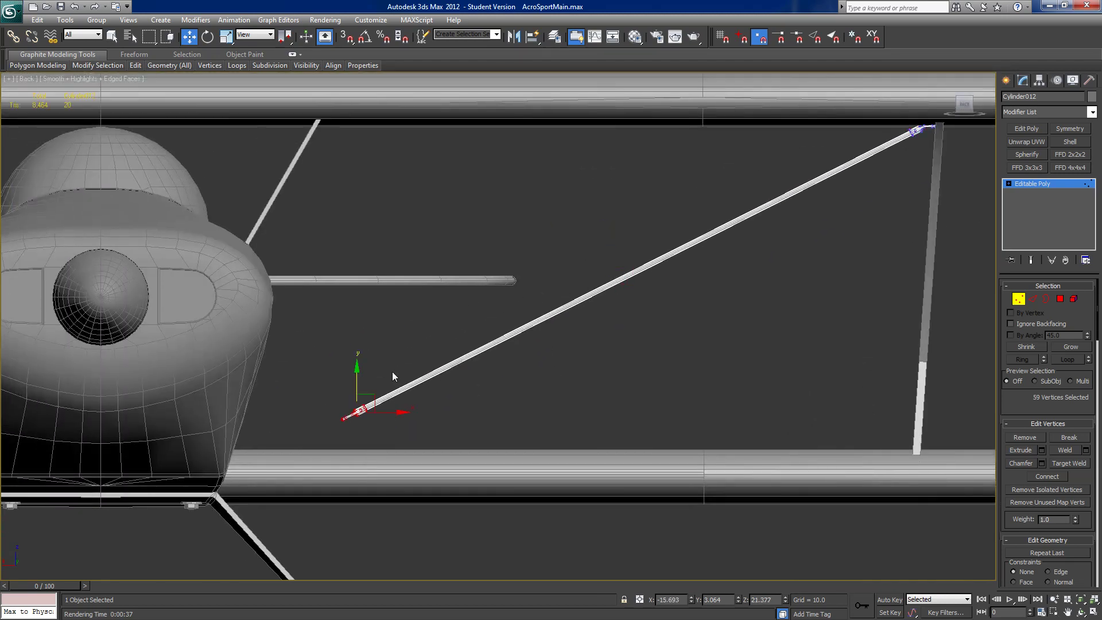
# - Try the Screen, Parent, Local, Gimbal, Grid and Working coordinate systems on the selected end, and return to View
pyautogui.click(255, 36)
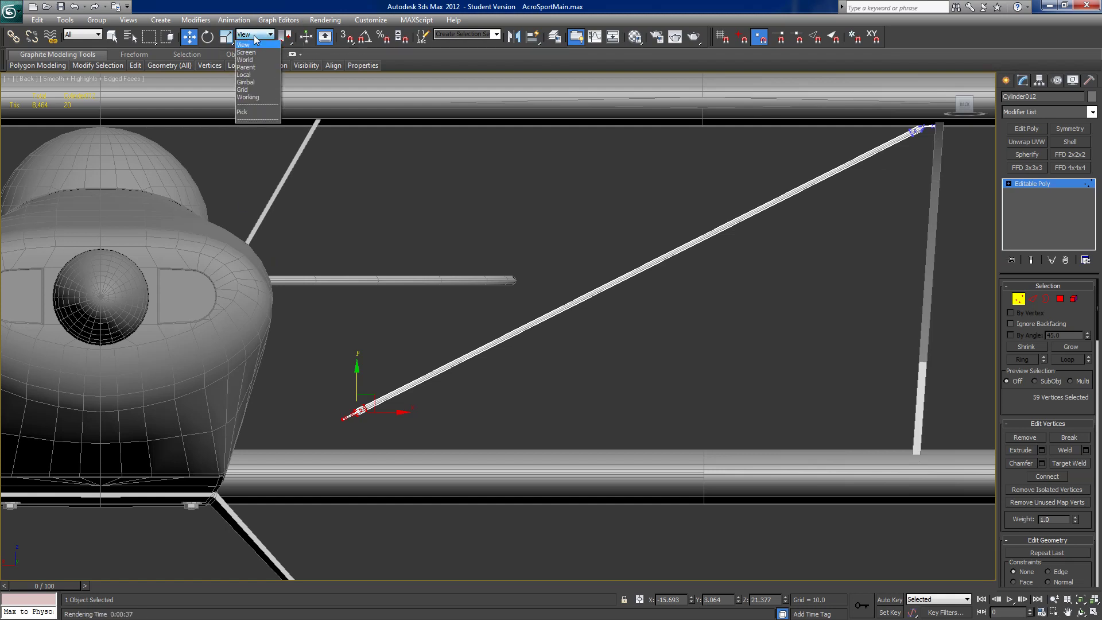
pyautogui.click(250, 53)
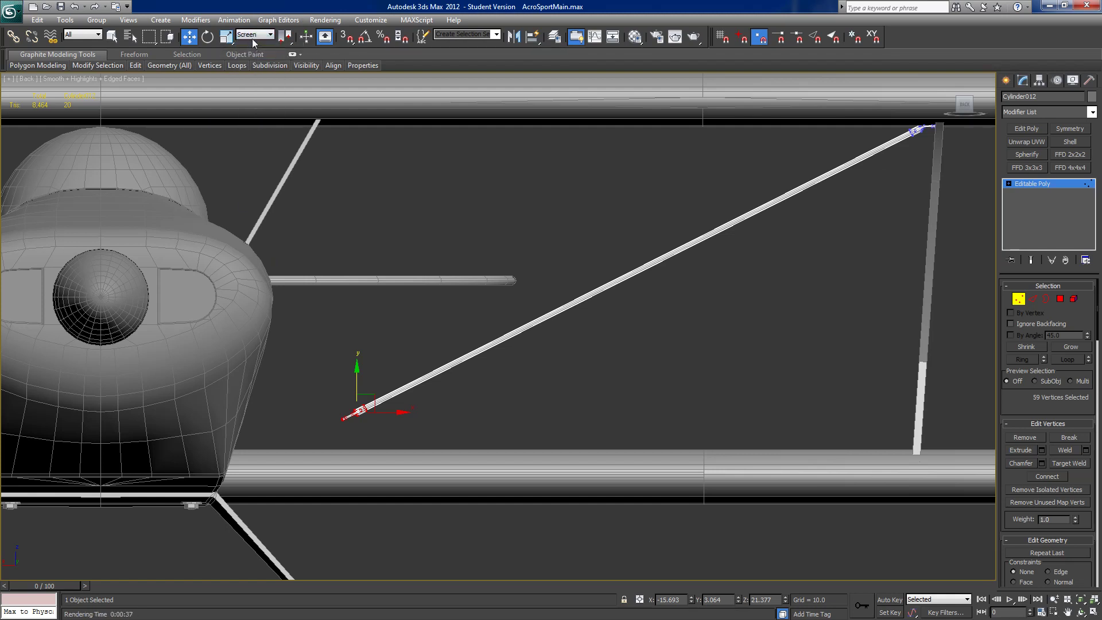
pyautogui.click(253, 35)
pyautogui.click(247, 68)
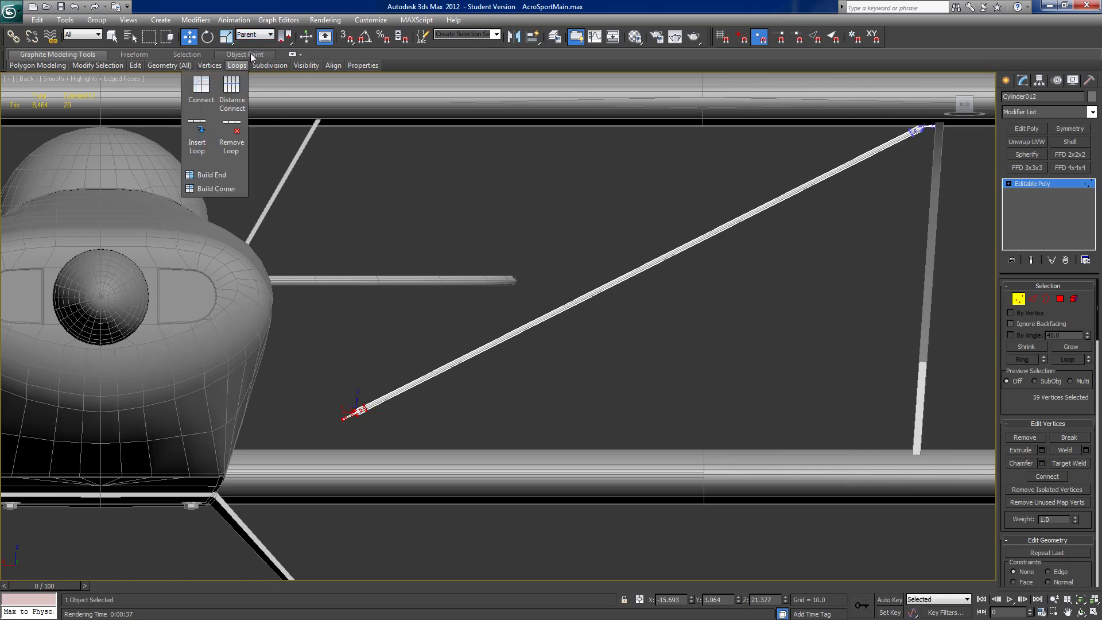
pyautogui.click(254, 36)
pyautogui.click(245, 75)
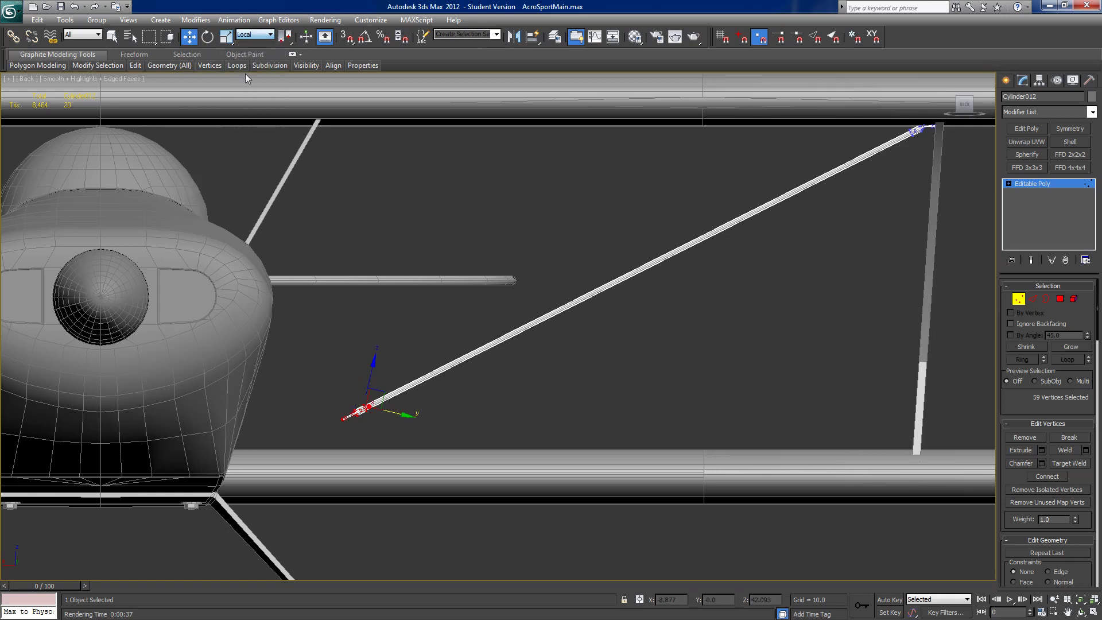
pyautogui.click(250, 35)
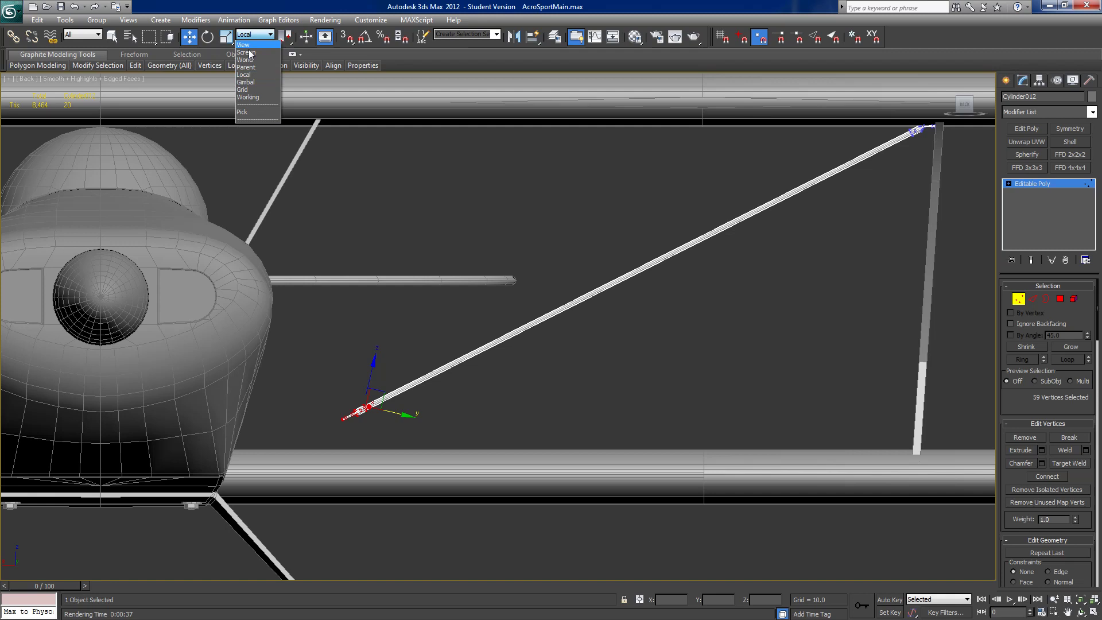
pyautogui.click(246, 83)
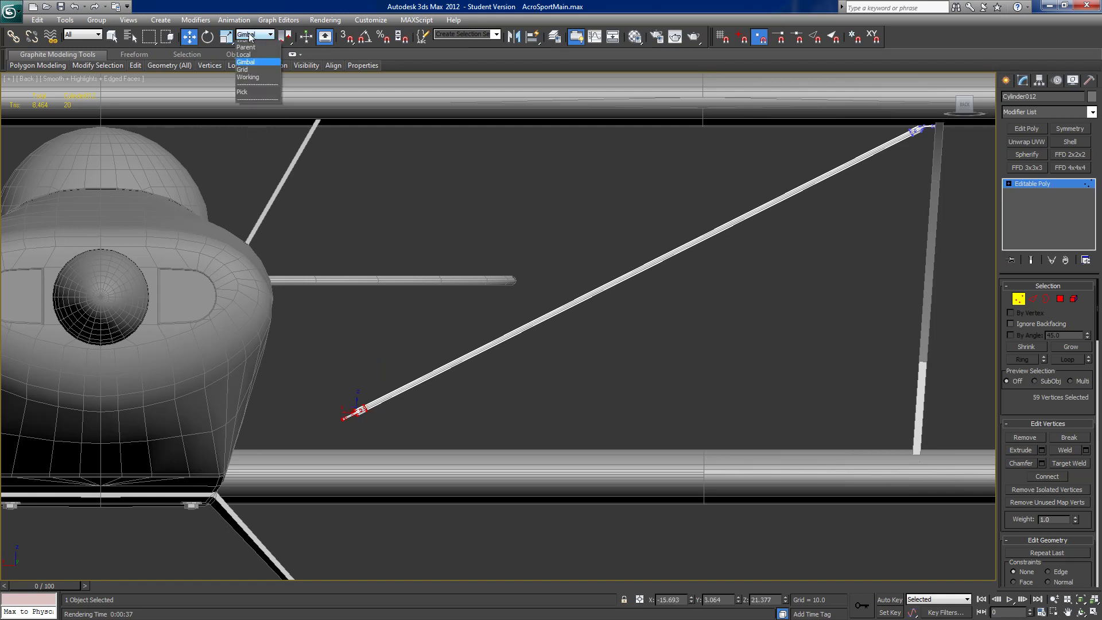
pyautogui.click(246, 90)
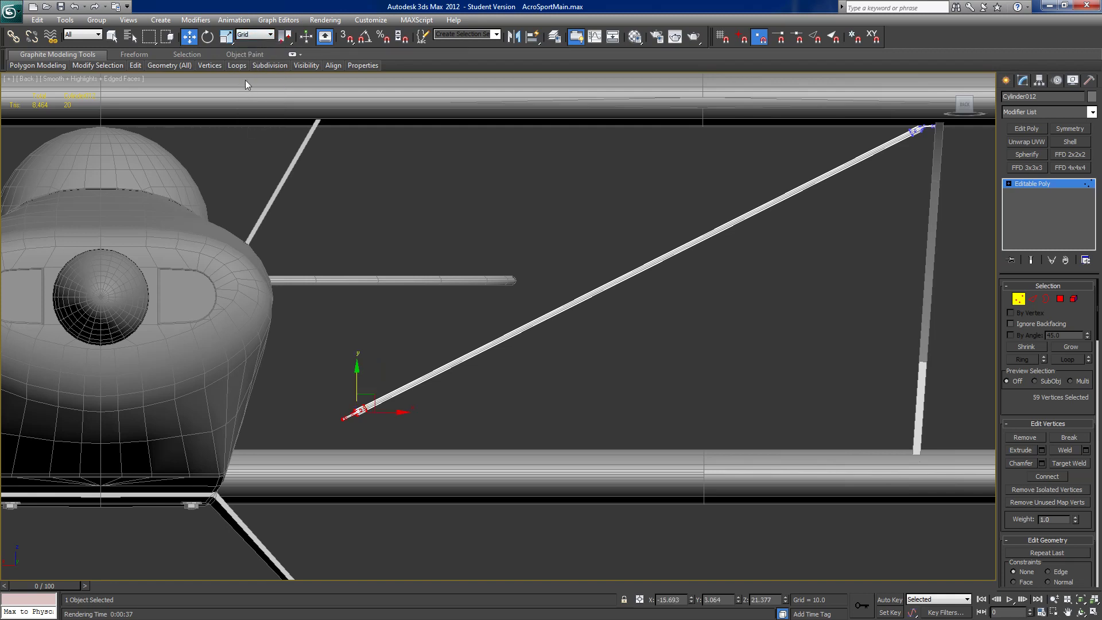
pyautogui.click(248, 35)
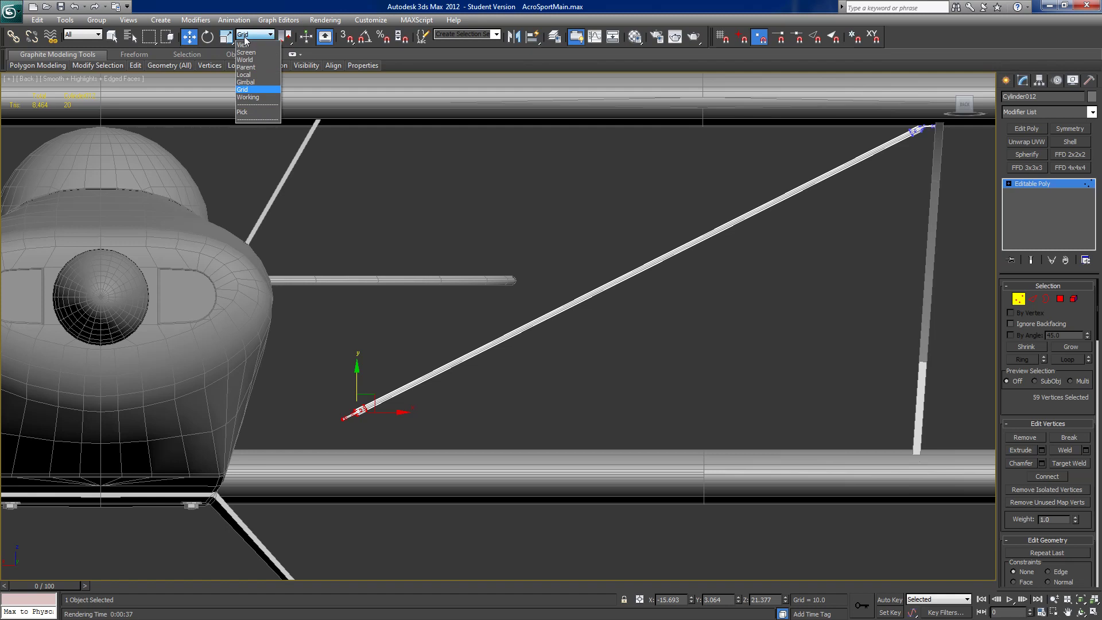
pyautogui.click(245, 97)
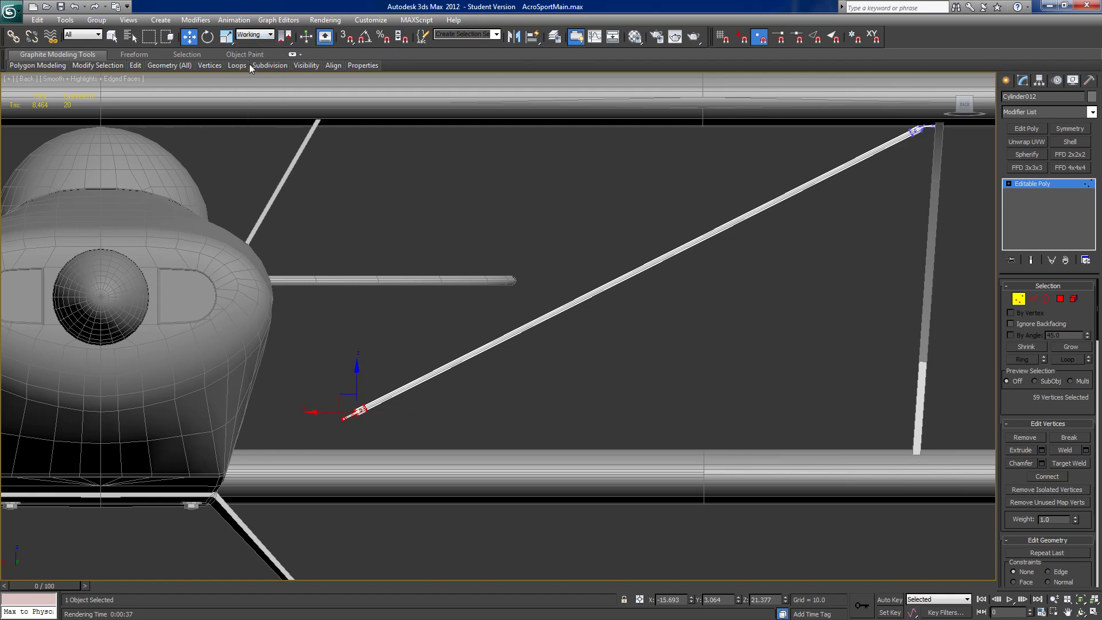
pyautogui.click(253, 35)
pyautogui.click(246, 45)
# - Move the strut's inner end down along its slope to the fuselage's lower side at the wing root, about X -7.6, Z 17.474
pyautogui.moveTo(489, 400); pyautogui.dragTo(446, 331, button='middle')
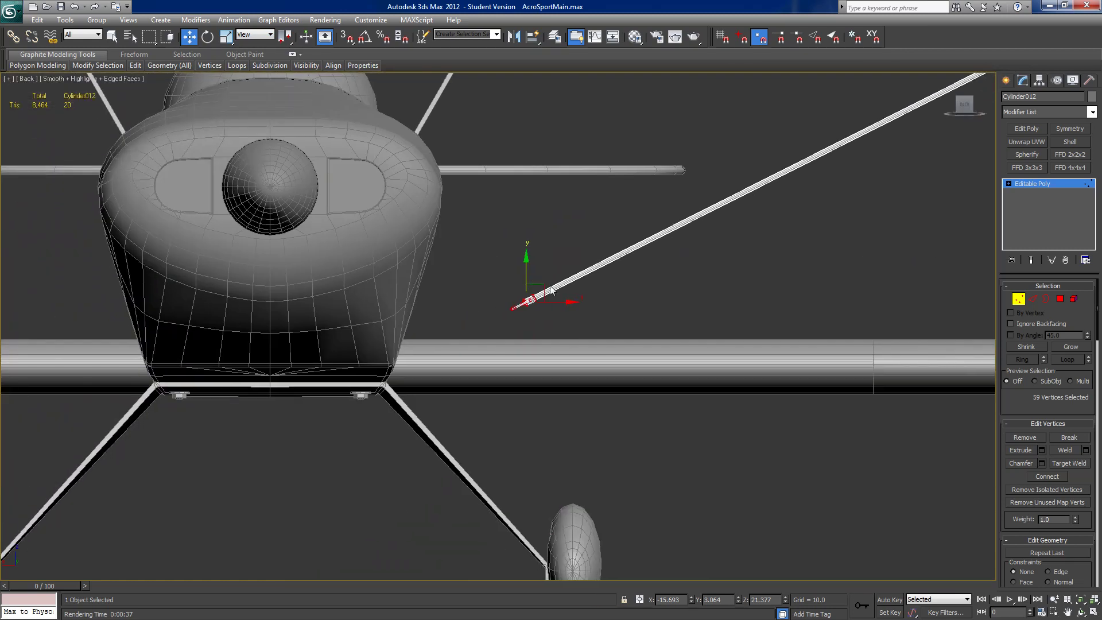
pyautogui.moveTo(535, 293); pyautogui.dragTo(412, 349)
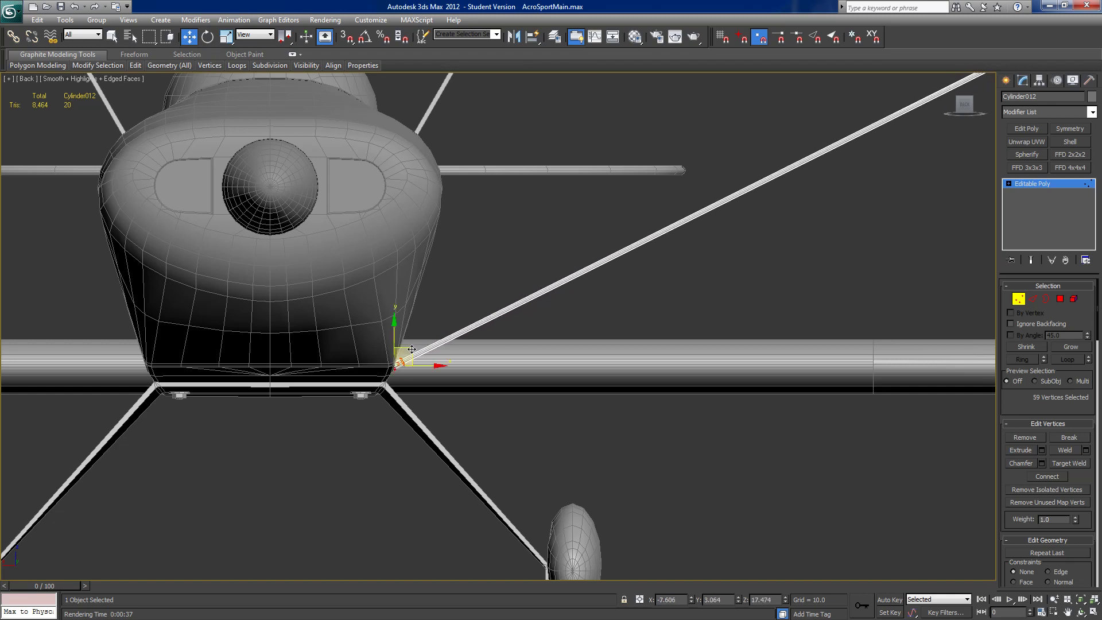
# - Nudge the strut's inner end closer to the lower fuselage, to about X -7.467, Z 17.428
pyautogui.scroll(-5, 387, 413)
pyautogui.moveTo(386, 418); pyautogui.dragTo(517, 344, button='middle')
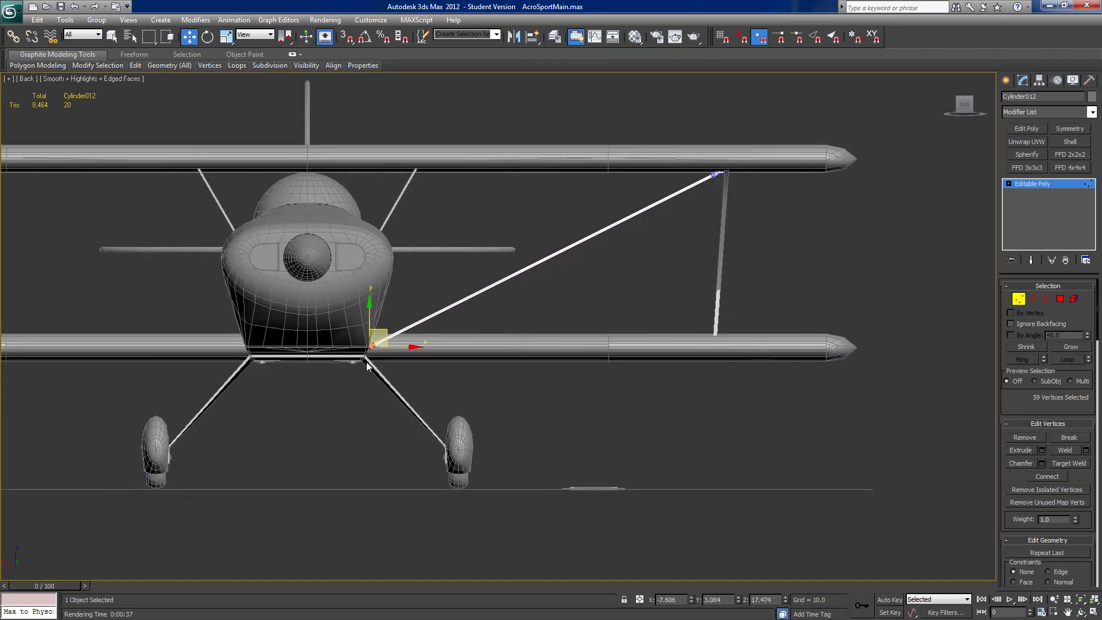
pyautogui.scroll(2, 368, 367)
pyautogui.moveTo(334, 339)
pyautogui.mouseDown()
pyautogui.moveTo(344, 336)
pyautogui.moveTo(331, 340)
pyautogui.mouseUp()
pyautogui.keyDown('alt'); pyautogui.moveTo(331, 341); pyautogui.dragTo(389, 315, button='middle'); pyautogui.keyUp('alt')
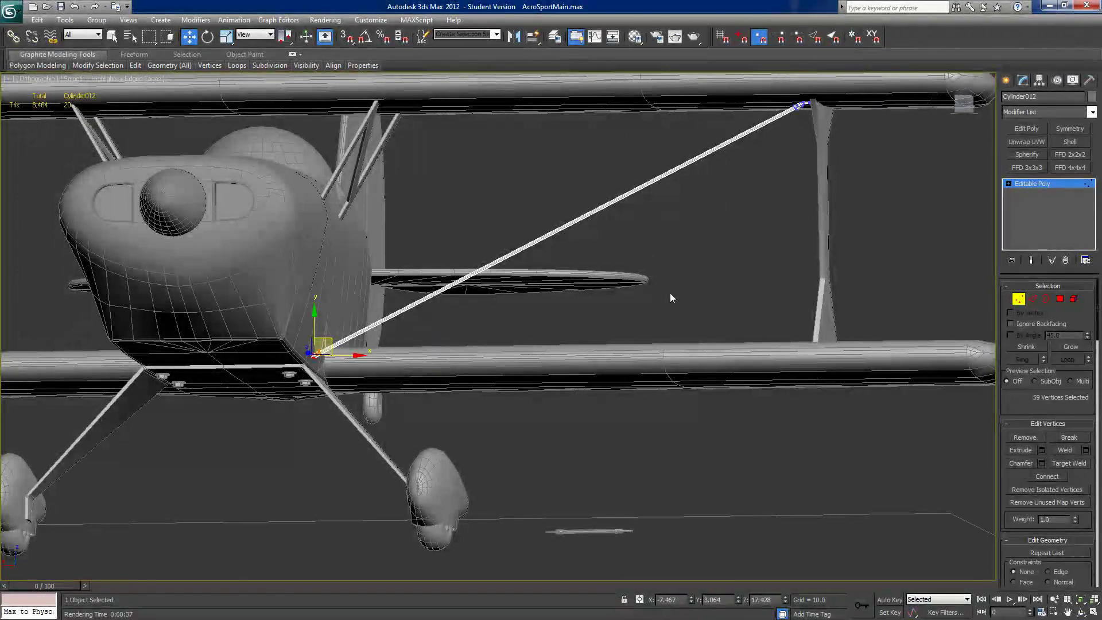
pyautogui.click(1015, 303)
pyautogui.keyDown('alt'); pyautogui.moveTo(792, 265); pyautogui.dragTo(763, 285, button='middle'); pyautogui.keyUp('alt')
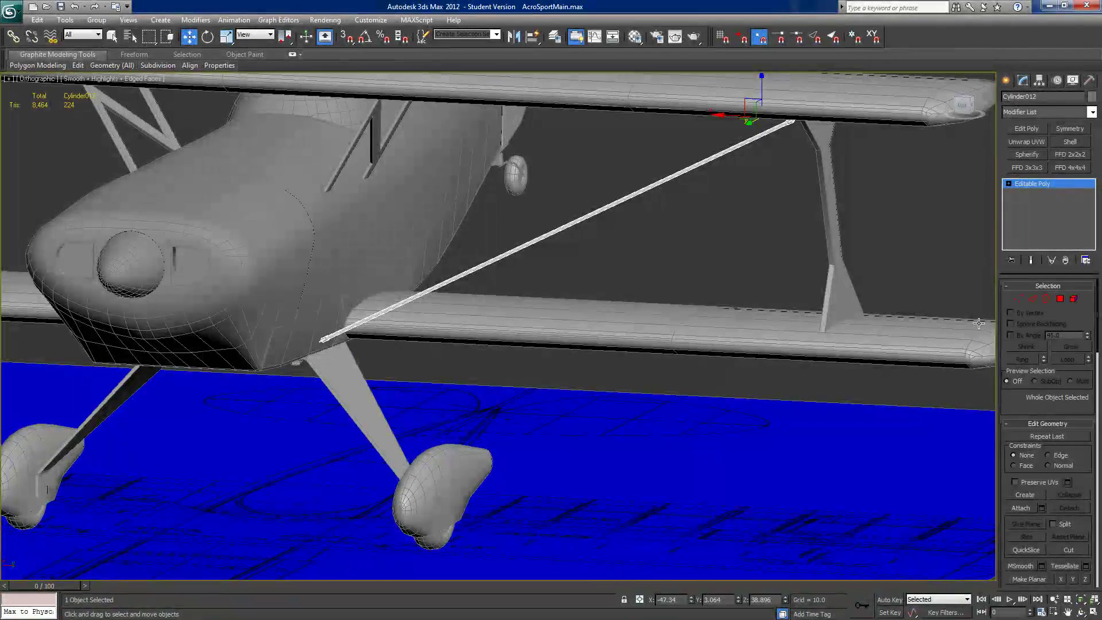
# - Lower the strut's inner end vertices to the top of the landing-gear leg, at about Z 16.17
pyautogui.click(1020, 300)
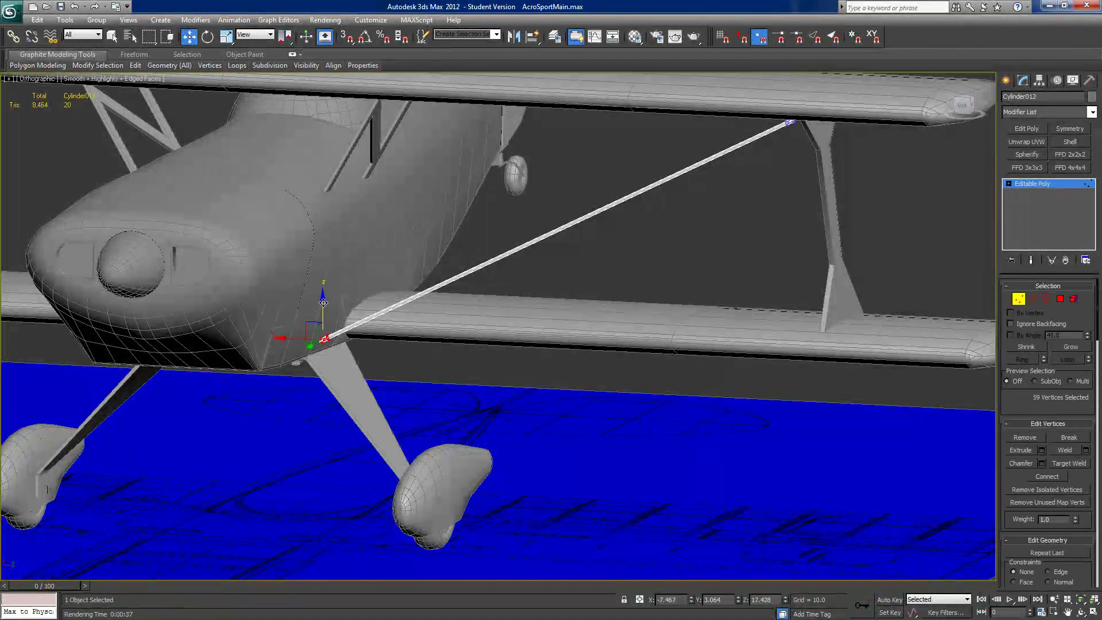
pyautogui.moveTo(322, 304); pyautogui.dragTo(322, 317)
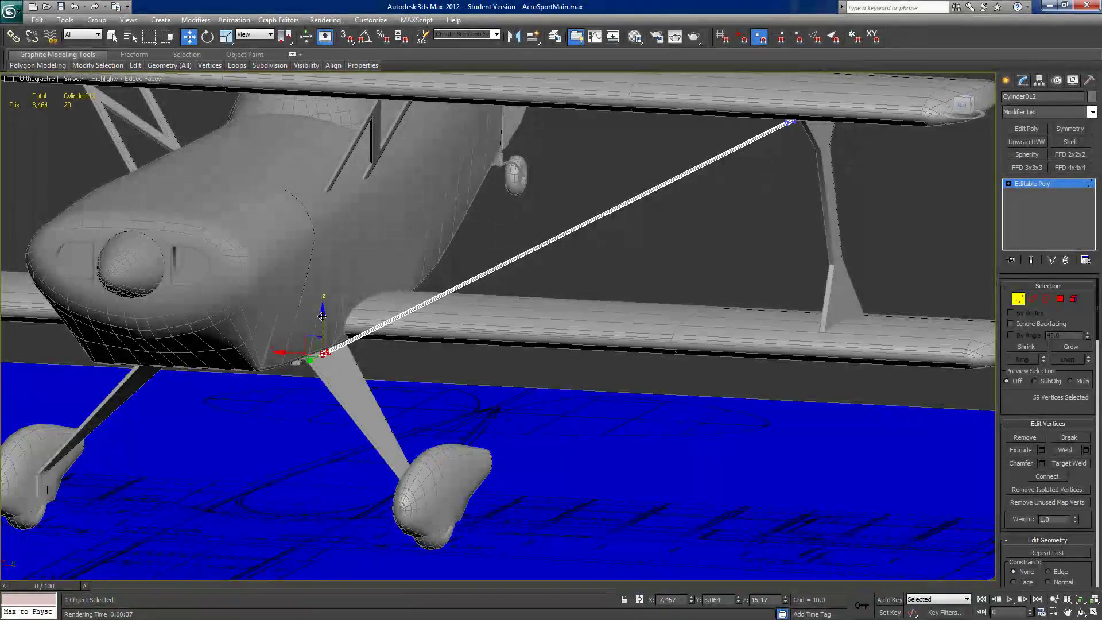
pyautogui.scroll(3, 322, 317)
pyautogui.keyDown('alt'); pyautogui.moveTo(322, 317); pyautogui.dragTo(316, 268, button='middle'); pyautogui.keyUp('alt')
pyautogui.scroll(3, 316, 268)
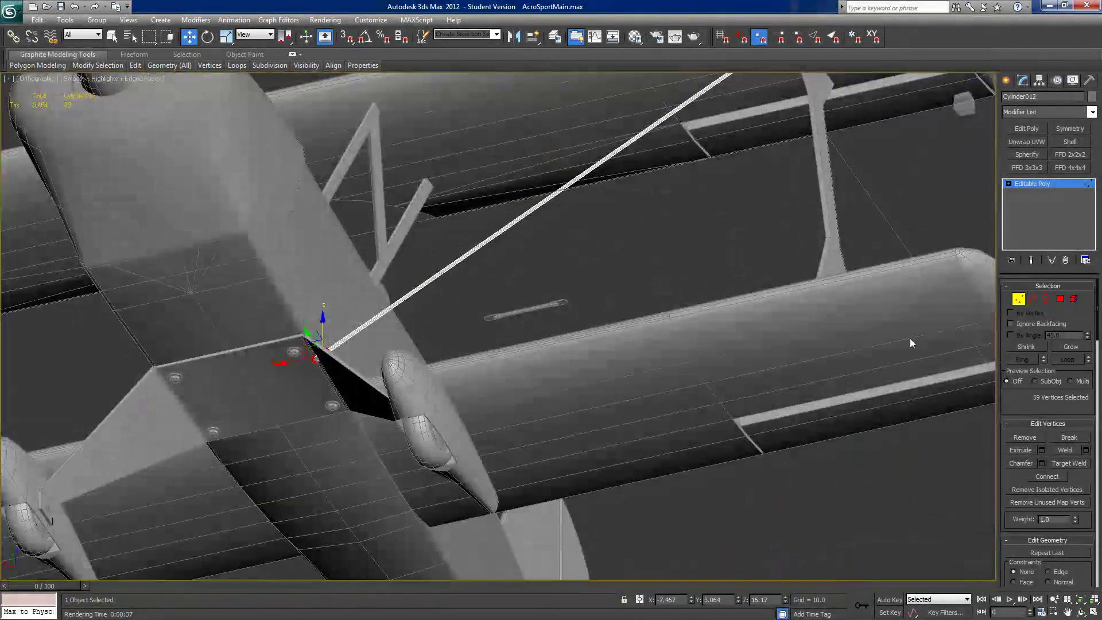
pyautogui.click(1018, 298)
# - Rotate the whole strut by about 3.63 degrees around Z
pyautogui.keyDown('alt'); pyautogui.moveTo(400, 442); pyautogui.dragTo(472, 431, button='middle'); pyautogui.keyUp('alt')
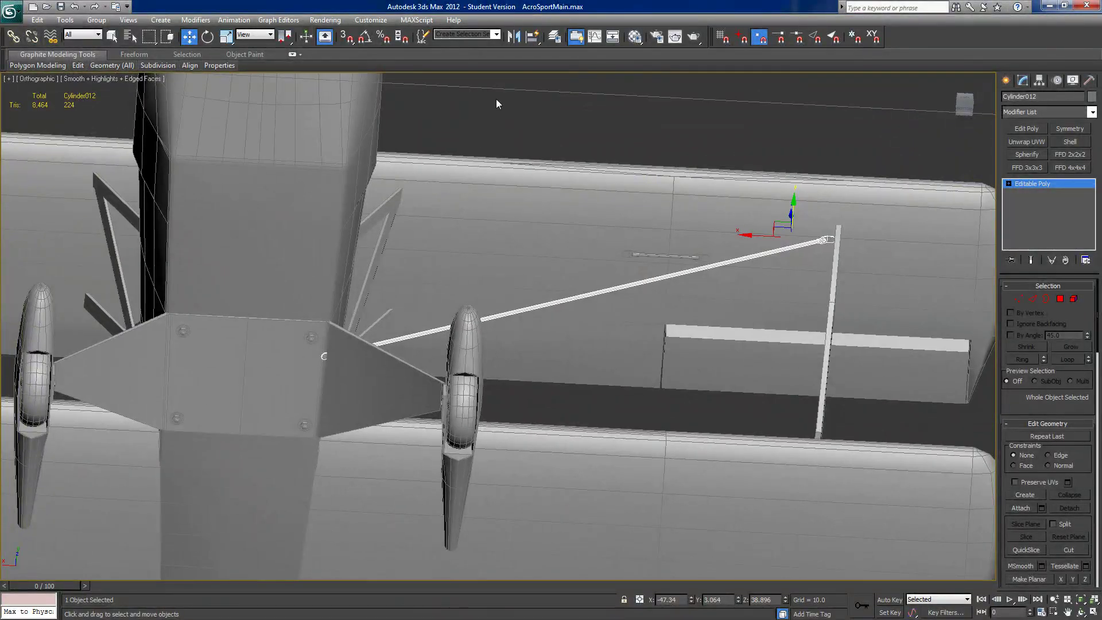
pyautogui.click(208, 38)
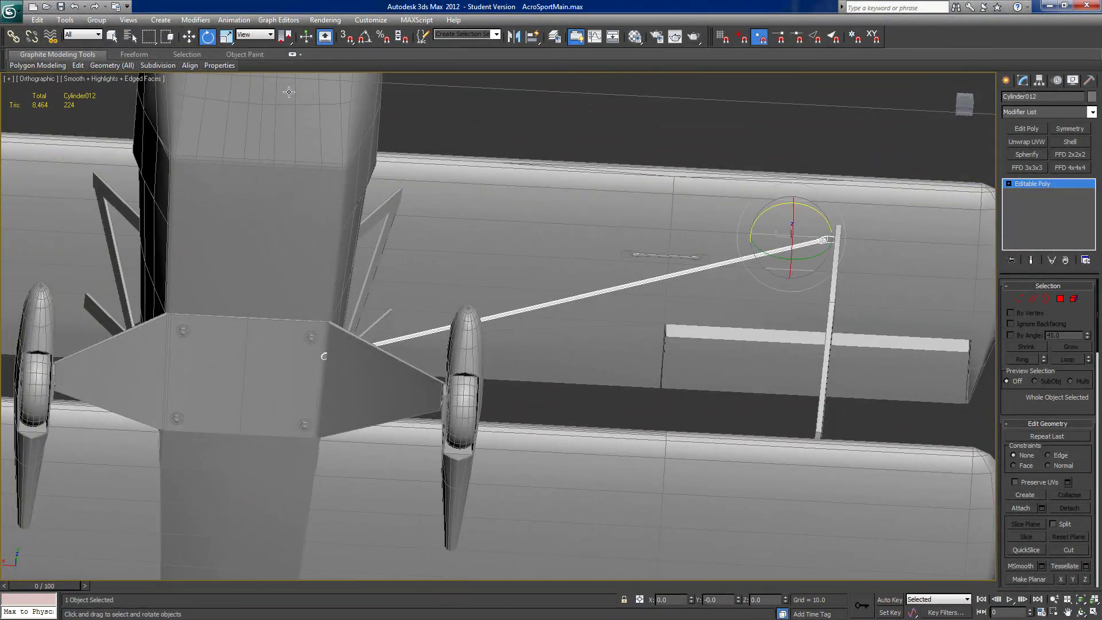
pyautogui.keyDown('alt'); pyautogui.moveTo(818, 227); pyautogui.dragTo(850, 310, button='middle'); pyautogui.keyUp('alt')
pyautogui.moveTo(798, 189); pyautogui.dragTo(803, 189)
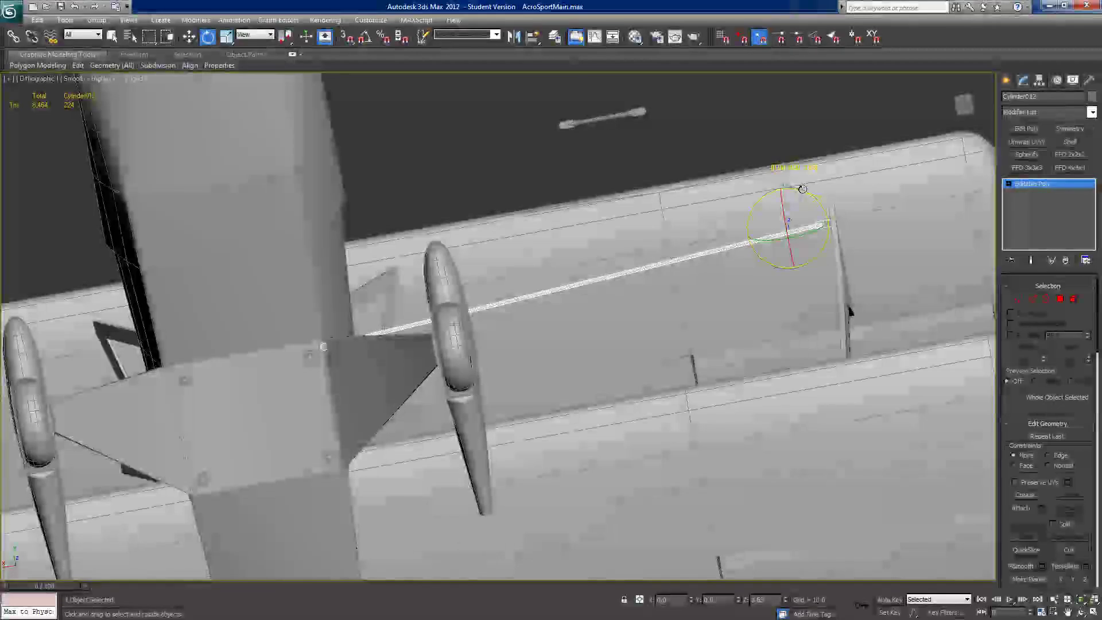
pyautogui.keyDown('alt'); pyautogui.moveTo(798, 188); pyautogui.dragTo(757, 333, button='middle'); pyautogui.keyUp('alt')
pyautogui.moveTo(489, 440); pyautogui.dragTo(655, 287, button='middle')
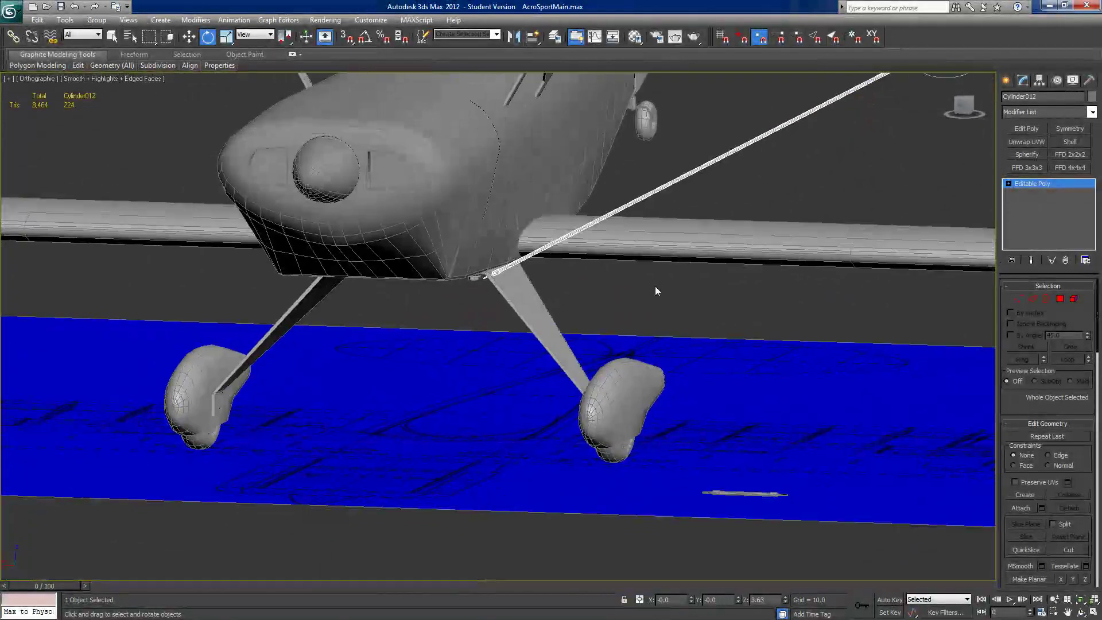
# - Select the flat end tab's vertices on the strut's inner fitting and rotate them about Y to follow the landing-gear leg's slope
pyautogui.scroll(5, 656, 287)
pyautogui.moveTo(537, 193); pyautogui.dragTo(516, 278, button='middle')
pyautogui.scroll(2, 540, 297)
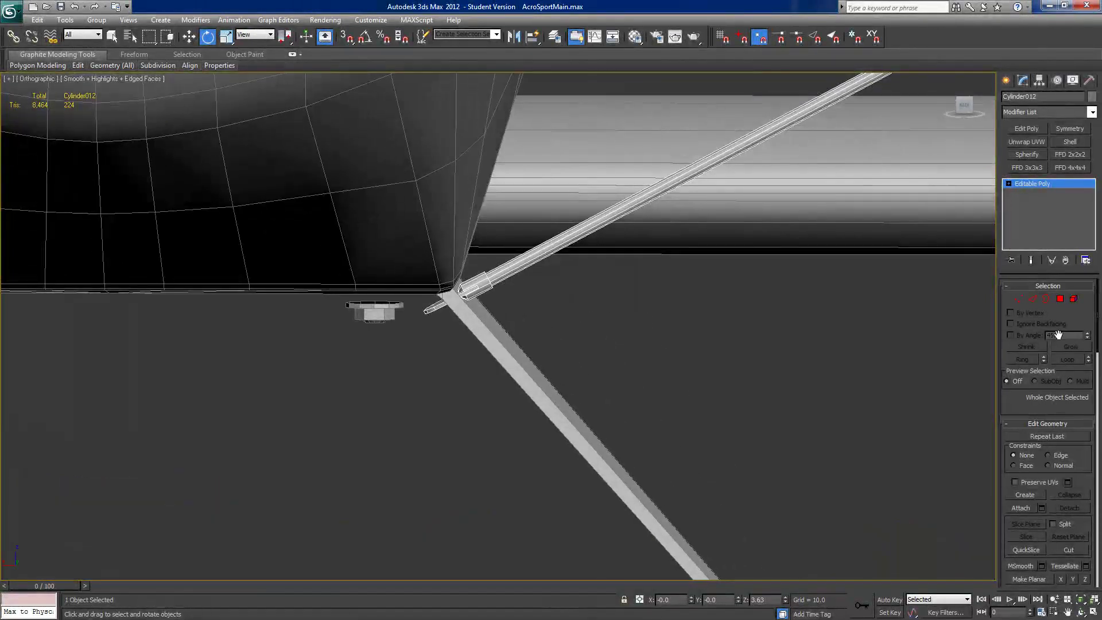
pyautogui.click(1021, 300)
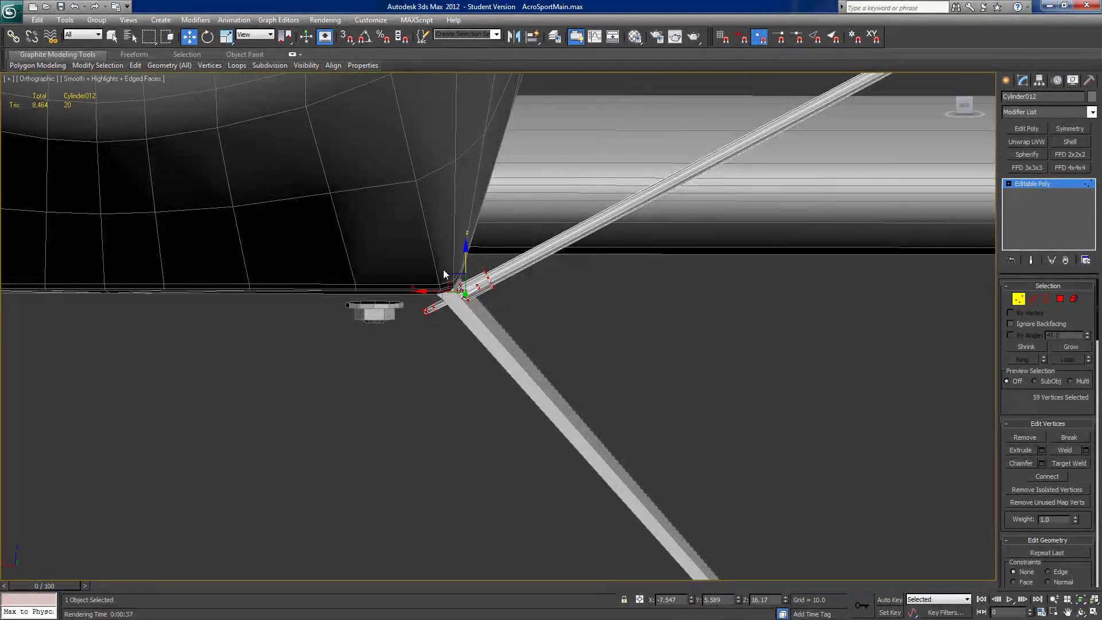
pyautogui.moveTo(448, 275); pyautogui.dragTo(466, 293)
pyautogui.keyDown('alt'); pyautogui.moveTo(498, 344); pyautogui.dragTo(445, 325, button='middle'); pyautogui.keyUp('alt')
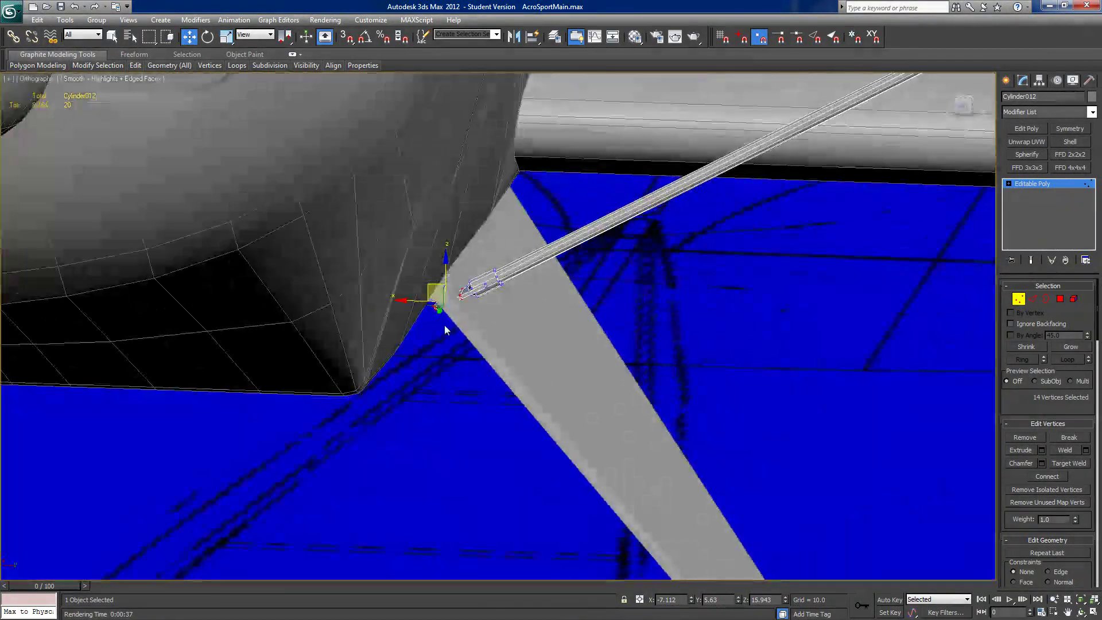
pyautogui.click(209, 37)
pyautogui.scroll(5, 419, 278)
pyautogui.keyDown('alt'); pyautogui.moveTo(419, 277); pyautogui.dragTo(372, 298, button='middle'); pyautogui.keyUp('alt')
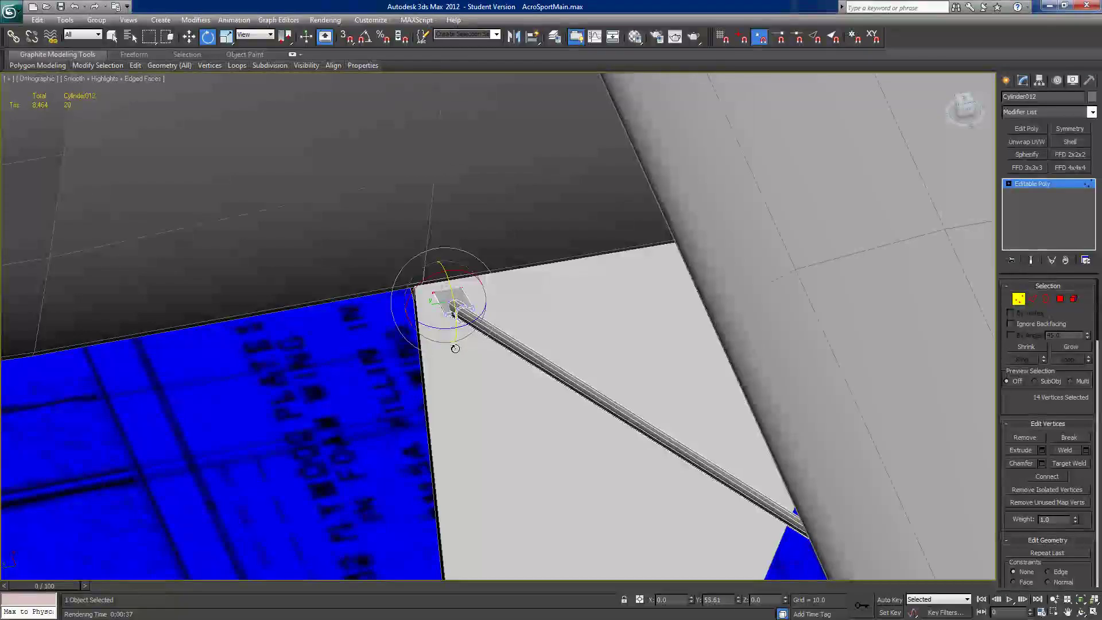
pyautogui.keyDown('alt'); pyautogui.moveTo(453, 314); pyautogui.dragTo(495, 296, button='middle'); pyautogui.keyUp('alt')
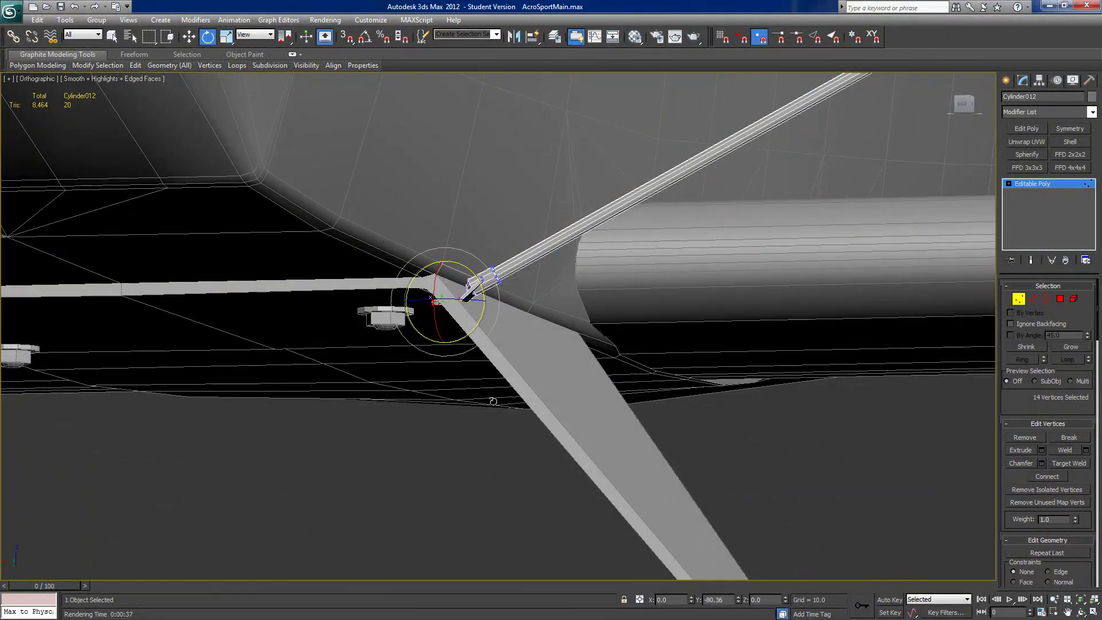
pyautogui.keyDown('alt'); pyautogui.moveTo(477, 528); pyautogui.dragTo(433, 325, button='middle'); pyautogui.keyUp('alt')
# - Move the rotated end tab up onto the landing-gear leg, to about X -7.176, Z 16.429
pyautogui.click(189, 36)
pyautogui.keyDown('alt'); pyautogui.moveTo(505, 381); pyautogui.dragTo(425, 290, button='middle'); pyautogui.keyUp('alt')
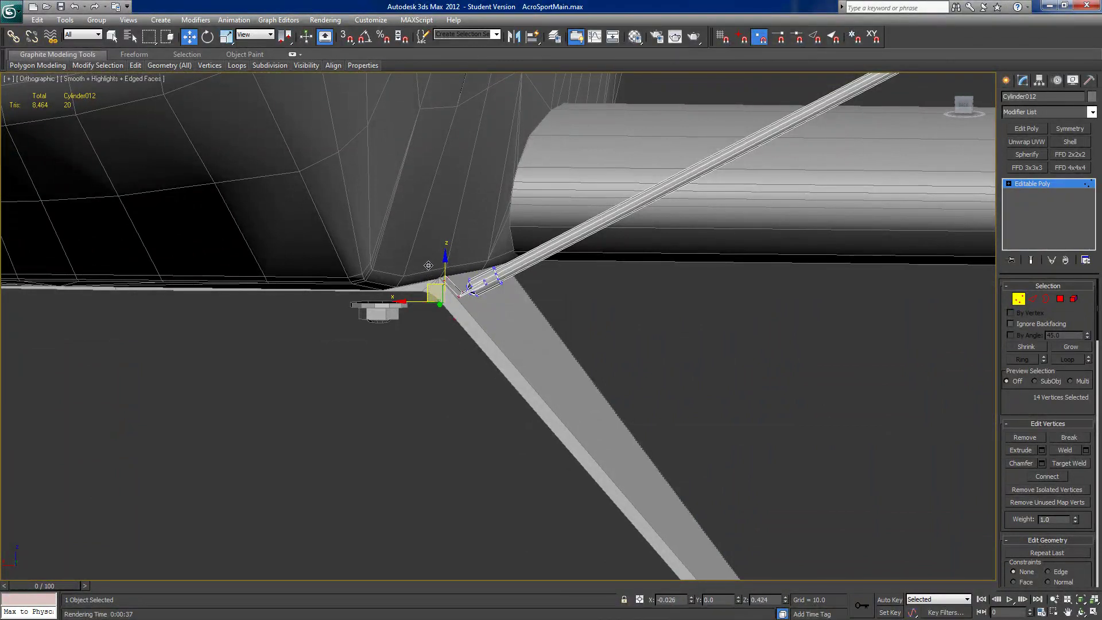
pyautogui.moveTo(429, 263); pyautogui.dragTo(431, 263)
pyautogui.keyDown('alt'); pyautogui.moveTo(429, 262); pyautogui.dragTo(408, 273, button='middle'); pyautogui.keyUp('alt')
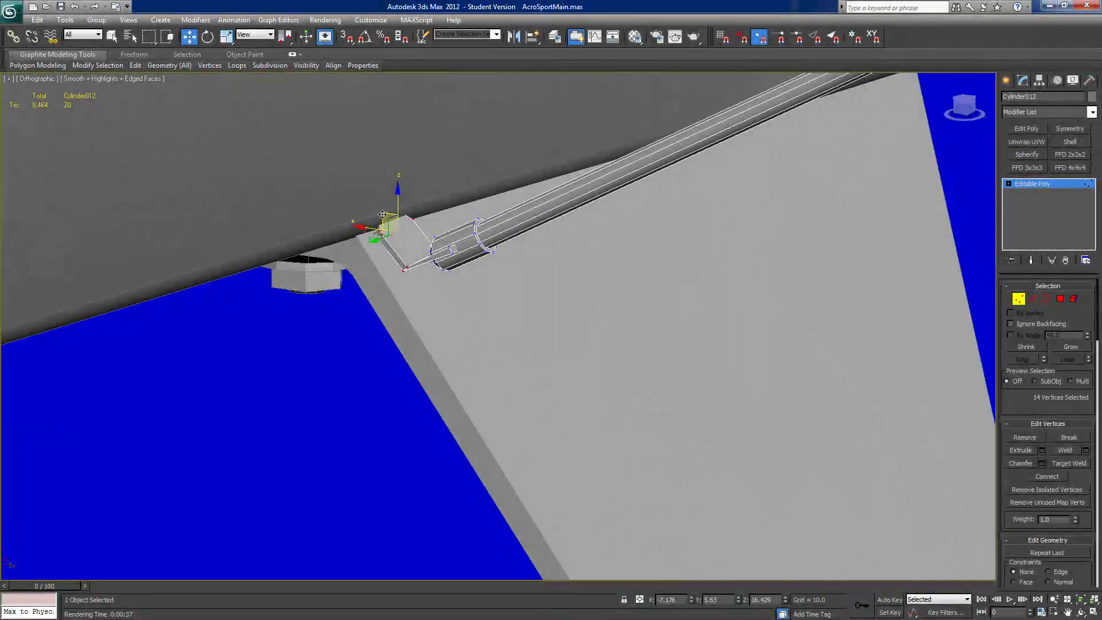
pyautogui.keyDown('alt'); pyautogui.moveTo(408, 274); pyautogui.dragTo(415, 204, button='middle'); pyautogui.keyUp('alt')
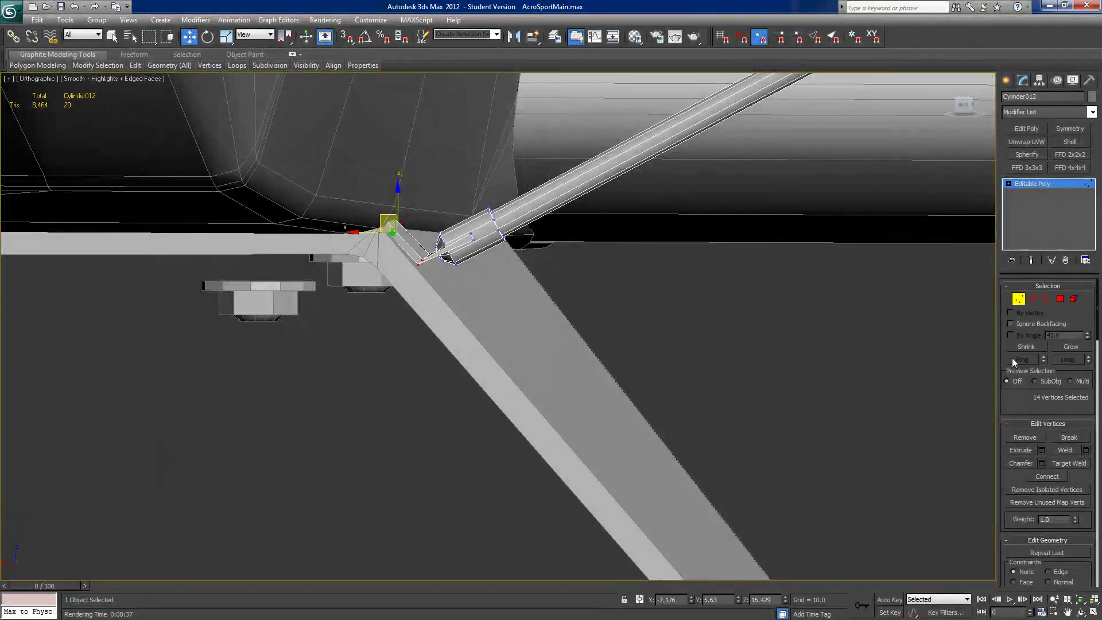
pyautogui.click(1035, 298)
pyautogui.keyDown('alt'); pyautogui.moveTo(346, 264); pyautogui.dragTo(340, 267, button='middle'); pyautogui.keyUp('alt')
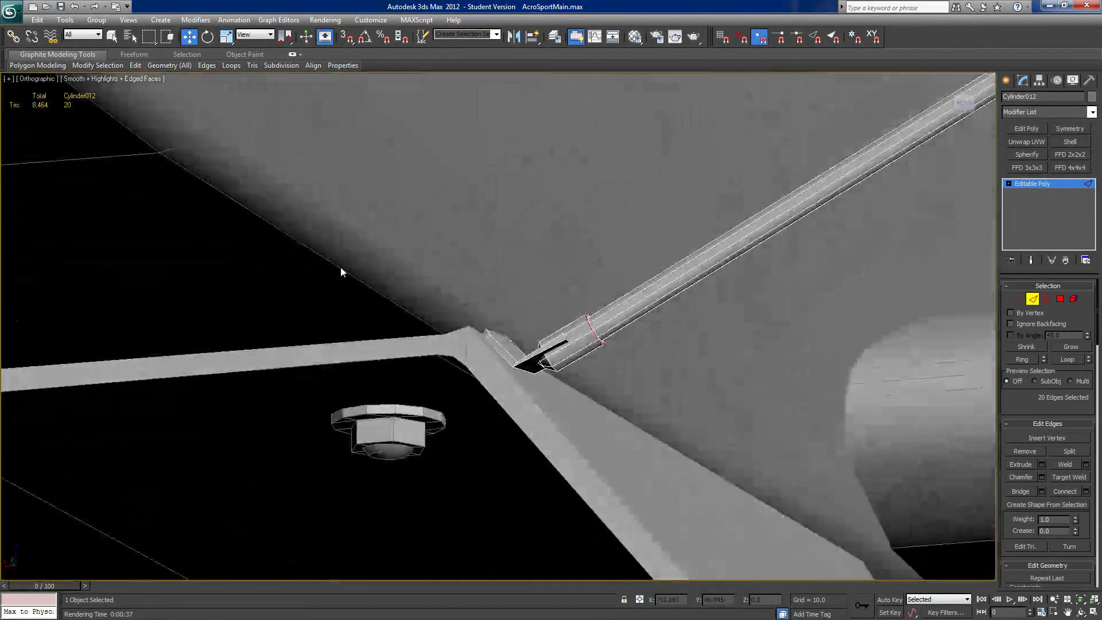
pyautogui.click(525, 369)
pyautogui.keyDown('alt'); pyautogui.moveTo(526, 369); pyautogui.dragTo(546, 396, button='middle'); pyautogui.keyUp('alt')
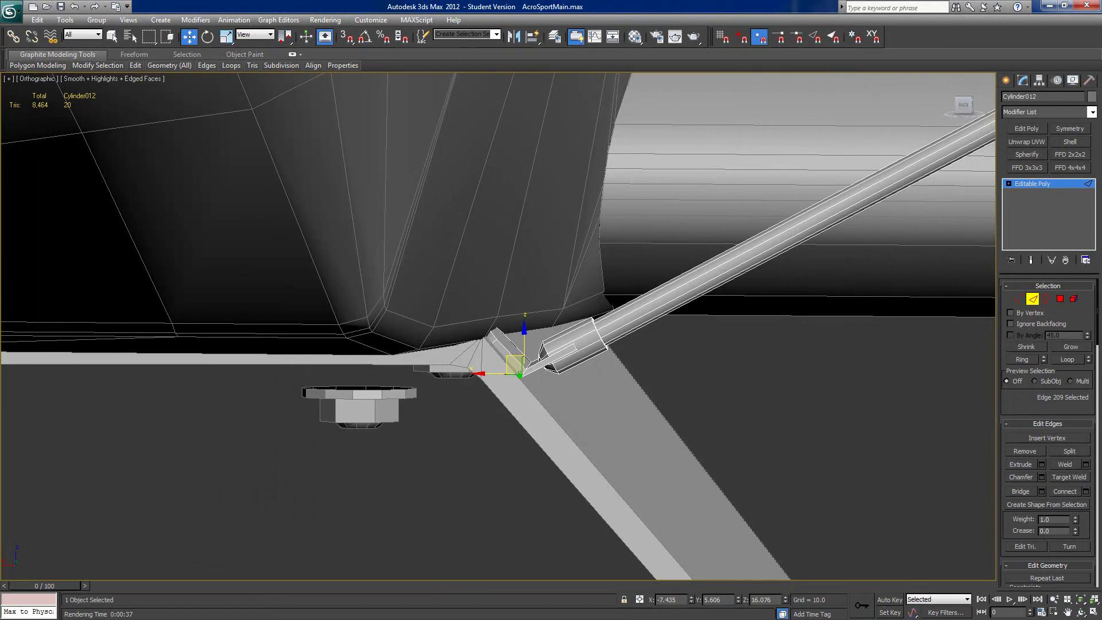
# - Select the end tab's upper vertices and move them flush against the landing-gear leg at about X -7.165, Y 5.639, Z 16.422
pyautogui.click(1018, 298)
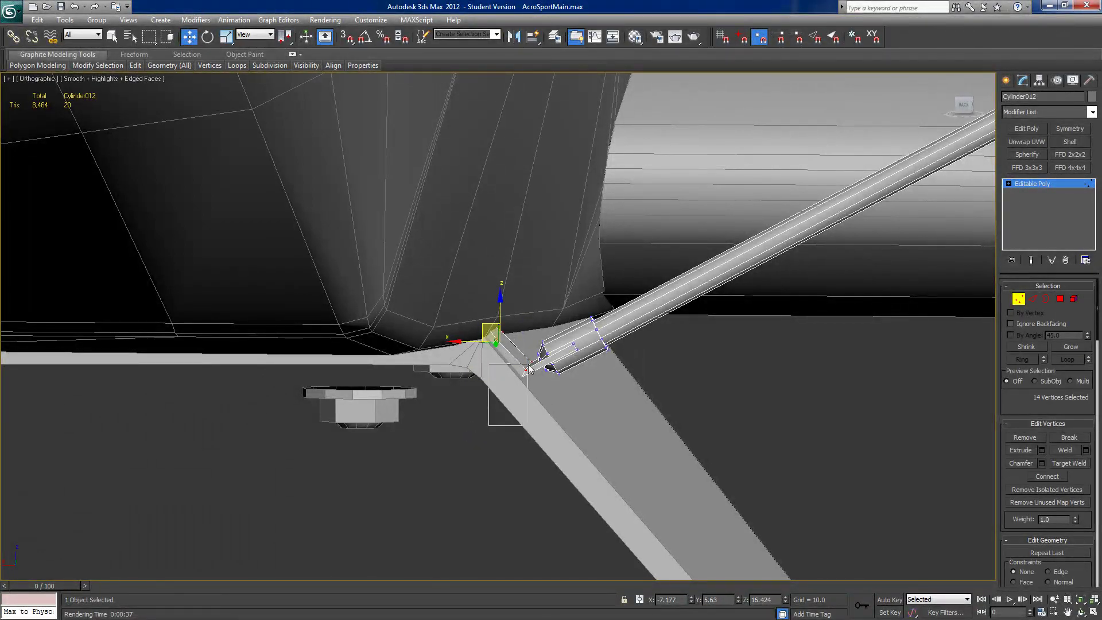
pyautogui.moveTo(534, 354); pyautogui.dragTo(535, 355)
pyautogui.keyDown('alt'); pyautogui.moveTo(535, 356); pyautogui.dragTo(492, 367, button='middle'); pyautogui.keyUp('alt')
pyautogui.moveTo(462, 365); pyautogui.dragTo(516, 291)
pyautogui.keyDown('alt'); pyautogui.moveTo(516, 291); pyautogui.dragTo(532, 314, button='middle'); pyautogui.keyUp('alt')
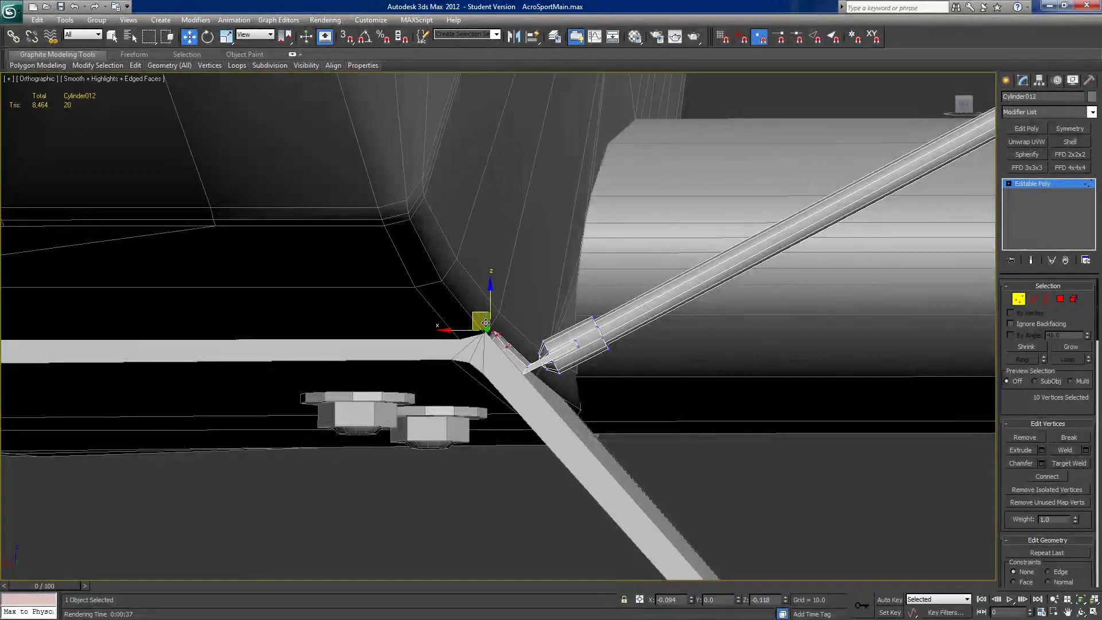
pyautogui.moveTo(487, 323); pyautogui.dragTo(496, 331)
pyautogui.keyDown('alt'); pyautogui.moveTo(496, 331); pyautogui.dragTo(359, 326, button='middle'); pyautogui.keyUp('alt')
pyautogui.scroll(-3, 551, 387)
pyautogui.scroll(-8, 359, 326)
pyautogui.moveTo(637, 373)
pyautogui.keyDown('alt'); pyautogui.mouseDown(button='middle')
pyautogui.moveTo(750, 320)
pyautogui.moveTo(644, 354)
pyautogui.mouseUp(button='middle'); pyautogui.keyUp('alt')
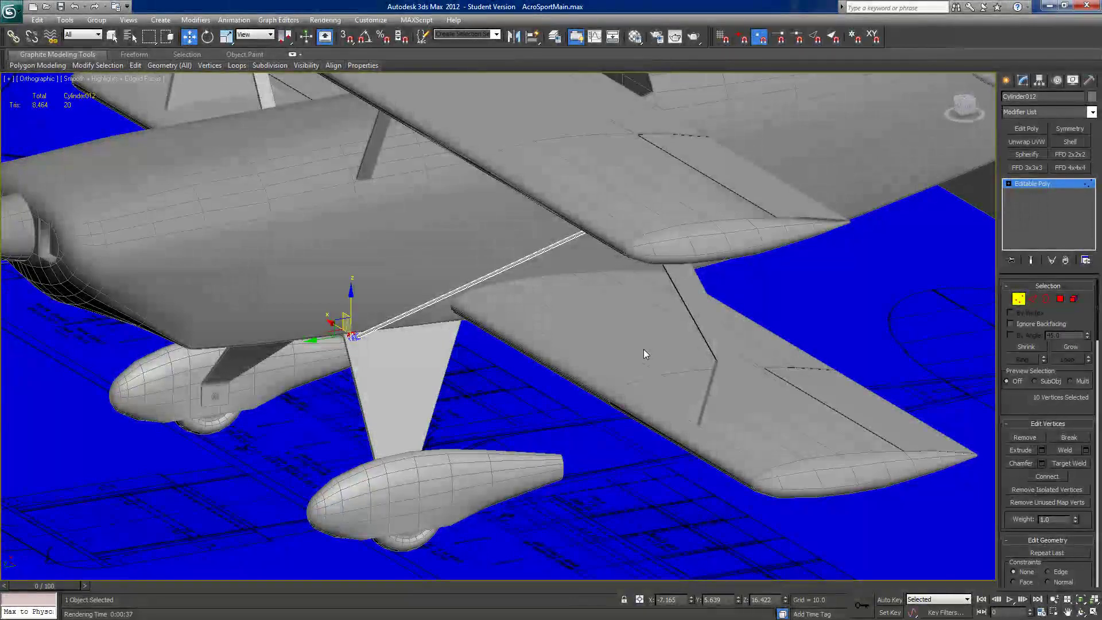
pyautogui.click(1024, 300)
# - Copy the finished brace slightly aft to about Y 2.154 and raise the copy to Z 38.88
pyautogui.keyDown('alt'); pyautogui.moveTo(442, 454); pyautogui.dragTo(381, 401, button='middle'); pyautogui.keyUp('alt')
pyautogui.keyDown('alt'); pyautogui.moveTo(356, 333); pyautogui.dragTo(390, 355, button='middle'); pyautogui.keyUp('alt')
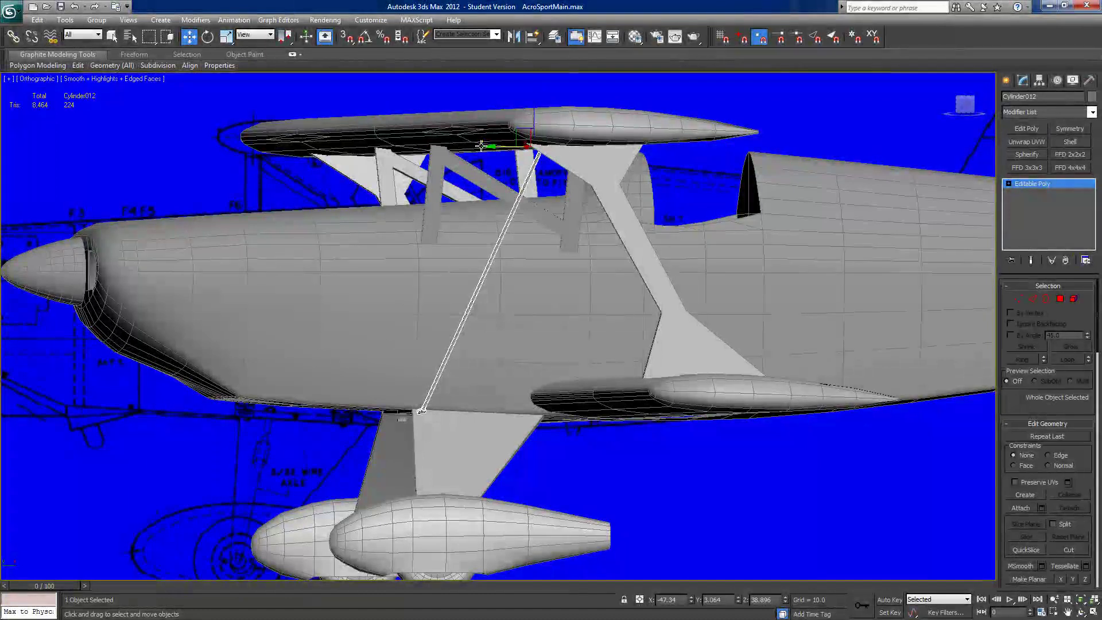
pyautogui.keyDown('shift'); pyautogui.moveTo(502, 145); pyautogui.dragTo(511, 145); pyautogui.keyUp('shift')
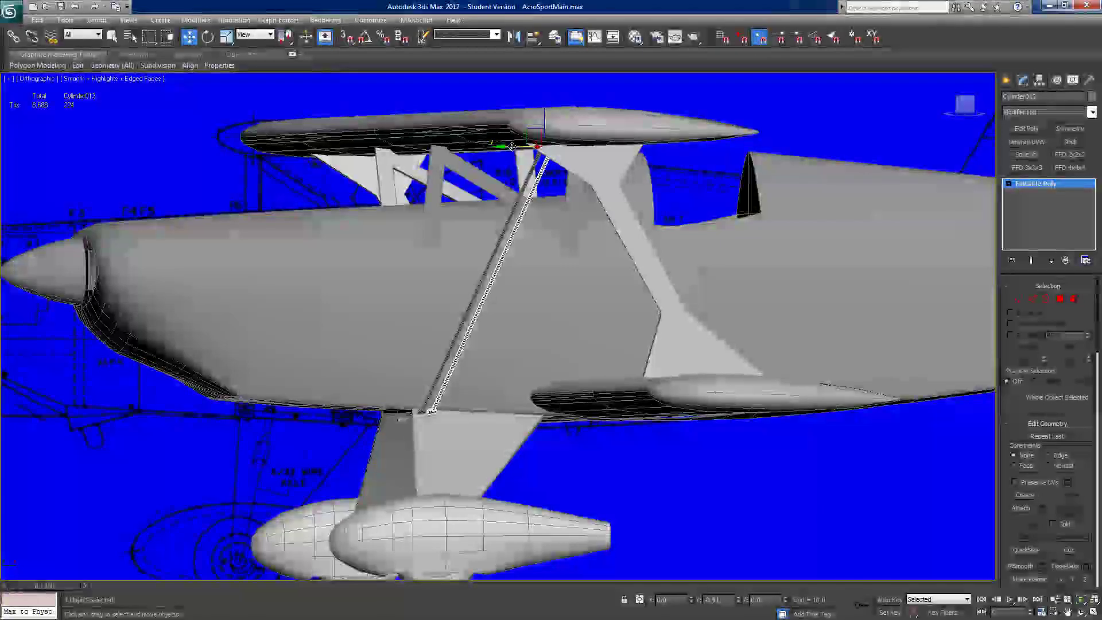
pyautogui.click(550, 364)
pyautogui.moveTo(543, 367)
pyautogui.keyDown('alt'); pyautogui.mouseDown(button='middle')
pyautogui.moveTo(531, 418)
pyautogui.moveTo(640, 367)
pyautogui.mouseUp(button='middle'); pyautogui.keyUp('alt')
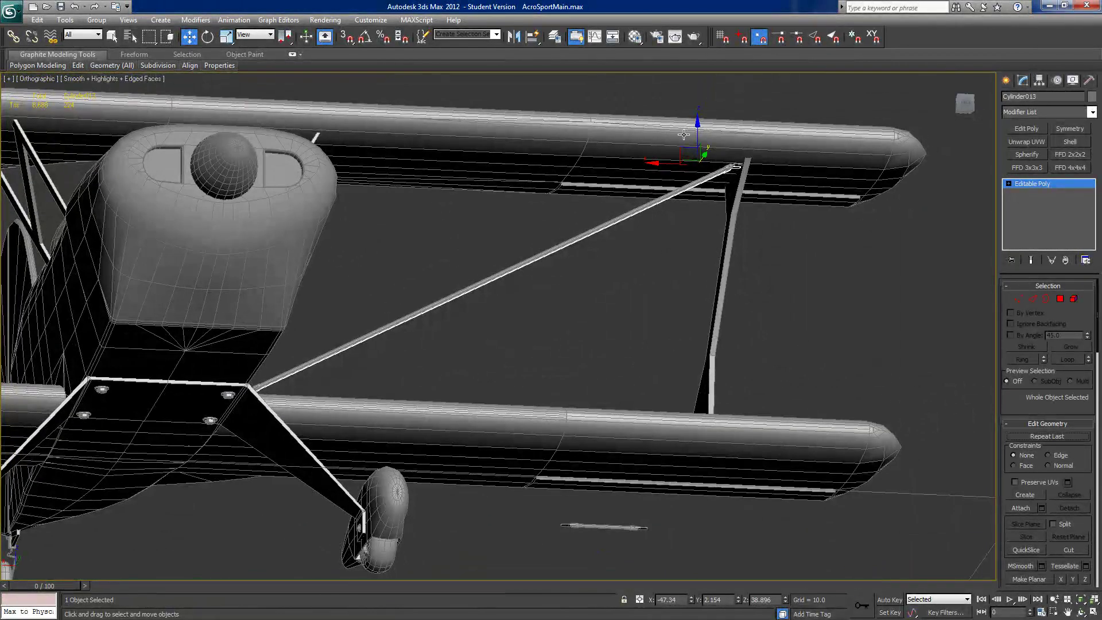
pyautogui.moveTo(698, 128); pyautogui.dragTo(698, 128)
pyautogui.keyDown('alt'); pyautogui.moveTo(698, 129); pyautogui.dragTo(520, 184, button='middle'); pyautogui.keyUp('alt')
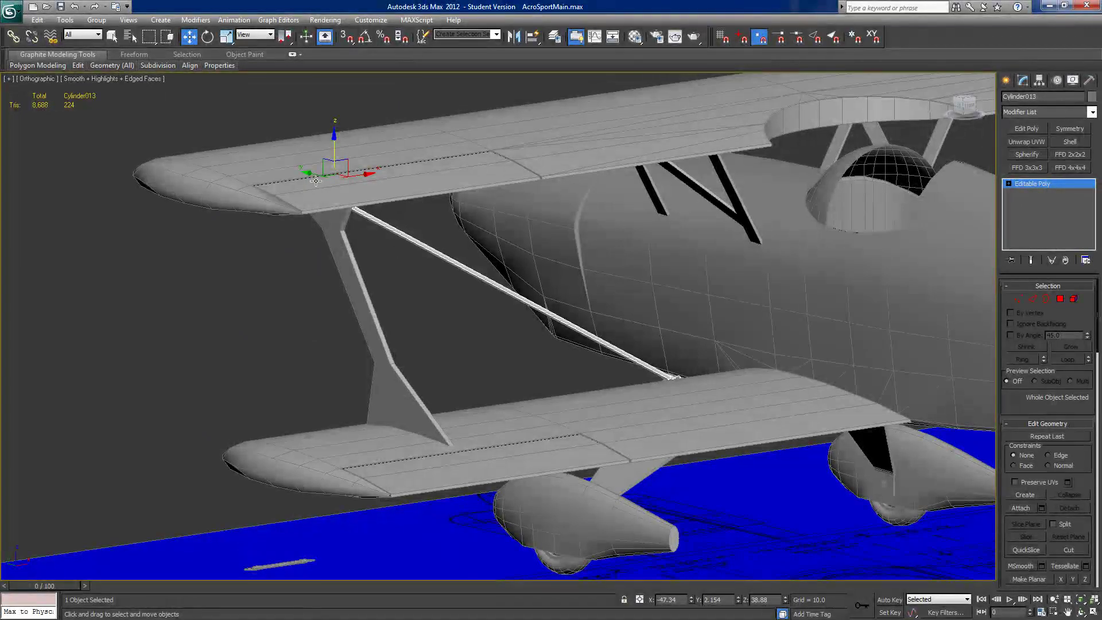
# - Make a third brace as a copy farther aft, at about Y -3.852
pyautogui.keyDown('shift'); pyautogui.moveTo(307, 174); pyautogui.dragTo(351, 183); pyautogui.keyUp('shift')
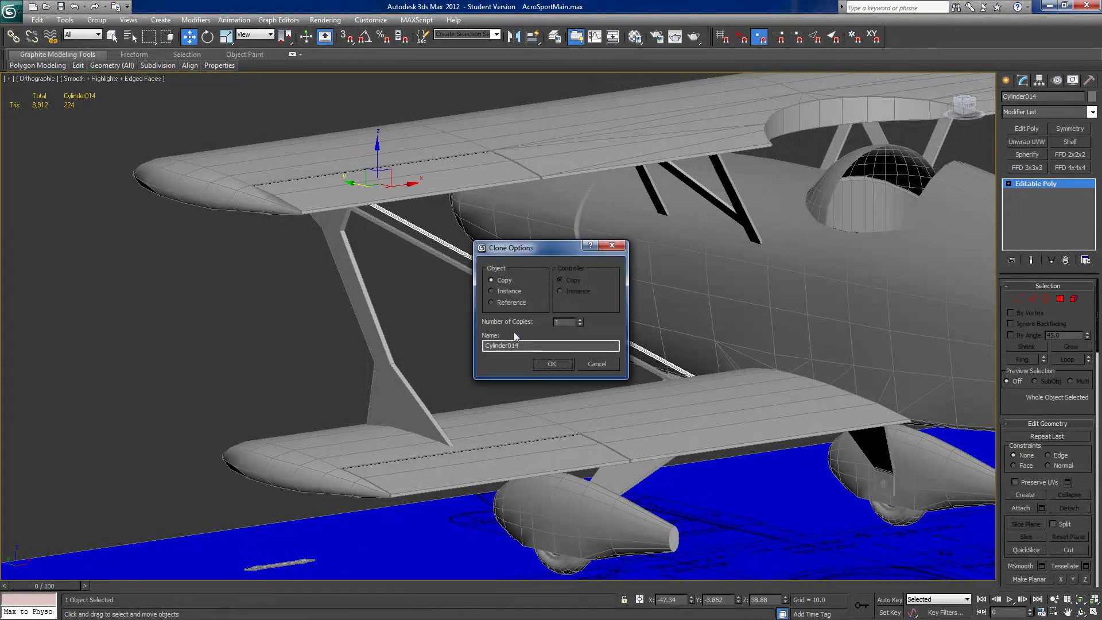
pyautogui.click(549, 363)
pyautogui.keyDown('alt'); pyautogui.moveTo(543, 357); pyautogui.dragTo(415, 305, button='middle'); pyautogui.keyUp('alt')
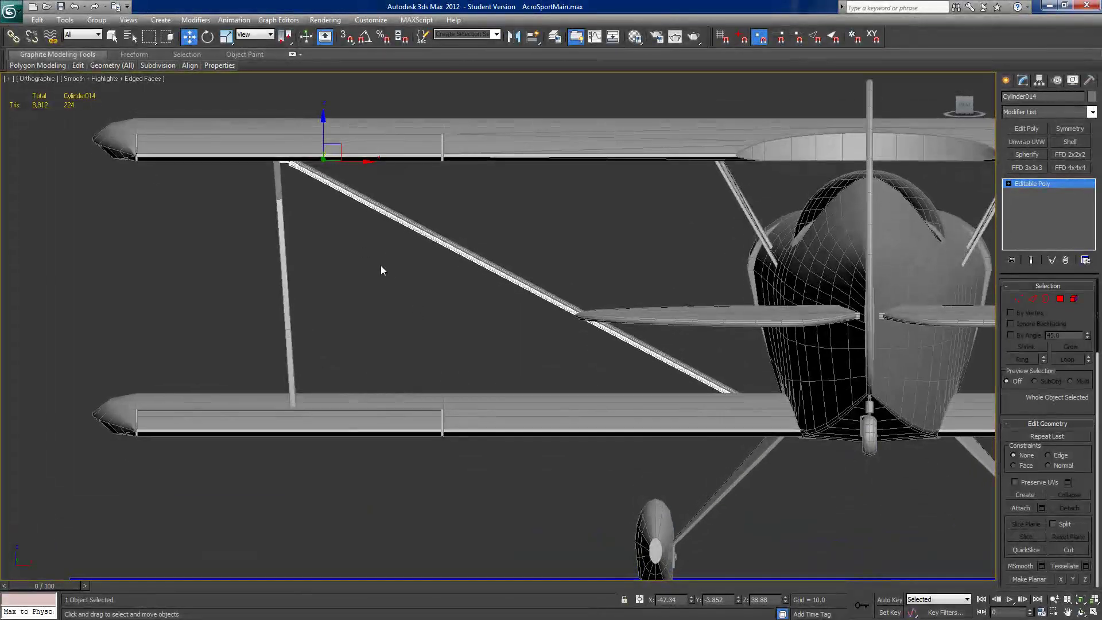
# - Mirror the rear brace on the X axis as a copy and move it inboard to about X -14.363
pyautogui.click(516, 35)
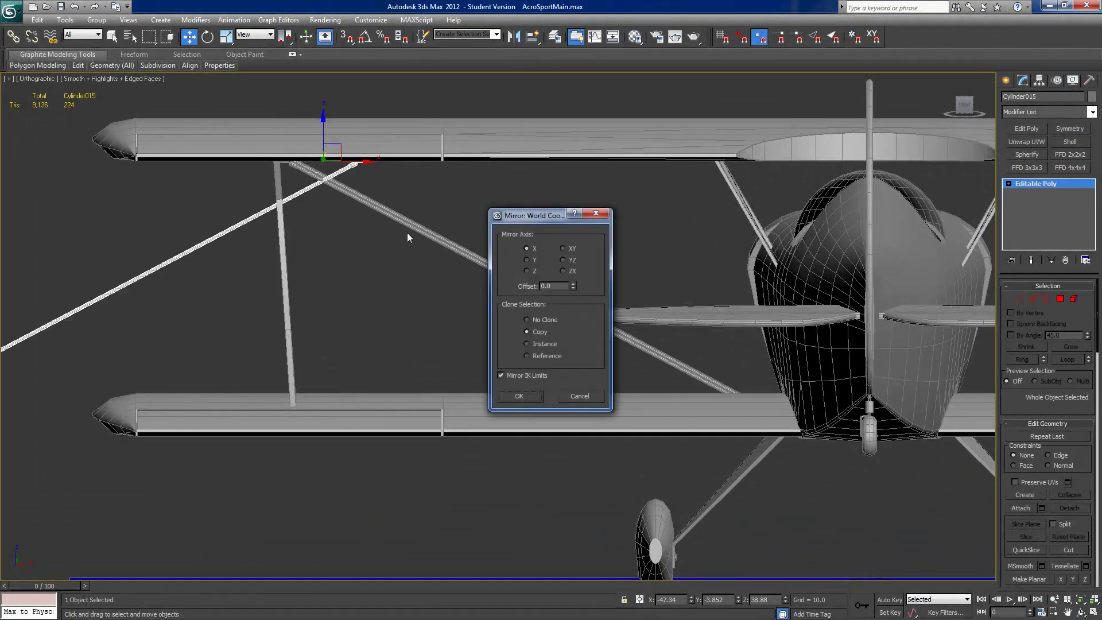
pyautogui.click(515, 394)
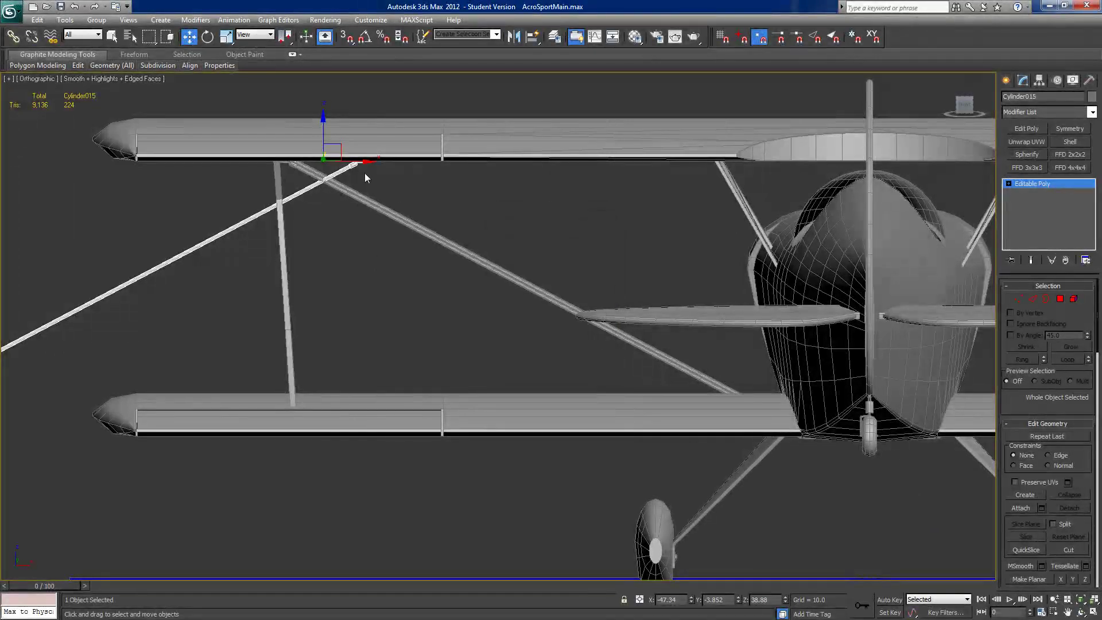
pyautogui.moveTo(361, 162); pyautogui.dragTo(742, 201)
pyautogui.keyDown('alt'); pyautogui.moveTo(742, 200); pyautogui.dragTo(824, 216, button='middle'); pyautogui.keyUp('alt')
# - Position the mirrored brace beside the upper wing's cabane struts at about X -17.274, Y -6.986, Z 39.166
pyautogui.moveTo(473, 168); pyautogui.dragTo(509, 170)
pyautogui.keyDown('alt'); pyautogui.moveTo(511, 171); pyautogui.dragTo(433, 173, button='middle'); pyautogui.keyUp('alt')
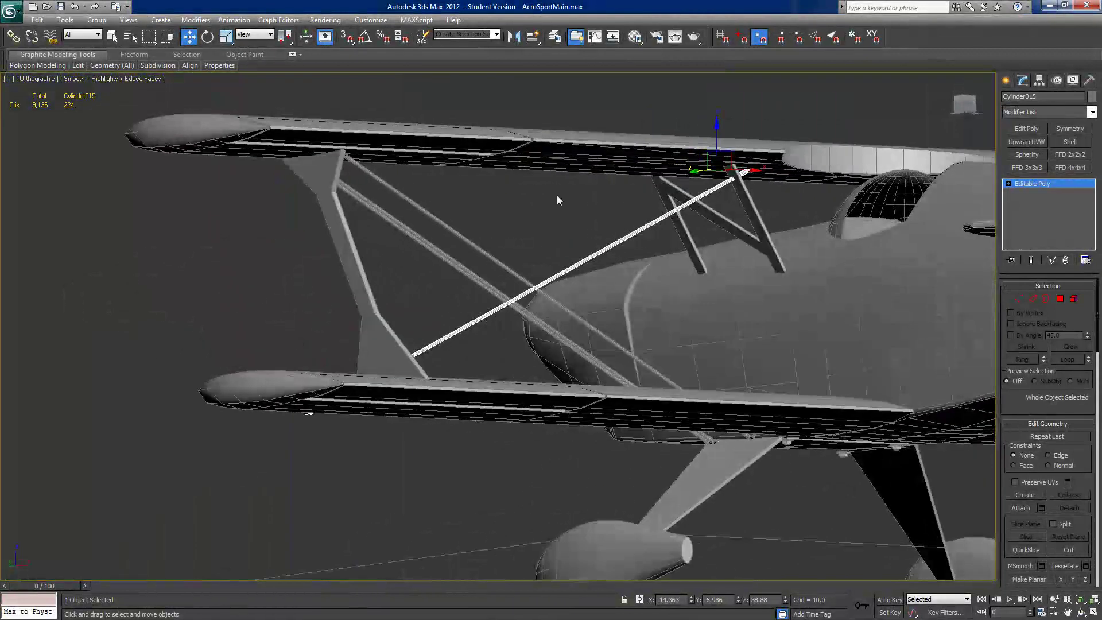
pyautogui.moveTo(748, 172); pyautogui.dragTo(719, 173)
pyautogui.keyDown('alt'); pyautogui.moveTo(719, 172); pyautogui.dragTo(511, 276, button='middle'); pyautogui.keyUp('alt')
pyautogui.scroll(6, 514, 278)
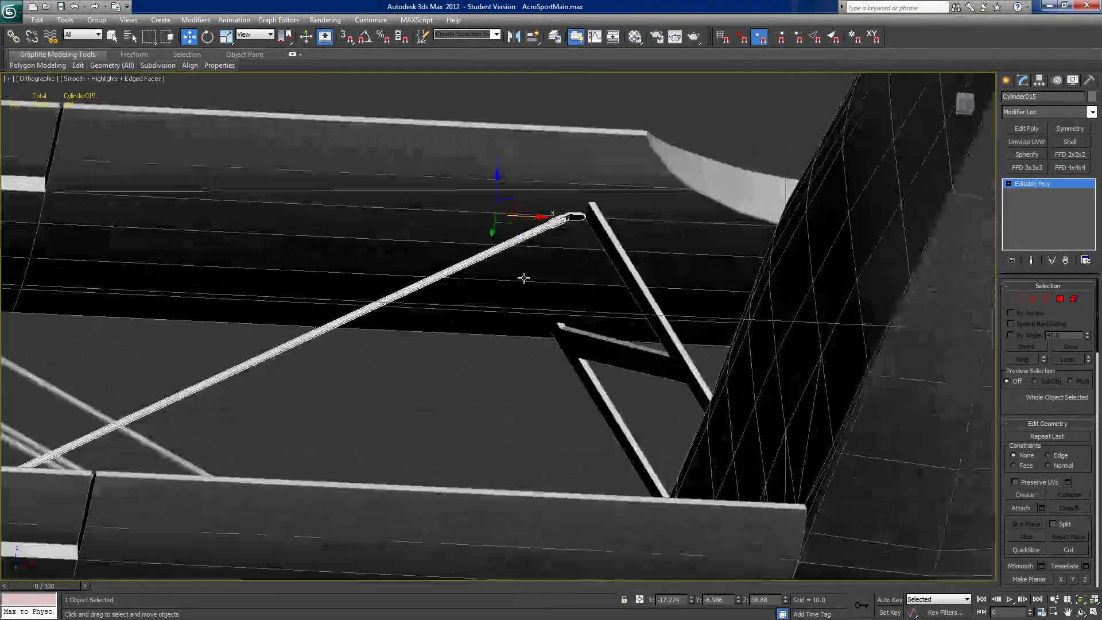
pyautogui.moveTo(496, 139); pyautogui.dragTo(496, 129)
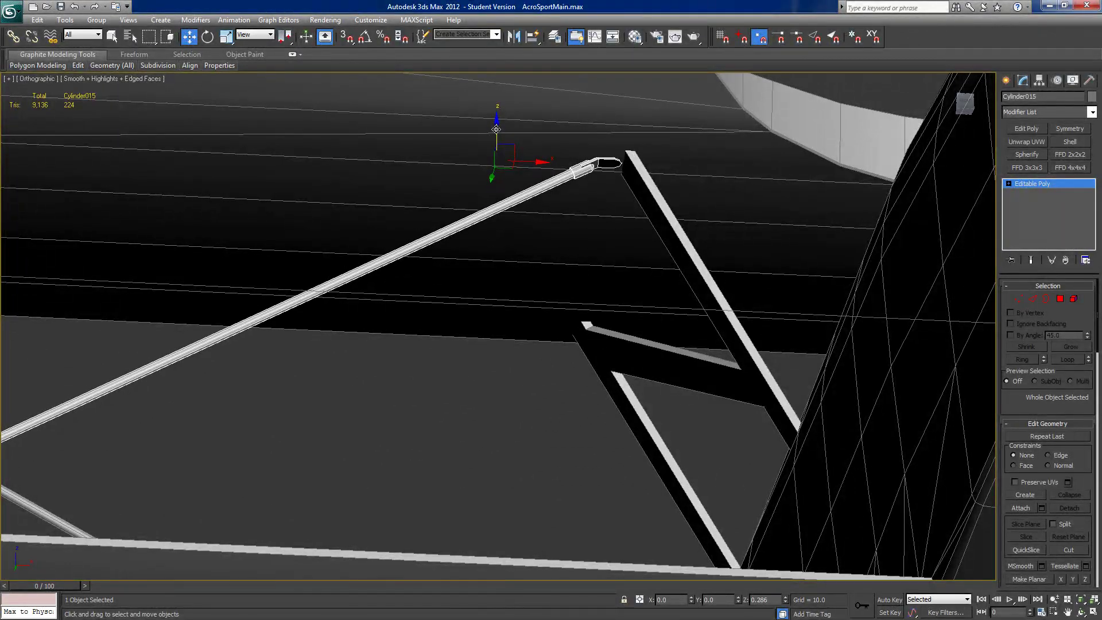
pyautogui.scroll(-8, 638, 227)
pyautogui.scroll(-2, 639, 227)
pyautogui.keyDown('alt'); pyautogui.moveTo(639, 227); pyautogui.dragTo(644, 315, button='middle'); pyautogui.keyUp('alt')
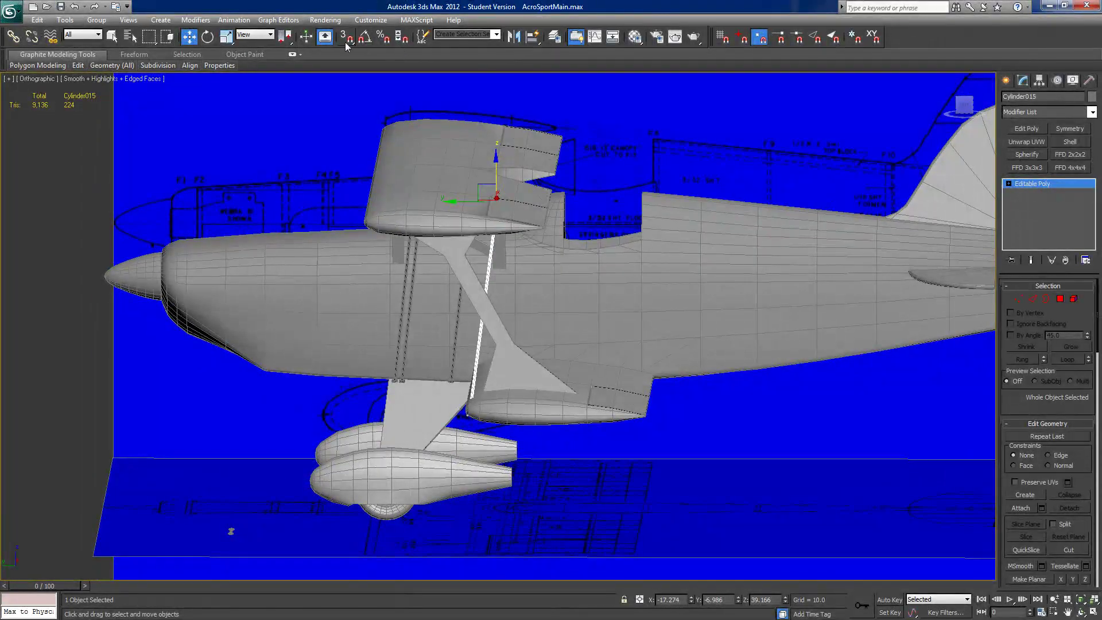
# - Rotate the mirrored brace slightly to correct its fore-and-aft lean between the wings
pyautogui.press('e')
pyautogui.keyDown('alt'); pyautogui.moveTo(511, 241); pyautogui.dragTo(518, 235, button='middle'); pyautogui.keyUp('alt')
pyautogui.moveTo(516, 212); pyautogui.dragTo(519, 210)
pyautogui.keyDown('alt'); pyautogui.moveTo(519, 210); pyautogui.dragTo(423, 211, button='middle'); pyautogui.keyUp('alt')
# - Move the mirrored brace's lower-end vertices inboard of the outer wing strut, to about X -48.706, Z 19.452
pyautogui.click(1018, 299)
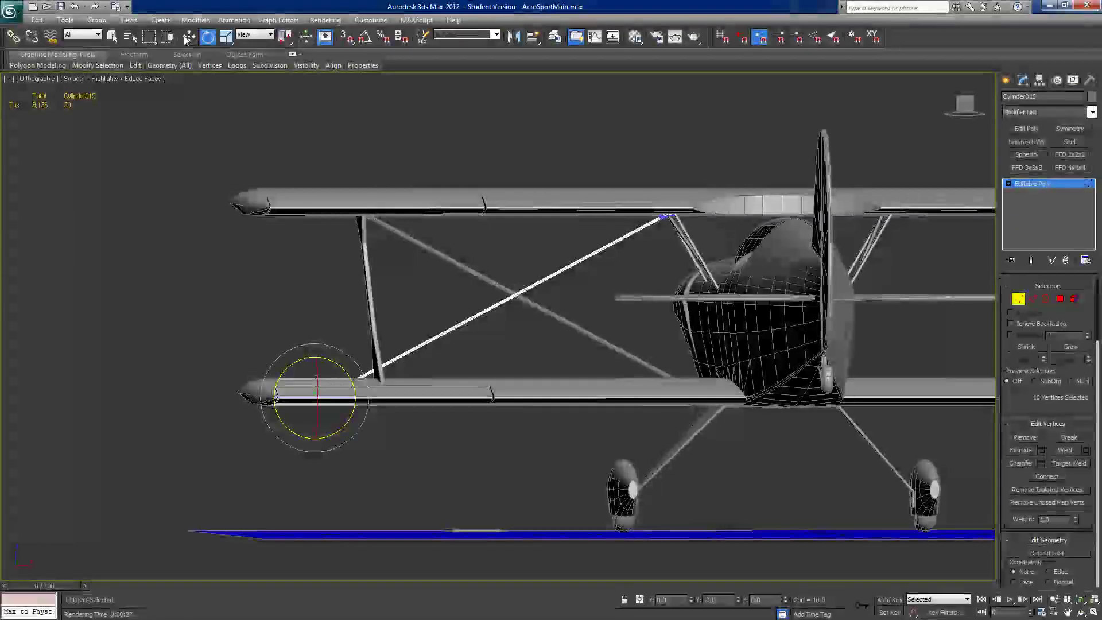
pyautogui.press('w')
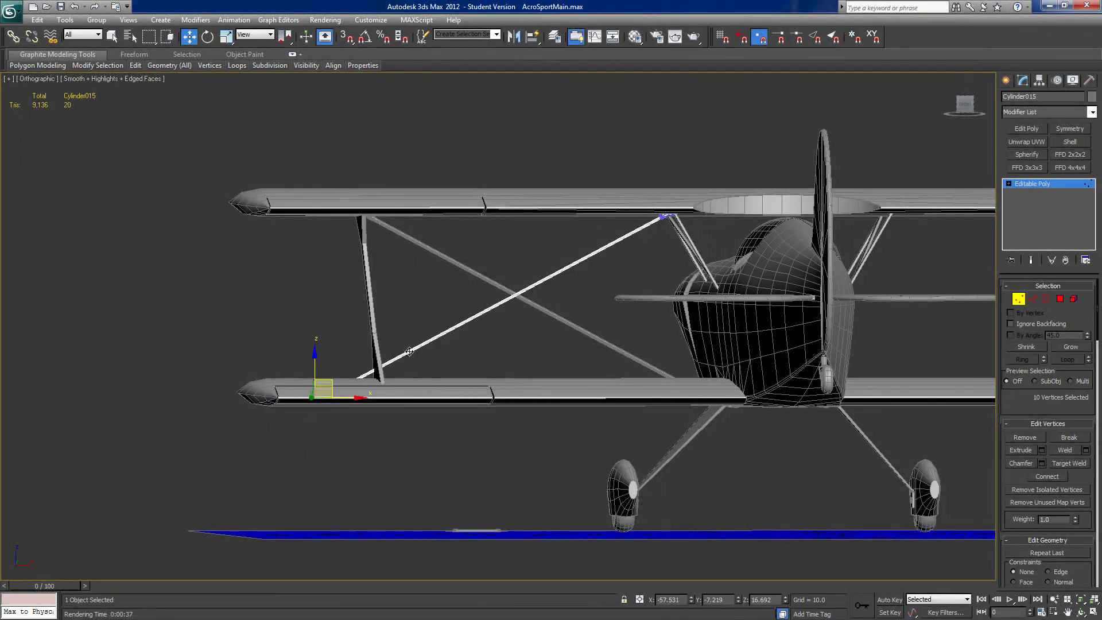
pyautogui.moveTo(263, 474); pyautogui.dragTo(399, 312)
pyautogui.moveTo(337, 383); pyautogui.dragTo(402, 361)
pyautogui.keyDown('alt'); pyautogui.moveTo(402, 360); pyautogui.dragTo(428, 376, button='middle'); pyautogui.keyUp('alt')
pyautogui.scroll(5, 388, 408)
pyautogui.scroll(2, 428, 376)
pyautogui.moveTo(218, 455); pyautogui.dragTo(481, 374, button='middle')
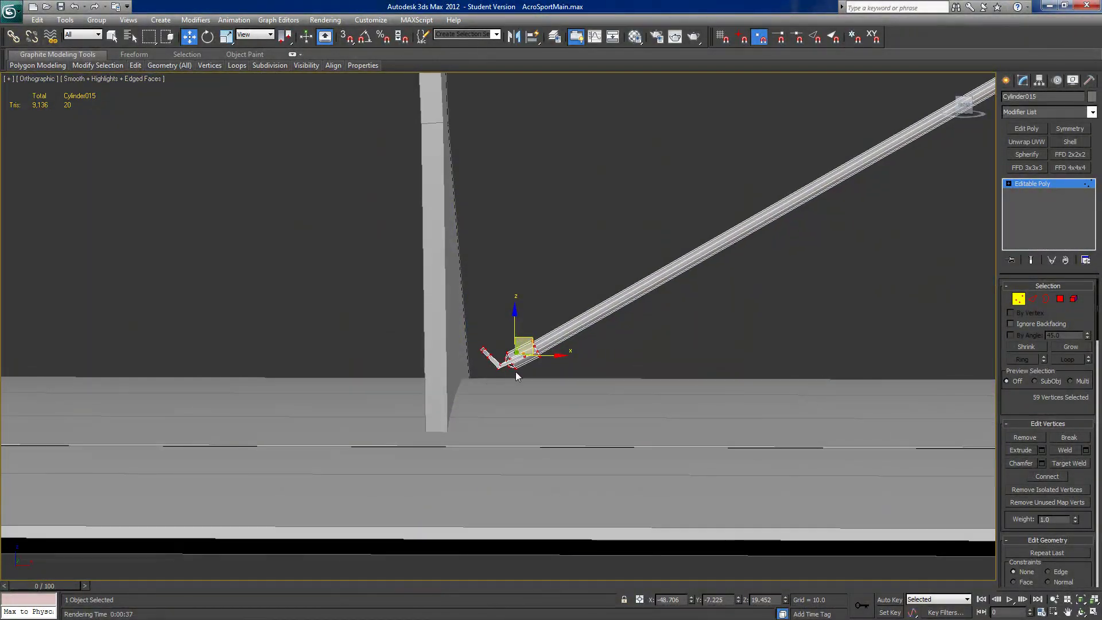
# - In the front view, nudge the brace's lower-end vertices slightly outboard toward the wing strut
pyautogui.scroll(-2, 515, 375)
pyautogui.click(964, 105)
pyautogui.moveTo(413, 365); pyautogui.dragTo(461, 382, button='middle')
pyautogui.scroll(10, 482, 321)
pyautogui.moveTo(518, 315); pyautogui.dragTo(497, 320)
# - Rotate the vertices of the brace's lower mounting tab about 47 degrees to lie level, and lower them about 0.2
pyautogui.moveTo(439, 301); pyautogui.dragTo(473, 363)
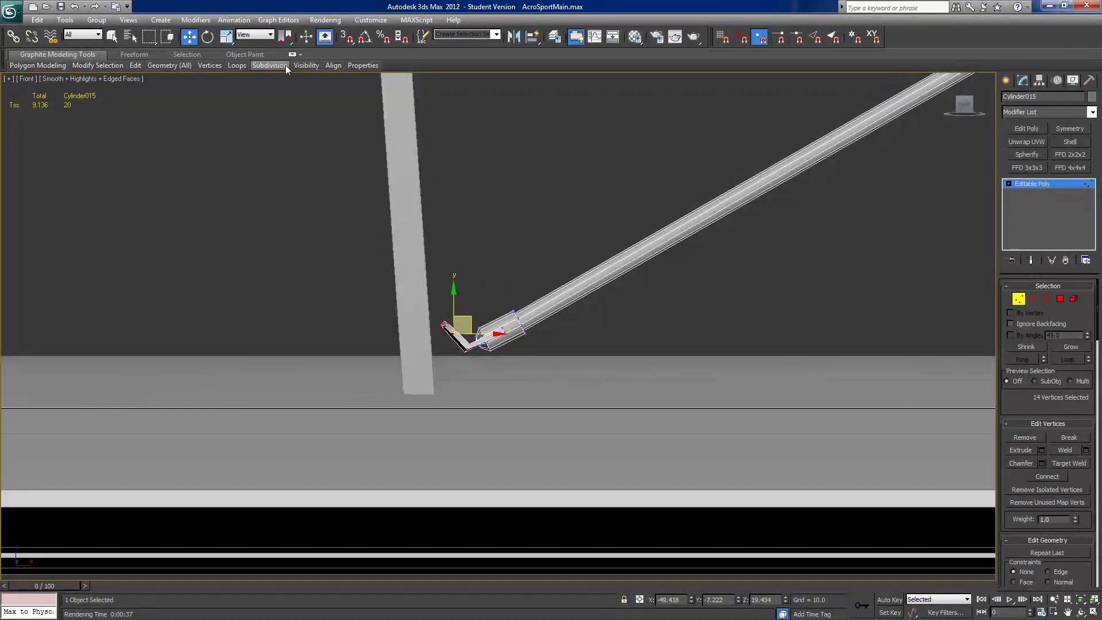
pyautogui.click(208, 37)
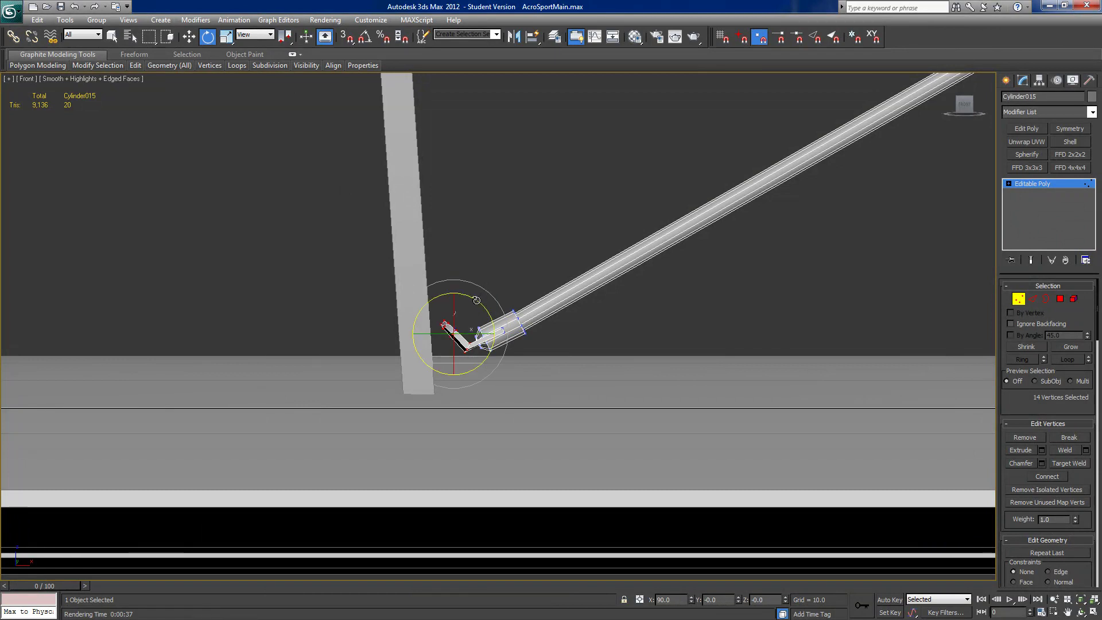
pyautogui.moveTo(445, 269); pyautogui.dragTo(442, 268)
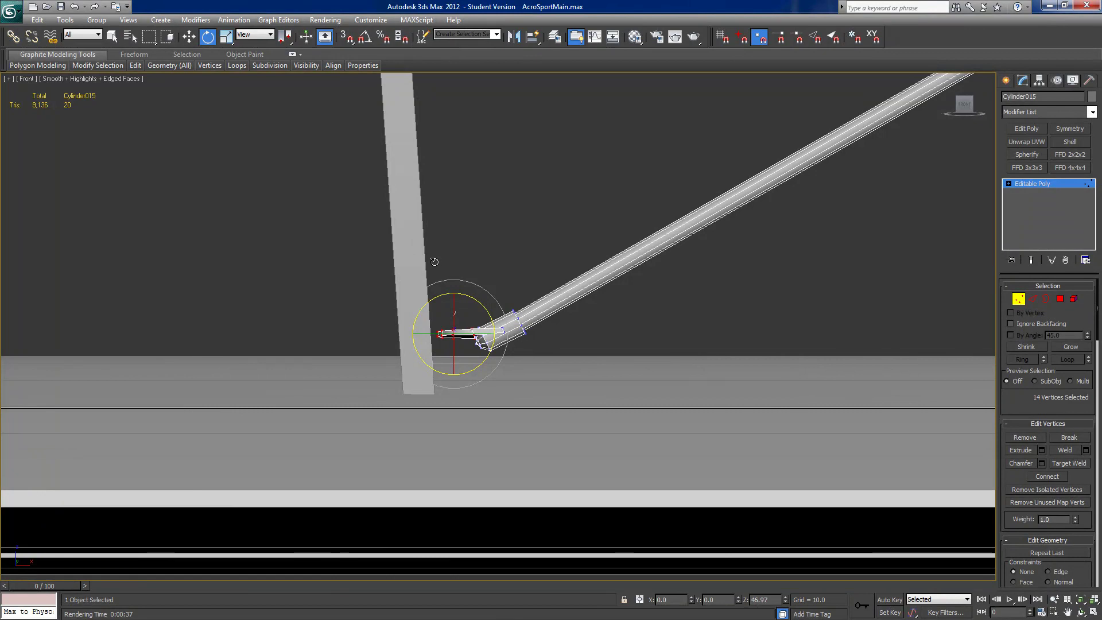
pyautogui.click(188, 37)
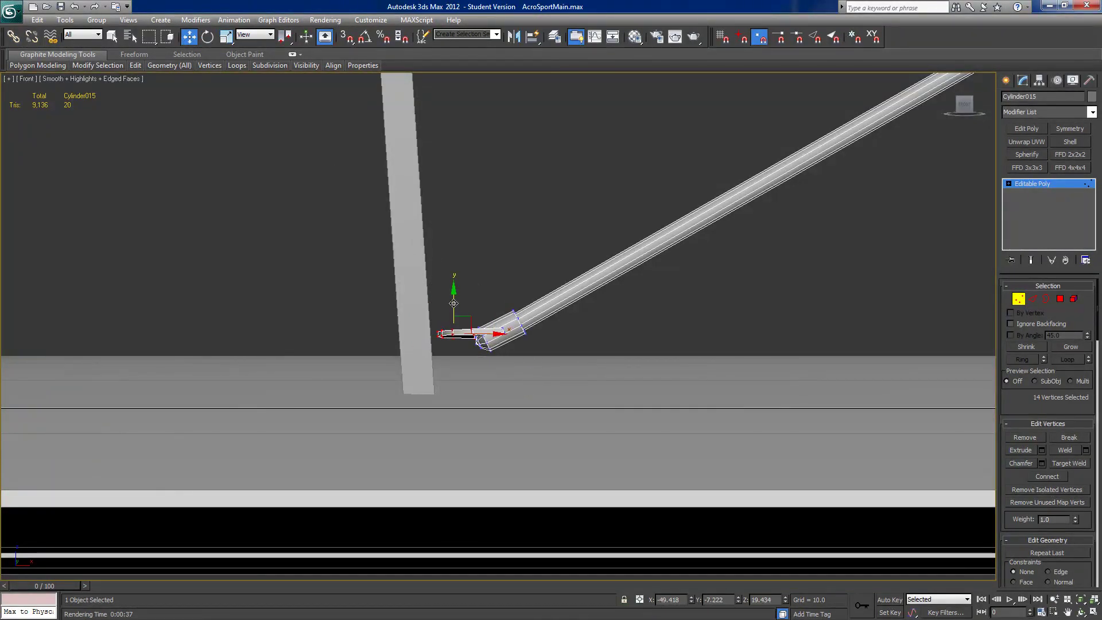
pyautogui.moveTo(454, 300); pyautogui.dragTo(454, 310)
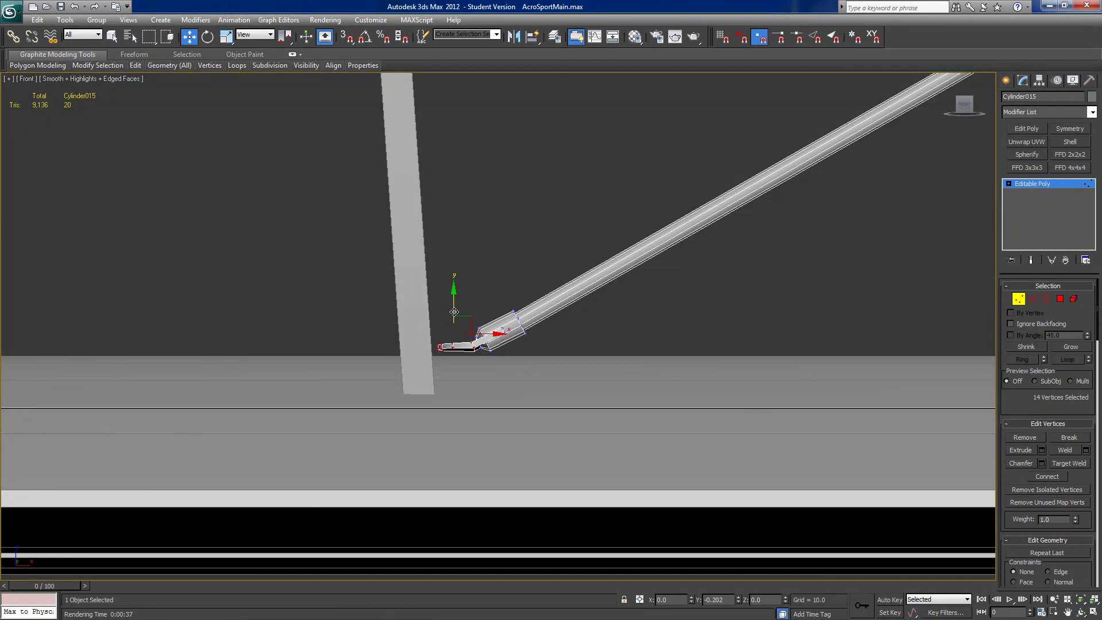
# - Lower the whole bottom-end fitting of the brace onto the lower wing's surface and finish vertex editing
pyautogui.keyDown('alt'); pyautogui.moveTo(456, 314); pyautogui.dragTo(428, 384, button='middle'); pyautogui.keyUp('alt')
pyautogui.moveTo(538, 284); pyautogui.dragTo(538, 287)
pyautogui.scroll(-5, 499, 328)
pyautogui.scroll(3, 502, 325)
pyautogui.moveTo(509, 319); pyautogui.dragTo(506, 333)
pyautogui.keyDown('alt'); pyautogui.moveTo(506, 333); pyautogui.dragTo(490, 392, button='middle'); pyautogui.keyUp('alt')
pyautogui.scroll(-5, 491, 388)
pyautogui.moveTo(729, 331); pyautogui.dragTo(334, 427, button='middle')
pyautogui.scroll(-2, 247, 409)
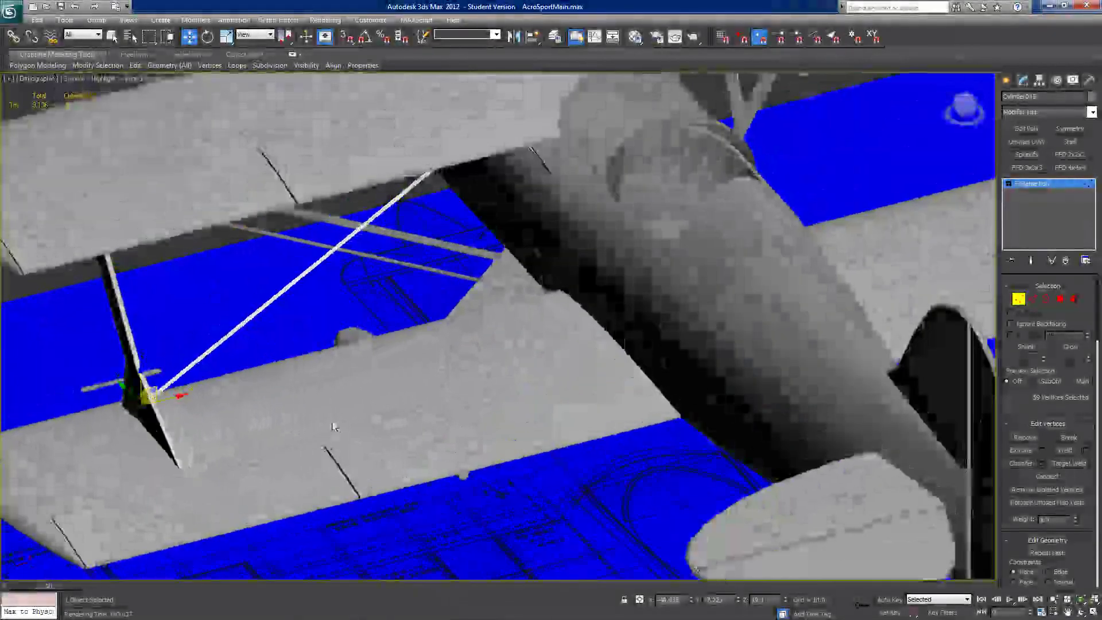
pyautogui.click(1018, 299)
# - Copy the finished mirrored brace slightly aft to form a parallel pair
pyautogui.moveTo(158, 379); pyautogui.dragTo(417, 413, button='middle')
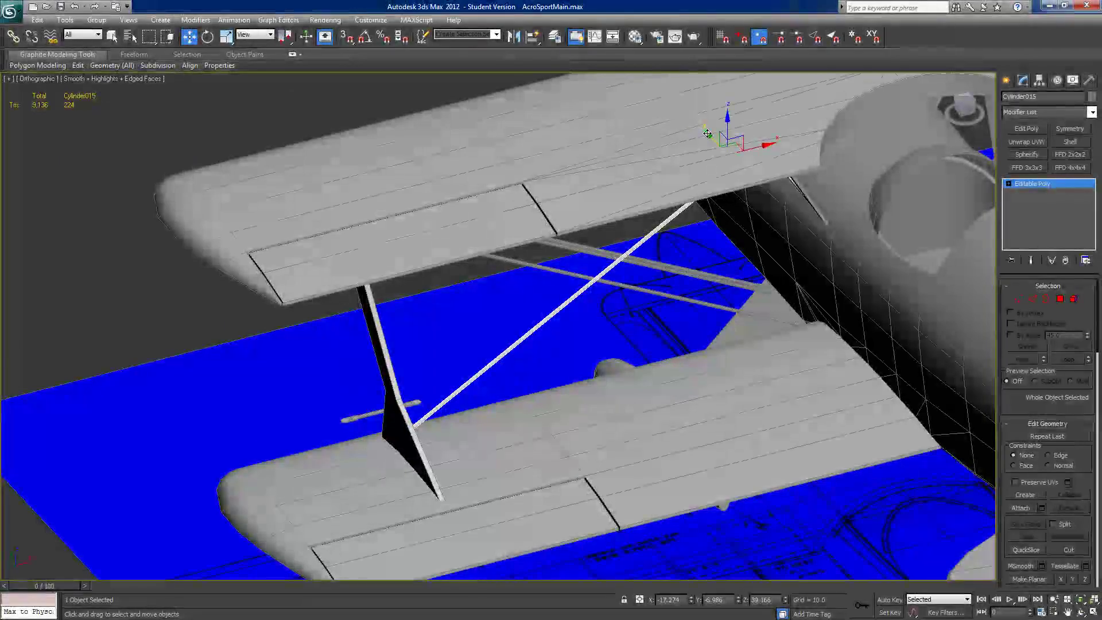
pyautogui.keyDown('shift'); pyautogui.moveTo(707, 133); pyautogui.dragTo(711, 139); pyautogui.keyUp('shift')
pyautogui.click(552, 364)
# - Delete the rearmost of the three braces running from the lower fuselage to the upper wing
pyautogui.moveTo(557, 362)
pyautogui.keyDown('alt'); pyautogui.mouseDown(button='middle')
pyautogui.moveTo(700, 293)
pyautogui.moveTo(539, 292)
pyautogui.mouseUp(button='middle'); pyautogui.keyUp('alt')
pyautogui.click(540, 292)
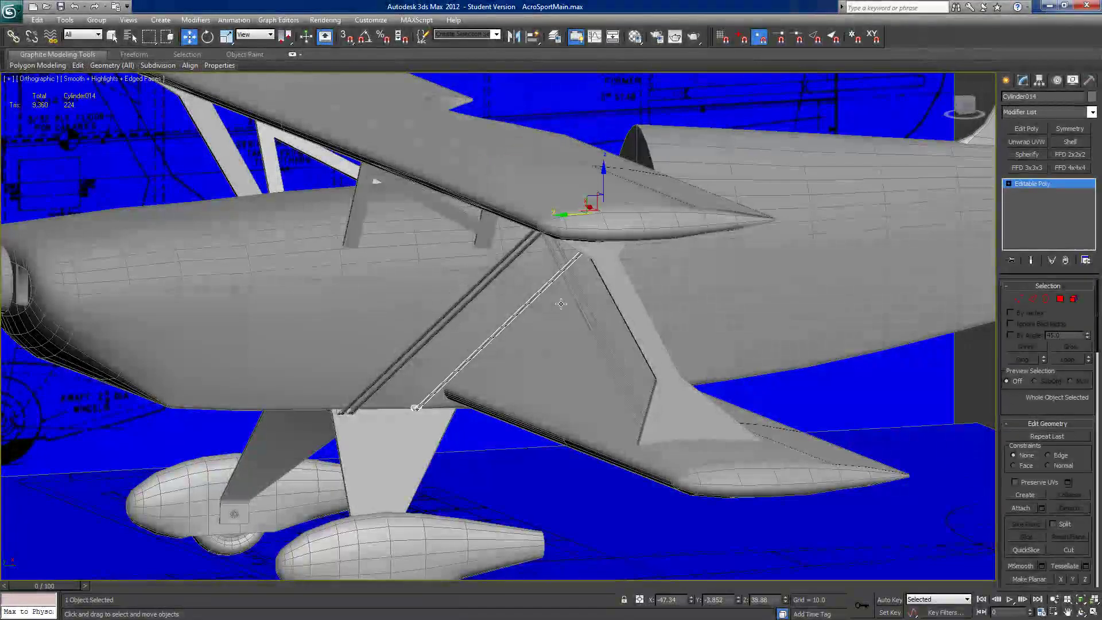
pyautogui.press('Delete')
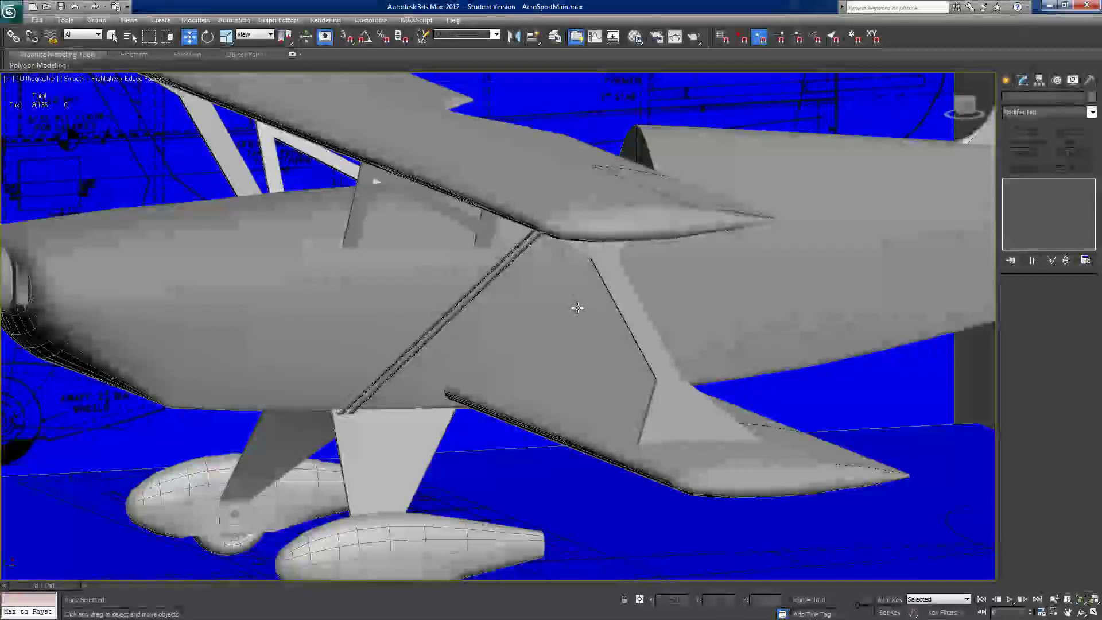
# - Examine where the crossed braces meet between the wings in the back view
pyautogui.keyDown('alt'); pyautogui.moveTo(693, 360); pyautogui.dragTo(694, 385, button='middle'); pyautogui.keyUp('alt')
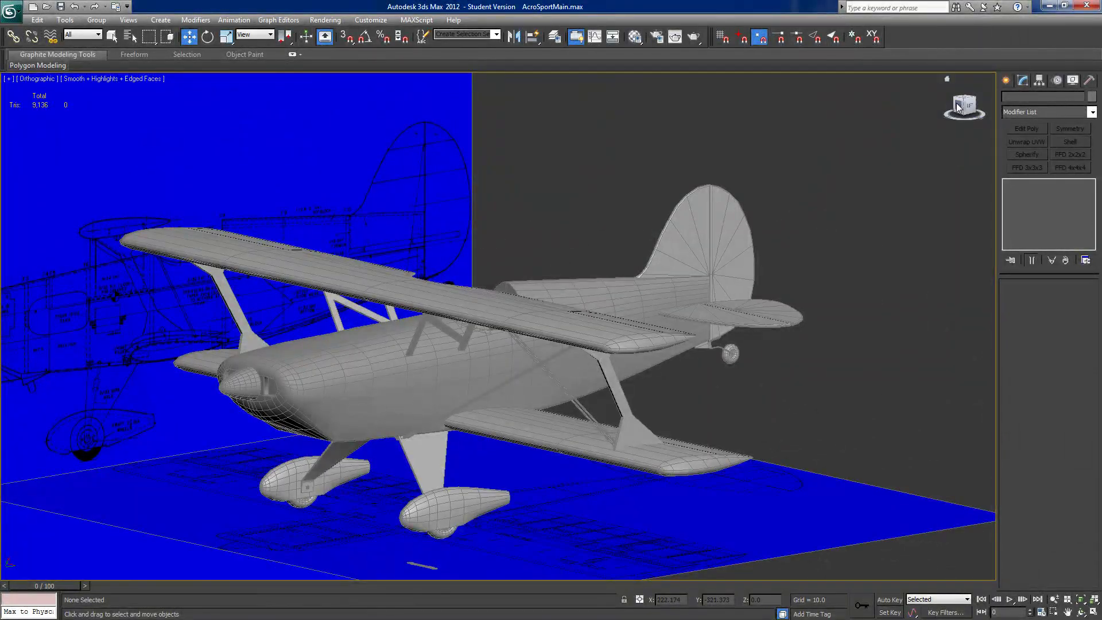
pyautogui.click(957, 108)
pyautogui.scroll(-5, 517, 367)
pyautogui.moveTo(165, 510); pyautogui.dragTo(379, 469, button='middle')
pyautogui.moveTo(586, 358); pyautogui.dragTo(481, 345, button='middle')
pyautogui.scroll(5, 481, 346)
pyautogui.scroll(3, 481, 345)
pyautogui.moveTo(305, 422); pyautogui.dragTo(482, 379, button='middle')
pyautogui.scroll(3, 448, 376)
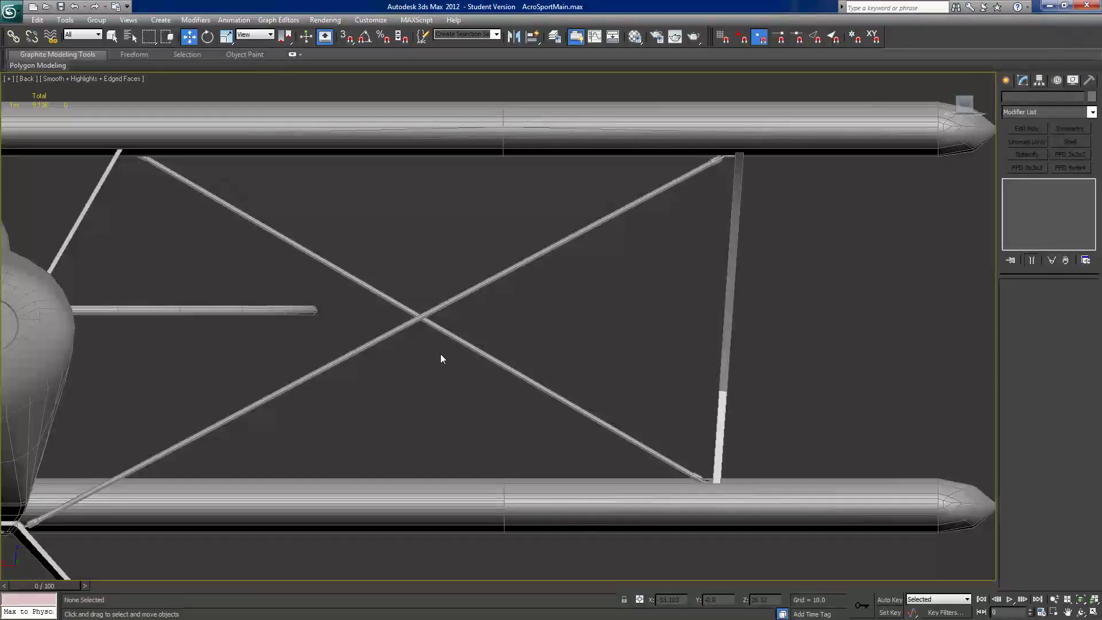
# - Create a cylinder with radius about 0.515 and height about 5.198 at the crossing of the braces
pyautogui.click(1006, 81)
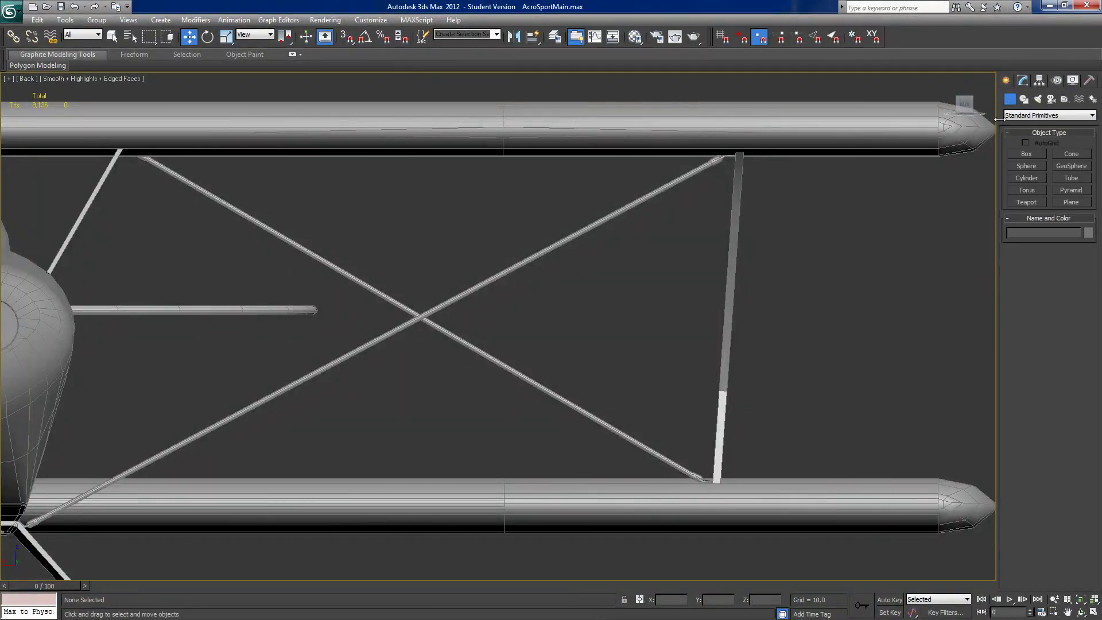
pyautogui.click(966, 107)
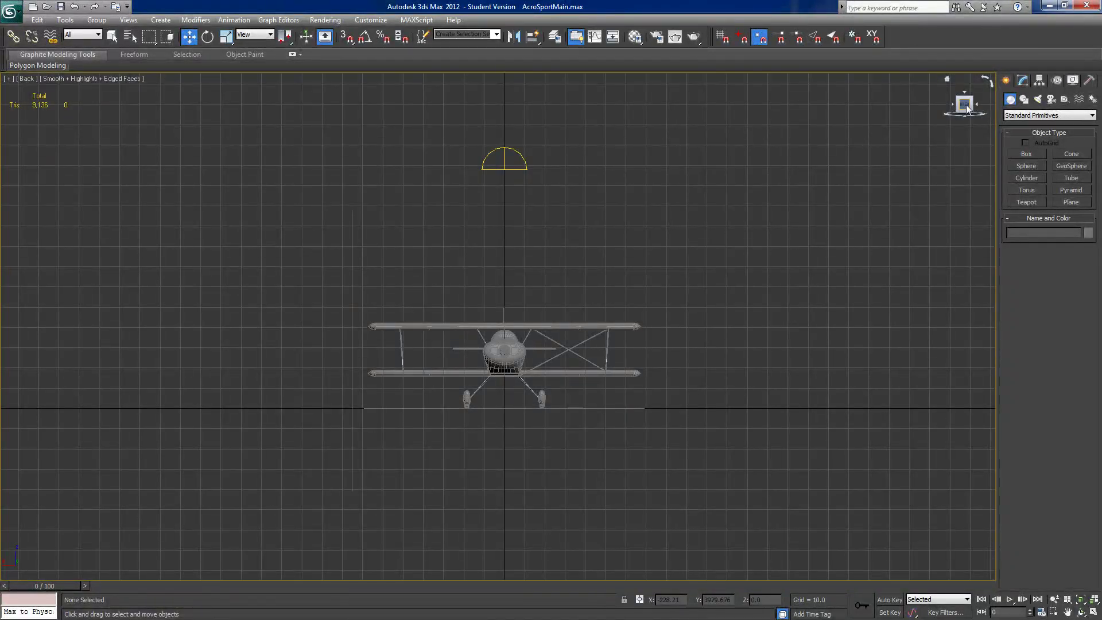
pyautogui.scroll(9, 449, 325)
pyautogui.moveTo(545, 361); pyautogui.dragTo(724, 321, button='middle')
pyautogui.scroll(8, 711, 309)
pyautogui.moveTo(721, 222); pyautogui.dragTo(499, 396, button='middle')
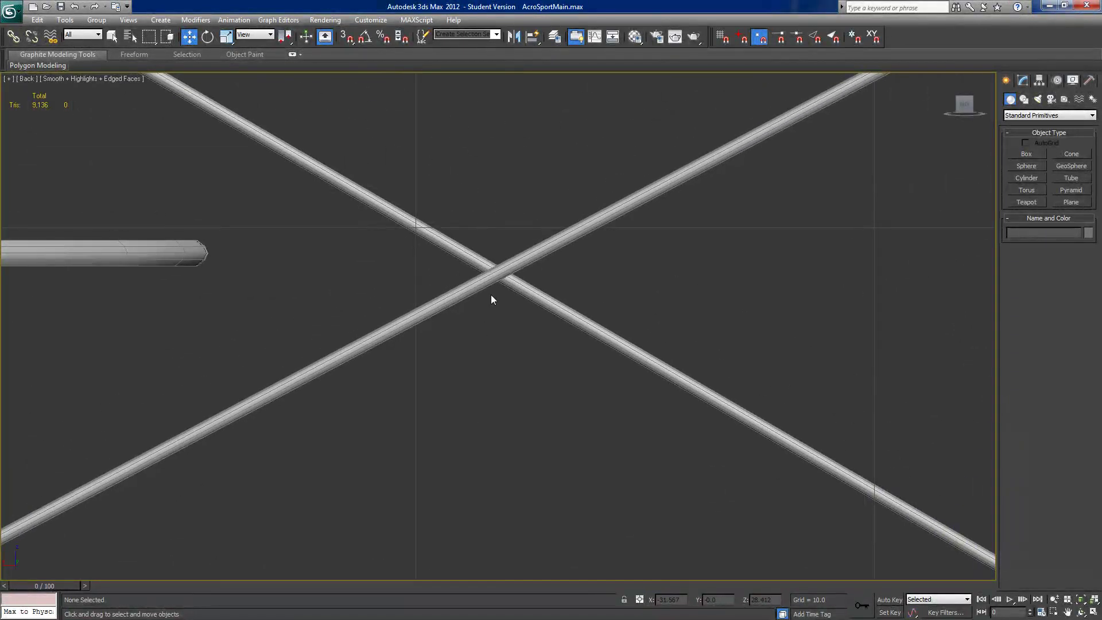
pyautogui.click(1027, 178)
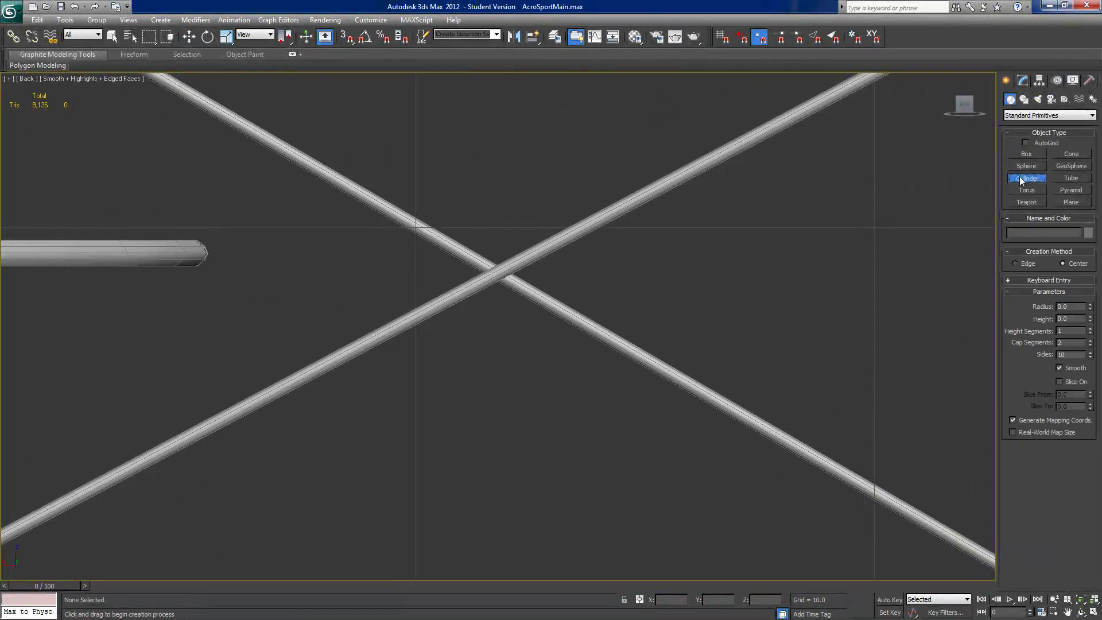
pyautogui.moveTo(496, 292); pyautogui.dragTo(510, 277)
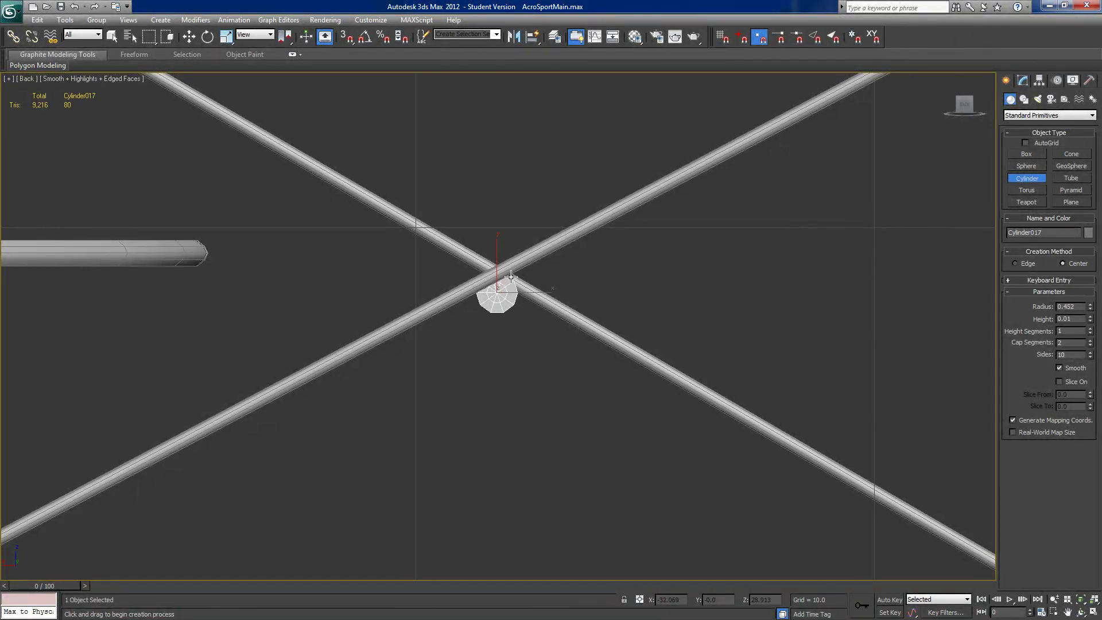
pyautogui.click(230, 79)
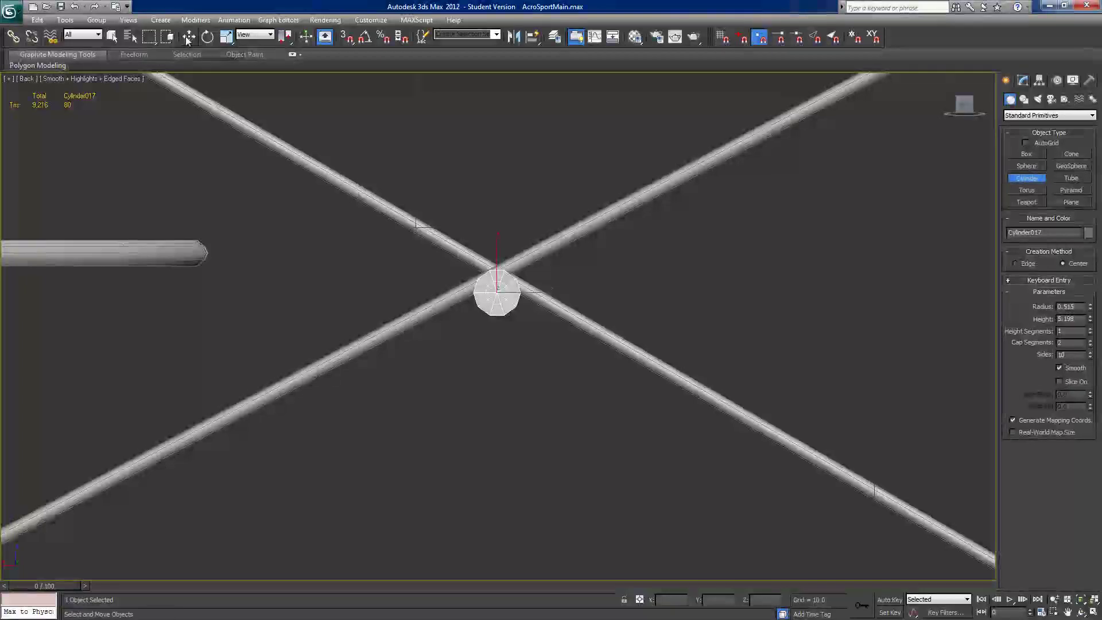
pyautogui.moveTo(539, 361); pyautogui.dragTo(540, 361)
pyautogui.rightClick(540, 361)
# - Move the cylinder just below the brace crossing, to about X -31.806, Z 28.261
pyautogui.click(188, 36)
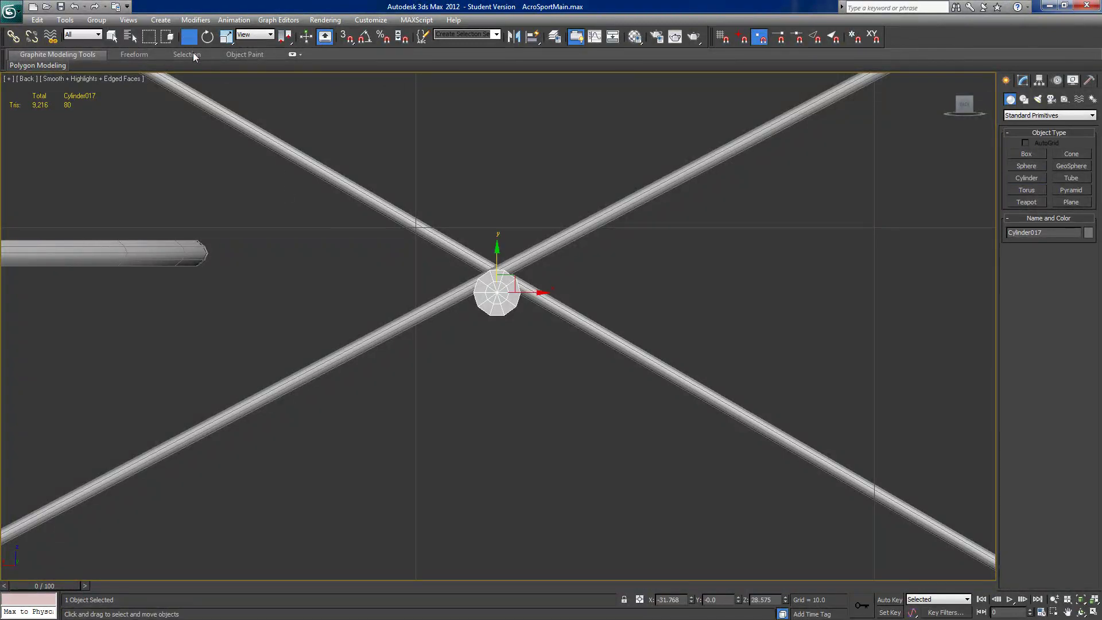
pyautogui.moveTo(496, 253); pyautogui.dragTo(497, 266)
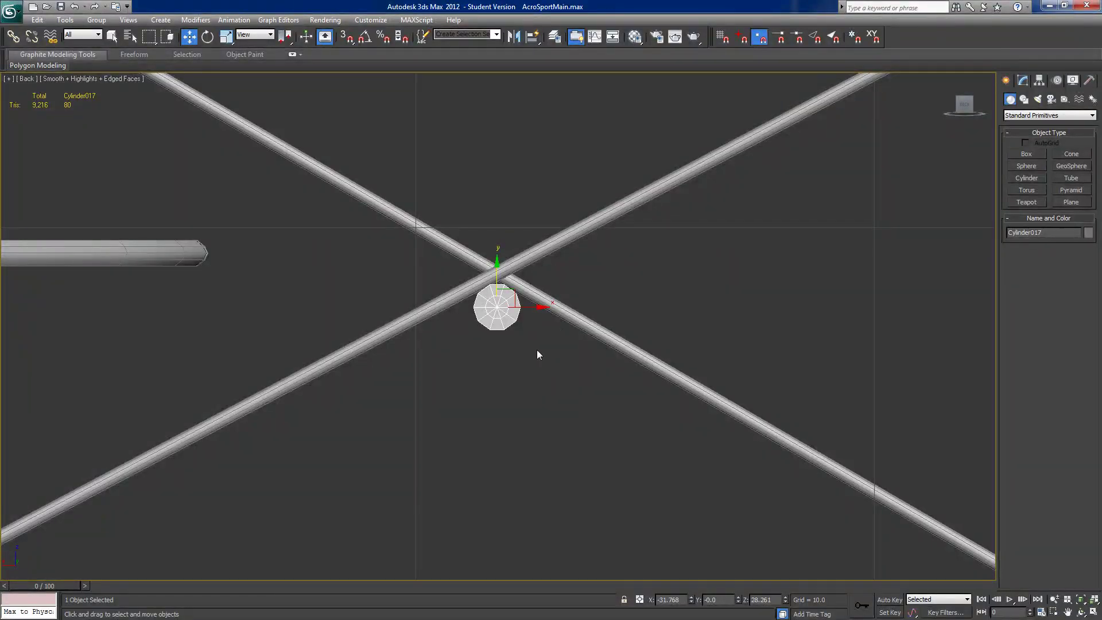
pyautogui.moveTo(532, 309); pyautogui.dragTo(534, 309)
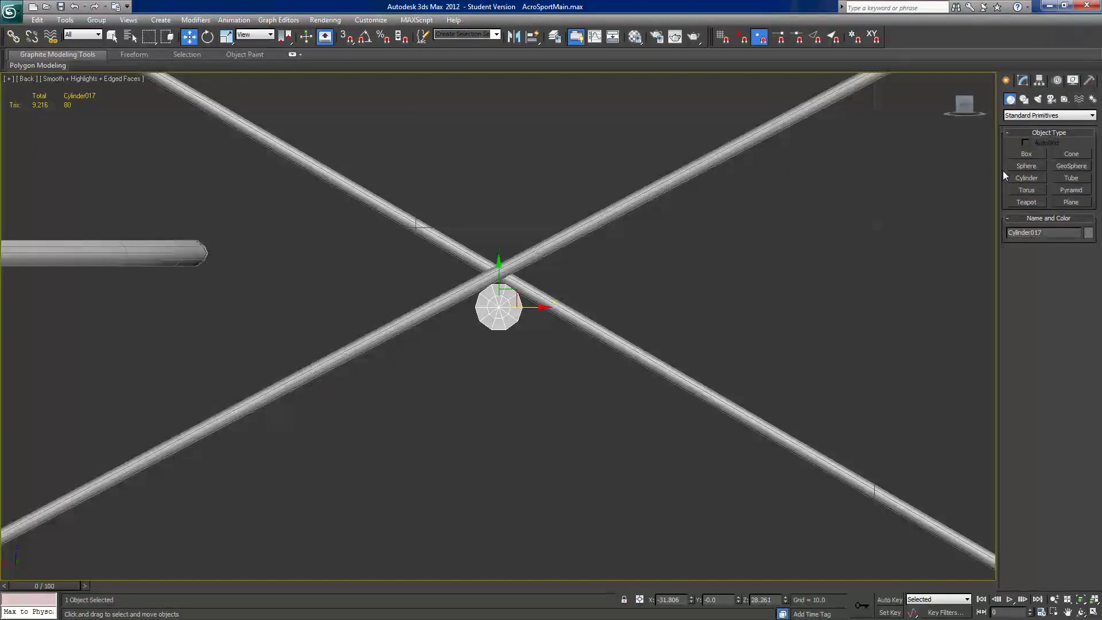
# - Set the cylinder's number of sides to 14
pyautogui.click(1022, 81)
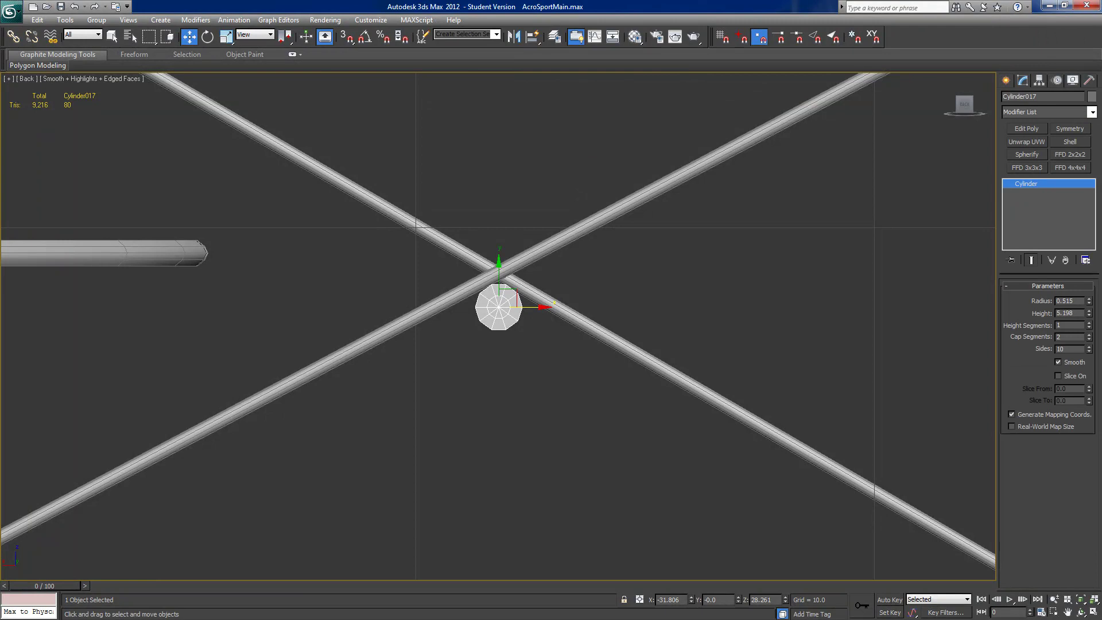
pyautogui.click(1089, 347)
pyautogui.click(1089, 348)
pyautogui.click(1089, 347)
pyautogui.click(1089, 347)
# - Move the cylinder aft past the rear pair of braces, to about Y -8.615
pyautogui.moveTo(591, 319)
pyautogui.keyDown('alt'); pyautogui.mouseDown(button='middle')
pyautogui.moveTo(608, 332)
pyautogui.moveTo(753, 298)
pyautogui.moveTo(566, 318)
pyautogui.mouseUp(button='middle'); pyautogui.keyUp('alt')
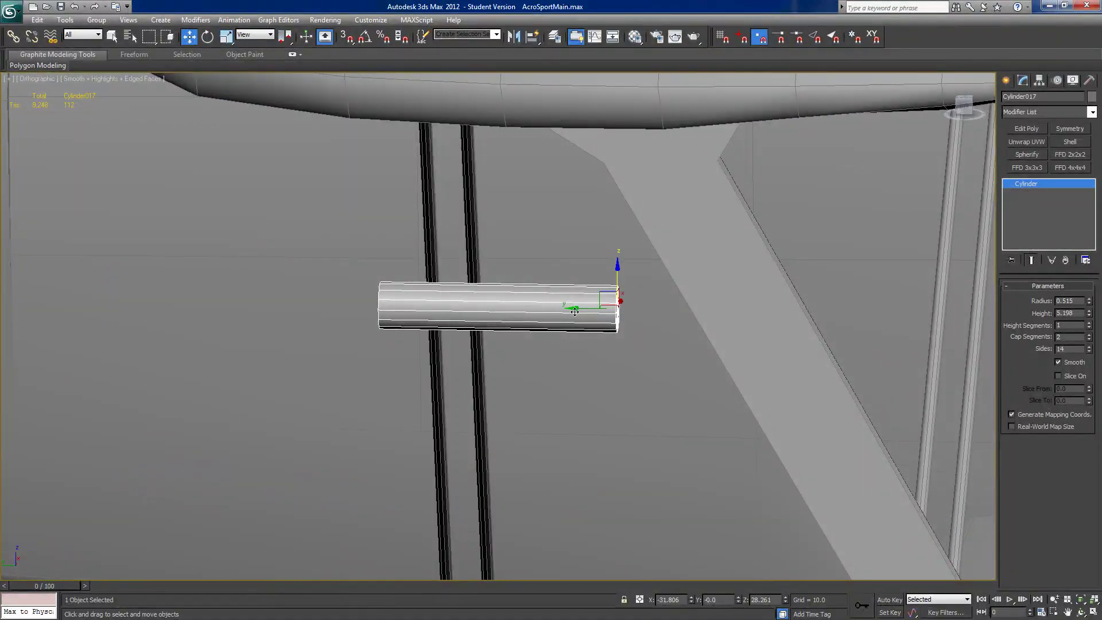
pyautogui.moveTo(575, 309); pyautogui.dragTo(947, 364)
pyautogui.moveTo(940, 366); pyautogui.dragTo(597, 372, button='middle')
pyautogui.moveTo(656, 335); pyautogui.dragTo(677, 337)
pyautogui.keyDown('alt'); pyautogui.moveTo(816, 352); pyautogui.dragTo(704, 328, button='middle'); pyautogui.keyUp('alt')
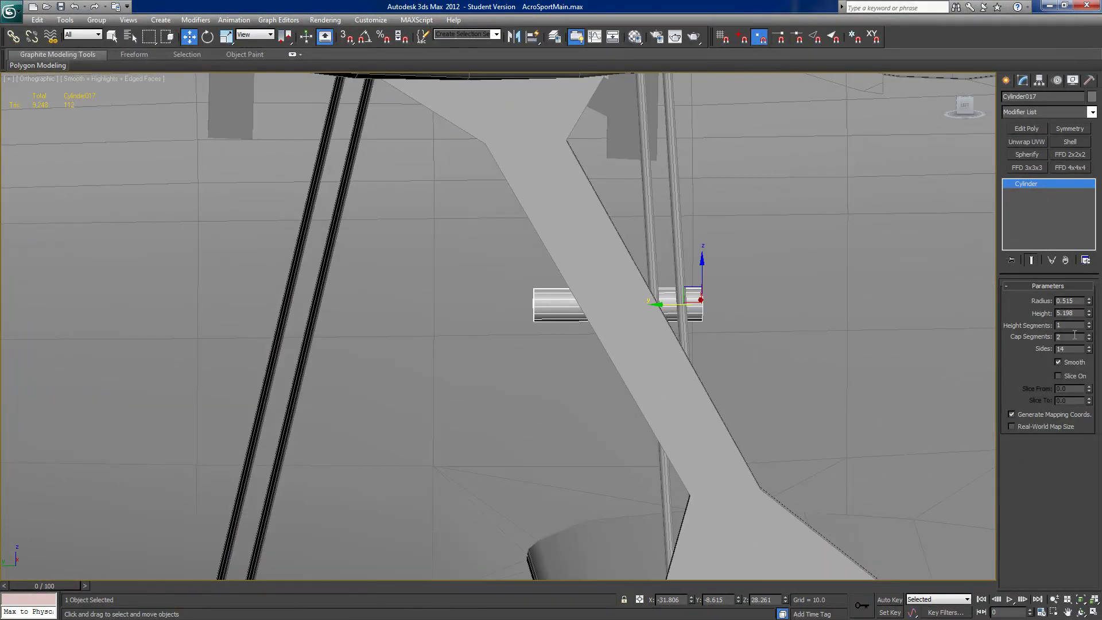
# - Lengthen the cylinder to a height of about 13.308 so it spans both pairs of braces
pyautogui.moveTo(1090, 315); pyautogui.dragTo(1078, 223)
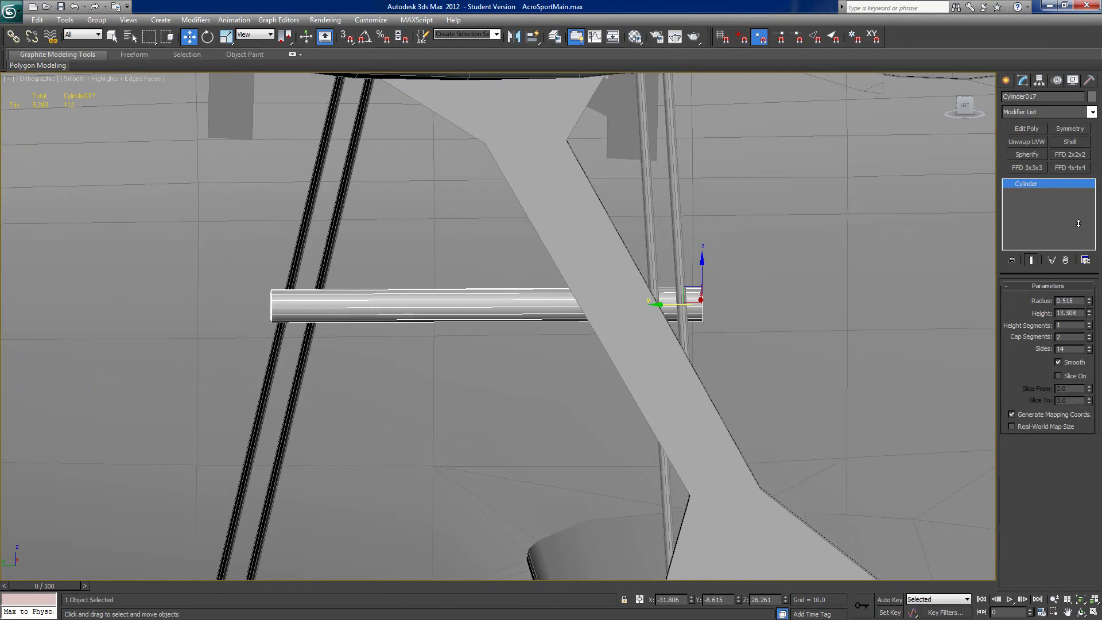
pyautogui.keyDown('alt'); pyautogui.moveTo(698, 283); pyautogui.dragTo(677, 297, button='middle'); pyautogui.keyUp('alt')
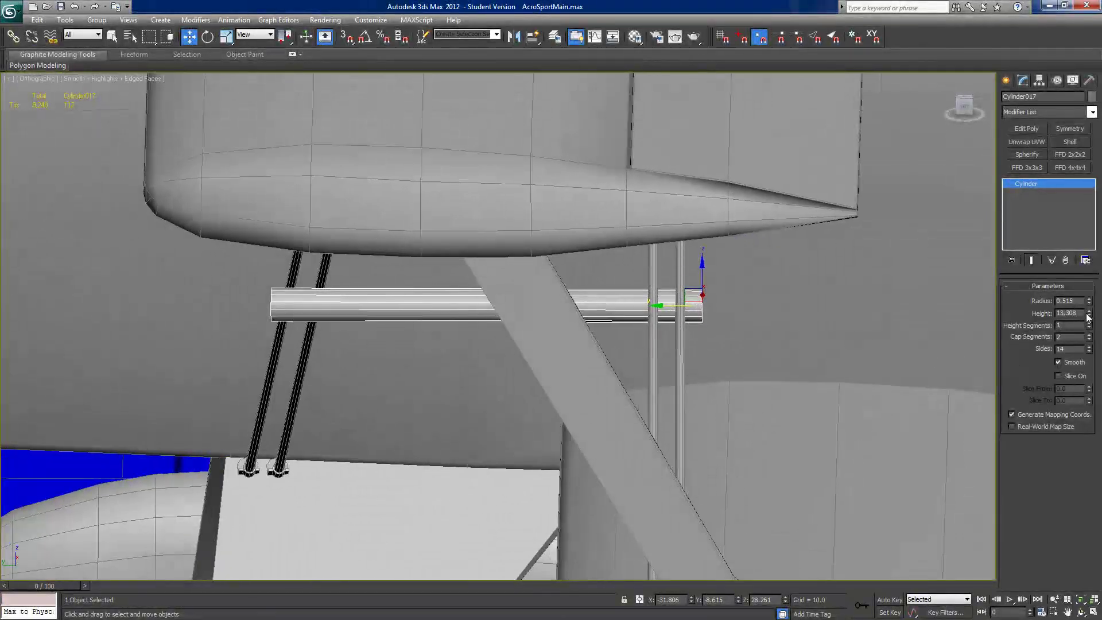
pyautogui.moveTo(1089, 310); pyautogui.dragTo(1090, 311)
# - Convert the spanning cylinder to an editable poly
pyautogui.rightClick(1024, 185)
pyautogui.click(1035, 271)
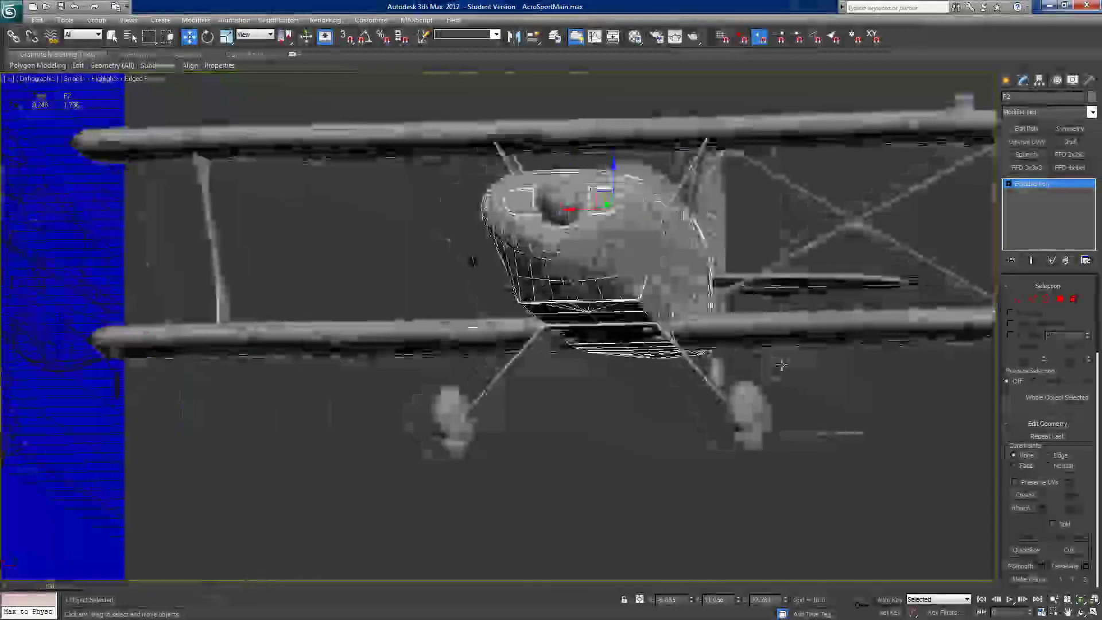
pyautogui.keyDown('alt'); pyautogui.moveTo(782, 364); pyautogui.dragTo(465, 388, button='middle'); pyautogui.keyUp('alt')
pyautogui.scroll(5, 465, 388)
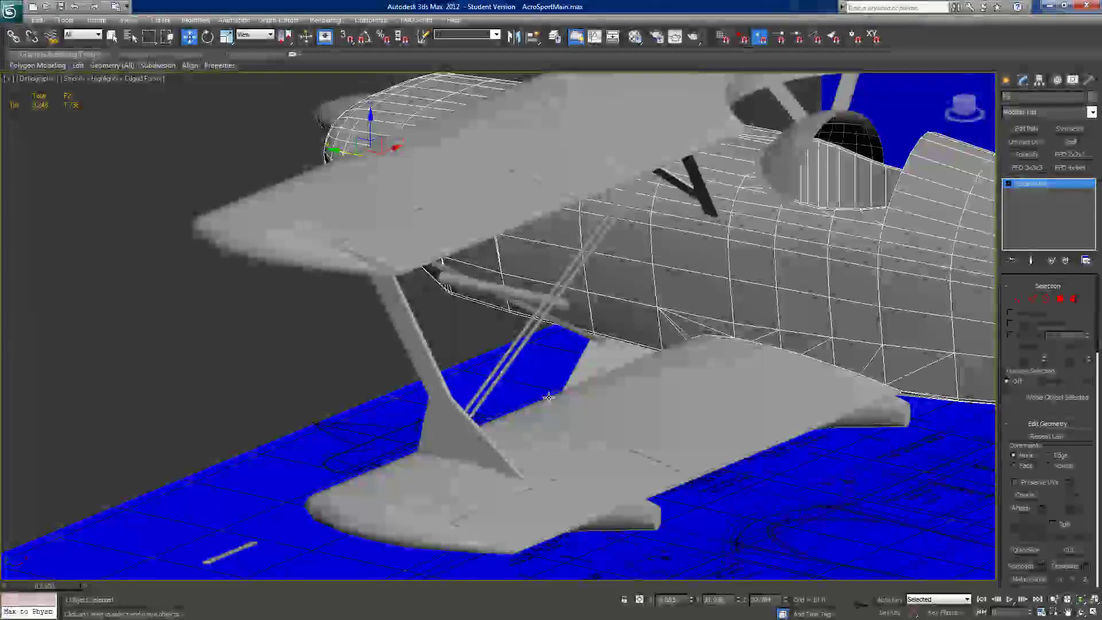
pyautogui.click(538, 287)
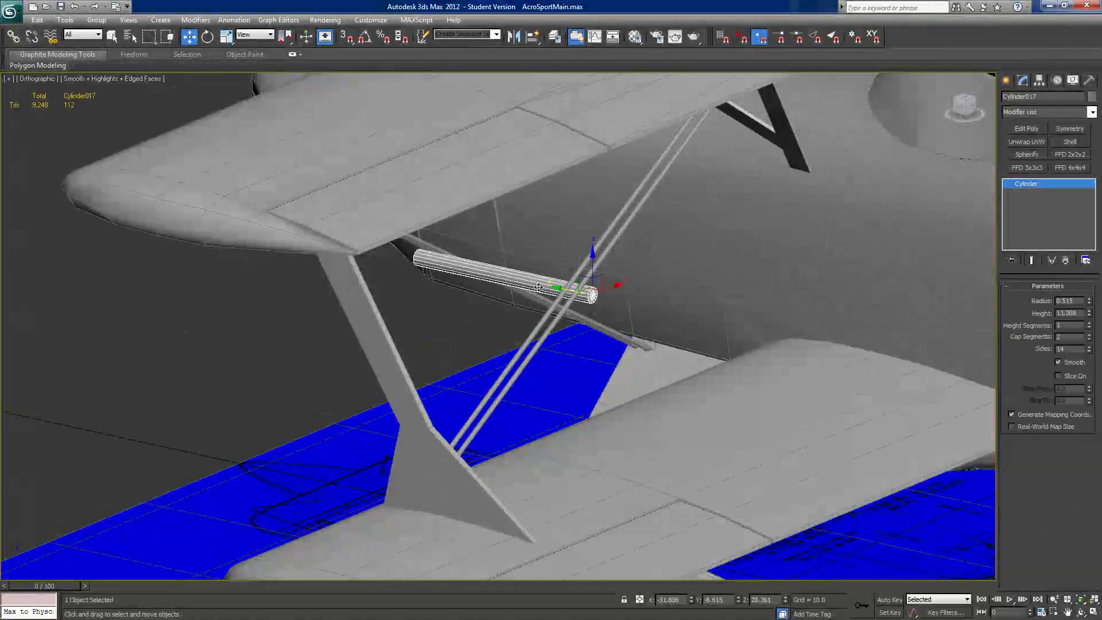
pyautogui.rightClick(1024, 184)
pyautogui.click(1034, 272)
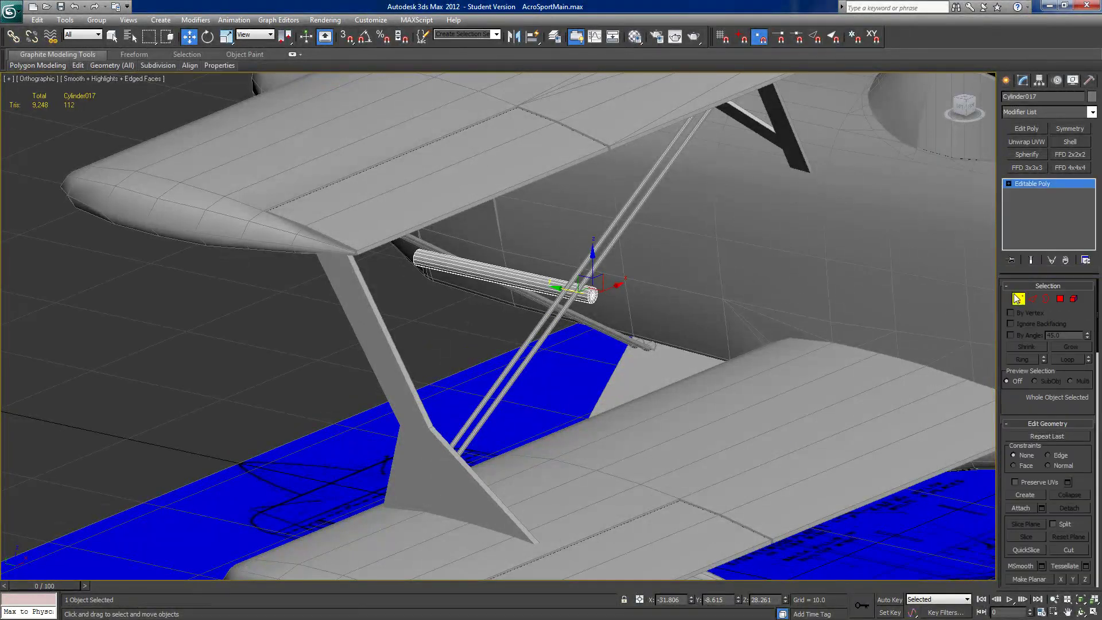
# - Select the inner cap vertices at both ends of the cylinder and scale them outward along Y to about 106%
pyautogui.scroll(4, 538, 401)
pyautogui.click(620, 326)
pyautogui.keyDown('alt'); pyautogui.moveTo(483, 388); pyautogui.dragTo(577, 401, button='middle'); pyautogui.keyUp('alt')
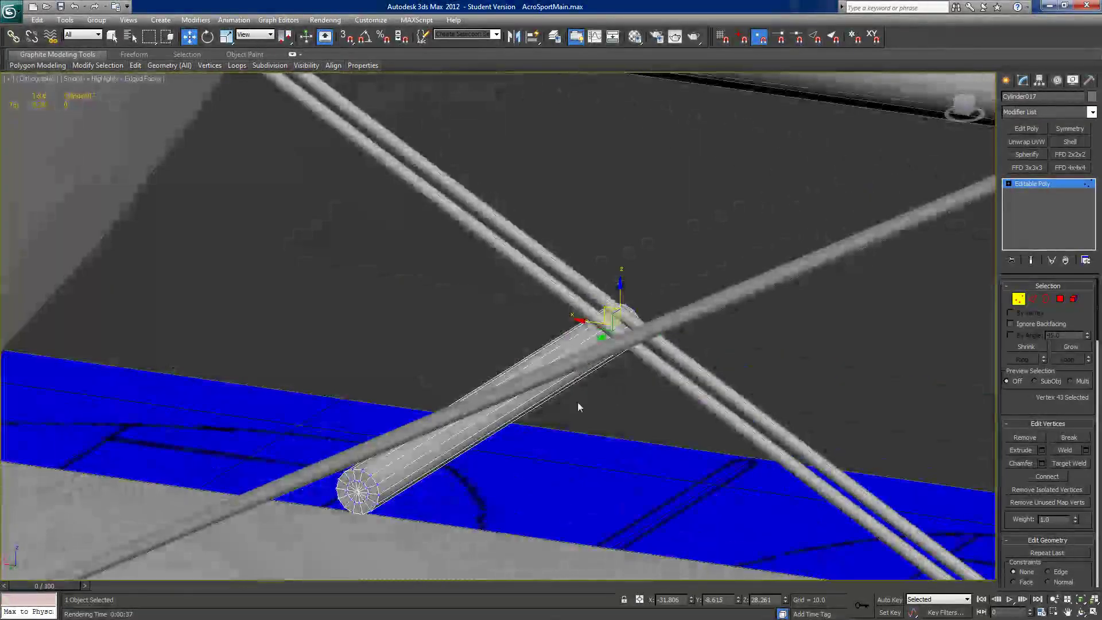
pyautogui.keyDown('ctrl'); pyautogui.click(357, 492); pyautogui.keyUp('ctrl')
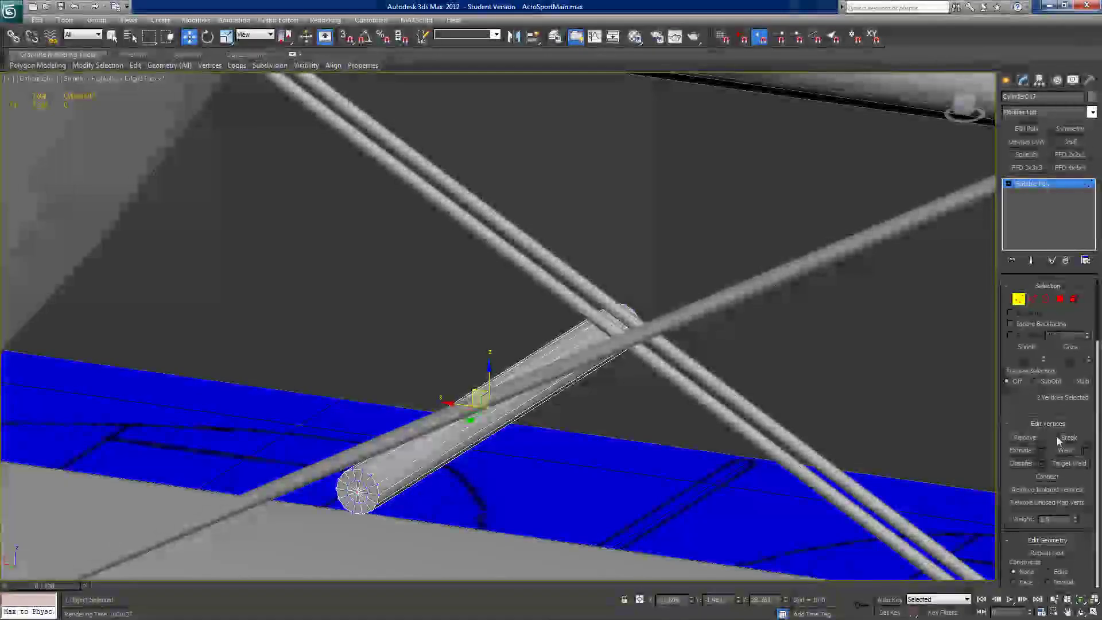
pyautogui.click(225, 37)
pyautogui.keyDown('alt'); pyautogui.moveTo(367, 422); pyautogui.dragTo(432, 427, button='middle'); pyautogui.keyUp('alt')
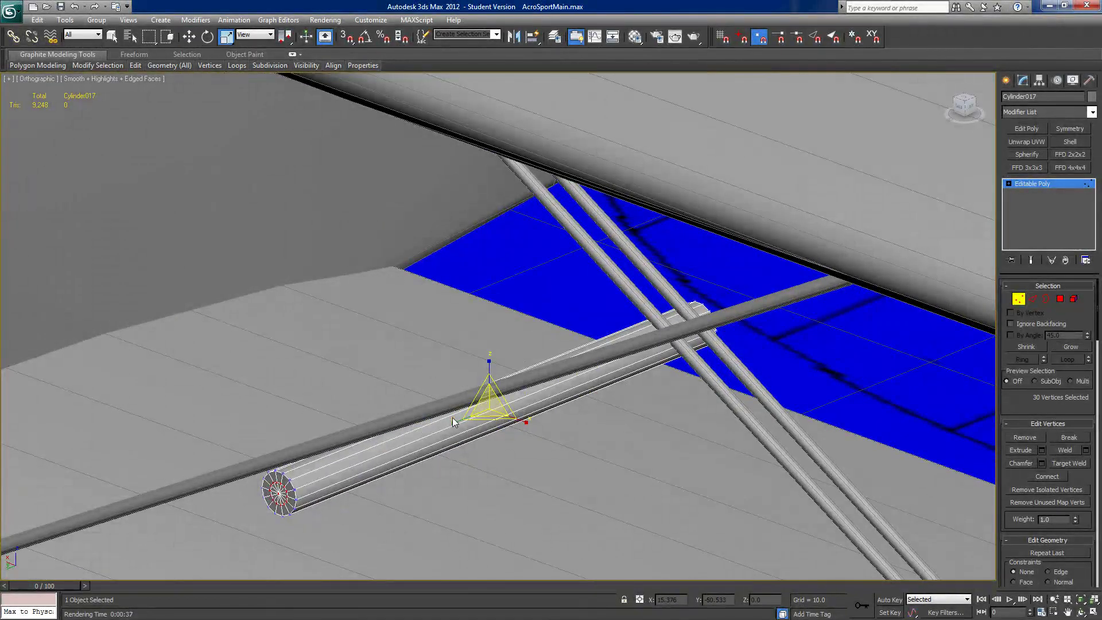
pyautogui.moveTo(453, 417); pyautogui.dragTo(451, 425)
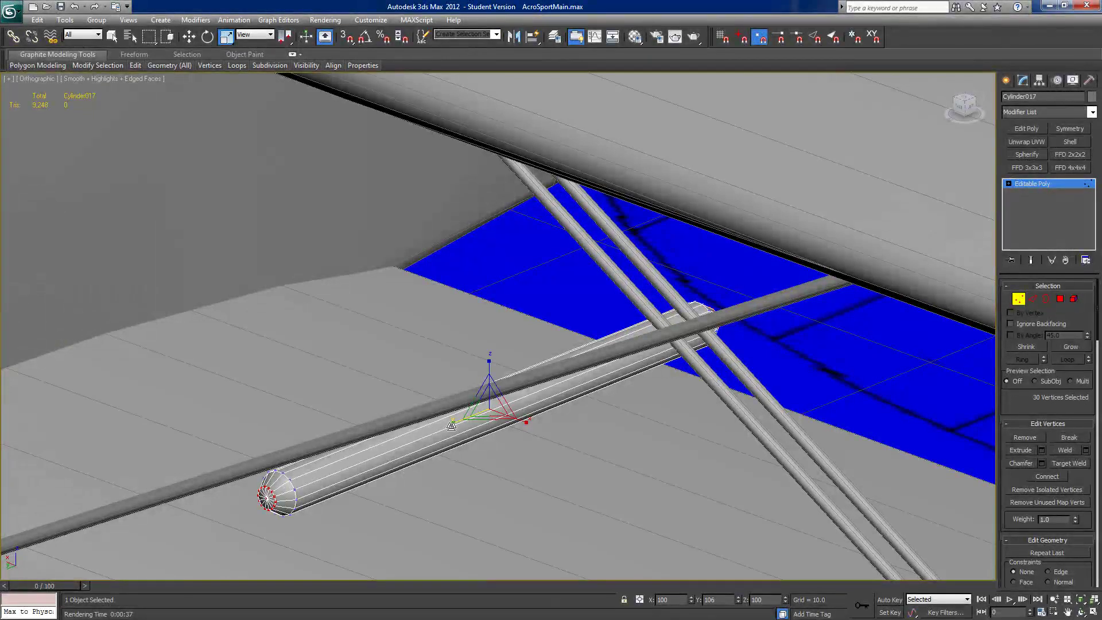
# - Stretch the cap rings slightly farther outward, and scale only the two centre vertices to about 106% along Y to point the ends
pyautogui.keyDown('alt'); pyautogui.moveTo(449, 427); pyautogui.dragTo(252, 442, button='middle'); pyautogui.keyUp('alt')
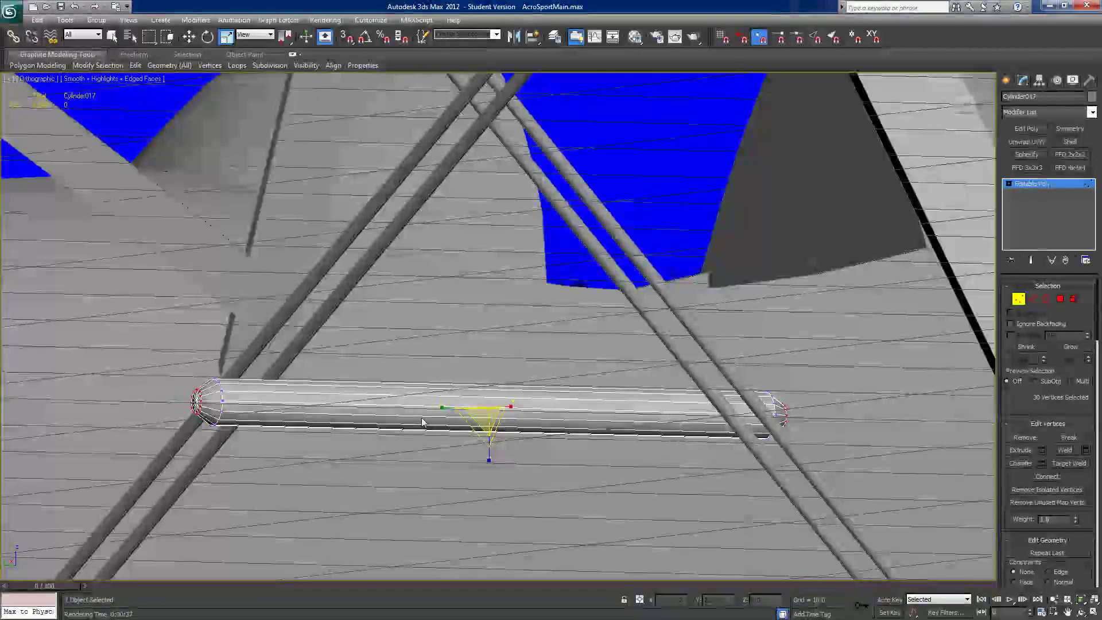
pyautogui.moveTo(443, 409); pyautogui.dragTo(443, 407)
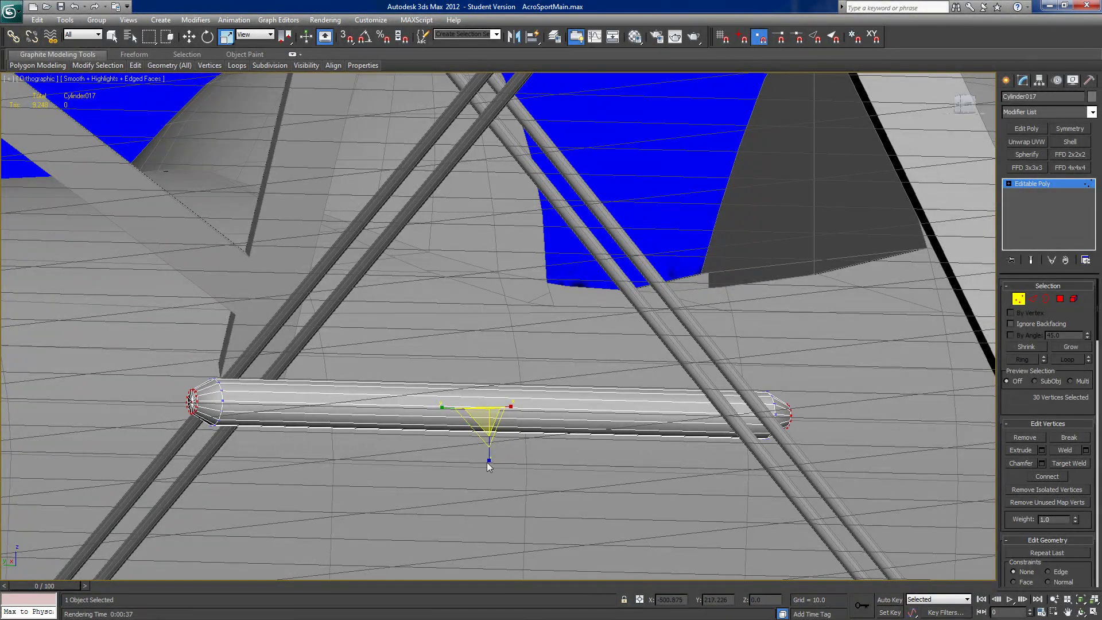
pyautogui.click(1038, 348)
pyautogui.moveTo(440, 406); pyautogui.dragTo(438, 408)
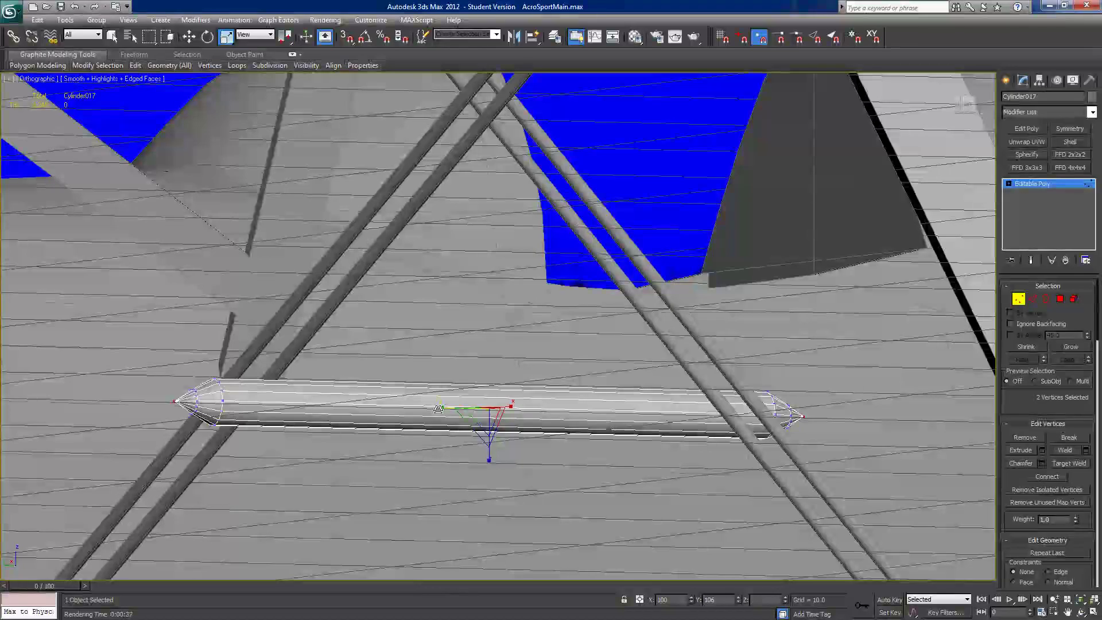
# - Select all the rod's polygons, clear their smoothing groups and assign smoothing group 1
pyautogui.click(1058, 300)
pyautogui.moveTo(640, 411); pyautogui.dragTo(681, 305, button='middle')
pyautogui.scroll(-3, 681, 304)
pyautogui.moveTo(201, 480); pyautogui.dragTo(849, 212)
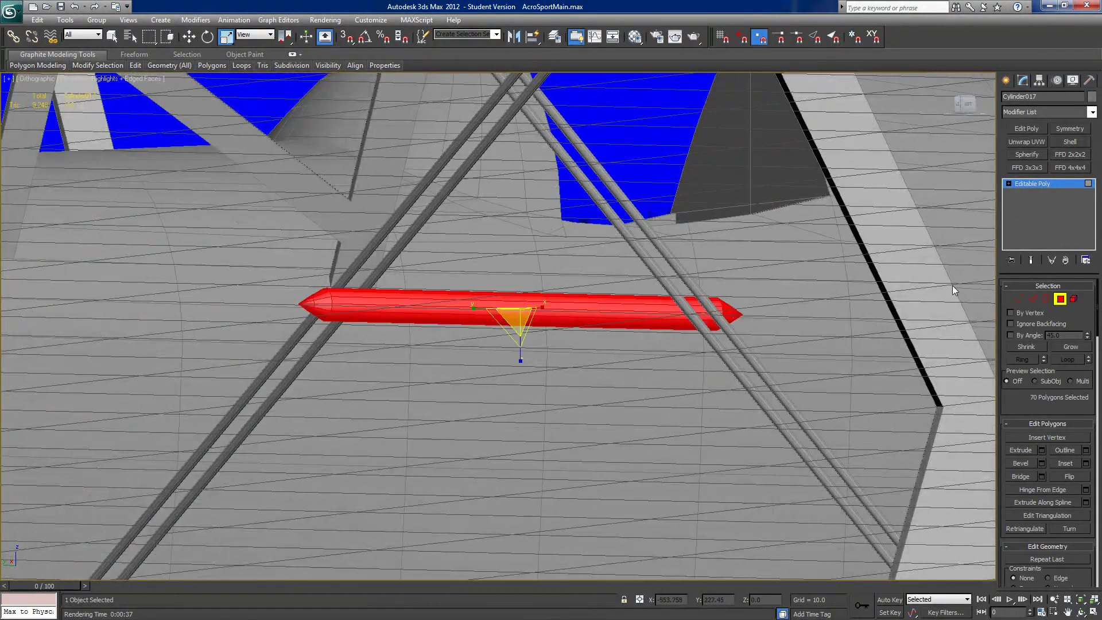
pyautogui.scroll(-8, 1011, 401)
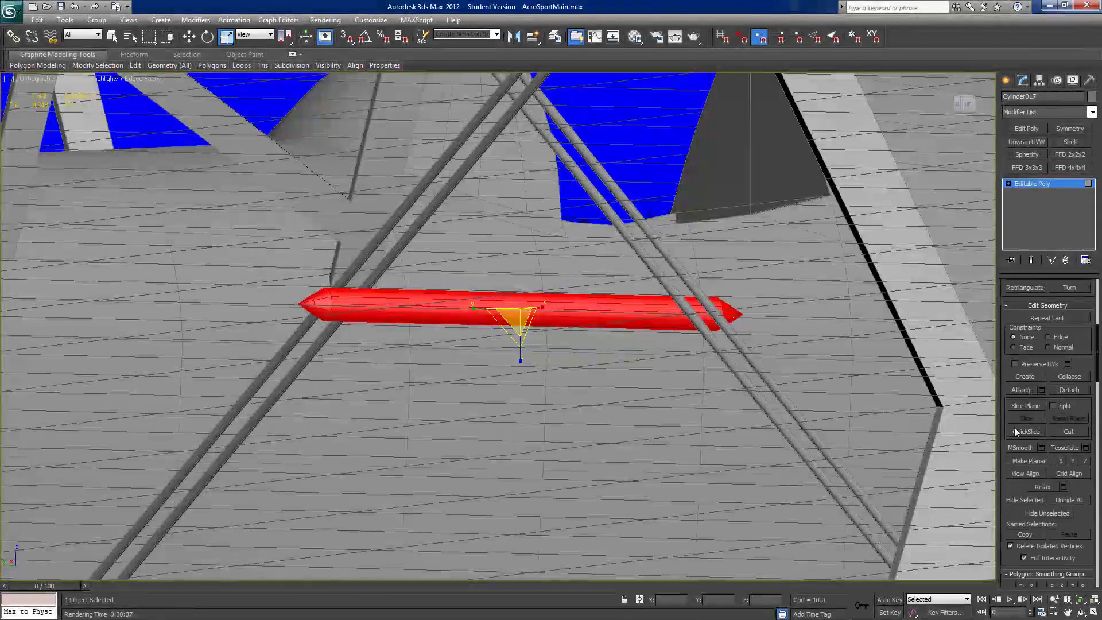
pyautogui.click(1058, 496)
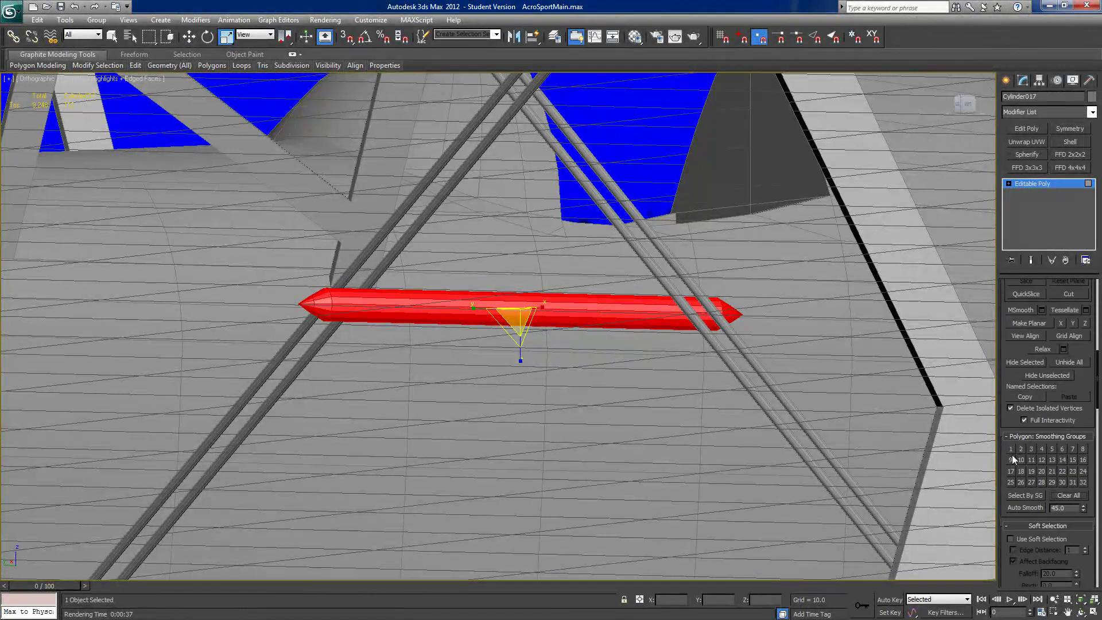
pyautogui.click(1012, 450)
# - Mirror the rod and its four braces as copies across X about the working pivot to the opposite wing side
pyautogui.moveTo(737, 283)
pyautogui.keyDown('alt'); pyautogui.mouseDown(button='middle')
pyautogui.moveTo(665, 306)
pyautogui.moveTo(525, 274)
pyautogui.moveTo(509, 289)
pyautogui.moveTo(531, 279)
pyautogui.moveTo(511, 267)
pyautogui.mouseUp(button='middle'); pyautogui.keyUp('alt')
pyautogui.scroll(-5, 580, 289)
pyautogui.moveTo(504, 239); pyautogui.dragTo(449, 356)
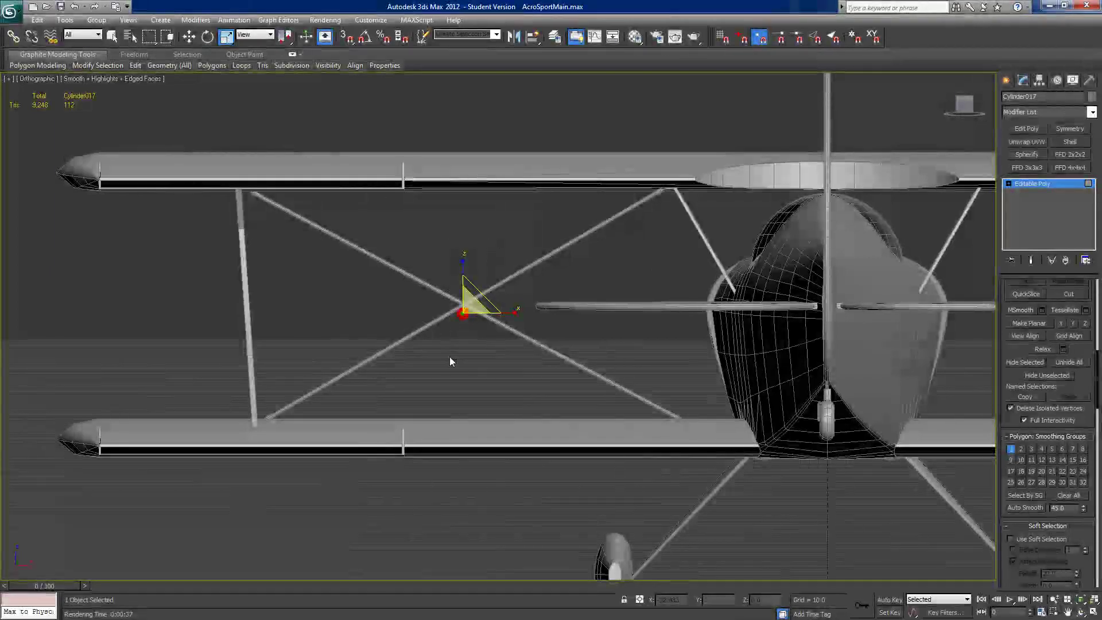
pyautogui.click(1024, 185)
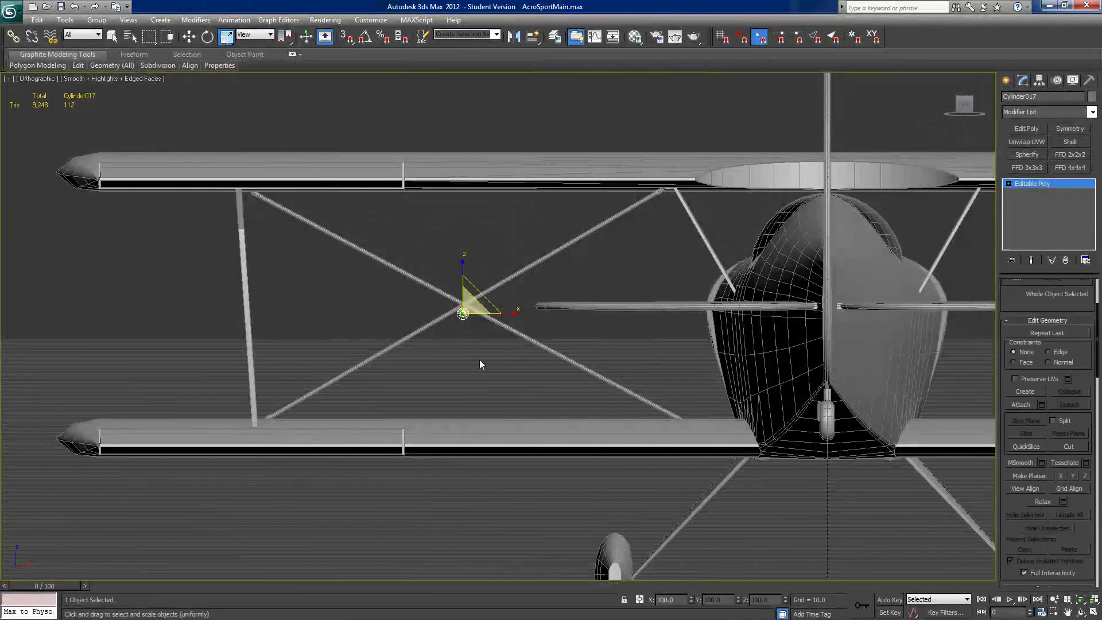
pyautogui.moveTo(456, 335)
pyautogui.mouseDown()
pyautogui.moveTo(502, 268)
pyautogui.moveTo(451, 346)
pyautogui.mouseUp()
pyautogui.keyDown('alt'); pyautogui.moveTo(451, 351); pyautogui.dragTo(694, 356, button='middle'); pyautogui.keyUp('alt')
pyautogui.click(1039, 81)
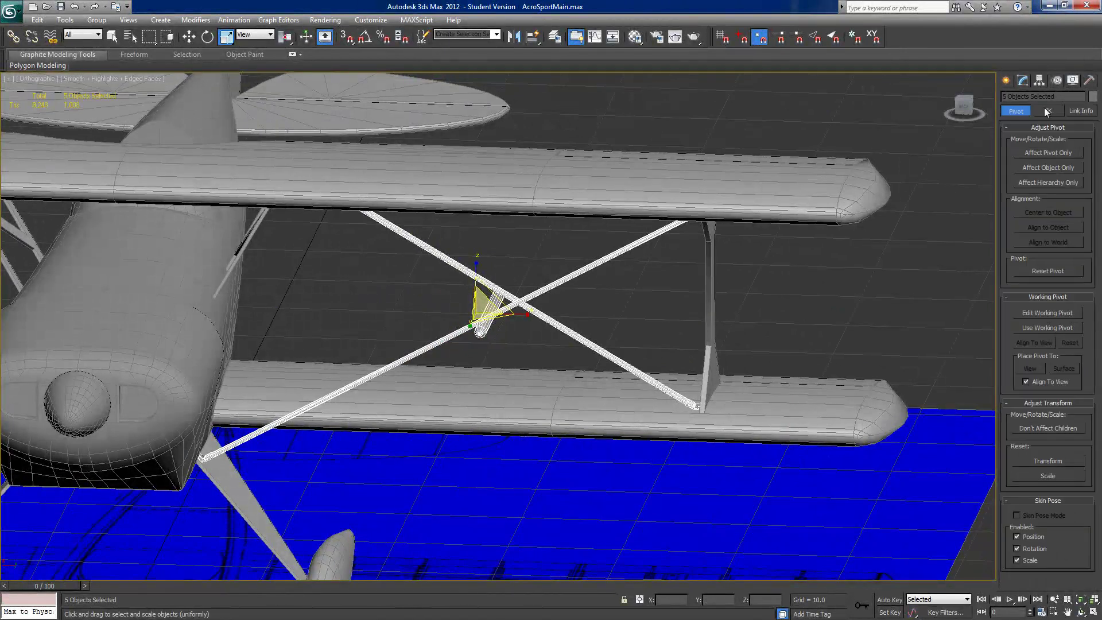
pyautogui.click(1053, 327)
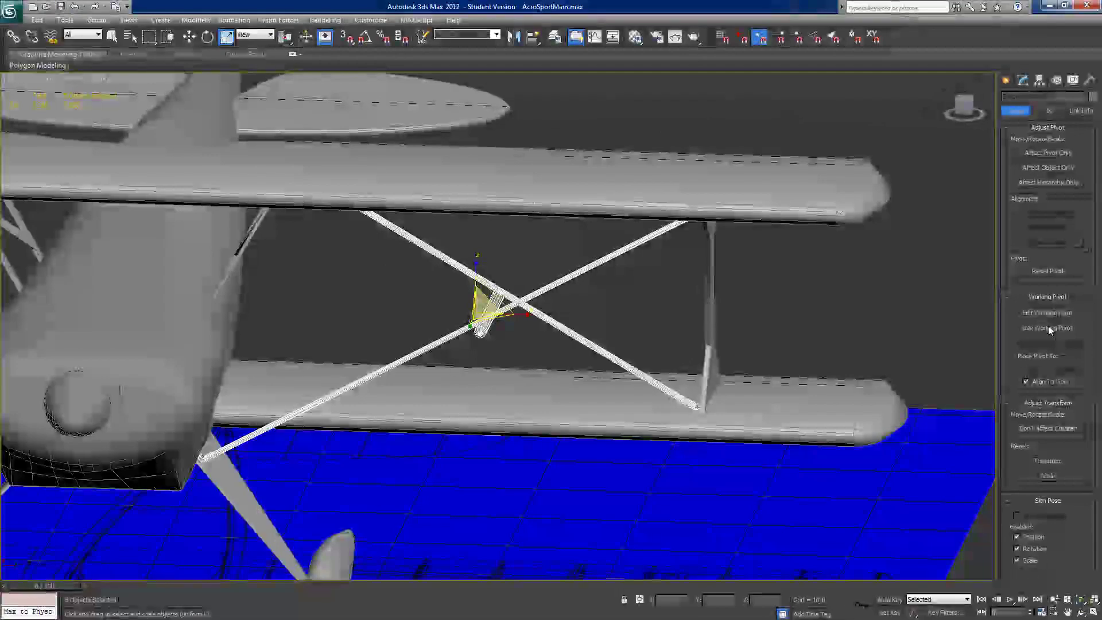
pyautogui.click(514, 38)
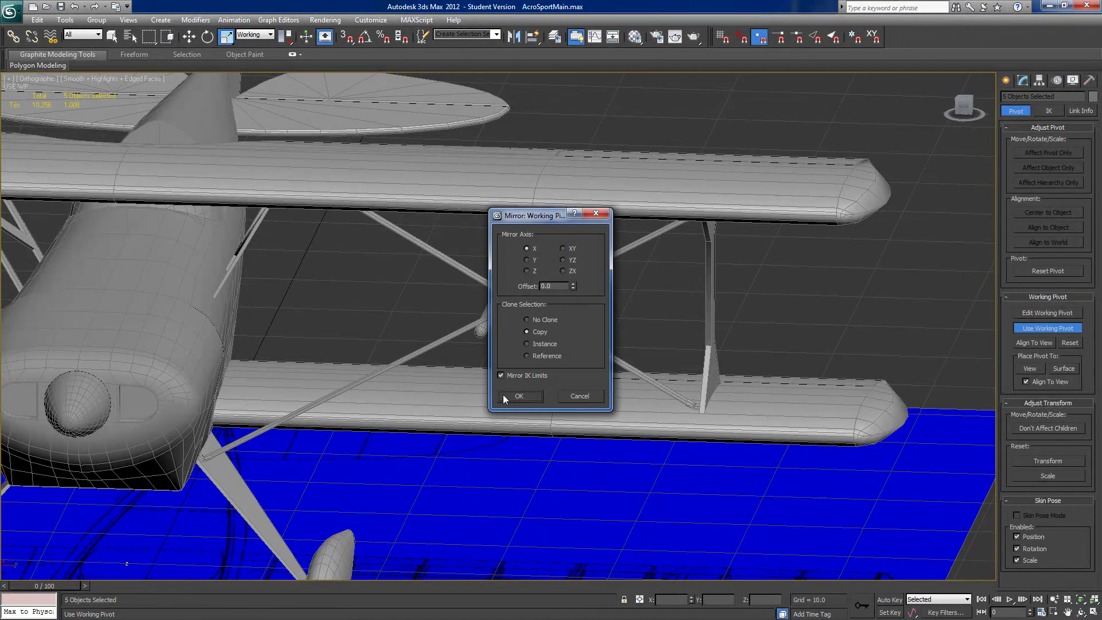
pyautogui.click(518, 396)
# - Examine the bracing and connecting rods on both sides of the biplane from several angles
pyautogui.keyDown('alt'); pyautogui.moveTo(717, 417); pyautogui.dragTo(745, 407, button='middle'); pyautogui.keyUp('alt')
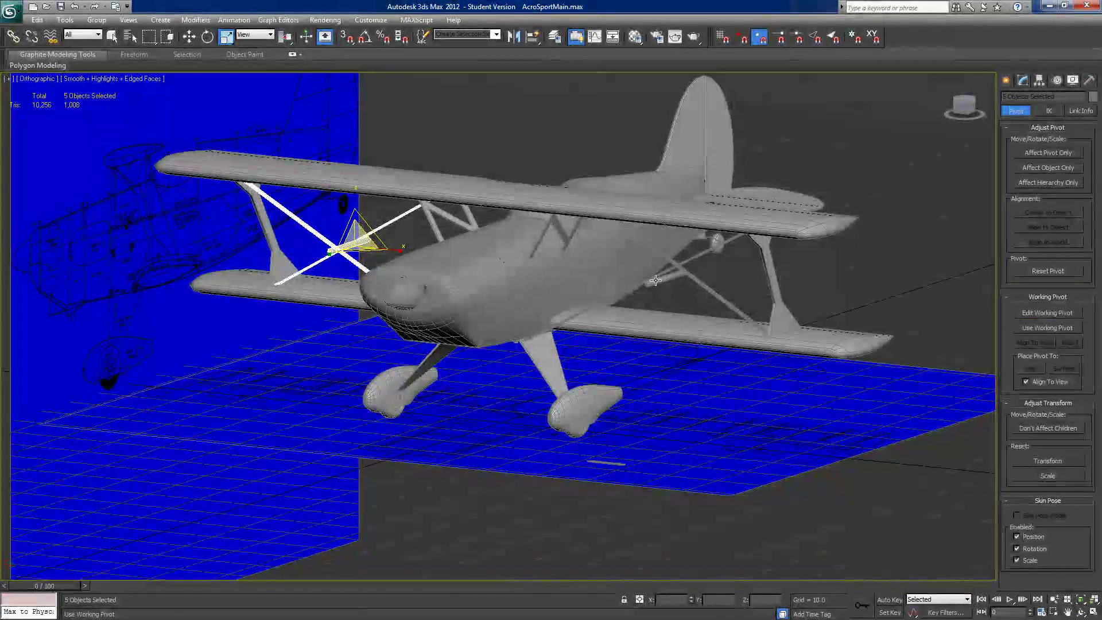
pyautogui.keyDown('alt'); pyautogui.moveTo(668, 302); pyautogui.dragTo(584, 359, button='middle'); pyautogui.keyUp('alt')
pyautogui.scroll(3, 585, 360)
pyautogui.scroll(3, 586, 360)
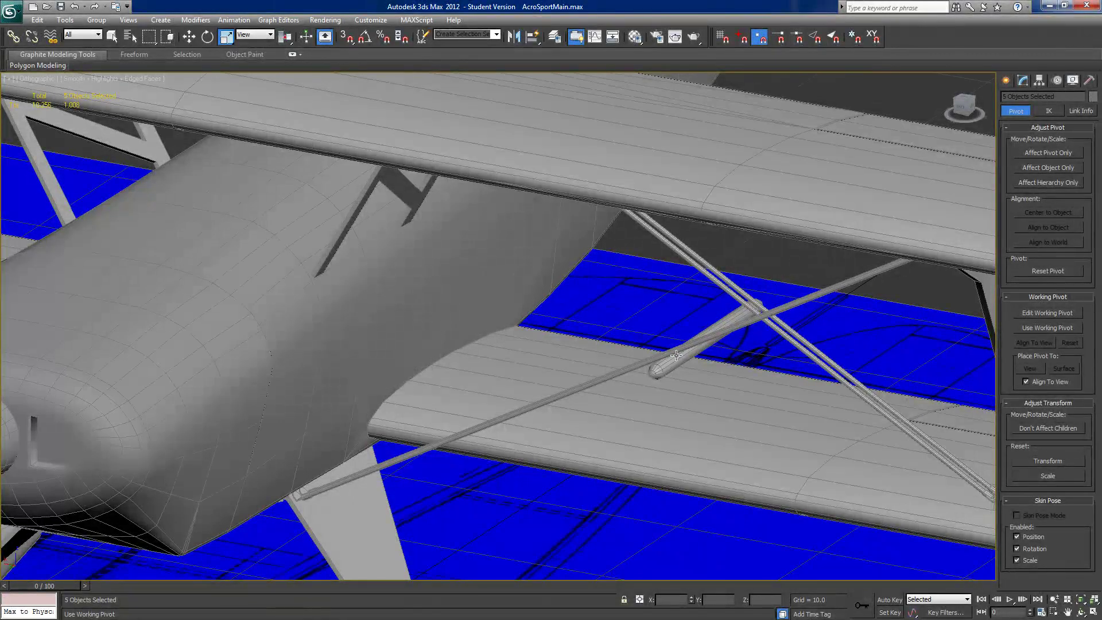
pyautogui.moveTo(622, 380); pyautogui.dragTo(547, 385, button='middle')
pyautogui.scroll(-8, 591, 353)
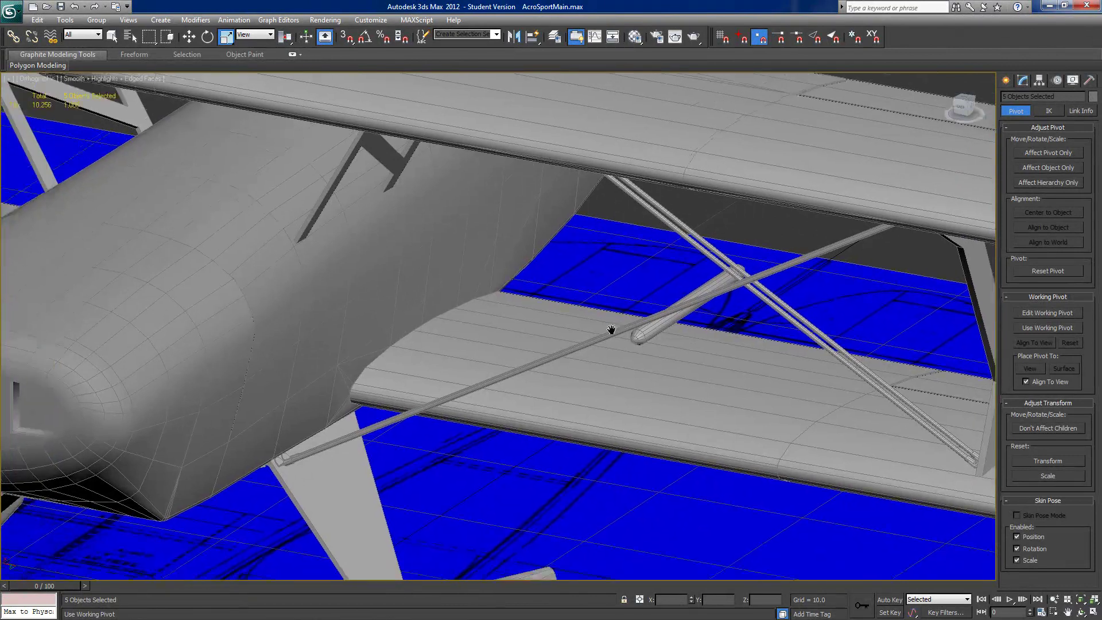
pyautogui.keyDown('alt'); pyautogui.moveTo(592, 353); pyautogui.dragTo(419, 498, button='middle'); pyautogui.keyUp('alt')
pyautogui.keyDown('alt'); pyautogui.moveTo(500, 331); pyautogui.dragTo(458, 327, button='middle'); pyautogui.keyUp('alt')
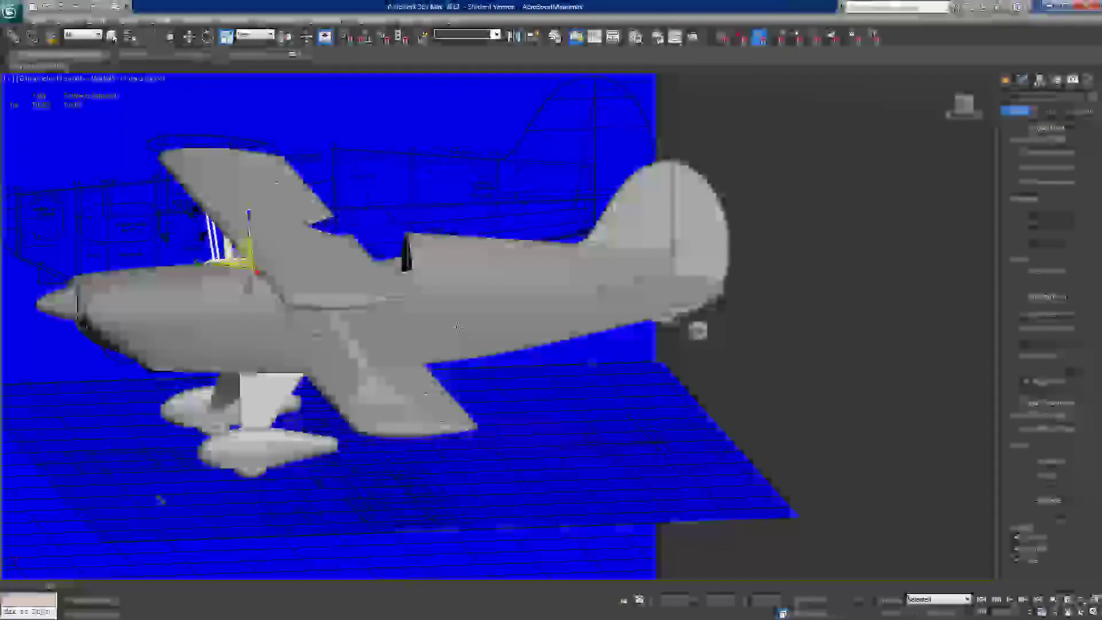
# - Copy a single wing brace backward to the tail, at about Y -69.405
pyautogui.keyDown('alt'); pyautogui.moveTo(458, 327); pyautogui.dragTo(447, 325, button='middle'); pyautogui.keyUp('alt')
pyautogui.press('w')
pyautogui.moveTo(281, 236); pyautogui.dragTo(686, 227)
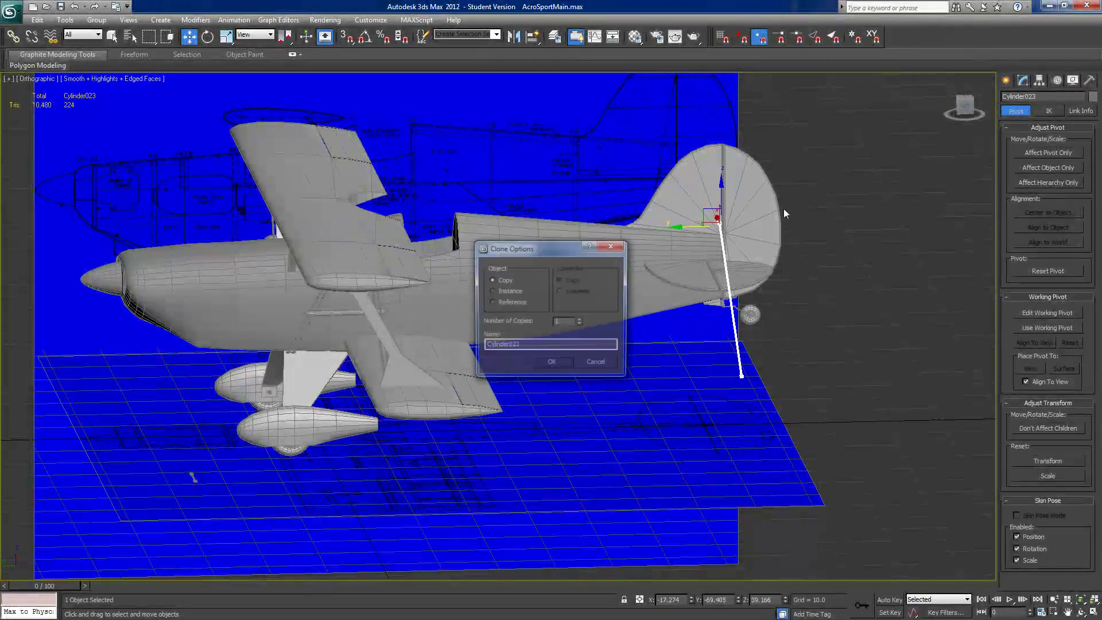
pyautogui.click(551, 364)
# - Position the copied brace in the left view so its lower end meets the tailplane, at about Y -67.139 and Z 49.981
pyautogui.click(963, 113)
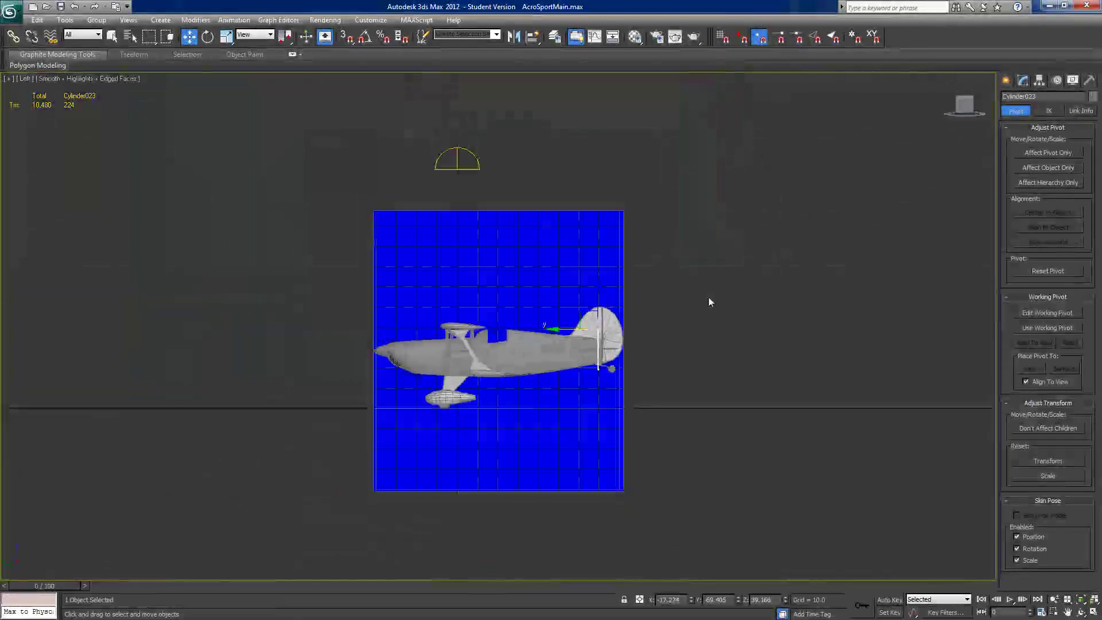
pyautogui.press('z')
pyautogui.moveTo(352, 220); pyautogui.dragTo(458, 241, button='middle')
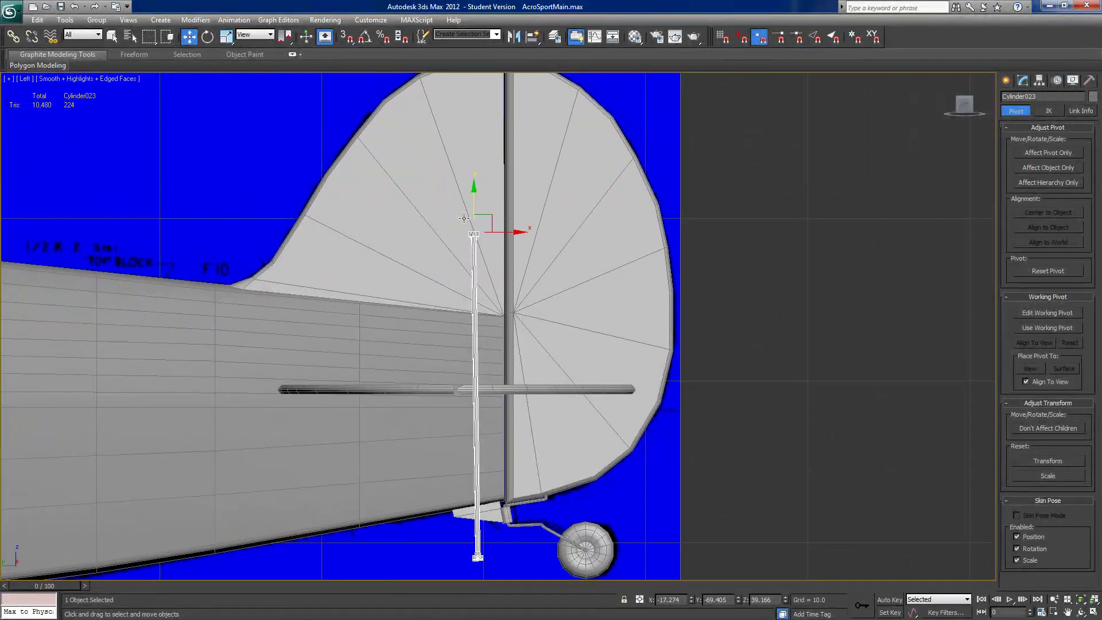
pyautogui.moveTo(474, 202); pyautogui.dragTo(475, 26)
pyautogui.moveTo(487, 207); pyautogui.dragTo(502, 313, button='middle')
pyautogui.moveTo(487, 122); pyautogui.dragTo(487, 122)
pyautogui.moveTo(516, 159); pyautogui.dragTo(481, 172)
pyautogui.moveTo(480, 173); pyautogui.dragTo(479, 174)
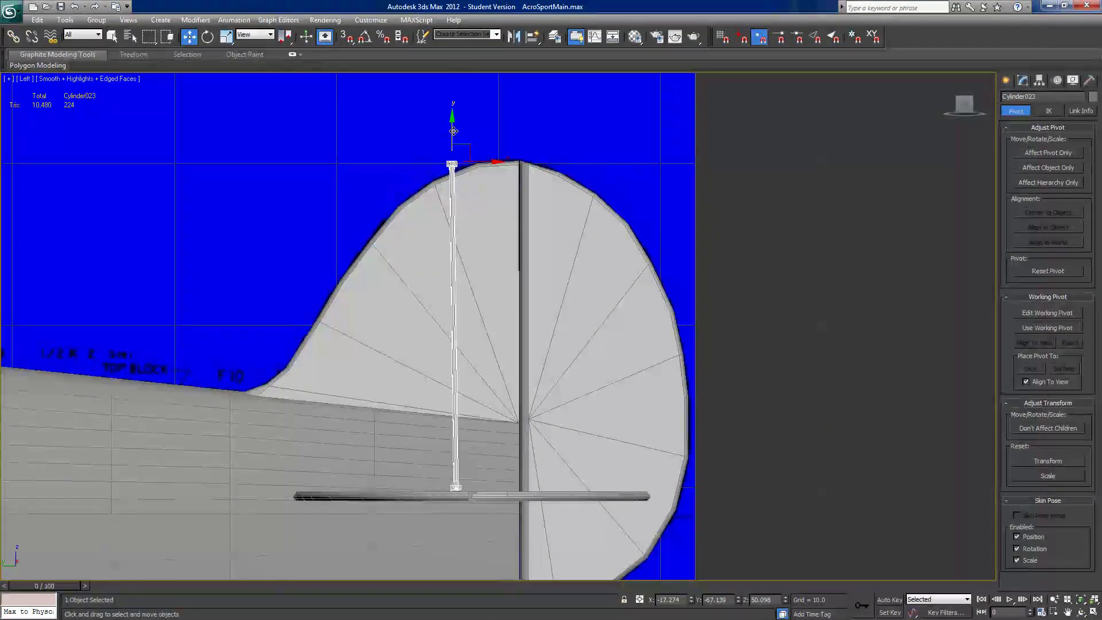
pyautogui.moveTo(454, 131); pyautogui.dragTo(453, 133)
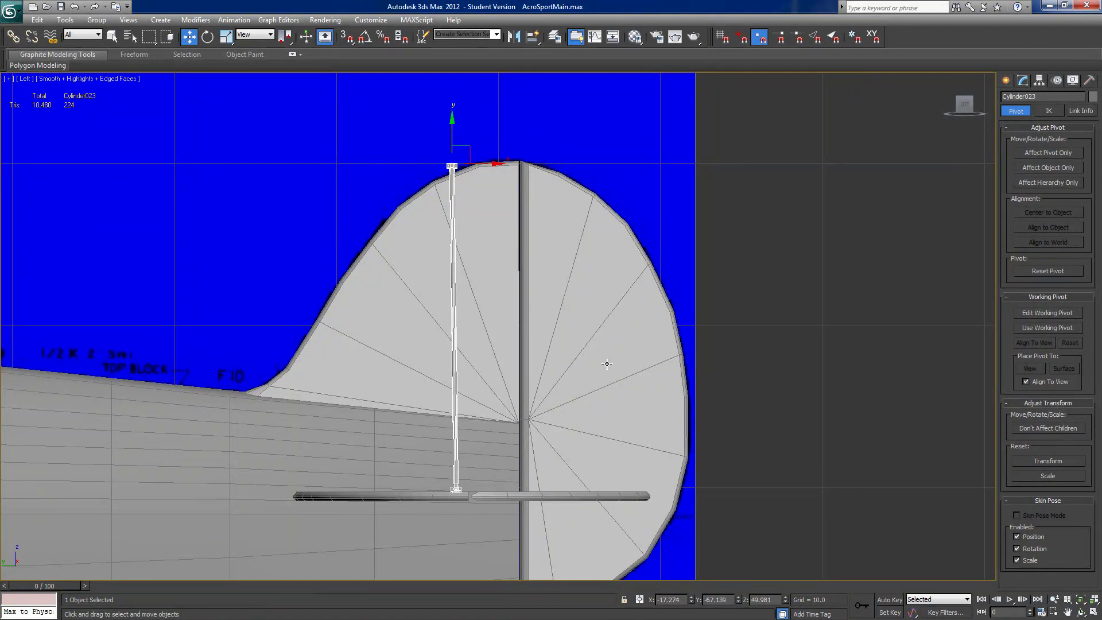
# - Move the copied brace in the front view to about X 7.425 so its lower end sits near the tailplane's outer tip
pyautogui.click(983, 105)
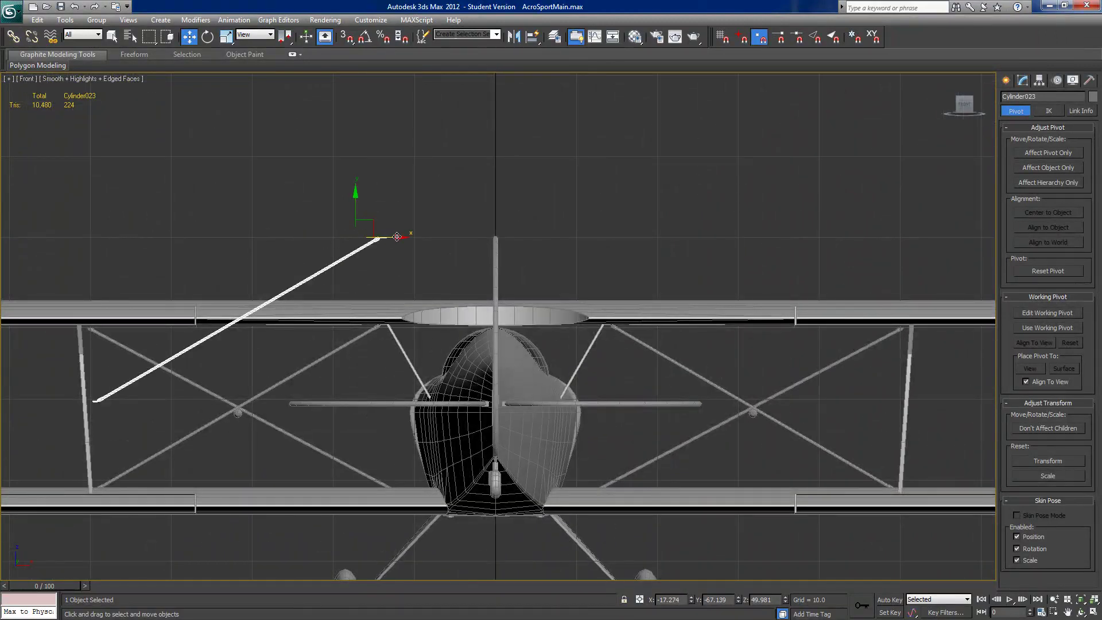
pyautogui.moveTo(396, 237); pyautogui.dragTo(591, 273)
pyautogui.scroll(5, 574, 273)
pyautogui.moveTo(500, 273); pyautogui.dragTo(472, 414, button='middle')
pyautogui.scroll(-2, 472, 414)
pyautogui.moveTo(773, 113); pyautogui.dragTo(777, 114)
pyautogui.moveTo(755, 199); pyautogui.dragTo(698, 279, button='middle')
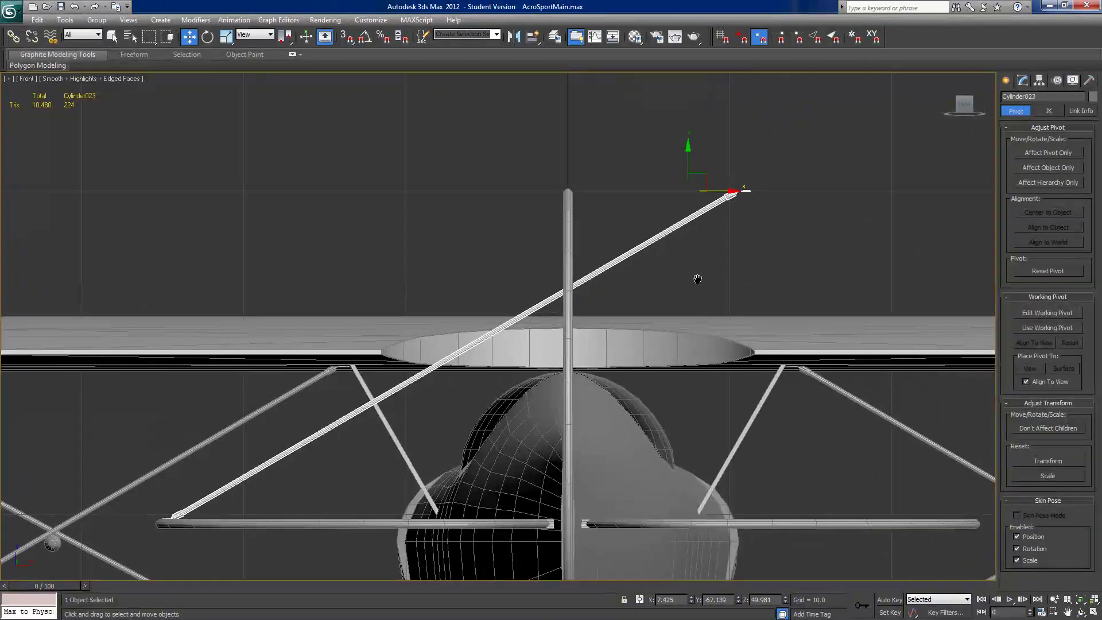
# - Select the vertices of the tail brace's upper end and move them down and inward to meet the vertical fin
pyautogui.click(1023, 81)
pyautogui.click(1009, 184)
pyautogui.click(1025, 193)
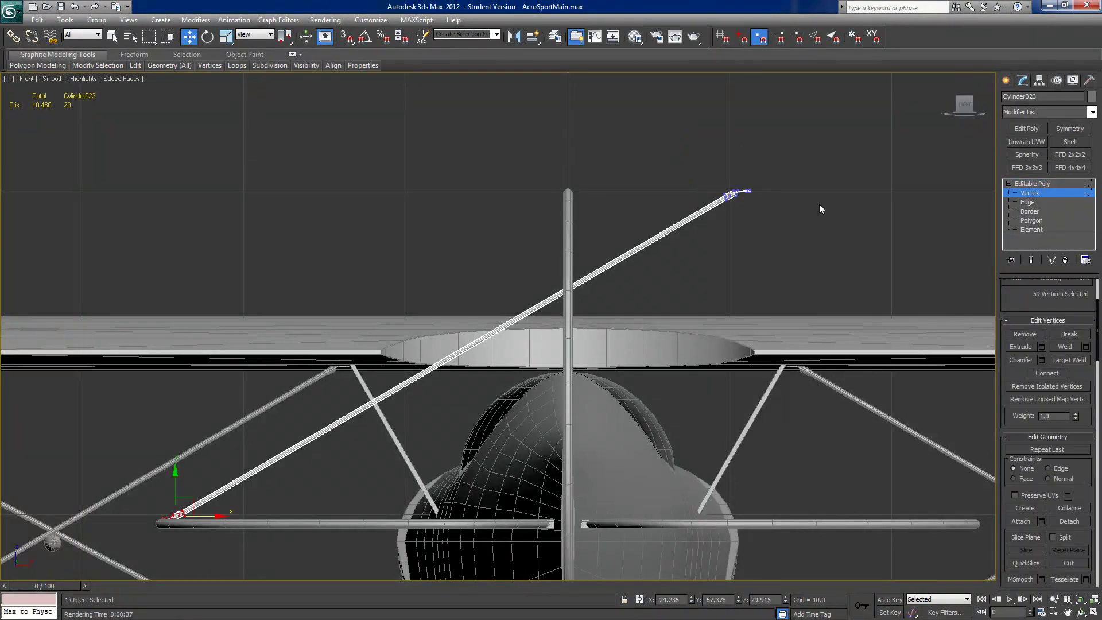
pyautogui.moveTo(781, 171); pyautogui.dragTo(578, 308)
pyautogui.moveTo(578, 308)
pyautogui.keyDown('alt'); pyautogui.mouseDown(button='middle')
pyautogui.moveTo(595, 316)
pyautogui.moveTo(577, 310)
pyautogui.mouseUp(button='middle'); pyautogui.keyUp('alt')
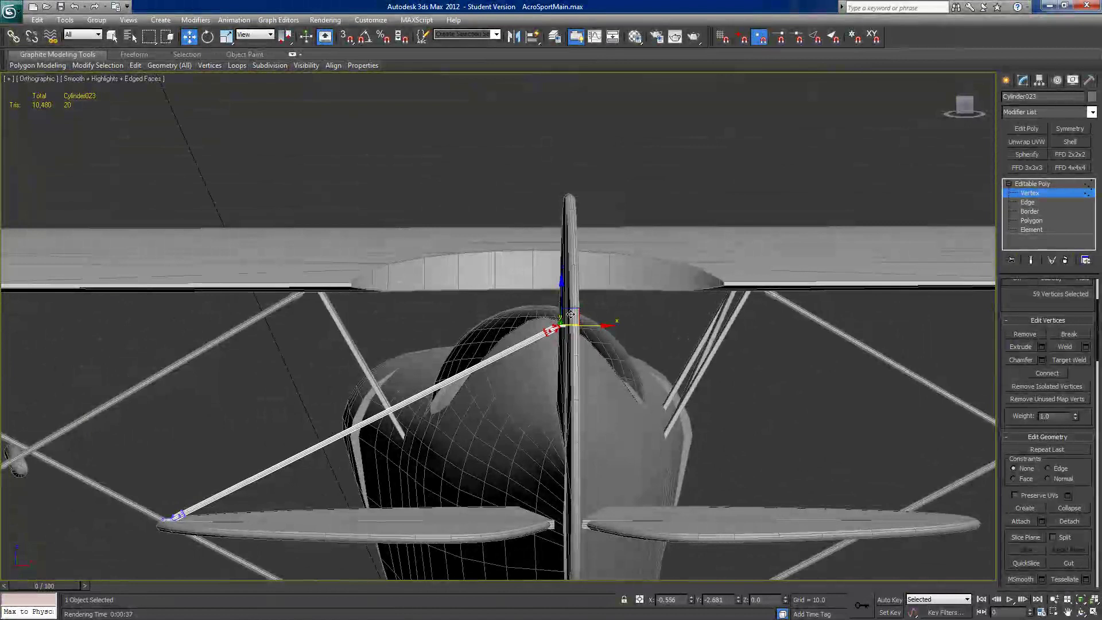
pyautogui.keyDown('alt'); pyautogui.moveTo(577, 311); pyautogui.dragTo(461, 338, button='middle'); pyautogui.keyUp('alt')
# - Select the 14 vertices of the tail brace's upper end tab and rotate them about -86 degrees around Y, parallel to the fin
pyautogui.scroll(5, 534, 350)
pyautogui.keyDown('alt'); pyautogui.moveTo(526, 288); pyautogui.dragTo(524, 279, button='middle'); pyautogui.keyUp('alt')
pyautogui.moveTo(522, 274); pyautogui.dragTo(570, 325)
pyautogui.keyDown('alt'); pyautogui.moveTo(572, 325); pyautogui.dragTo(577, 315, button='middle'); pyautogui.keyUp('alt')
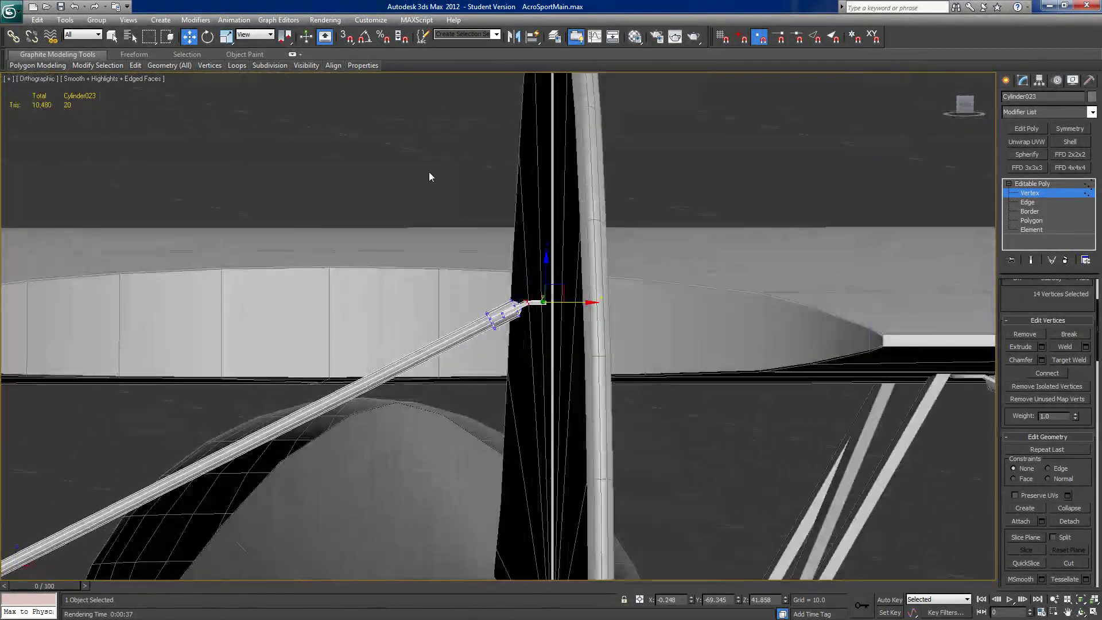
pyautogui.click(209, 38)
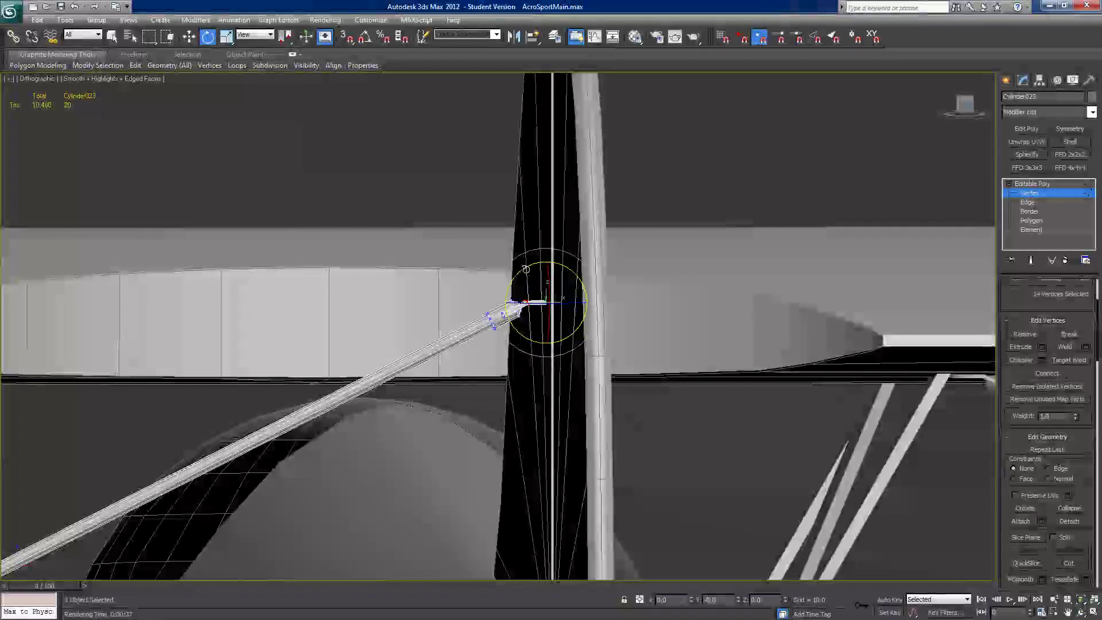
pyautogui.moveTo(508, 274); pyautogui.dragTo(447, 320)
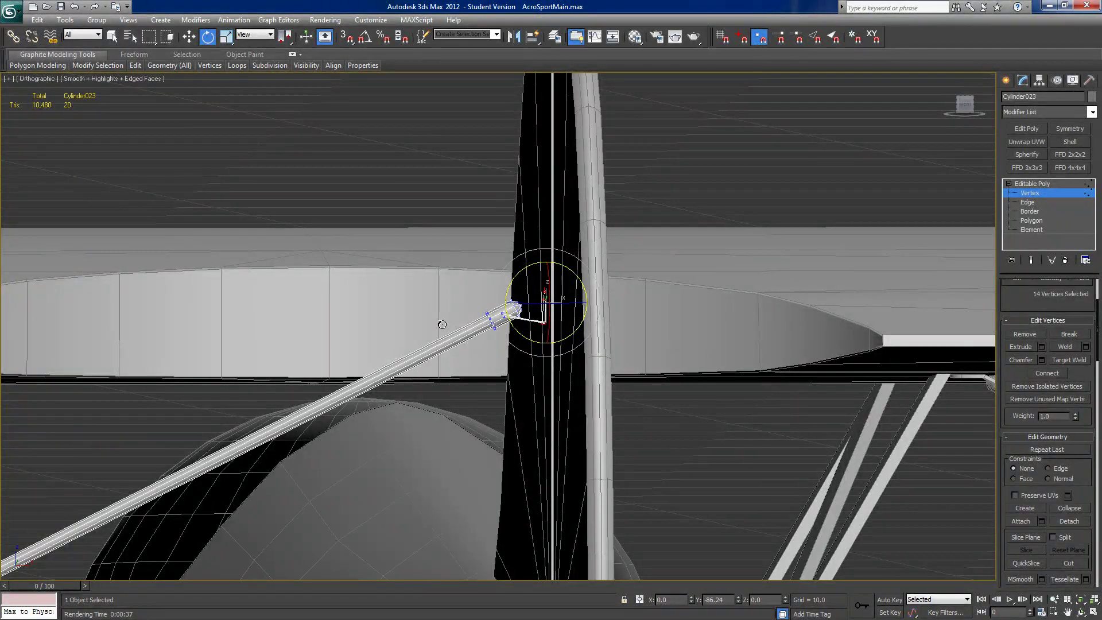
# - Move the upright end tab beside the fin, to about X -0.537 and Z 42.322
pyautogui.click(189, 37)
pyautogui.moveTo(551, 265); pyautogui.dragTo(551, 265)
pyautogui.scroll(8, 445, 315)
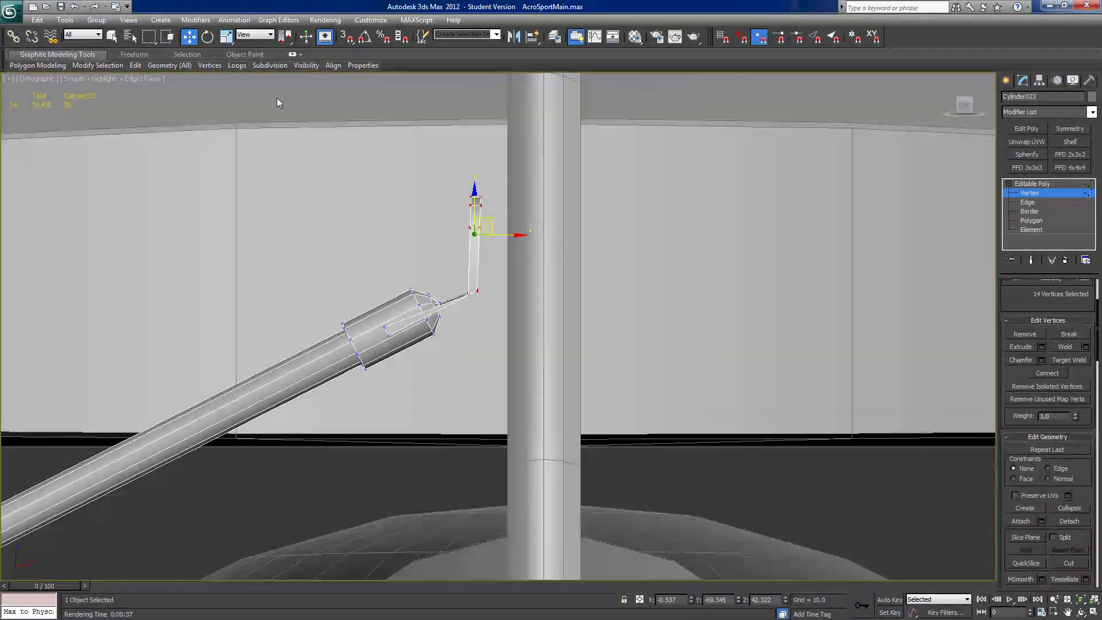
# - Rotate the end tab's 14 vertices slightly in the front view so the tab stands parallel to the fin
pyautogui.click(207, 37)
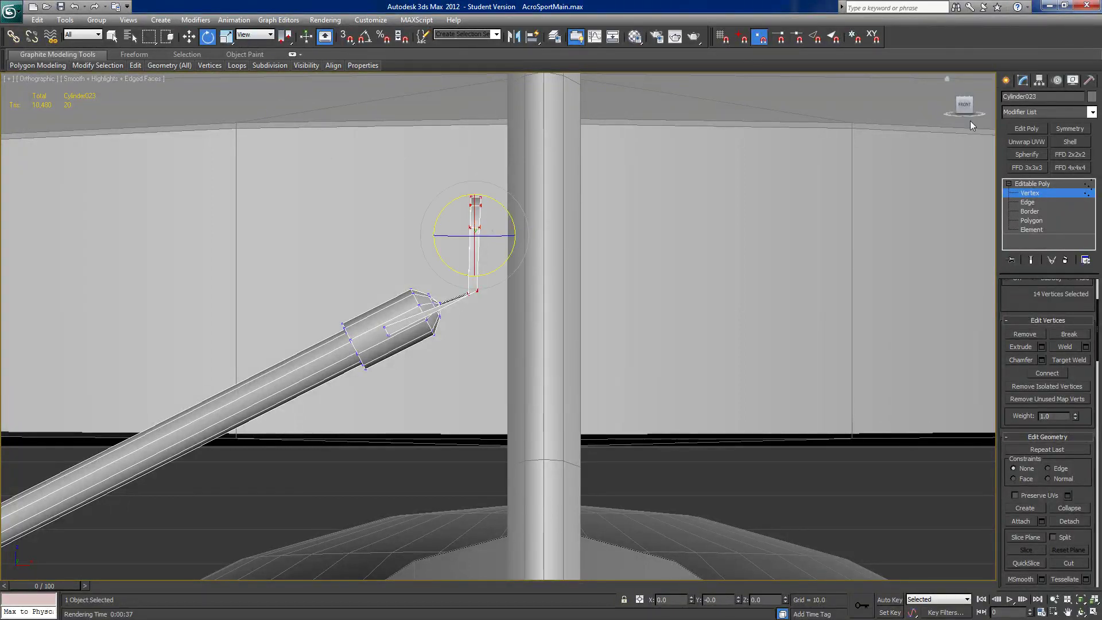
pyautogui.click(964, 104)
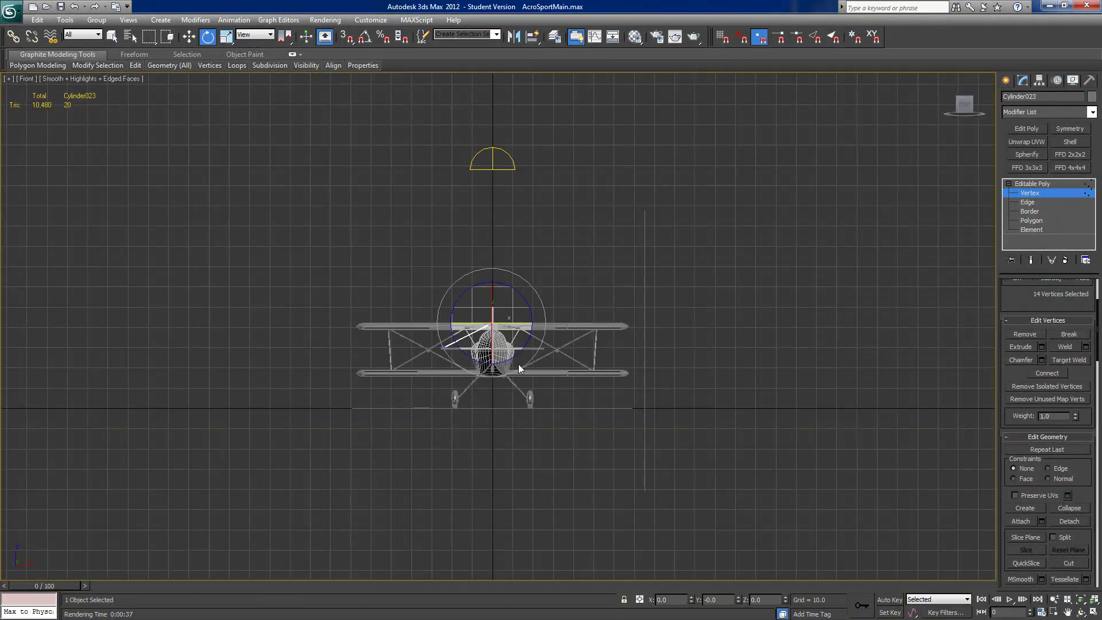
pyautogui.scroll(10, 518, 364)
pyautogui.moveTo(569, 301); pyautogui.dragTo(418, 522, button='middle')
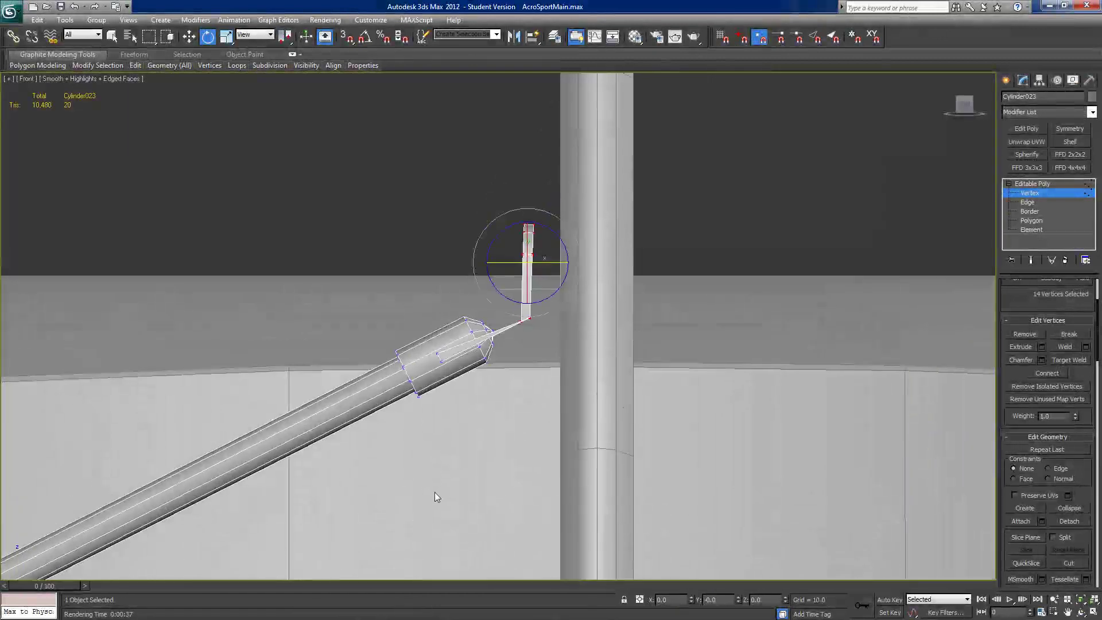
pyautogui.moveTo(552, 235); pyautogui.dragTo(552, 234)
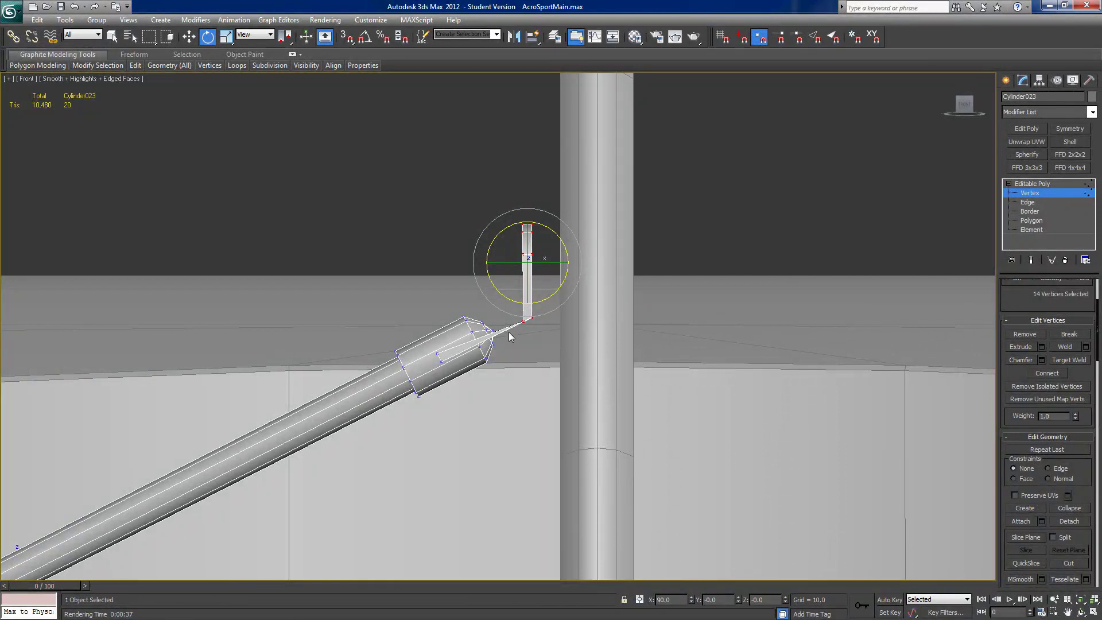
# - Select the edge at the end tab's bend and move it up to about Z 41.911 to thicken the bend
pyautogui.moveTo(530, 318)
pyautogui.keyDown('alt'); pyautogui.mouseDown(button='middle')
pyautogui.moveTo(561, 340)
pyautogui.moveTo(526, 327)
pyautogui.mouseUp(button='middle'); pyautogui.keyUp('alt')
pyautogui.click(1027, 202)
pyautogui.click(527, 318)
pyautogui.keyDown('alt'); pyautogui.moveTo(526, 318); pyautogui.dragTo(498, 305, button='middle'); pyautogui.keyUp('alt')
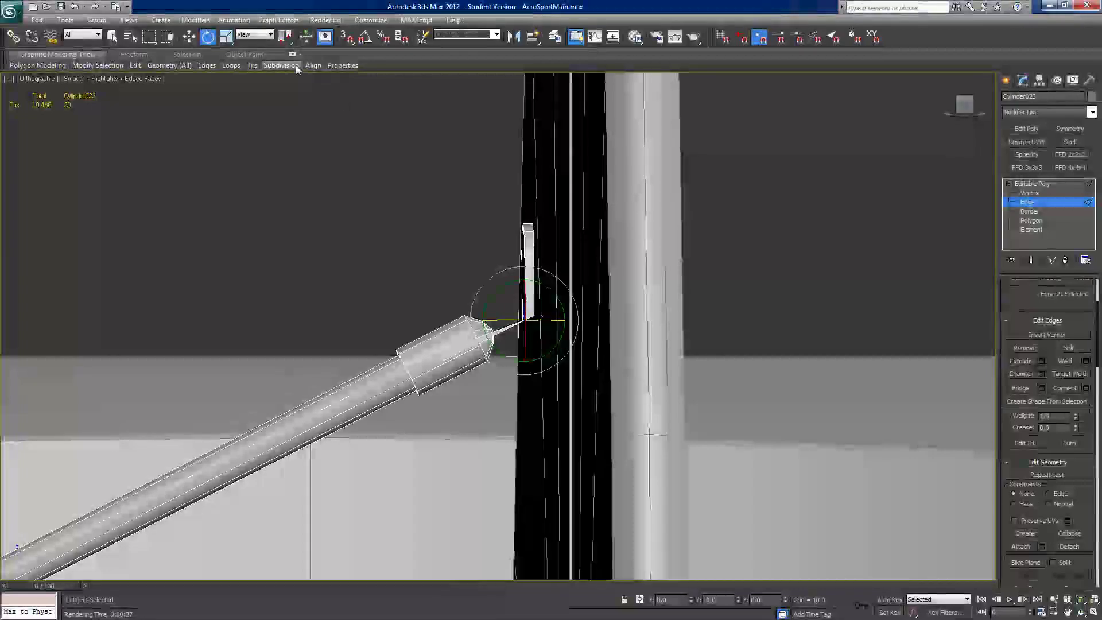
pyautogui.press('w')
pyautogui.moveTo(540, 303); pyautogui.dragTo(538, 298)
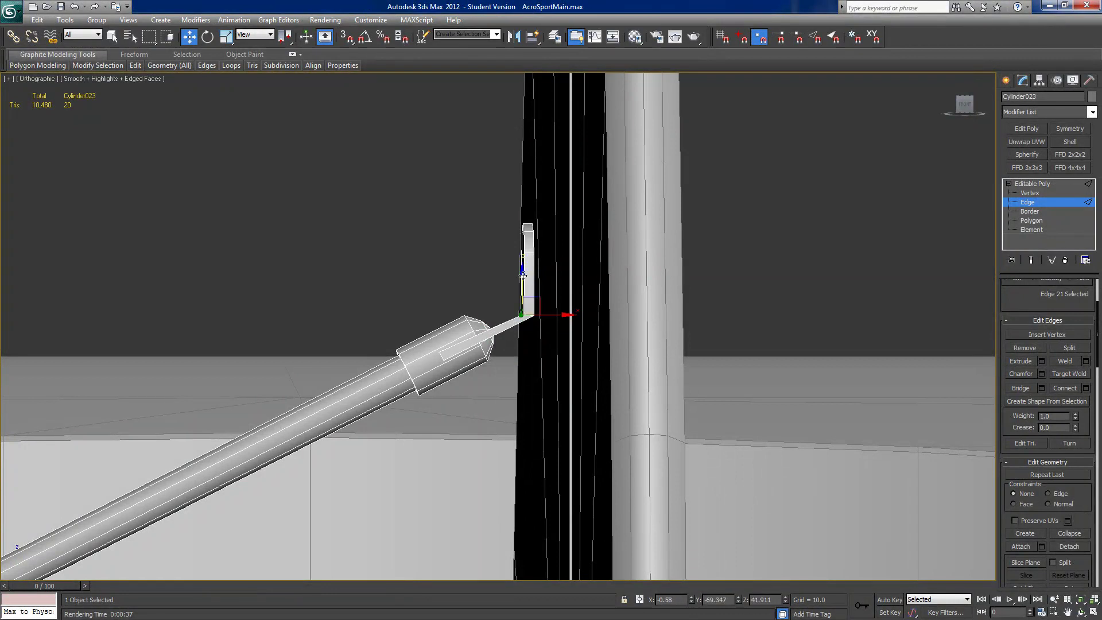
pyautogui.moveTo(545, 314); pyautogui.dragTo(547, 315)
# - Fine-tune the bend edge in the front view to about X -0.576 and Z 41.942
pyautogui.click(966, 104)
pyautogui.scroll(5, 497, 368)
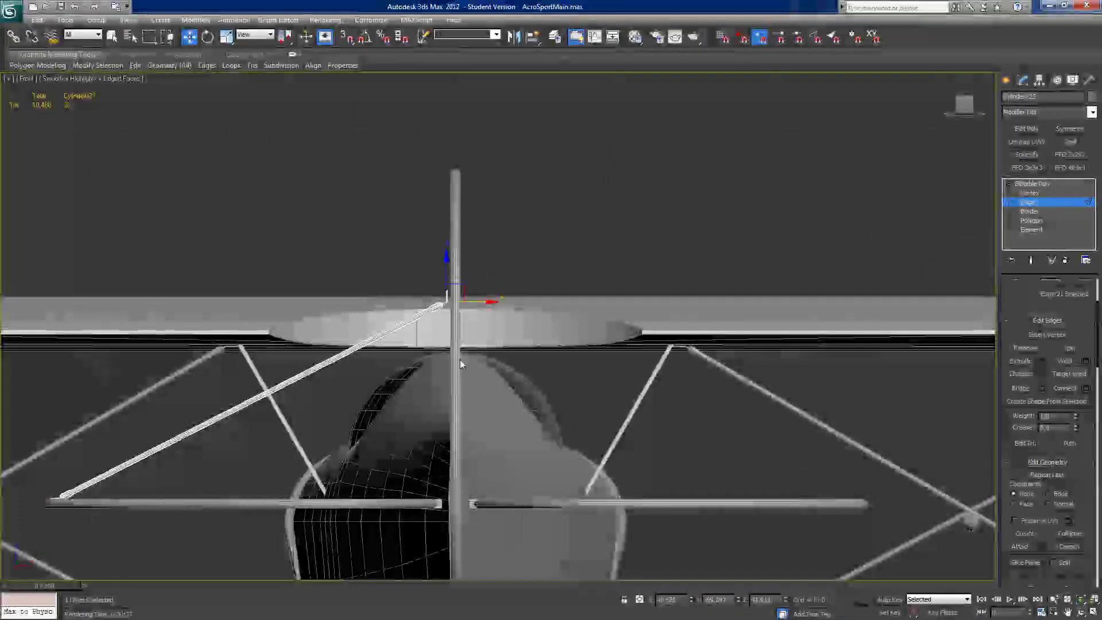
pyautogui.scroll(10, 497, 368)
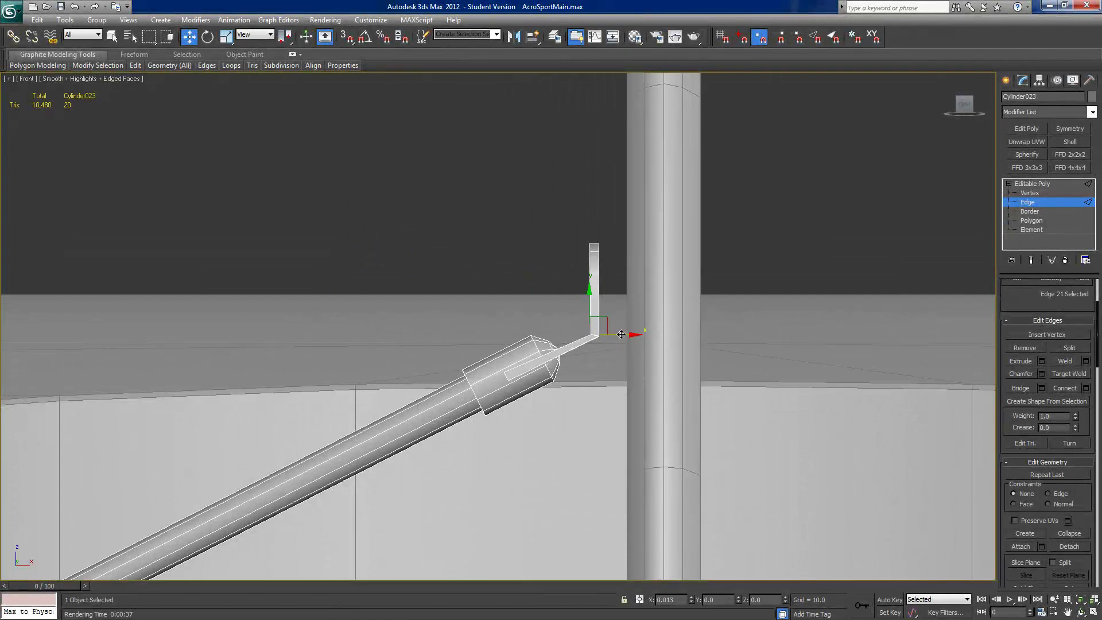
pyautogui.moveTo(620, 334); pyautogui.dragTo(619, 337)
pyautogui.moveTo(590, 299); pyautogui.dragTo(590, 296)
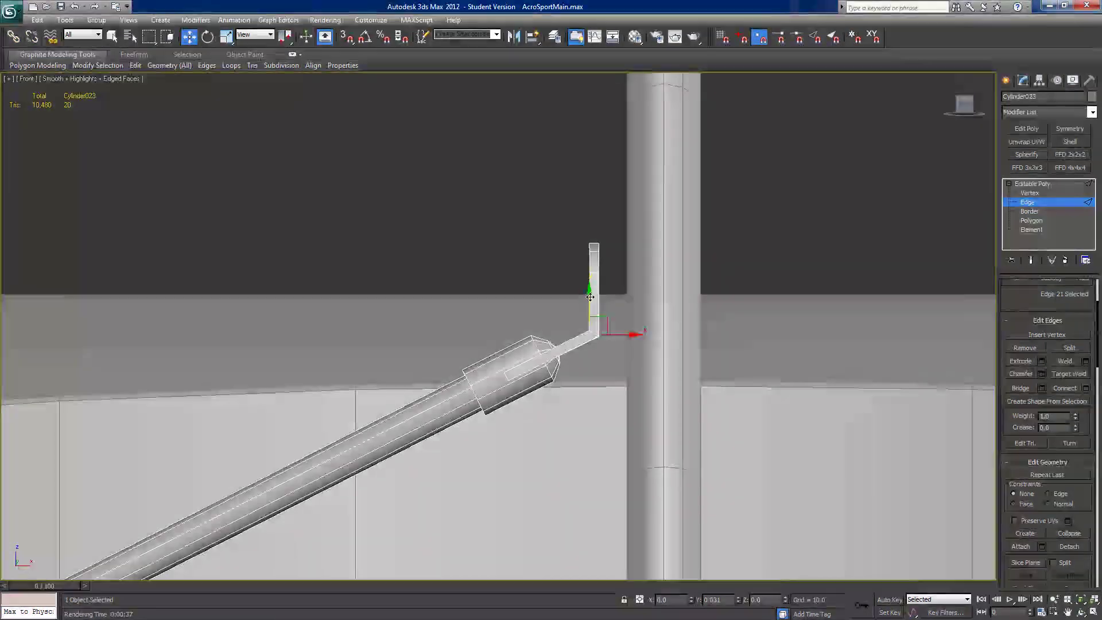
# - Select the 59 vertices of the brace's upper end and move them up the fin to about Z 46.994 and aft to about Y -70.627
pyautogui.scroll(-4, 526, 369)
pyautogui.moveTo(485, 382); pyautogui.dragTo(636, 337, button='middle')
pyautogui.scroll(-4, 591, 366)
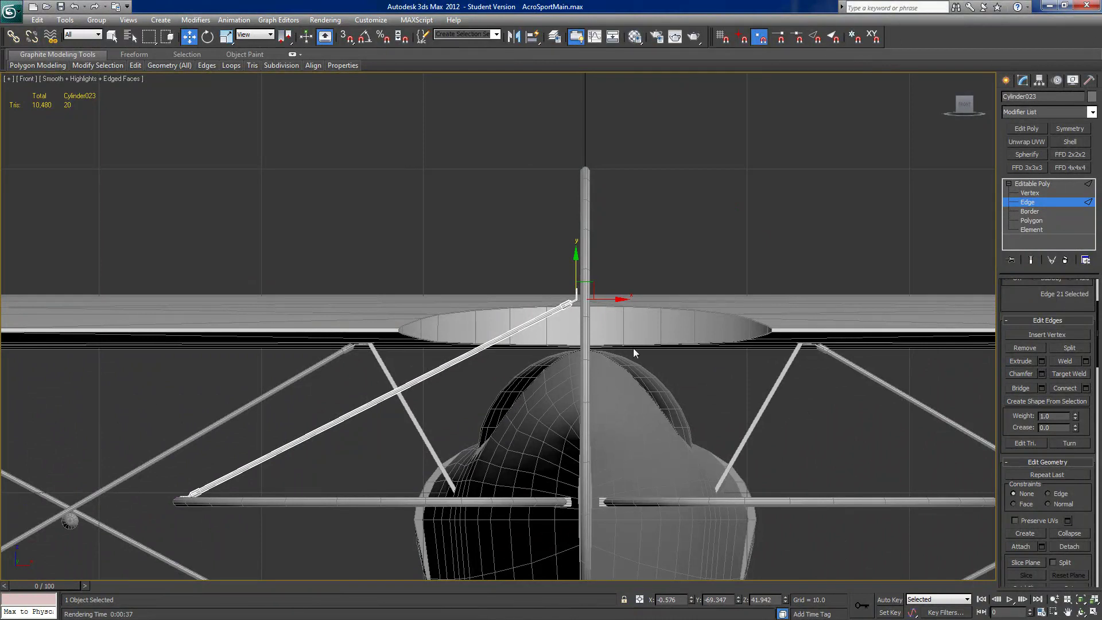
pyautogui.keyDown('alt'); pyautogui.moveTo(618, 374); pyautogui.dragTo(651, 258, button='middle'); pyautogui.keyUp('alt')
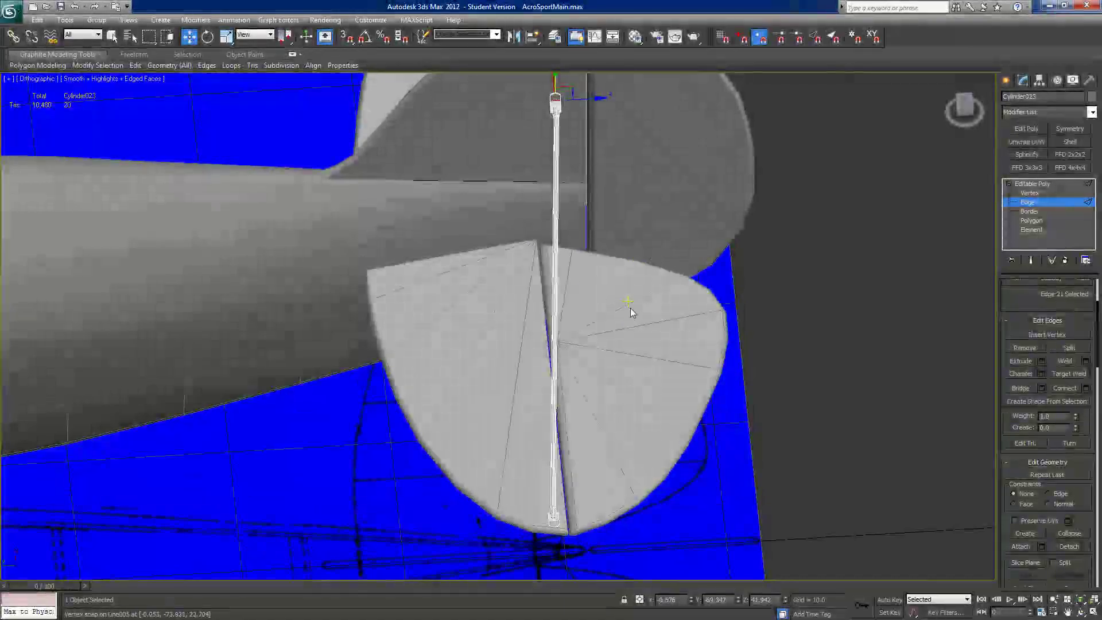
pyautogui.keyDown('alt'); pyautogui.moveTo(630, 312); pyautogui.dragTo(569, 293, button='middle'); pyautogui.keyUp('alt')
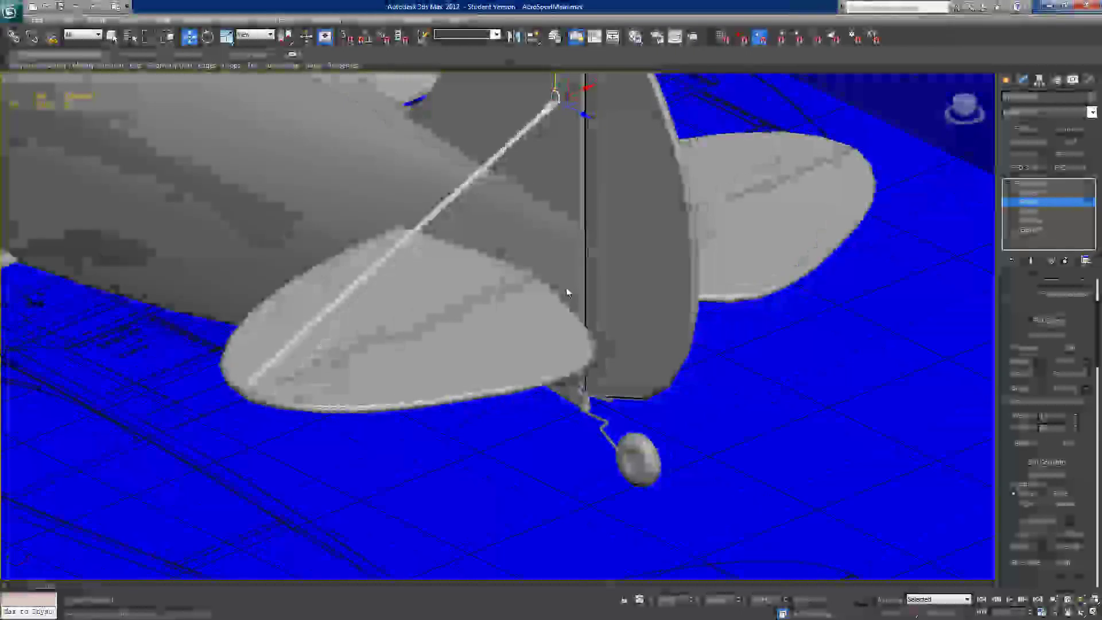
pyautogui.keyDown('alt'); pyautogui.moveTo(567, 292); pyautogui.dragTo(557, 289, button='middle'); pyautogui.keyUp('alt')
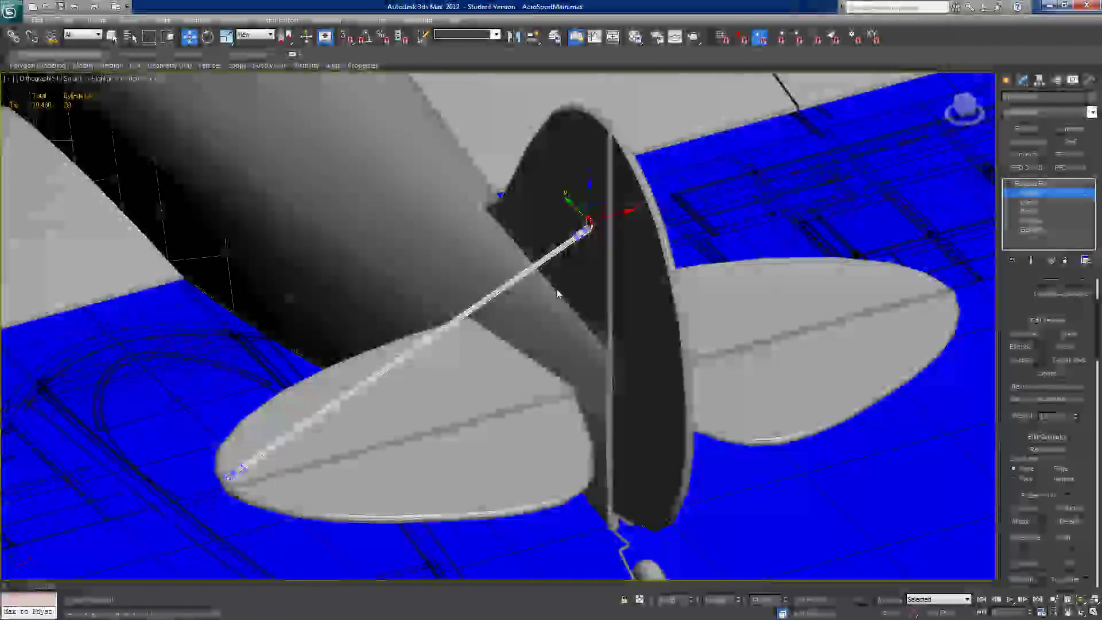
pyautogui.scroll(2, 686, 167)
pyautogui.keyDown('alt'); pyautogui.moveTo(686, 167); pyautogui.dragTo(576, 185, button='middle'); pyautogui.keyUp('alt')
pyautogui.moveTo(581, 189); pyautogui.dragTo(583, 103)
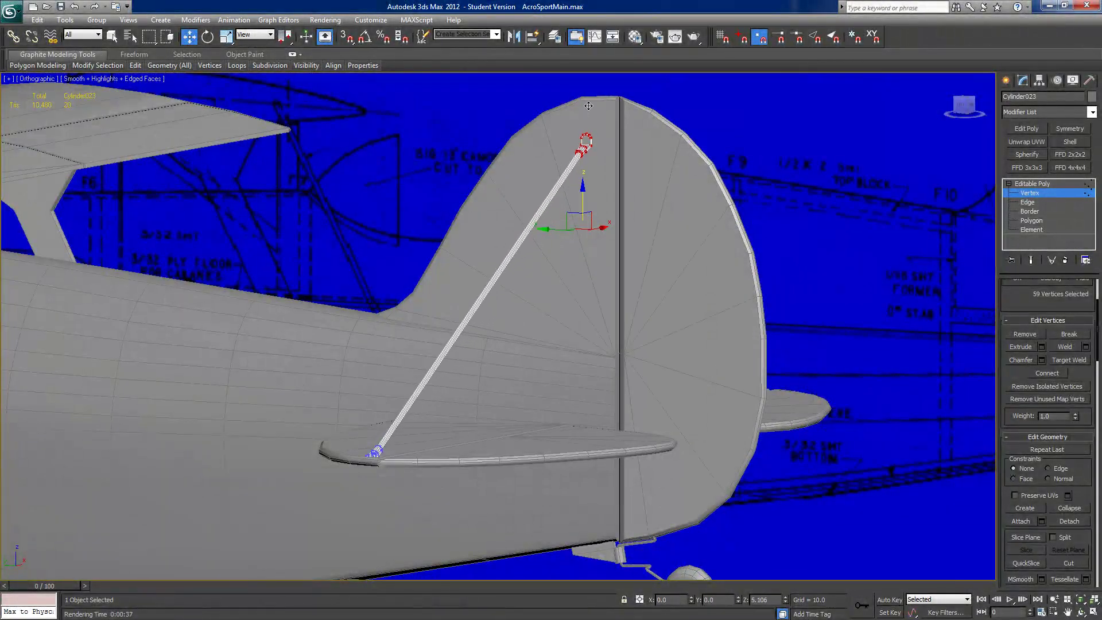
pyautogui.keyDown('alt'); pyautogui.moveTo(598, 173); pyautogui.dragTo(546, 188, button='middle'); pyautogui.keyUp('alt')
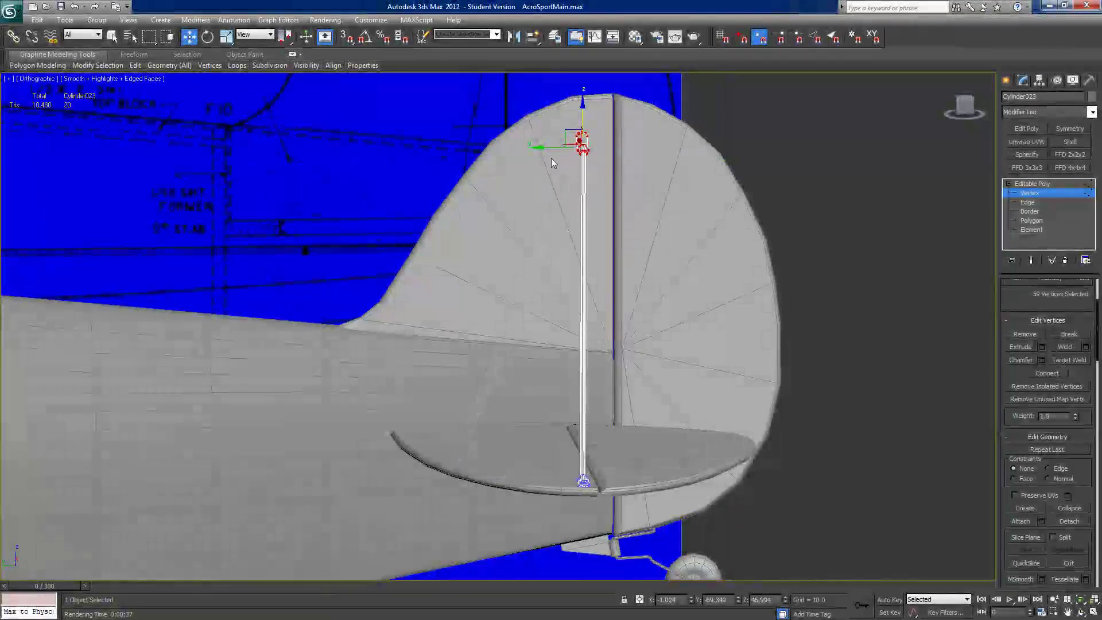
pyautogui.moveTo(549, 146); pyautogui.dragTo(570, 146)
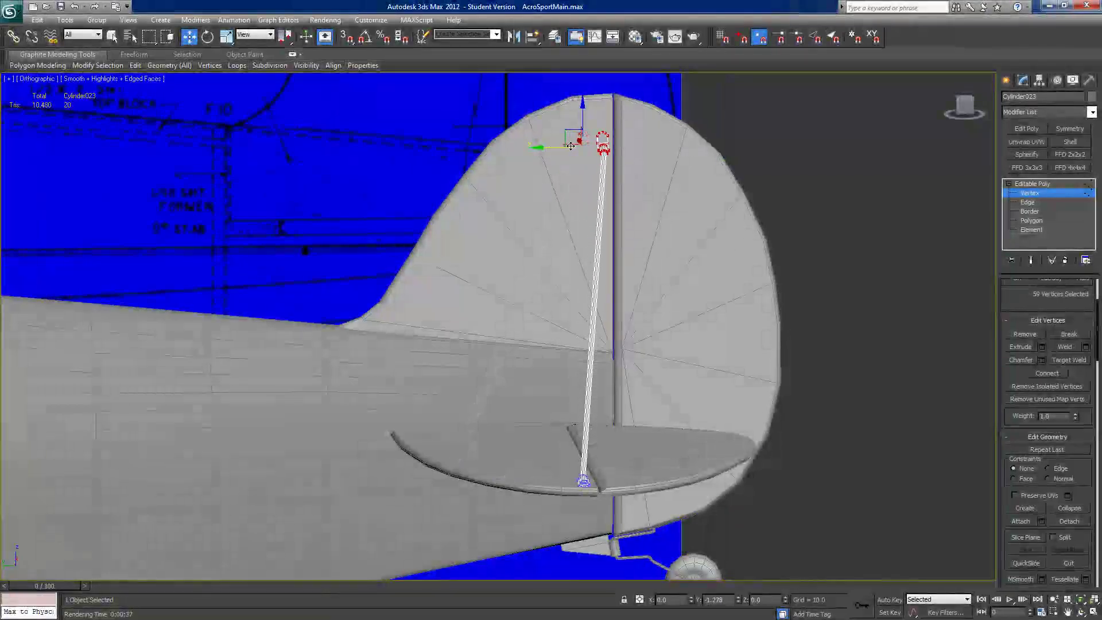
# - Rotate the upper end fitting's 45 vertices, excluding the tab, about -5.17 degrees around Z and shift them to about Y -70.555
pyautogui.keyDown('alt'); pyautogui.moveTo(571, 146); pyautogui.dragTo(582, 202, button='middle'); pyautogui.keyUp('alt')
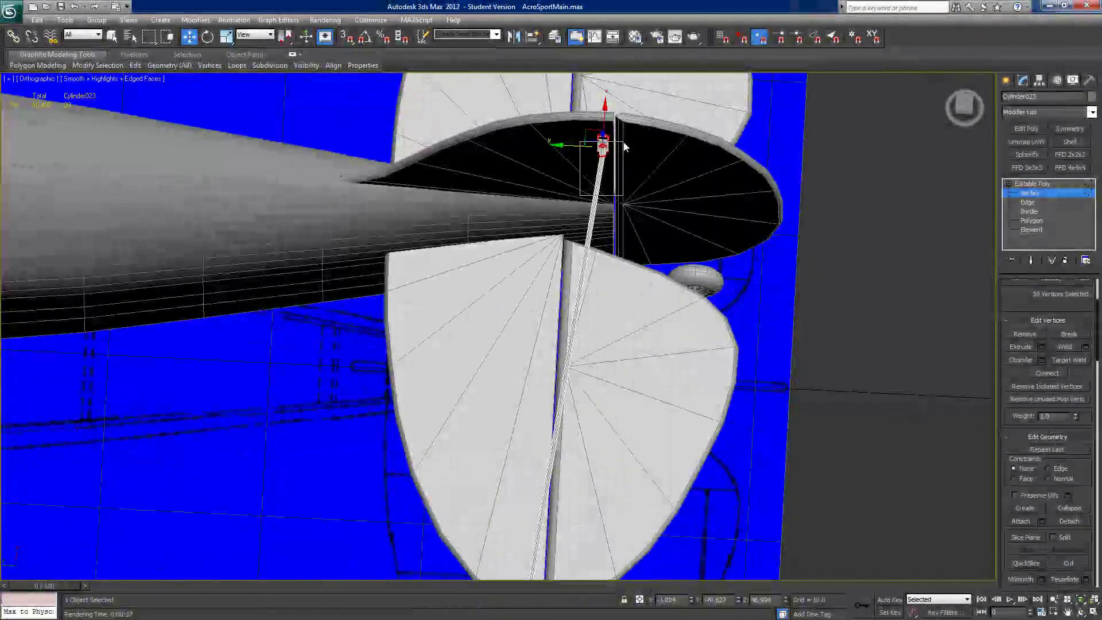
pyautogui.click(210, 37)
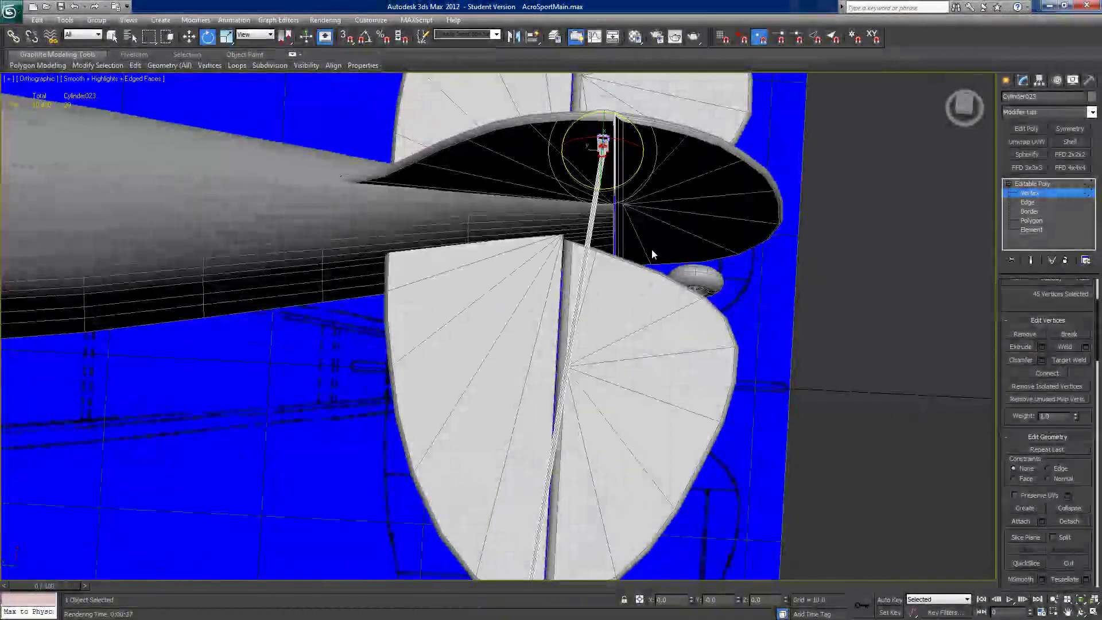
pyautogui.moveTo(612, 188); pyautogui.dragTo(609, 187)
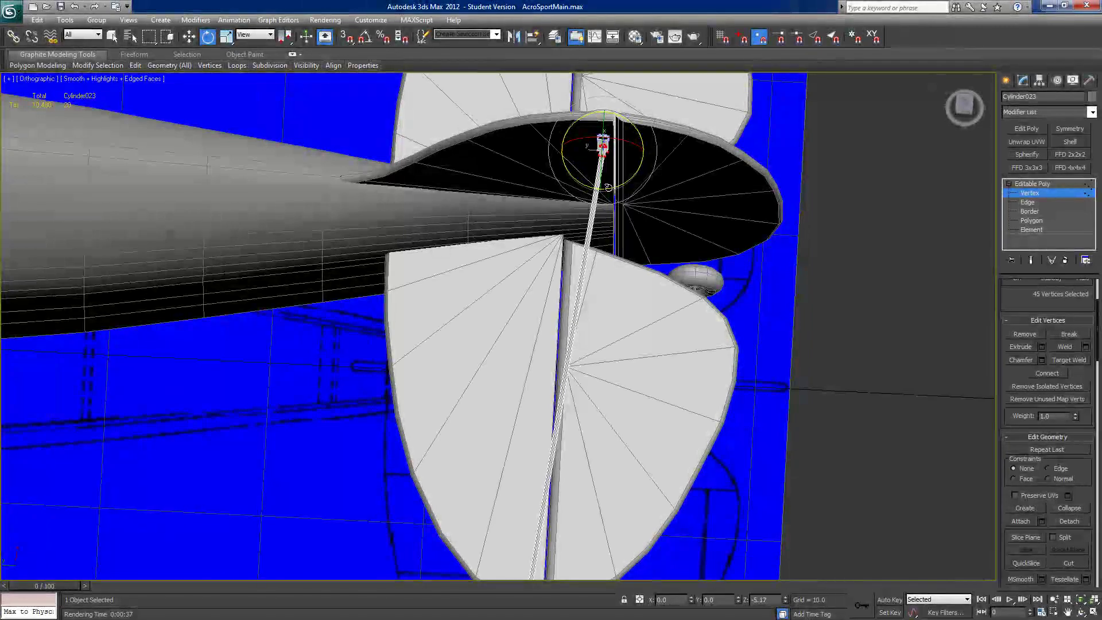
pyautogui.keyDown('alt'); pyautogui.moveTo(418, 216); pyautogui.dragTo(417, 177, button='middle'); pyautogui.keyUp('alt')
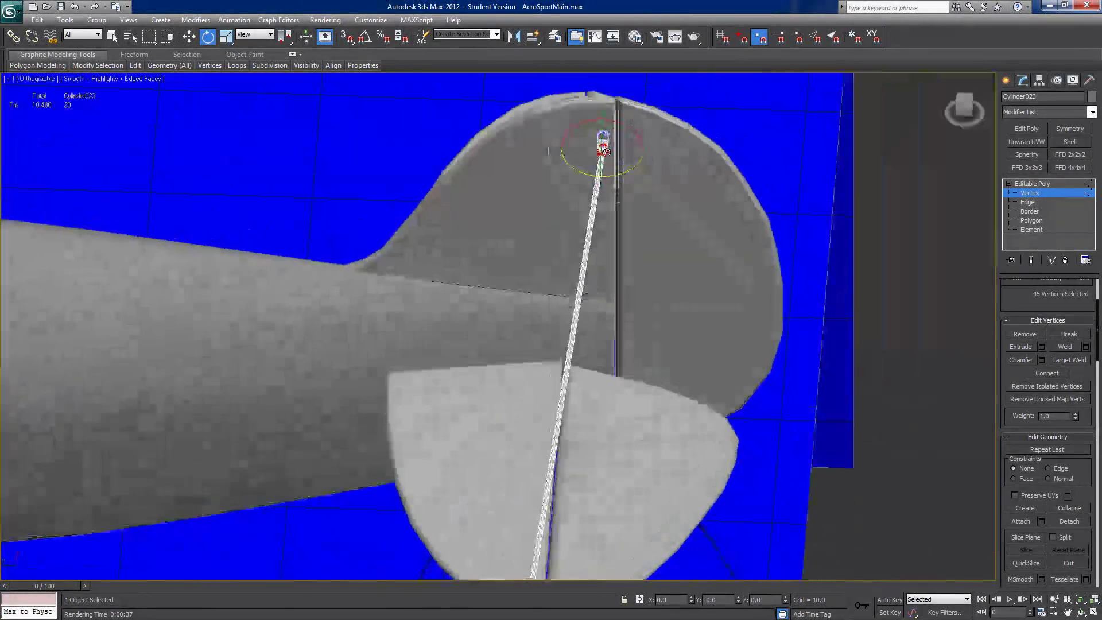
pyautogui.click(188, 37)
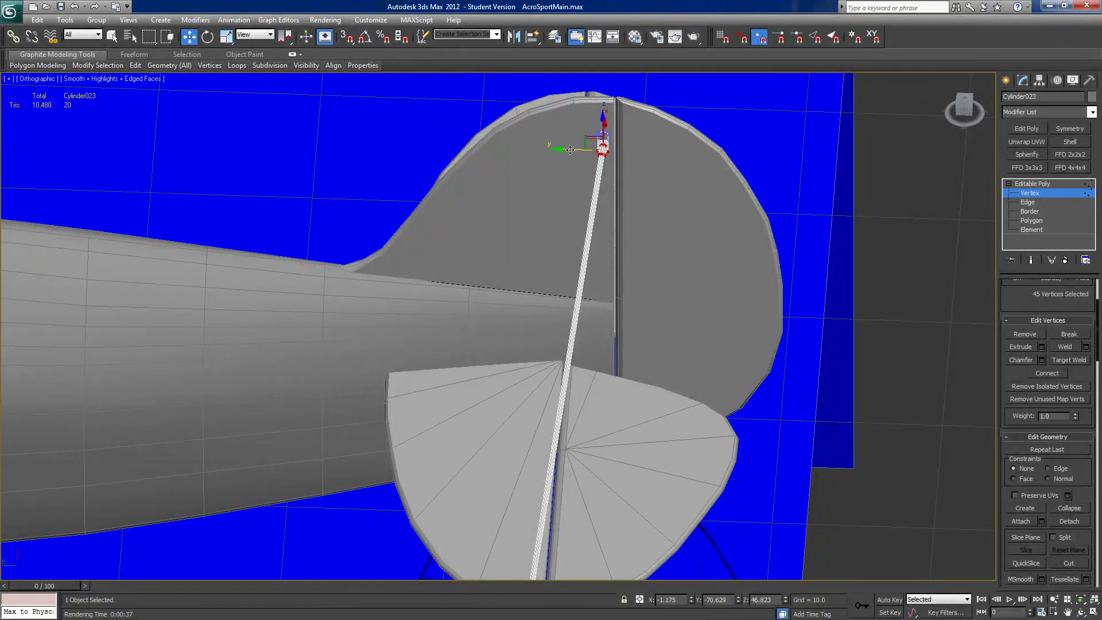
# - Rotate the upper end fitting's 45 vertices to follow the brace's slope from behind and lower them to about Z 46.659
pyautogui.moveTo(570, 151)
pyautogui.keyDown('alt'); pyautogui.mouseDown(button='middle')
pyautogui.moveTo(676, 306)
pyautogui.moveTo(604, 229)
pyautogui.moveTo(611, 174)
pyautogui.mouseUp(button='middle'); pyautogui.keyUp('alt')
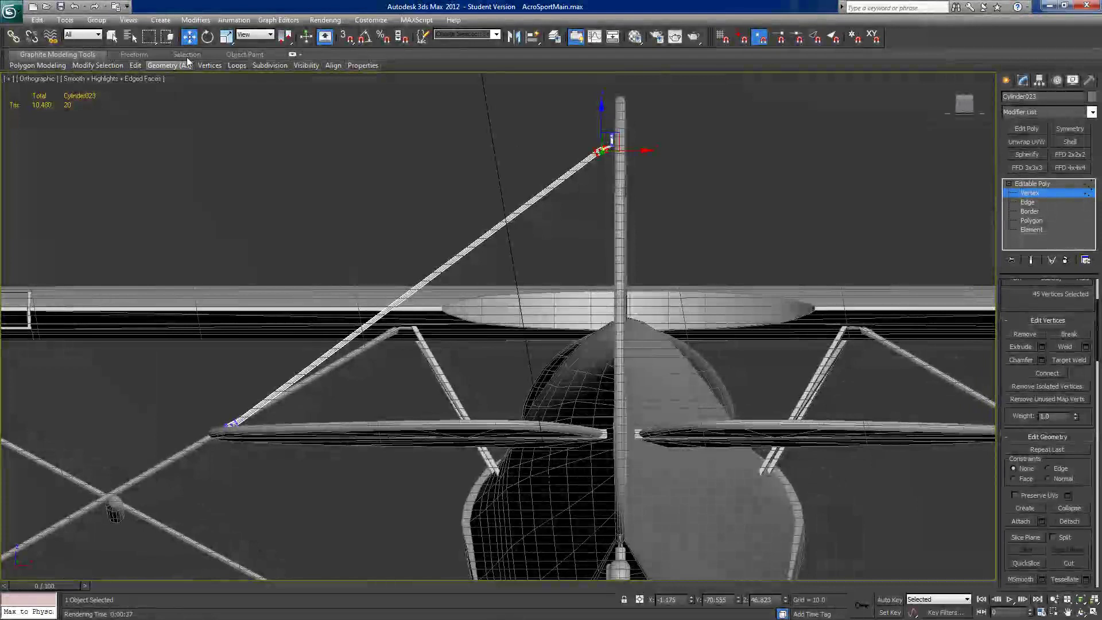
pyautogui.click(208, 36)
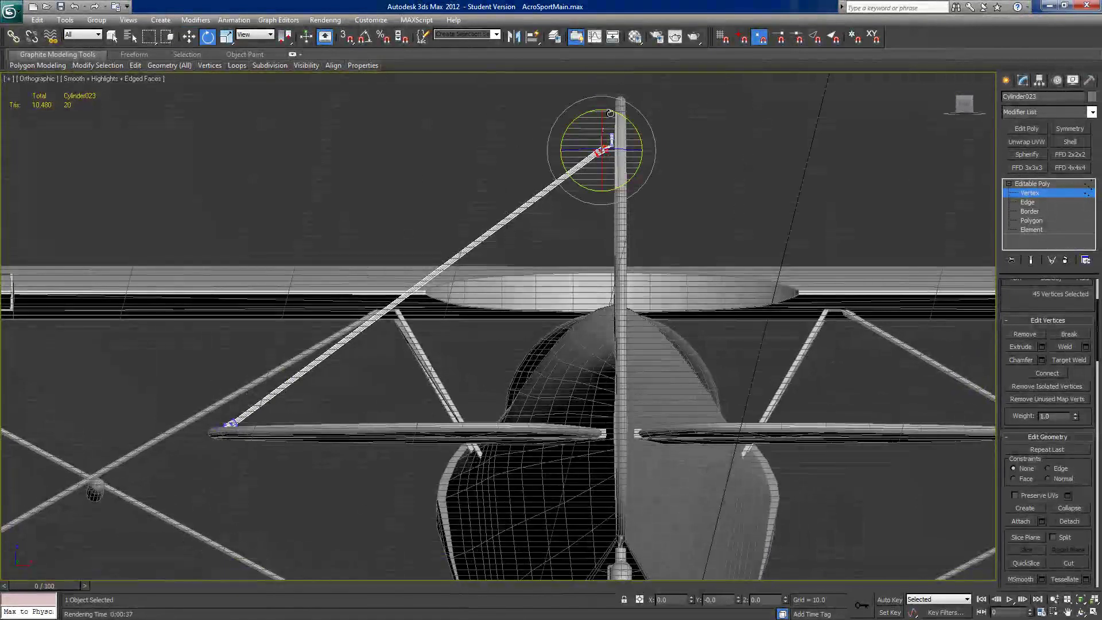
pyautogui.moveTo(583, 117); pyautogui.dragTo(575, 118)
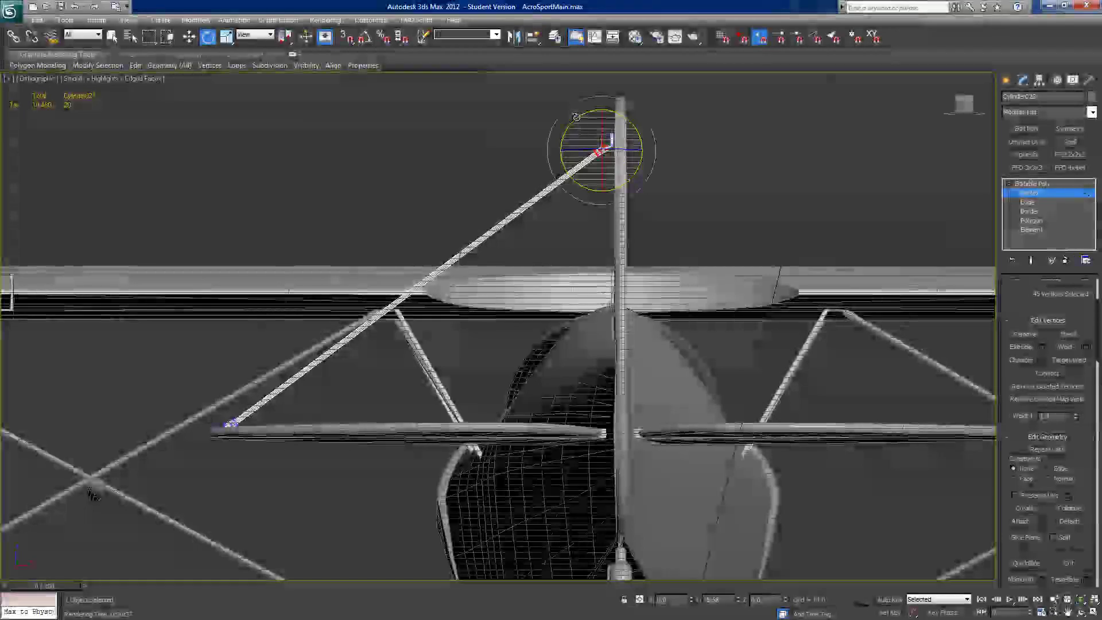
pyautogui.click(189, 38)
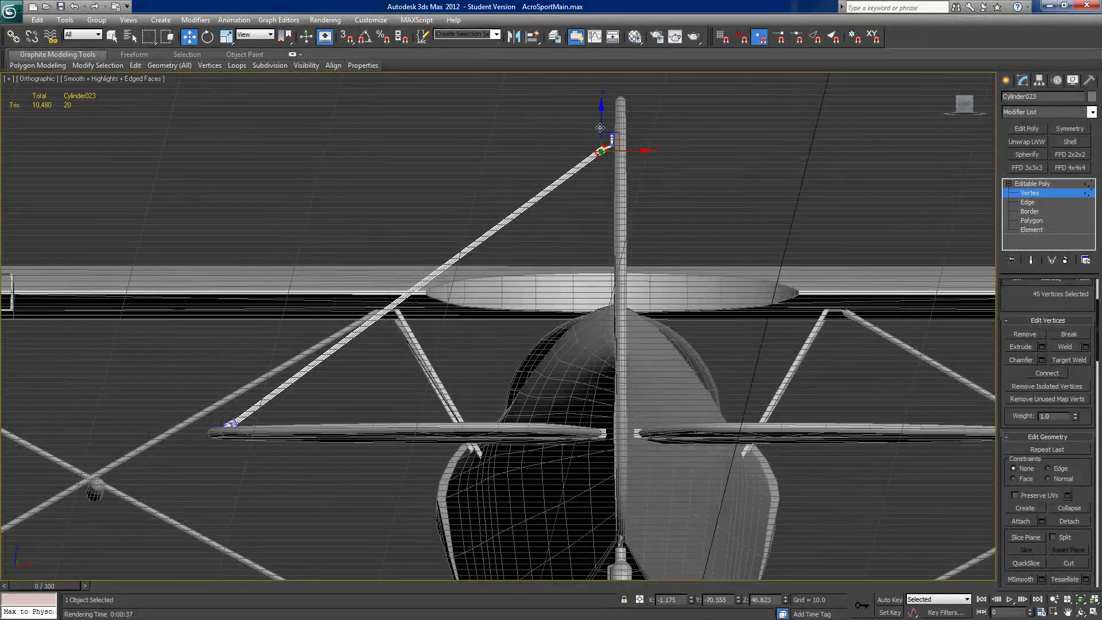
pyautogui.moveTo(601, 121); pyautogui.dragTo(600, 124)
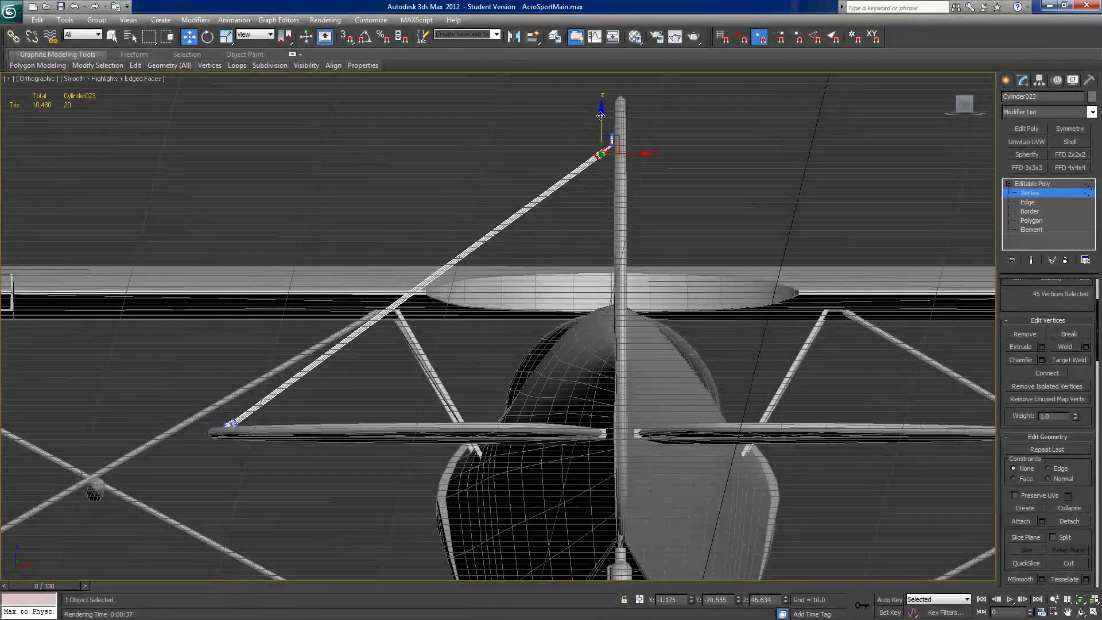
pyautogui.moveTo(600, 116); pyautogui.dragTo(600, 115)
# - Finish the vertex editing and center the tail brace's pivot on the object
pyautogui.keyDown('alt'); pyautogui.moveTo(587, 132); pyautogui.dragTo(616, 251, button='middle'); pyautogui.keyUp('alt')
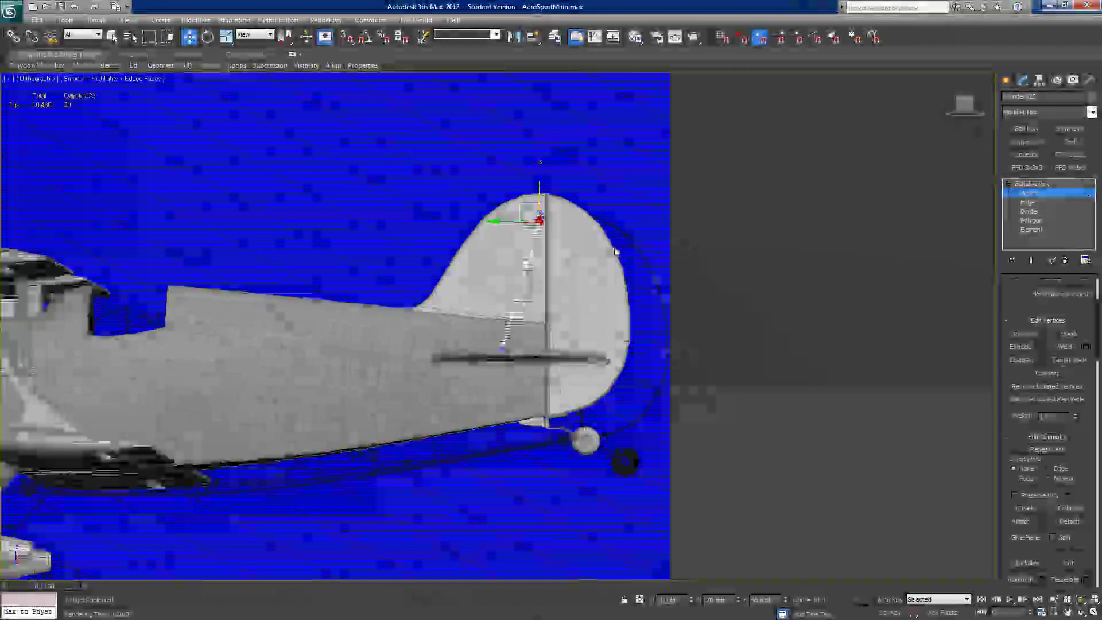
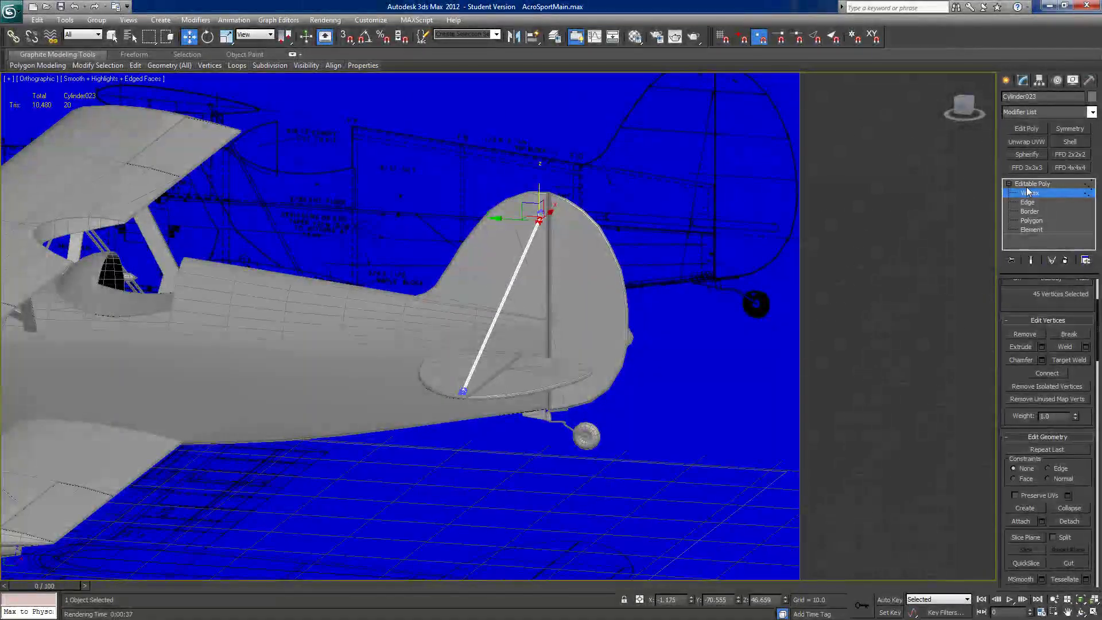
pyautogui.click(1029, 184)
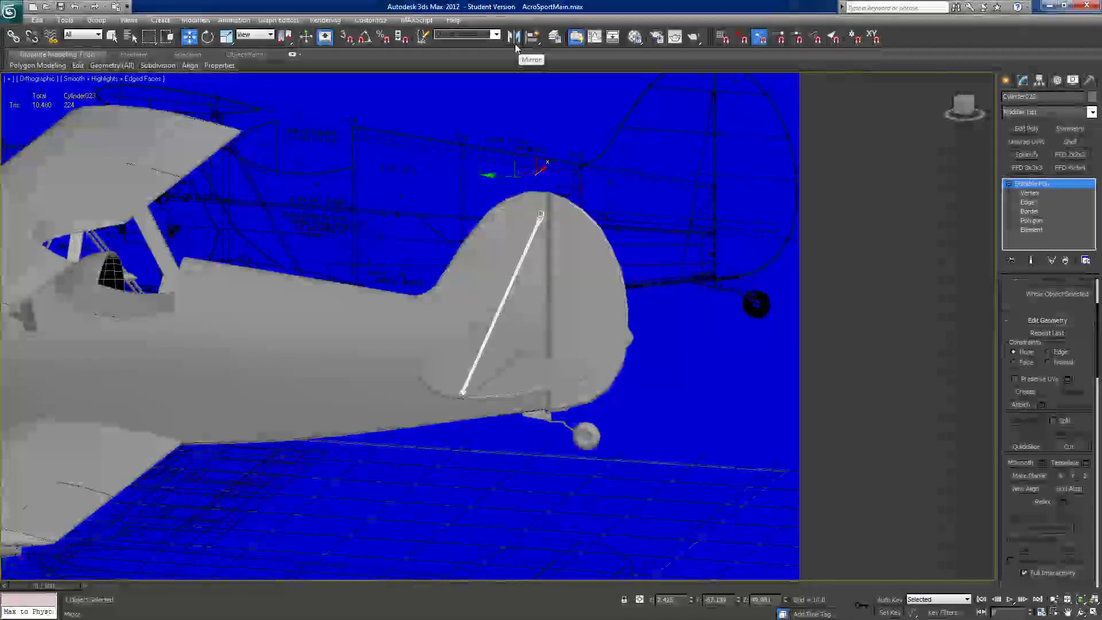
pyautogui.keyDown('alt'); pyautogui.moveTo(571, 141); pyautogui.dragTo(599, 144, button='middle'); pyautogui.keyUp('alt')
pyautogui.keyDown('alt'); pyautogui.moveTo(501, 260); pyautogui.dragTo(583, 261, button='middle'); pyautogui.keyUp('alt')
pyautogui.click(1039, 81)
pyautogui.click(1033, 153)
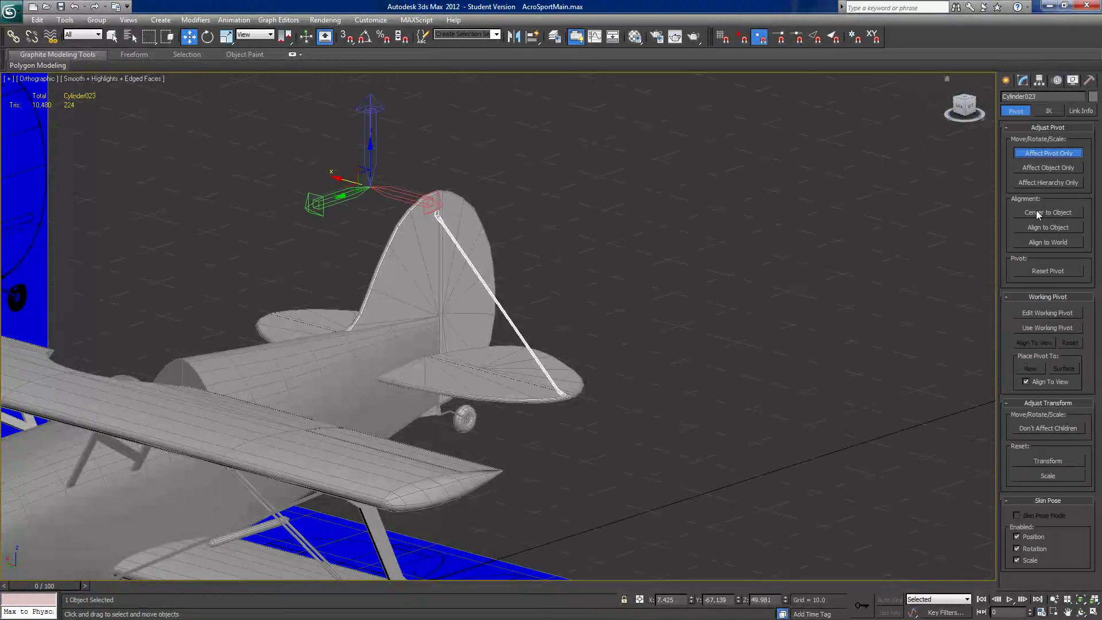
pyautogui.click(1038, 213)
pyautogui.click(1040, 154)
# - Mirror the tail brace on the Z axis as a copy with 0.0 offset, and lower the copy to about Z 31.865
pyautogui.keyDown('alt'); pyautogui.moveTo(632, 248); pyautogui.dragTo(523, 63, button='middle'); pyautogui.keyUp('alt')
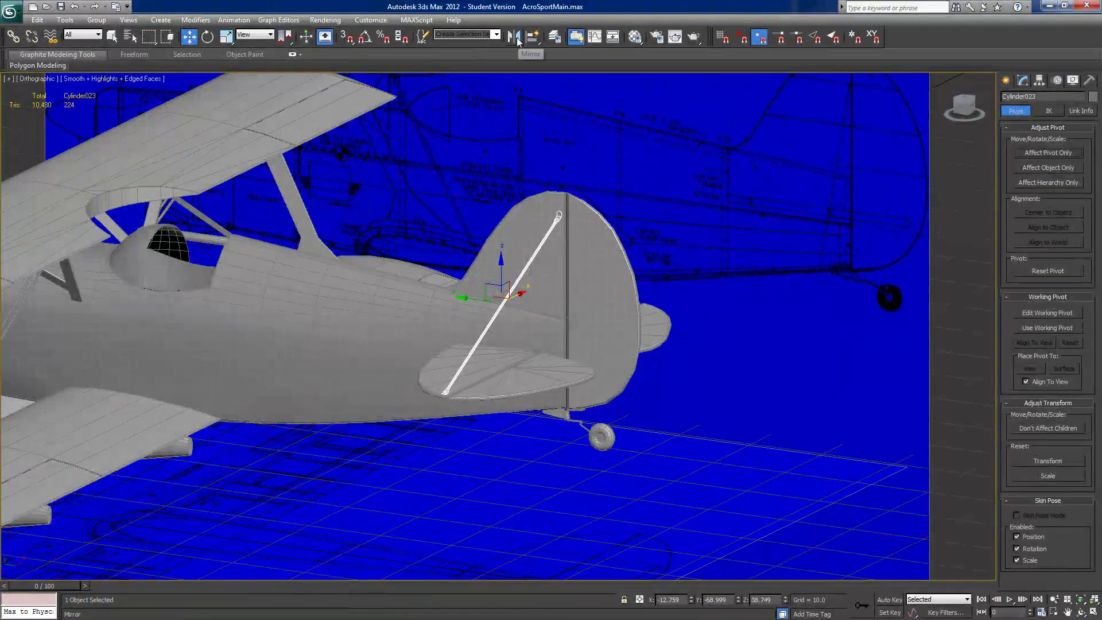
pyautogui.click(514, 37)
pyautogui.moveTo(537, 217); pyautogui.dragTo(716, 156)
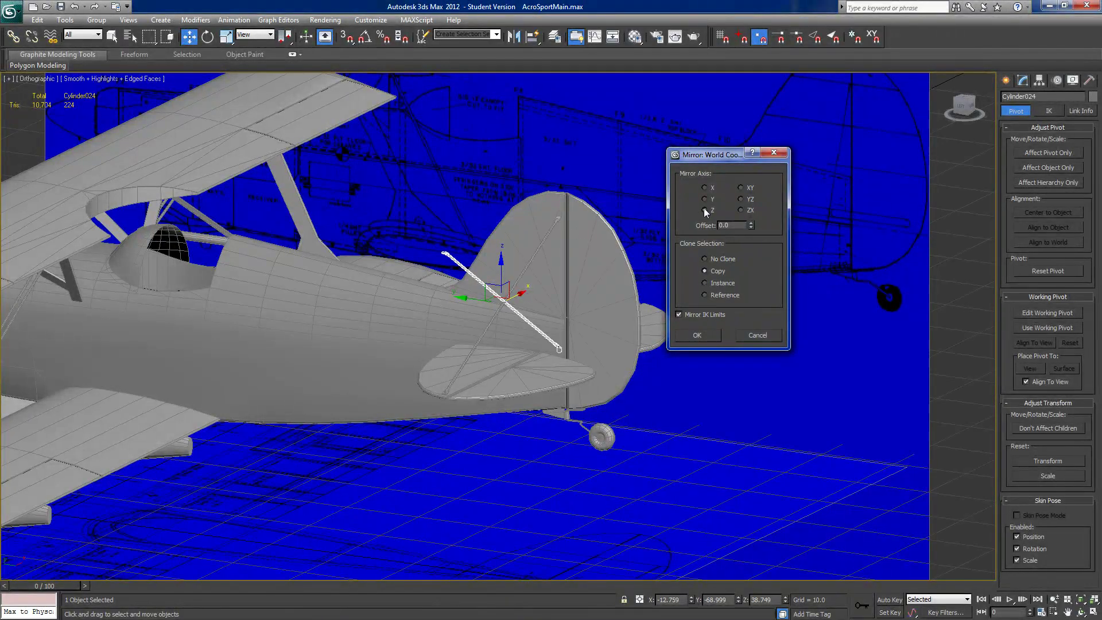
pyautogui.click(694, 337)
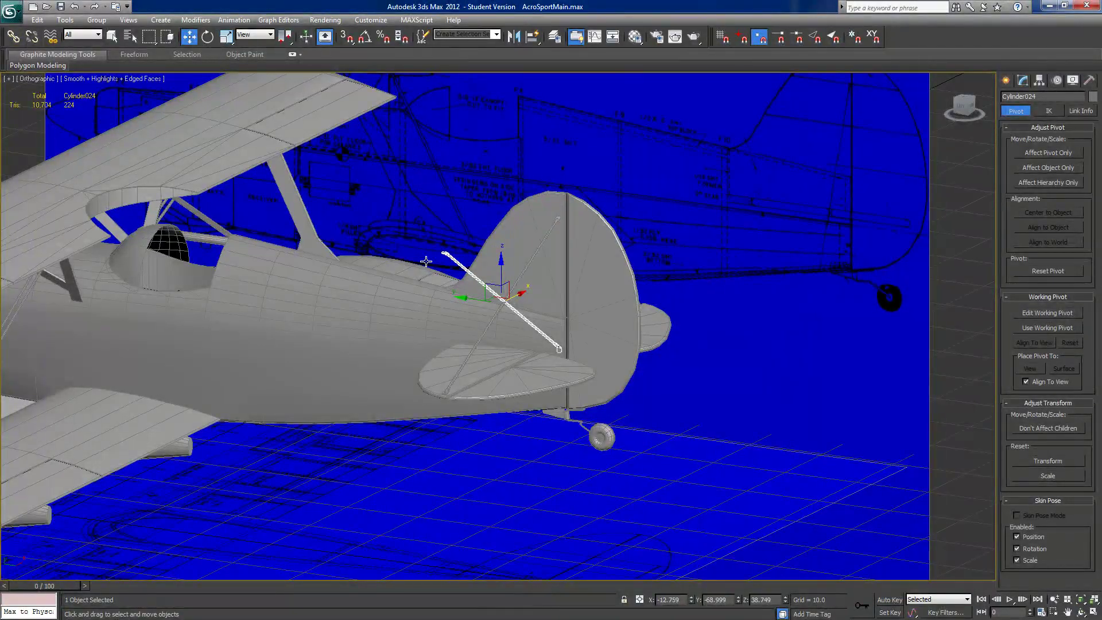
pyautogui.moveTo(501, 271); pyautogui.dragTo(497, 324)
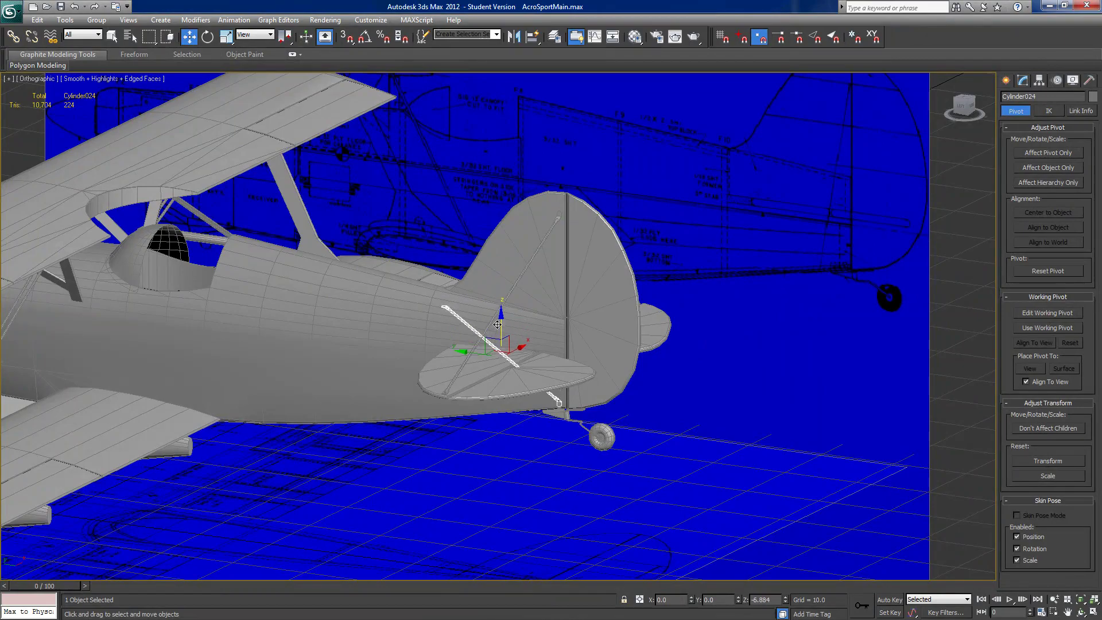
pyautogui.keyDown('alt'); pyautogui.moveTo(699, 323); pyautogui.dragTo(634, 310, button='middle'); pyautogui.keyUp('alt')
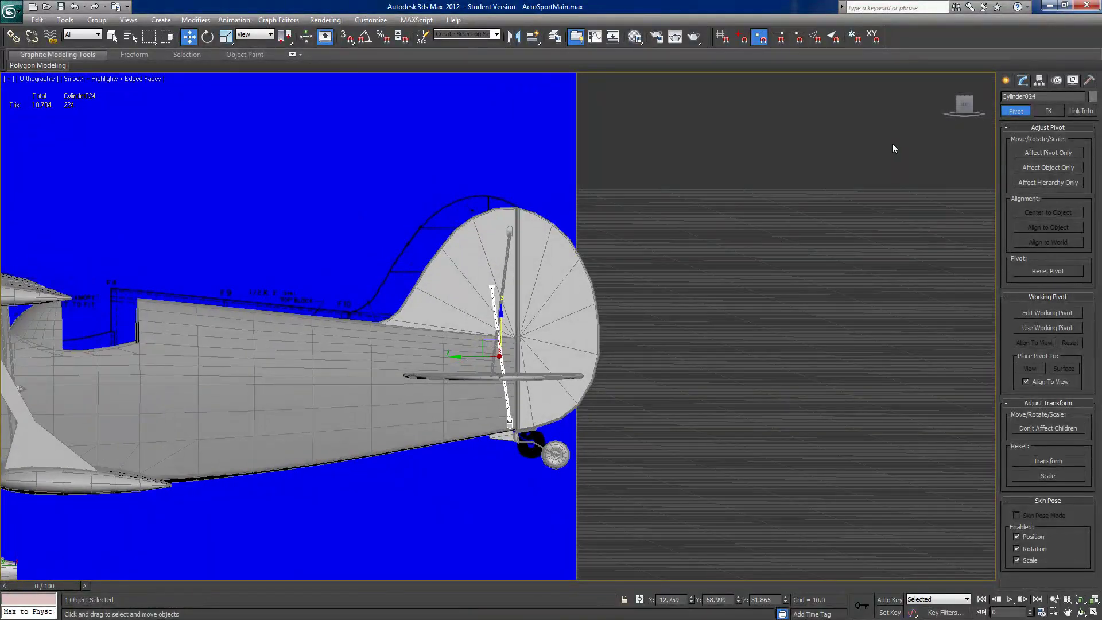
# - Try to mirror the lower tail brace on the Y axis in screen coordinates without cloning it, and undo the mirror
pyautogui.click(965, 107)
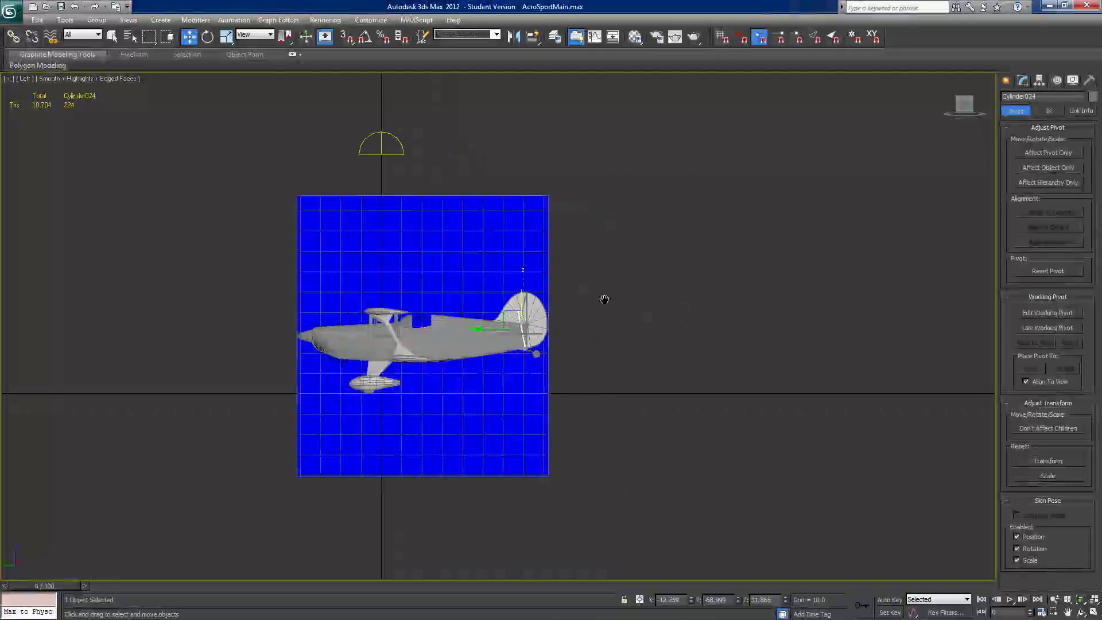
pyautogui.scroll(5, 597, 300)
pyautogui.click(515, 40)
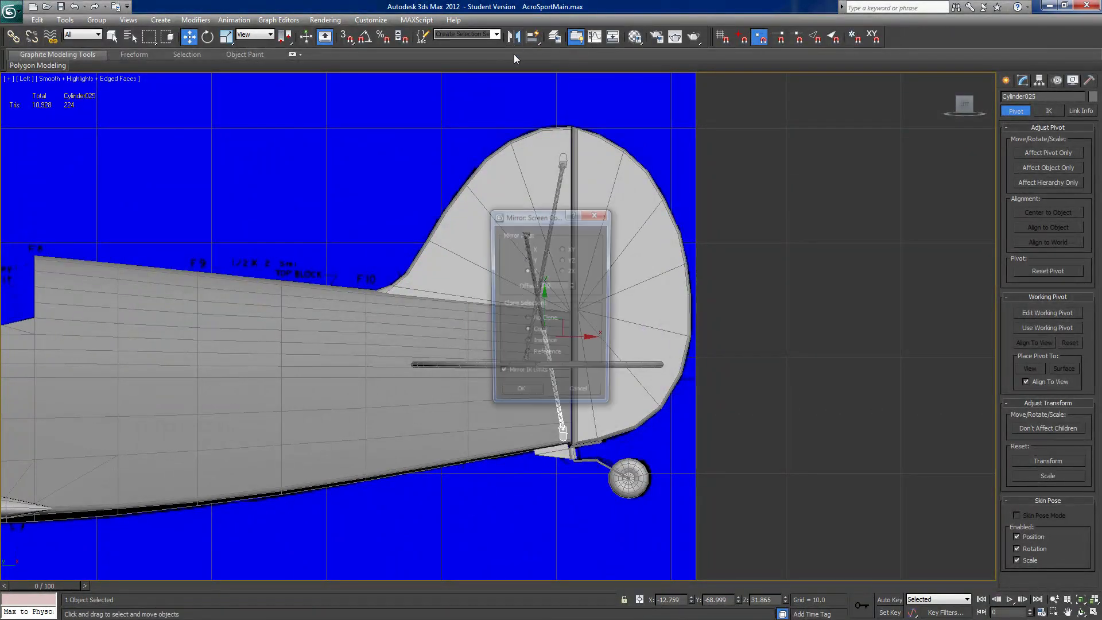
pyautogui.moveTo(540, 218); pyautogui.dragTo(835, 184)
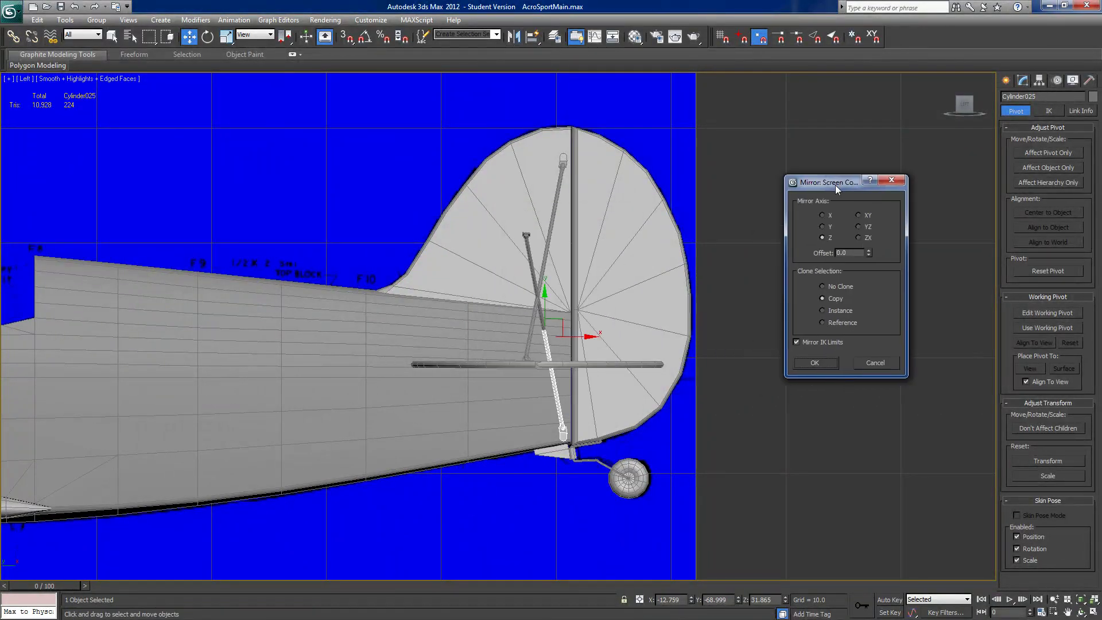
pyautogui.click(822, 286)
pyautogui.click(823, 227)
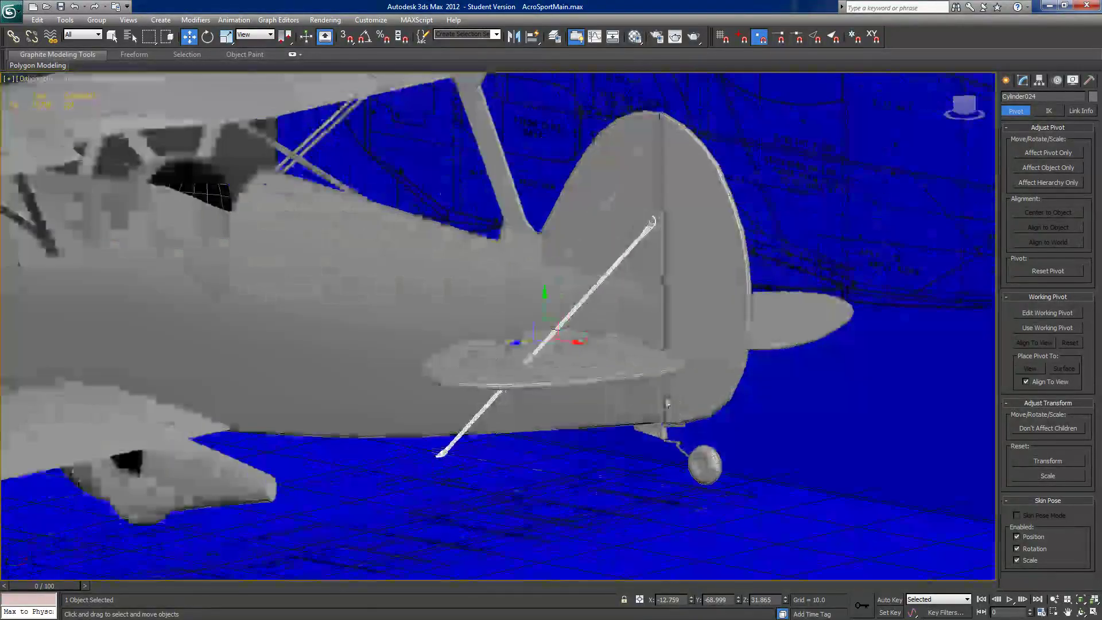
pyautogui.keyDown('alt'); pyautogui.moveTo(666, 399); pyautogui.dragTo(690, 392, button='middle'); pyautogui.keyUp('alt')
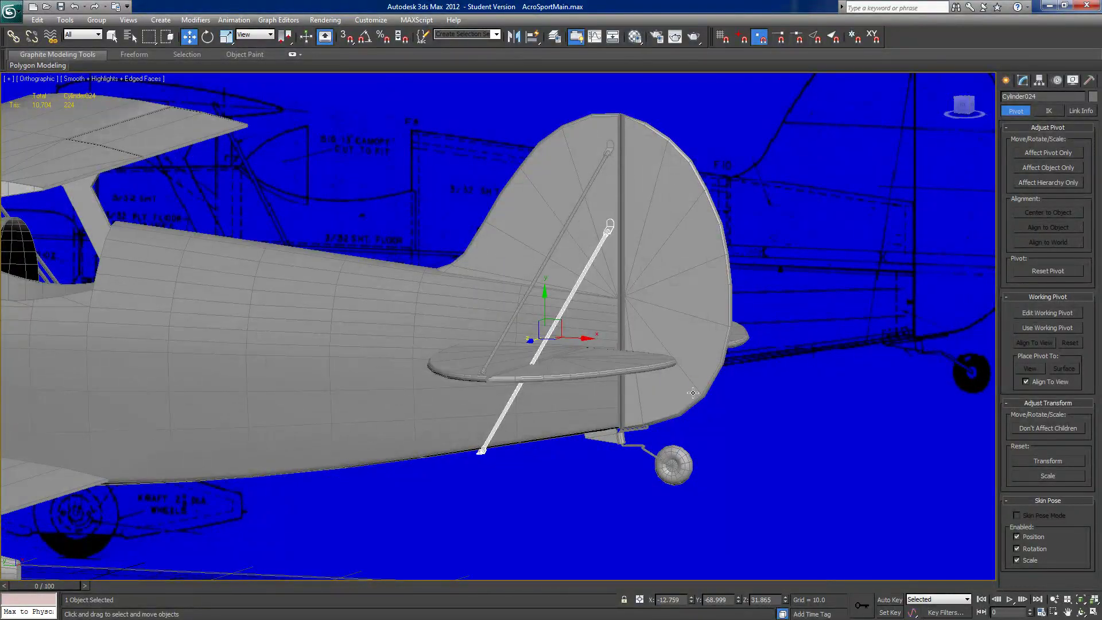
pyautogui.hotkey('ctrl', 'z')
pyautogui.keyDown('alt'); pyautogui.moveTo(679, 389); pyautogui.dragTo(703, 388, button='middle'); pyautogui.keyUp('alt')
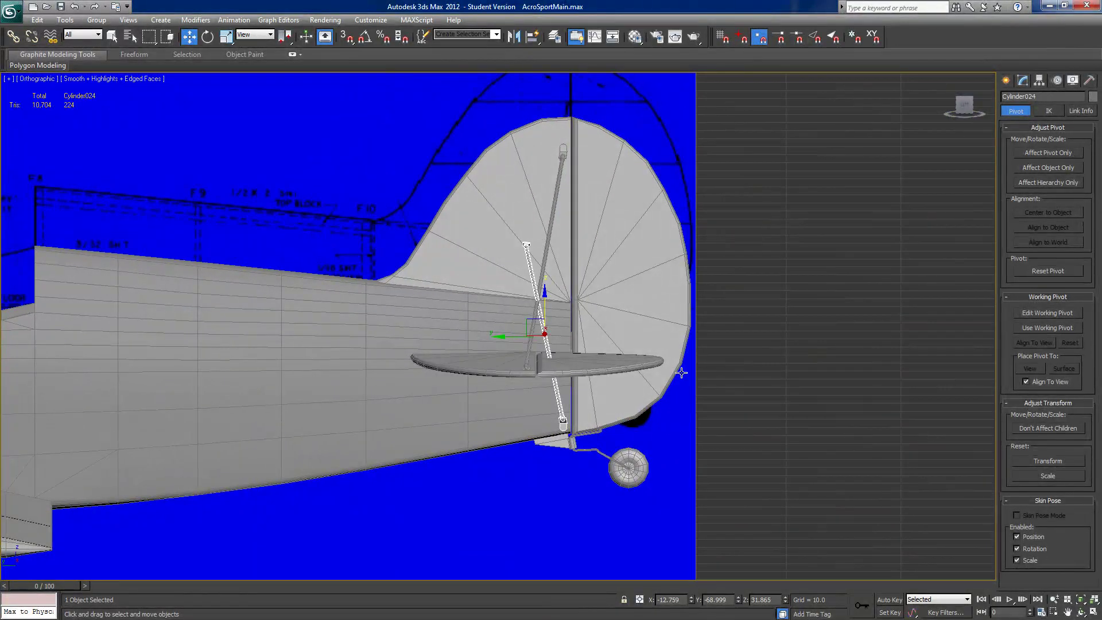
pyautogui.keyDown('alt'); pyautogui.moveTo(605, 311); pyautogui.dragTo(600, 310, button='middle'); pyautogui.keyUp('alt')
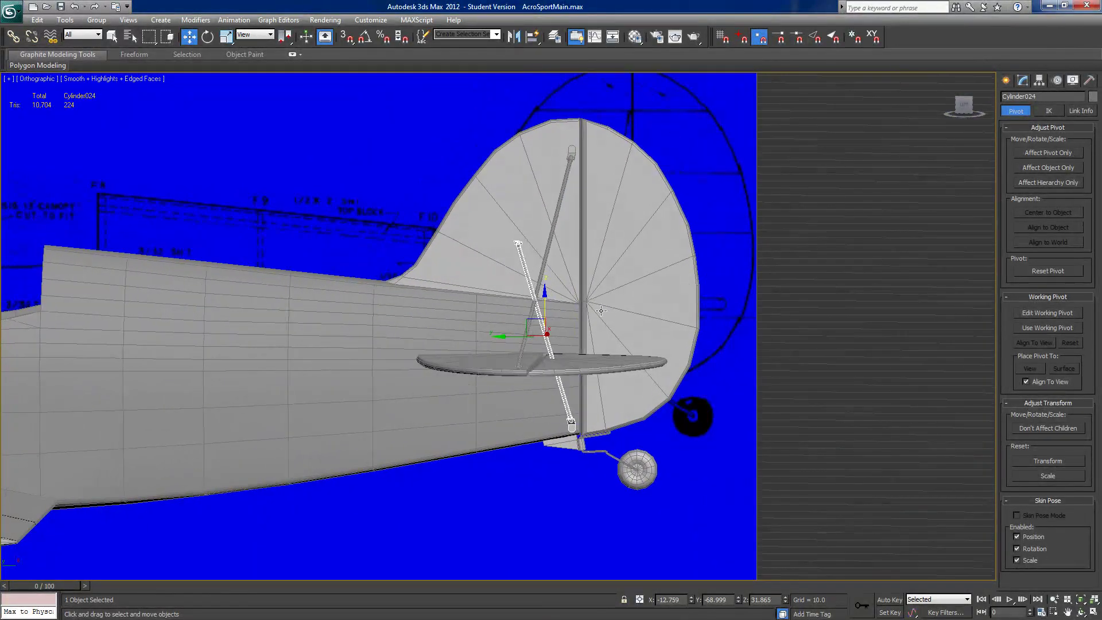
# - Mirror the lower tail brace on the Y axis in world coordinates with No Clone and 0.0 offset
pyautogui.click(513, 36)
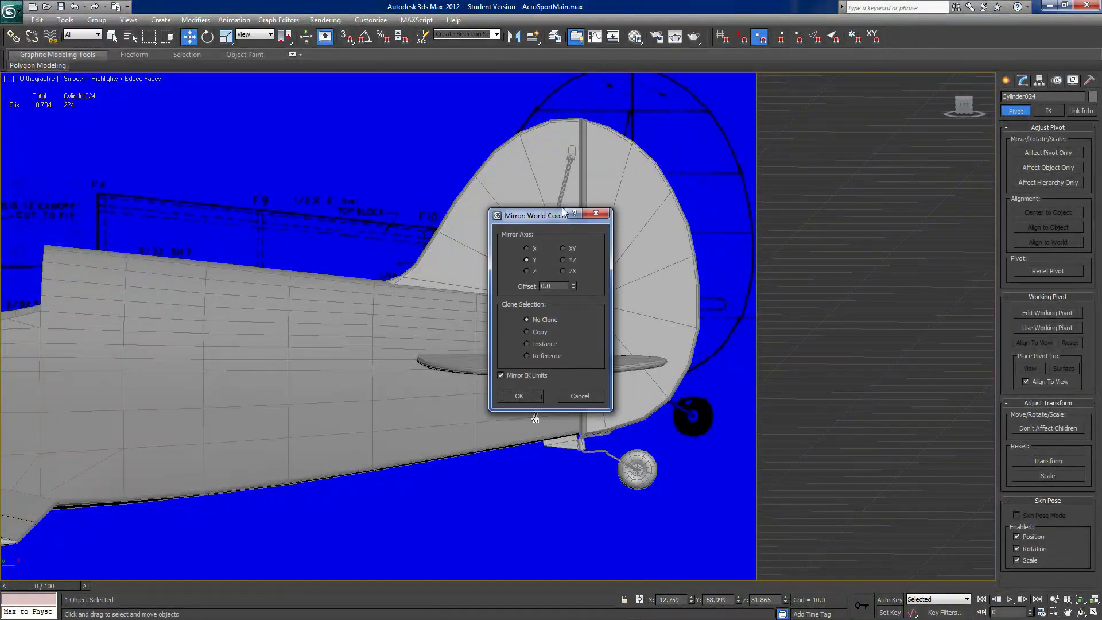
pyautogui.moveTo(557, 216); pyautogui.dragTo(812, 225)
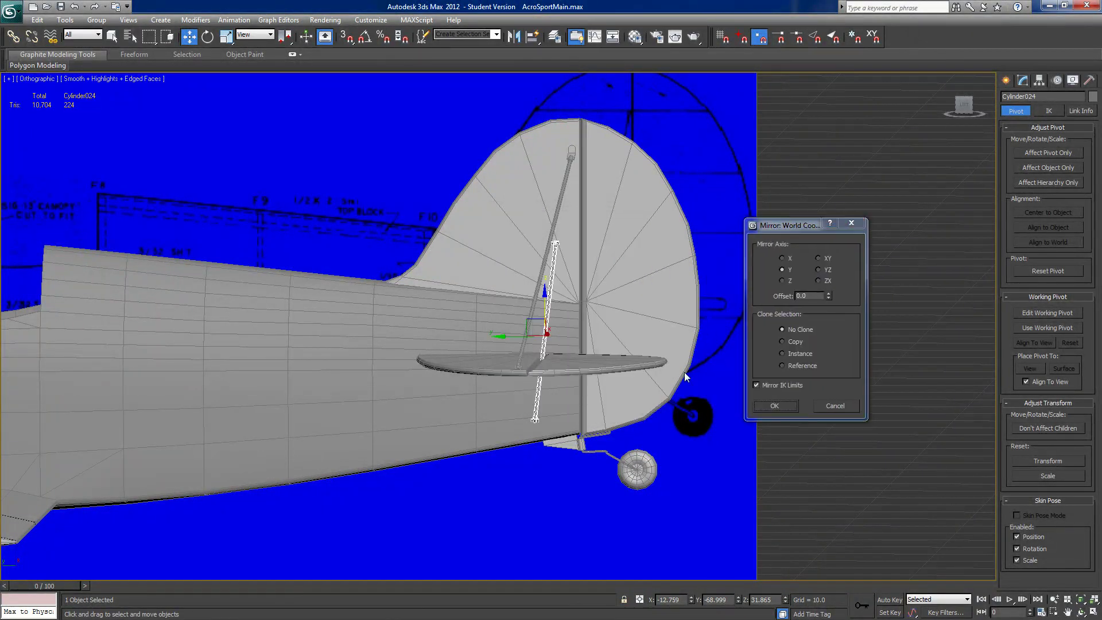
pyautogui.click(774, 404)
pyautogui.keyDown('alt'); pyautogui.moveTo(775, 404); pyautogui.dragTo(748, 413, button='middle'); pyautogui.keyUp('alt')
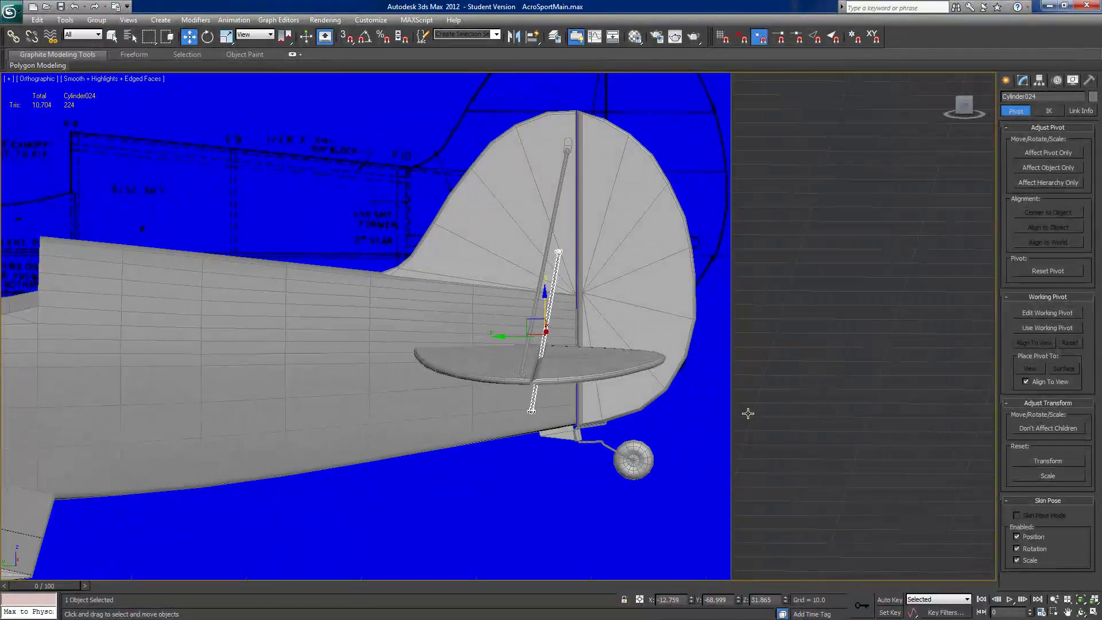
# - Move the lower tail brace under the tailplane to about X -13.178, Y -67.499, Z 31.171
pyautogui.click(207, 38)
pyautogui.keyDown('alt'); pyautogui.moveTo(218, 115); pyautogui.dragTo(179, 92, button='middle'); pyautogui.keyUp('alt')
pyautogui.press('w')
pyautogui.keyDown('alt'); pyautogui.moveTo(396, 287); pyautogui.dragTo(417, 306, button='middle'); pyautogui.keyUp('alt')
pyautogui.moveTo(572, 338); pyautogui.dragTo(568, 339)
pyautogui.keyDown('alt'); pyautogui.moveTo(568, 339); pyautogui.dragTo(677, 334, button='middle'); pyautogui.keyUp('alt')
pyautogui.moveTo(505, 335); pyautogui.dragTo(489, 336)
pyautogui.moveTo(528, 302); pyautogui.dragTo(503, 348)
pyautogui.keyDown('alt'); pyautogui.moveTo(502, 348); pyautogui.dragTo(546, 344, button='middle'); pyautogui.keyUp('alt')
pyautogui.moveTo(549, 348); pyautogui.dragTo(548, 348)
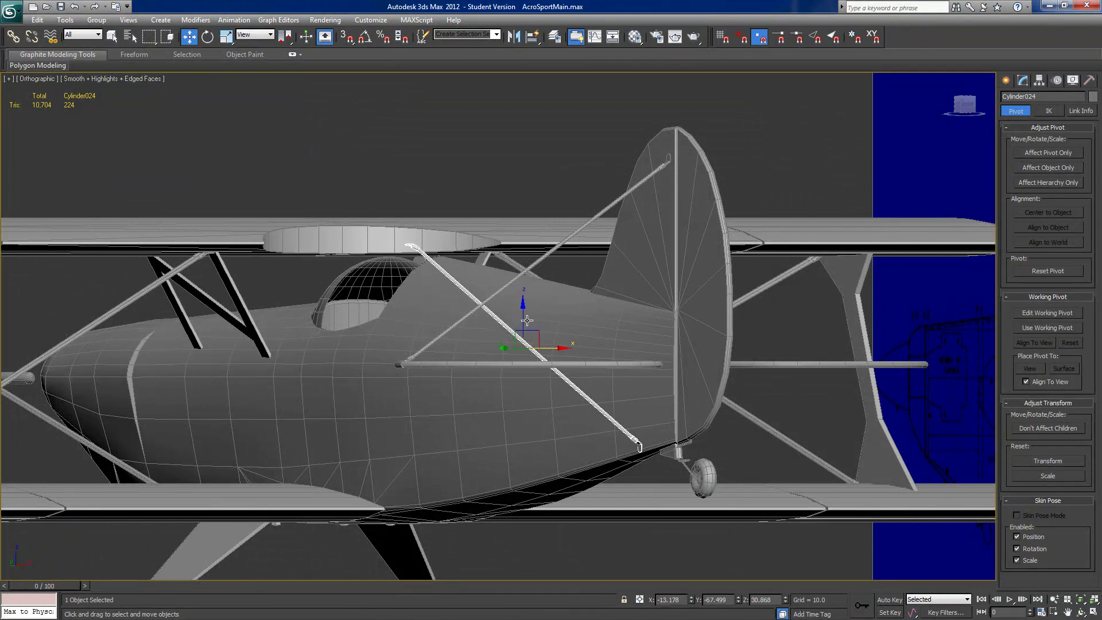
pyautogui.moveTo(525, 313); pyautogui.dragTo(525, 310)
pyautogui.keyDown('alt'); pyautogui.moveTo(525, 310); pyautogui.dragTo(604, 324, button='middle'); pyautogui.keyUp('alt')
pyautogui.keyDown('alt'); pyautogui.moveTo(492, 303); pyautogui.dragTo(477, 291, button='middle'); pyautogui.keyUp('alt')
pyautogui.moveTo(479, 333); pyautogui.dragTo(473, 296, button='middle')
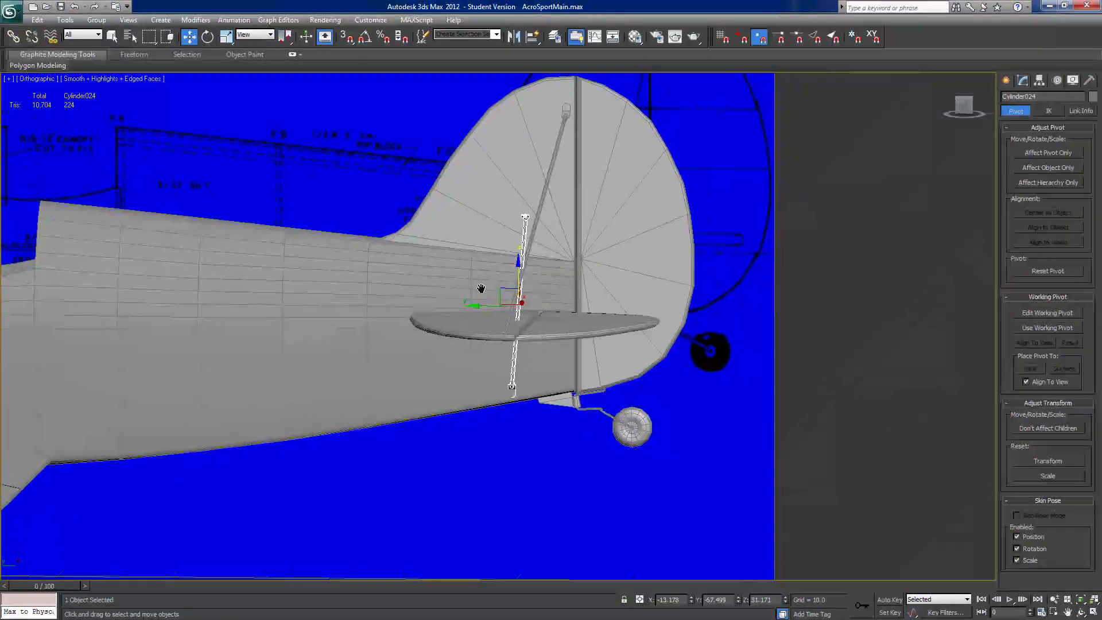
# - Select the 59 vertices of the lower brace's outer end and lower them to just beneath the tailplane, about Z 28.9
pyautogui.click(1024, 81)
pyautogui.click(1008, 183)
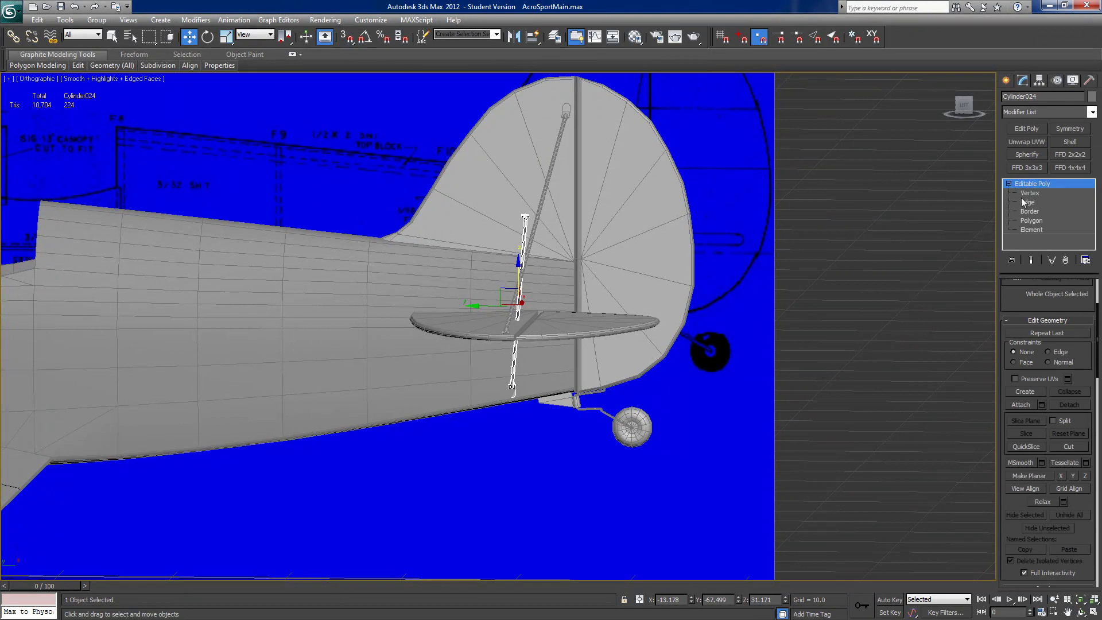
pyautogui.click(1029, 193)
pyautogui.keyDown('alt'); pyautogui.moveTo(546, 329); pyautogui.dragTo(357, 287, button='middle'); pyautogui.keyUp('alt')
pyautogui.moveTo(338, 248); pyautogui.dragTo(404, 179)
pyautogui.keyDown('alt'); pyautogui.moveTo(343, 304); pyautogui.dragTo(288, 289, button='middle'); pyautogui.keyUp('alt')
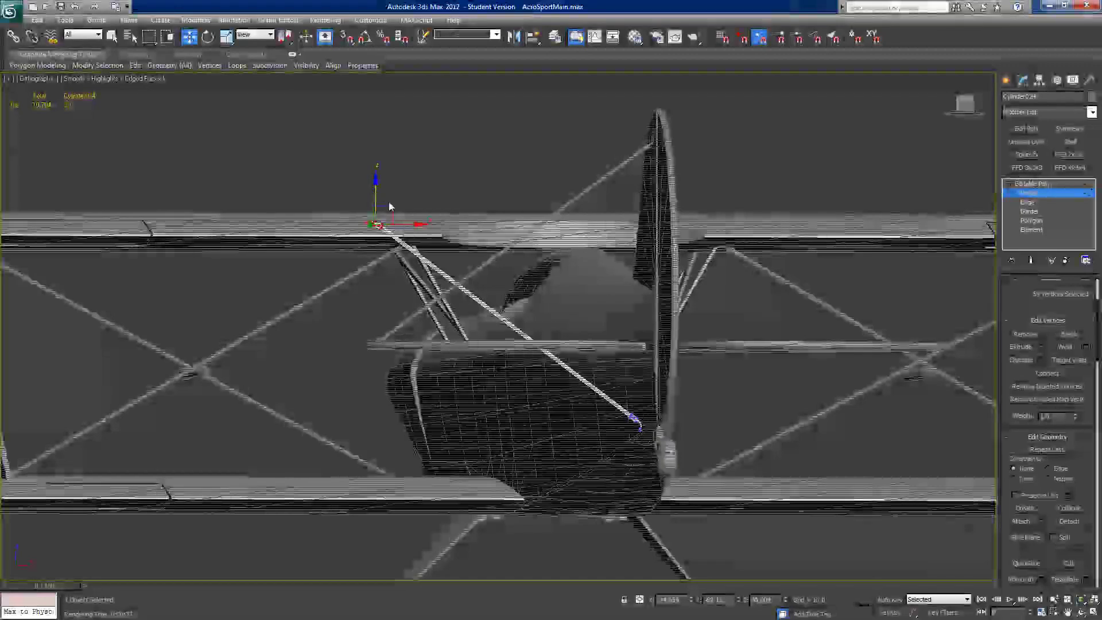
pyautogui.moveTo(389, 205); pyautogui.dragTo(395, 313)
pyautogui.rightClick(395, 313)
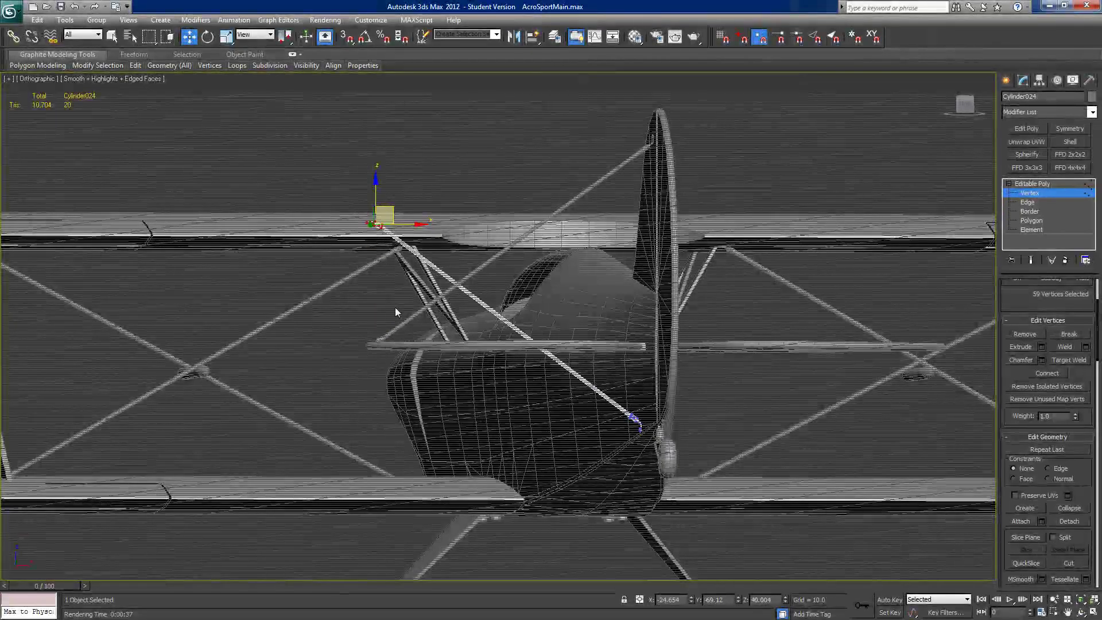
pyautogui.moveTo(379, 200); pyautogui.dragTo(375, 319)
pyautogui.keyDown('alt'); pyautogui.moveTo(375, 319); pyautogui.dragTo(349, 319, button='middle'); pyautogui.keyUp('alt')
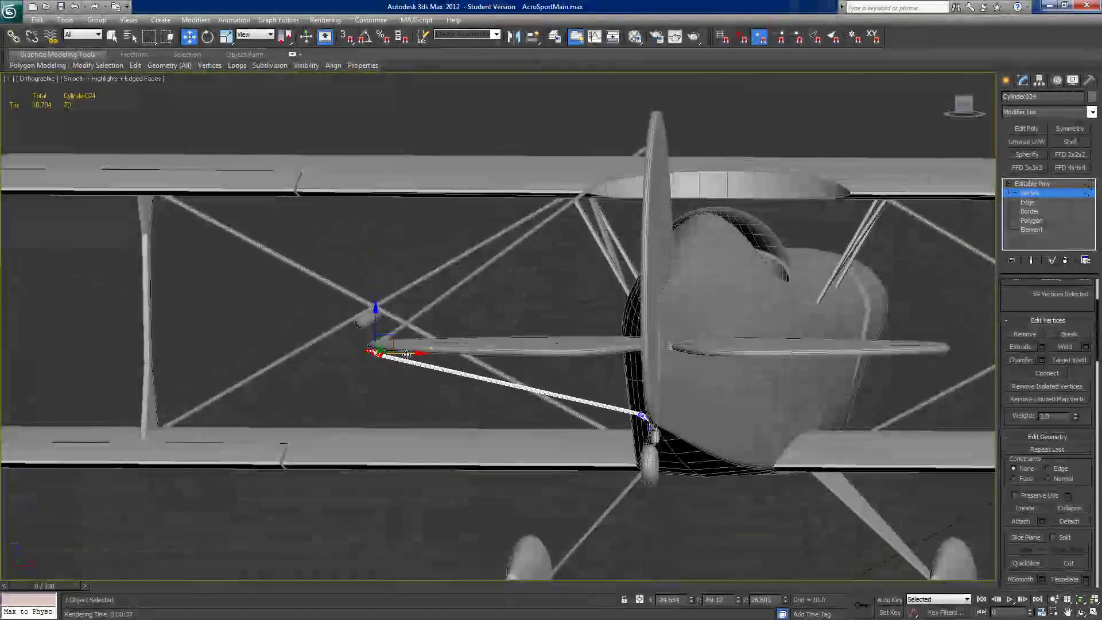
pyautogui.moveTo(412, 353); pyautogui.dragTo(419, 354)
# - Rotate the outer end fitting's 59 vertices to follow the lower brace's new slope
pyautogui.keyDown('alt'); pyautogui.moveTo(419, 354); pyautogui.dragTo(385, 313, button='middle'); pyautogui.keyUp('alt')
pyautogui.press('e')
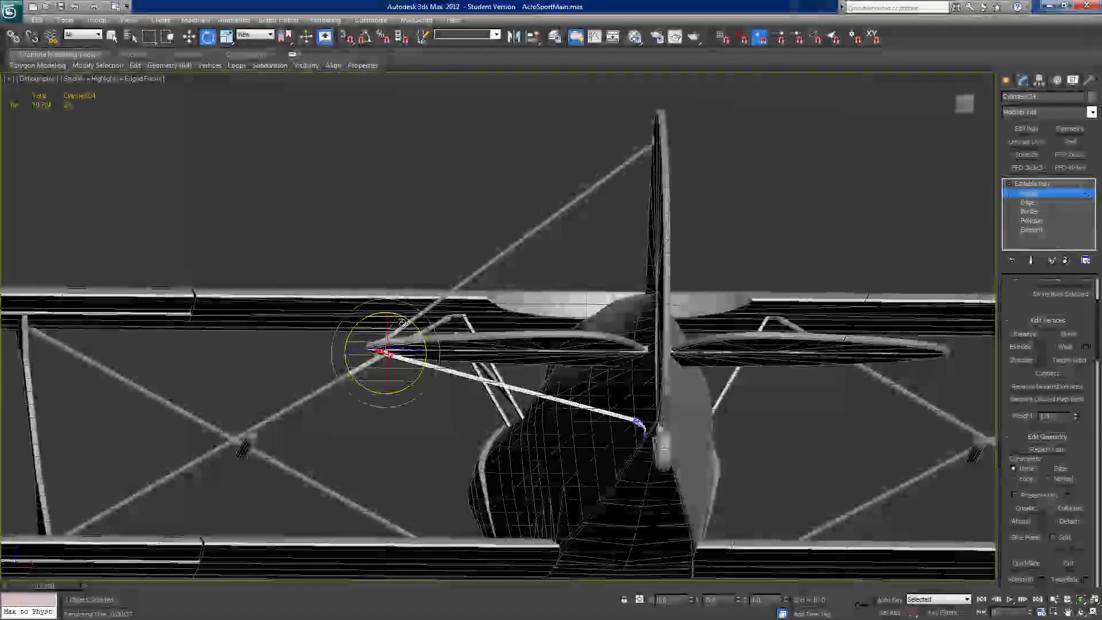
pyautogui.moveTo(398, 314); pyautogui.dragTo(401, 315)
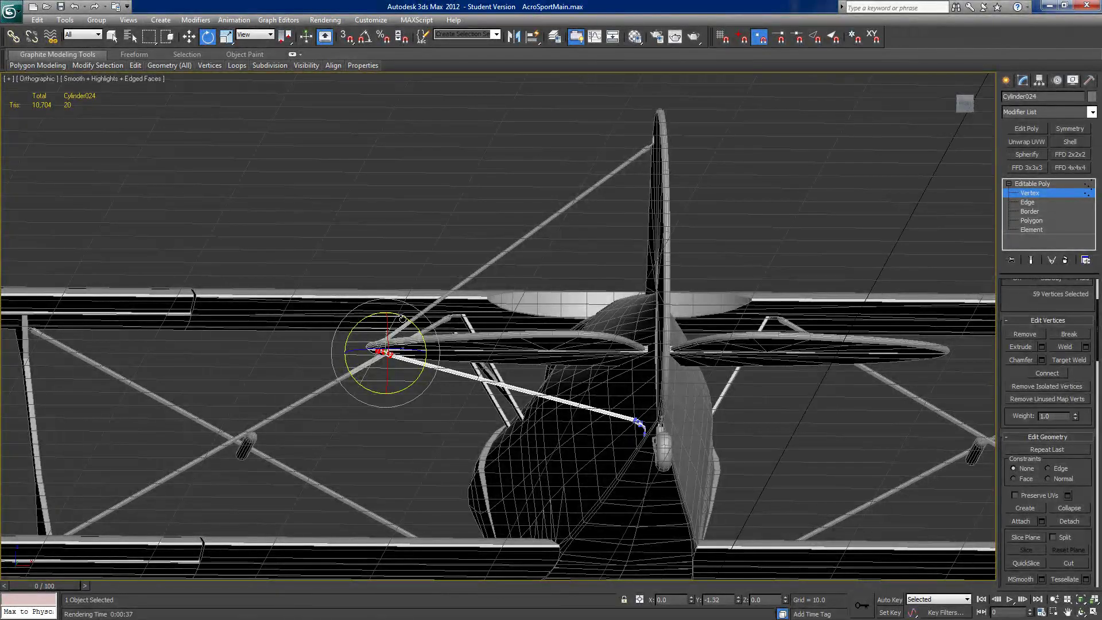
pyautogui.click(964, 105)
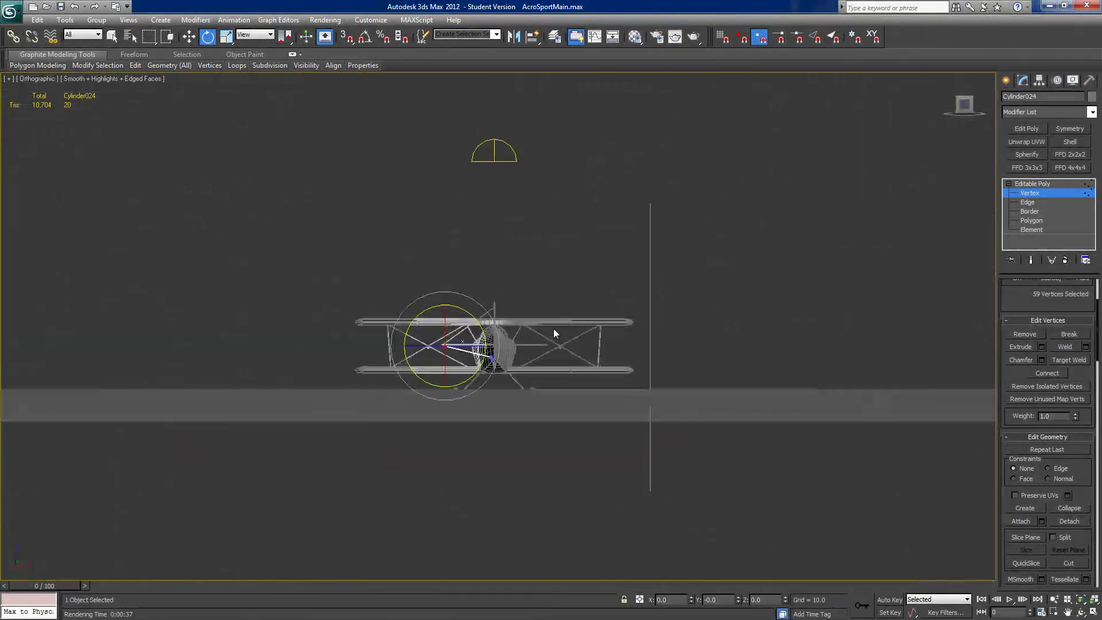
pyautogui.scroll(9, 502, 324)
pyautogui.moveTo(398, 359); pyautogui.dragTo(765, 269, button='middle')
pyautogui.moveTo(326, 381); pyautogui.dragTo(583, 330, button='middle')
pyautogui.scroll(3, 580, 335)
pyautogui.moveTo(608, 327); pyautogui.dragTo(602, 319)
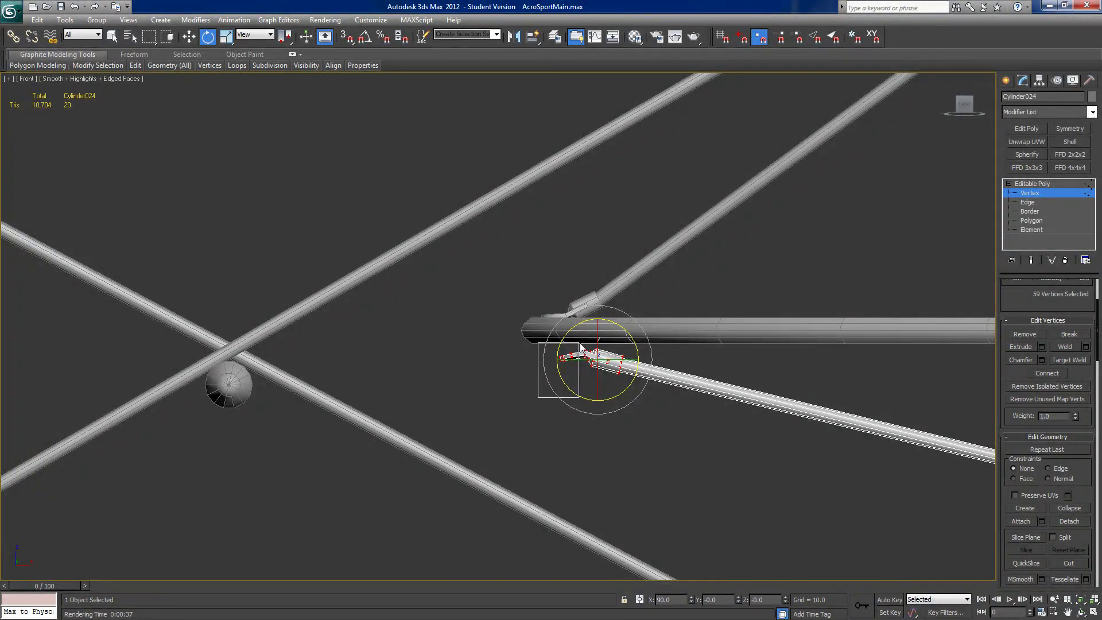
# - Rotate the outer tab's 15 vertices about -15 degrees around Z and move the whole outer end to about X -24.144, Z 28.982
pyautogui.moveTo(588, 337); pyautogui.dragTo(592, 322)
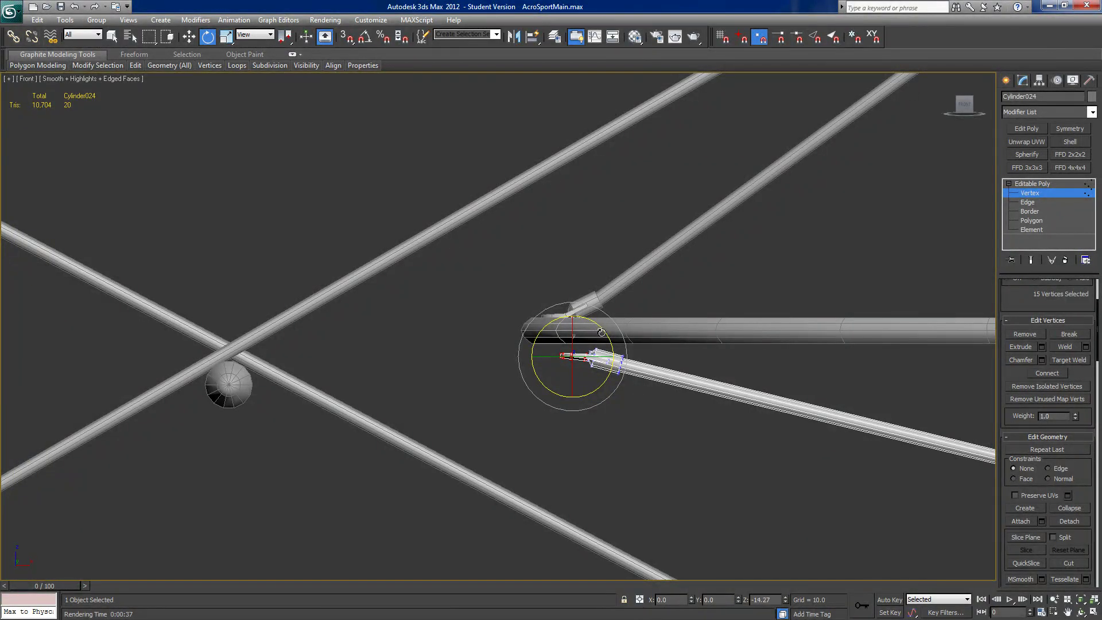
pyautogui.moveTo(601, 332); pyautogui.dragTo(601, 331)
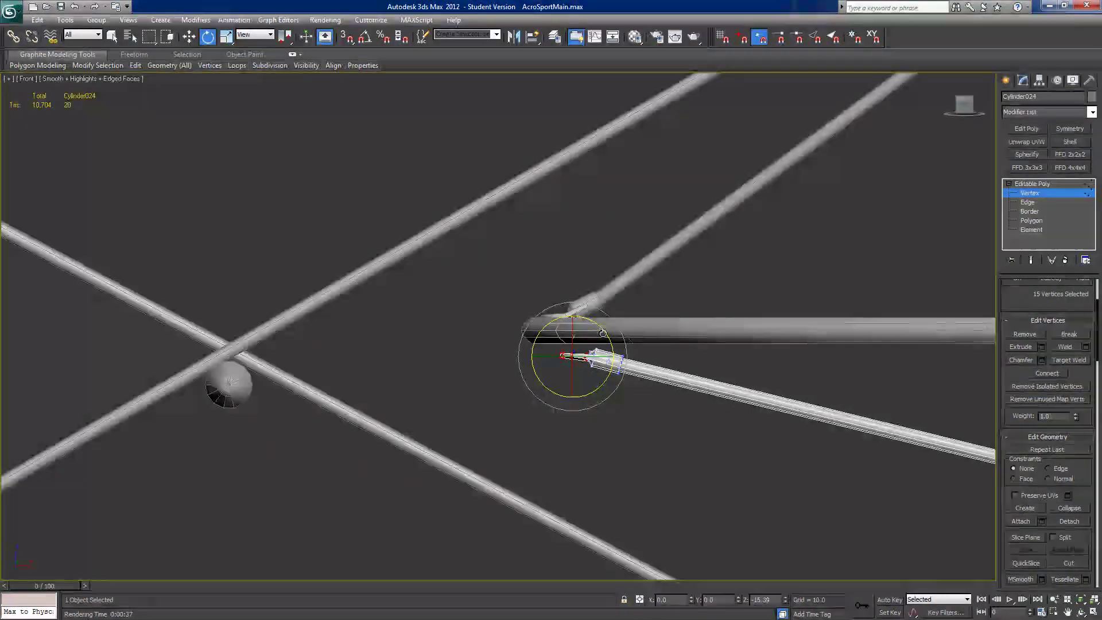
pyautogui.click(188, 38)
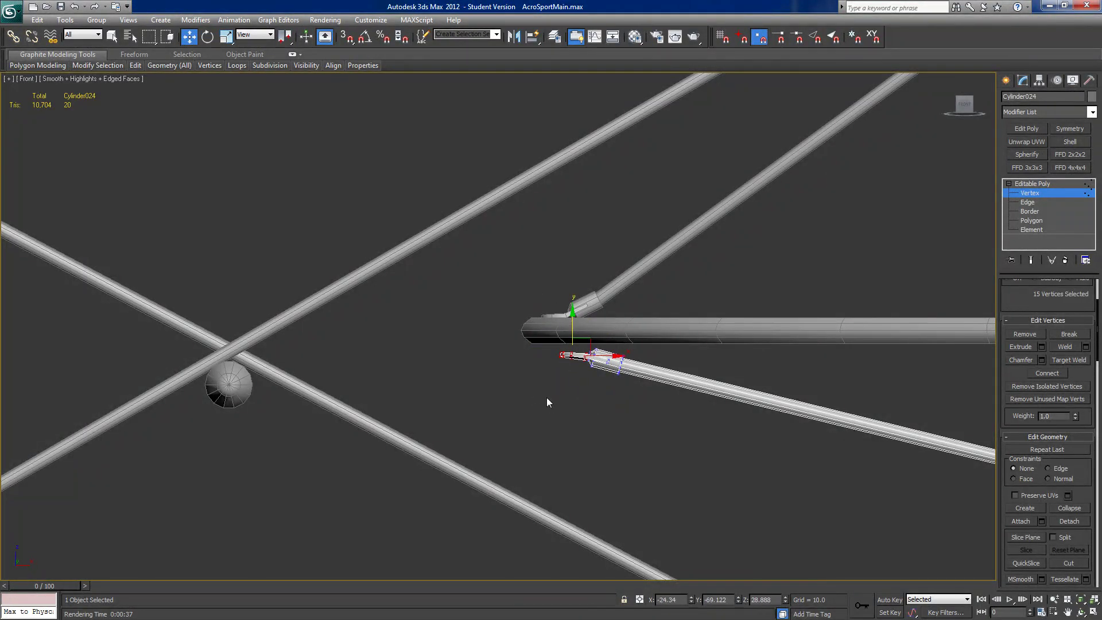
pyautogui.moveTo(652, 347); pyautogui.dragTo(597, 332)
pyautogui.keyDown('alt'); pyautogui.moveTo(597, 331); pyautogui.dragTo(597, 312, button='middle'); pyautogui.keyUp('alt')
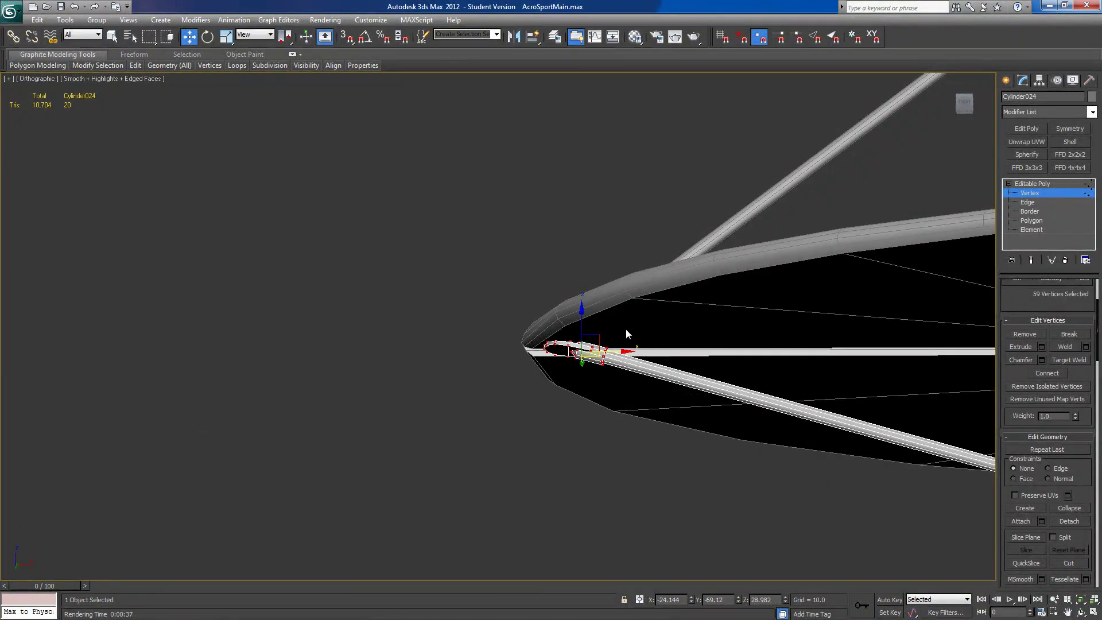
# - Shift the outer fitting's 45 vertices, excluding the tab, to about X -23.755, and move the whole outer end to about Y -67.4
pyautogui.moveTo(576, 371); pyautogui.dragTo(571, 371)
pyautogui.moveTo(570, 377)
pyautogui.keyDown('alt'); pyautogui.mouseDown(button='middle')
pyautogui.moveTo(572, 352)
pyautogui.moveTo(584, 368)
pyautogui.moveTo(568, 369)
pyautogui.moveTo(565, 442)
pyautogui.moveTo(551, 475)
pyautogui.moveTo(699, 460)
pyautogui.moveTo(776, 425)
pyautogui.moveTo(787, 440)
pyautogui.moveTo(578, 433)
pyautogui.moveTo(613, 386)
pyautogui.mouseUp(button='middle'); pyautogui.keyUp('alt')
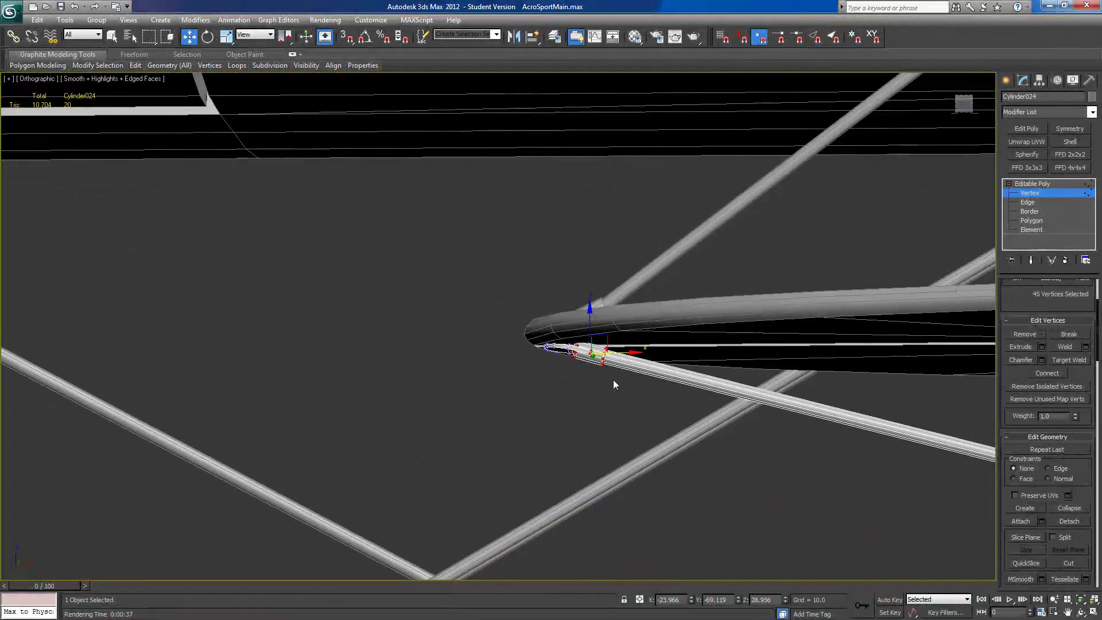
pyautogui.moveTo(607, 332); pyautogui.dragTo(615, 334)
pyautogui.keyDown('alt'); pyautogui.moveTo(615, 334); pyautogui.dragTo(566, 352, button='middle'); pyautogui.keyUp('alt')
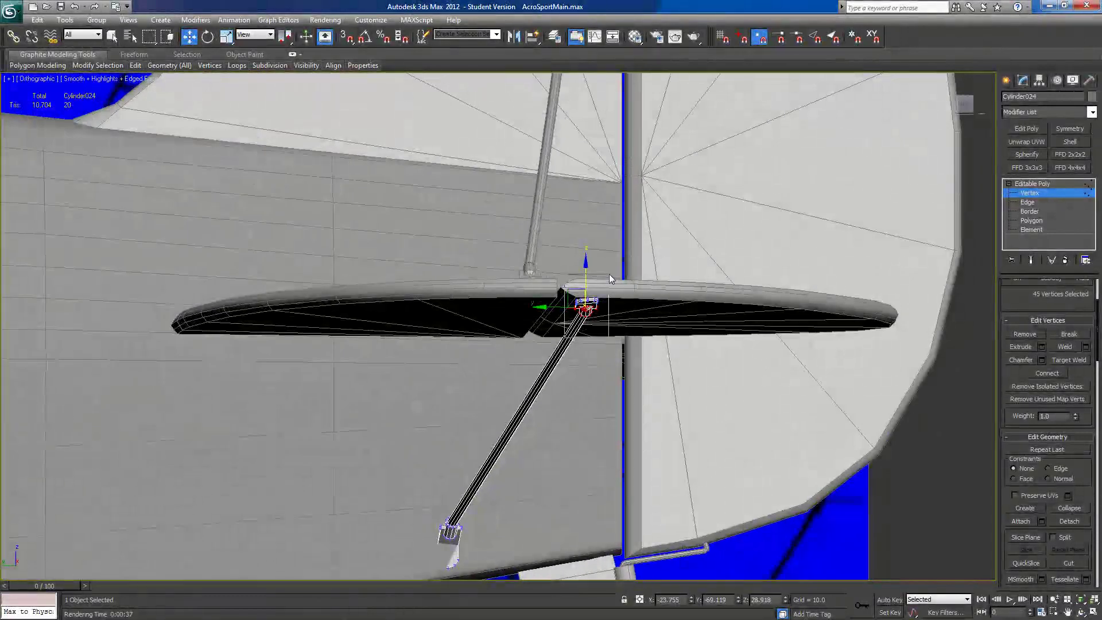
pyautogui.moveTo(554, 305); pyautogui.dragTo(493, 298)
pyautogui.moveTo(494, 298)
pyautogui.keyDown('alt'); pyautogui.mouseDown(button='middle')
pyautogui.moveTo(505, 310)
pyautogui.moveTo(492, 301)
pyautogui.mouseUp(button='middle'); pyautogui.keyUp('alt')
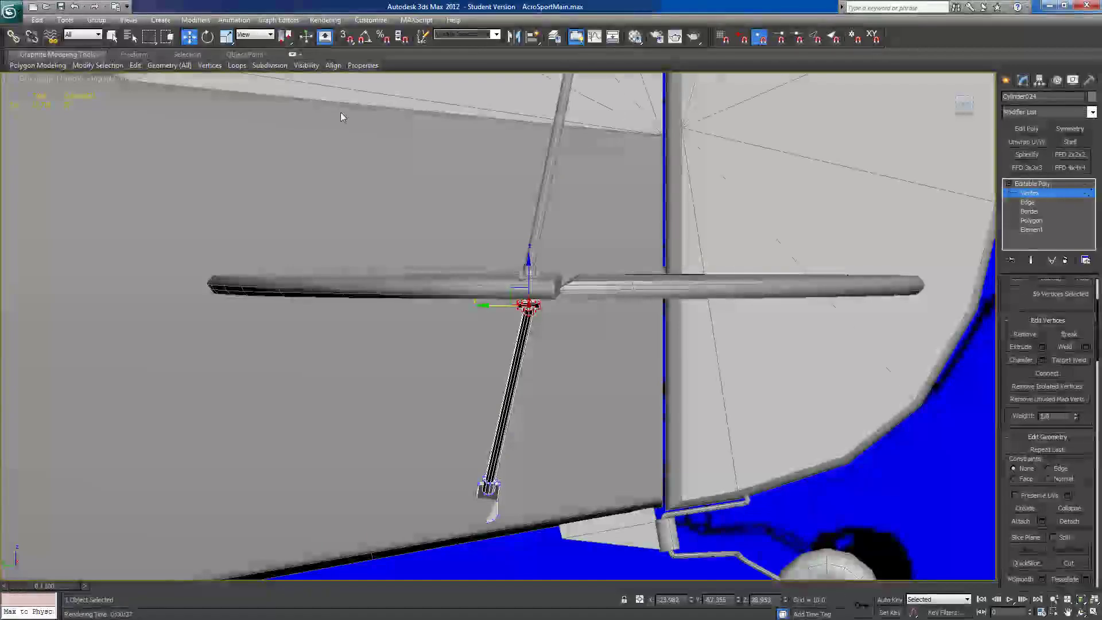
# - Rotate the 59 vertices of the lower brace's inner end fitting to match the brace's slope and shift them slightly outward along X
pyautogui.click(208, 37)
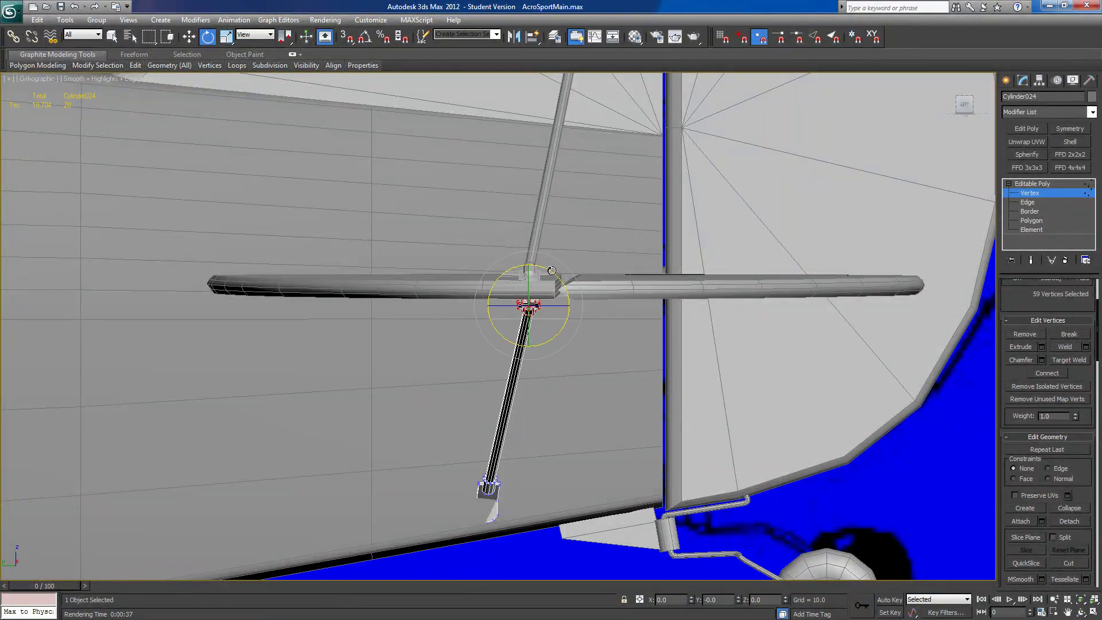
pyautogui.moveTo(557, 274)
pyautogui.keyDown('alt'); pyautogui.mouseDown(button='middle')
pyautogui.moveTo(447, 269)
pyautogui.moveTo(514, 258)
pyautogui.moveTo(573, 268)
pyautogui.moveTo(573, 287)
pyautogui.mouseUp(button='middle'); pyautogui.keyUp('alt')
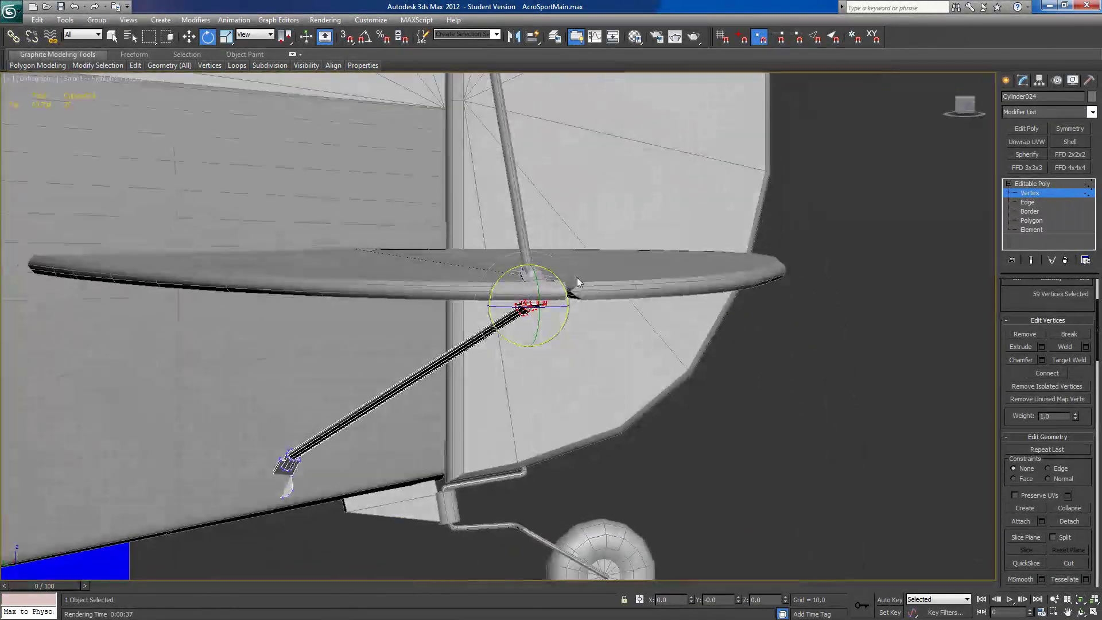
pyautogui.keyDown('alt'); pyautogui.moveTo(366, 448); pyautogui.dragTo(646, 408, button='middle'); pyautogui.keyUp('alt')
pyautogui.moveTo(643, 405); pyautogui.dragTo(627, 425)
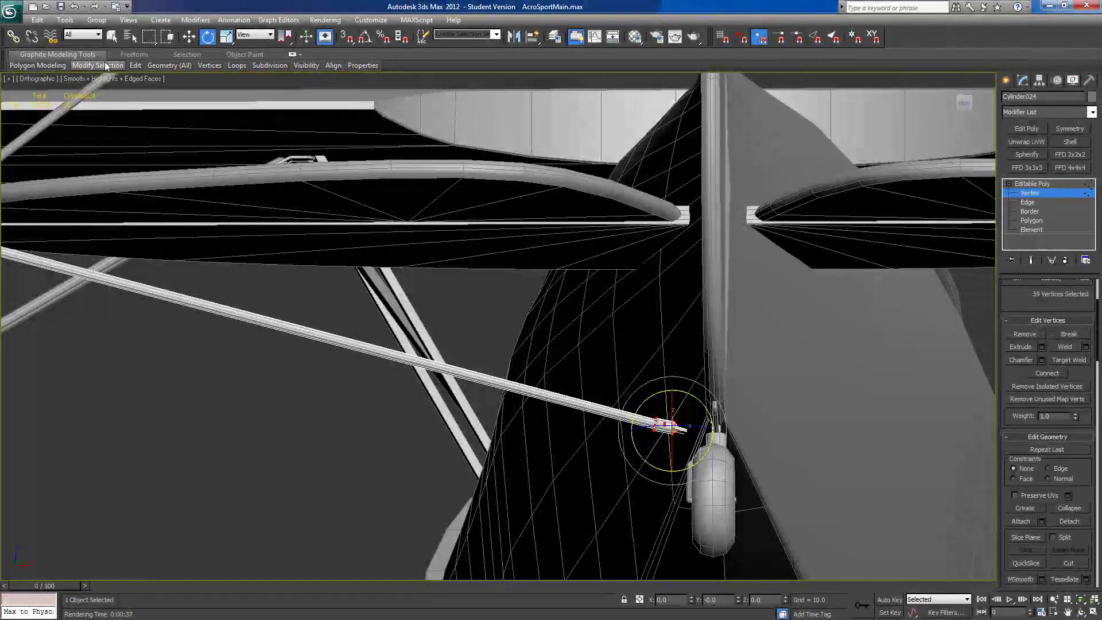
pyautogui.click(190, 38)
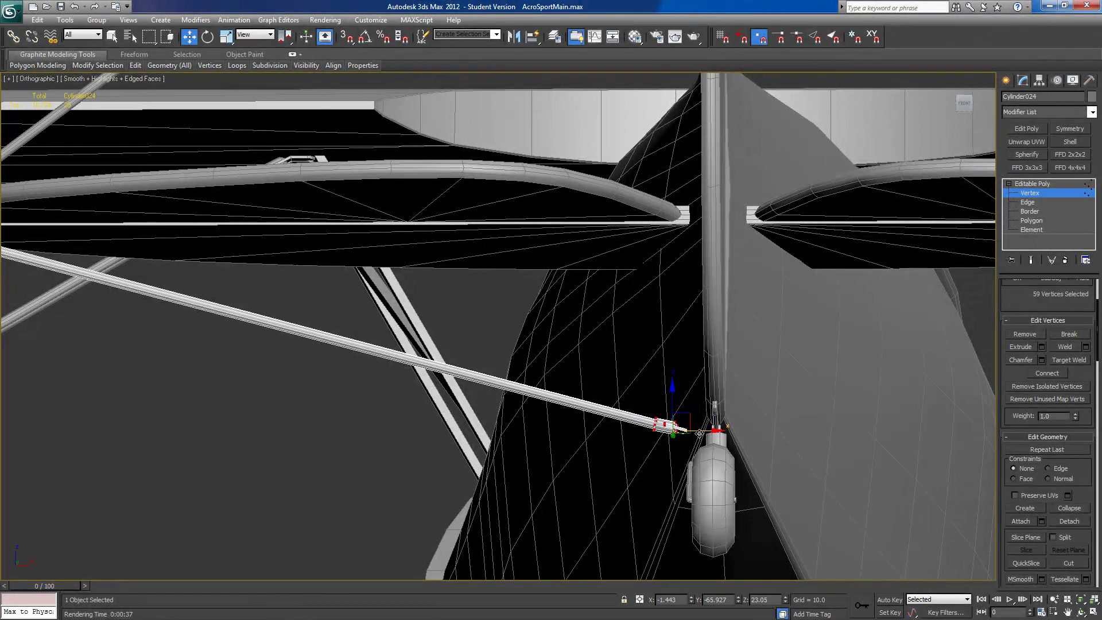
pyautogui.moveTo(699, 434); pyautogui.dragTo(686, 432)
pyautogui.keyDown('alt'); pyautogui.moveTo(687, 433); pyautogui.dragTo(645, 481, button='middle'); pyautogui.keyUp('alt')
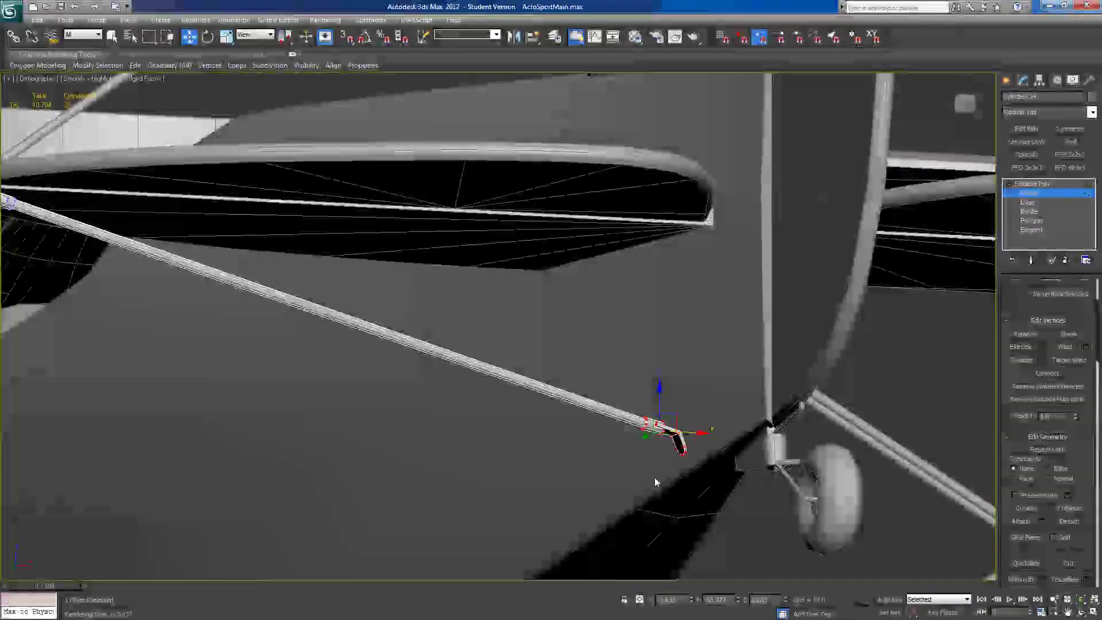
# - Shift the lower brace's inner tab by moving its 10 lower vertices about -0.16 along X, and its 6 lowest vertices about -0.11 along X
pyautogui.moveTo(666, 471); pyautogui.dragTo(701, 443)
pyautogui.moveTo(701, 443)
pyautogui.keyDown('alt'); pyautogui.mouseDown(button='middle')
pyautogui.moveTo(717, 449)
pyautogui.moveTo(699, 450)
pyautogui.mouseUp(button='middle'); pyautogui.keyUp('alt')
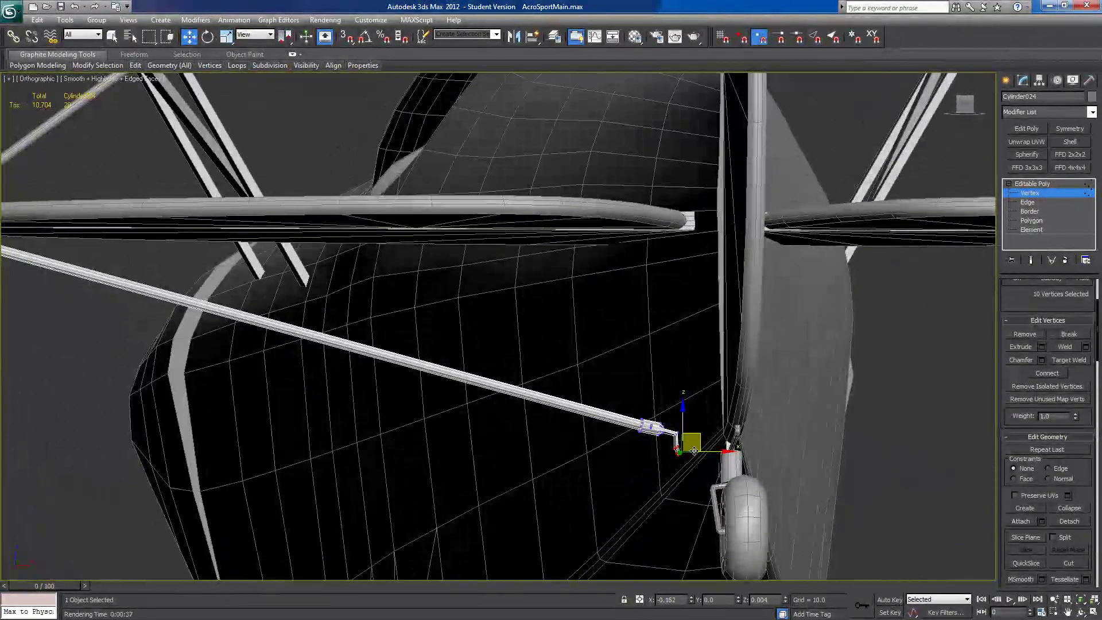
pyautogui.moveTo(667, 477); pyautogui.dragTo(697, 450)
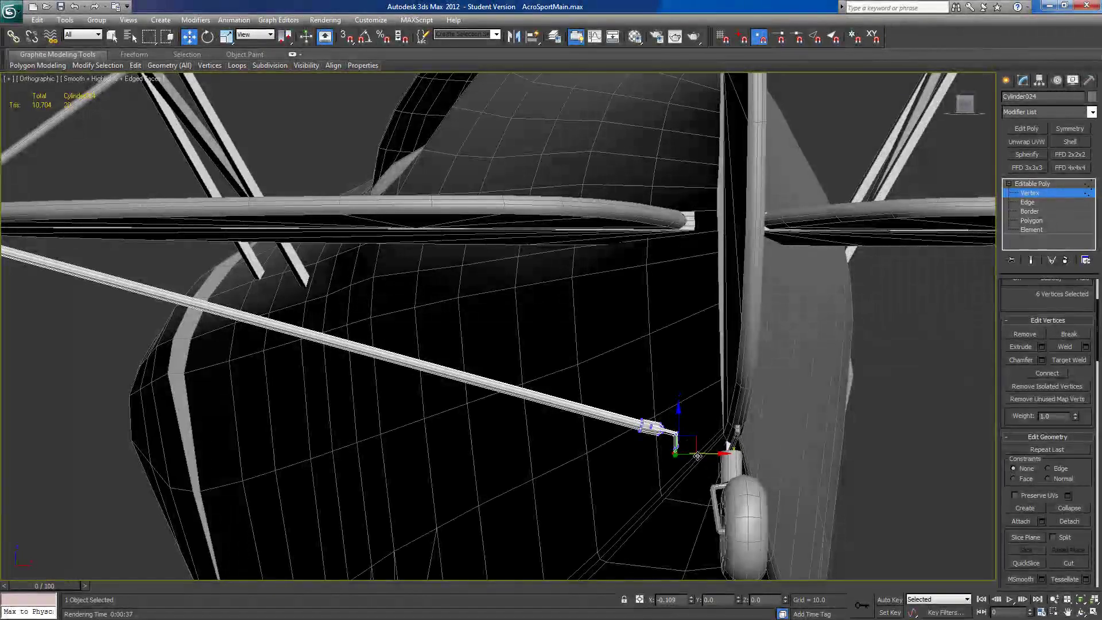
# - Rotate the inner tab's 14 vertices slightly to lie flush with the rear fuselage and finish the lower brace's vertex editing
pyautogui.keyDown('alt'); pyautogui.moveTo(699, 456); pyautogui.dragTo(656, 494, button='middle'); pyautogui.keyUp('alt')
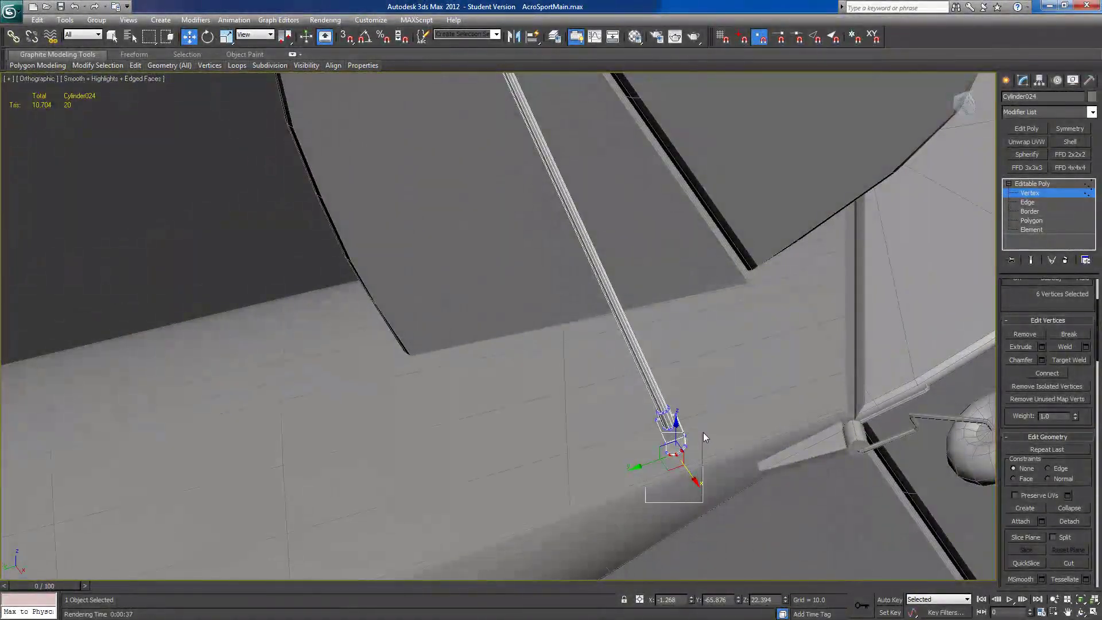
pyautogui.keyDown('alt'); pyautogui.moveTo(702, 433); pyautogui.dragTo(622, 459, button='middle'); pyautogui.keyUp('alt')
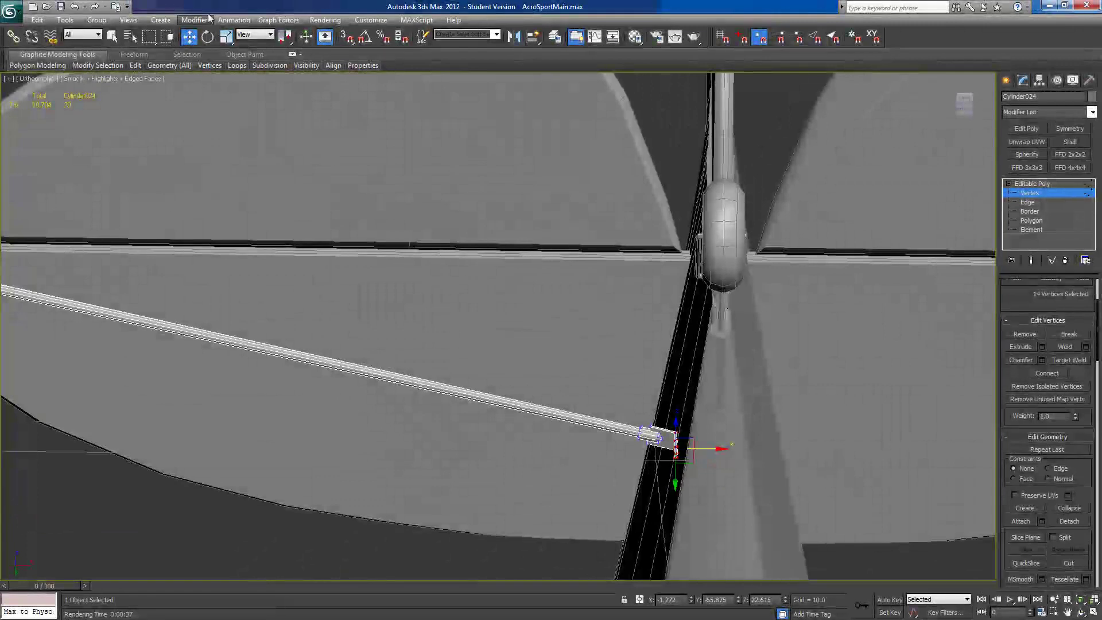
pyautogui.click(209, 37)
pyautogui.moveTo(694, 425); pyautogui.dragTo(696, 419)
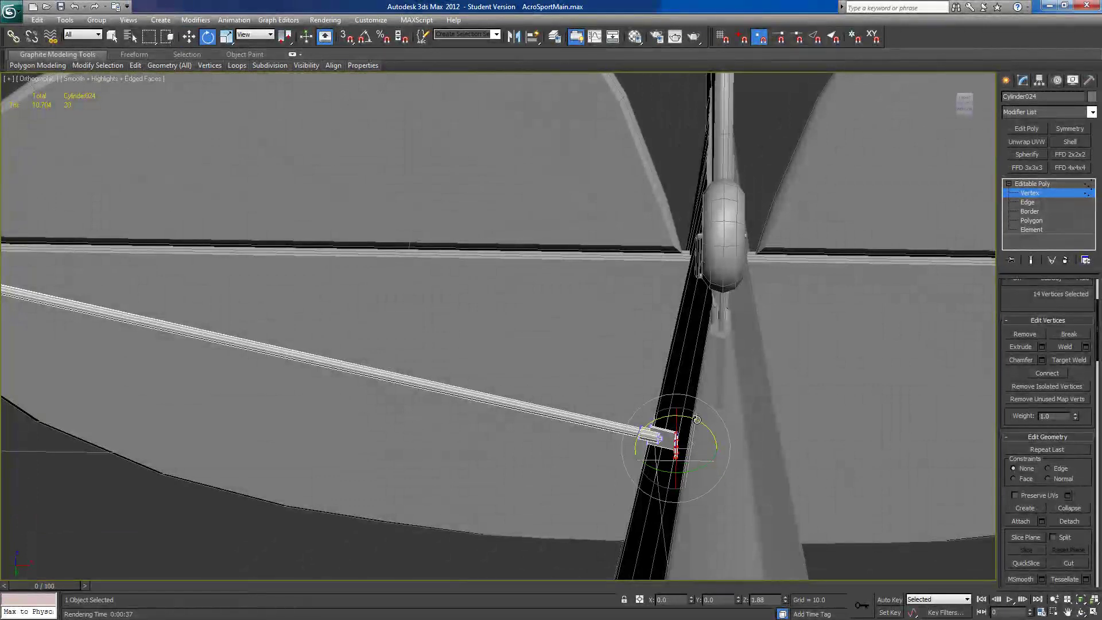
pyautogui.keyDown('alt'); pyautogui.moveTo(704, 419); pyautogui.dragTo(702, 376, button='middle'); pyautogui.keyUp('alt')
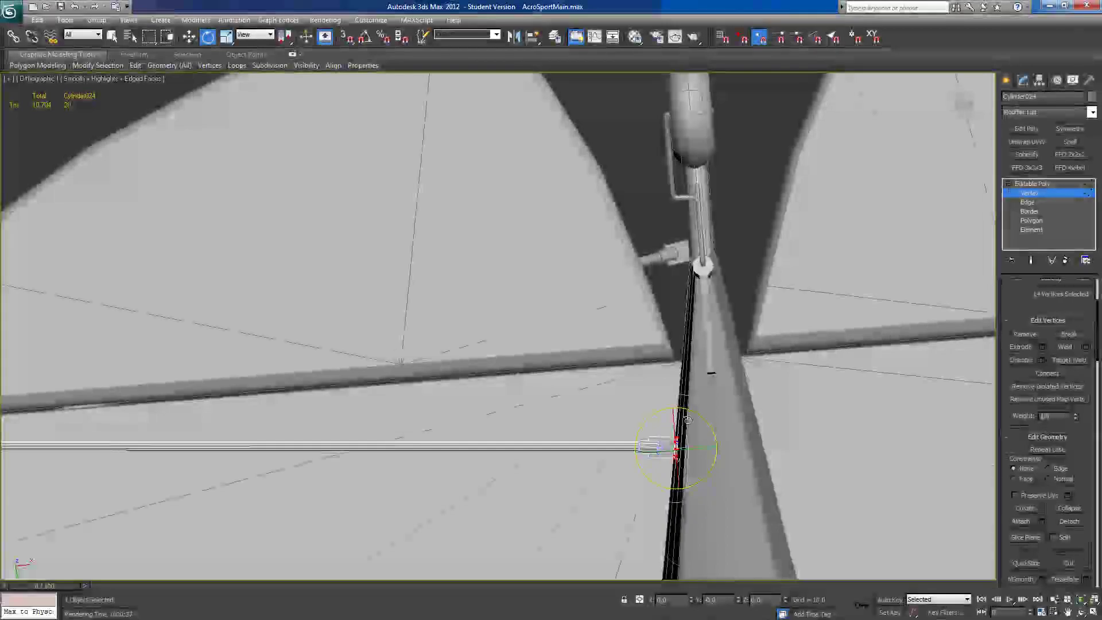
pyautogui.moveTo(691, 412); pyautogui.dragTo(693, 413)
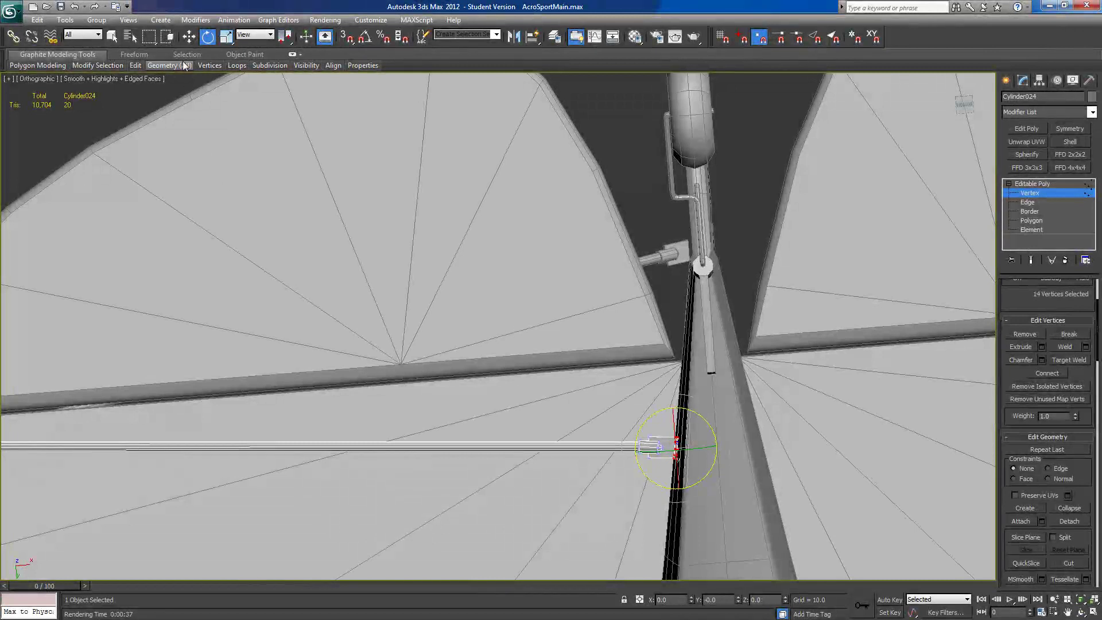
pyautogui.click(189, 38)
pyautogui.moveTo(628, 482); pyautogui.dragTo(706, 446)
pyautogui.keyDown('alt'); pyautogui.moveTo(707, 446); pyautogui.dragTo(769, 470, button='middle'); pyautogui.keyUp('alt')
pyautogui.scroll(-6, 677, 479)
pyautogui.click(1027, 184)
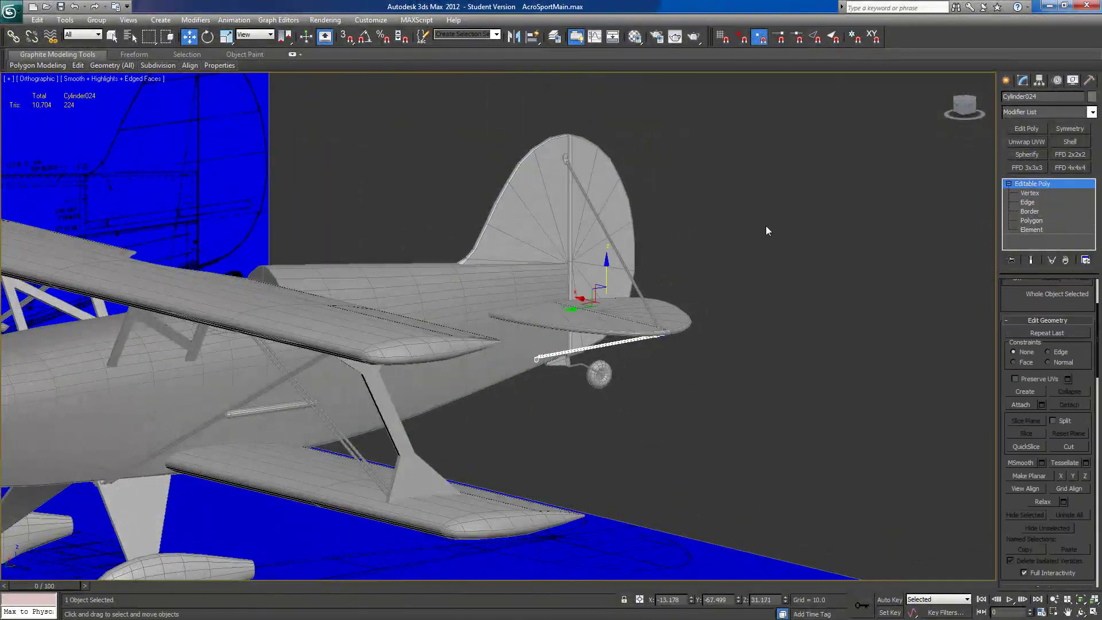
# - Select both the upper and lower tail braces and switch their transforms to the working pivot
pyautogui.keyDown('ctrl'); pyautogui.click(598, 213); pyautogui.keyUp('ctrl')
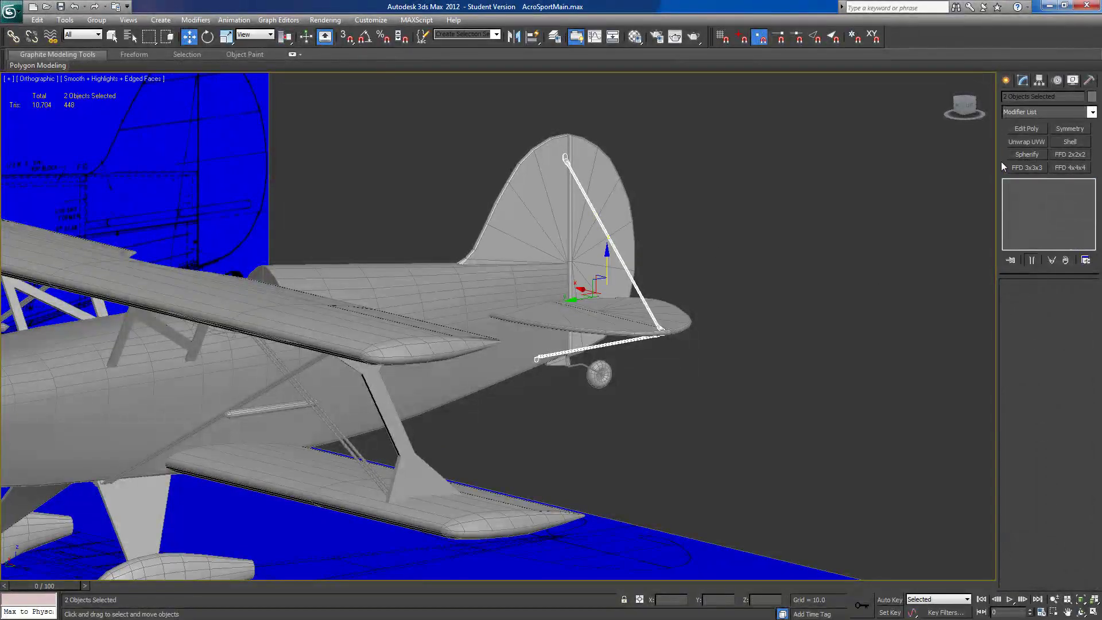
pyautogui.click(1039, 80)
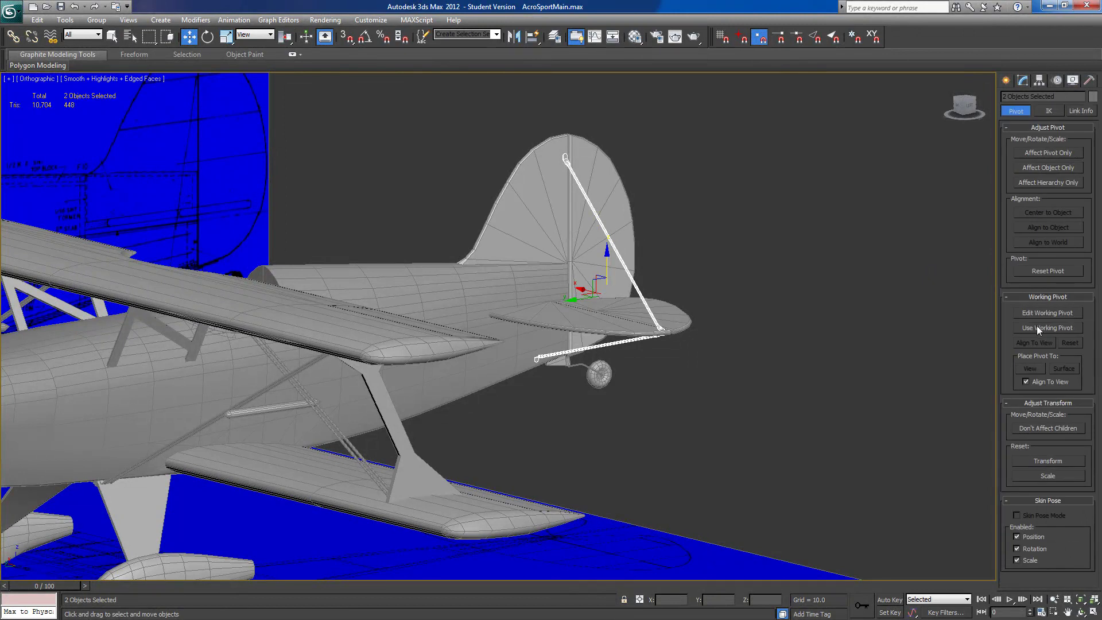
pyautogui.click(1037, 327)
# - Try to mirror both tail braces as copies along the Y axis of the working pivot, and undo the mirror
pyautogui.click(511, 37)
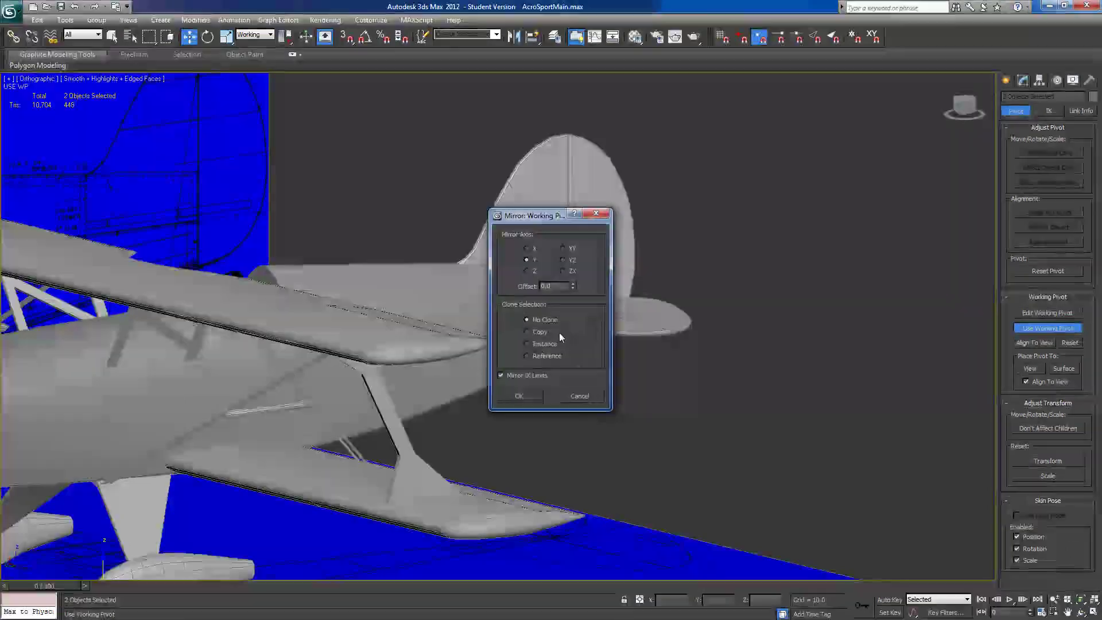
pyautogui.click(534, 331)
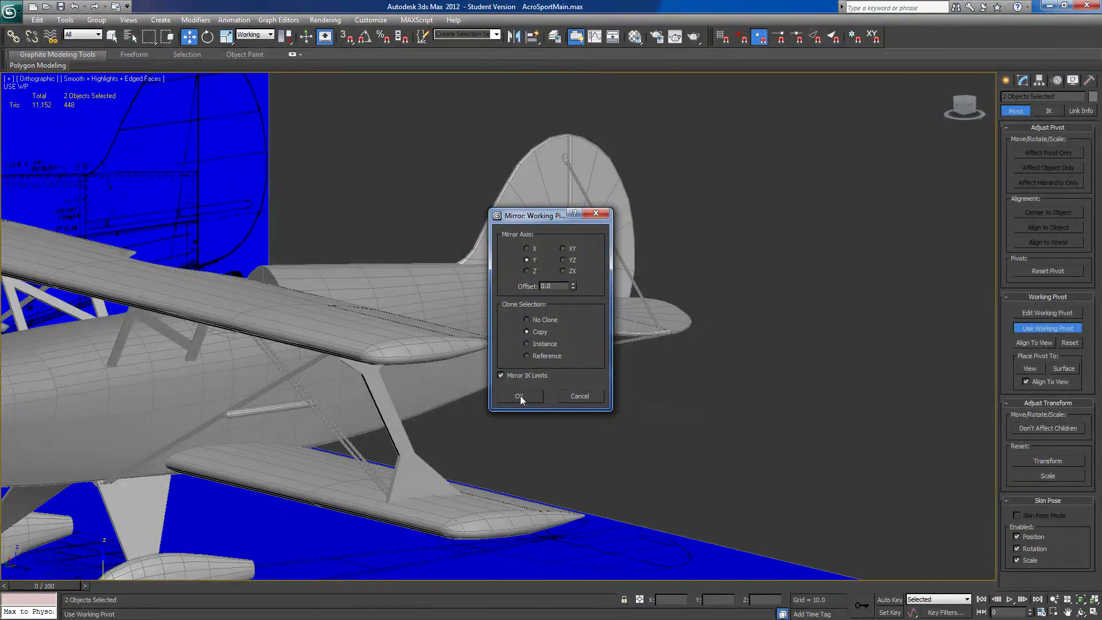
pyautogui.moveTo(542, 216); pyautogui.dragTo(884, 271)
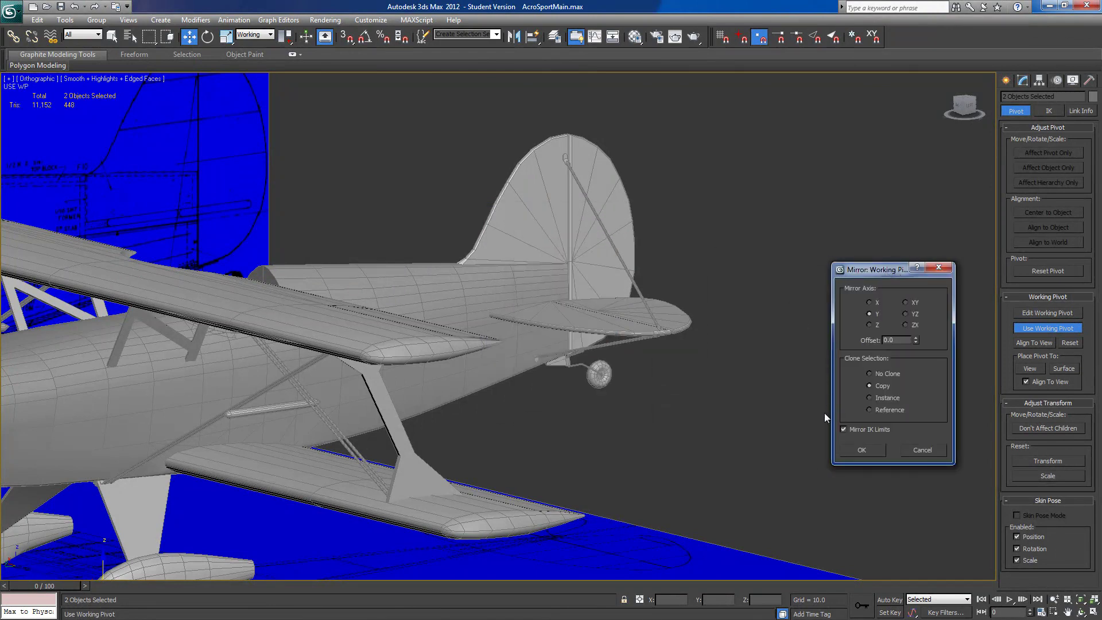
pyautogui.click(861, 450)
pyautogui.keyDown('alt'); pyautogui.moveTo(872, 352); pyautogui.dragTo(715, 373, button='middle'); pyautogui.keyUp('alt')
pyautogui.scroll(-6, 715, 373)
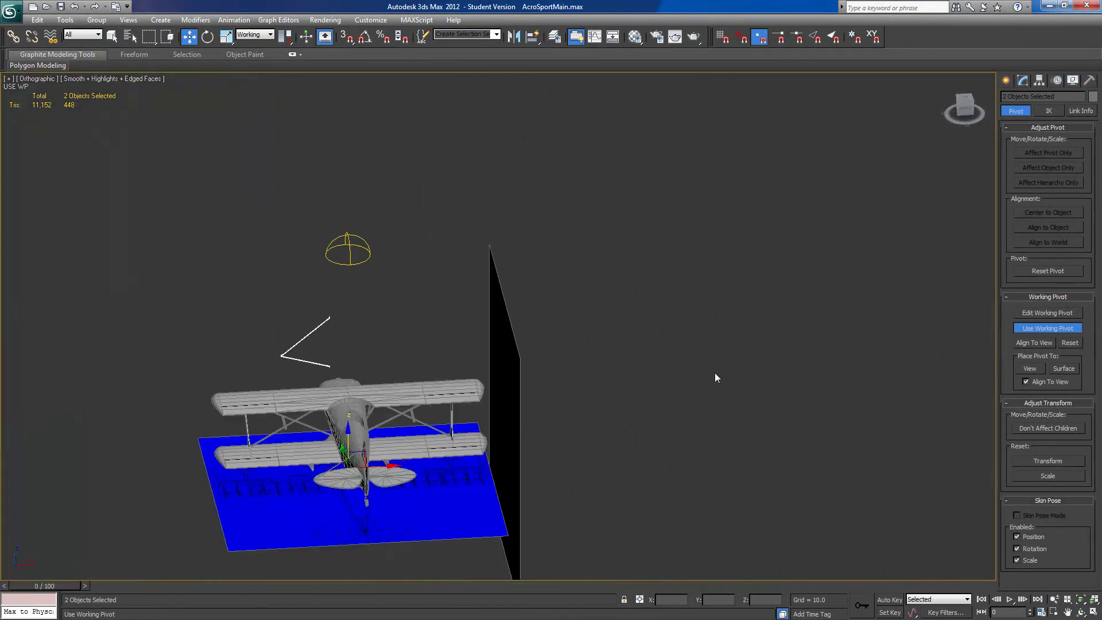
pyautogui.keyDown('alt'); pyautogui.moveTo(577, 408); pyautogui.dragTo(737, 398, button='middle'); pyautogui.keyUp('alt')
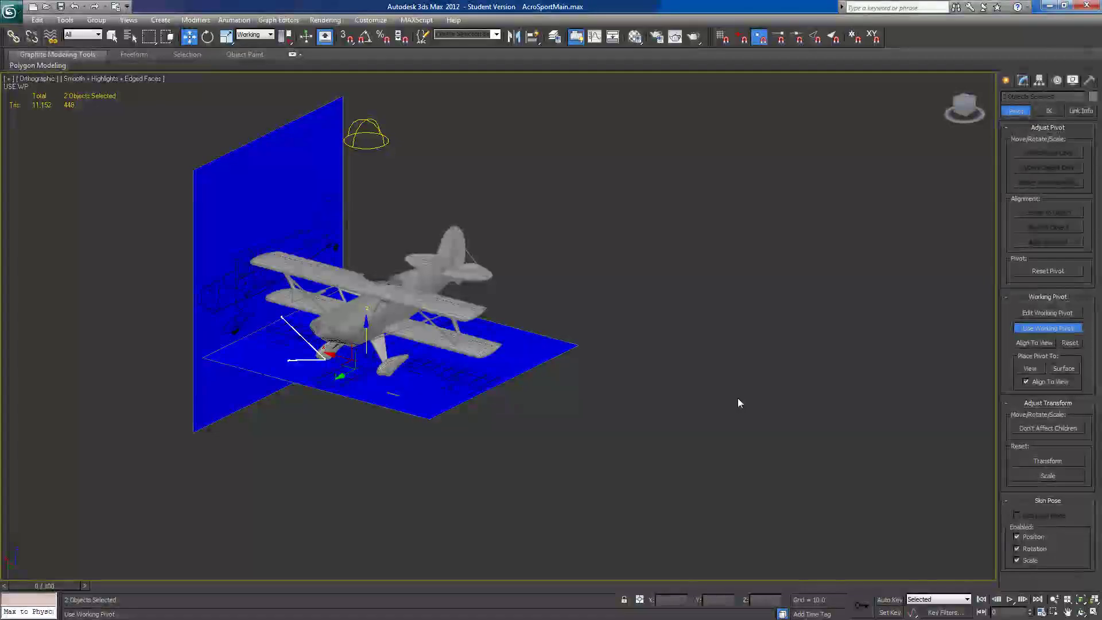
pyautogui.hotkey('ctrl', 'z')
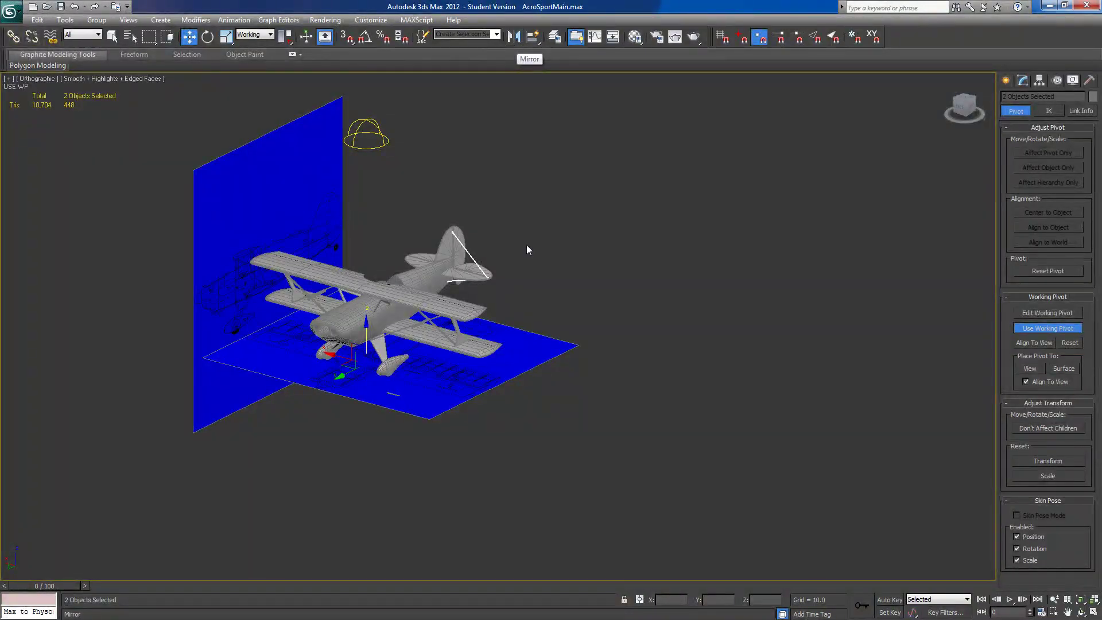
# - Mirror both tail braces along X about the working pivot as copies for the tail's opposite side, and turn the working pivot off
pyautogui.click(509, 38)
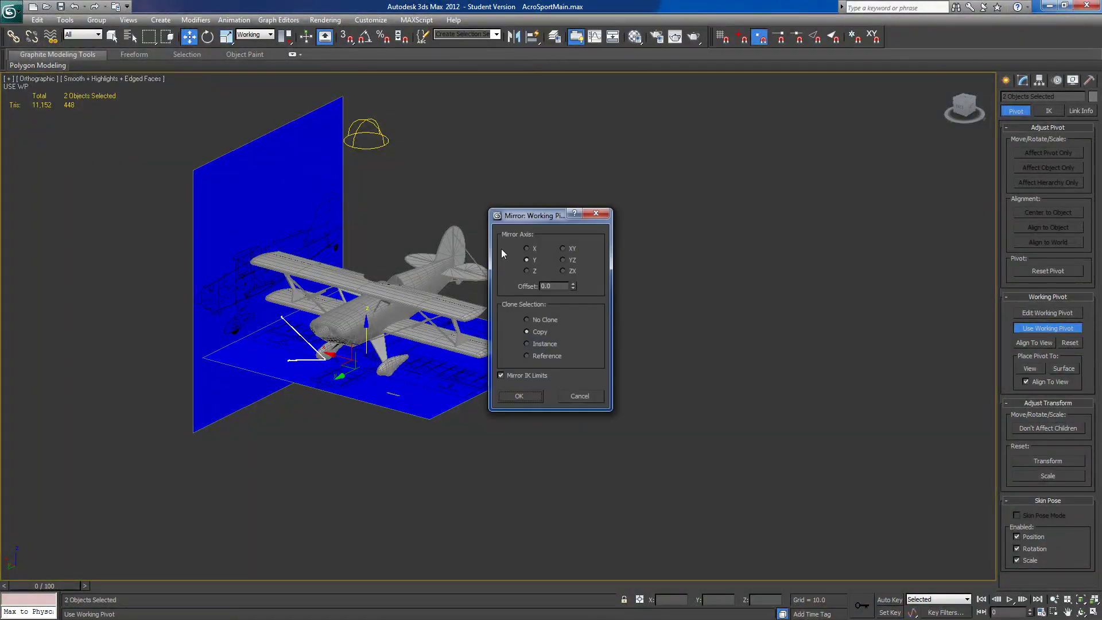
pyautogui.click(529, 260)
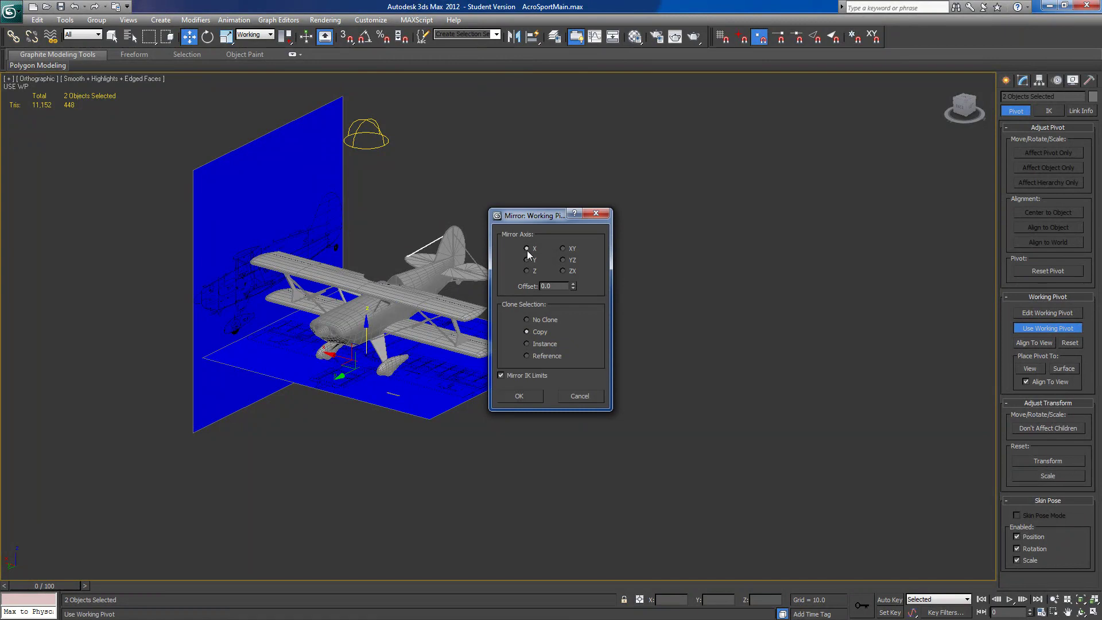
pyautogui.click(519, 396)
pyautogui.click(1066, 329)
pyautogui.keyDown('alt'); pyautogui.moveTo(514, 415); pyautogui.dragTo(469, 413, button='middle'); pyautogui.keyUp('alt')
pyautogui.scroll(6, 604, 426)
pyautogui.scroll(-2, 489, 397)
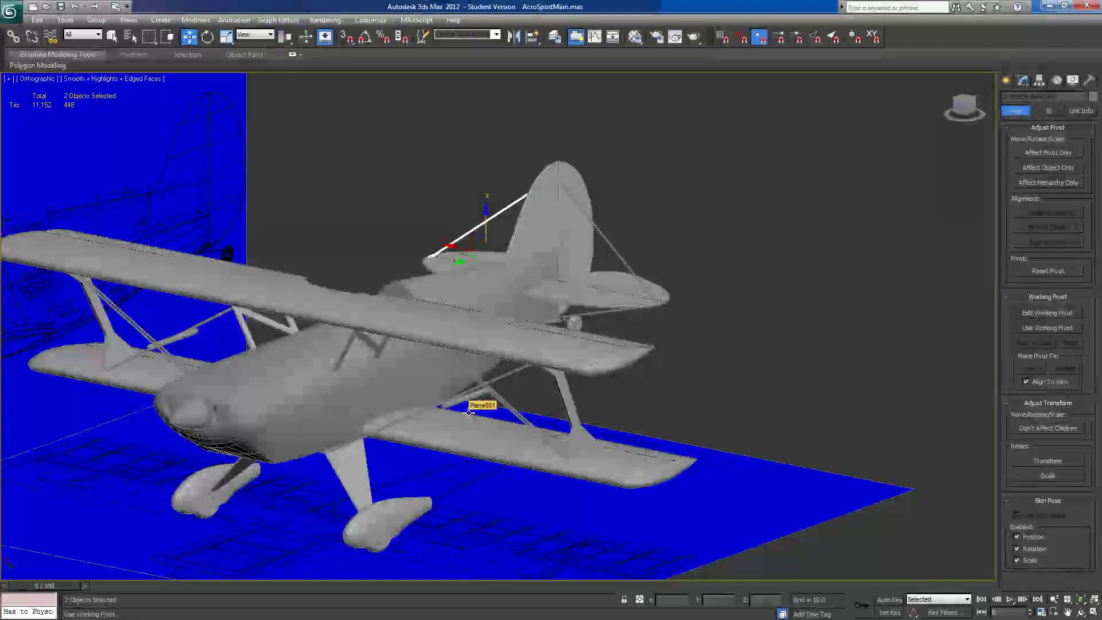
pyautogui.moveTo(511, 468); pyautogui.dragTo(635, 468, button='middle')
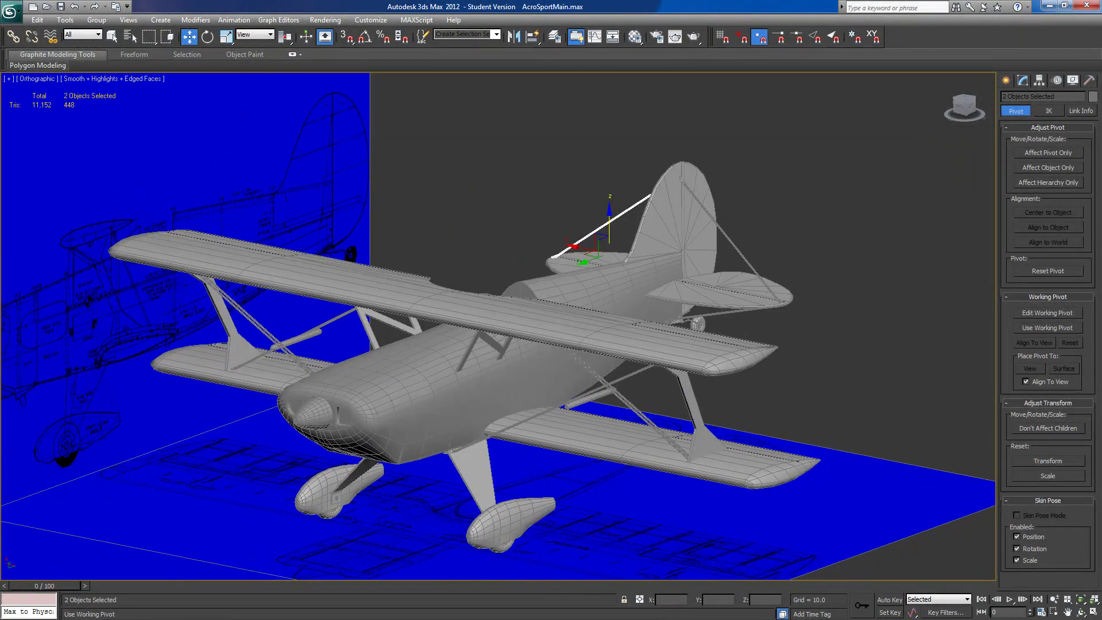